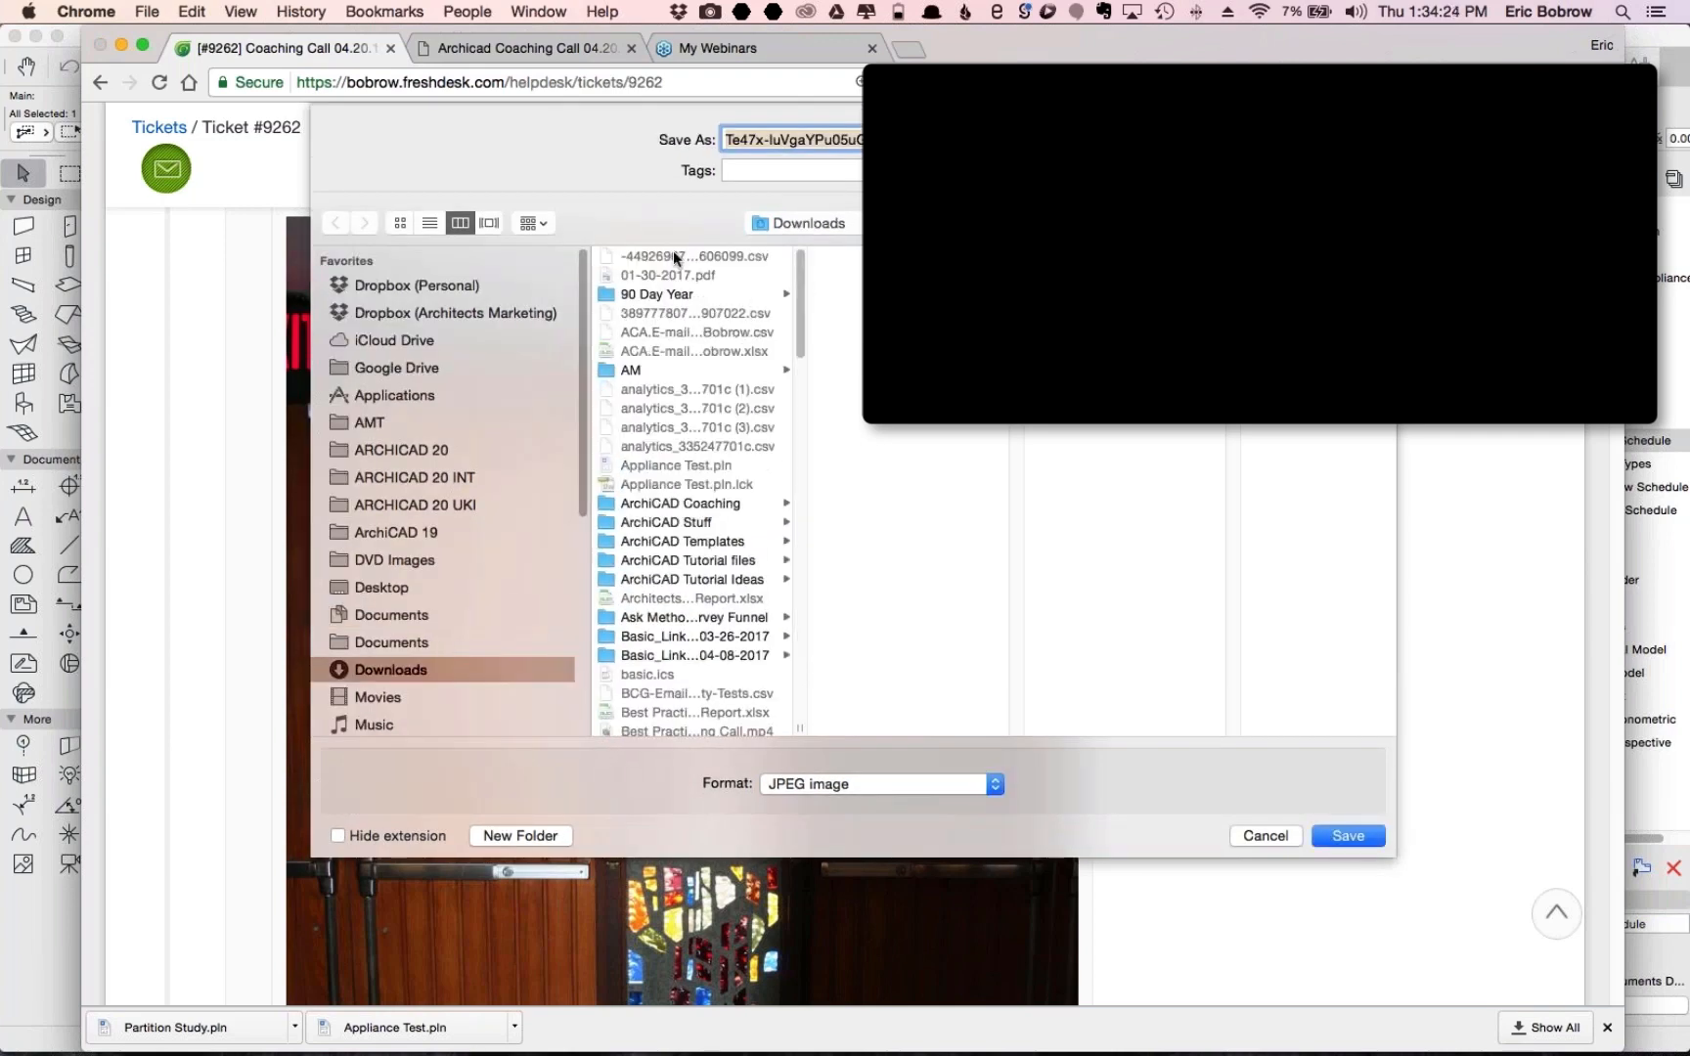
Save the stained-glass door photo to Downloads under the person's first name plus "-image-1.jpg", copying that full file name for reuse
click(431, 223)
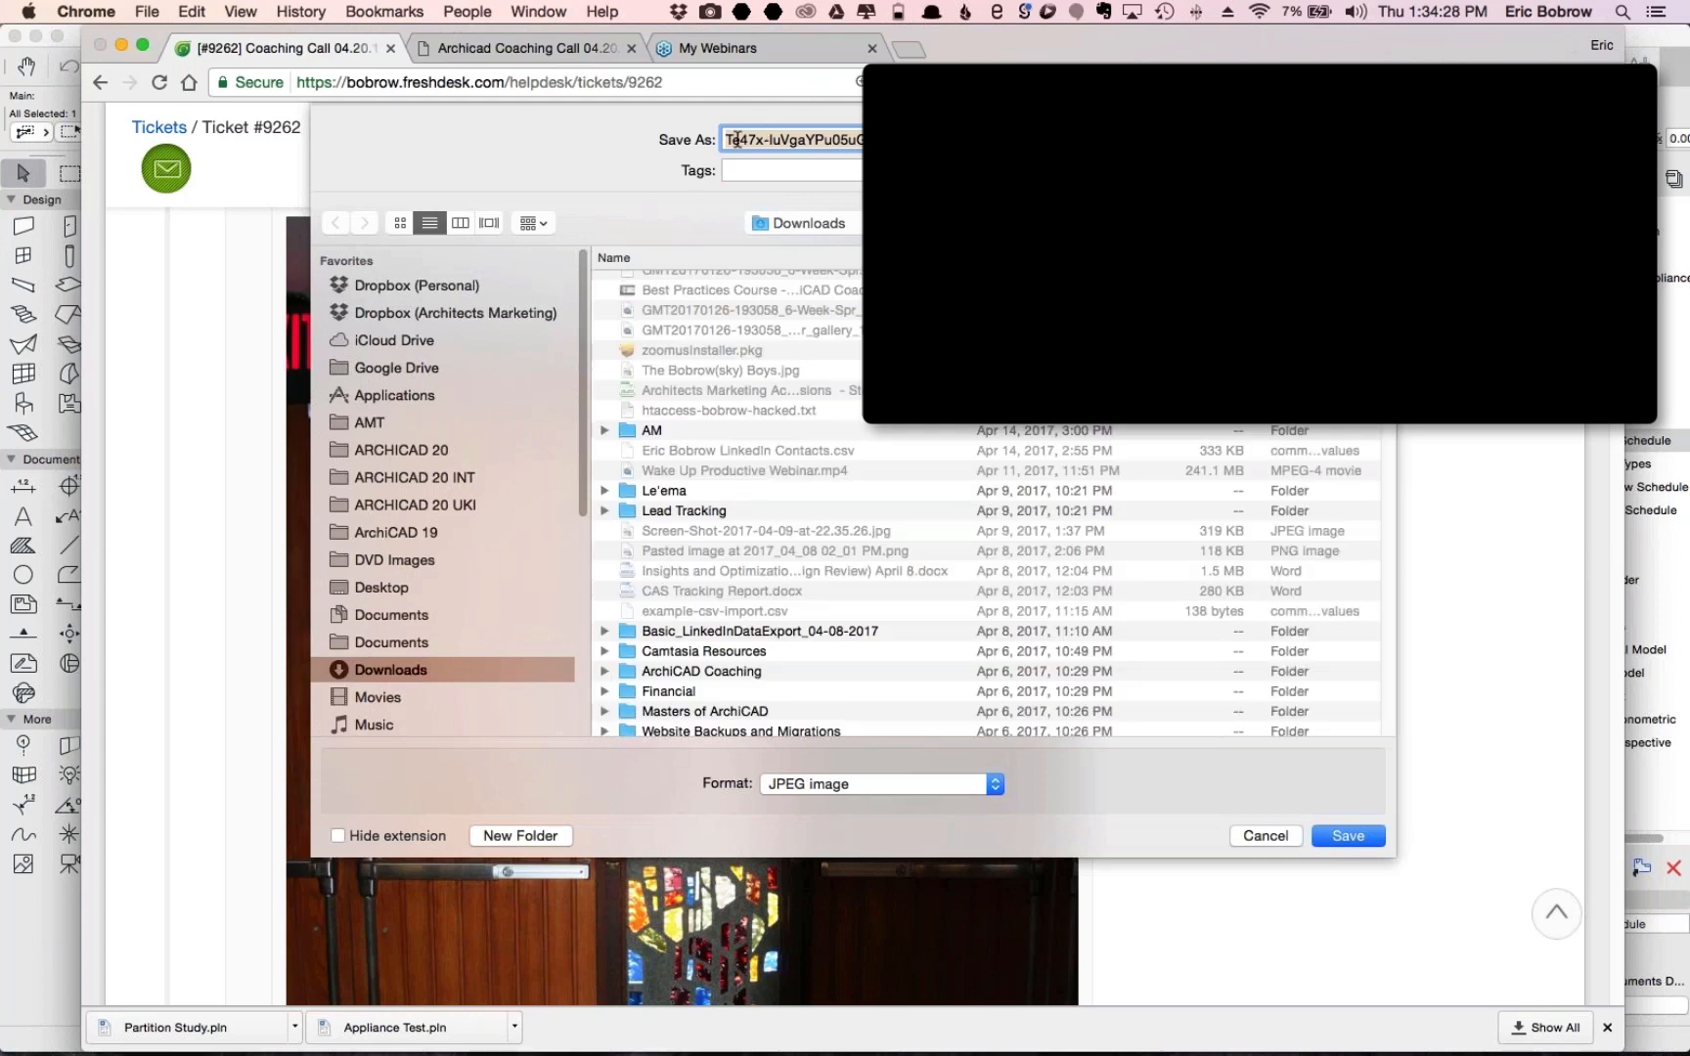
text(Luis-)
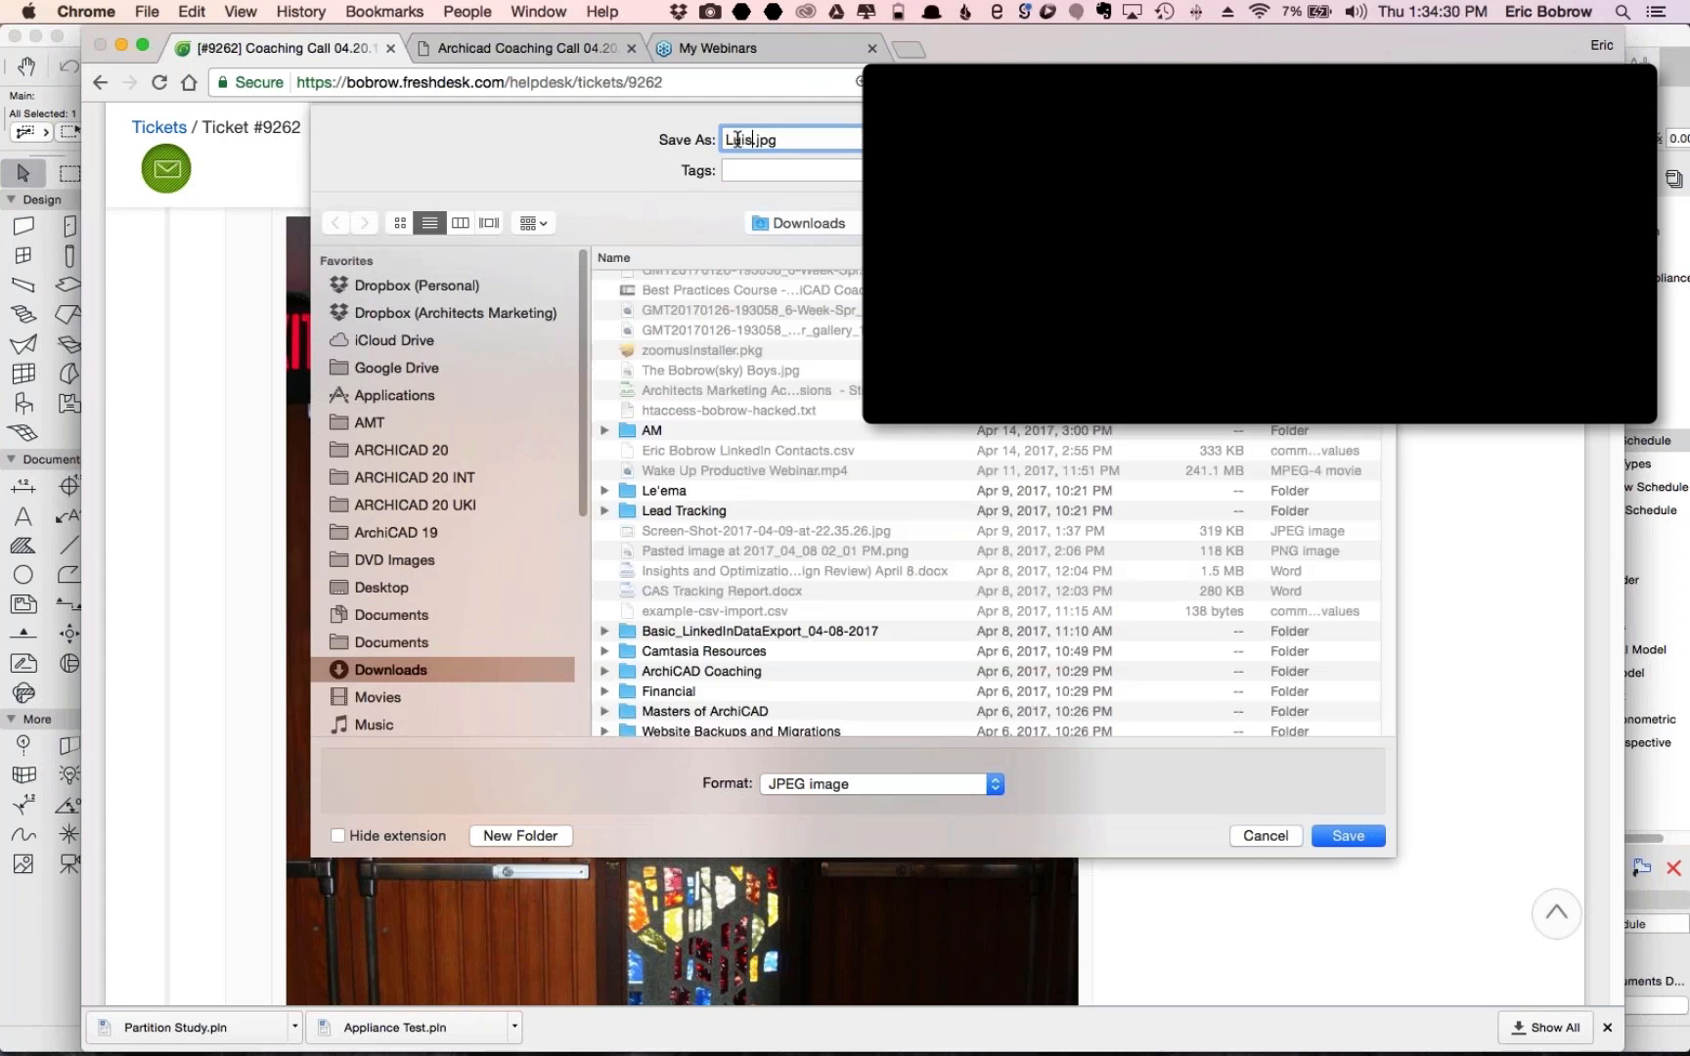
text(image-1)
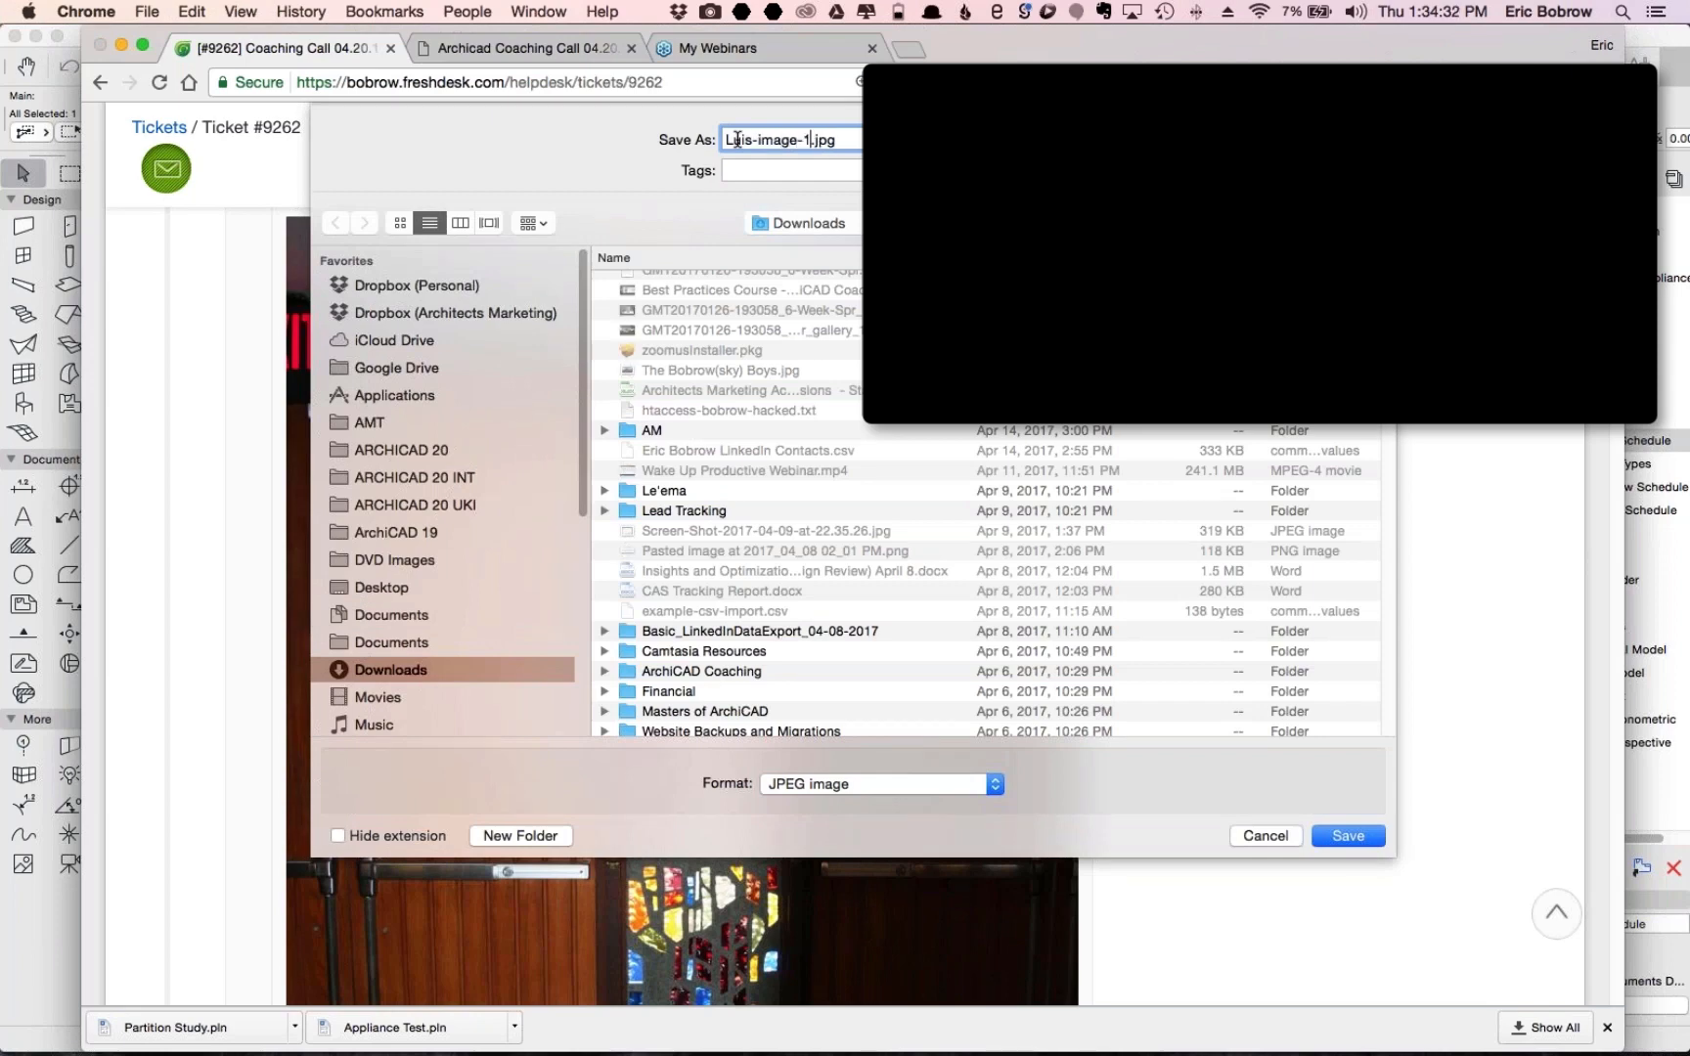
key(super+a)
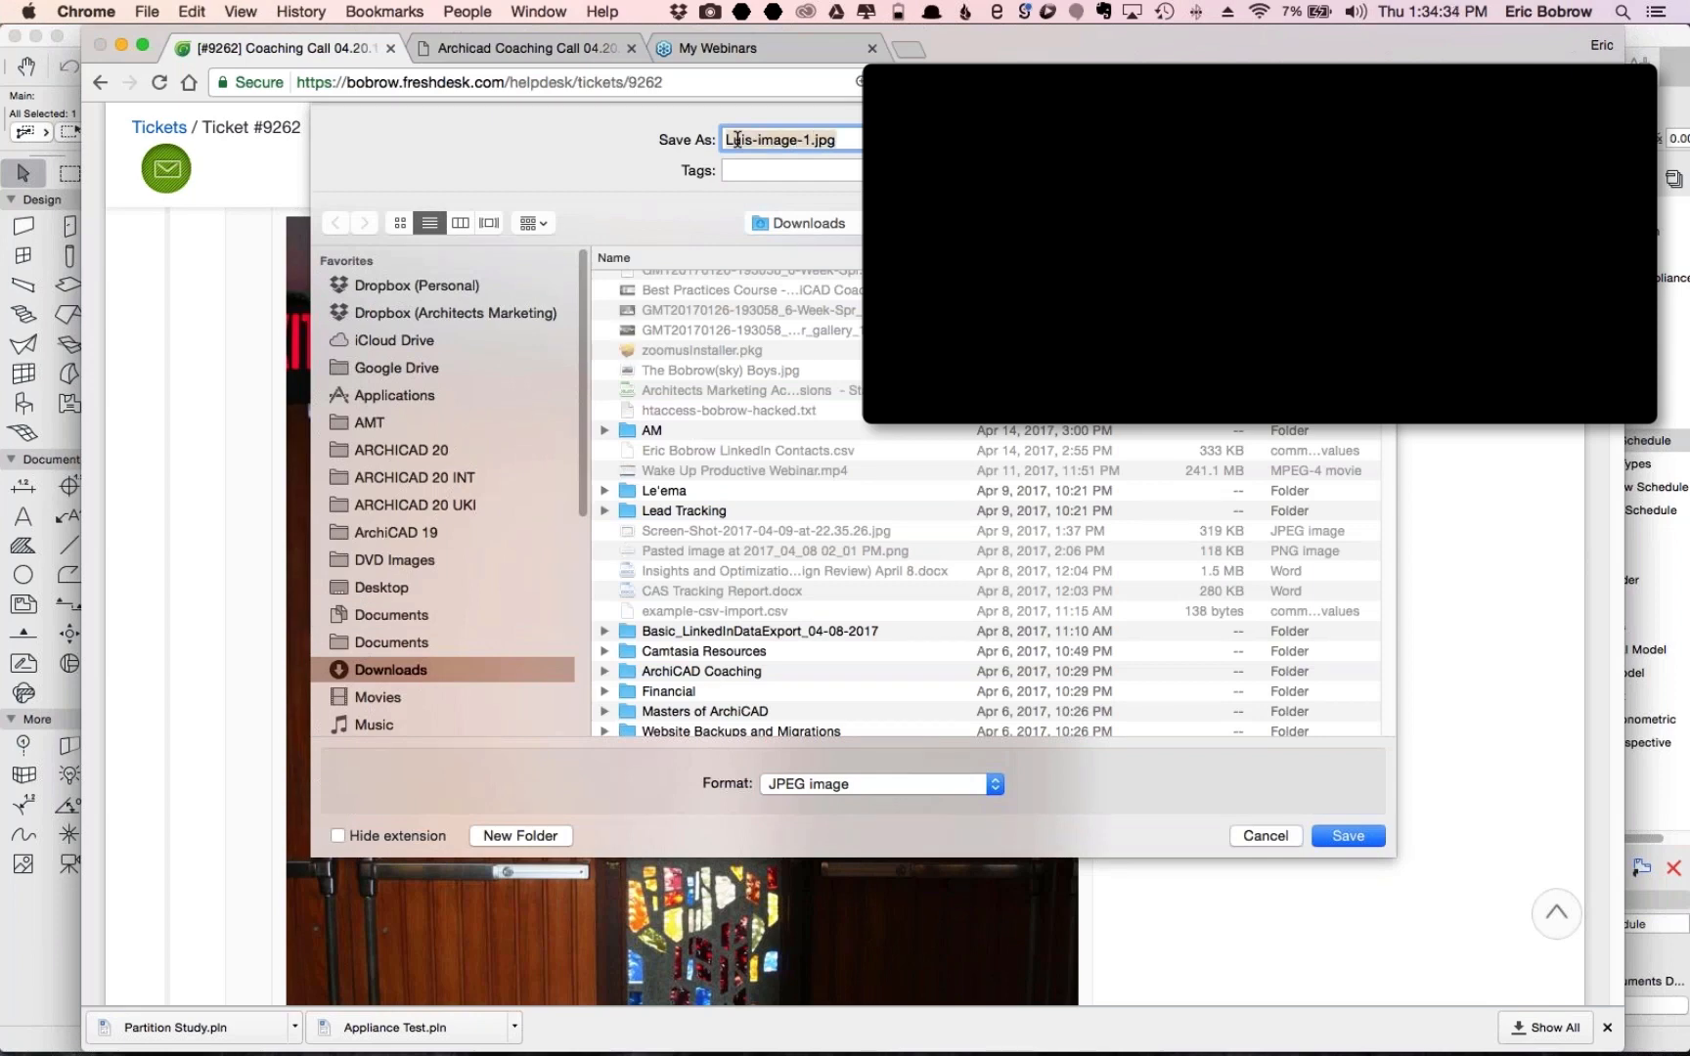
key(super+c)
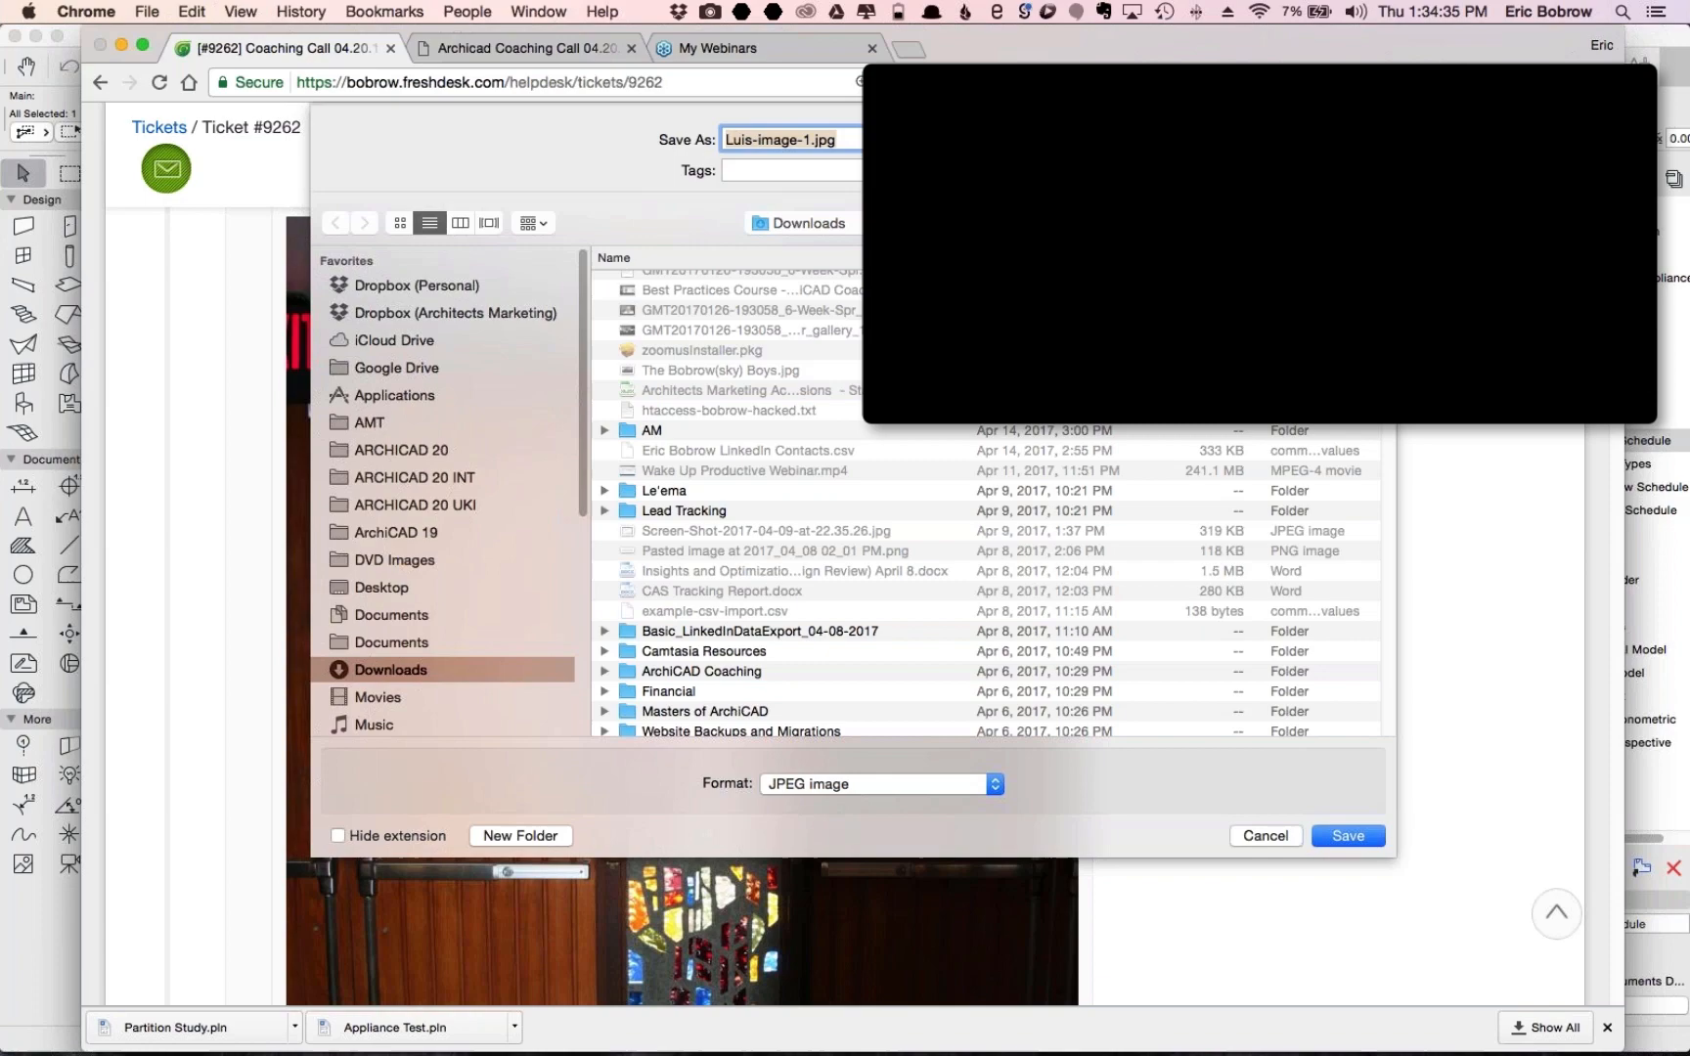
click(1332, 832)
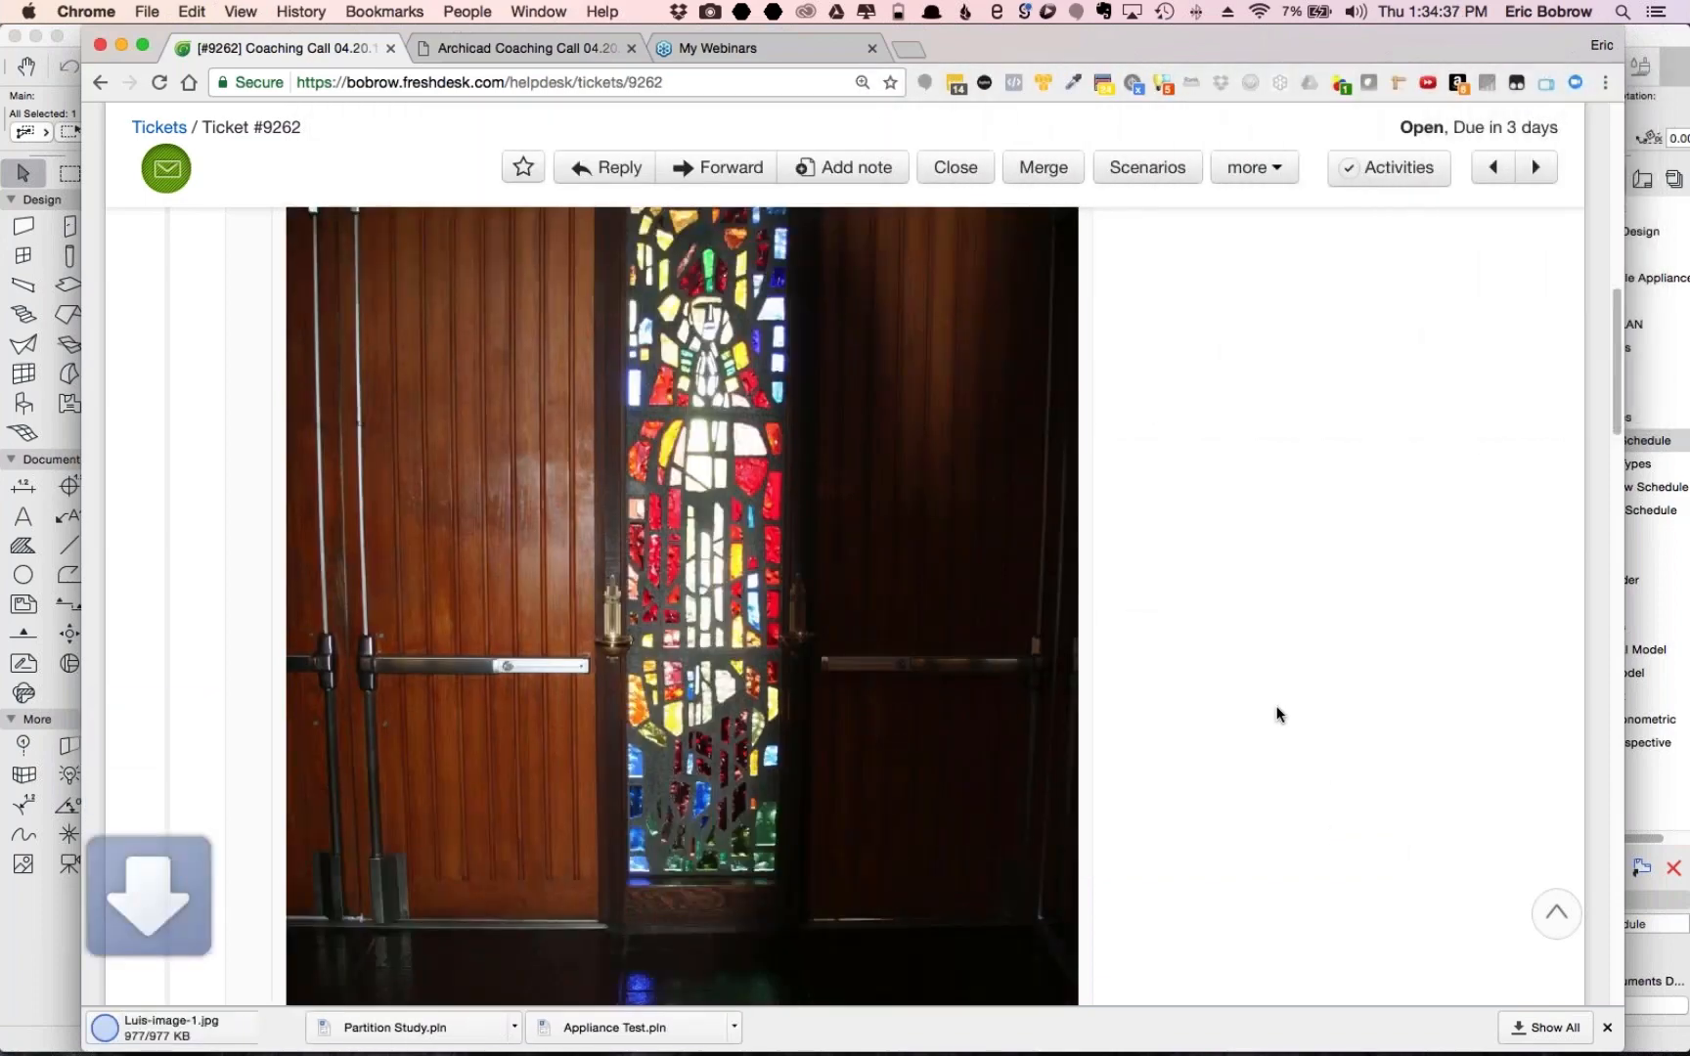
Save the next stained-glass photo to Downloads, reusing the copied file name with the ending "-image-2.jpg.jpg"
scroll(1277, 714, down, 5)
scroll(1120, 698, down, 7)
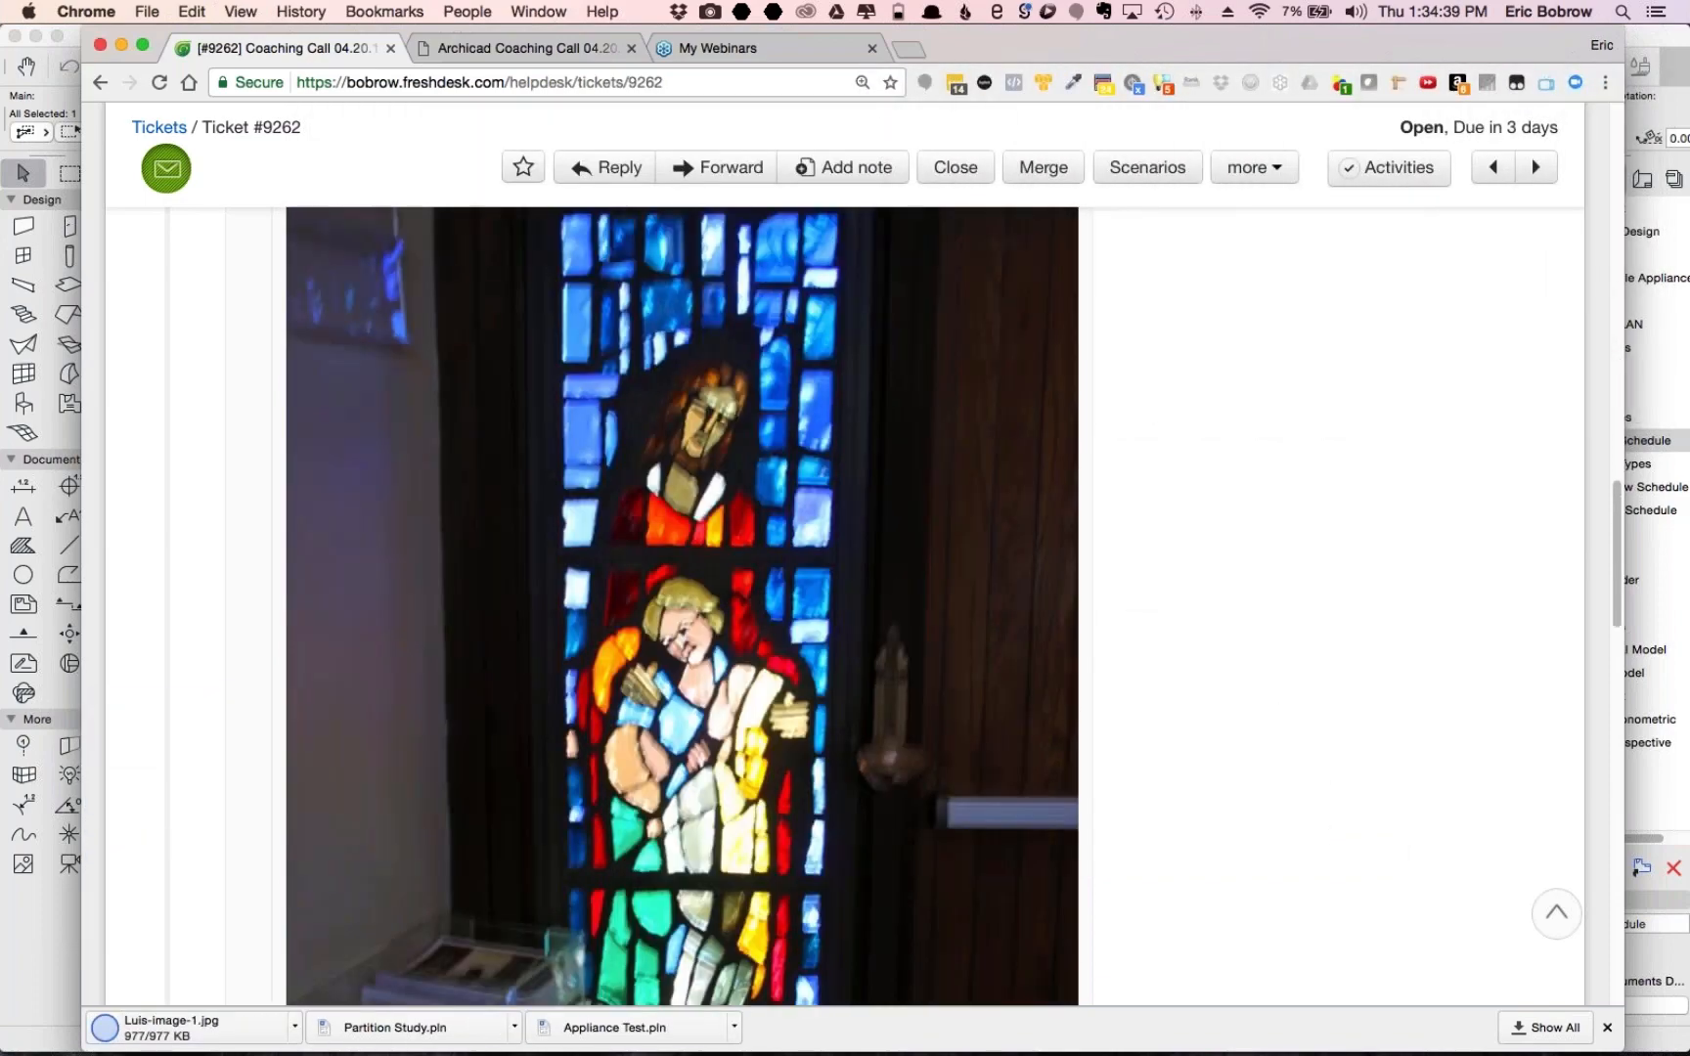
right_click(781, 416)
click(875, 572)
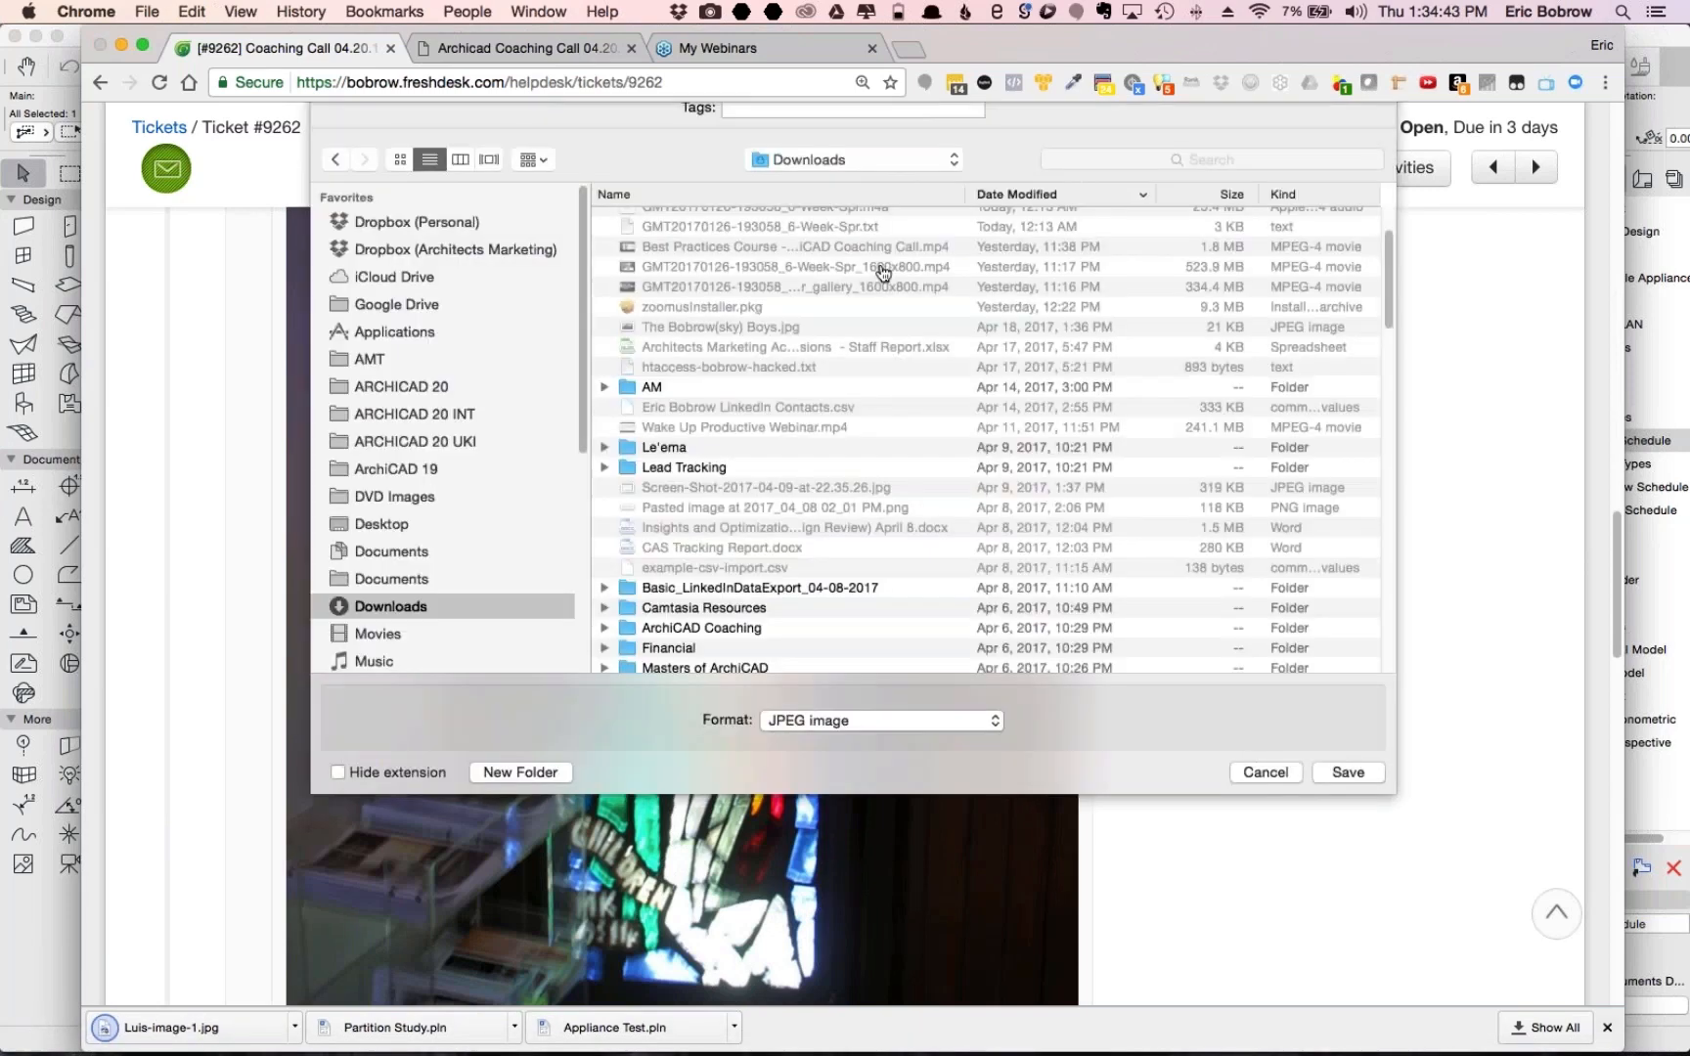
key(super+v)
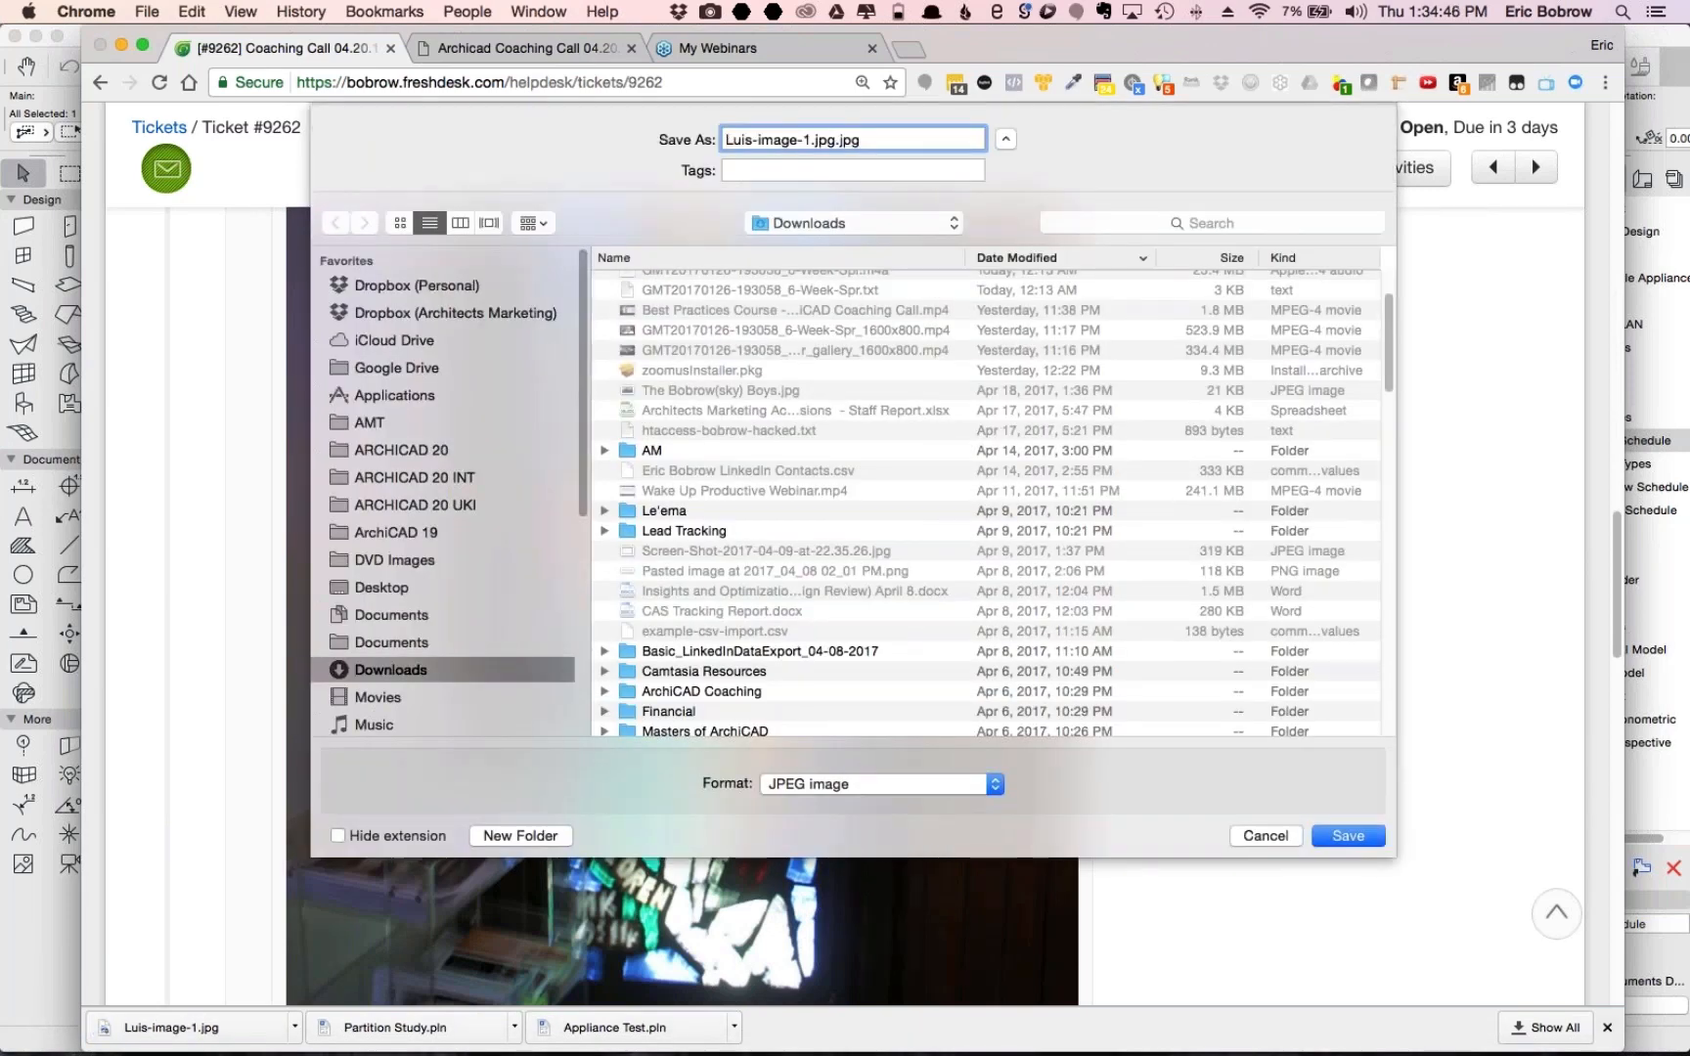
key(BackSpace)
text(2)
key(Return)
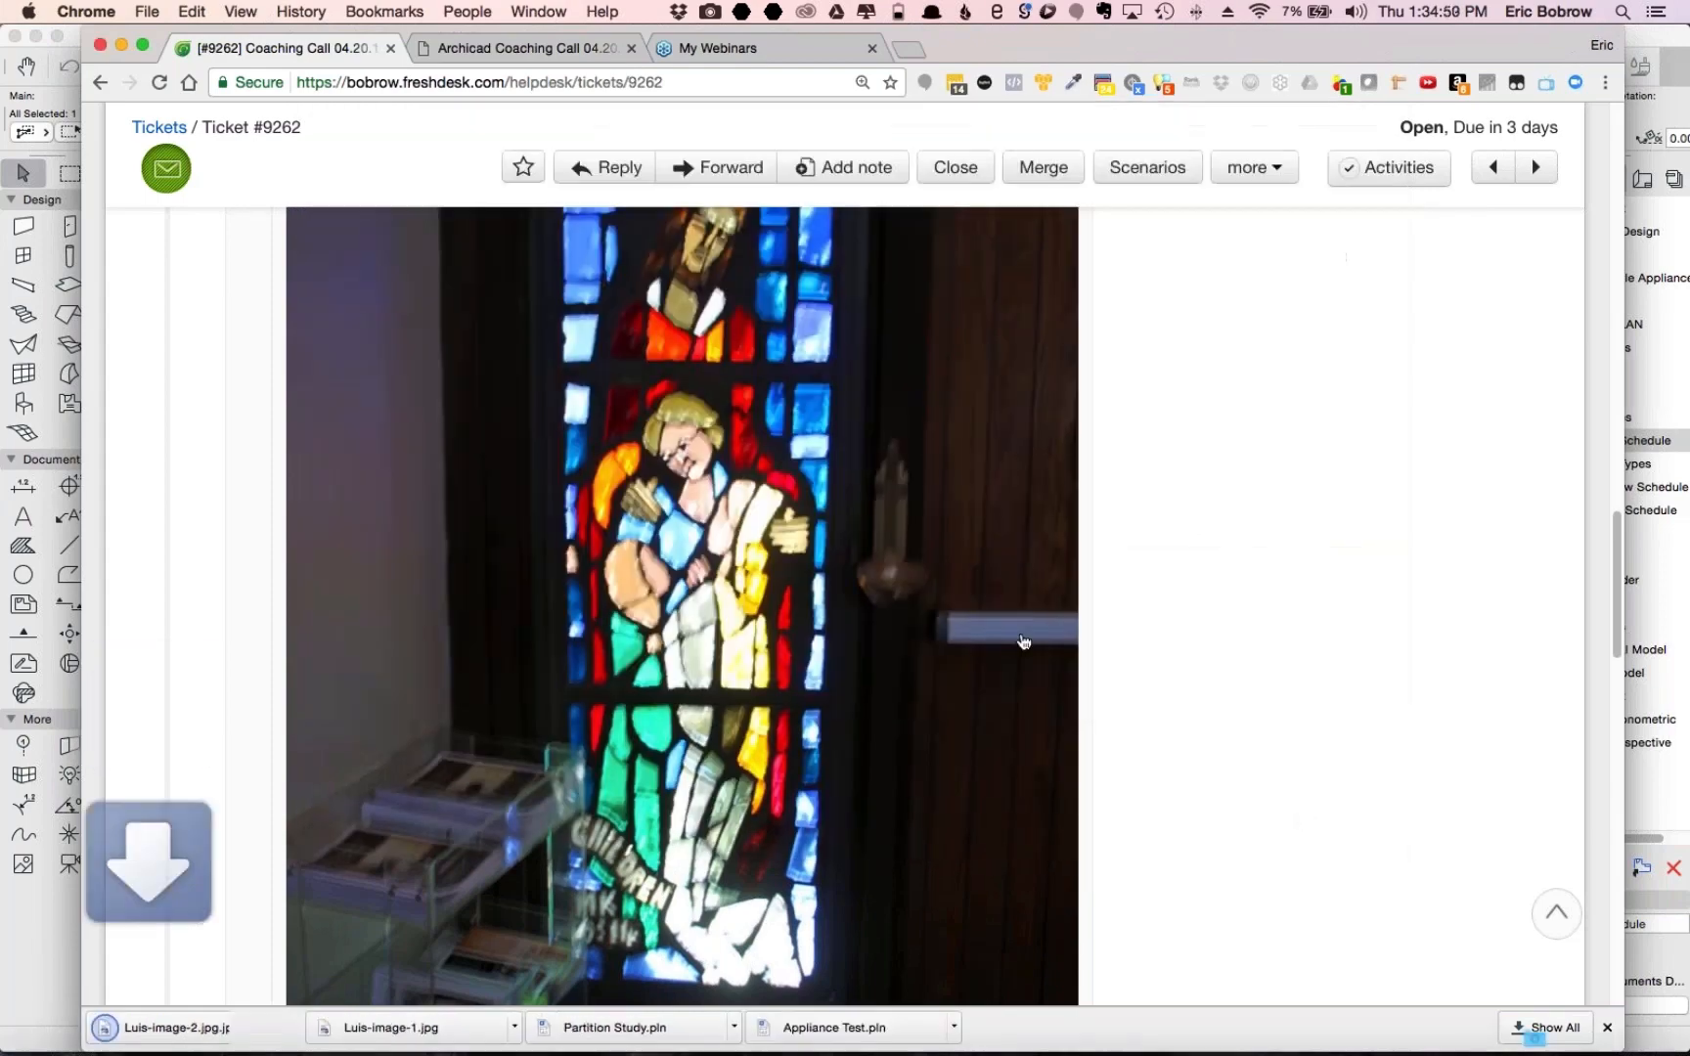
Save the third photo, of the wooden door beside the glass panel, with the copied name ending in "-image-3.jpg.jpg"
scroll(1023, 640, down, 10)
right_click(682, 502)
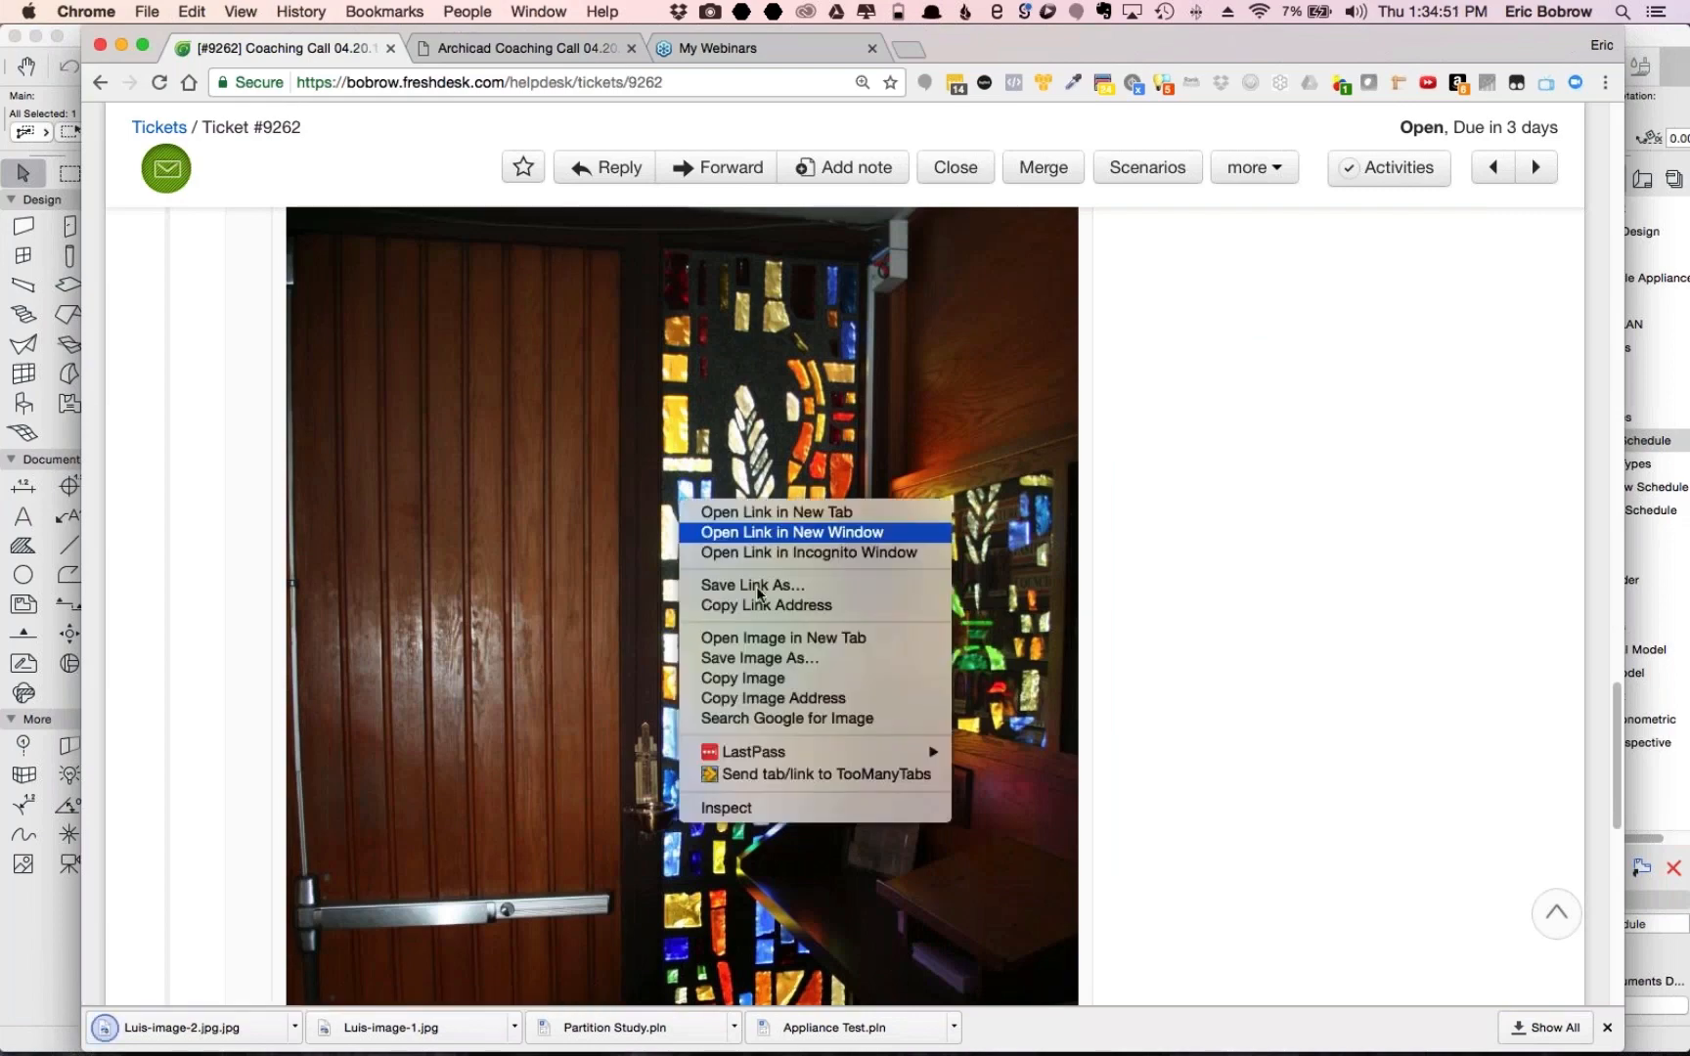
click(761, 661)
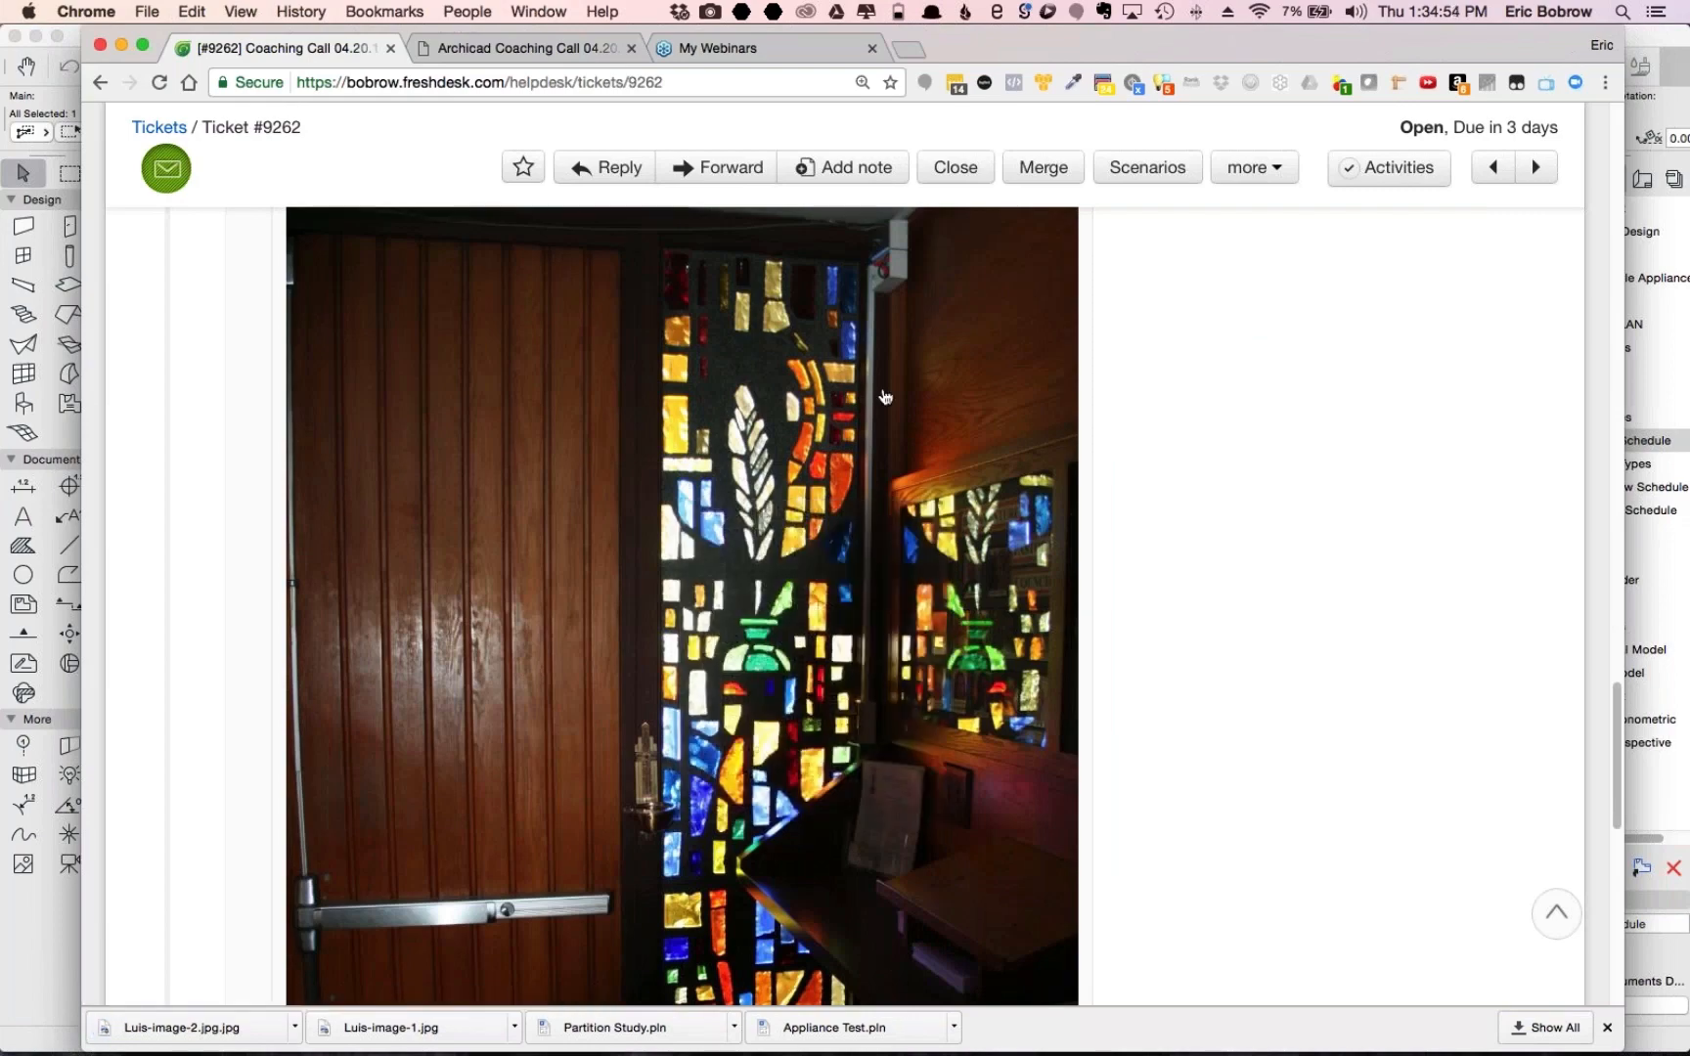
text(Luis-image-1.jpg)
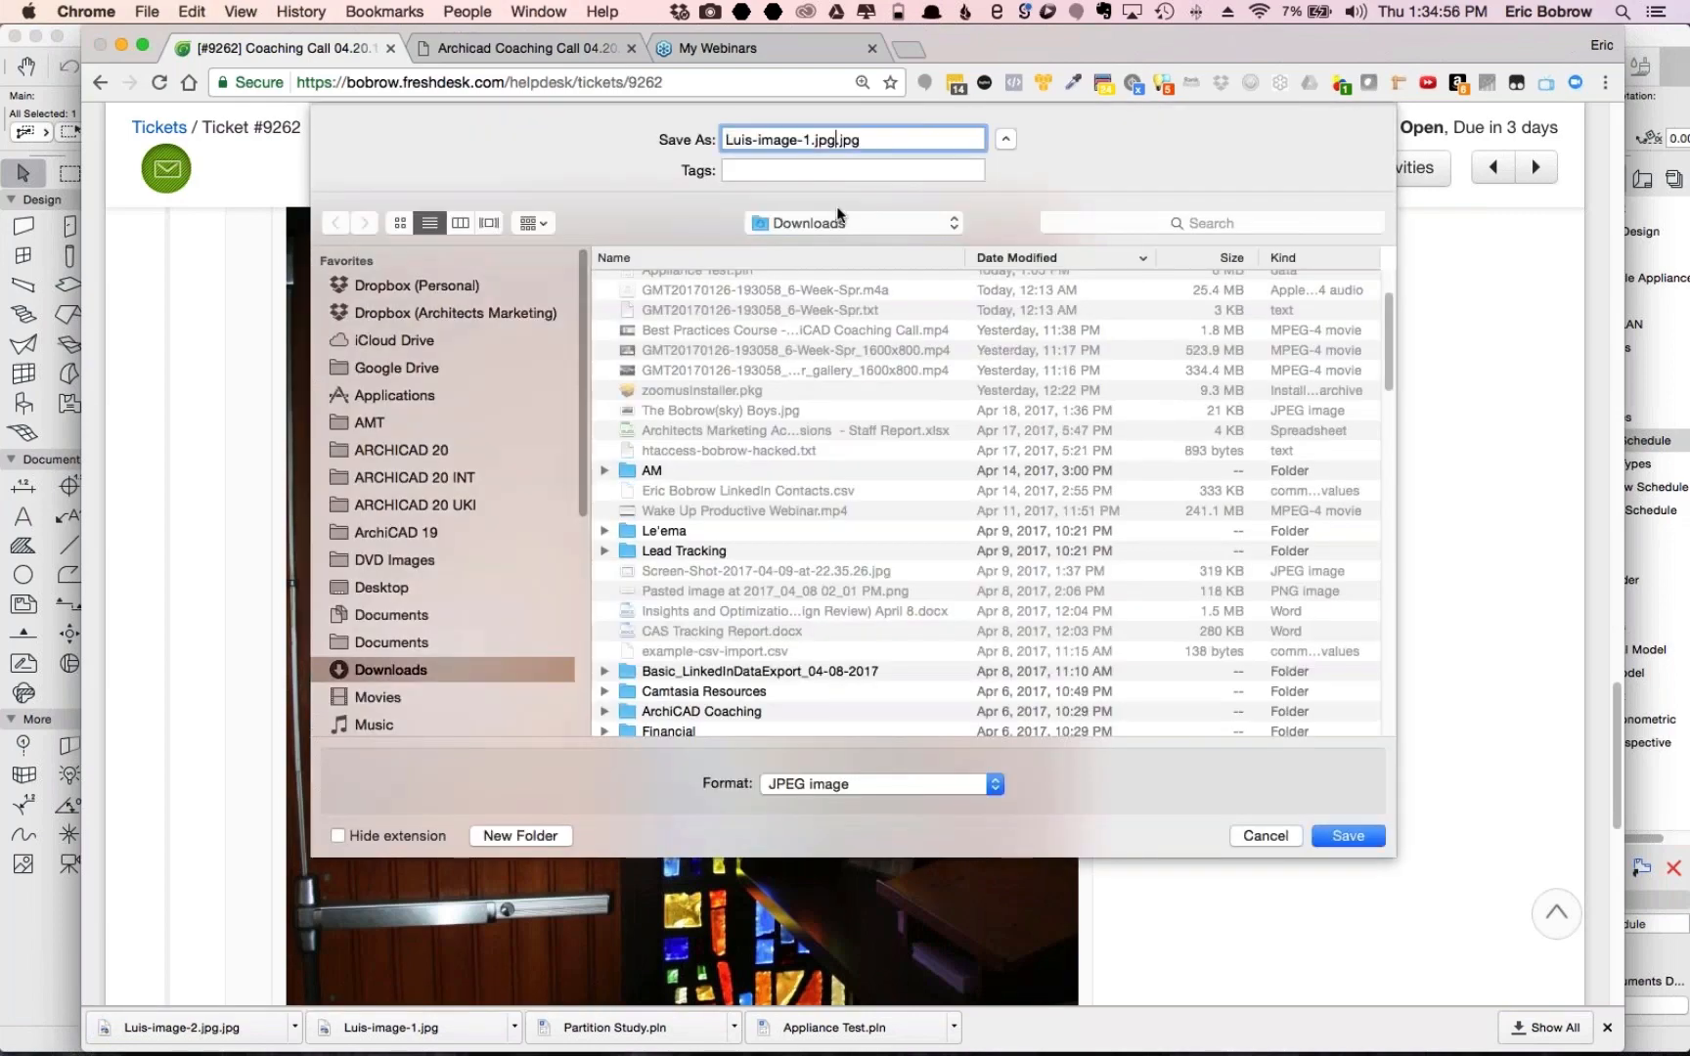
key(BackSpace)
text(3)
click(1354, 838)
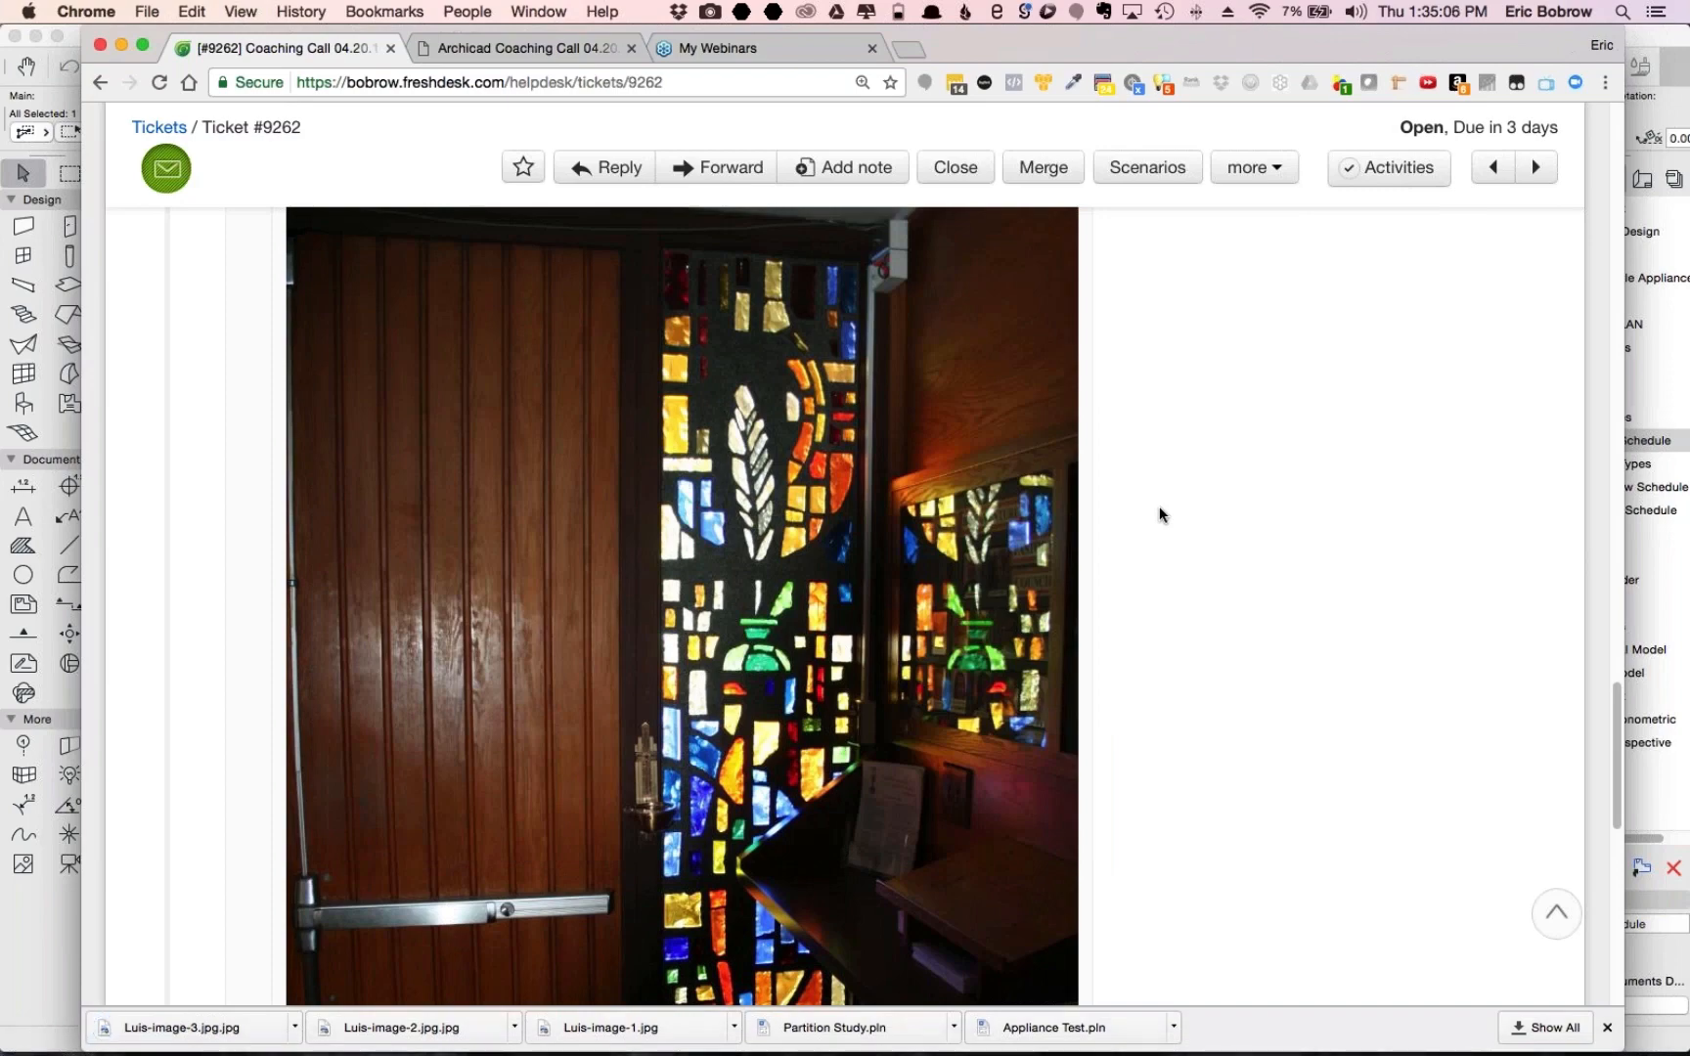
scroll(1158, 505, down, 1)
scroll(1159, 505, down, 5)
scroll(1159, 508, up, 4)
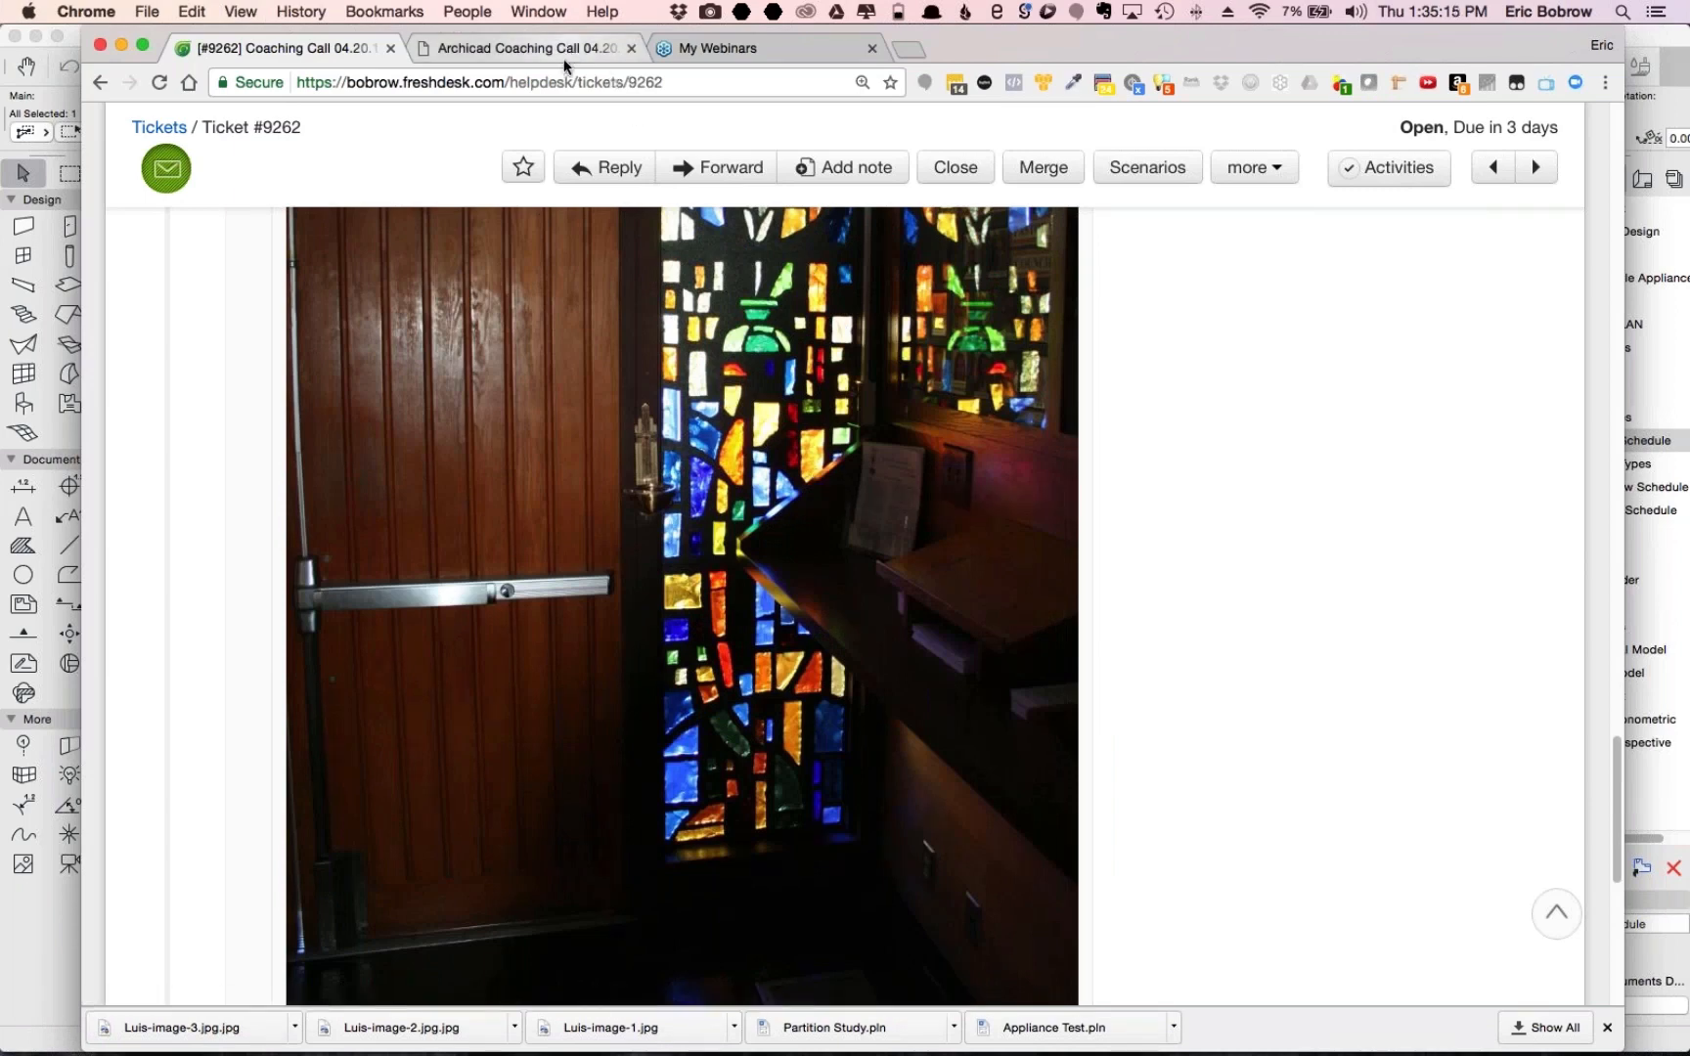
Switch to ARCHICAD and open Partition Study.pln from the Downloads folder, skipping the missing drawing sources
click(34, 938)
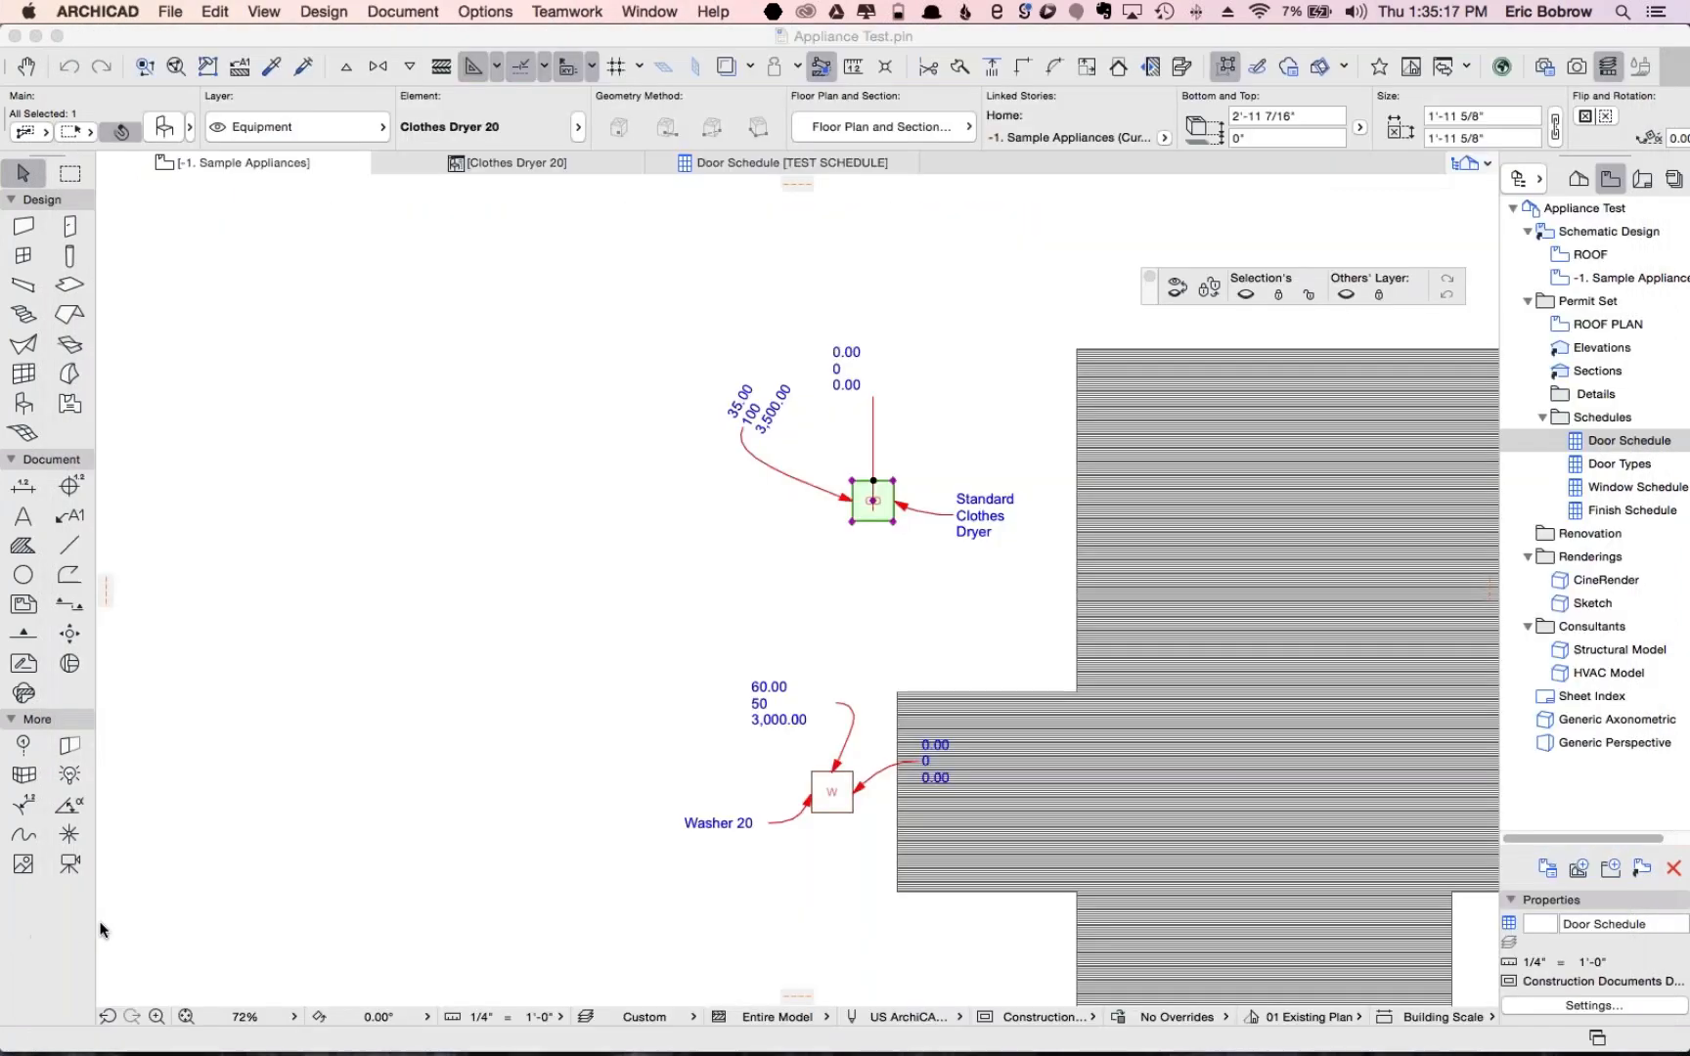
click(164, 13)
mouse_move(191, 62)
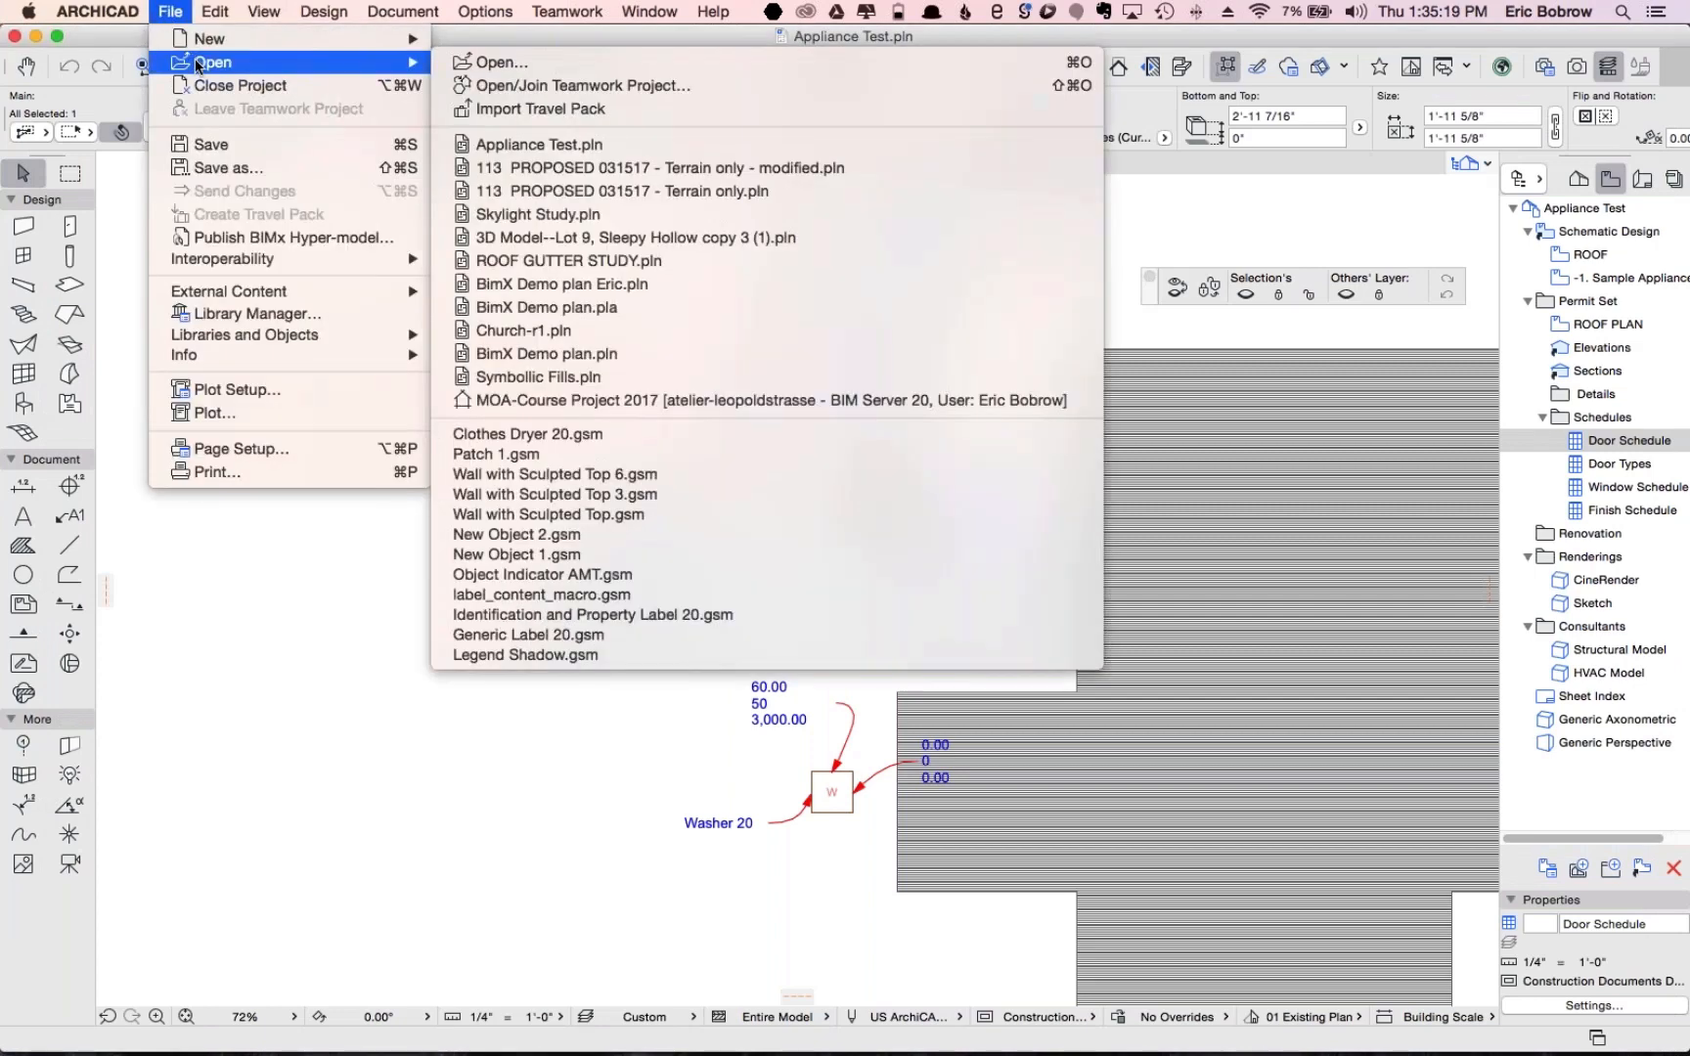
click(500, 61)
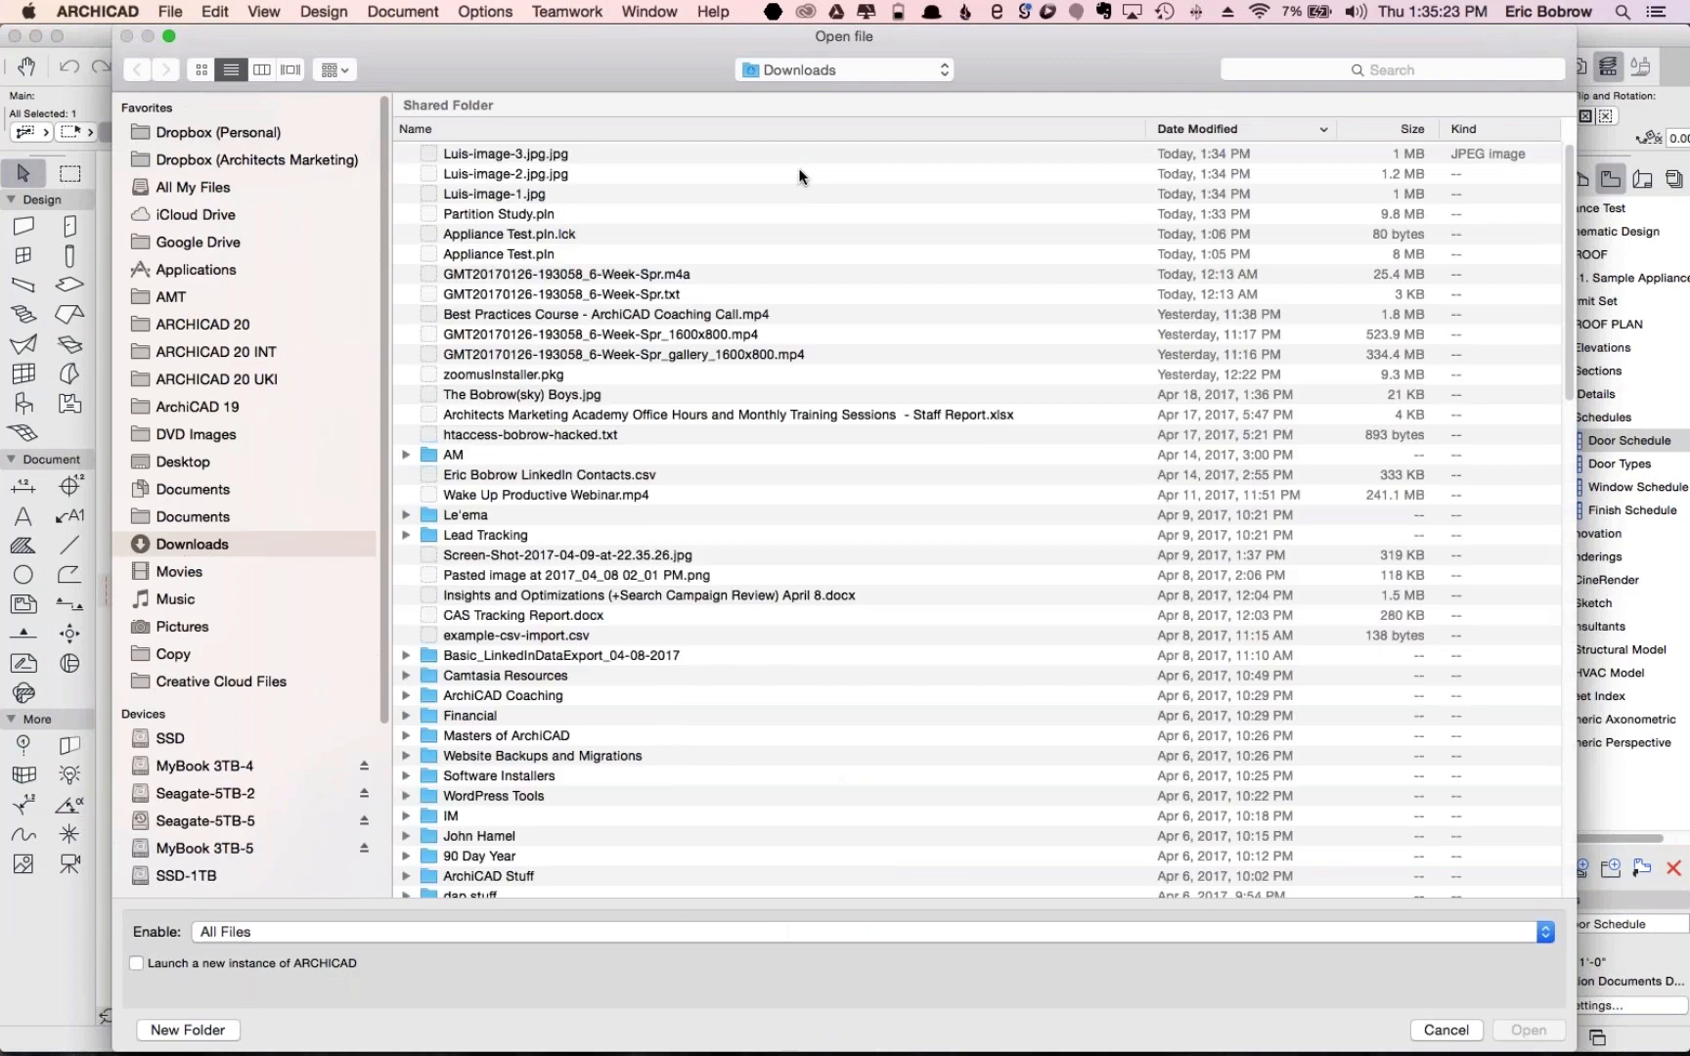
click(499, 214)
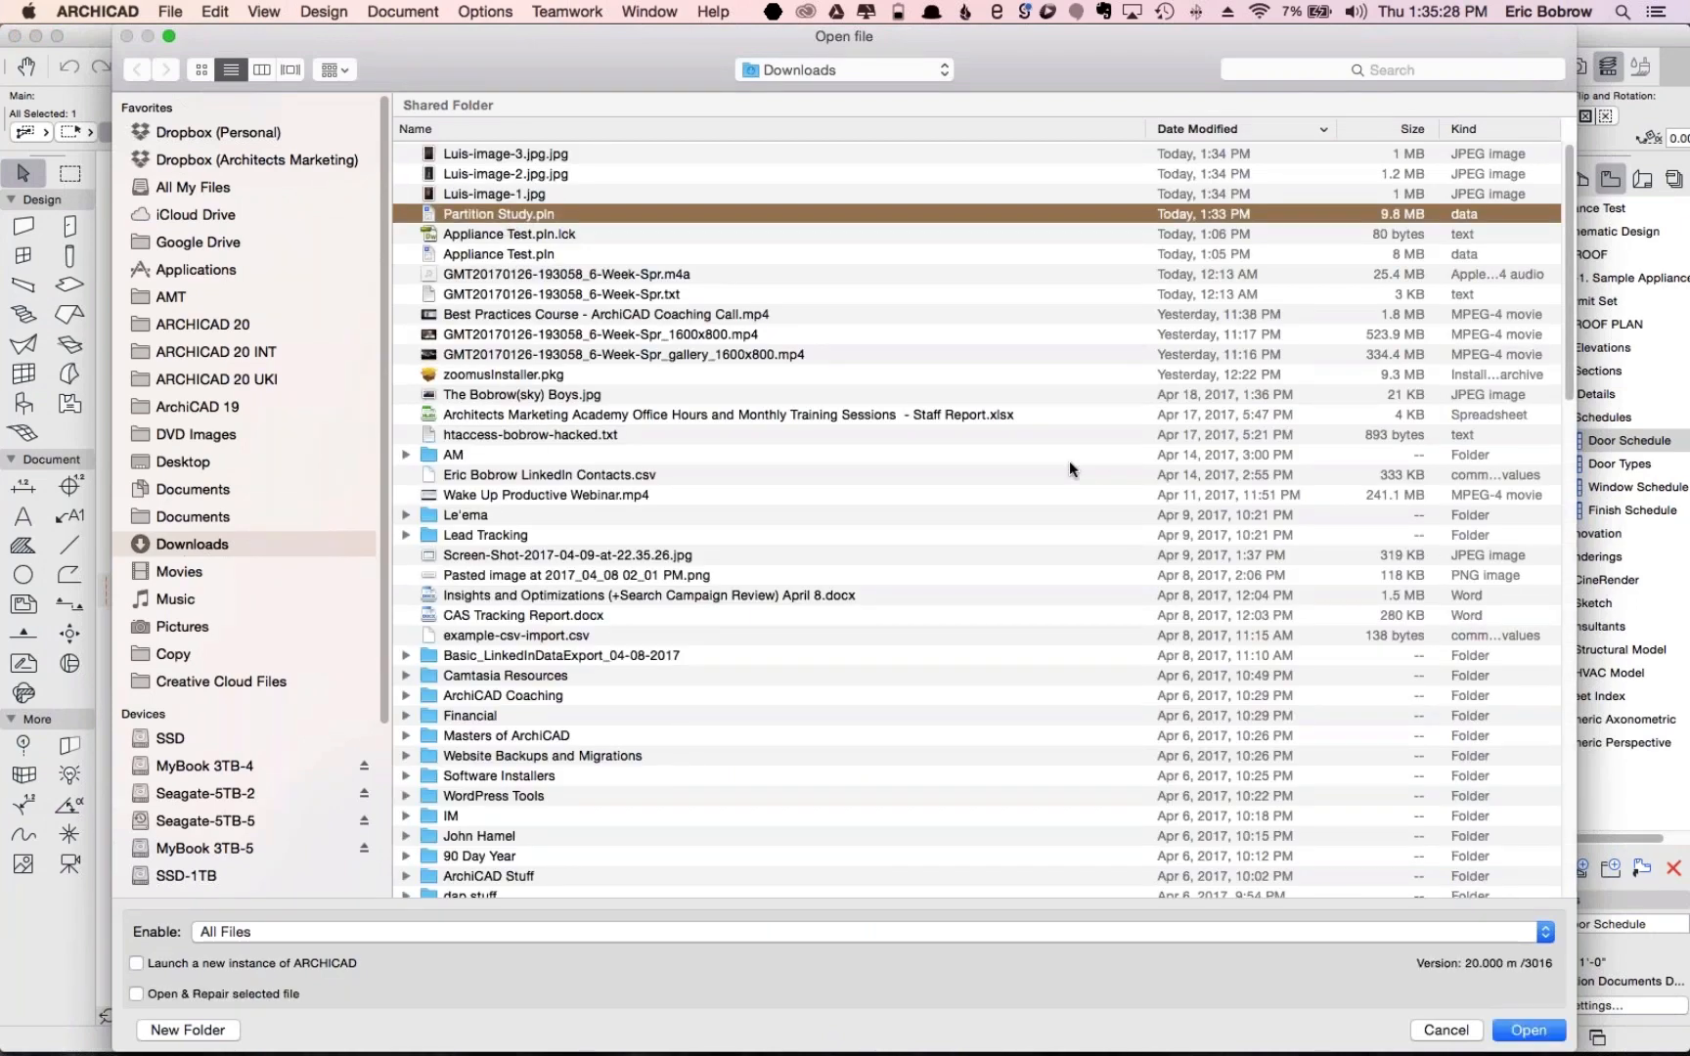
key(Escape)
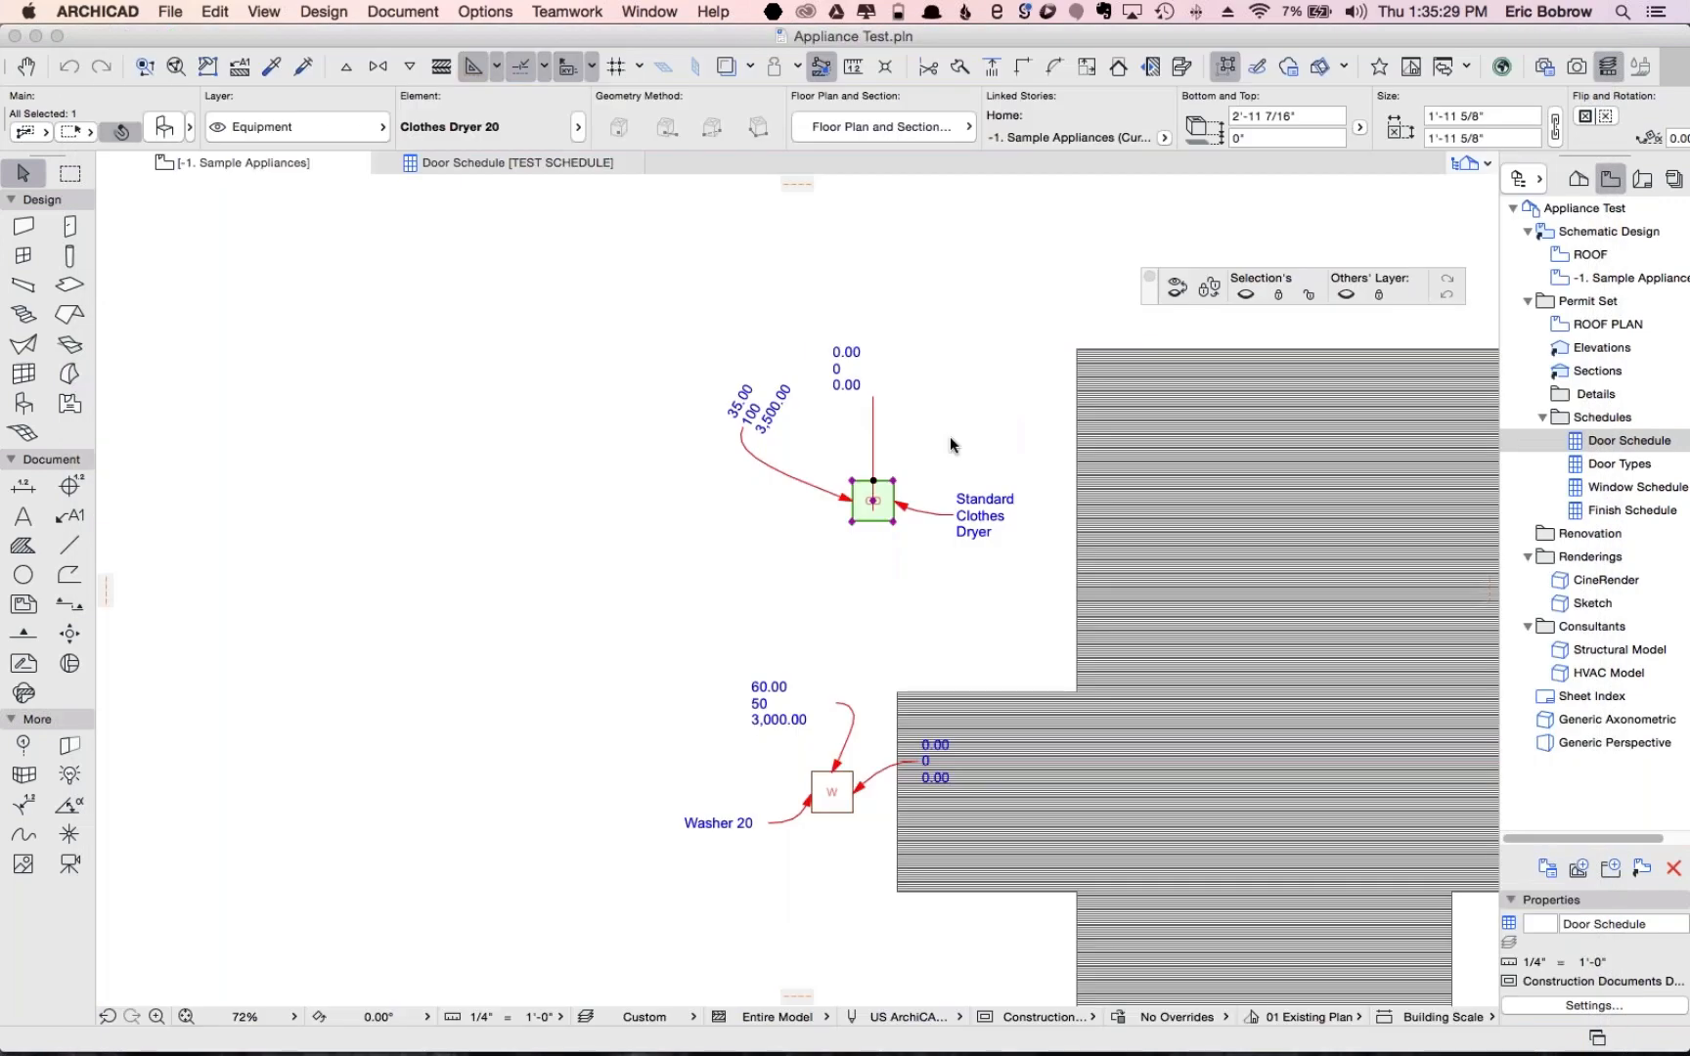
click(789, 393)
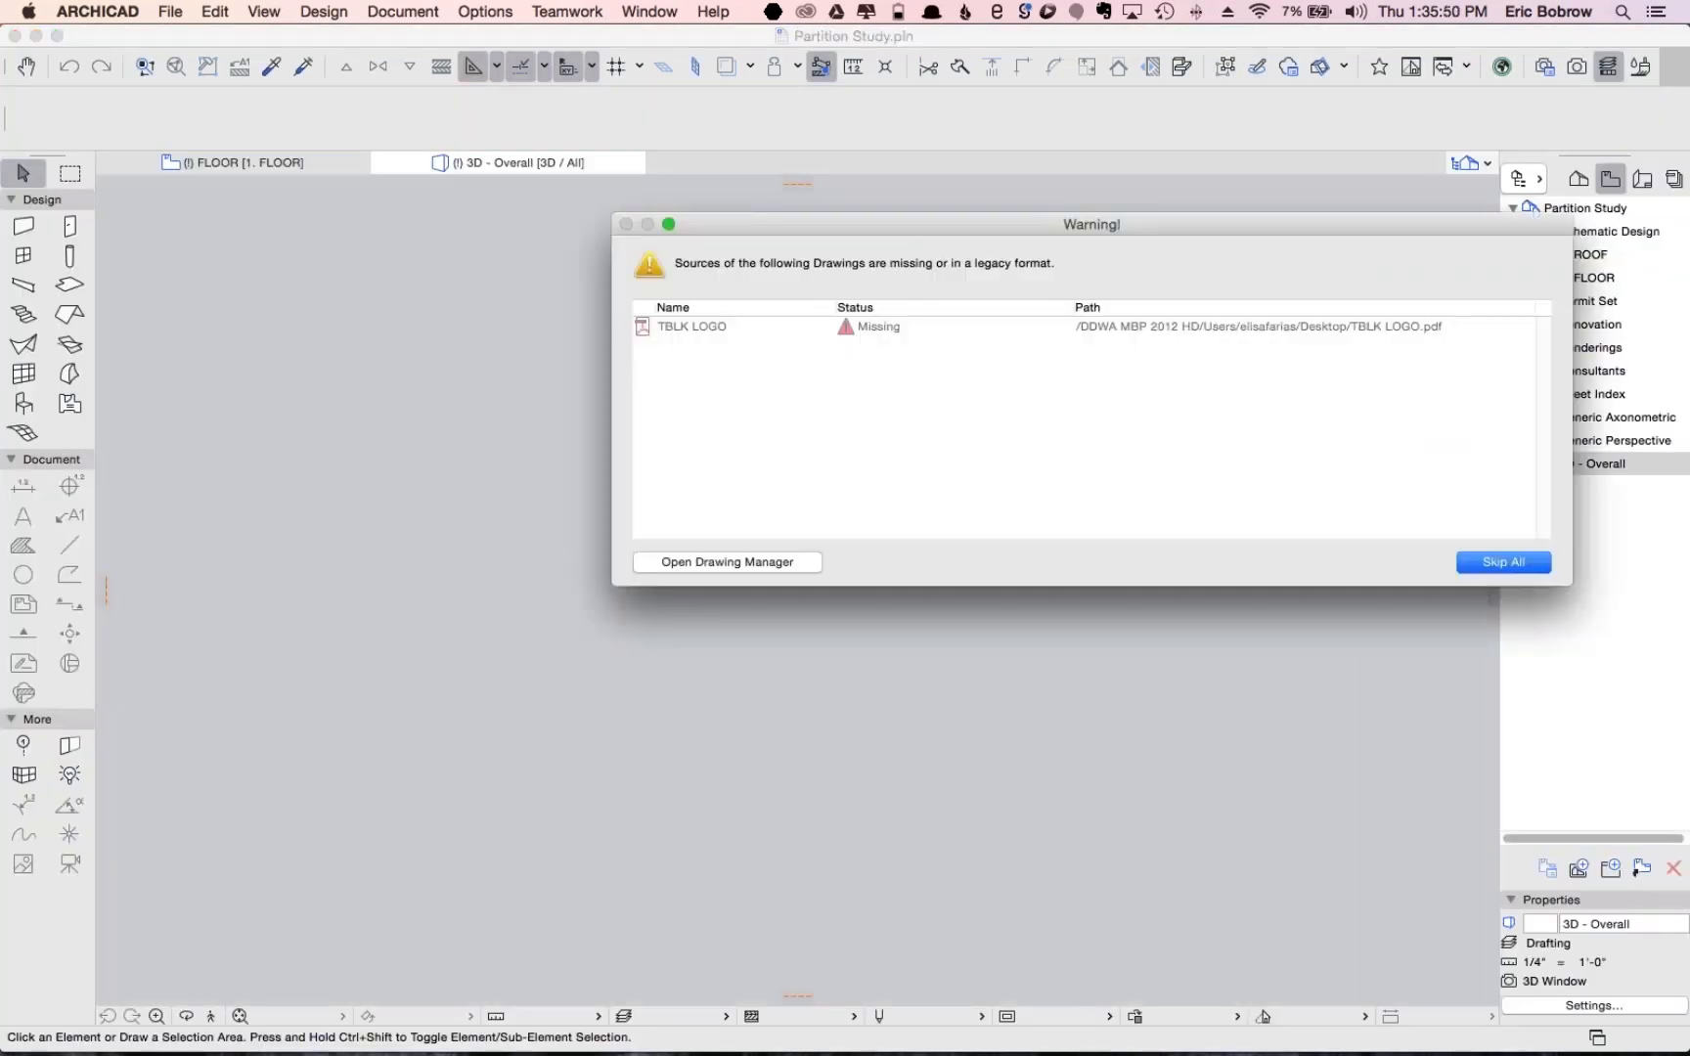
click(1506, 562)
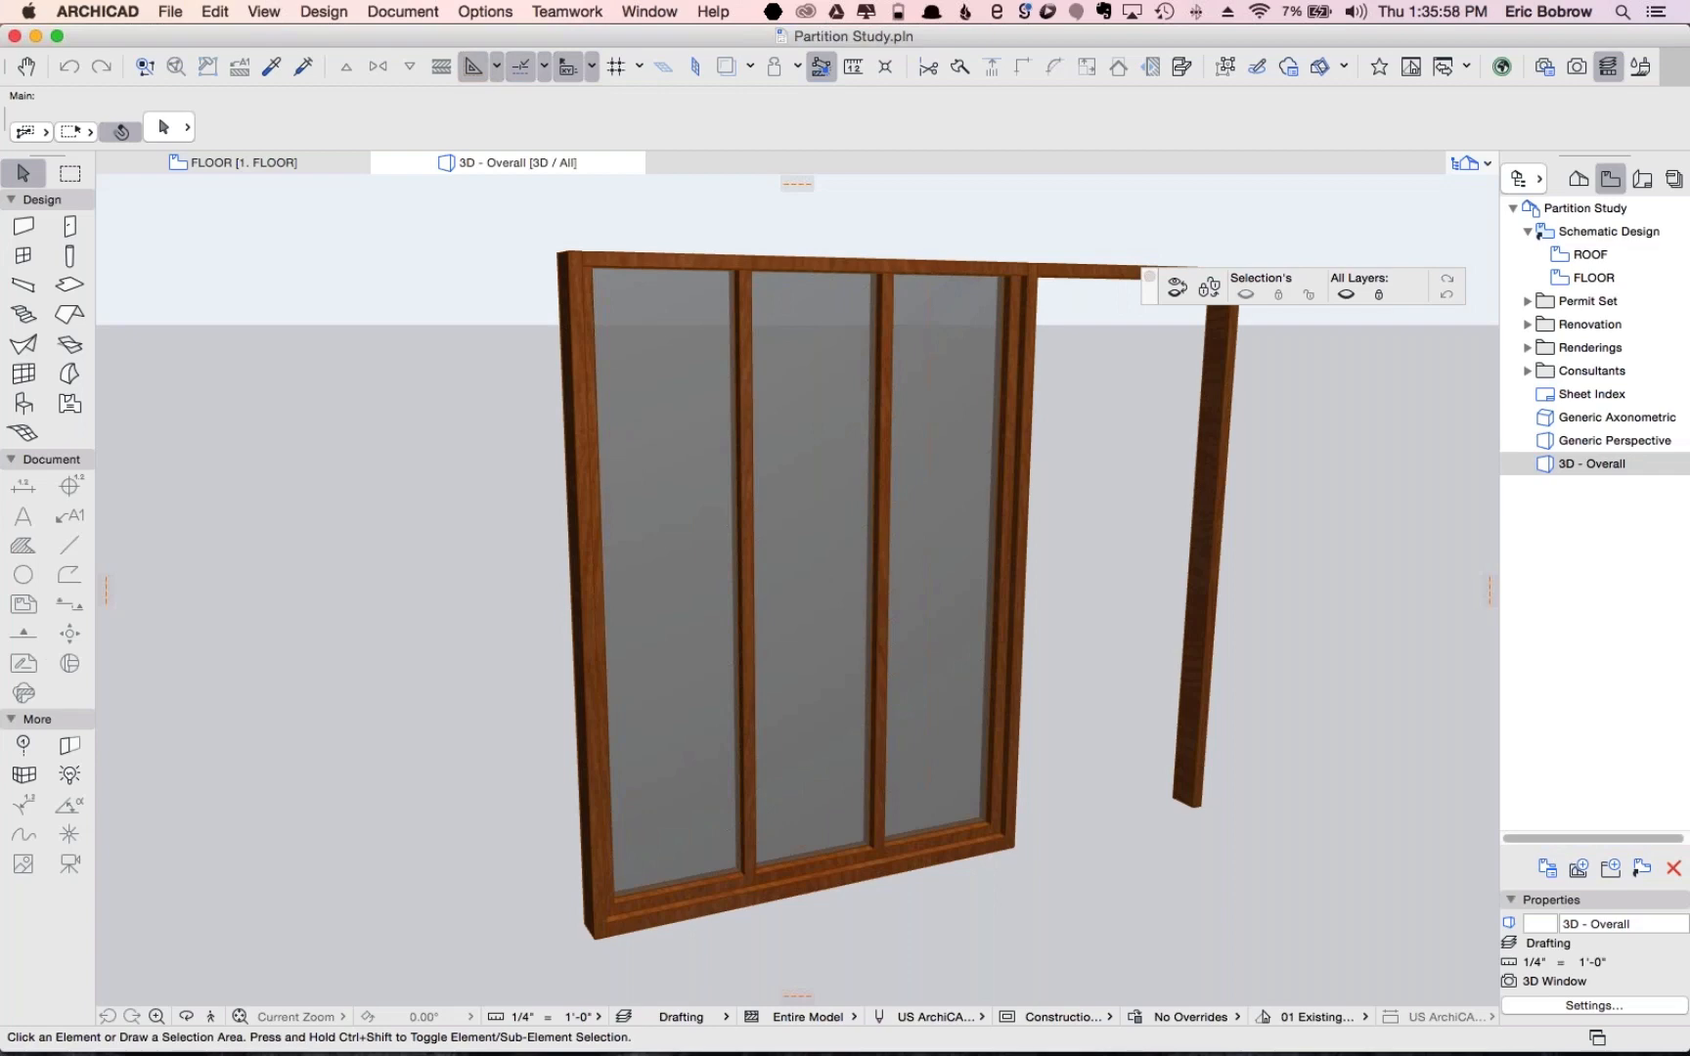
Examine the partition screen object's 3D preview and its Rotation, Scaling and Hotspots settings, leaving them unsaved and deselecting the object
click(701, 521)
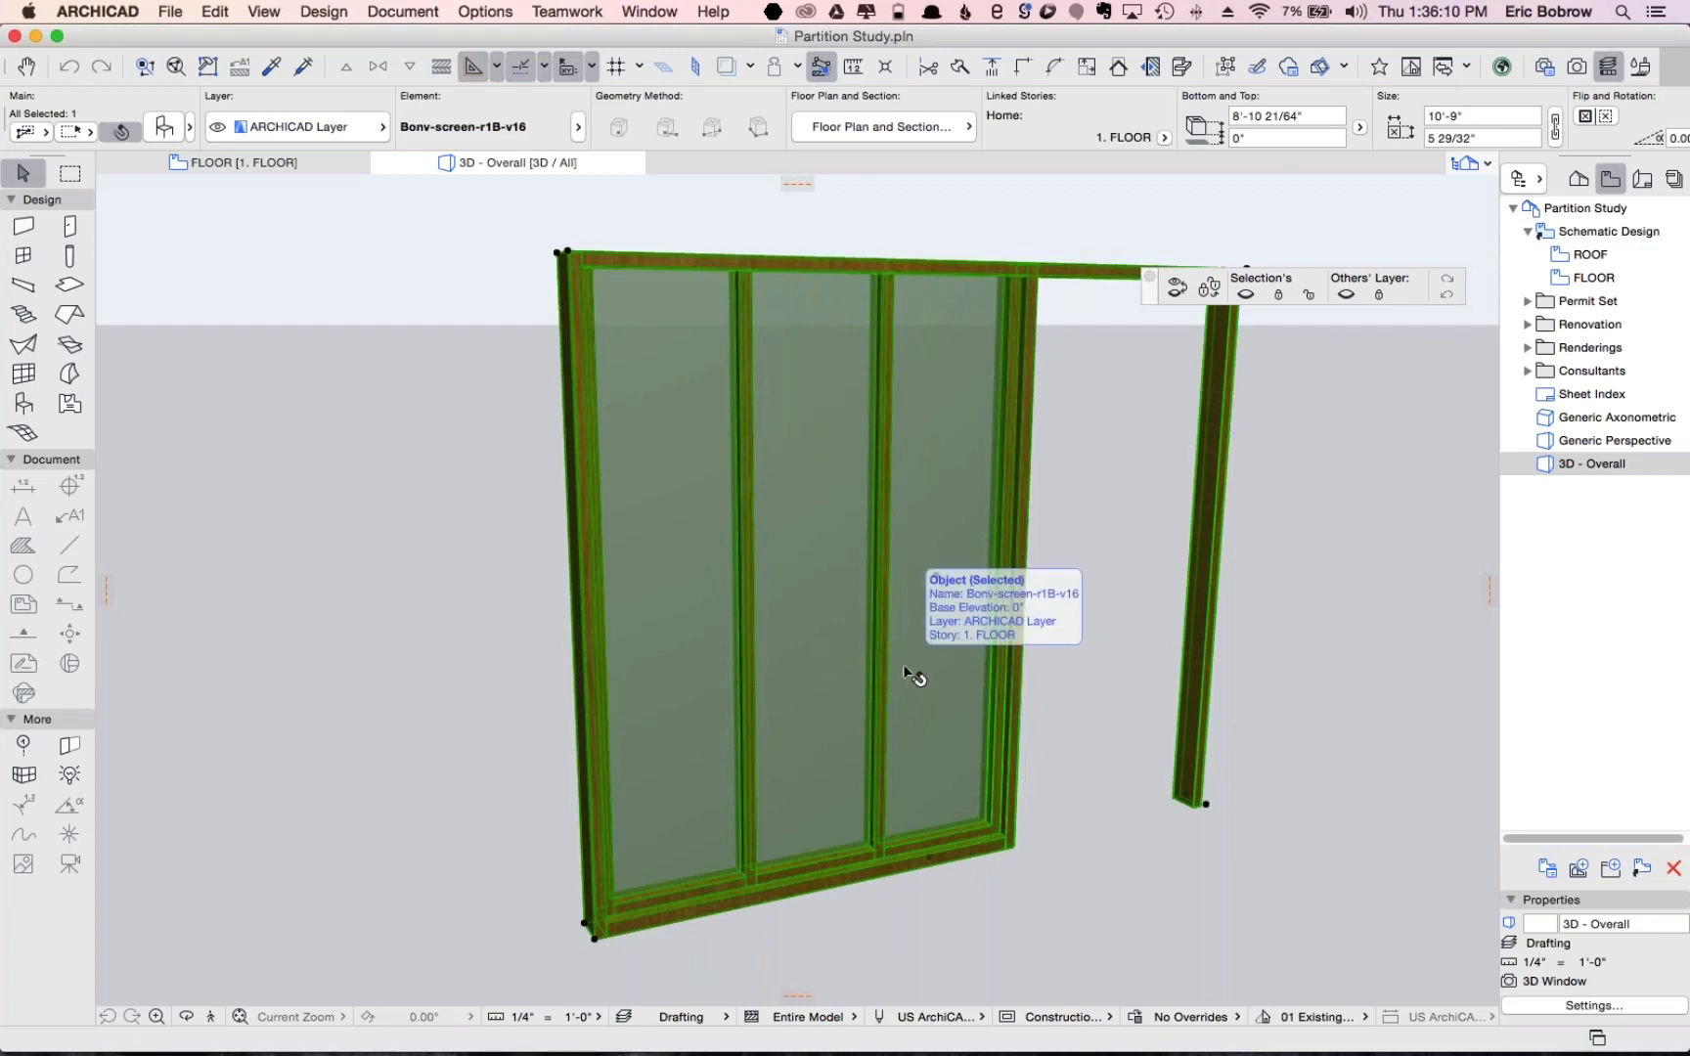
click(156, 128)
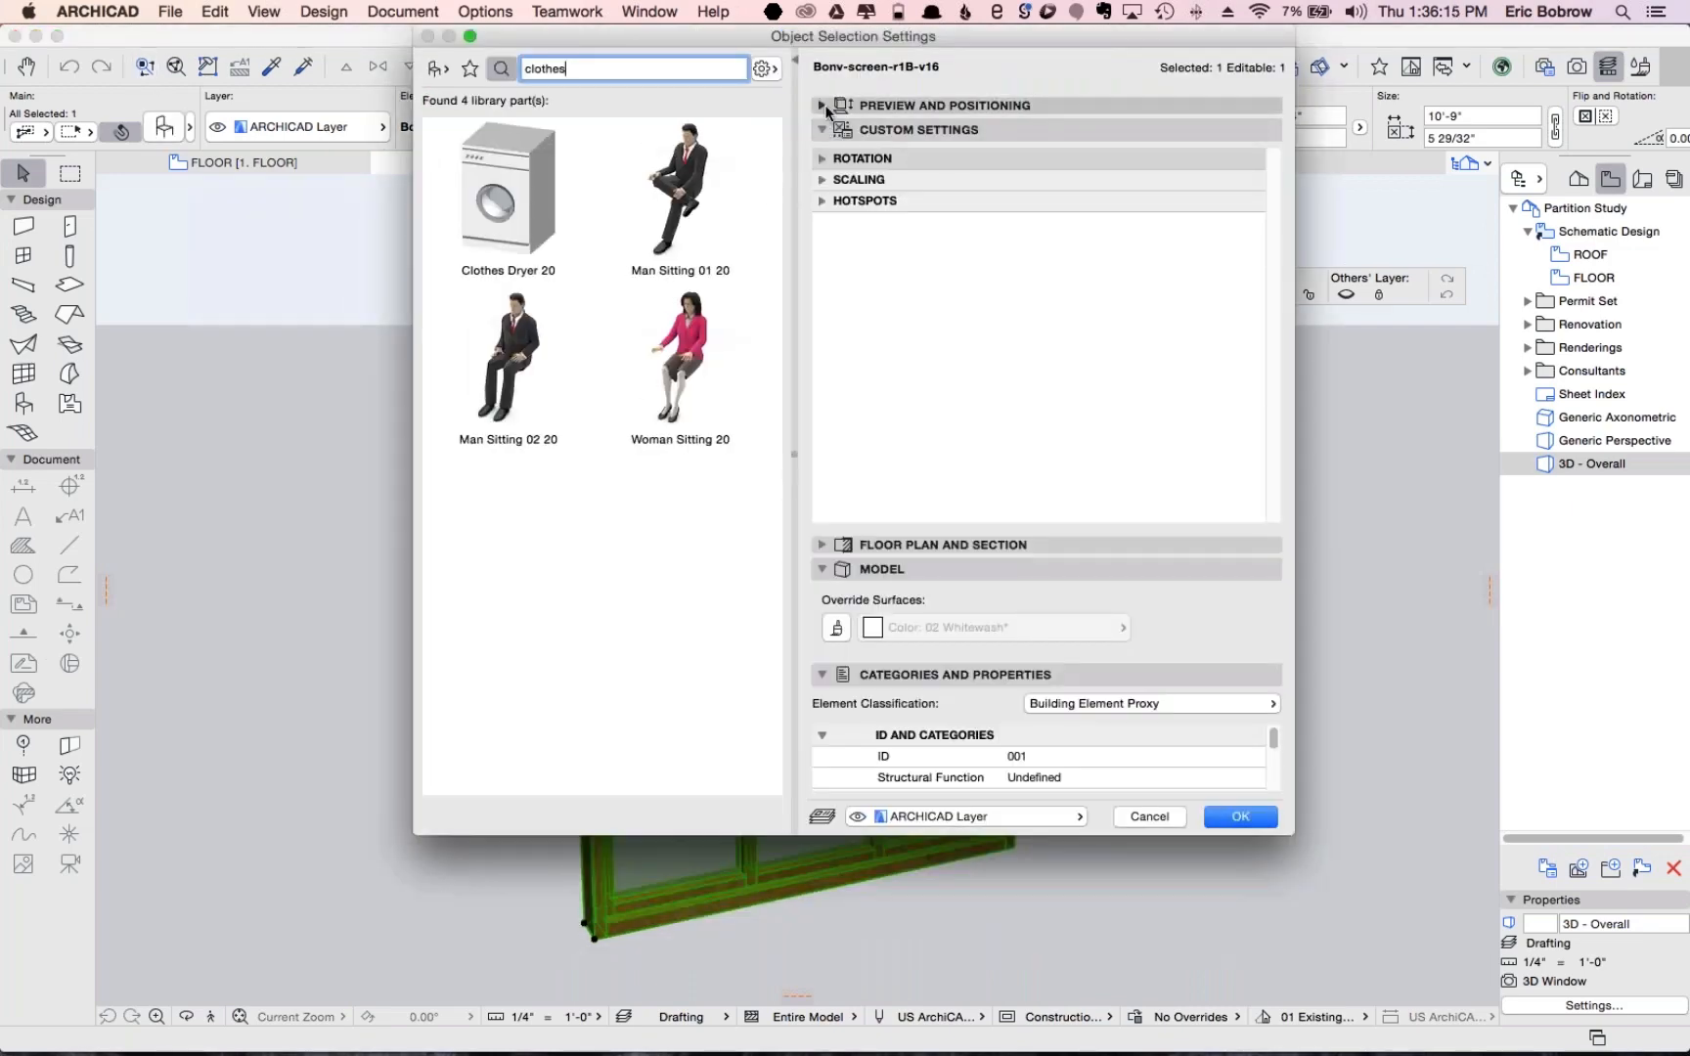
click(822, 105)
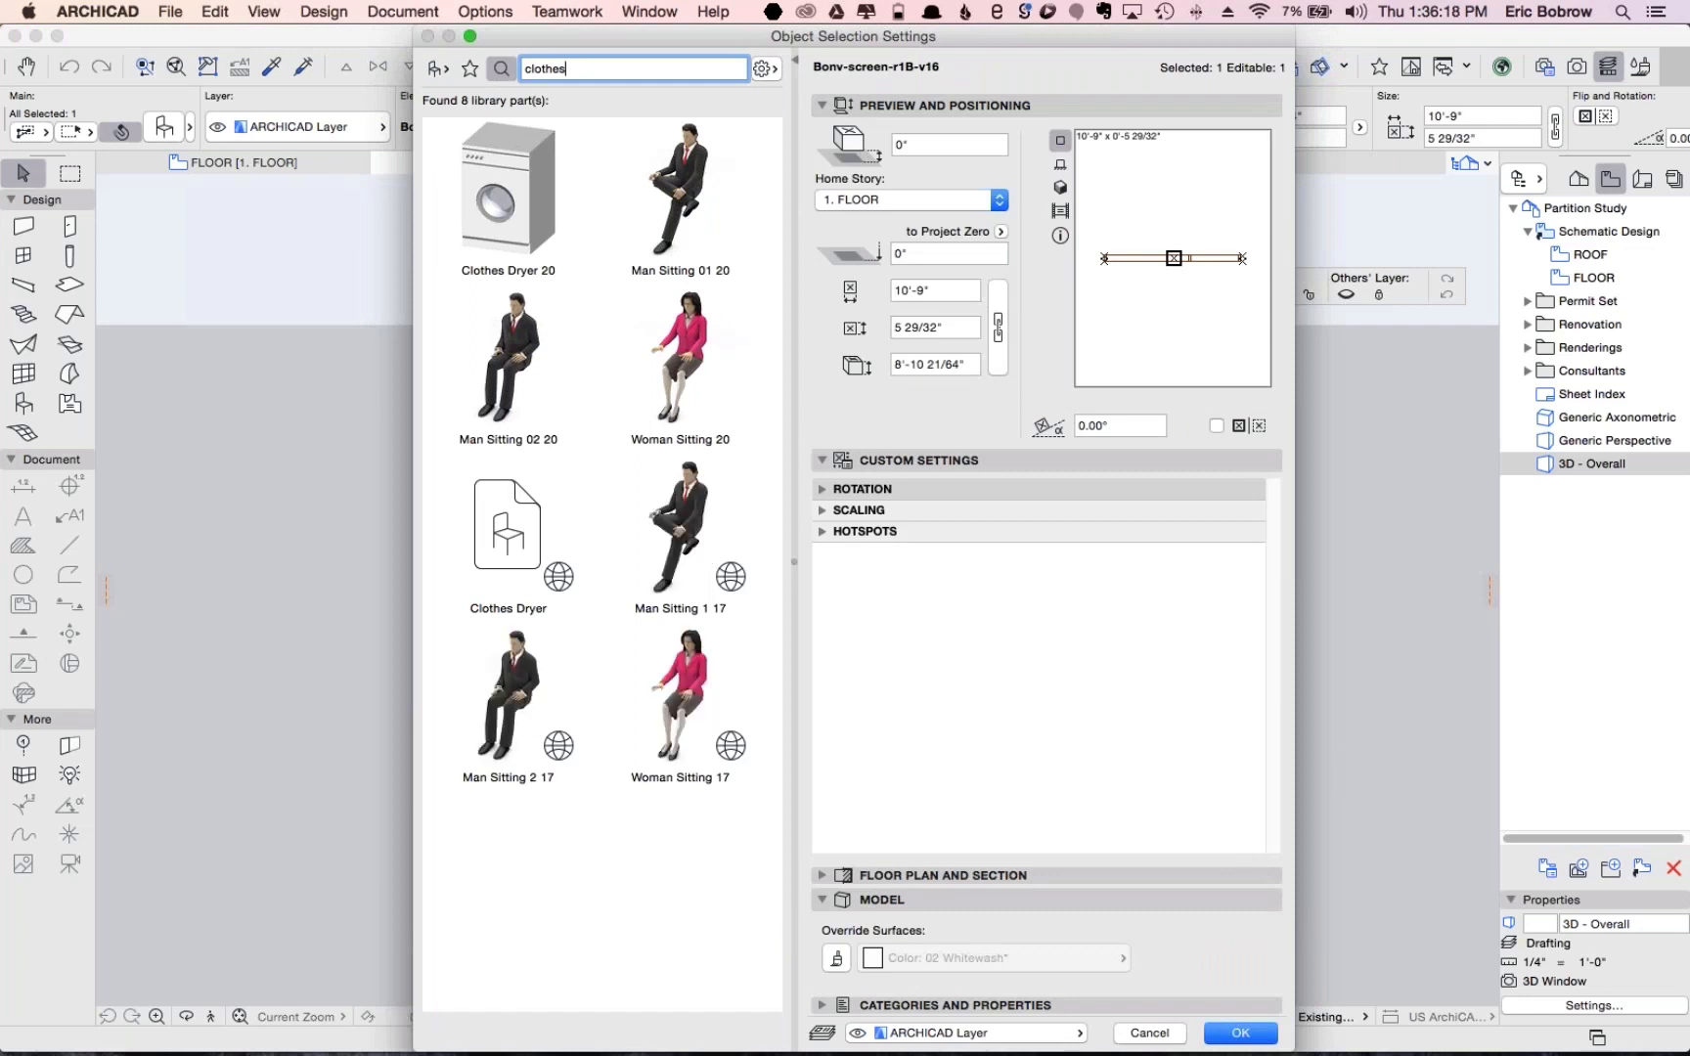
click(1060, 187)
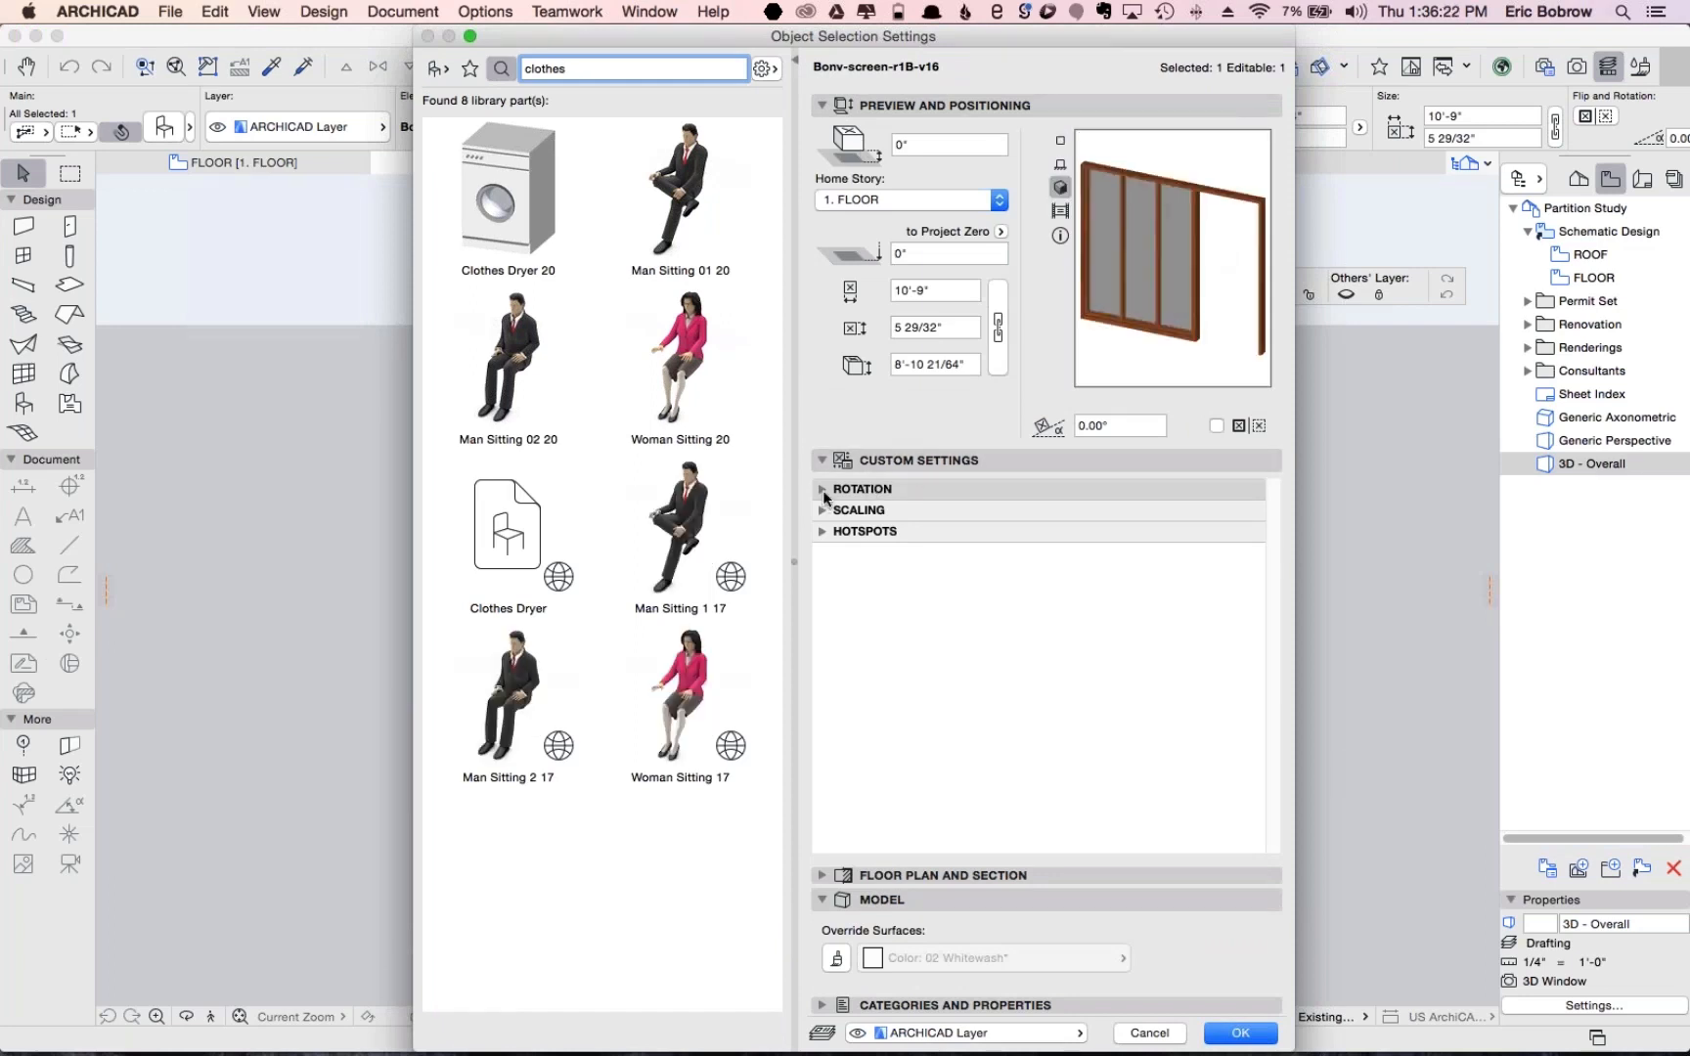
click(823, 491)
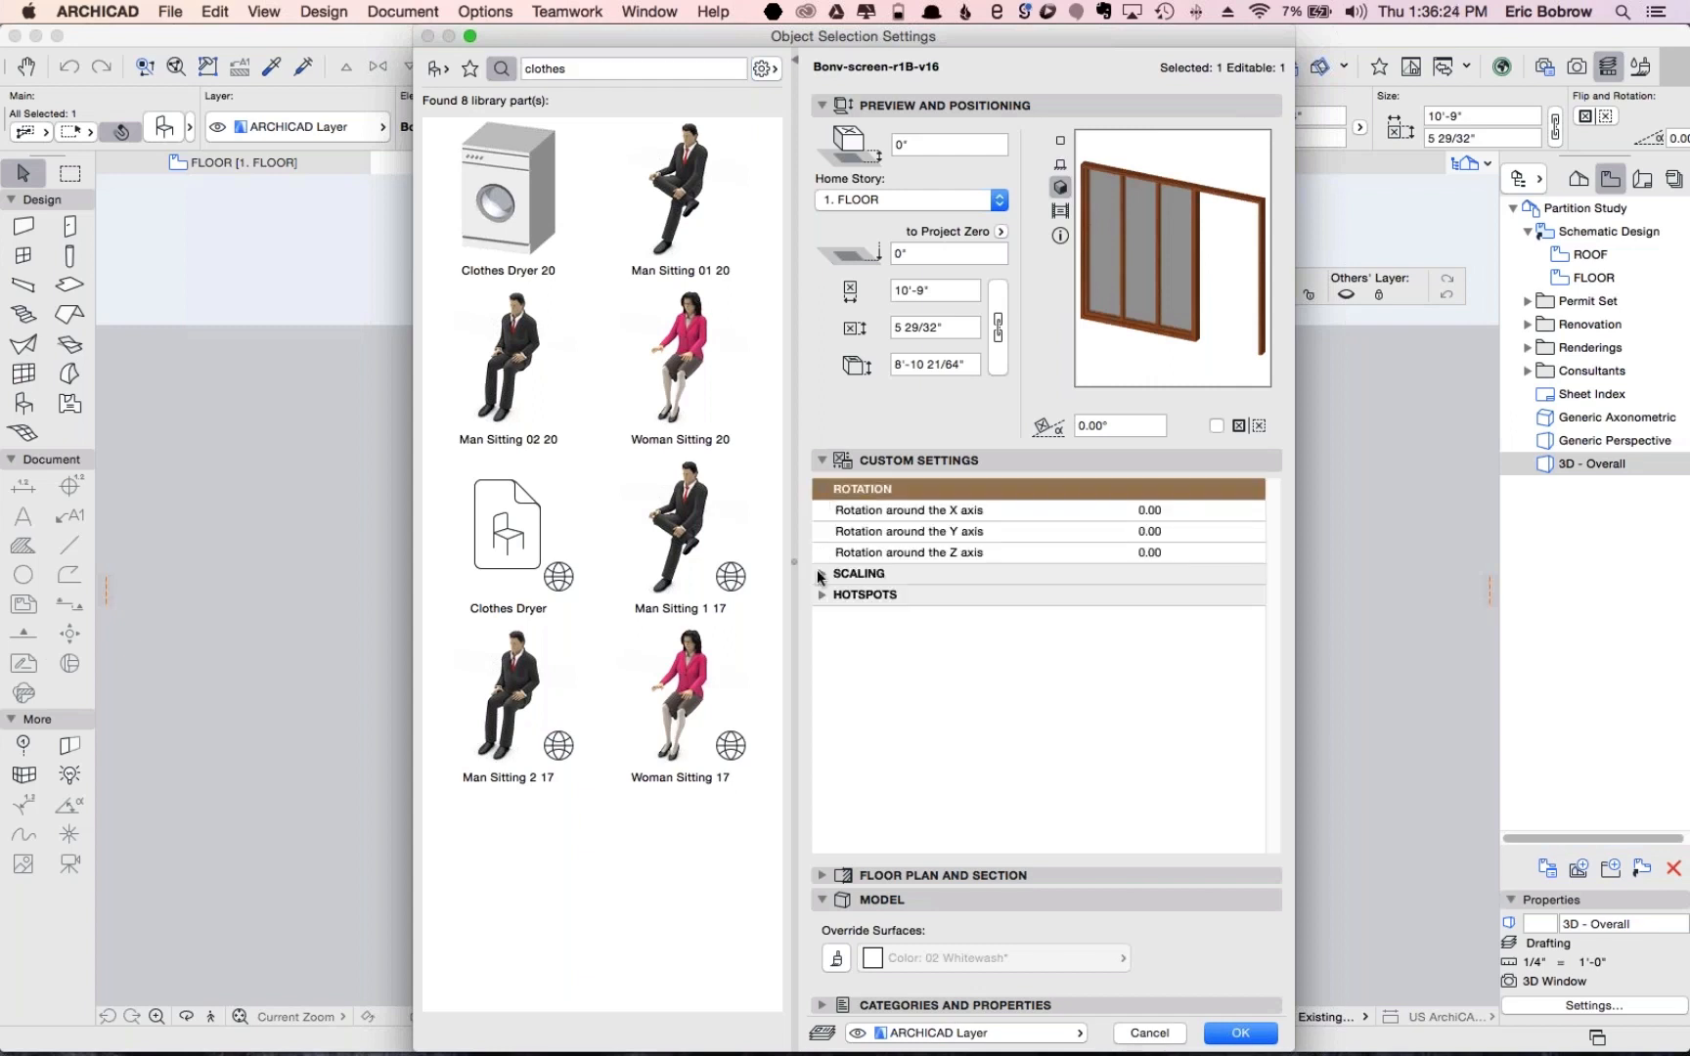
click(819, 575)
click(822, 657)
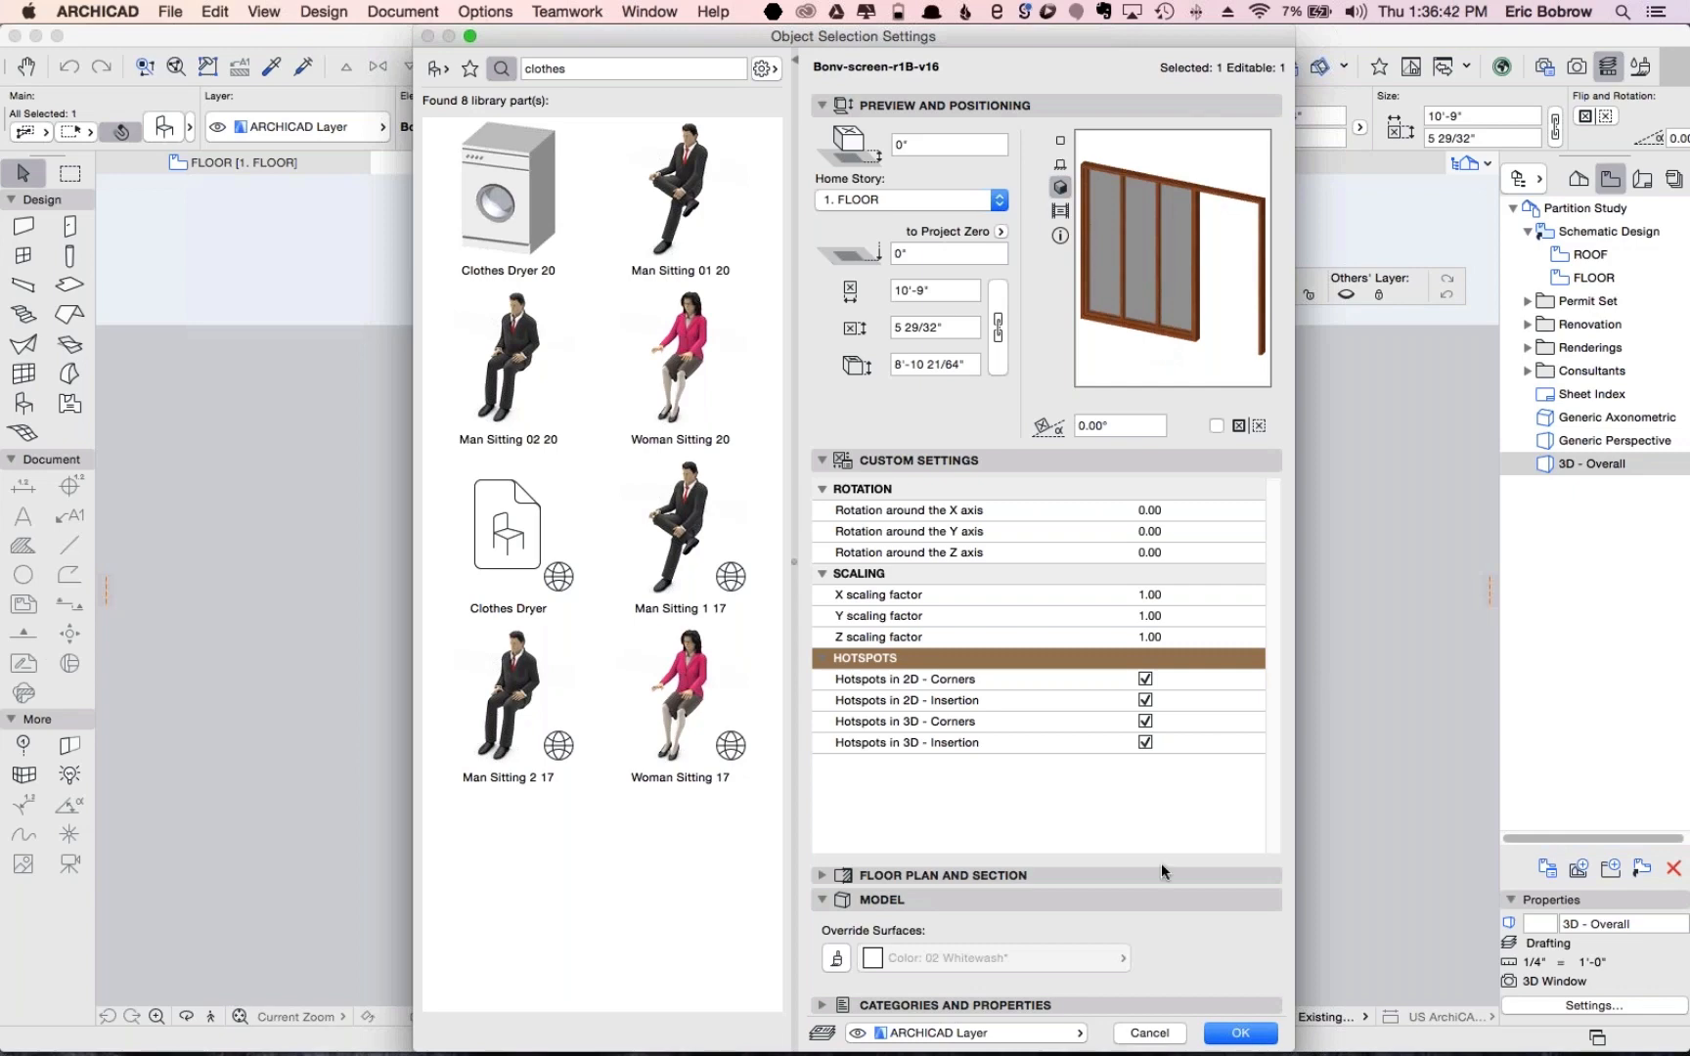
click(1147, 1034)
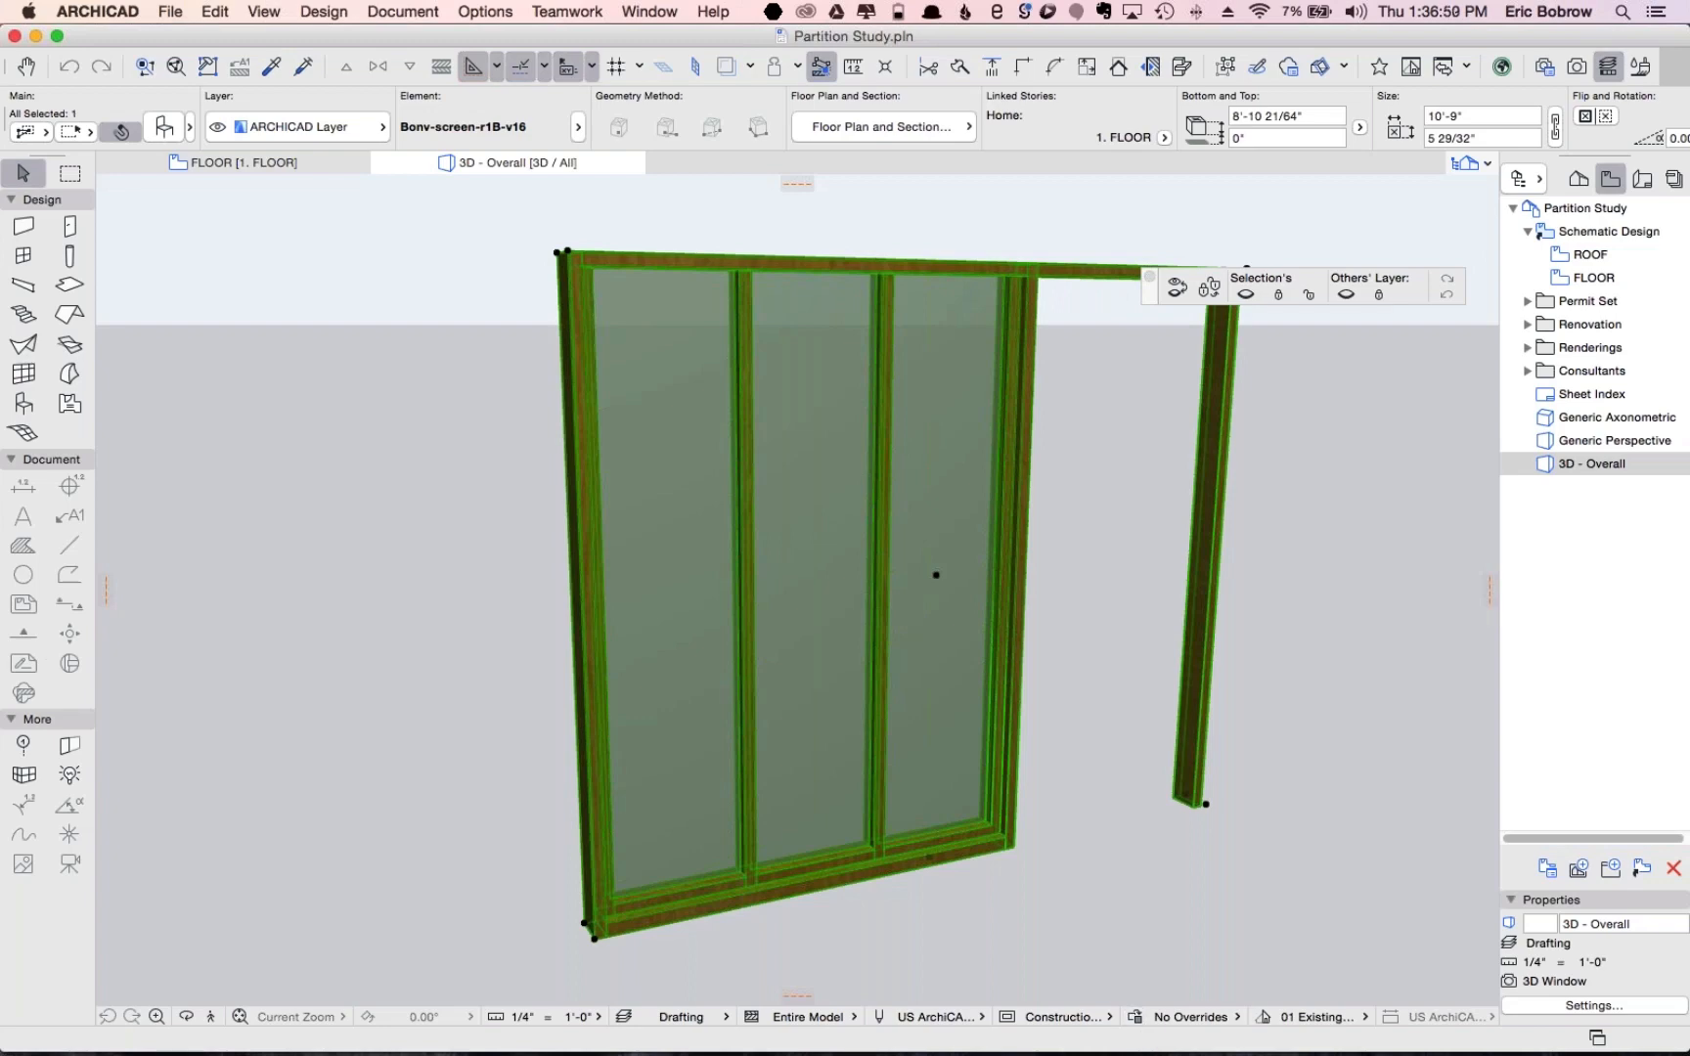
click(1084, 778)
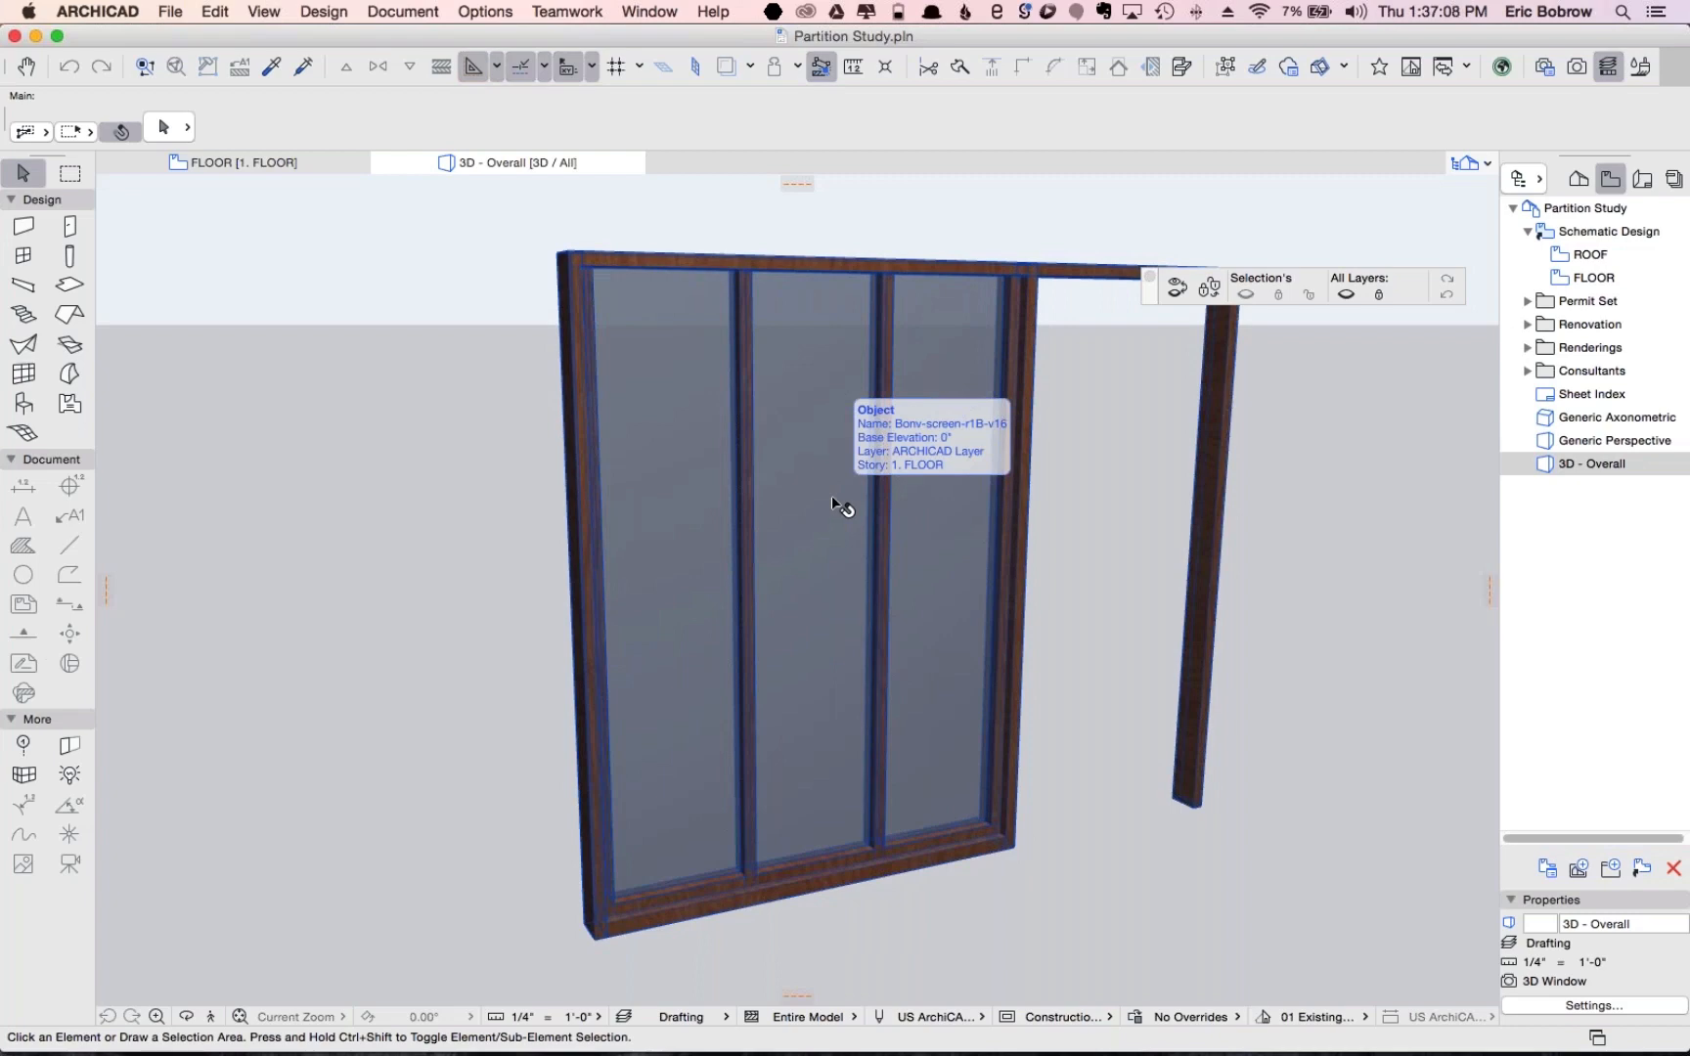
Show the FLOOR plan and select the partition screen object in it
key(F2)
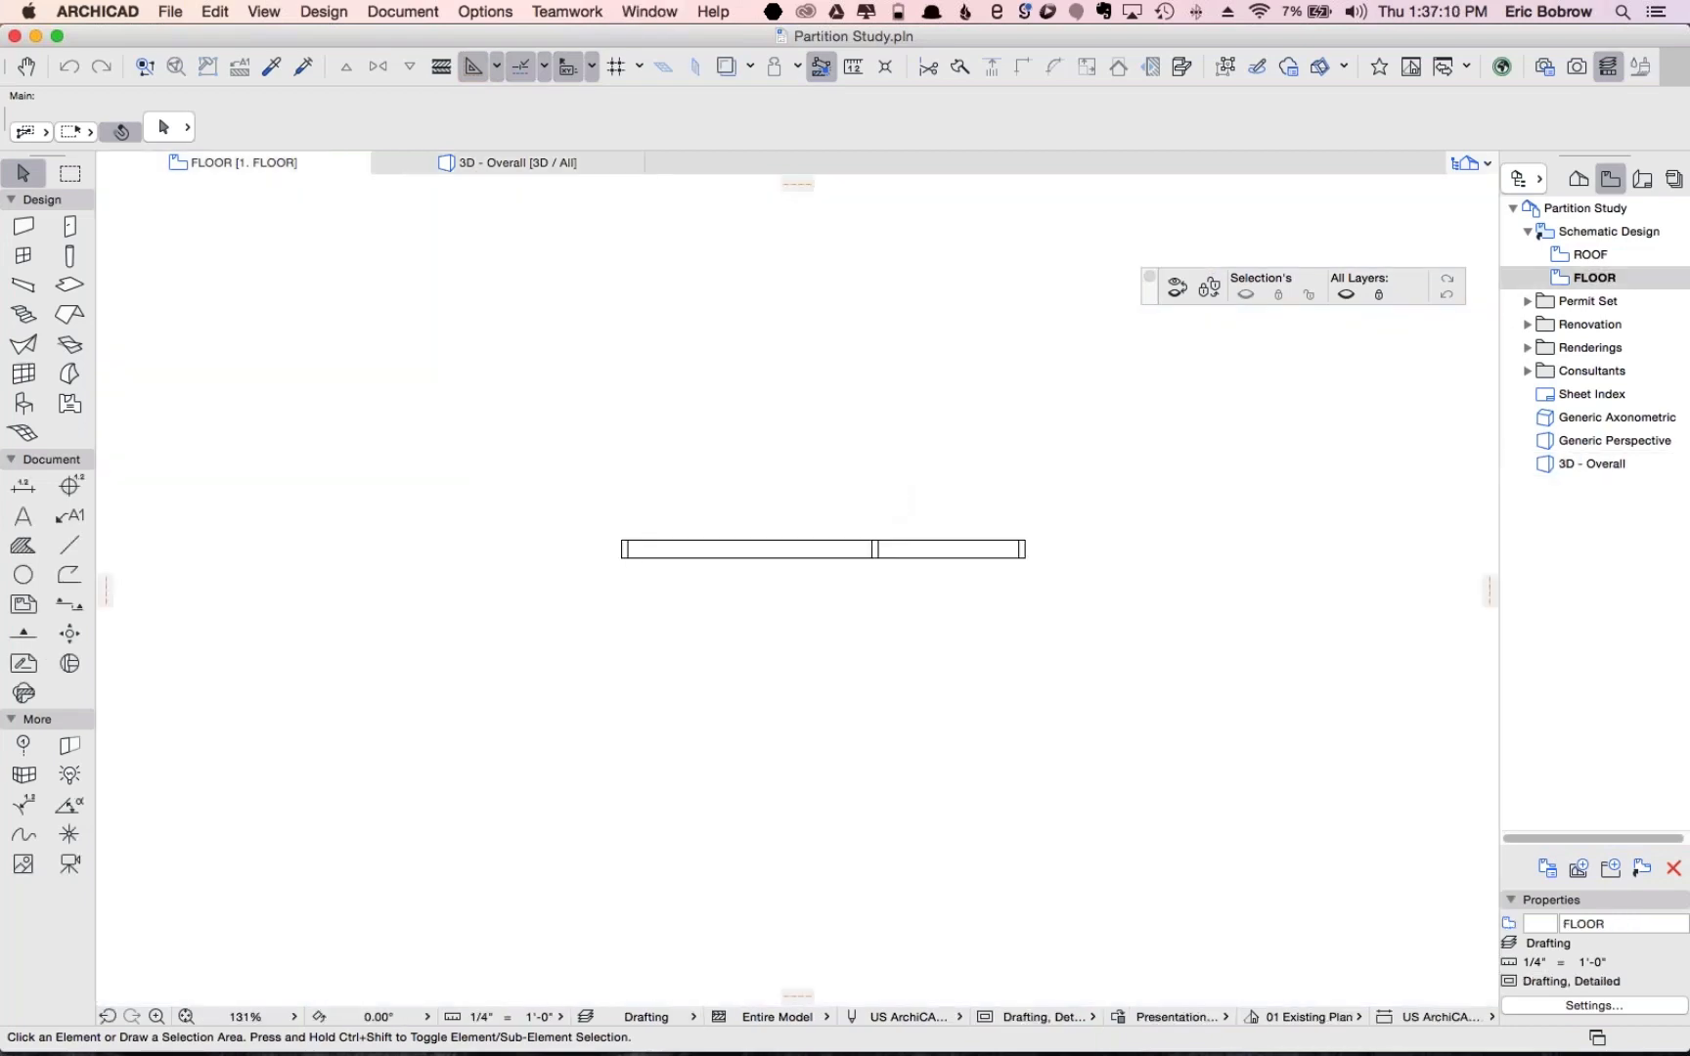
click(621, 558)
Try to move the partition screen about 5'-10" straight down the plan from its lower-left corner, and undo the move
key(super+d)
click(621, 558)
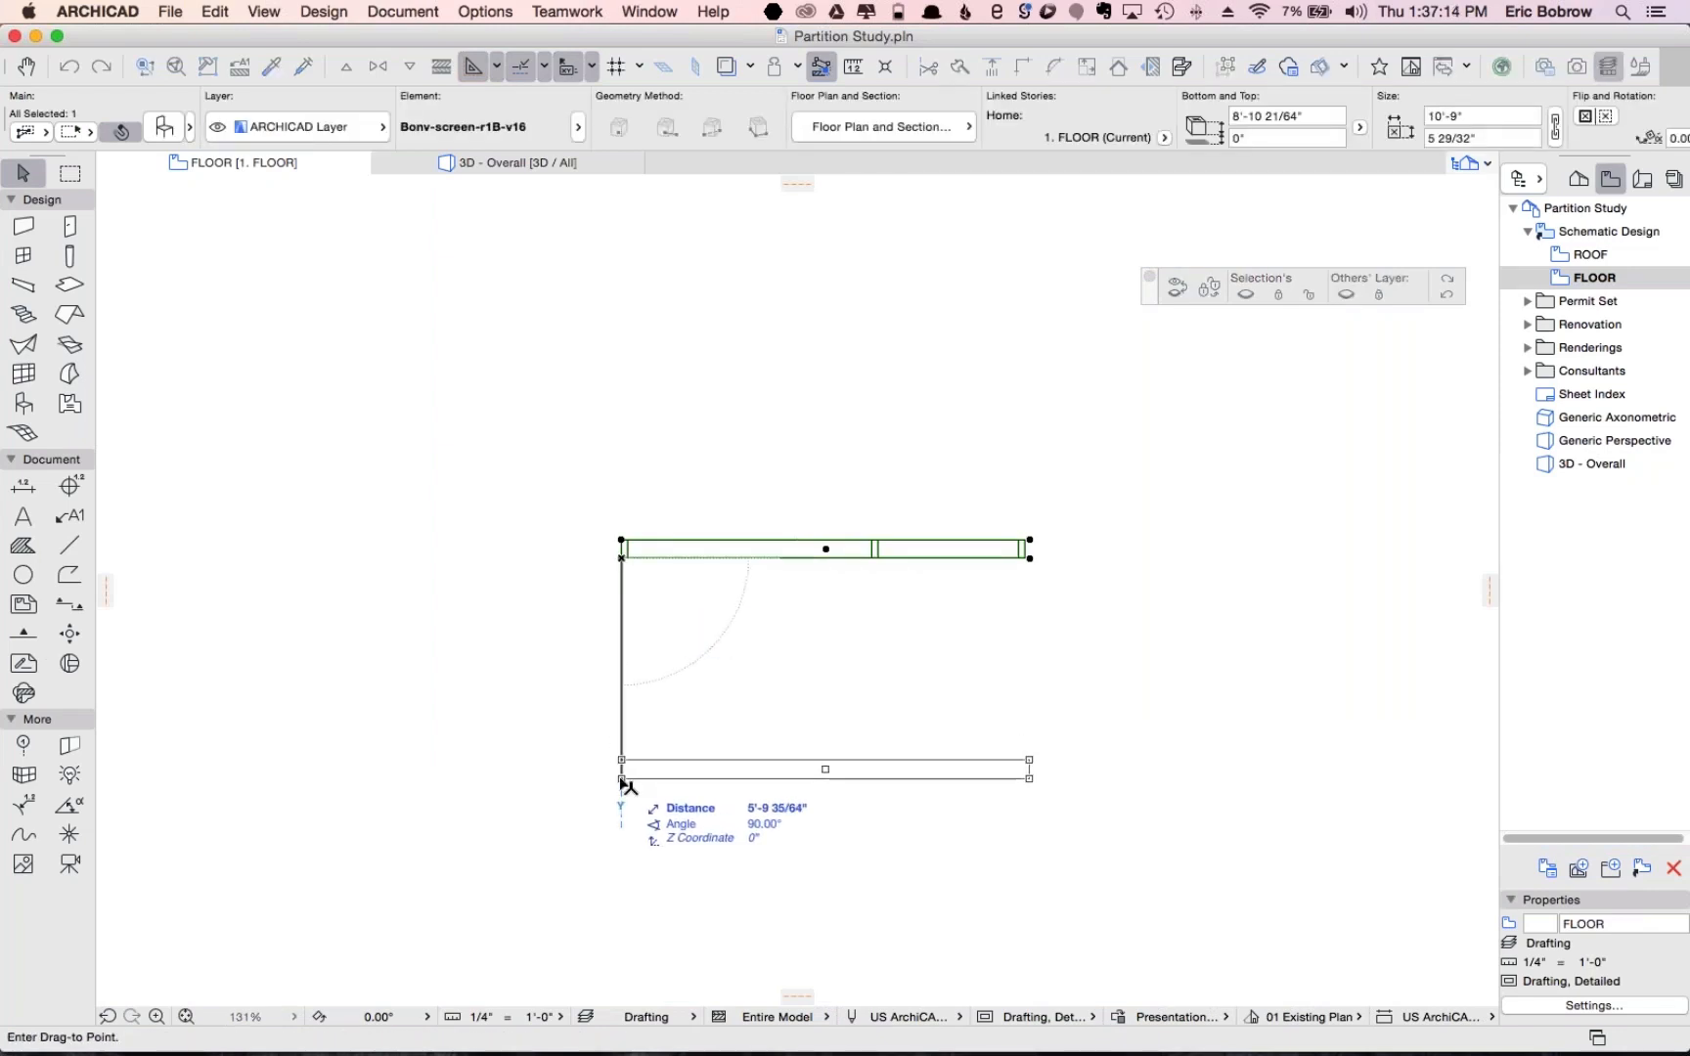
click(621, 778)
key(super+z)
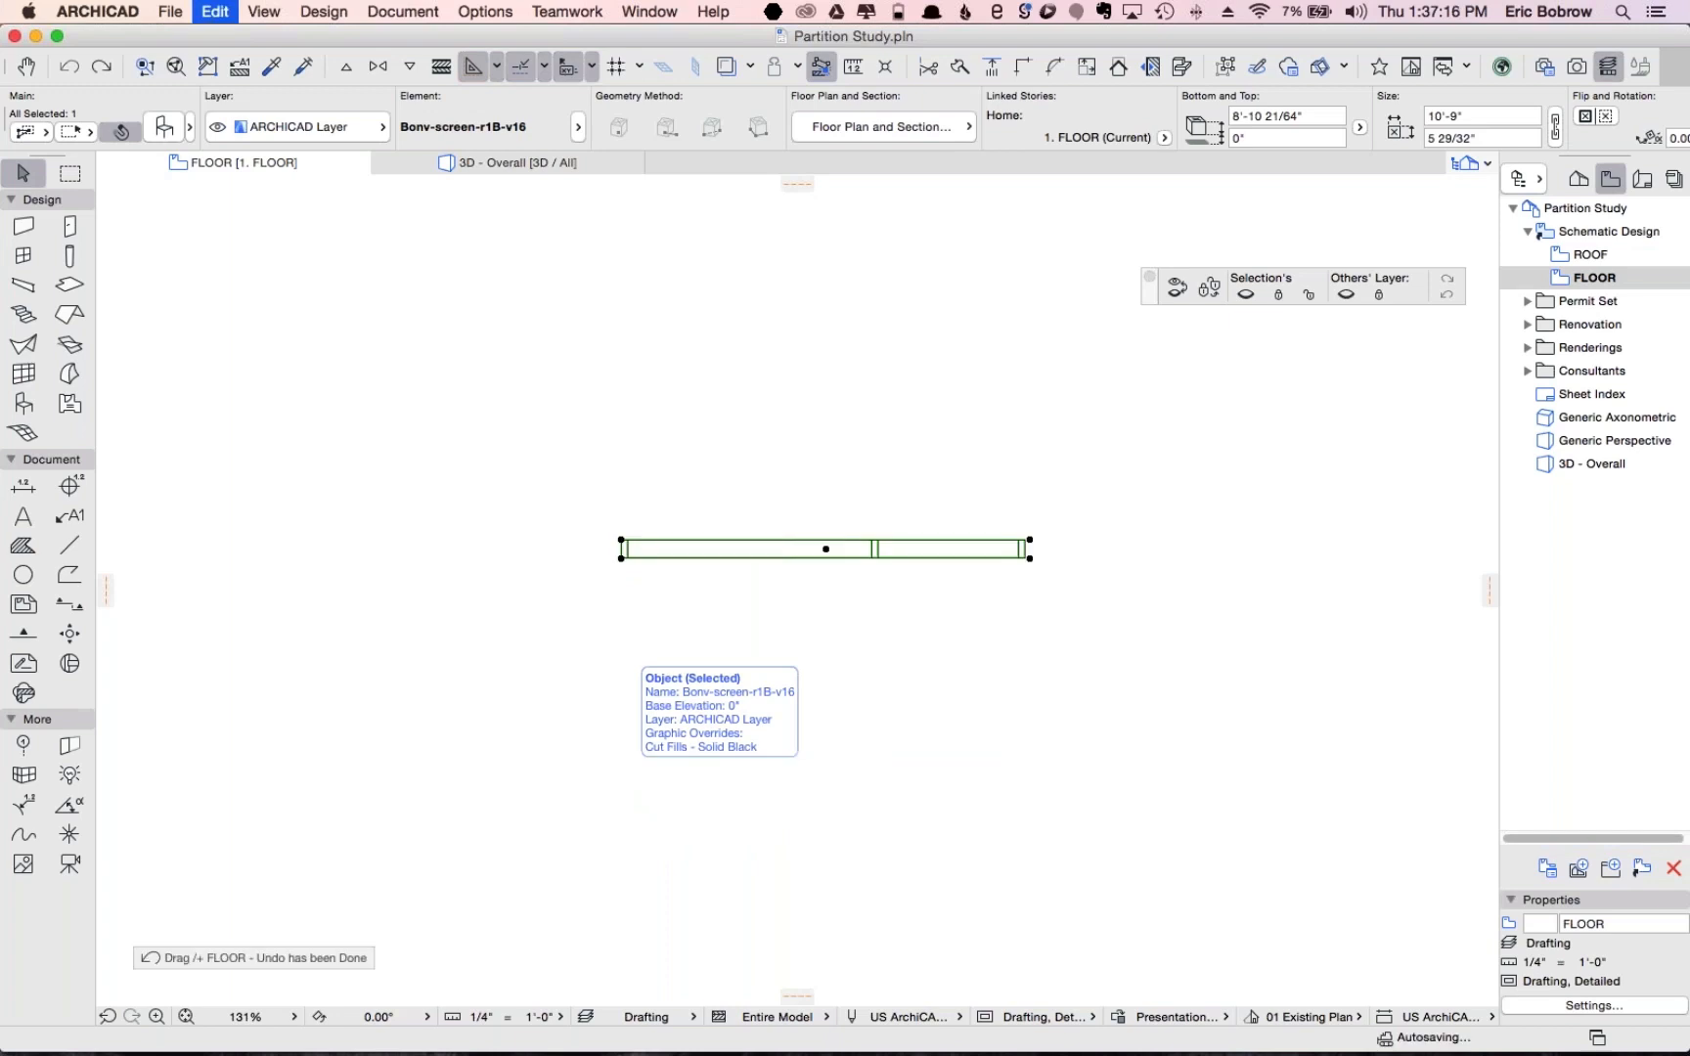
Drag a copy of the partition screen about 5'-3" straight down the plan from its lower-left corner, and deselect it
key(super+d)
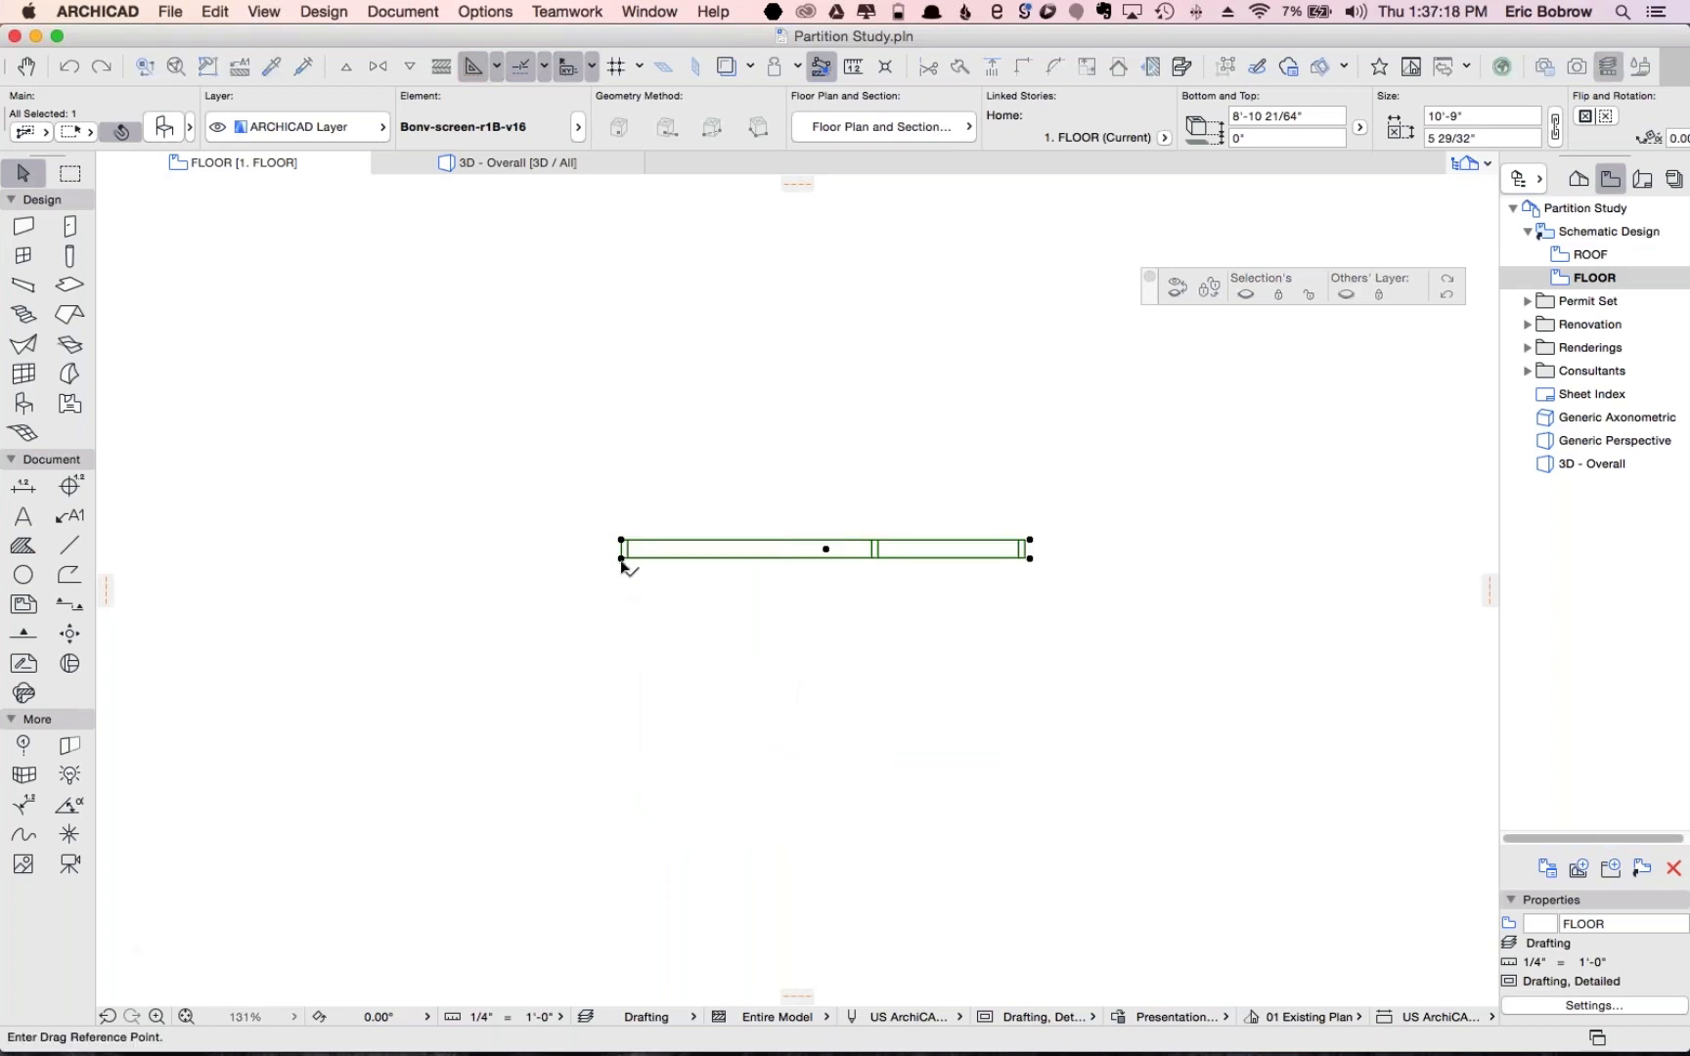
click(622, 557)
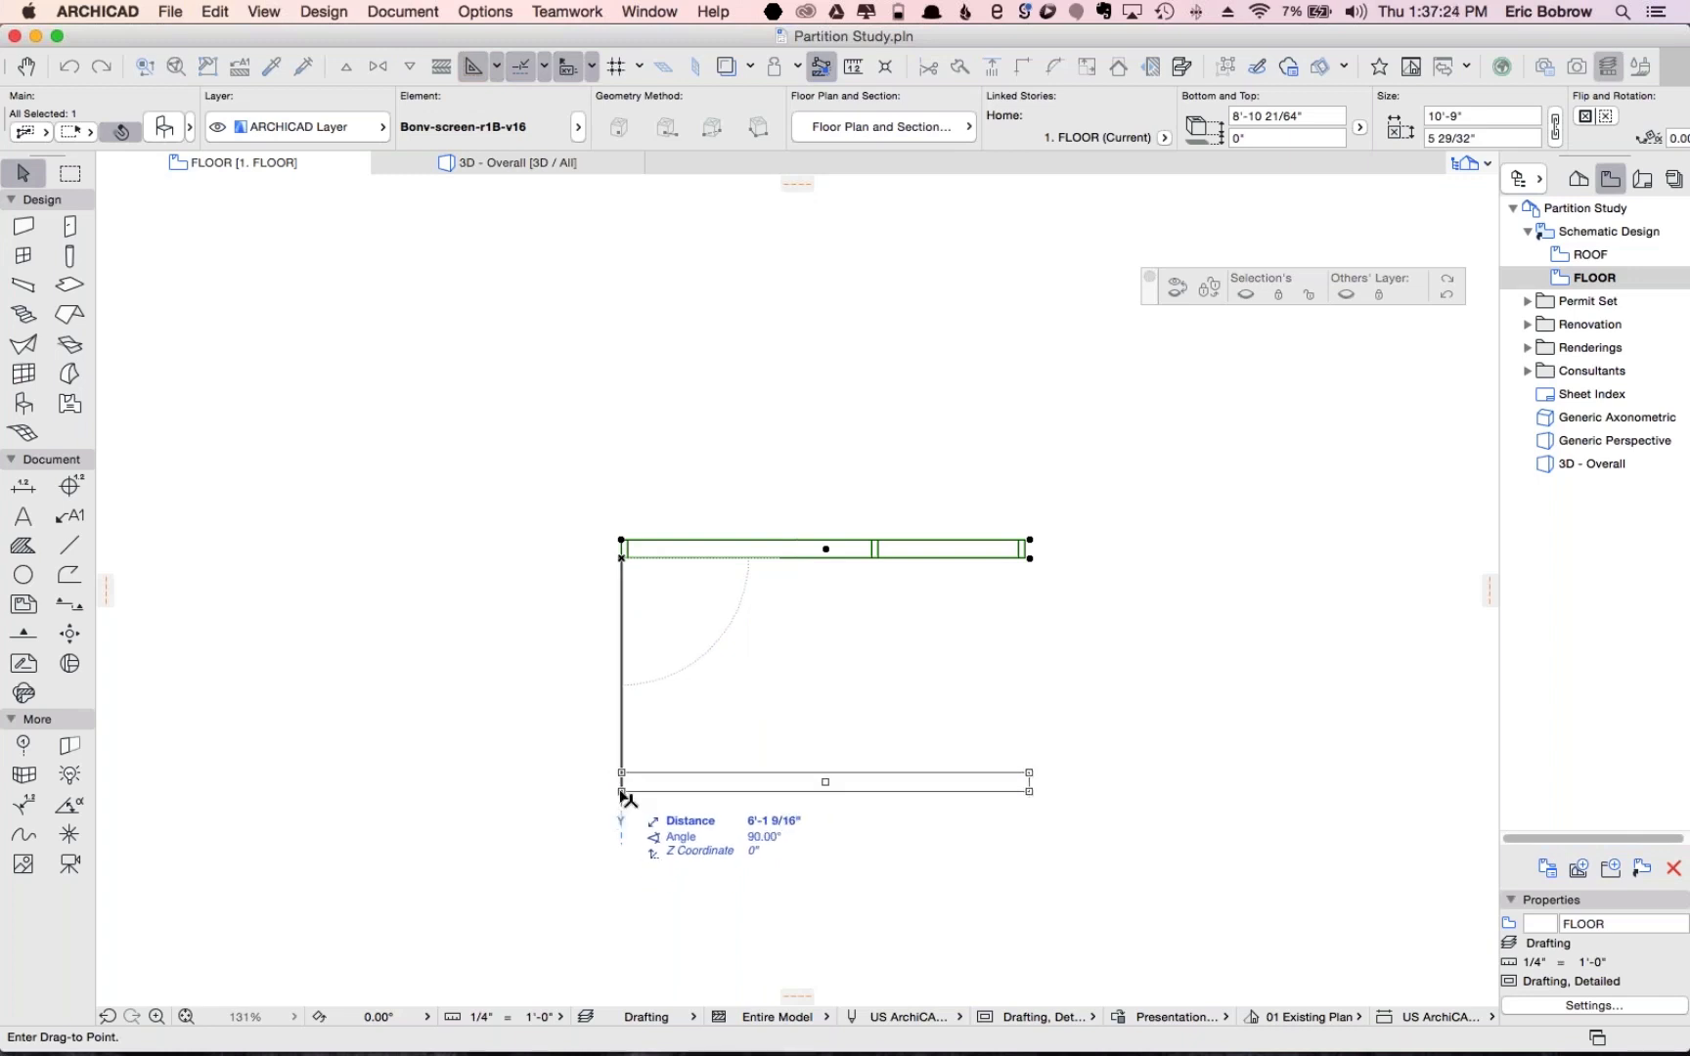
key(alt)
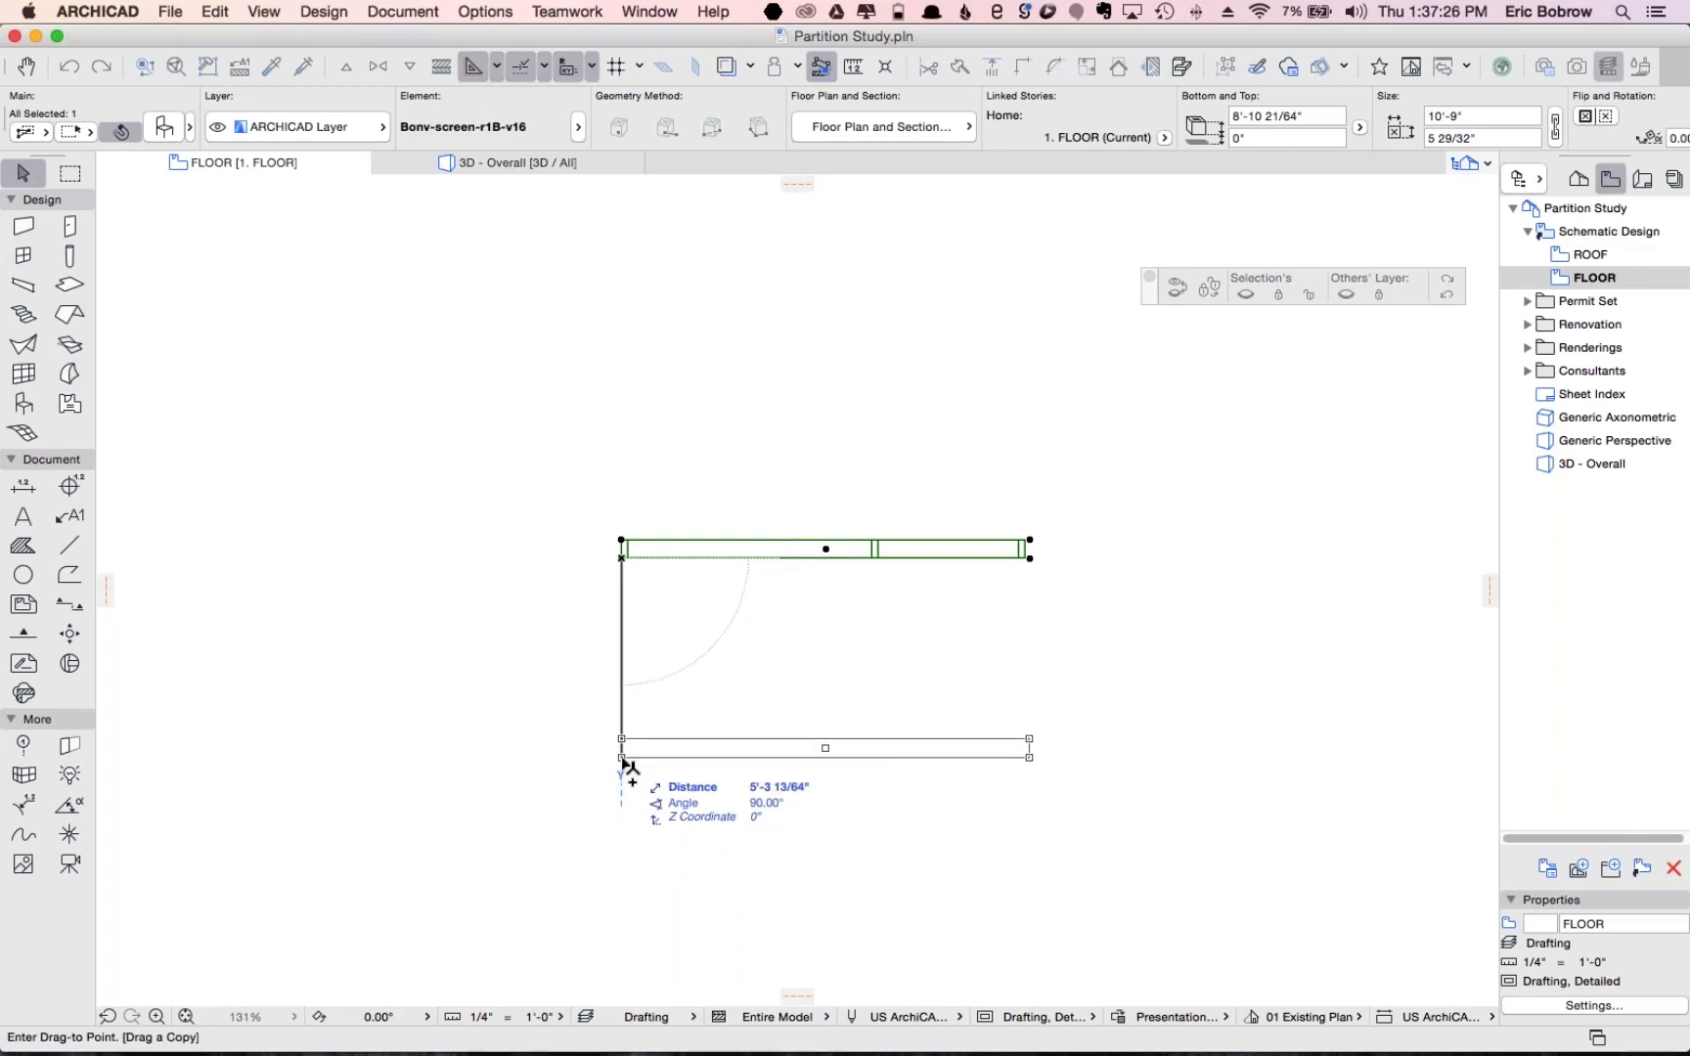
click(622, 768)
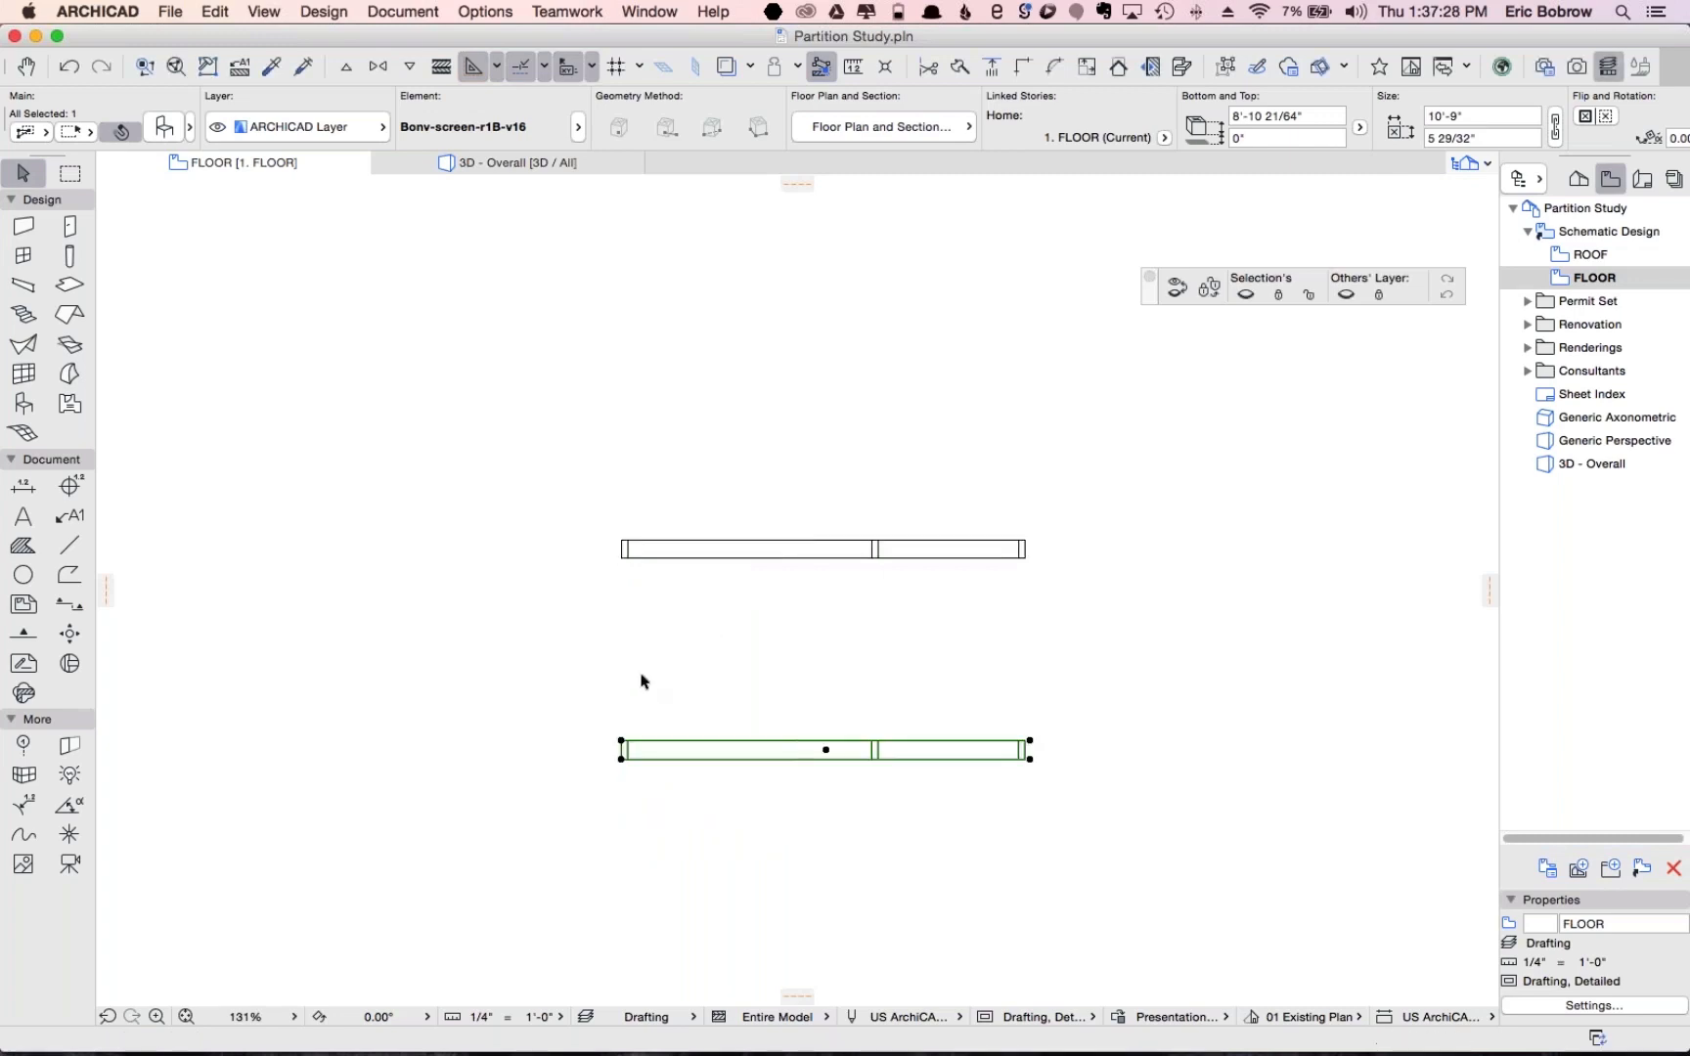
key(Escape)
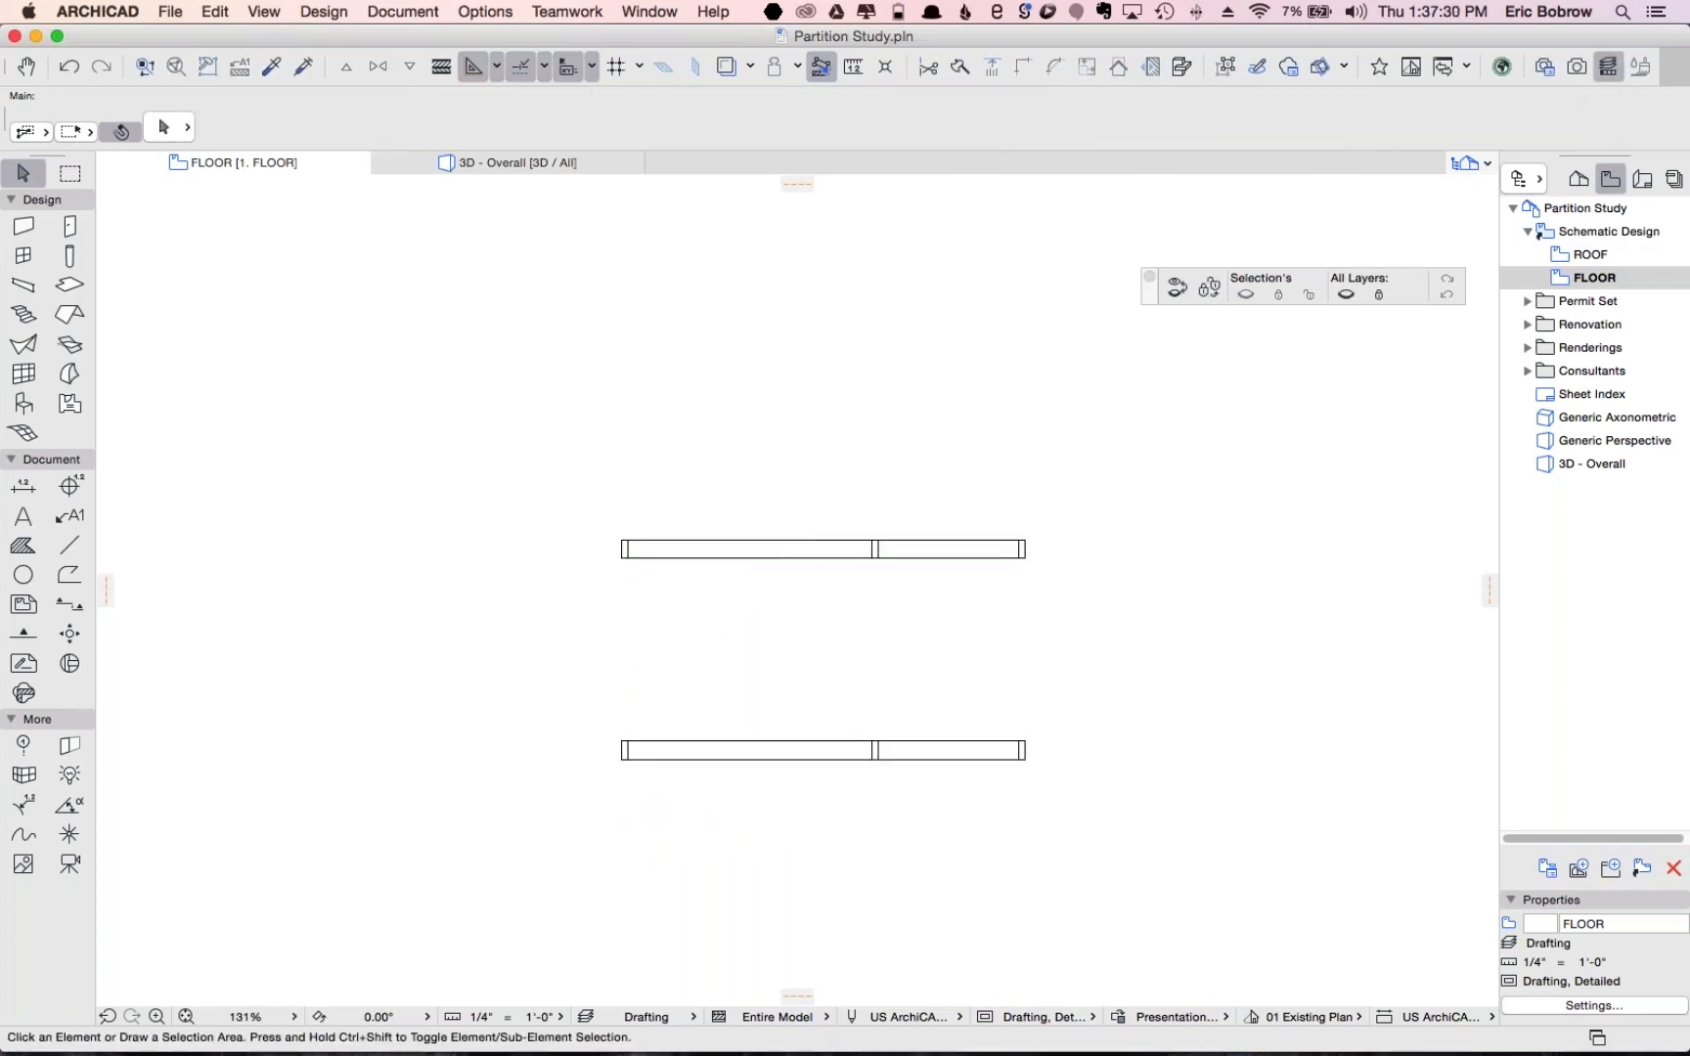
Show the model in 3D and convert the front partition screen into morphs
key(F3)
scroll(1053, 816, down, 5)
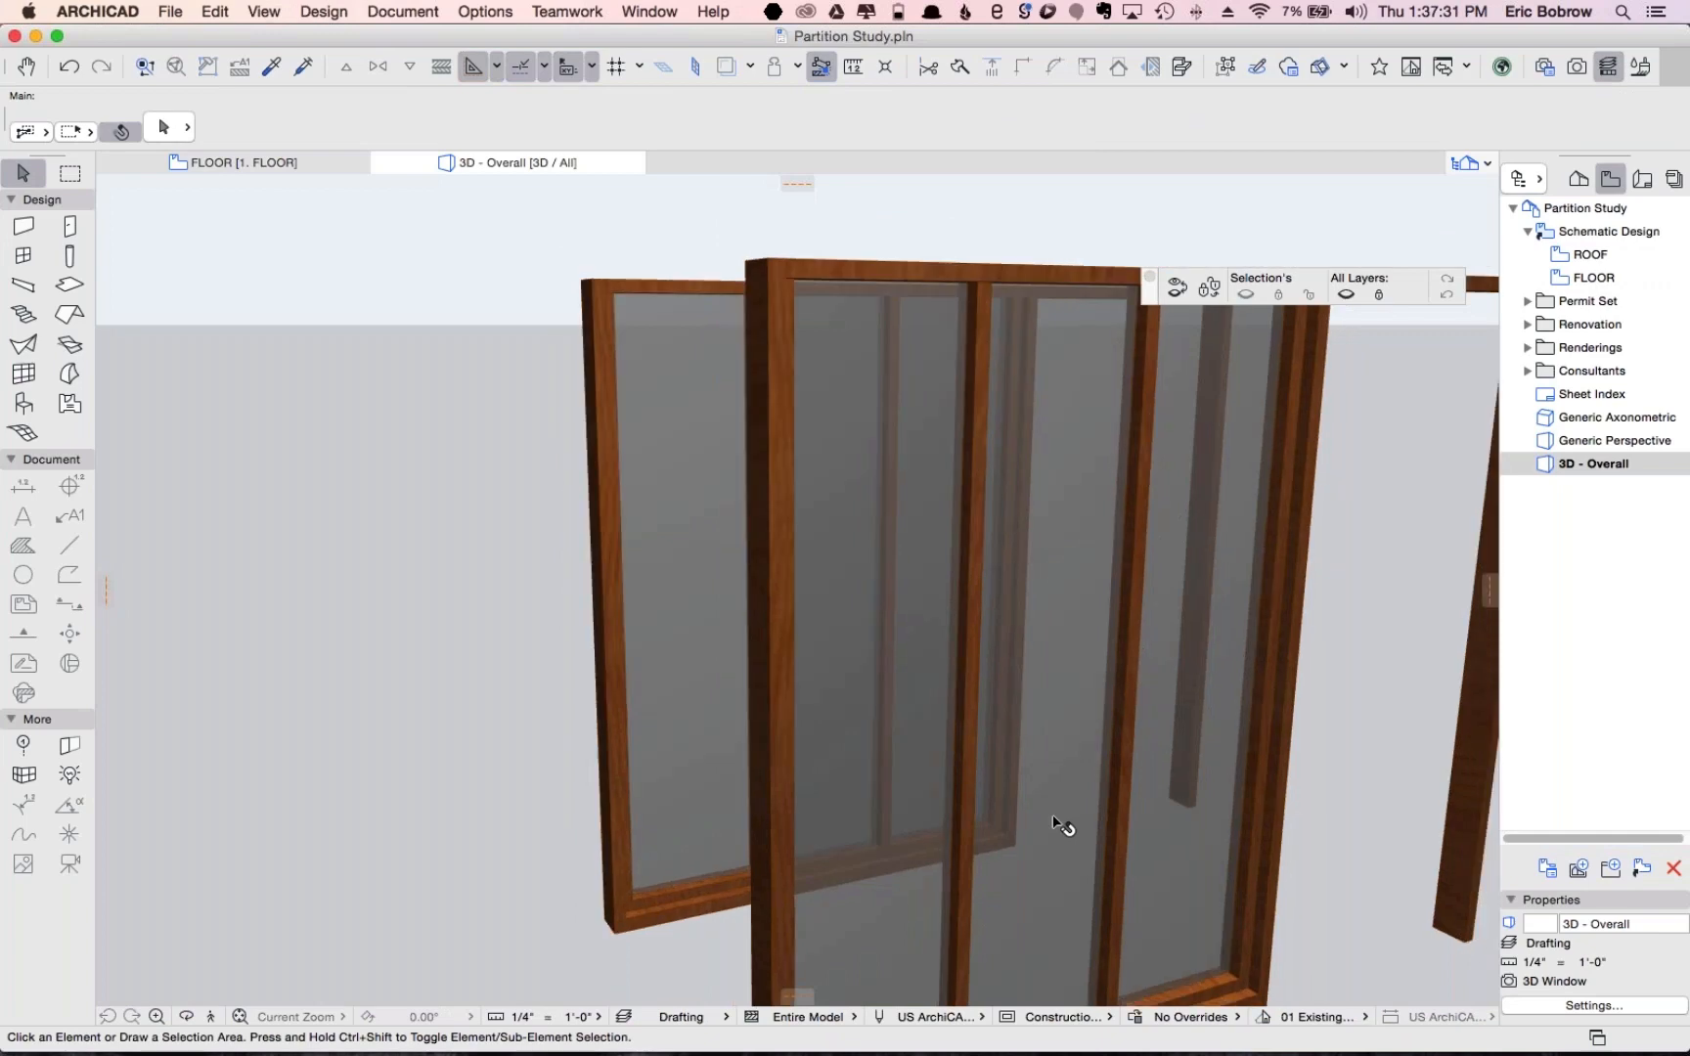
click(902, 567)
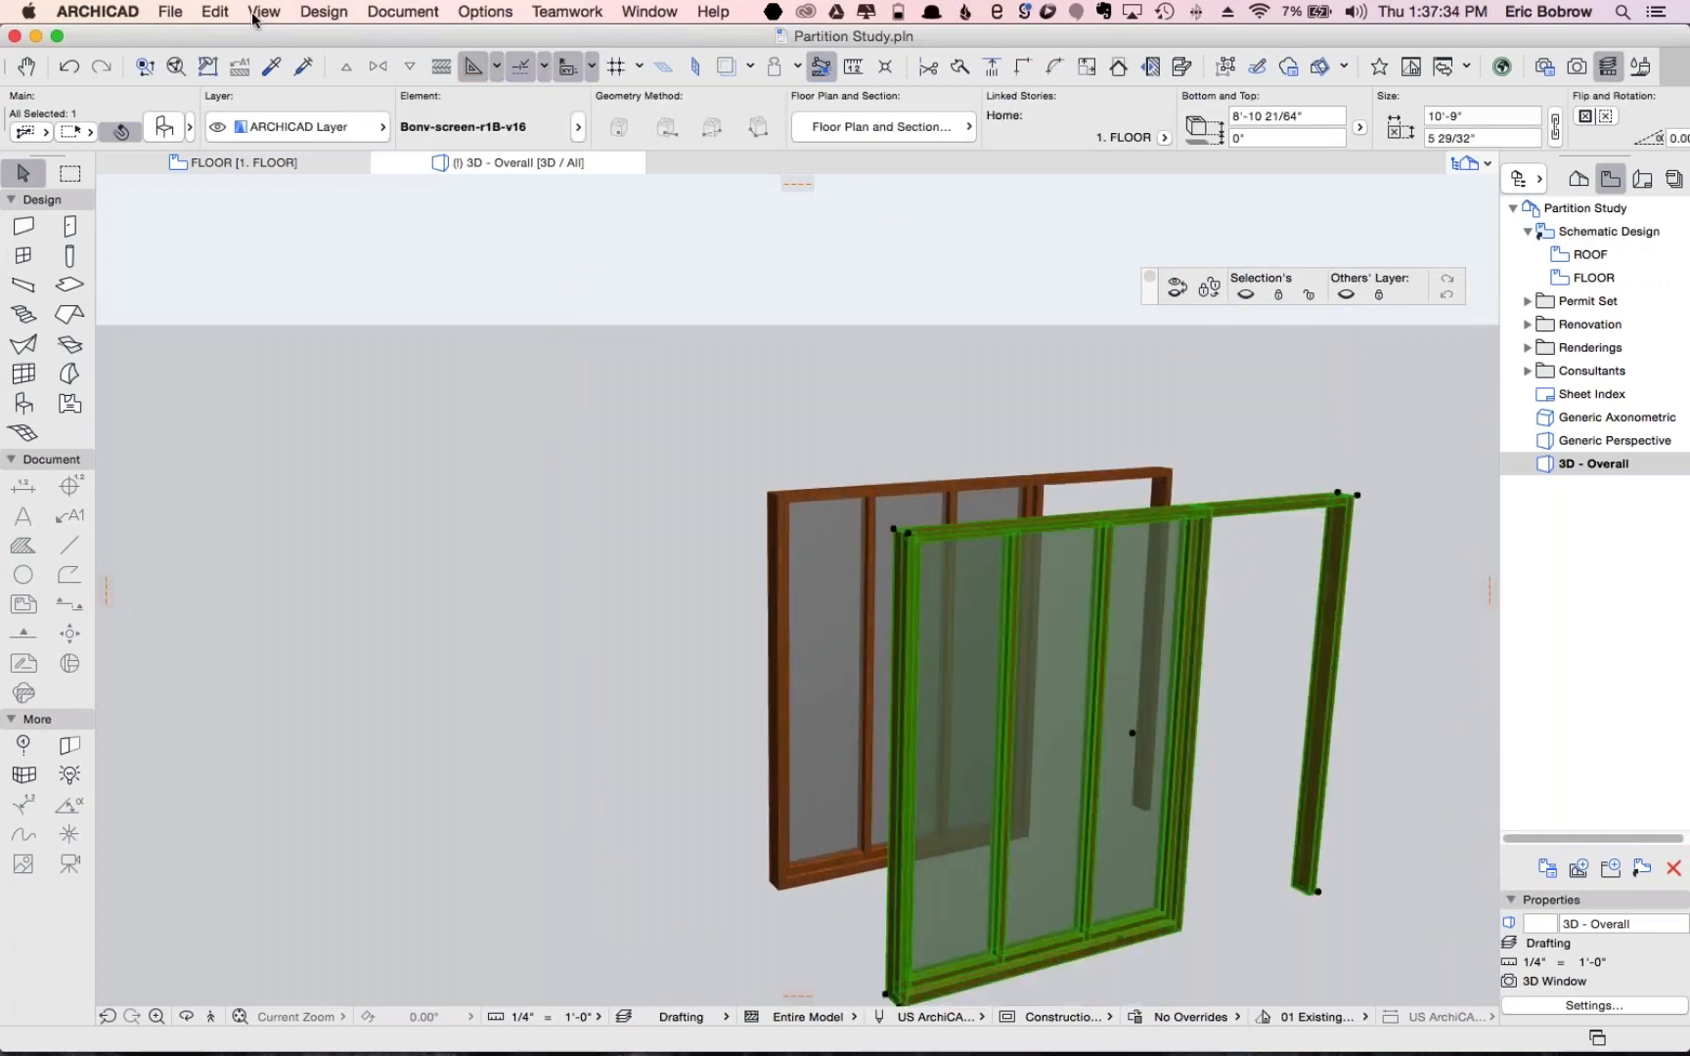
click(325, 12)
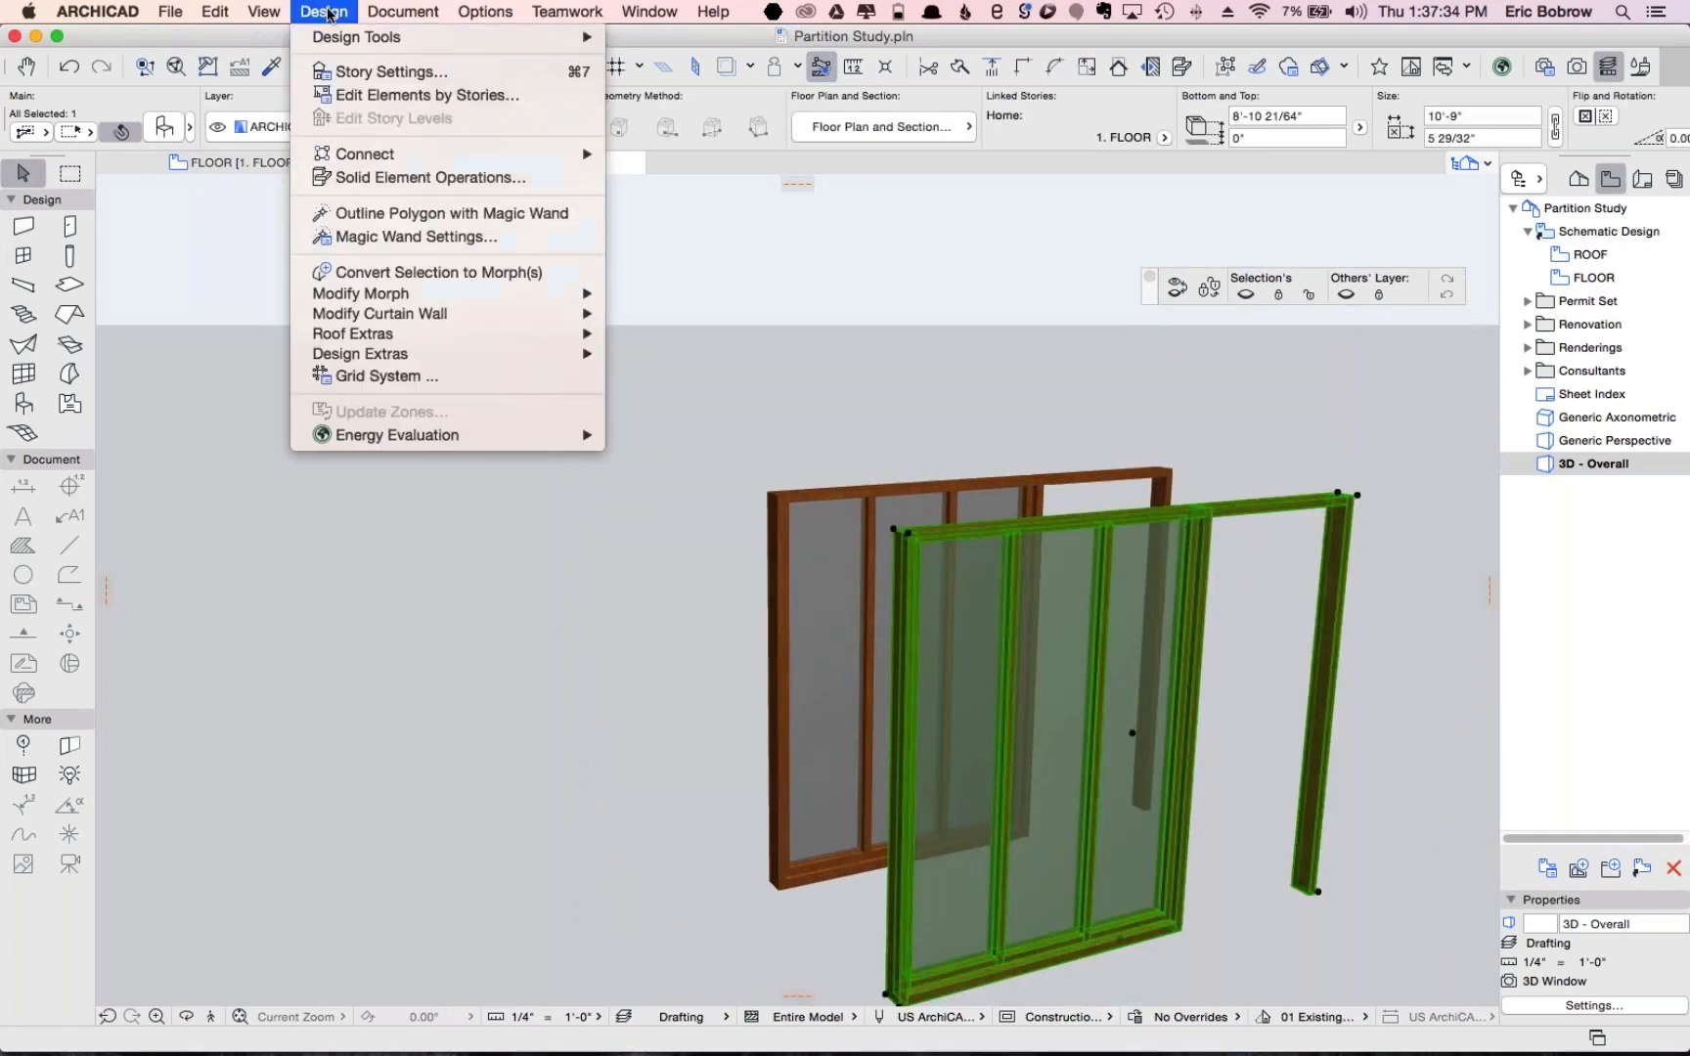
click(396, 274)
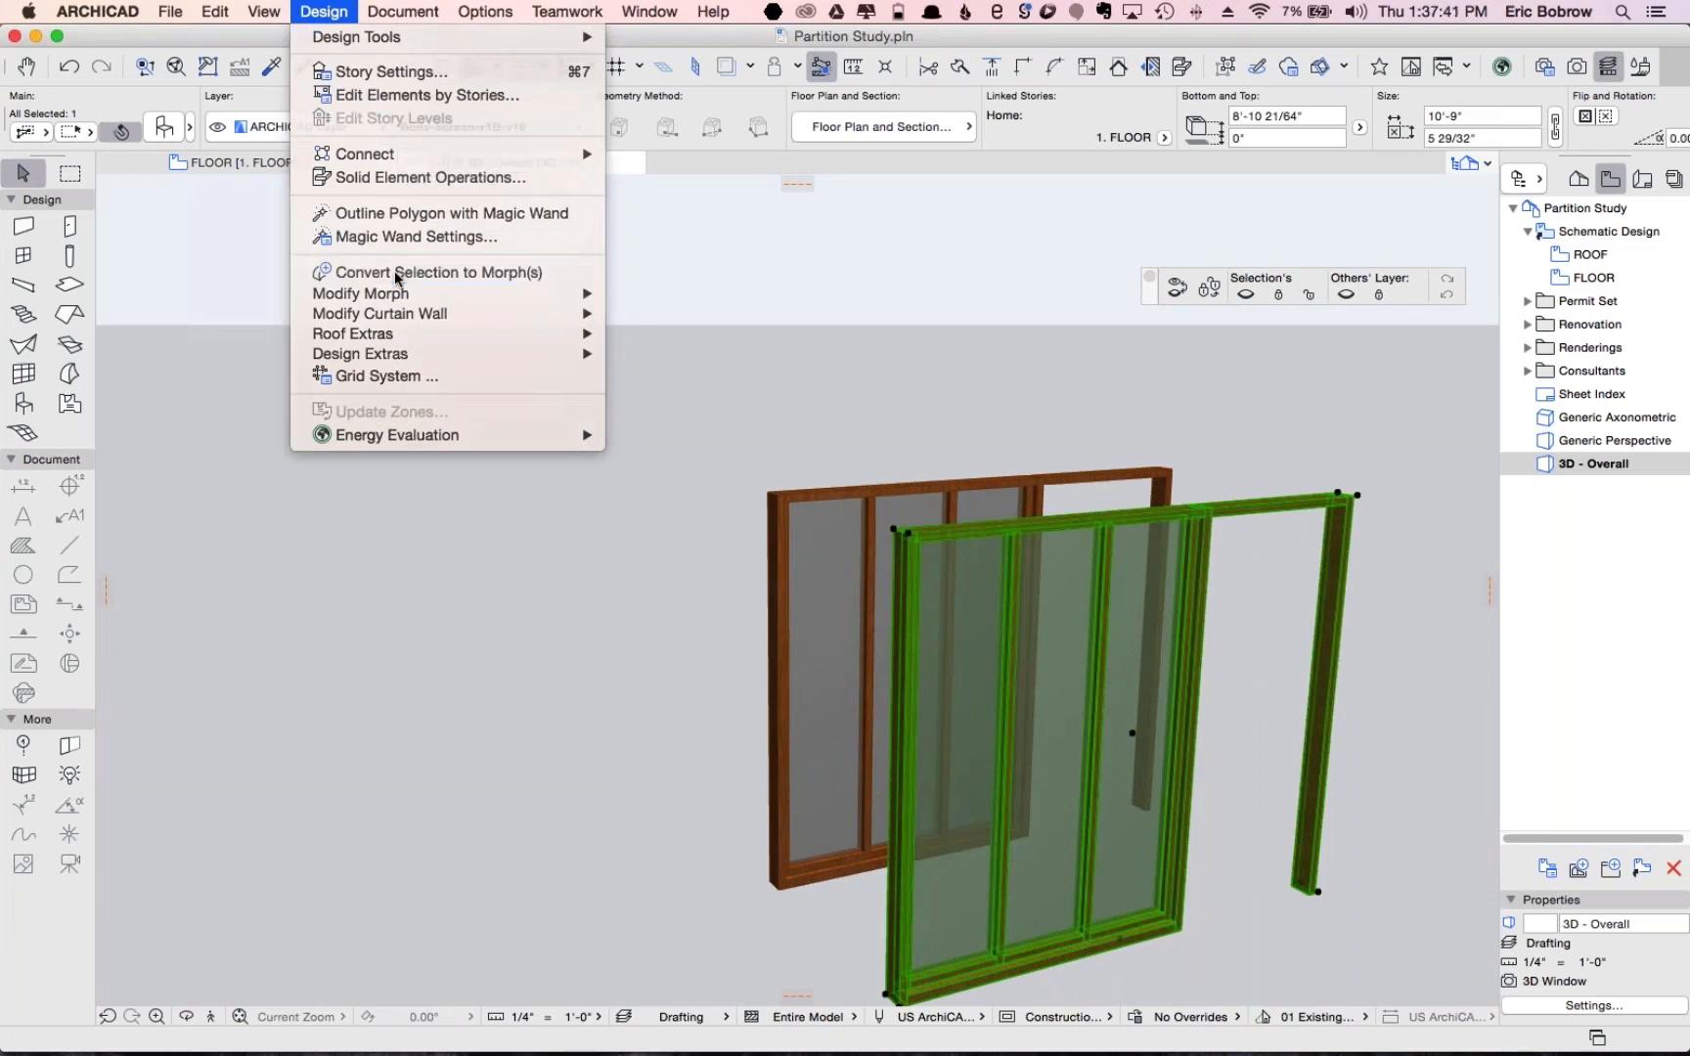
key(Return)
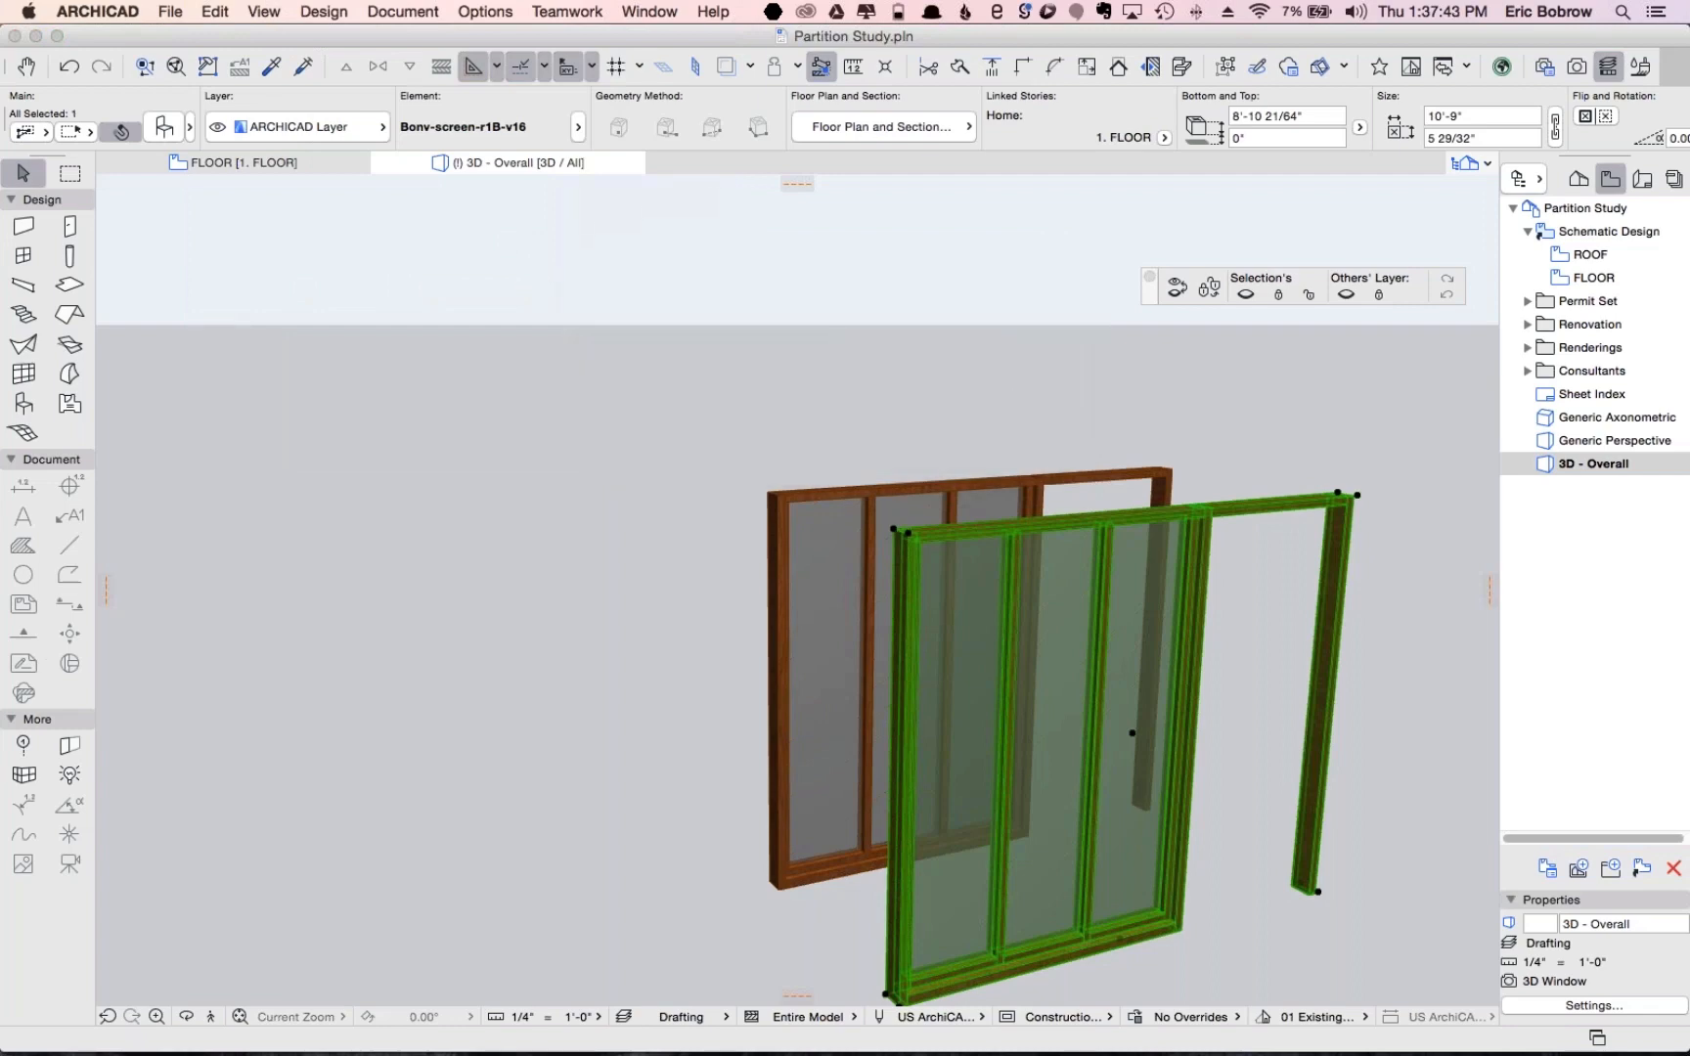
Examine the rear screen object and the front screen's separate glass, post and header morphs by selecting them individually, leaving nothing selected
click(817, 530)
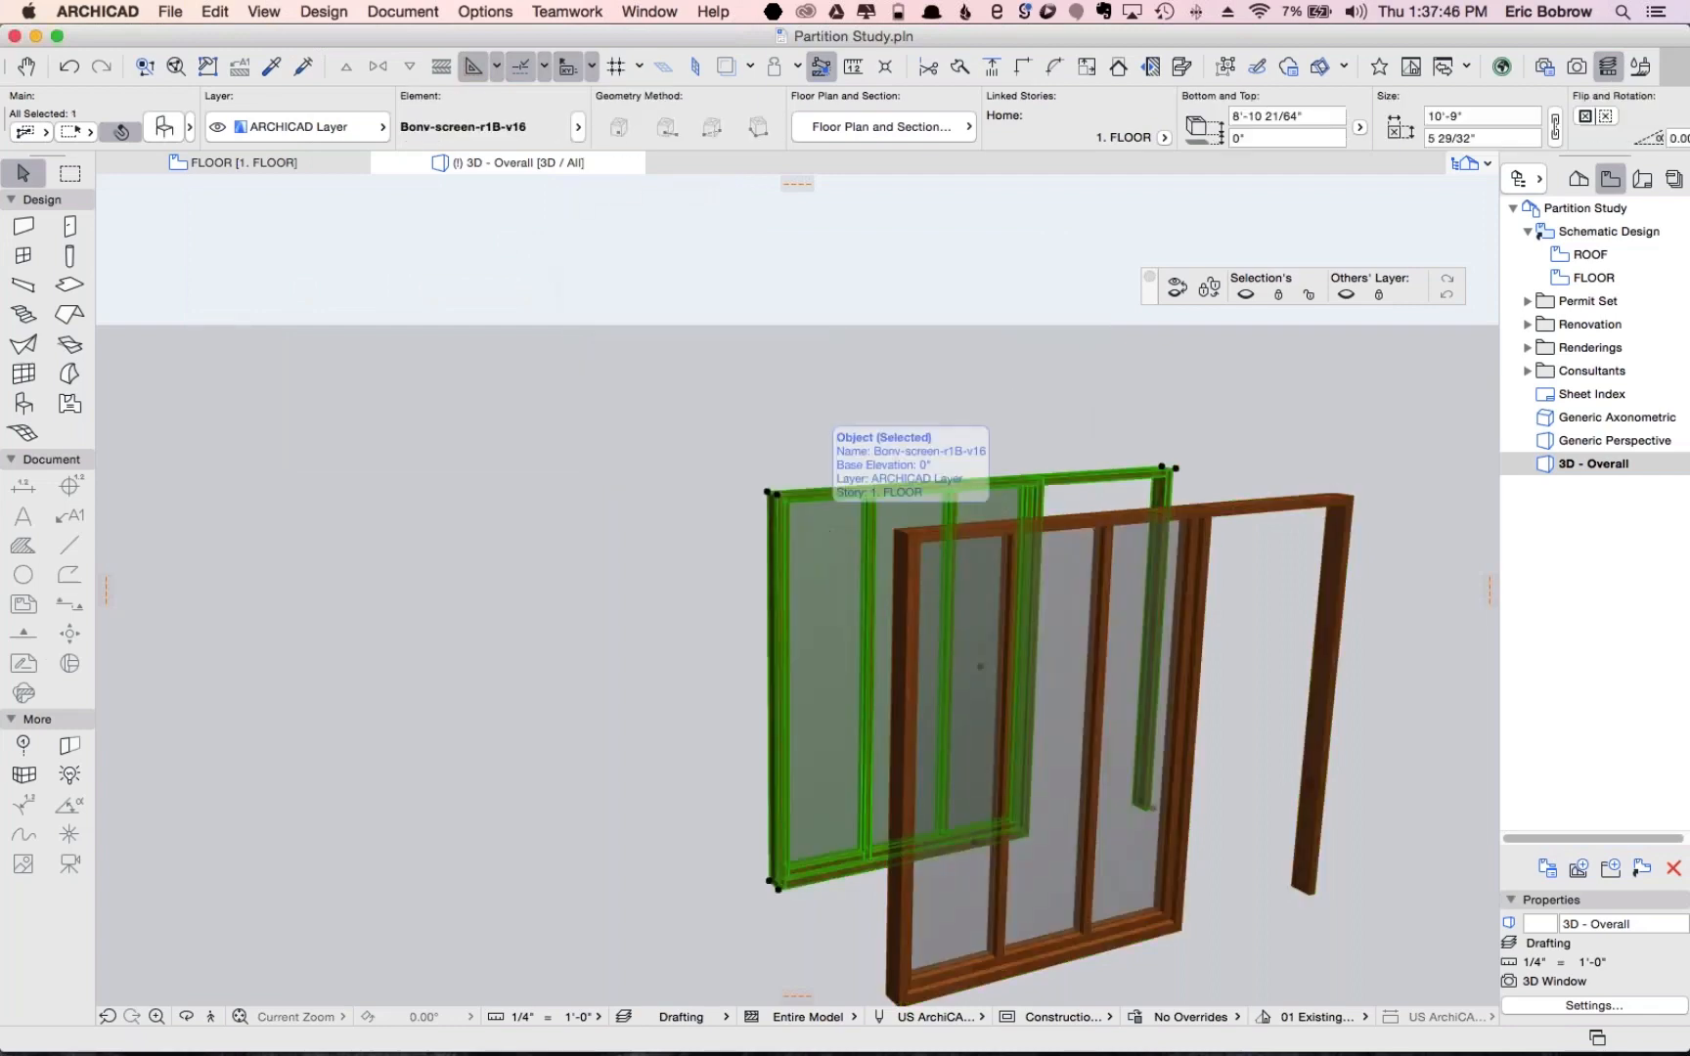
click(1187, 798)
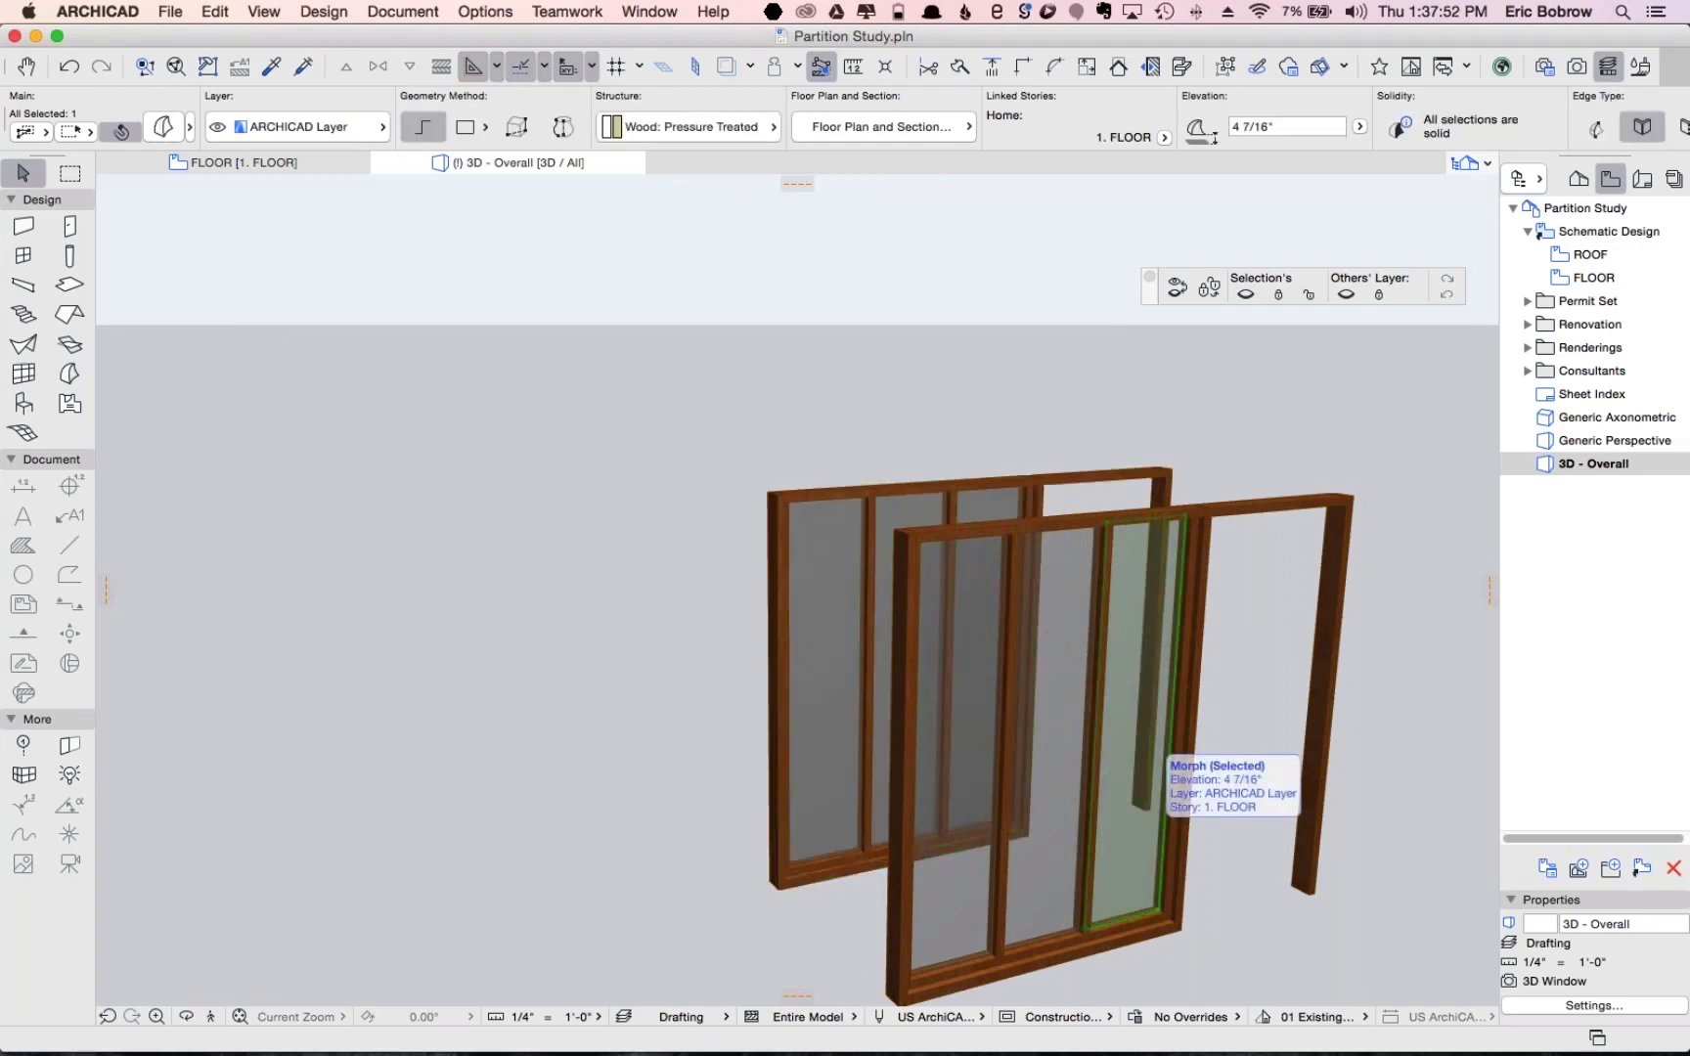
drag(1145, 871, 1057, 872)
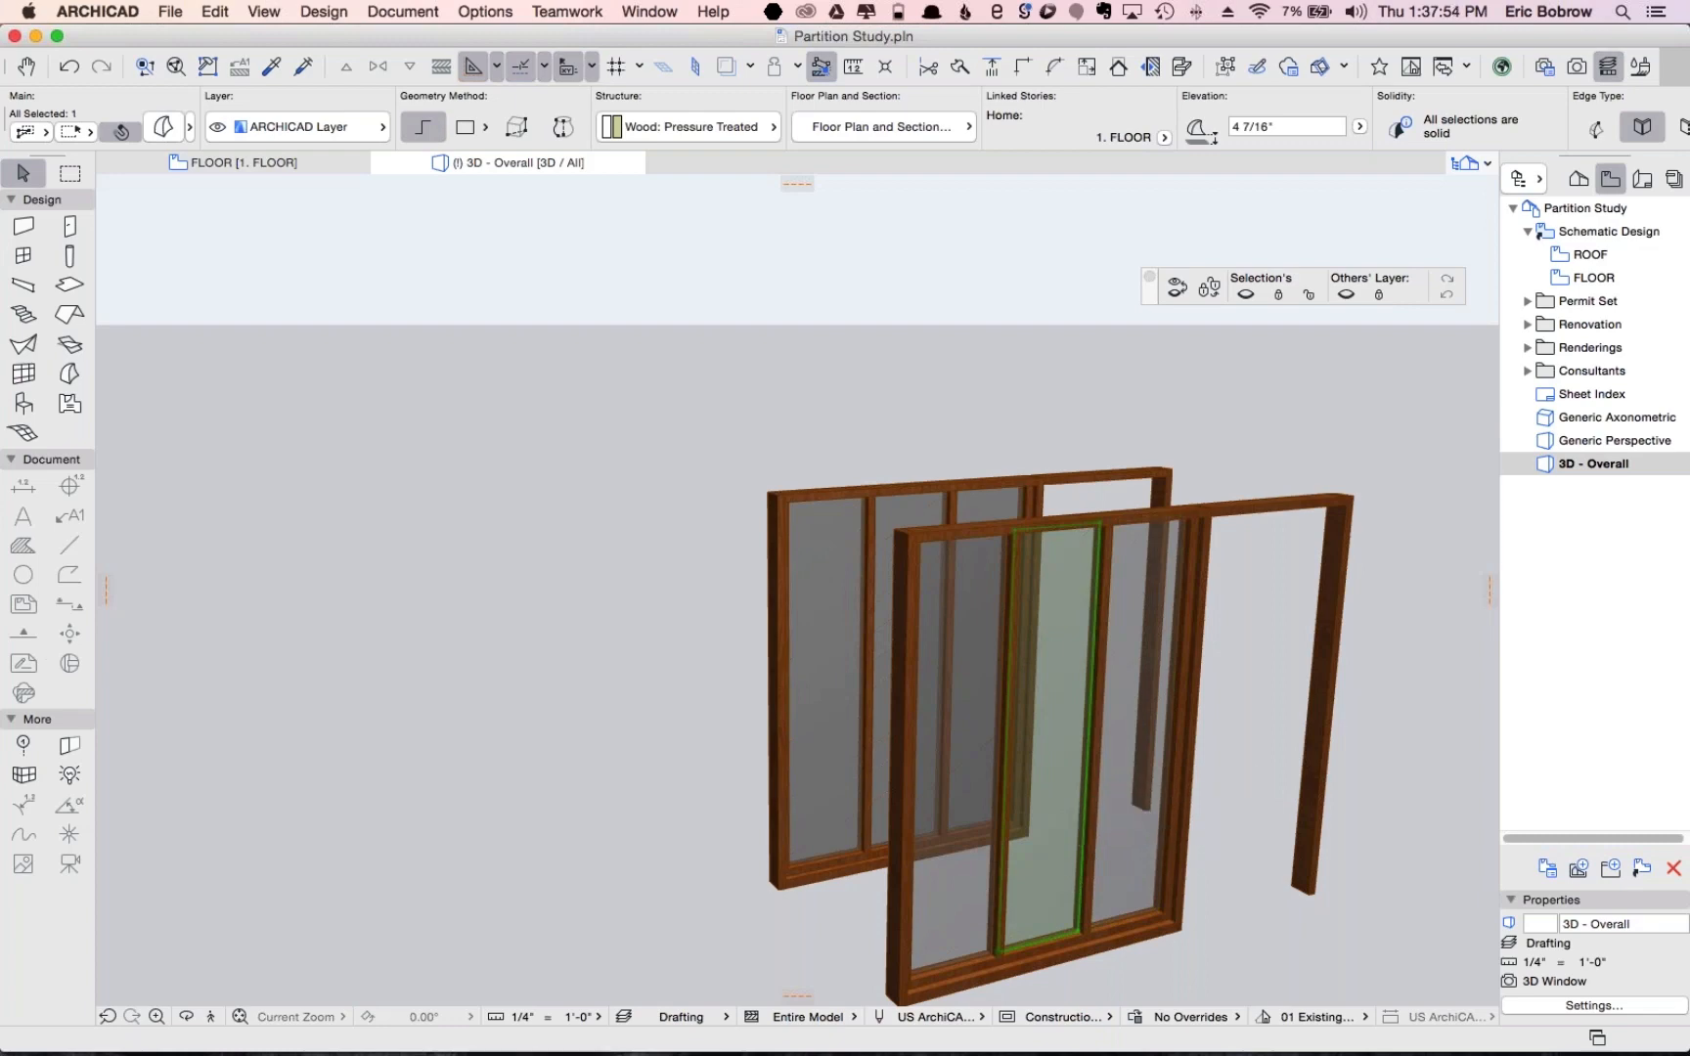
click(1321, 773)
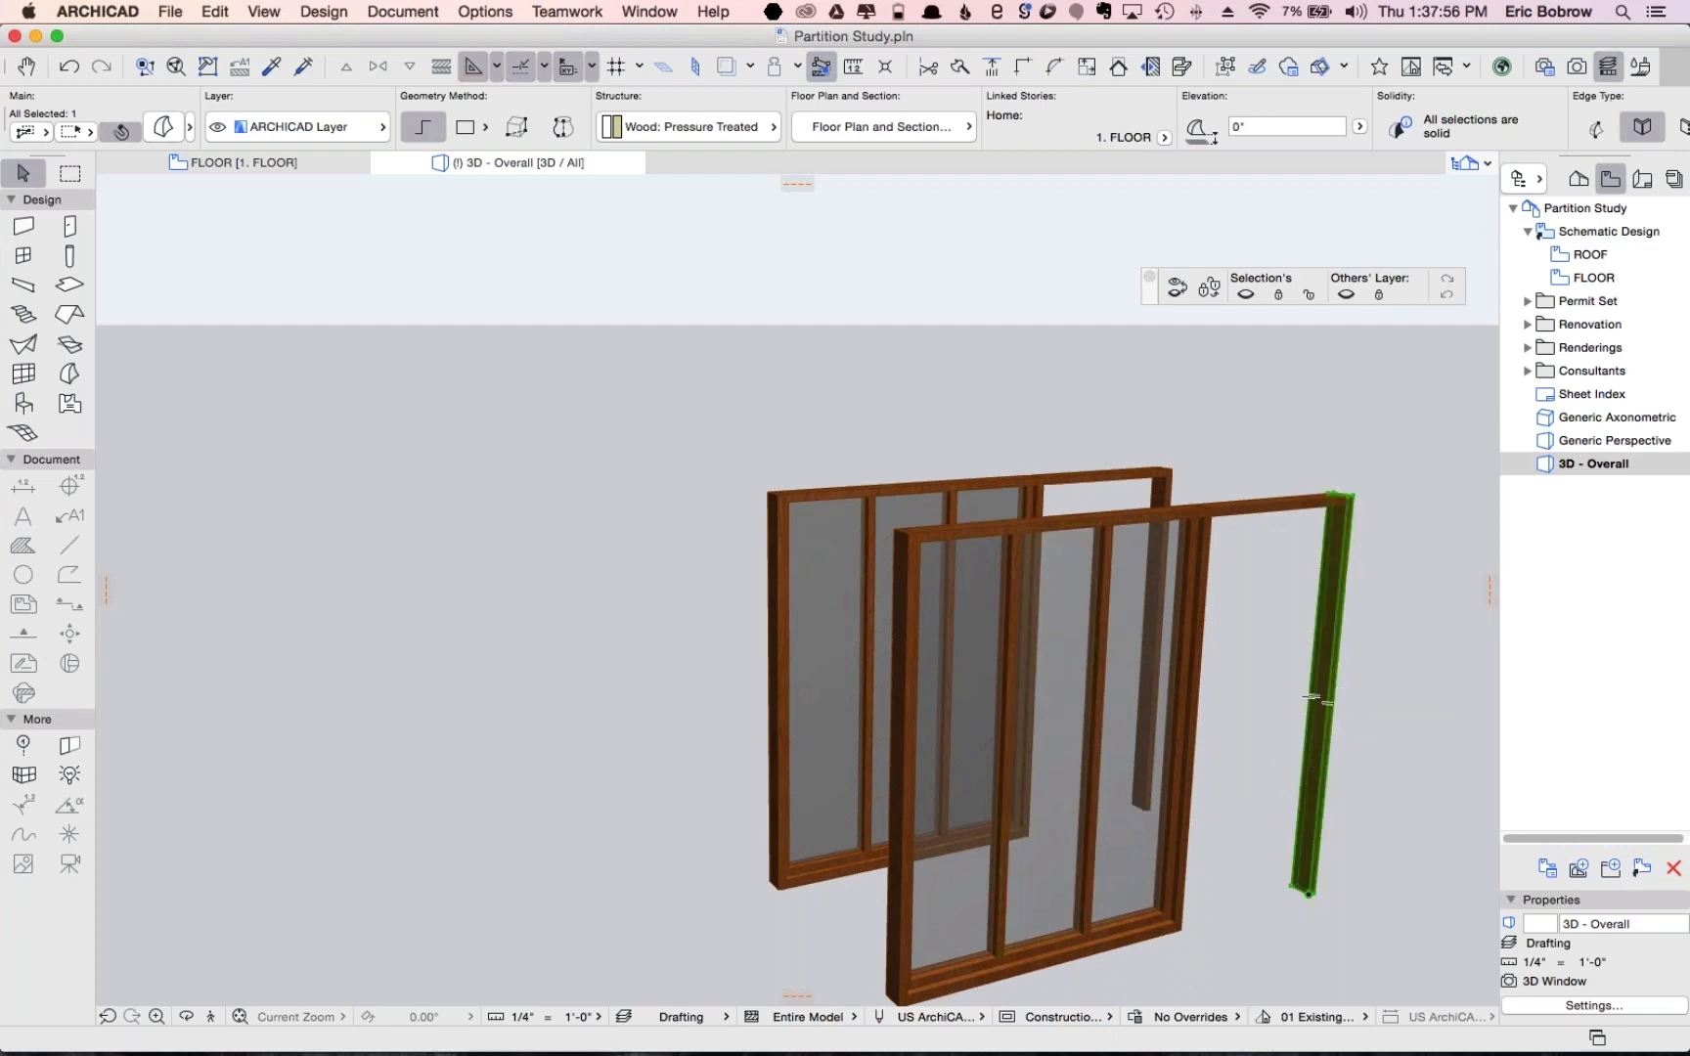
click(1291, 504)
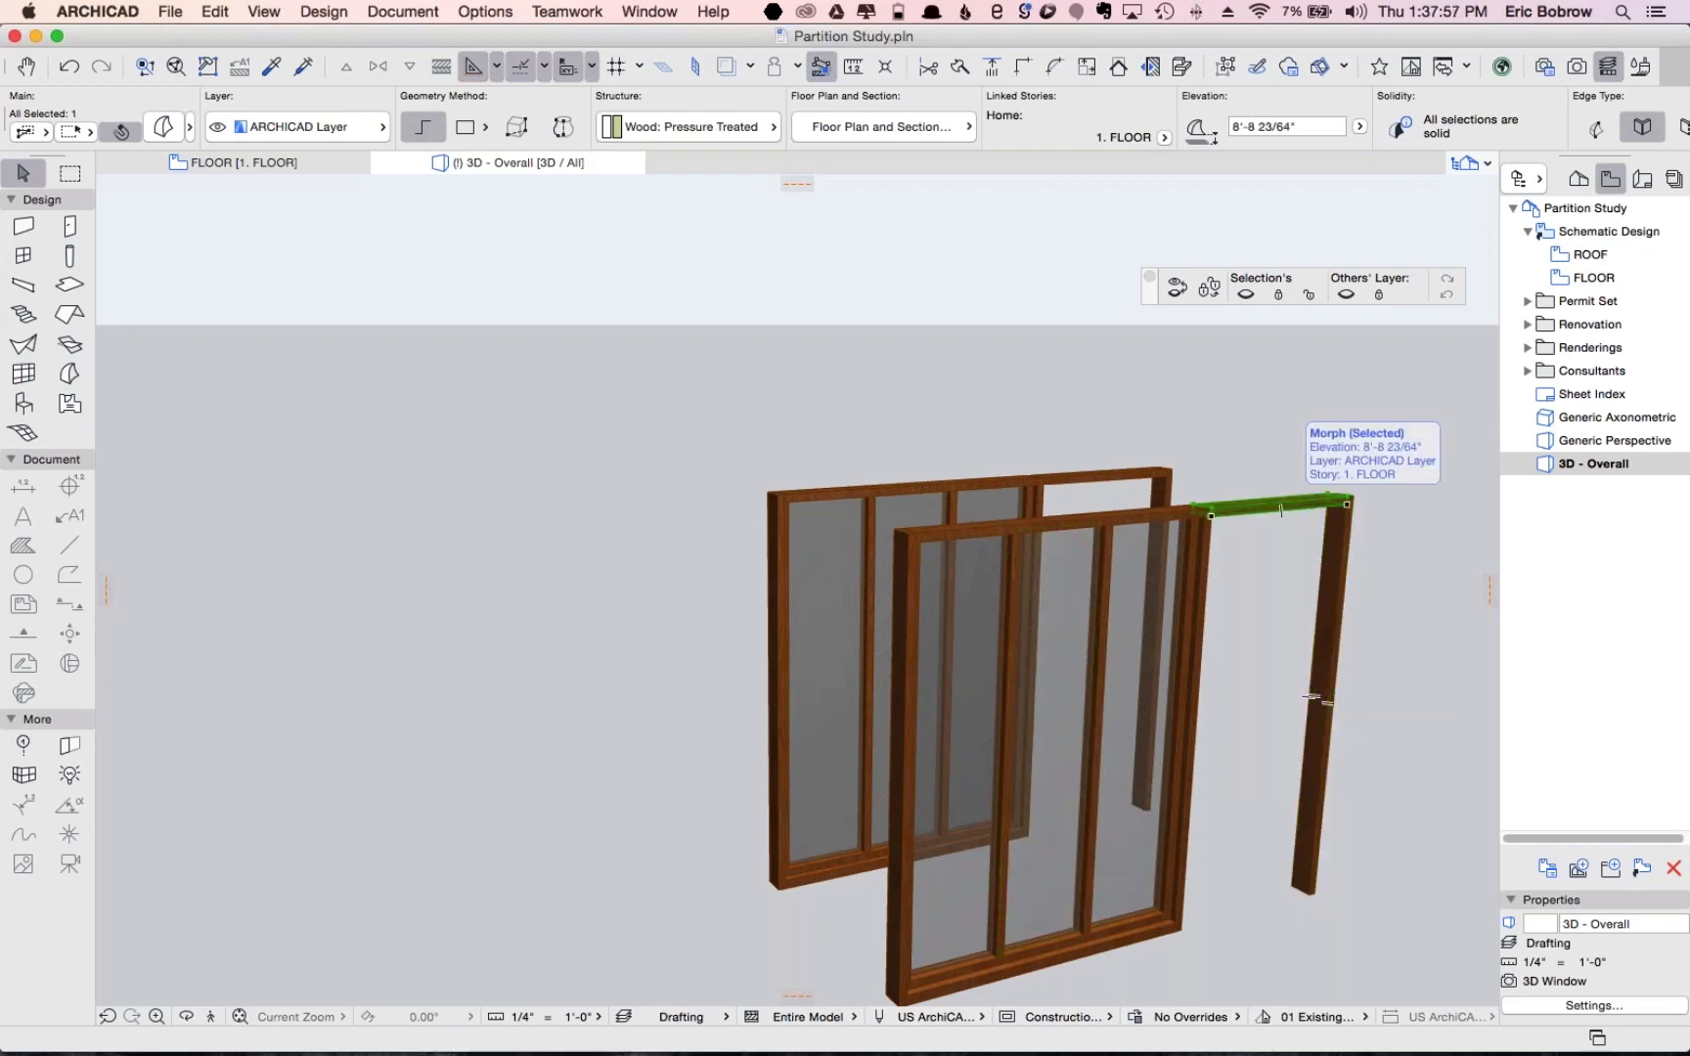
click(1146, 518)
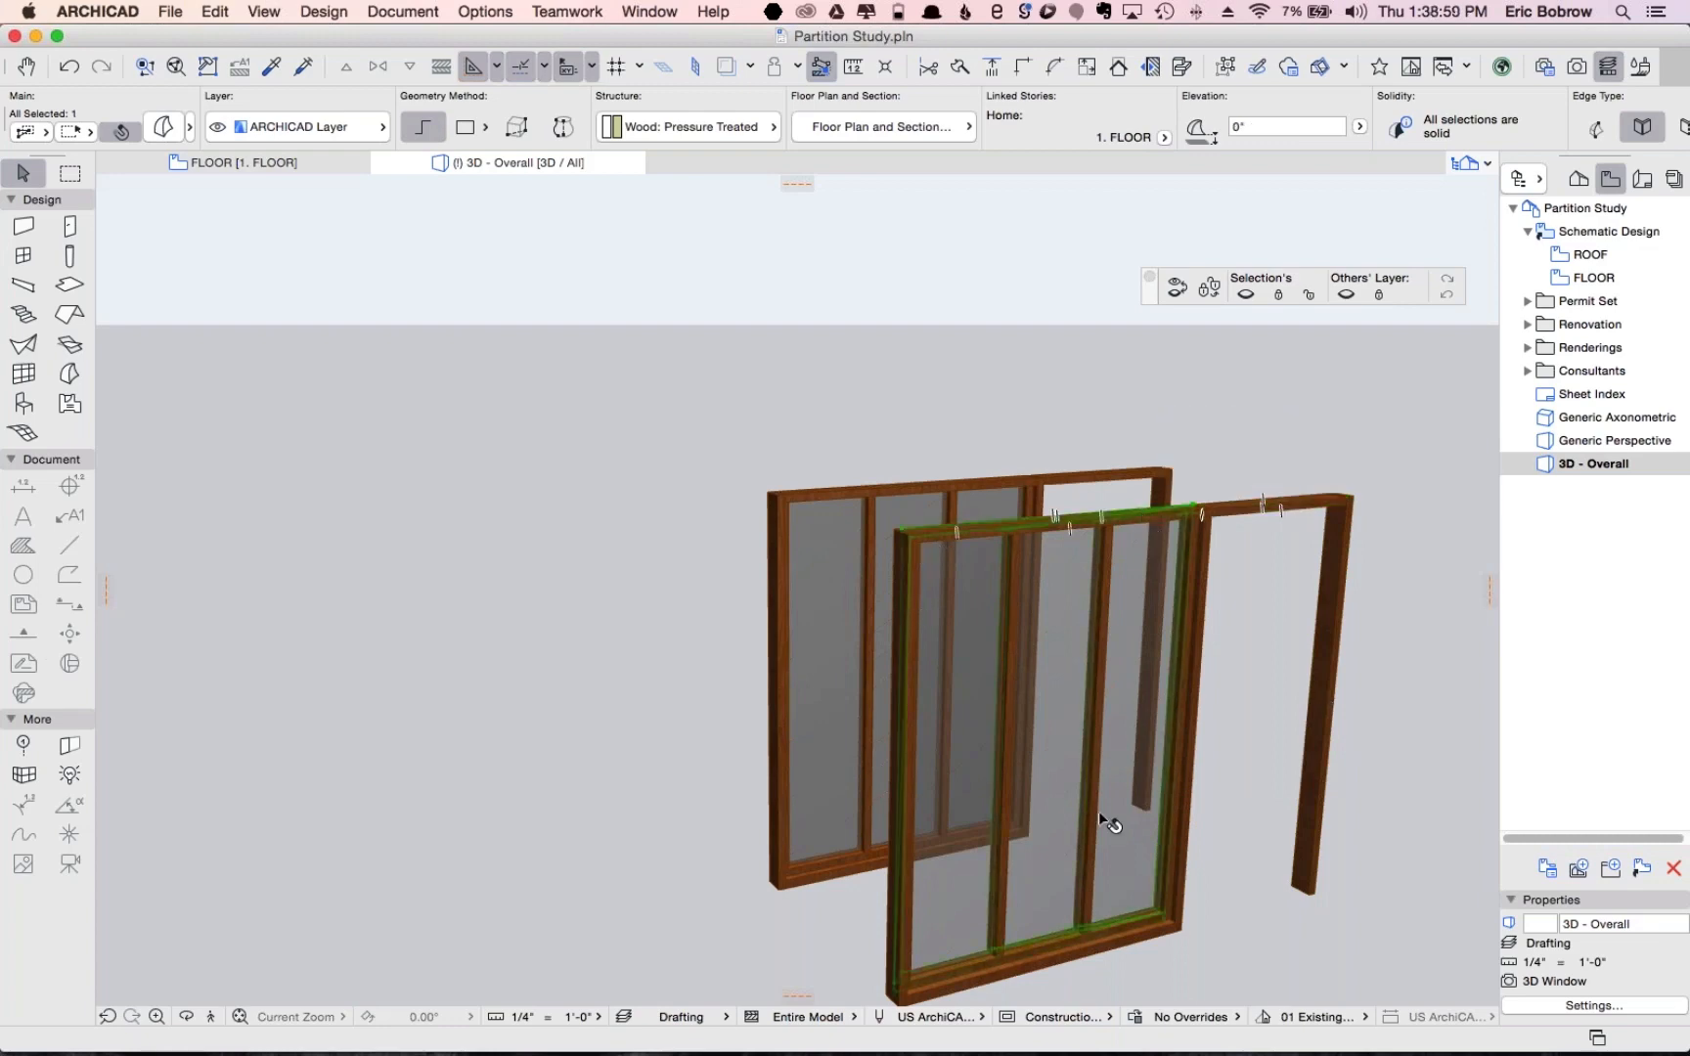
key(Escape)
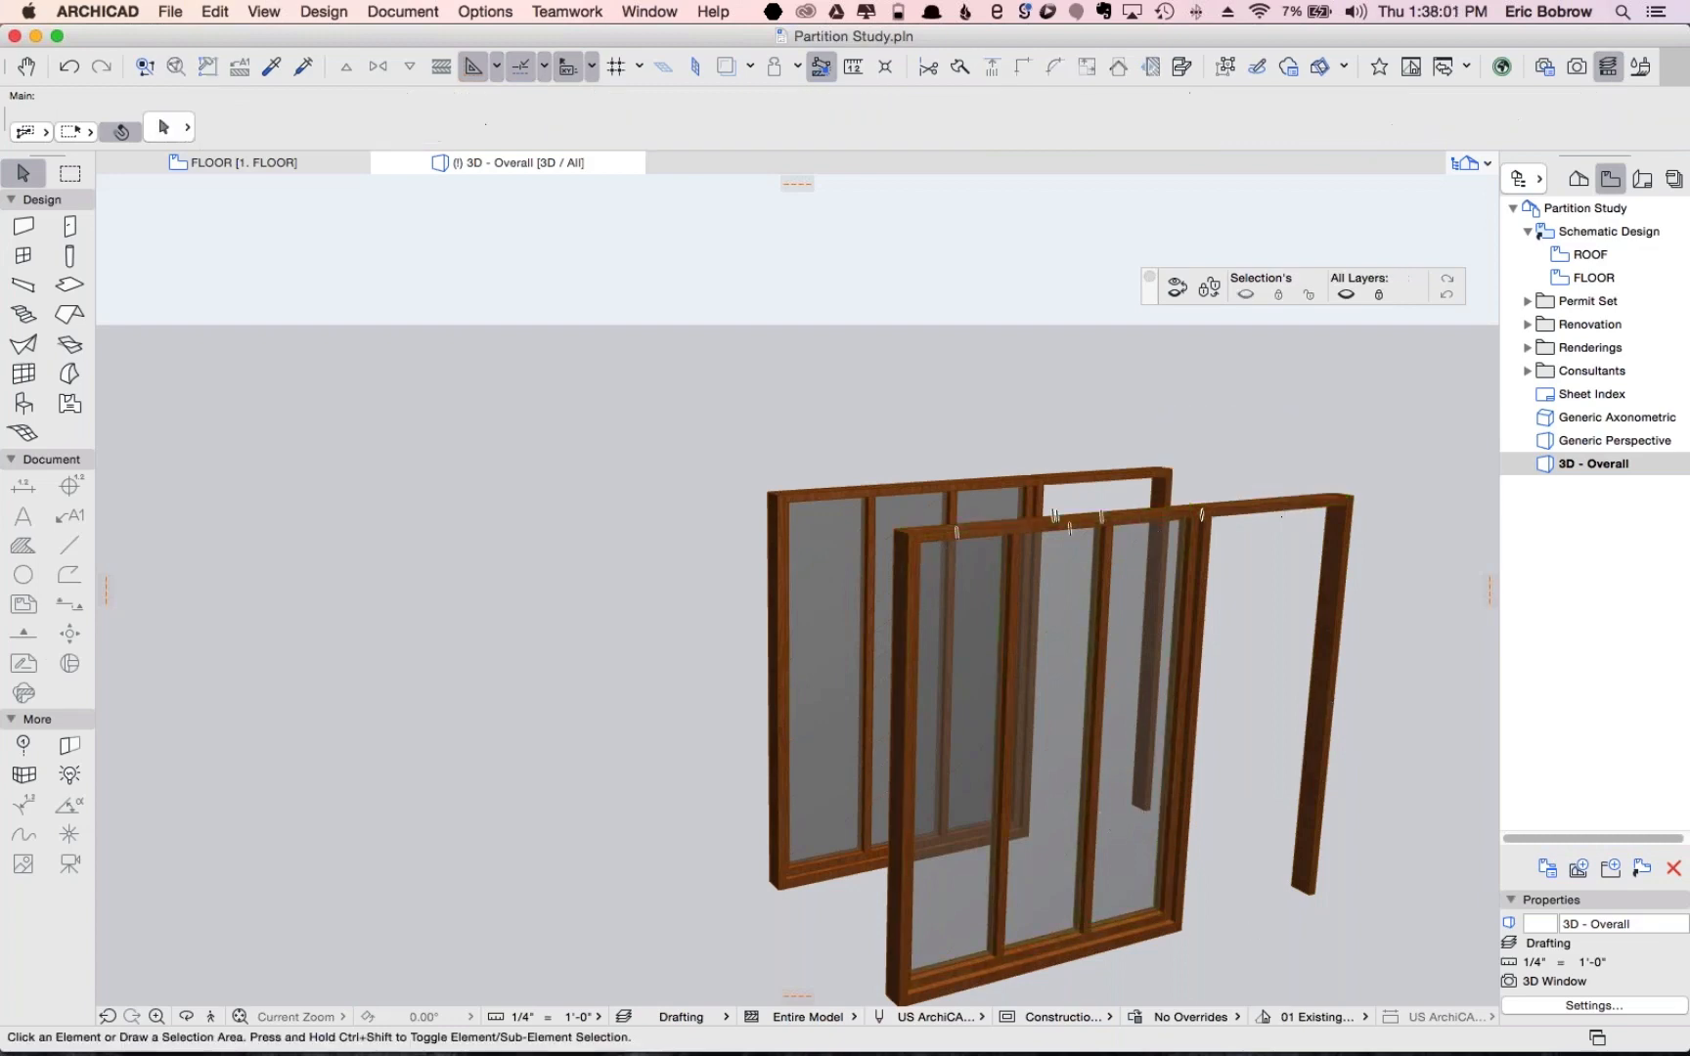
Try deleting the front screen's third glass panel morph, next to the opening, and undo the deletion
click(1127, 852)
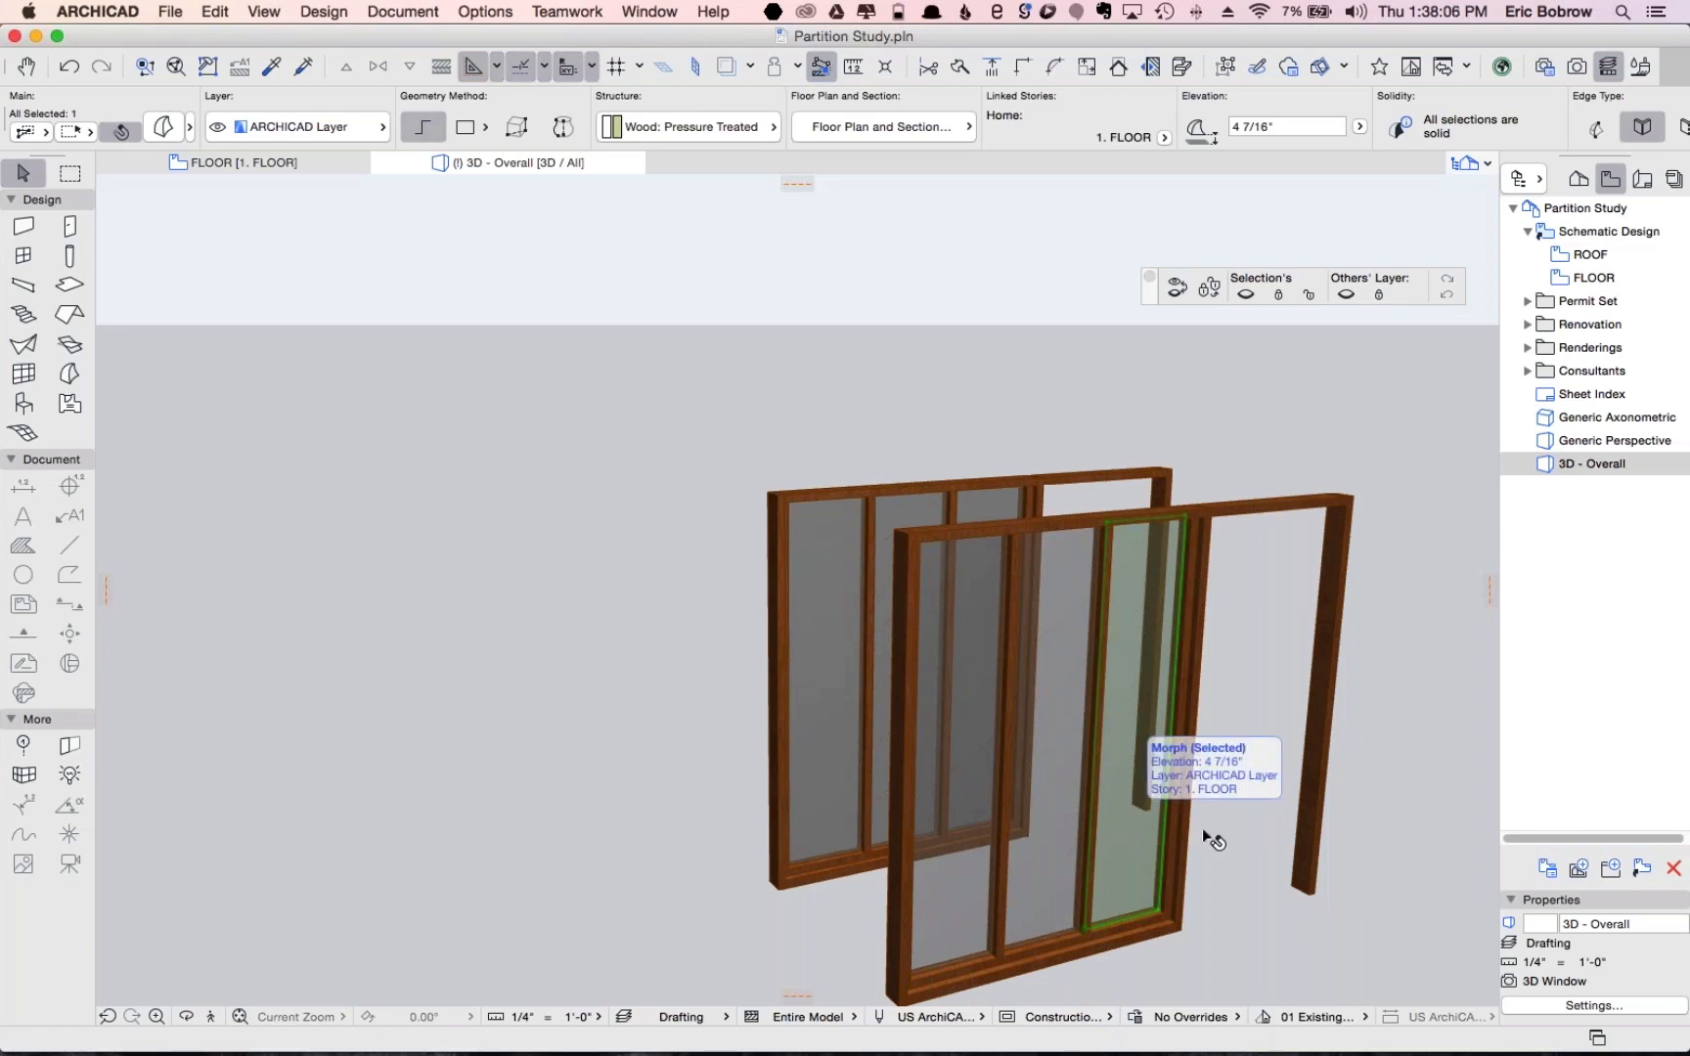
key(Delete)
middle_drag(1233, 833, 1192, 671)
key(super+z)
Drag a copy of the third glass panel morph out in front of the screen from its lower-left corner, and deselect the copy
key(super+alt+d)
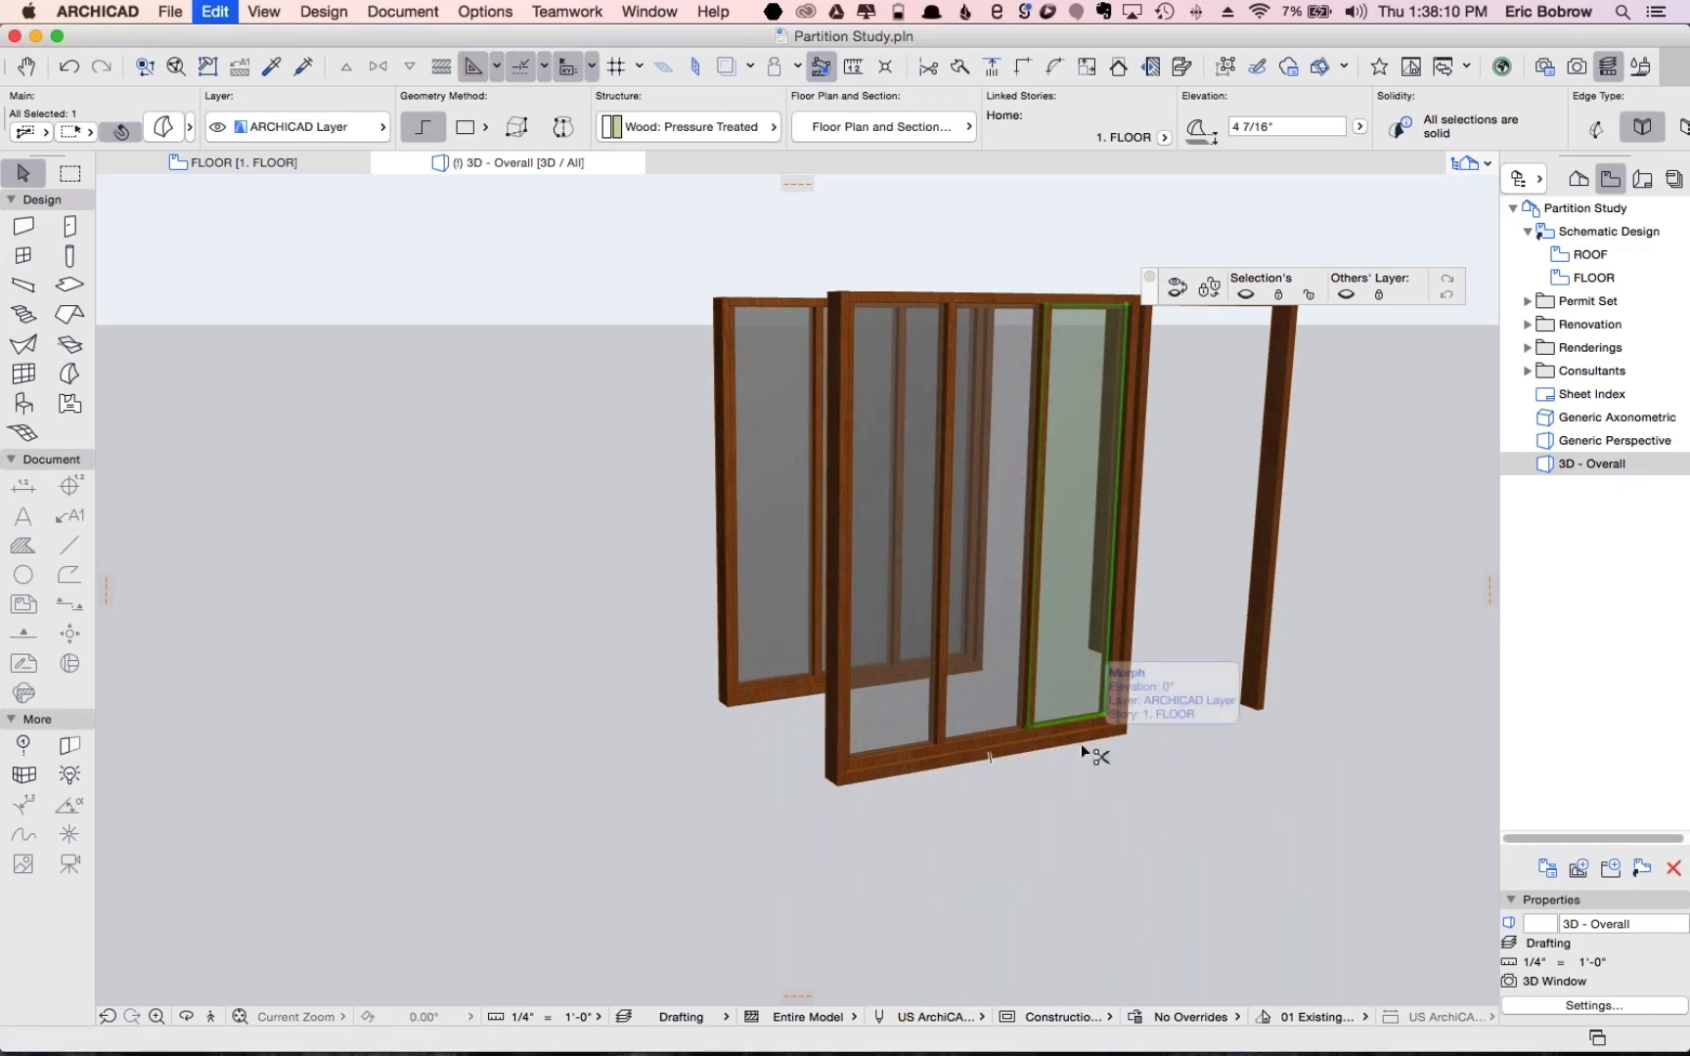
click(1026, 725)
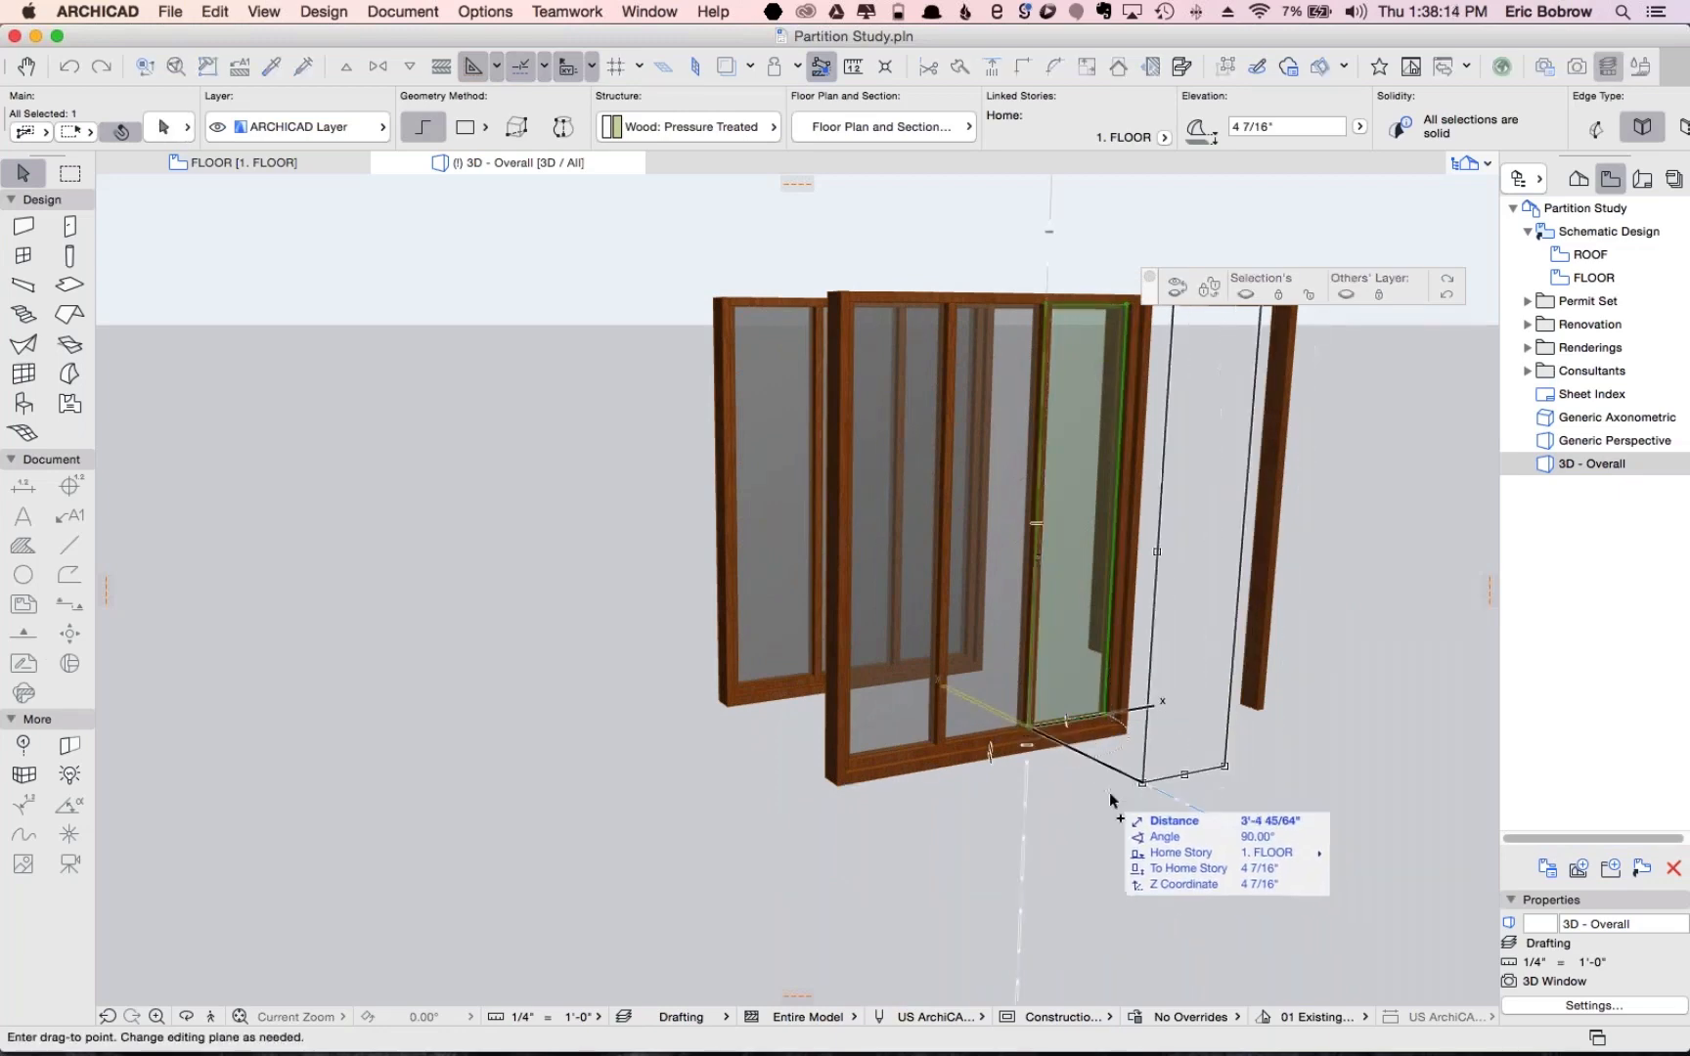
click(1221, 820)
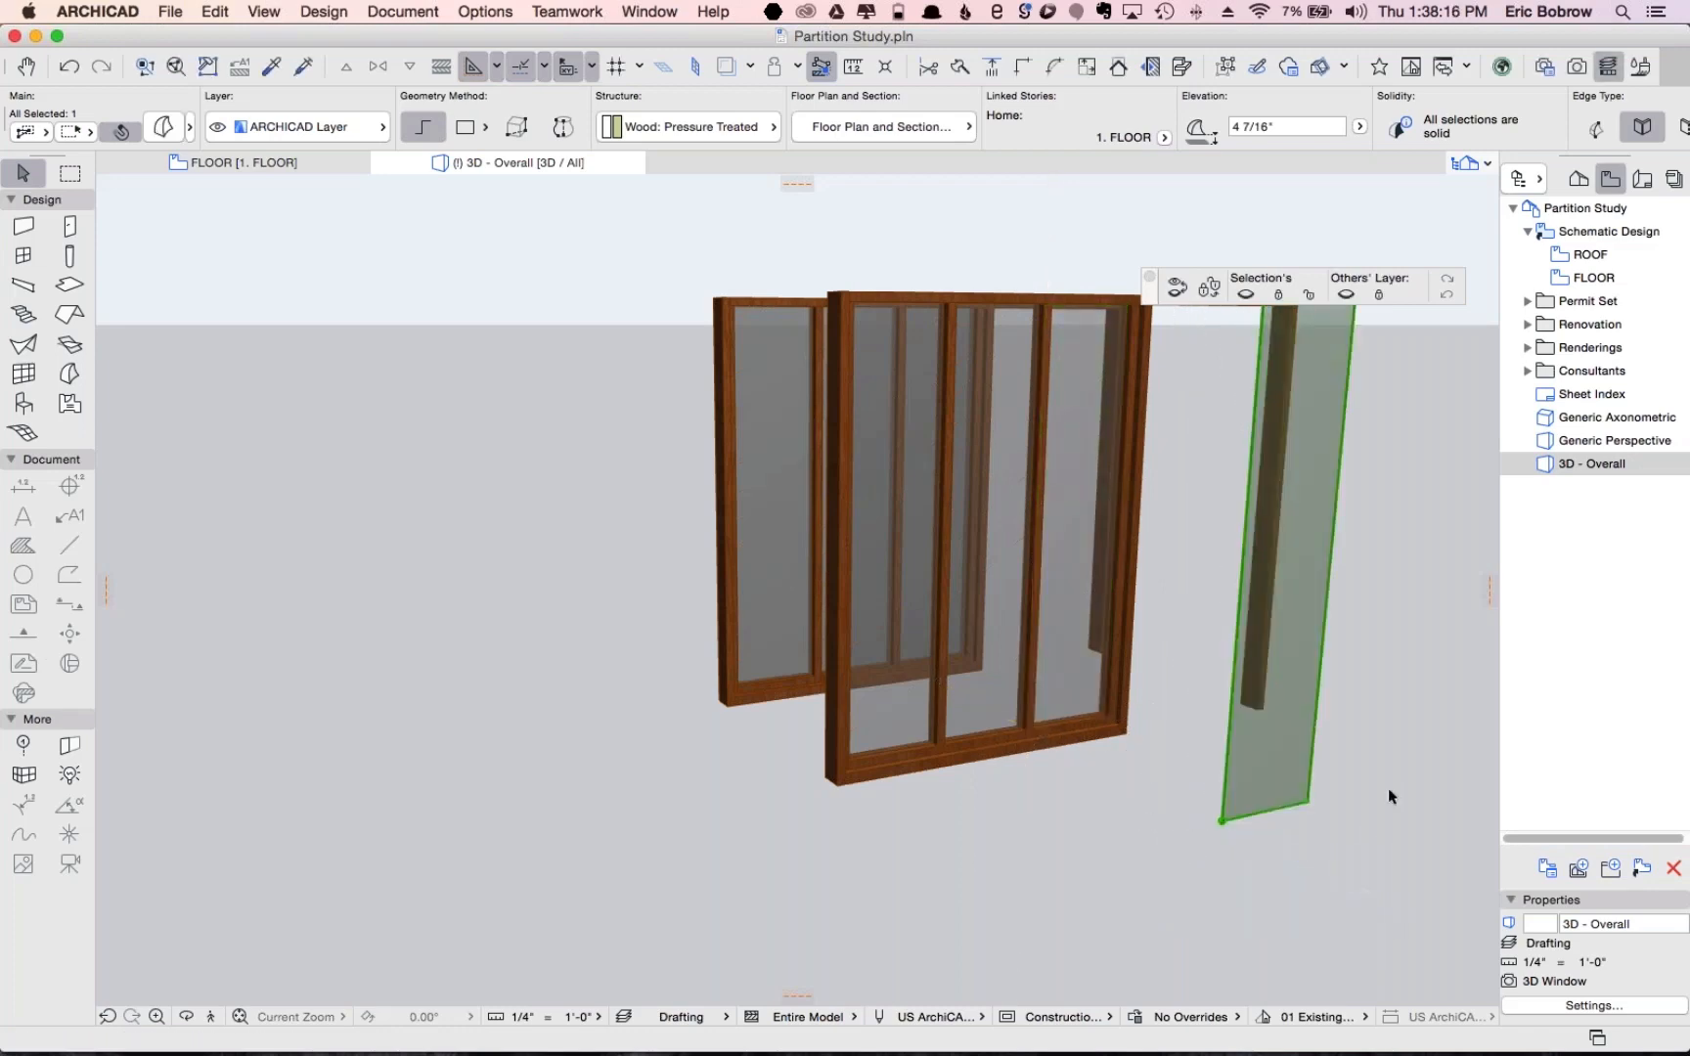
mouse_move(1388, 790)
shift+middle_down()
mouse_move(1364, 824)
mouse_move(1124, 856)
mouse_move(1331, 852)
mouse_move(1406, 833)
mouse_move(1398, 817)
shift+middle_up()
key(Escape)
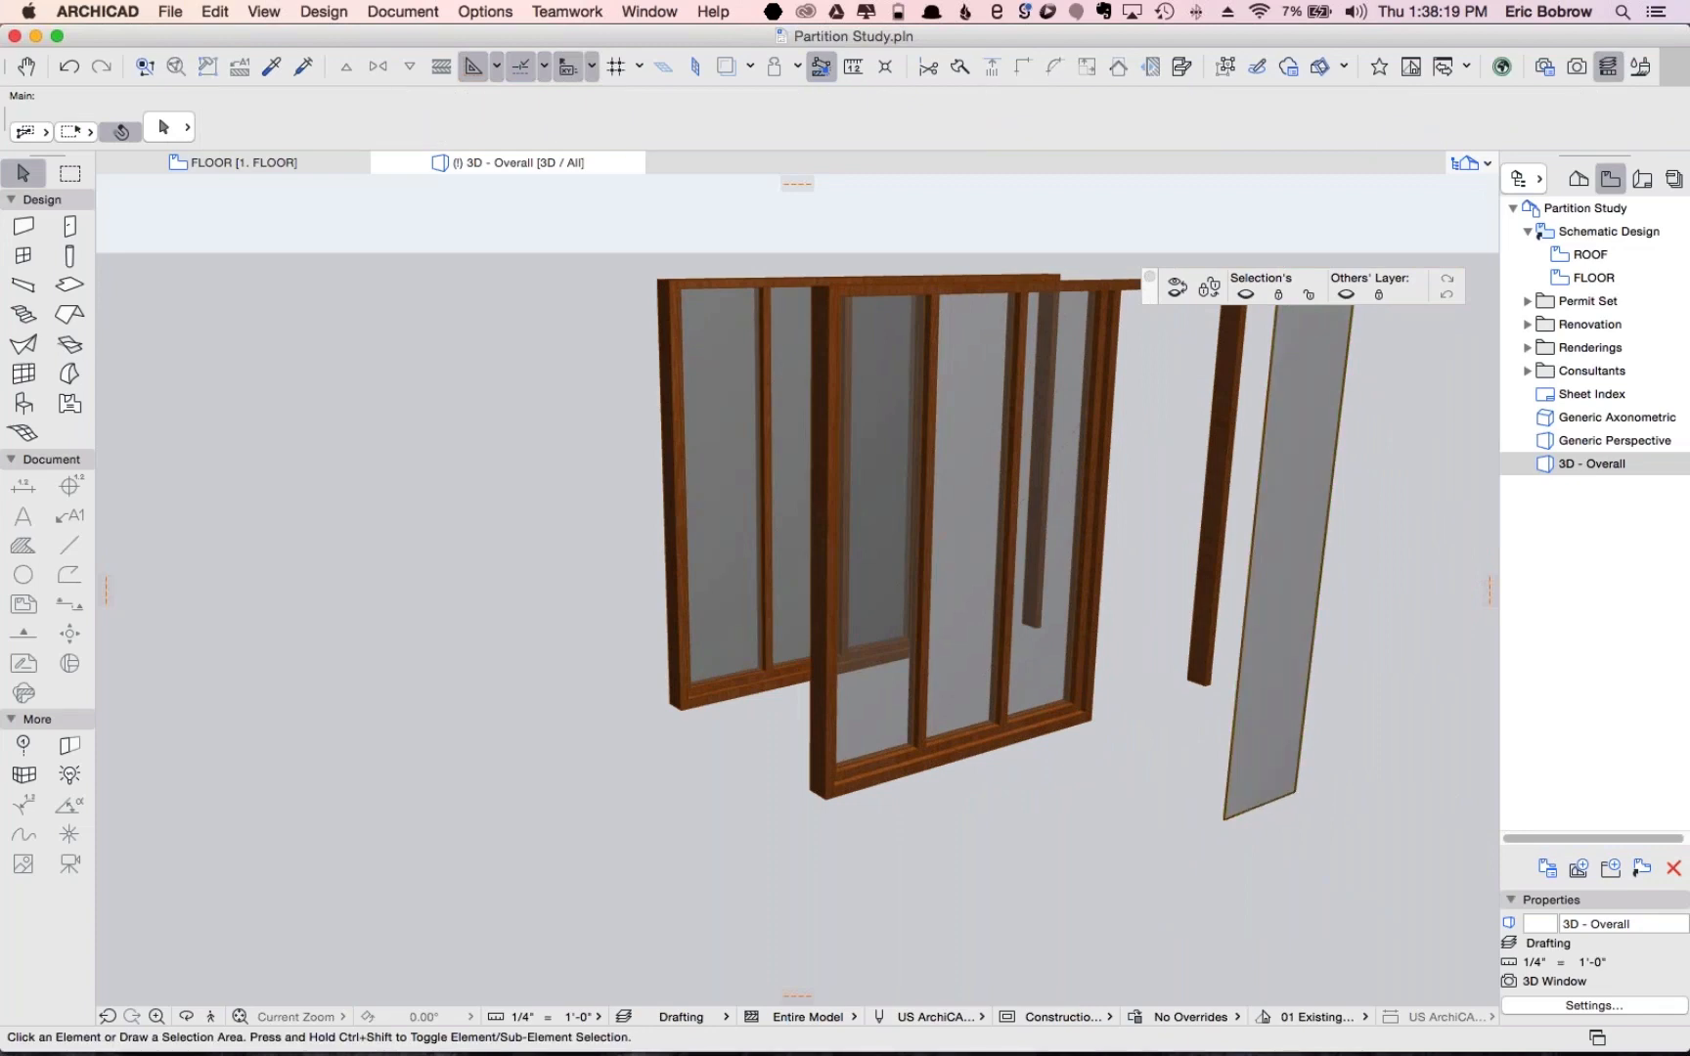
shift+middle_drag(1411, 702, 1333, 781)
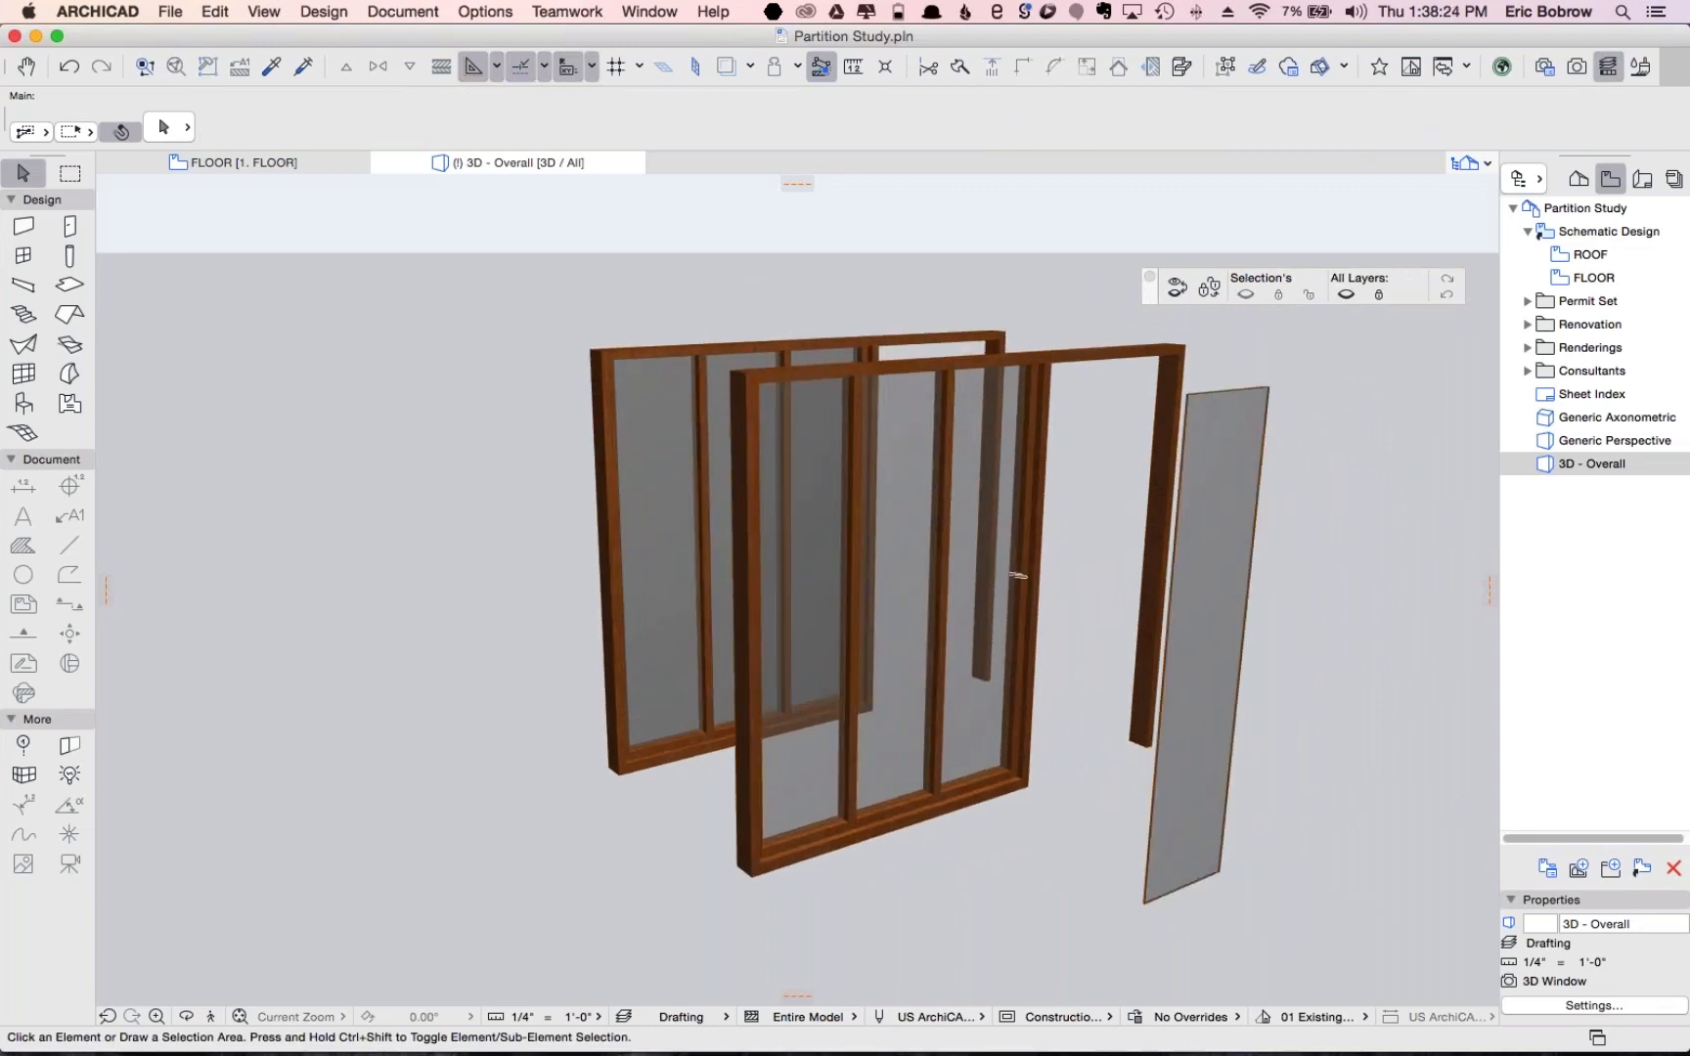
Select the freestanding glass panel morph and examine its surface and the available surface list, leaving the surface as it is
click(1227, 792)
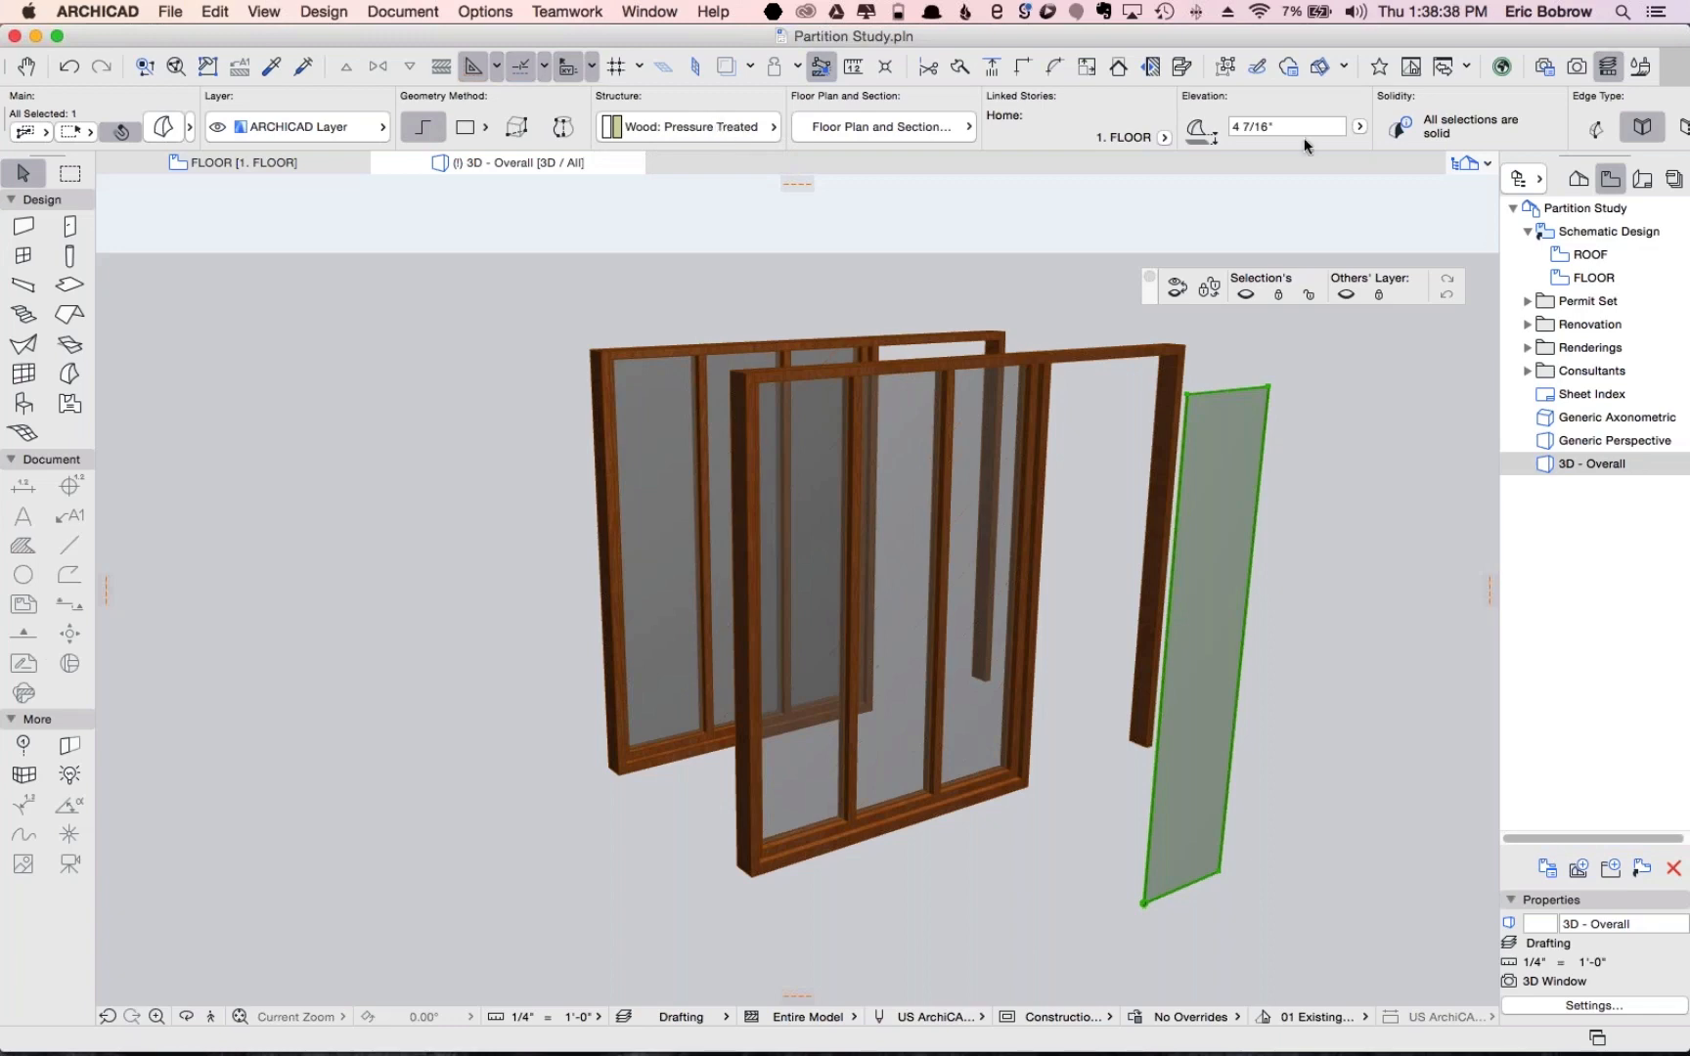
scroll(1320, 127, right, 5)
scroll(1320, 128, right, 4)
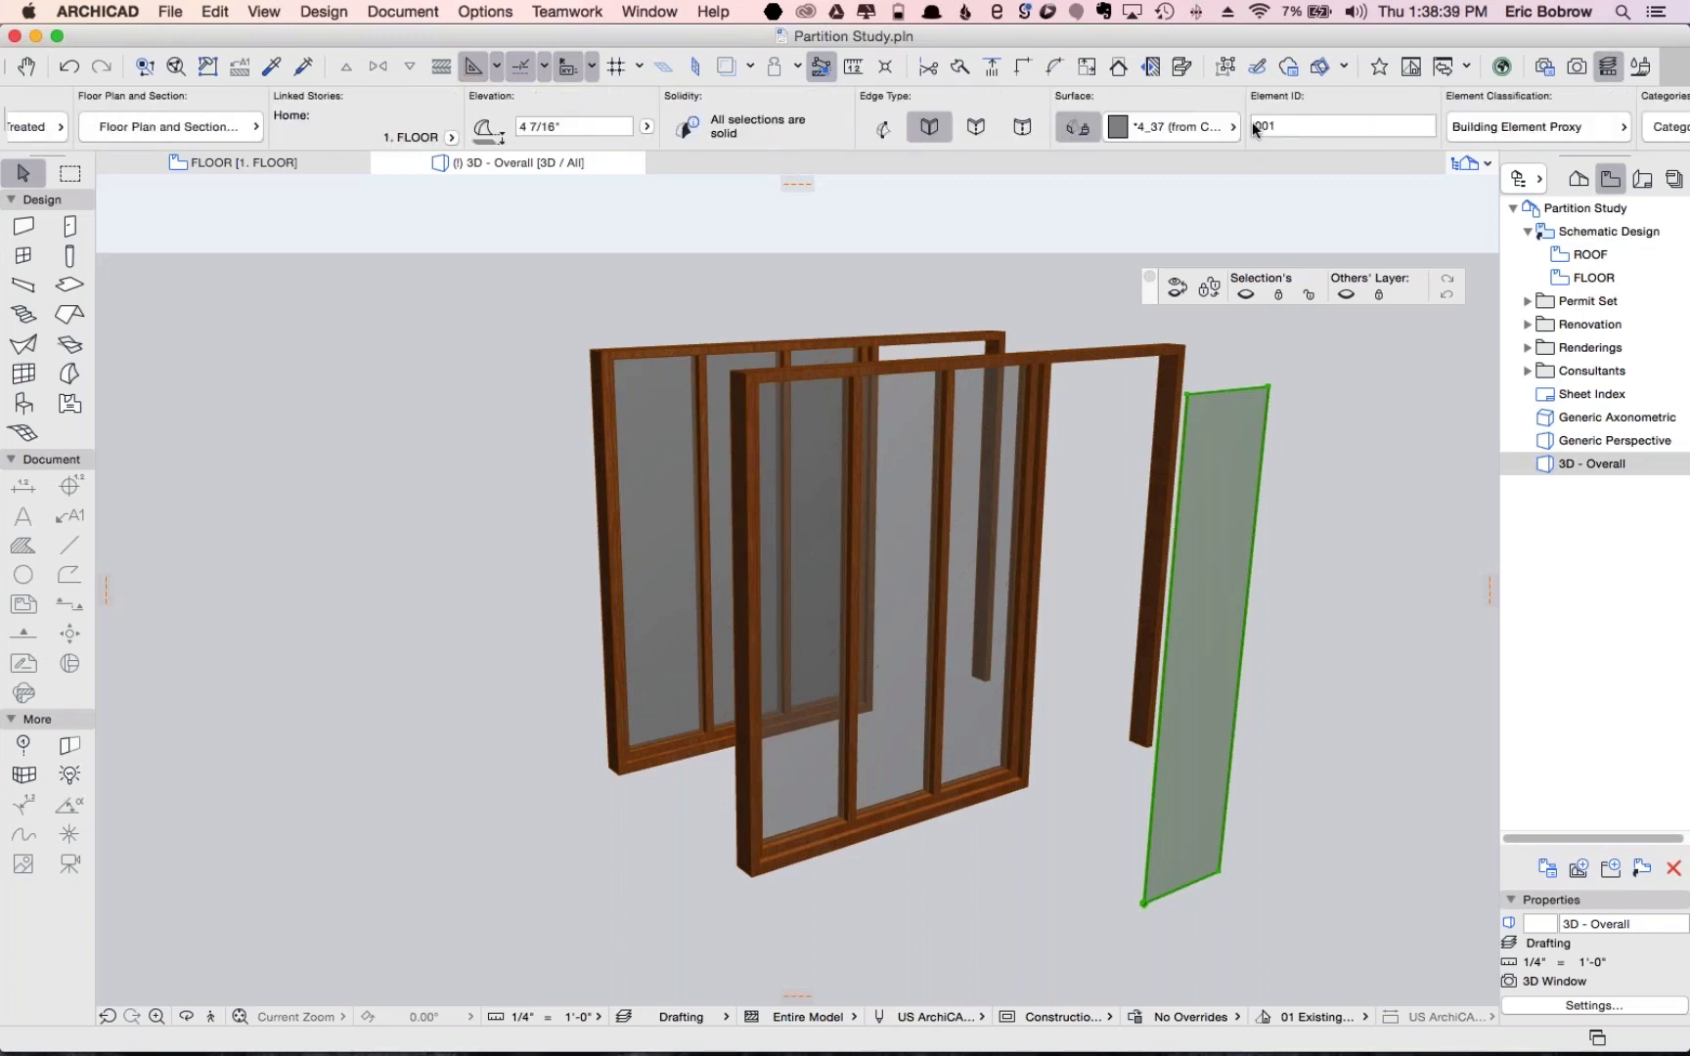
click(1076, 127)
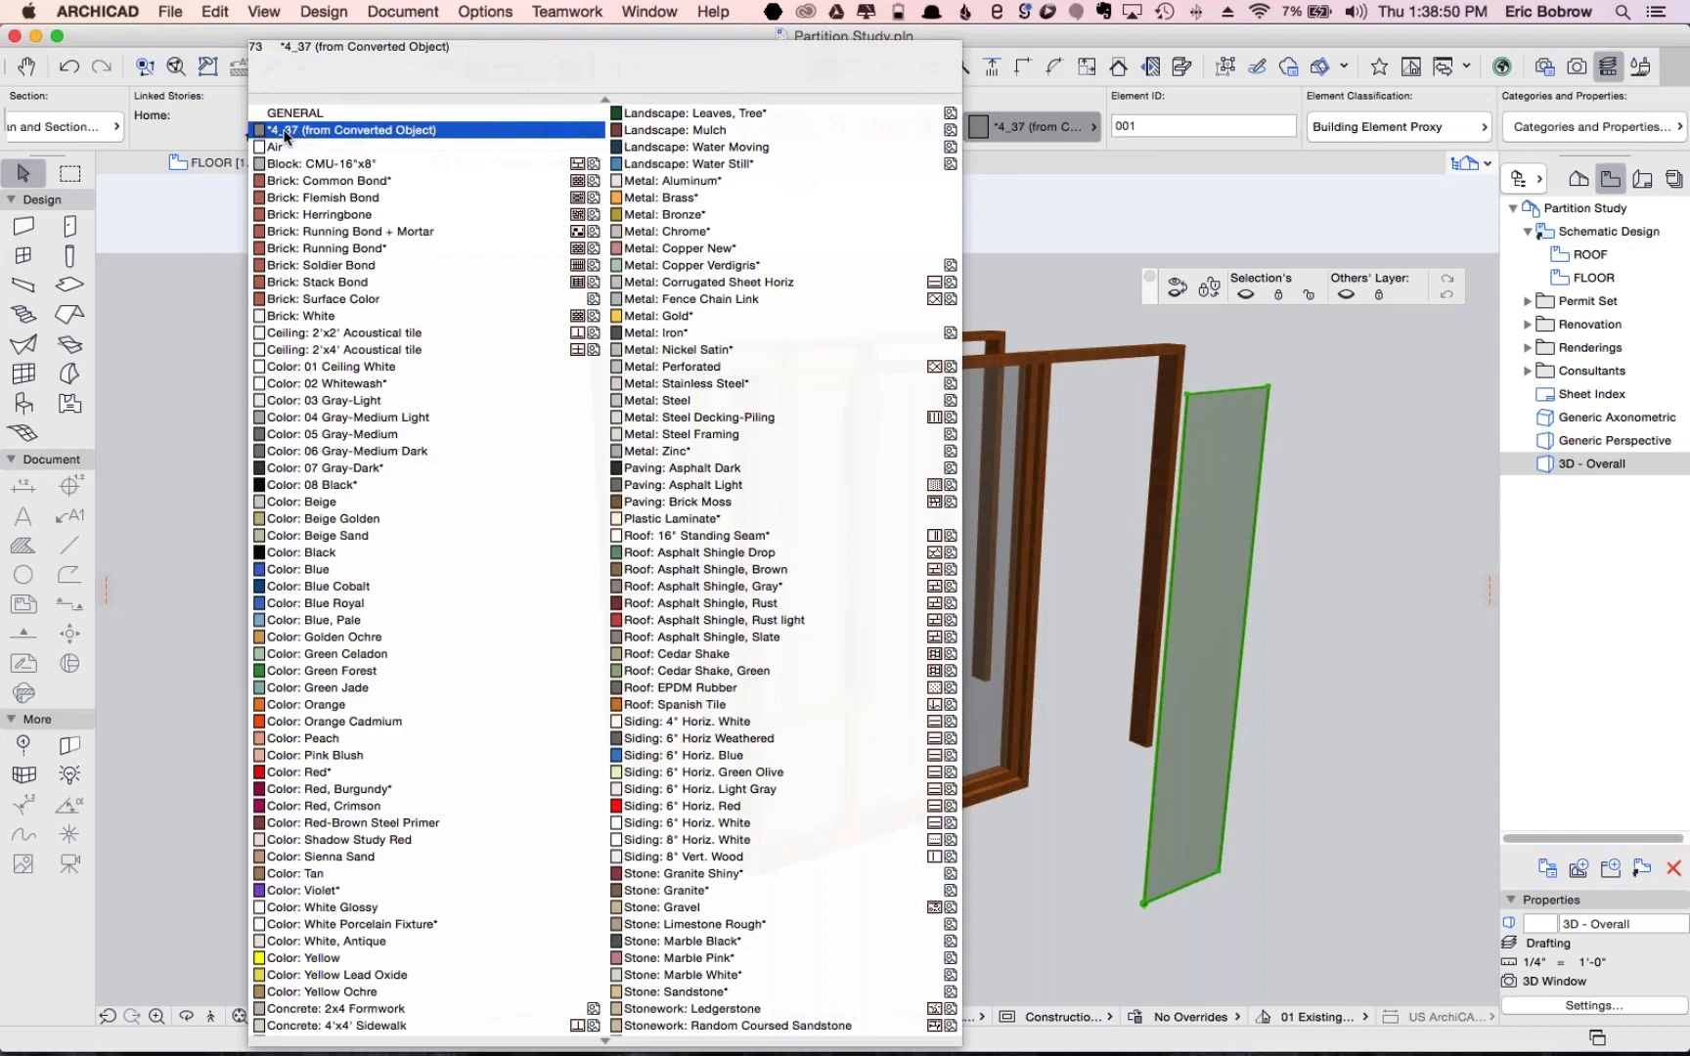
click(1015, 92)
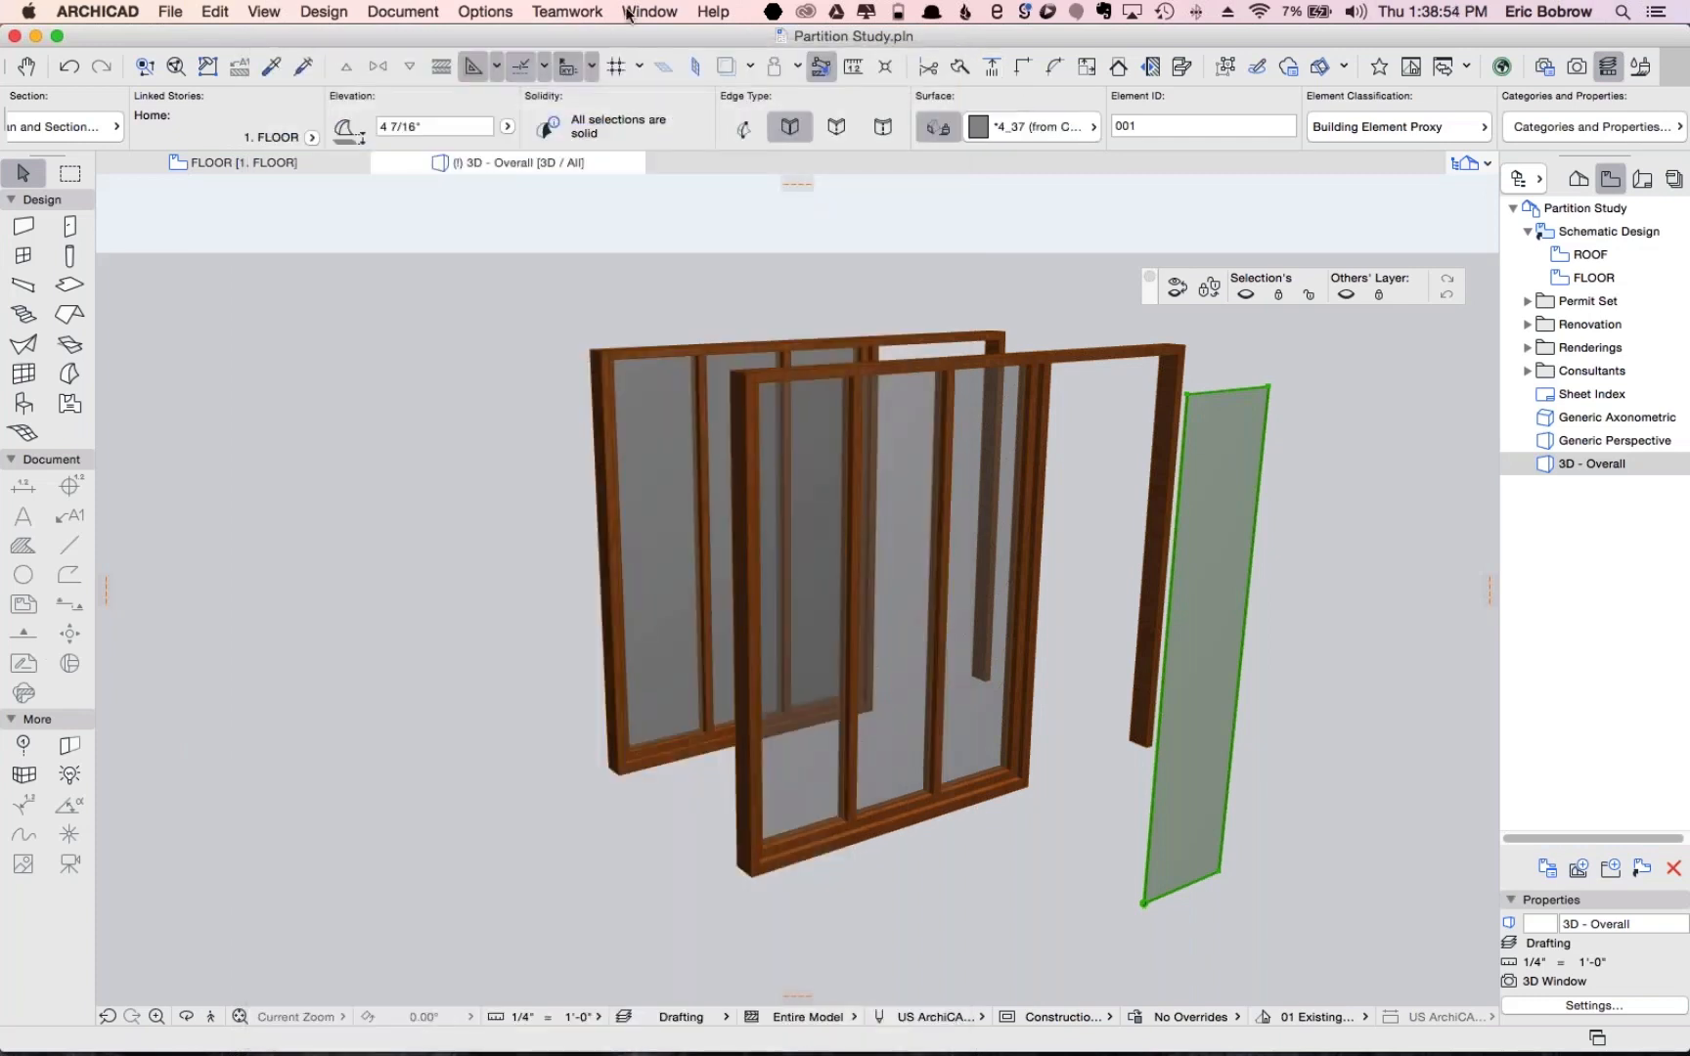
Open the settings of the *4_37 (from Converted Object) surface and set its vectorial hatching to Hatch-Dashed, after trying Air Space
click(511, 12)
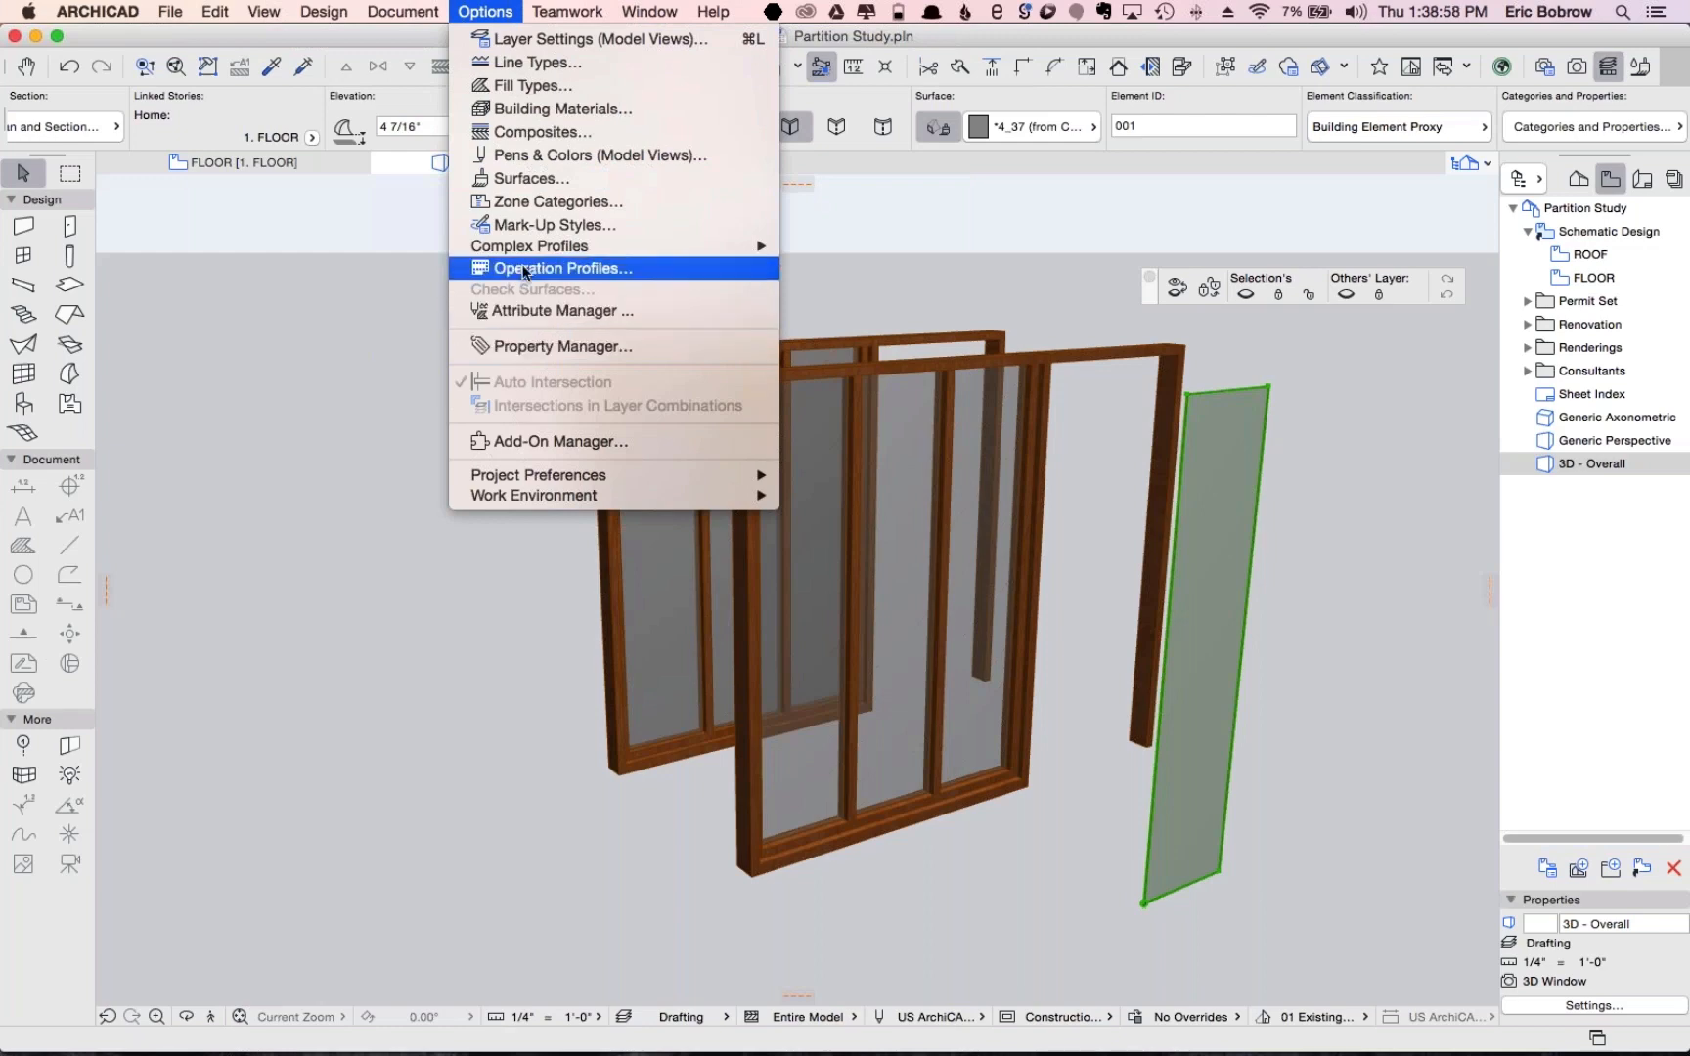
mouse_move(527, 256)
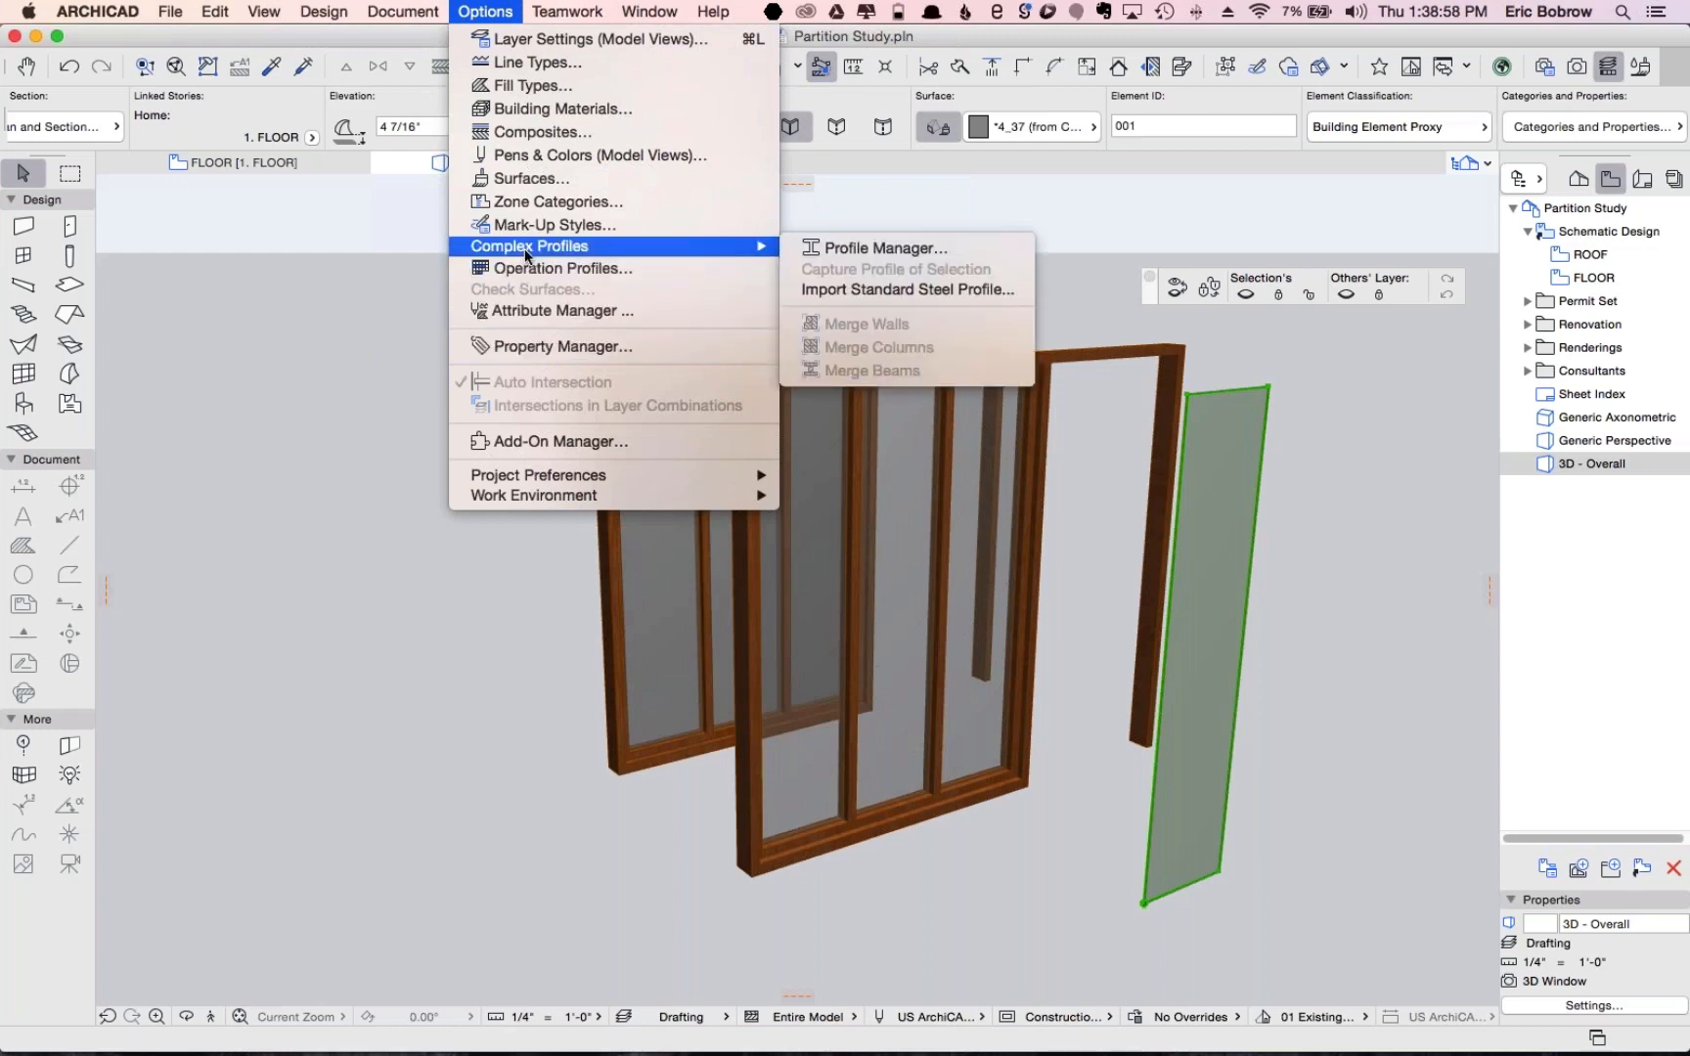
click(529, 178)
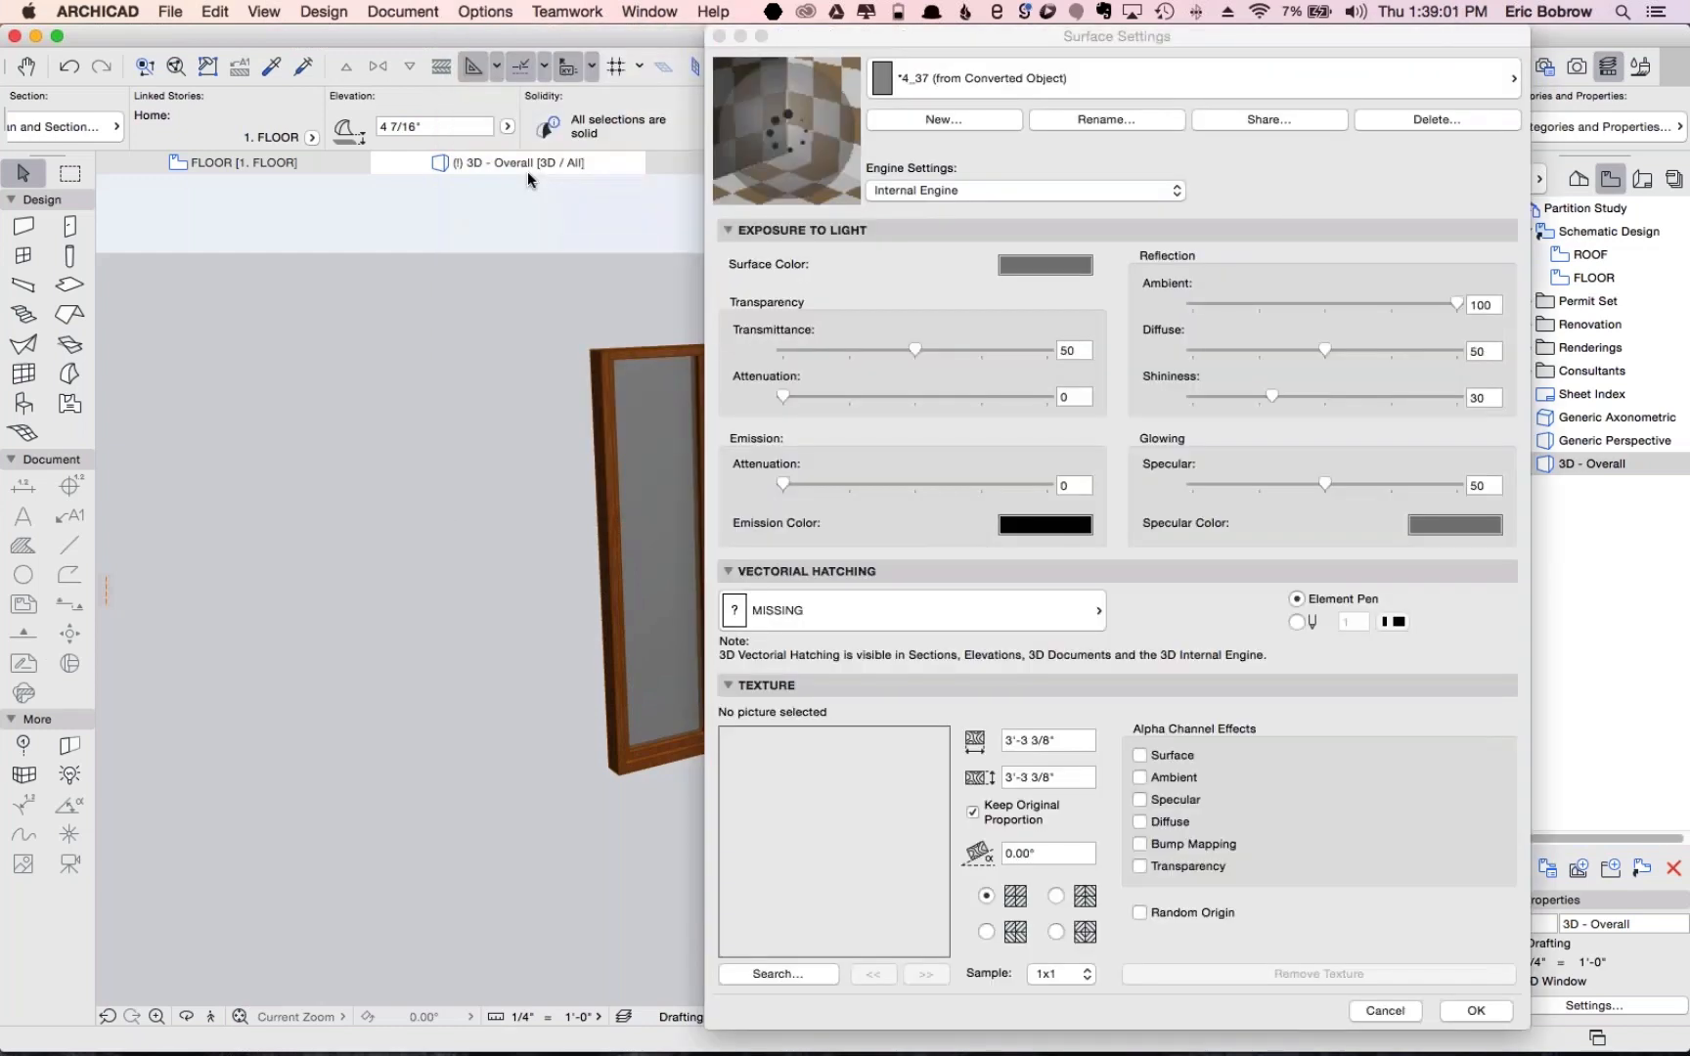
drag(963, 37, 565, 15)
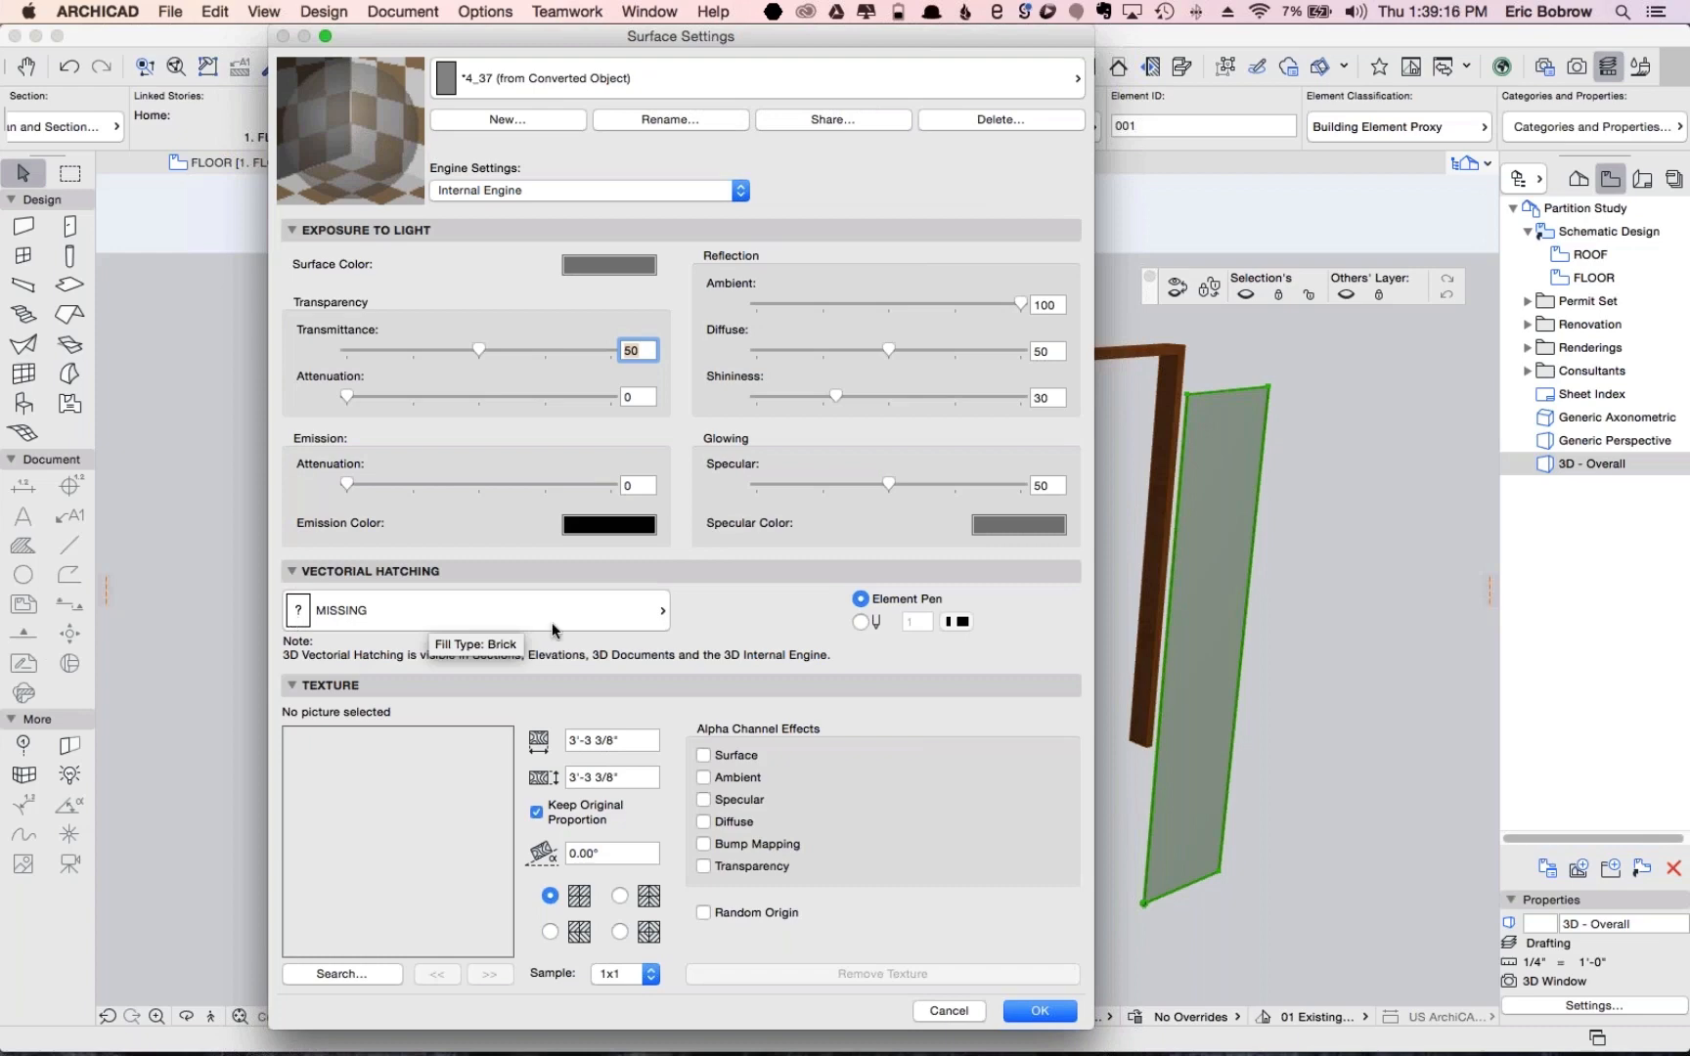
click(664, 614)
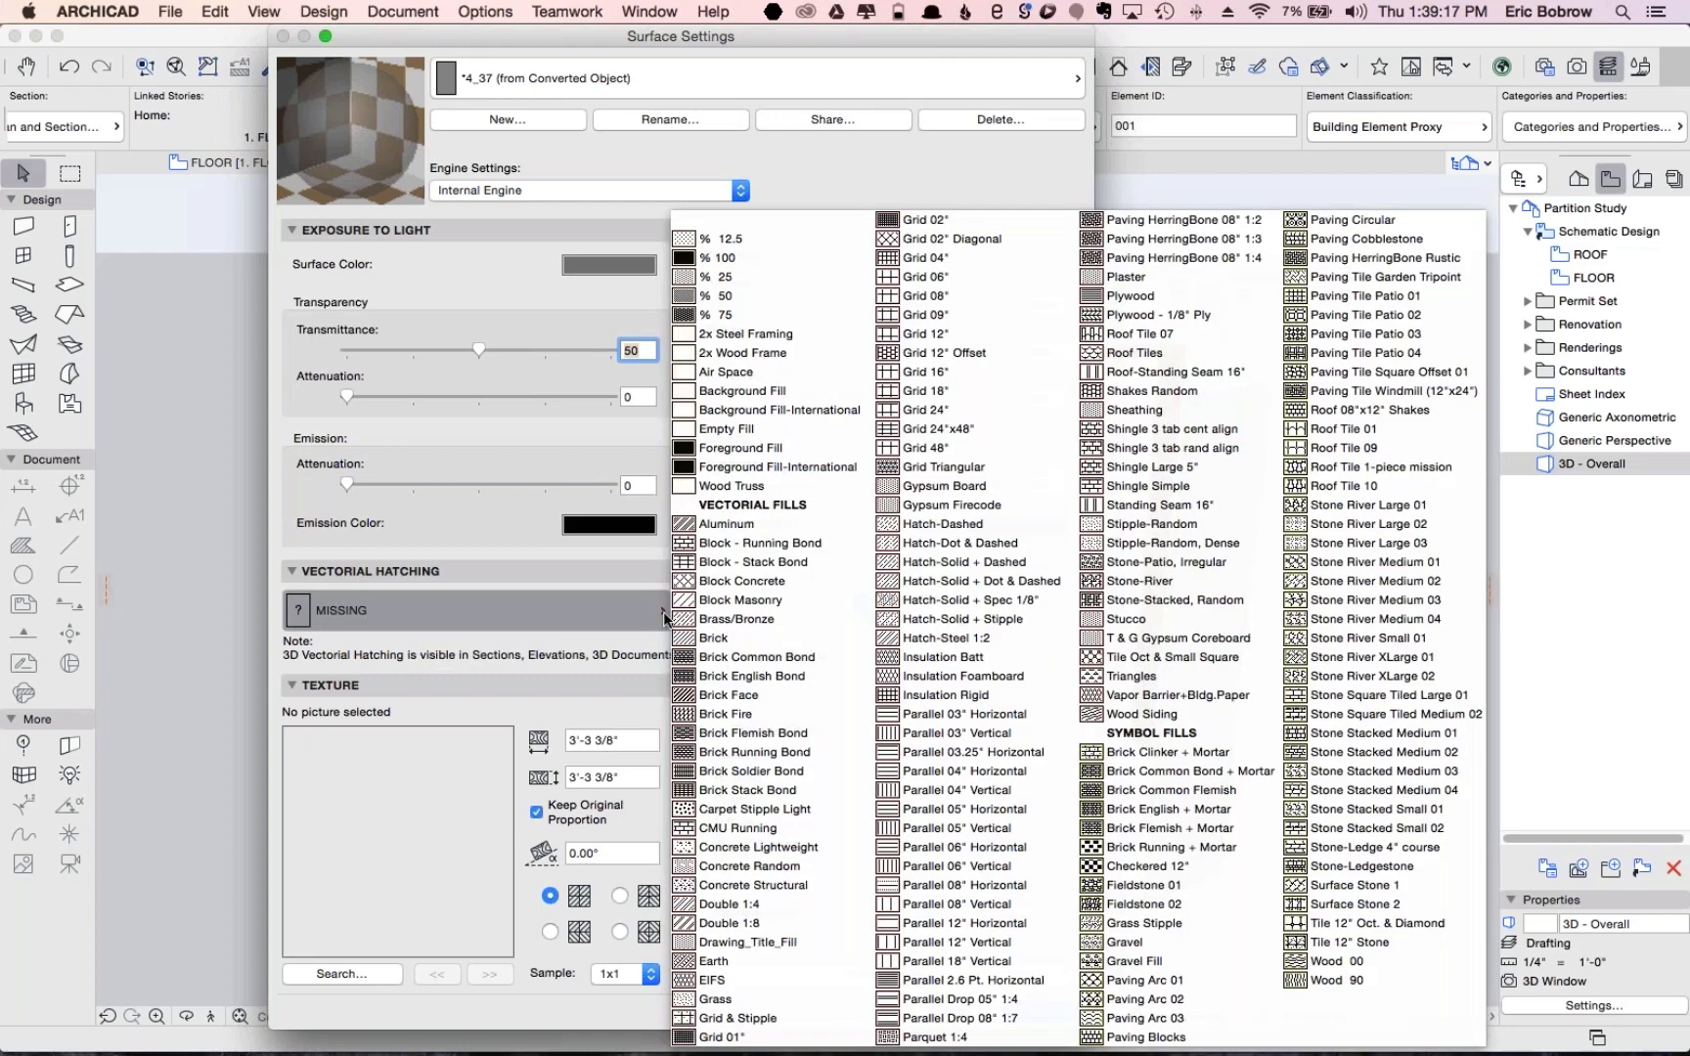
click(753, 374)
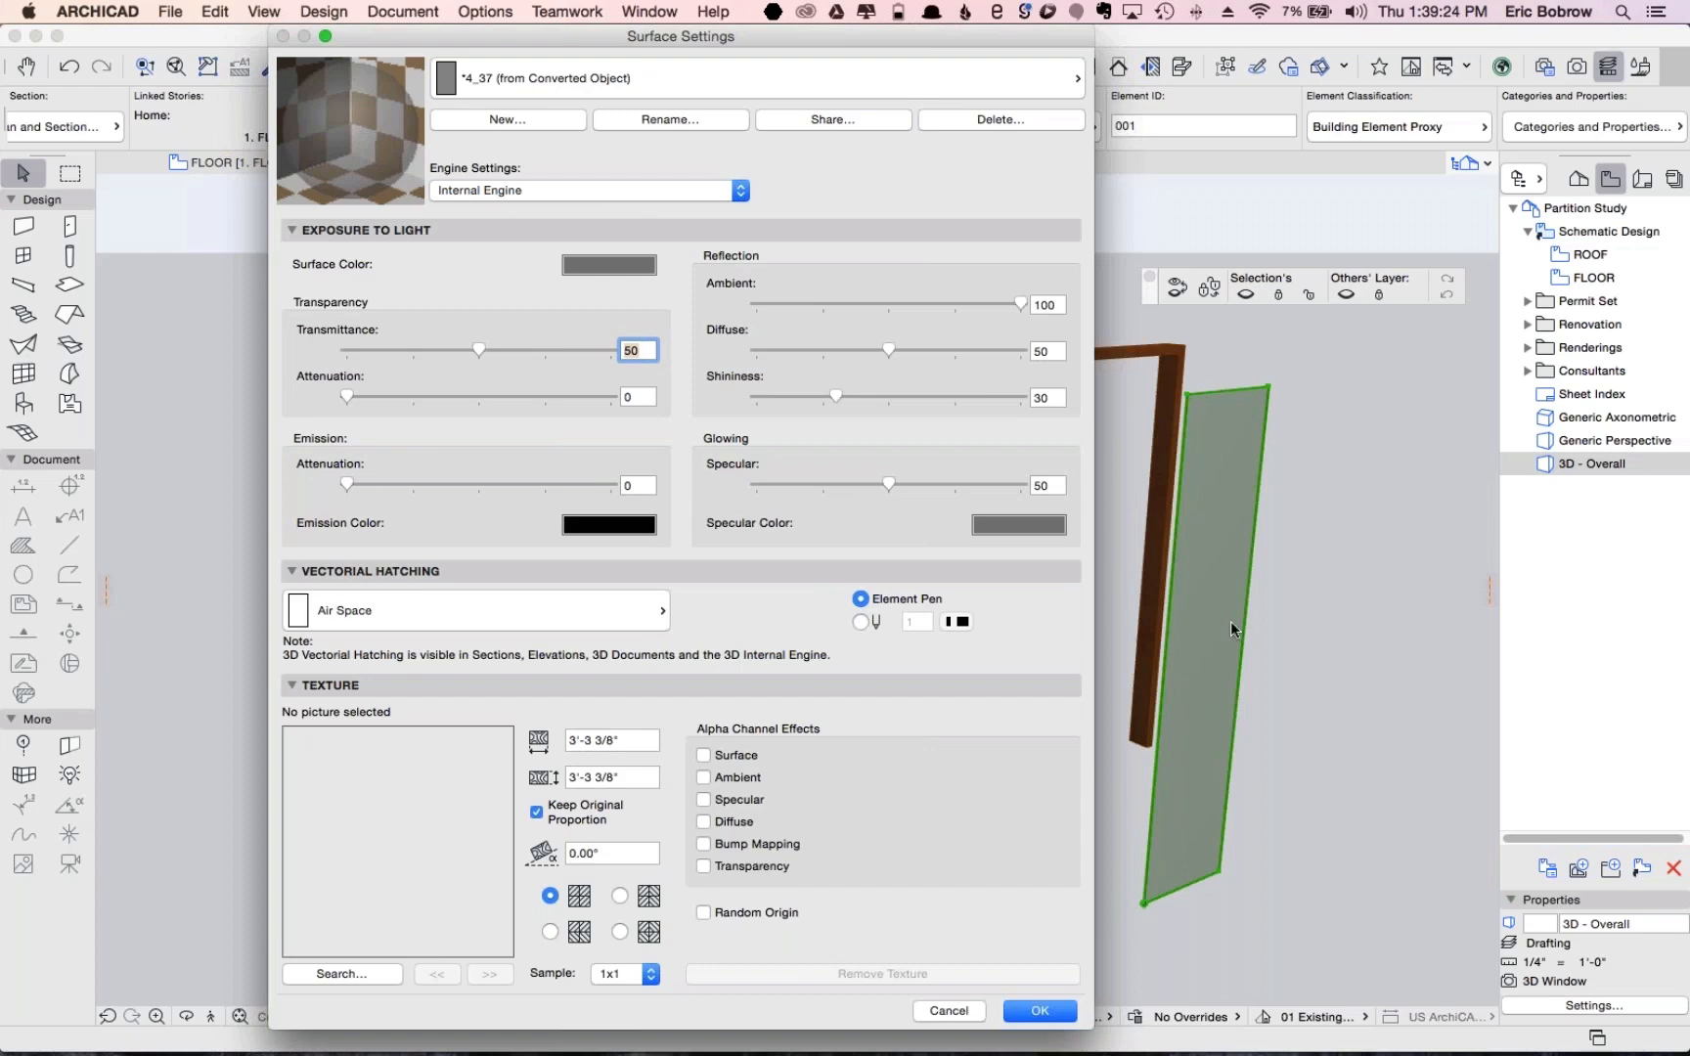
click(661, 612)
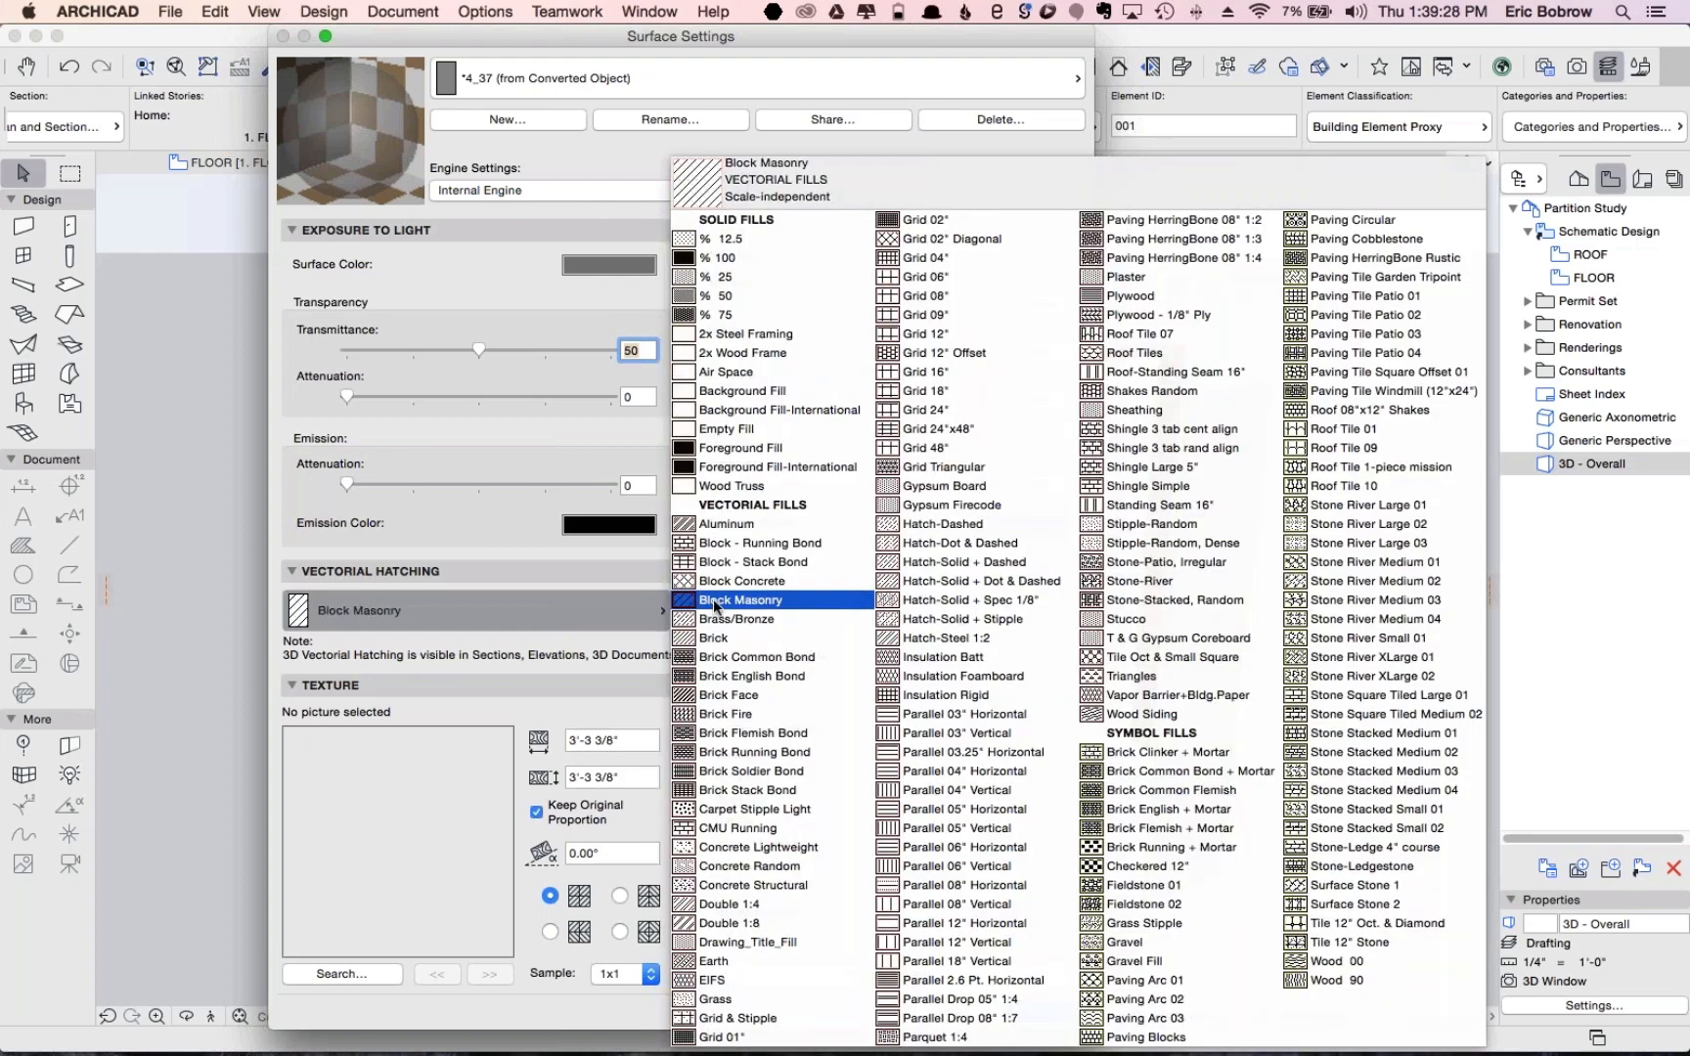
click(938, 524)
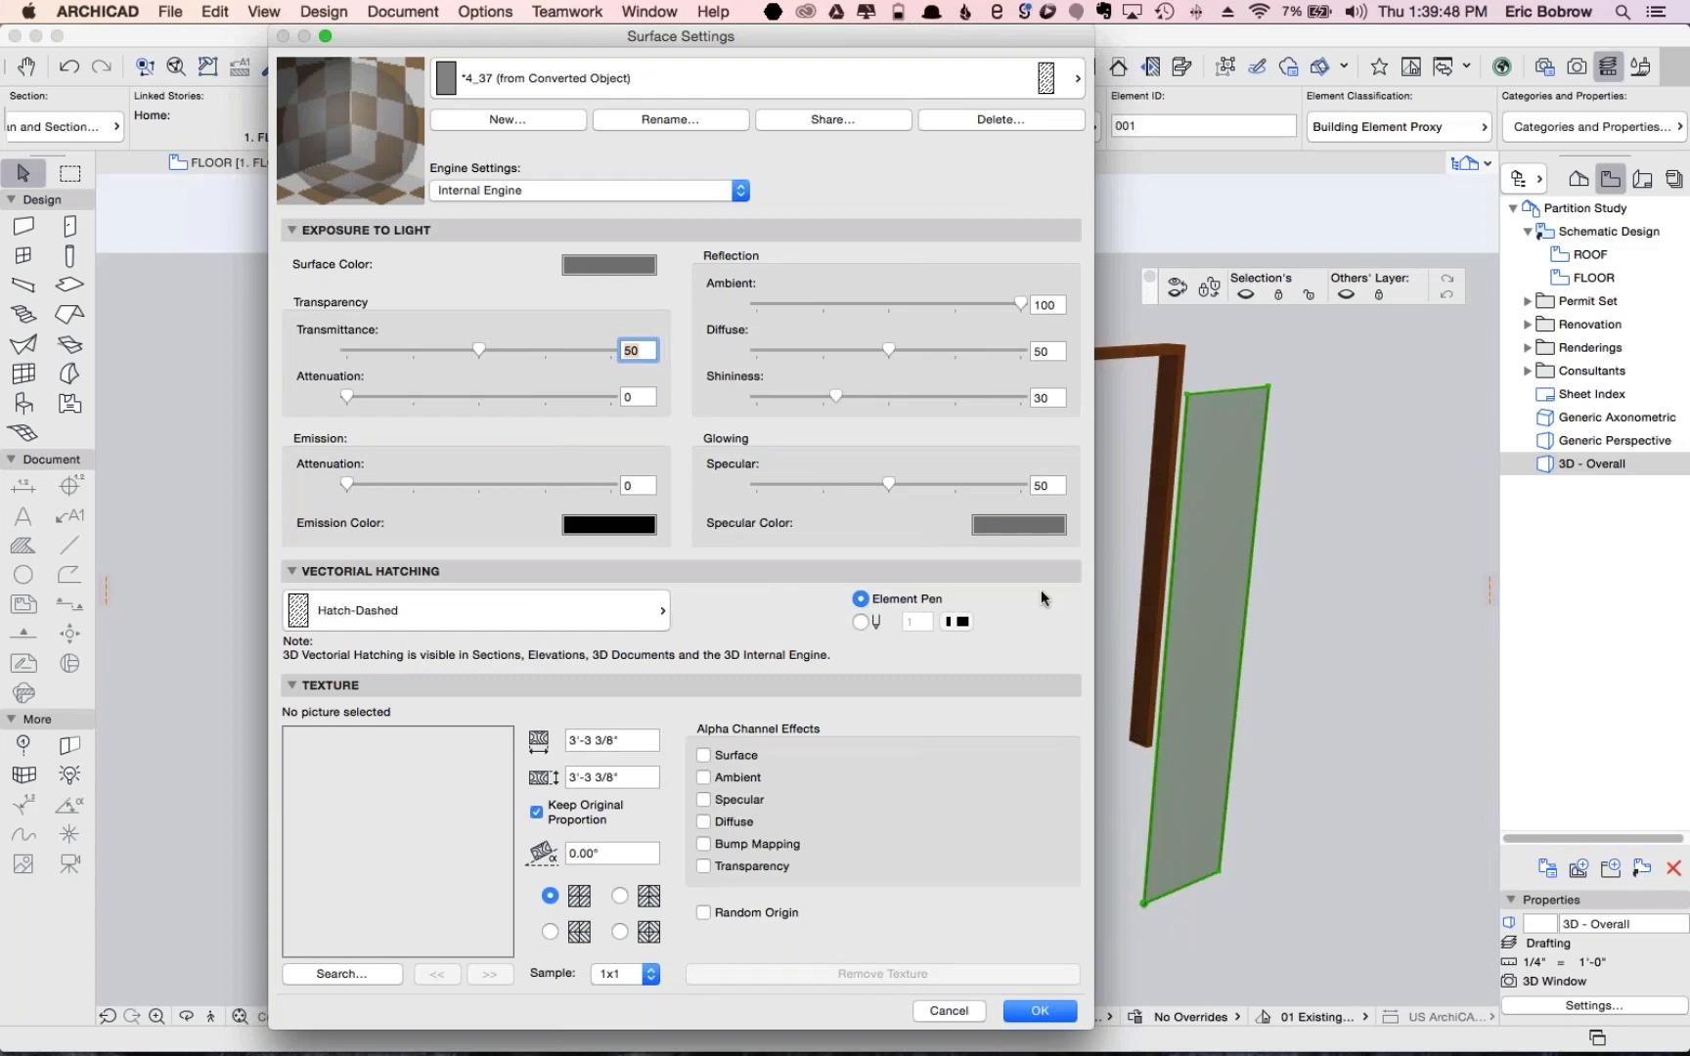
Set the surface's vectorial hatching to Air Space and browse for a texture image in ARCHICAD Library 20's Surface Catalog 20 textures, in an enlarged dialog
click(664, 616)
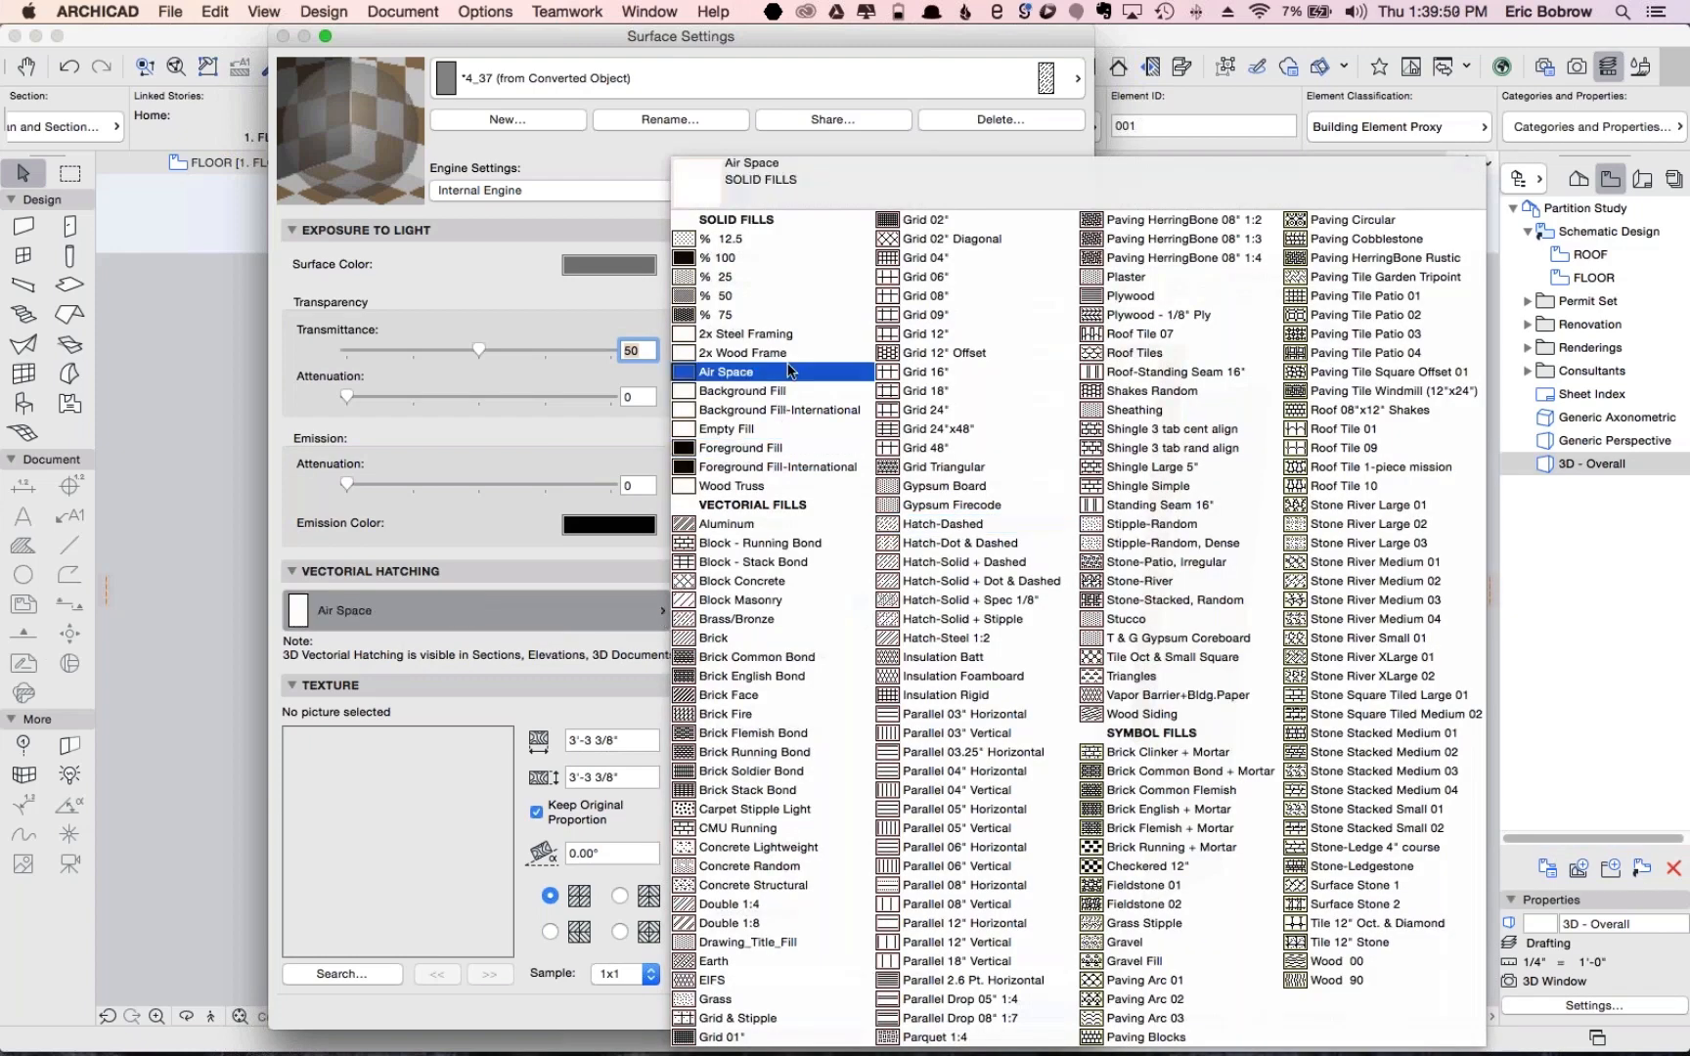
click(761, 382)
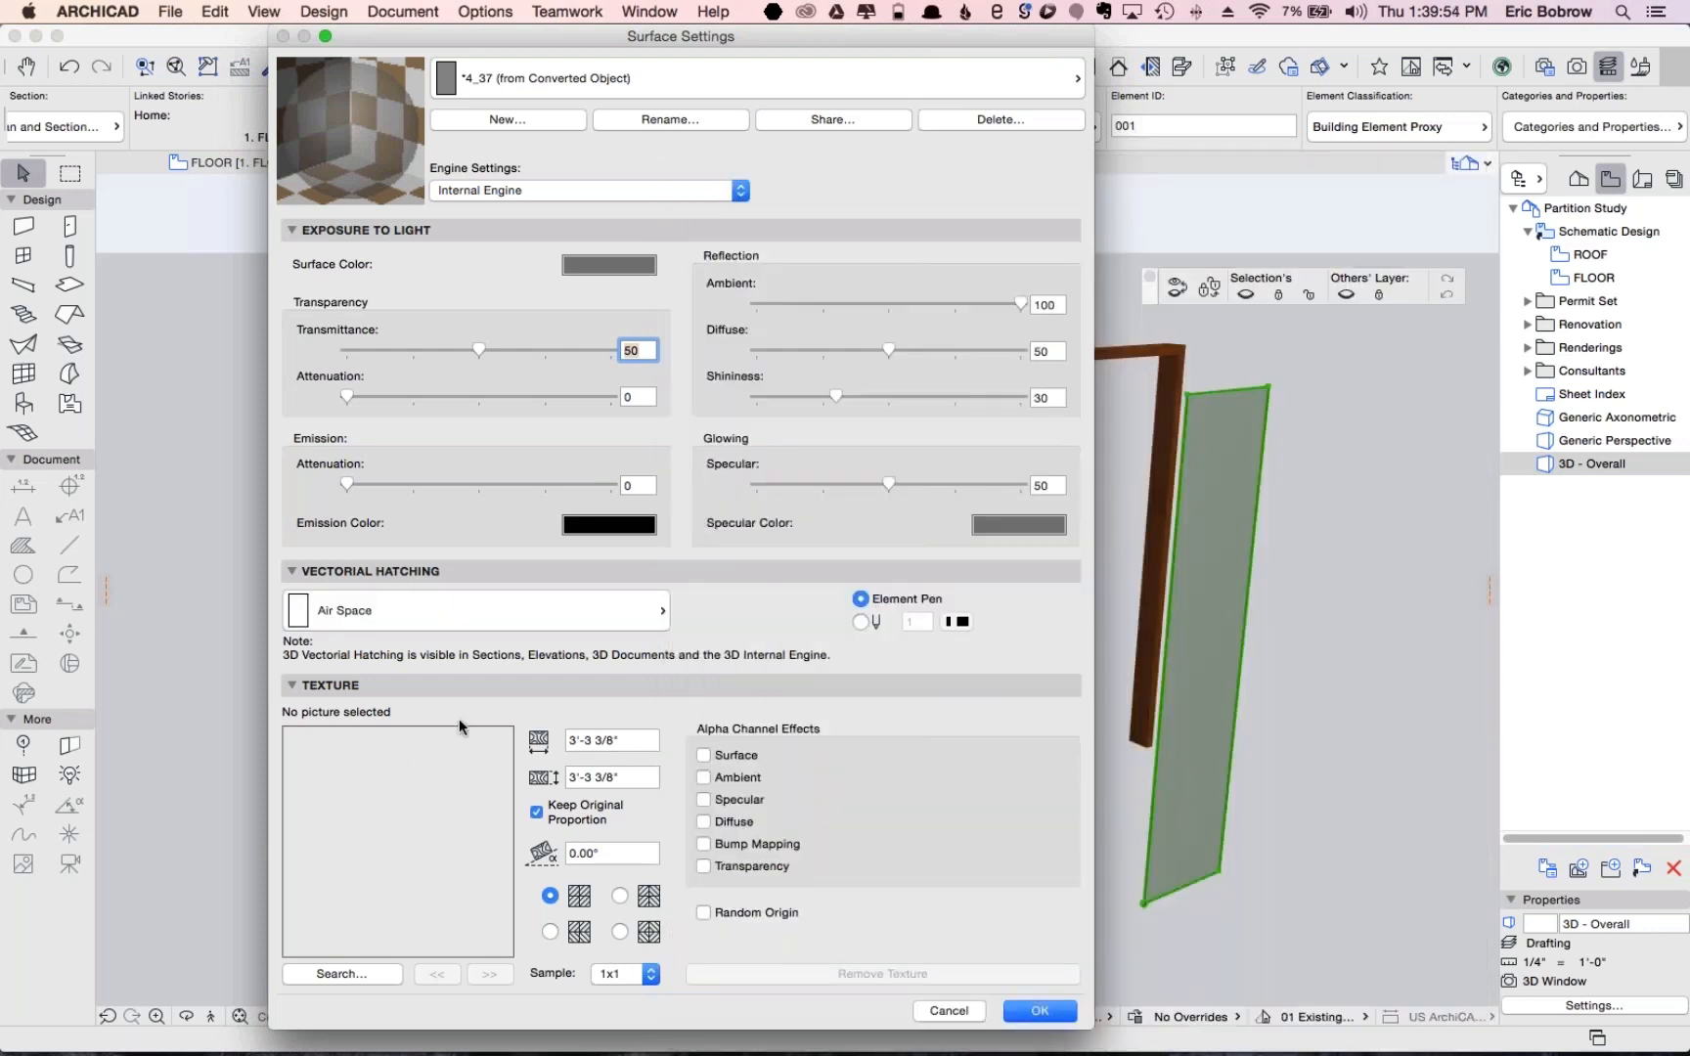
click(345, 974)
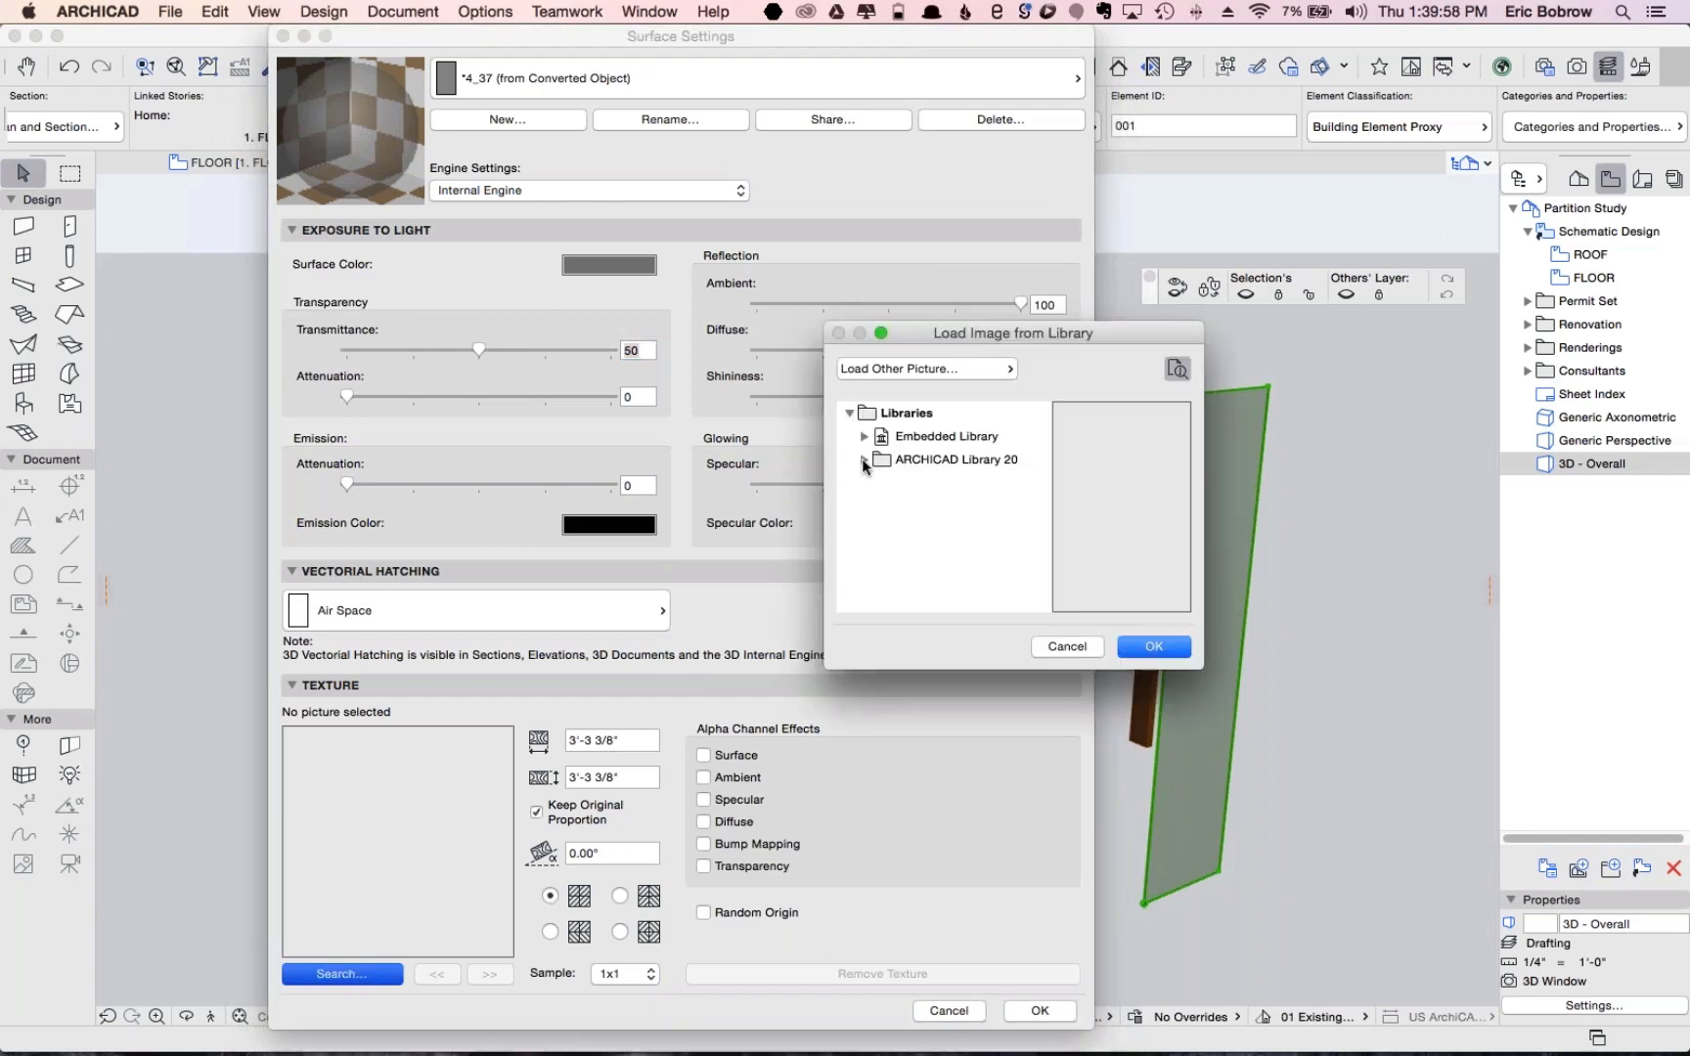
click(863, 461)
click(879, 483)
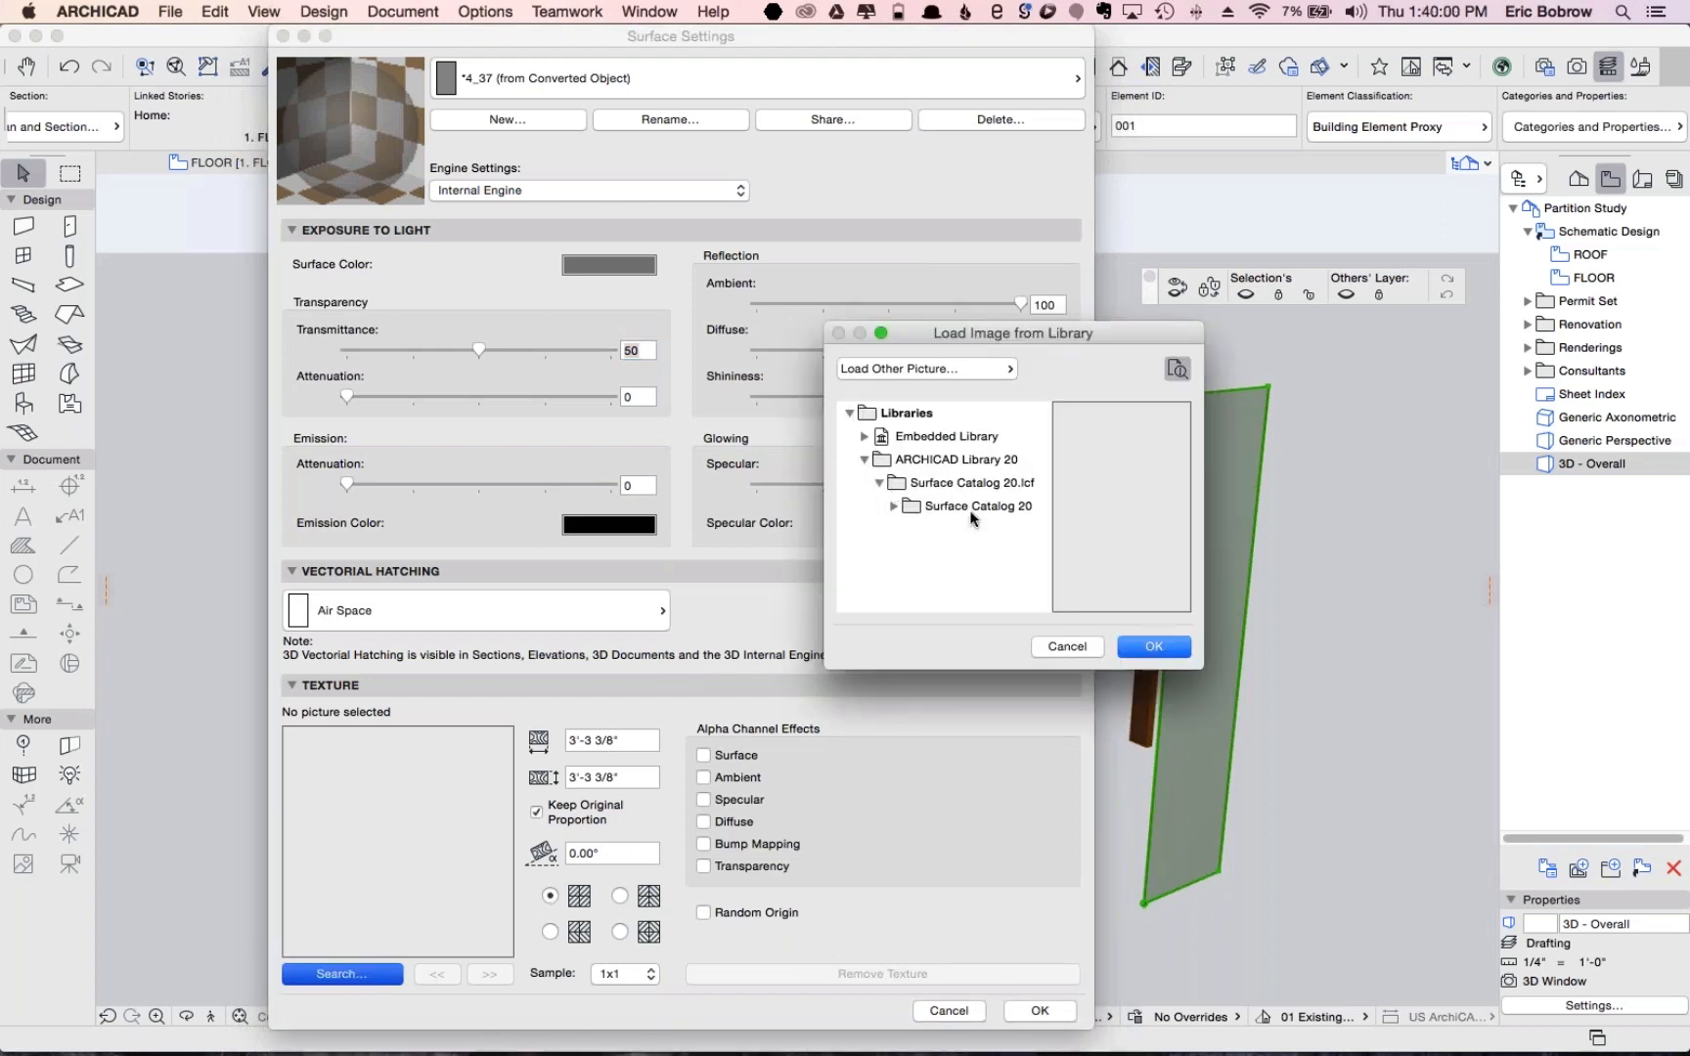
click(894, 507)
click(909, 530)
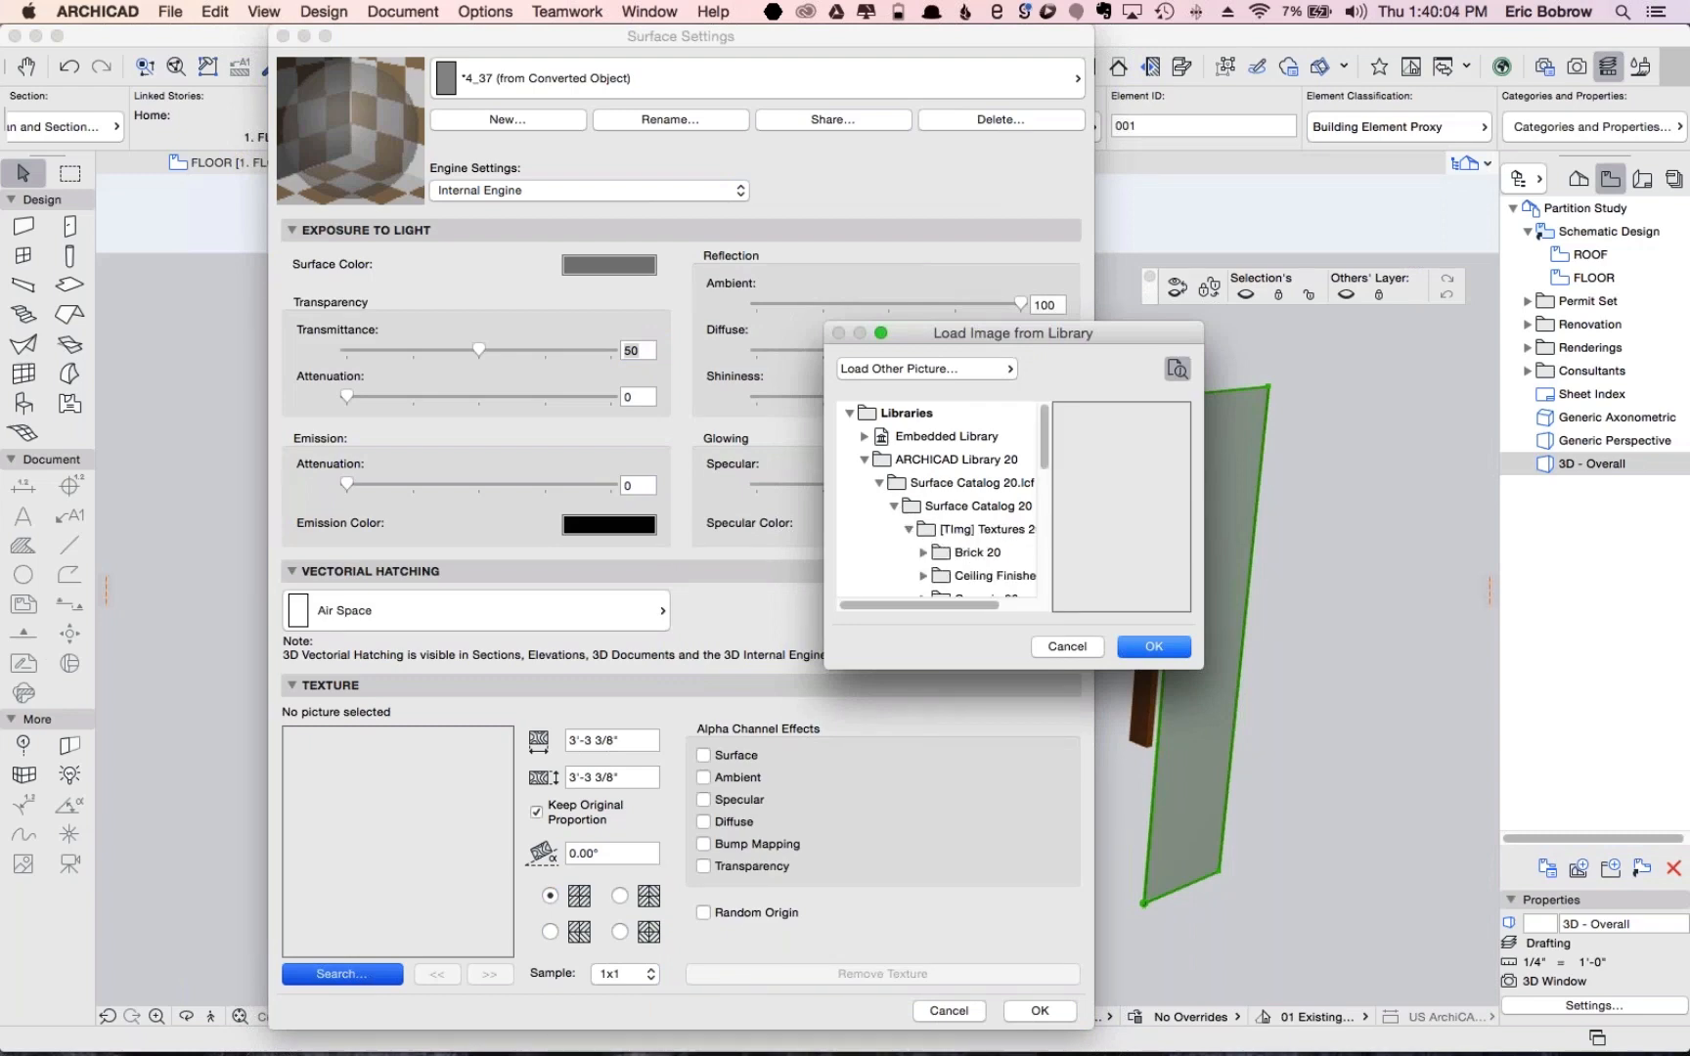
drag(1202, 669, 1379, 841)
click(1355, 371)
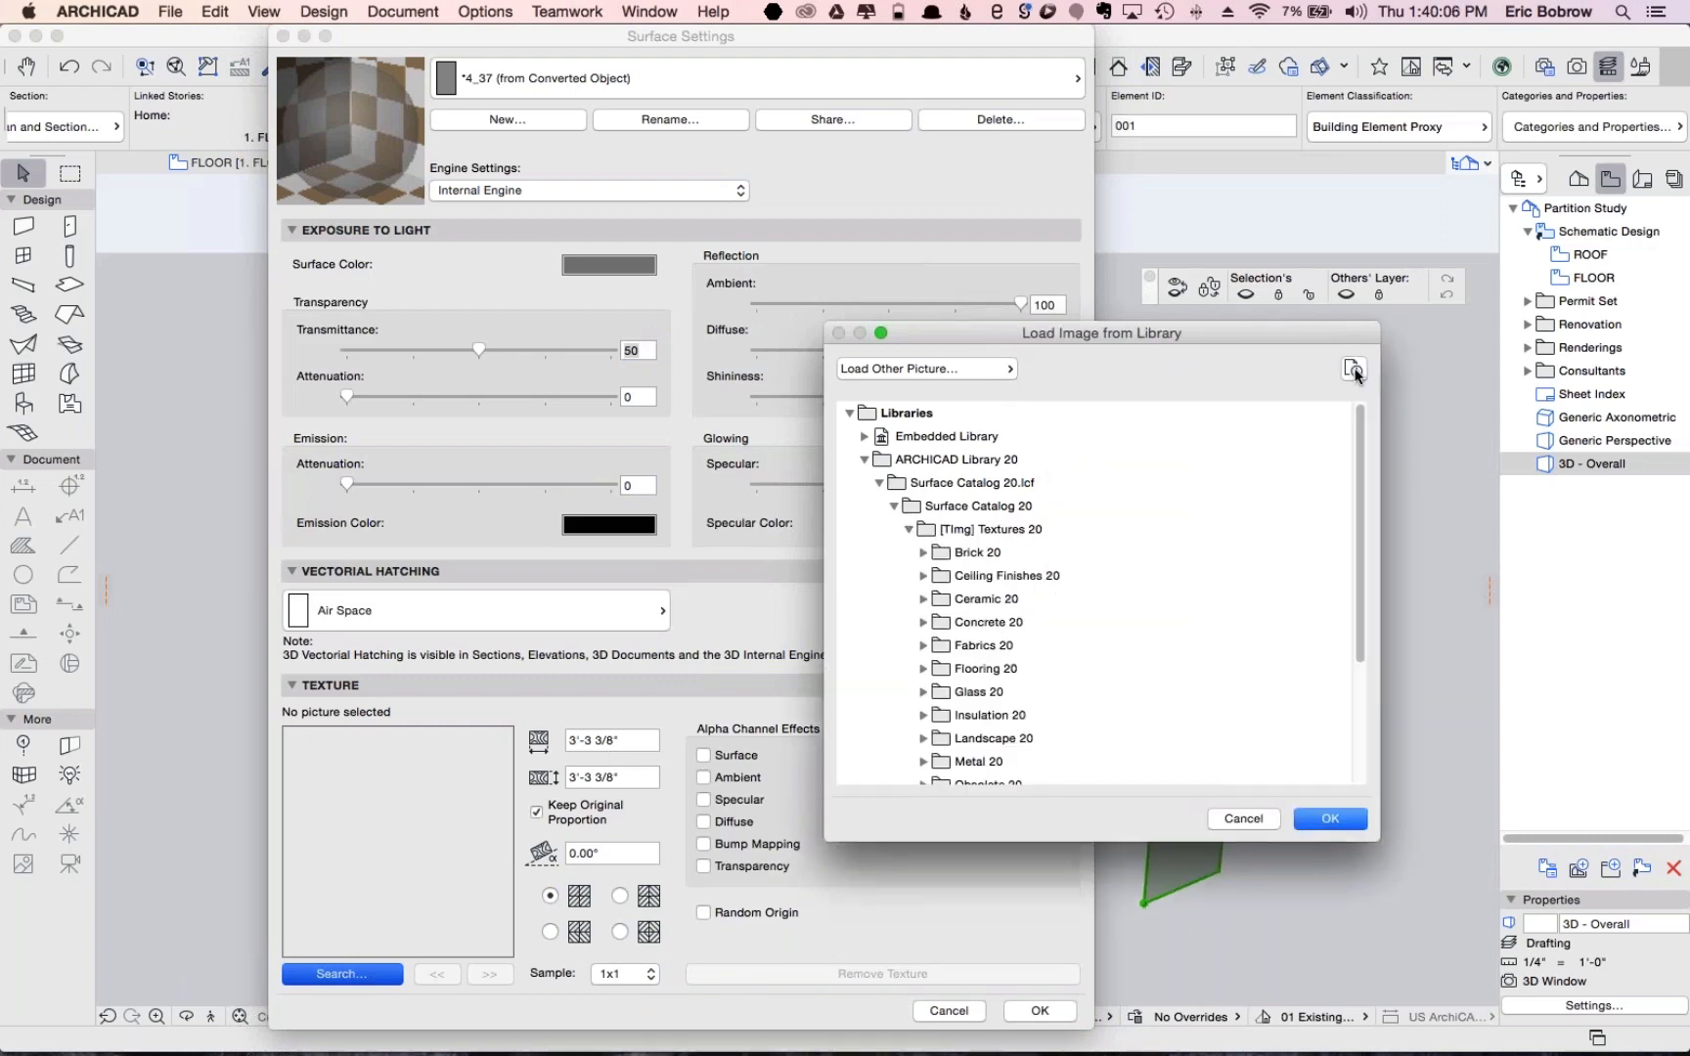
click(1354, 370)
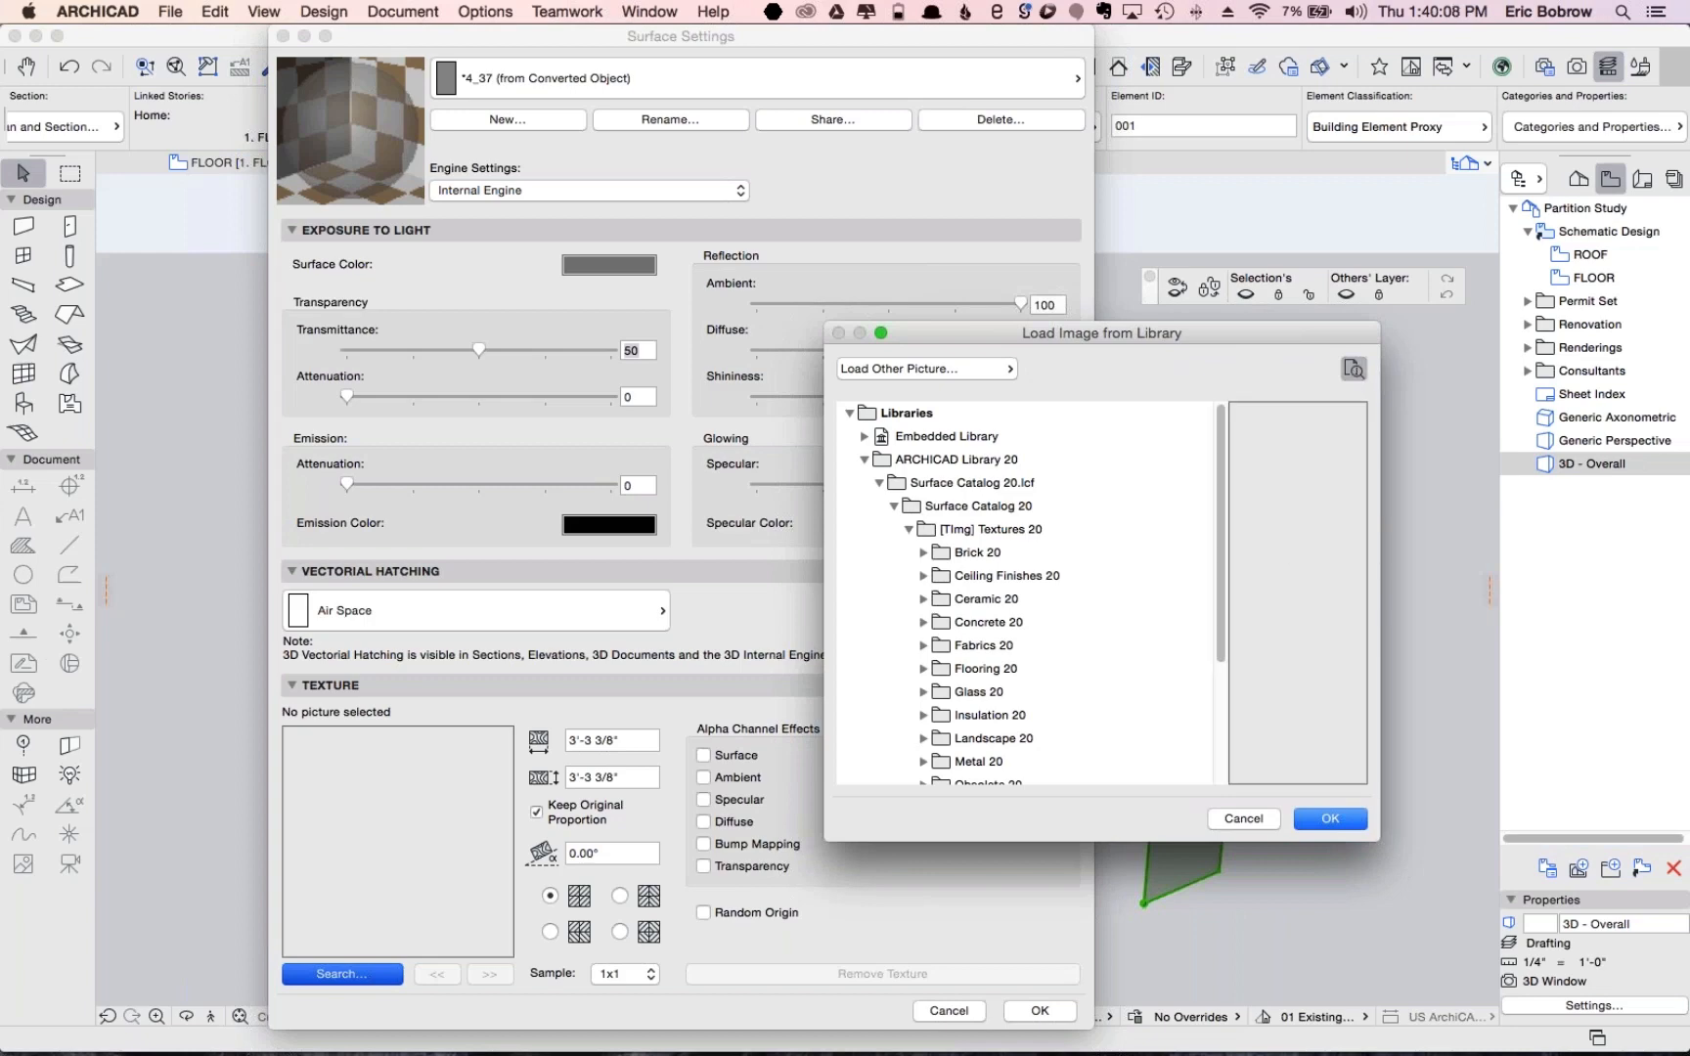
Assign Fabric 02 GS.jpg from the Textile 20 fabrics as the surface's texture, apply the surface settings and deselect the panel
click(921, 647)
click(938, 692)
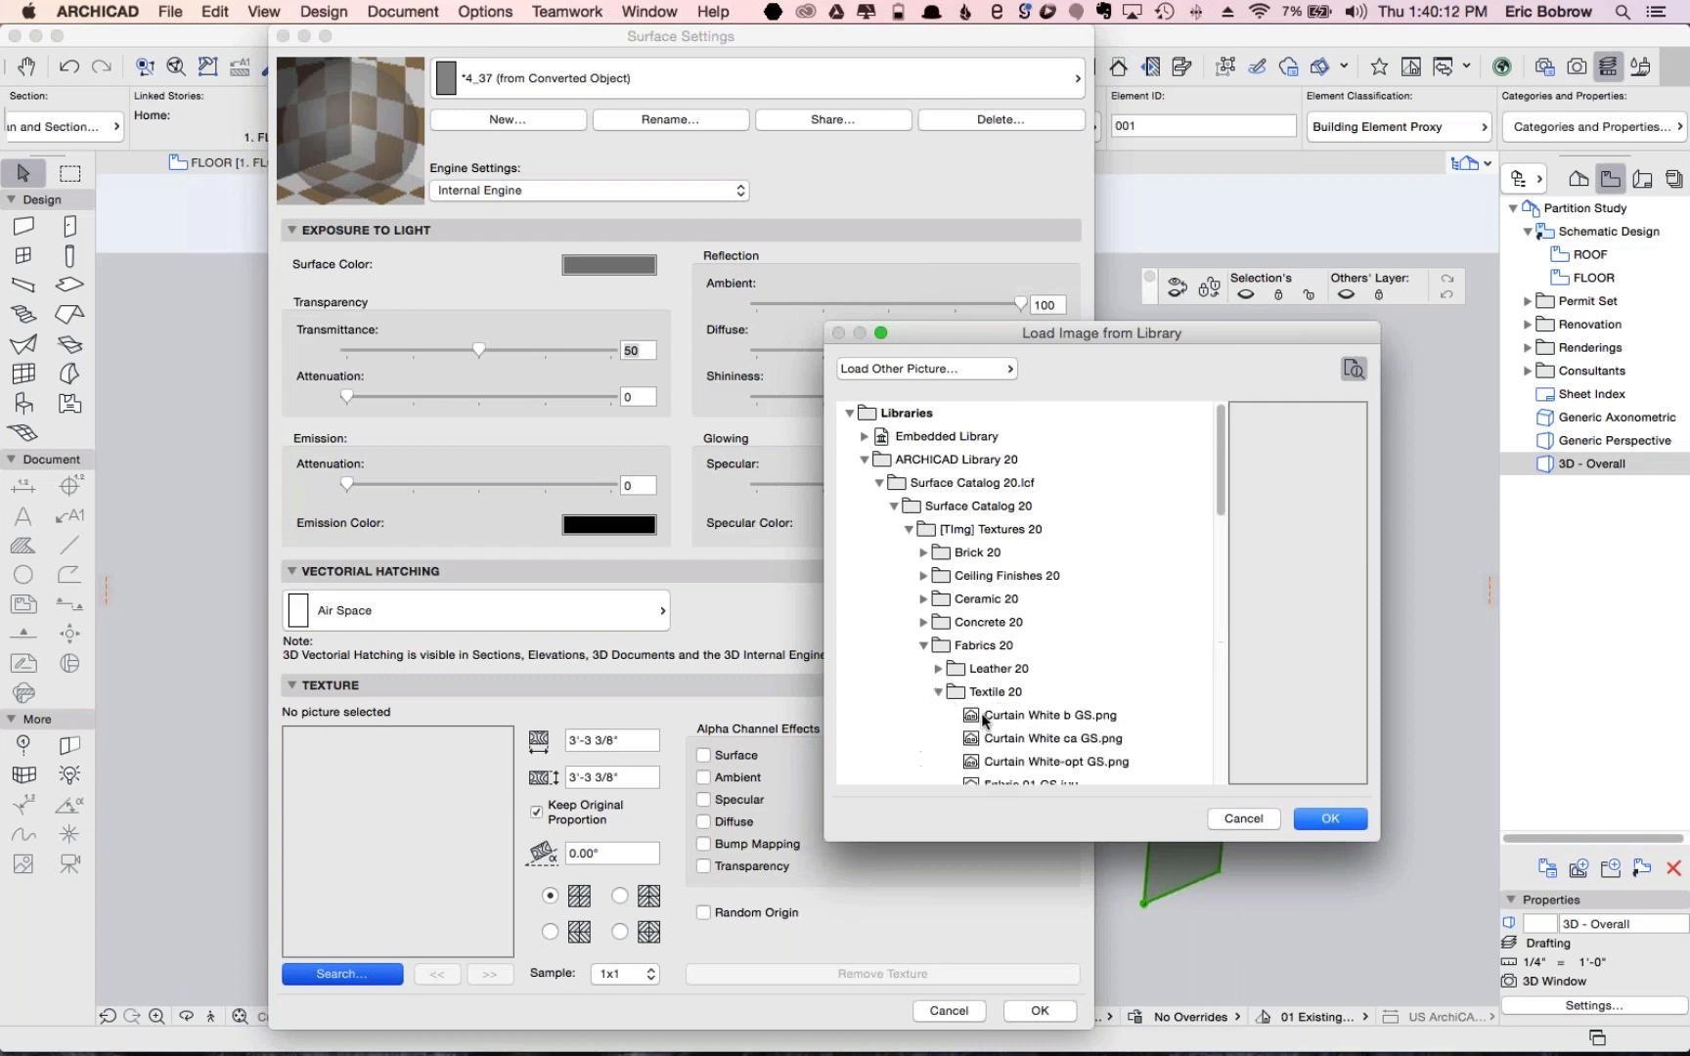
scroll(978, 719, down, 3)
click(971, 693)
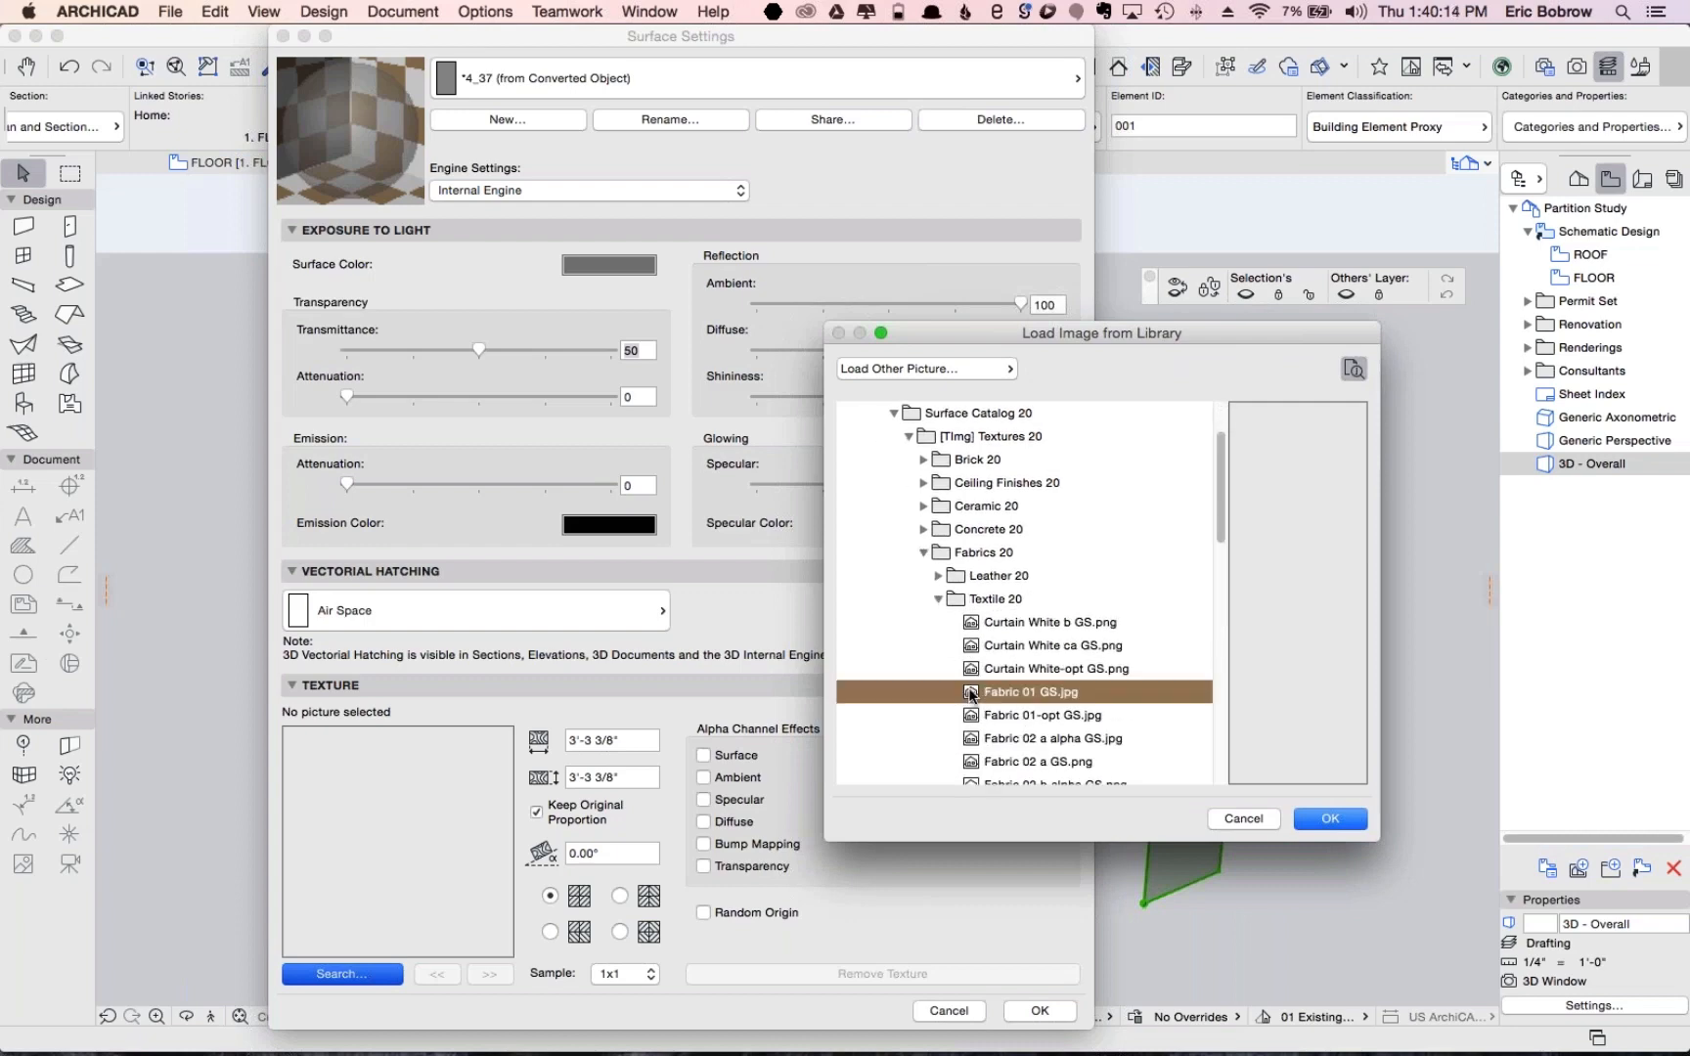
click(979, 741)
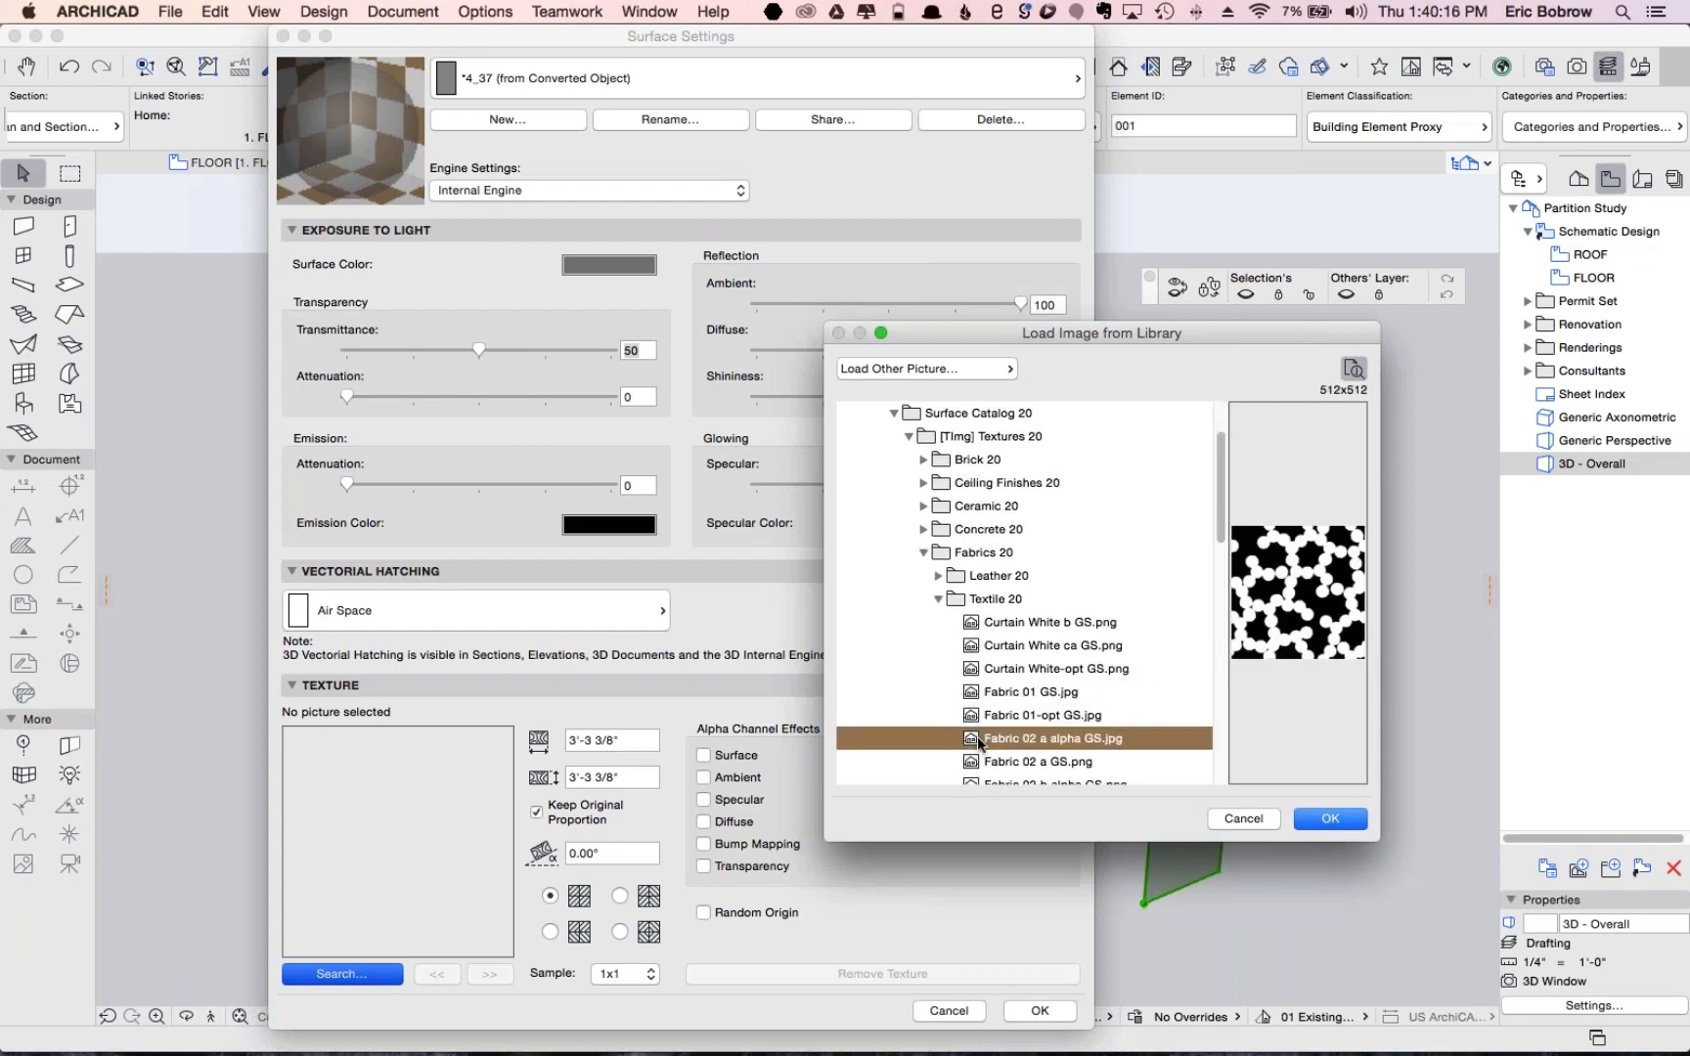
scroll(979, 740, down, 3)
click(975, 731)
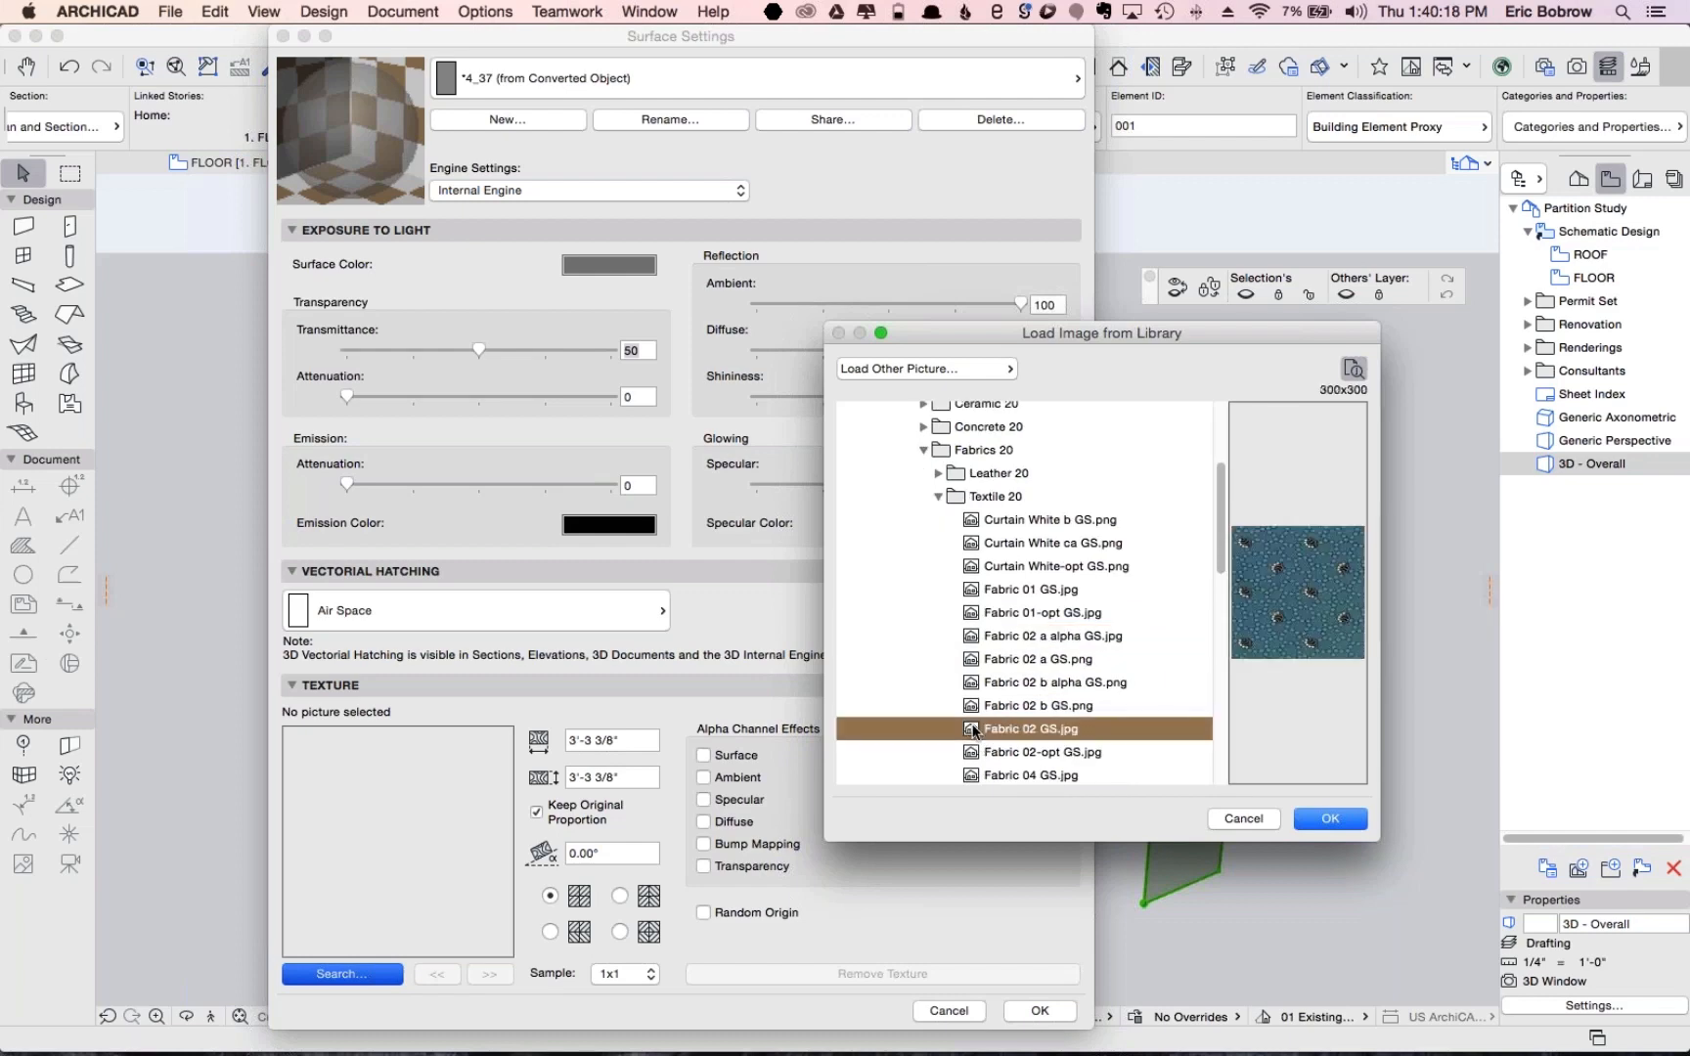
click(1330, 819)
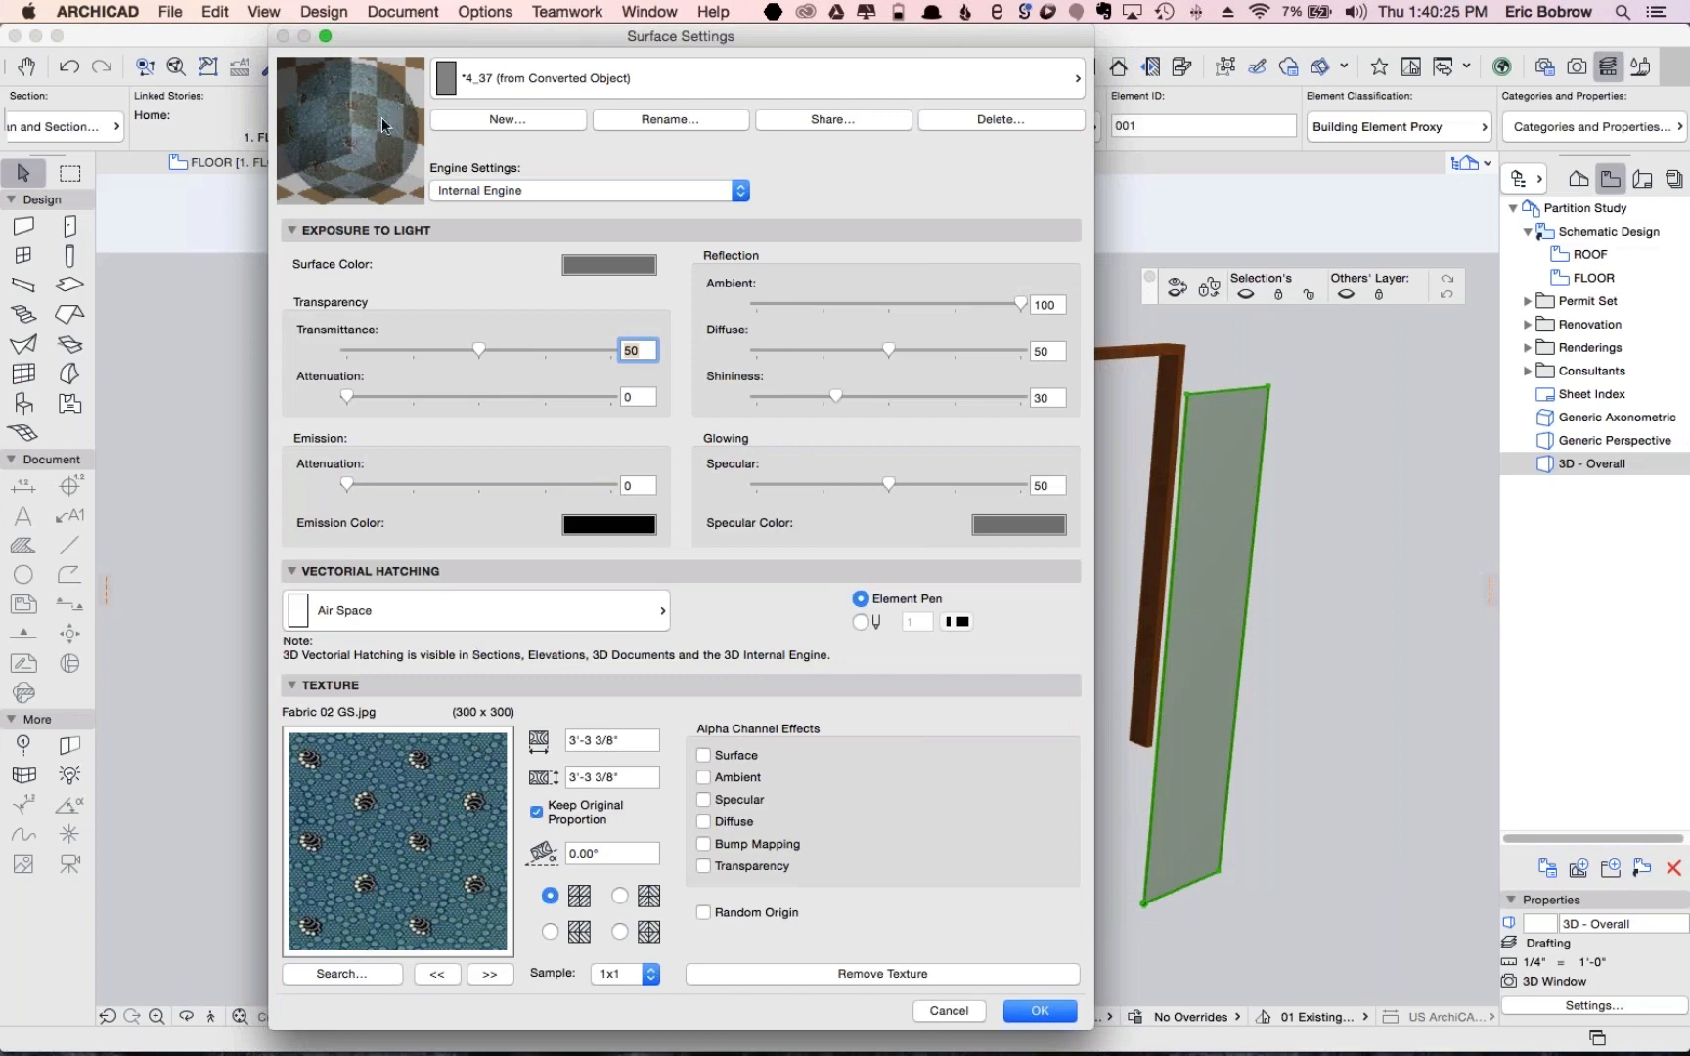
click(1034, 1005)
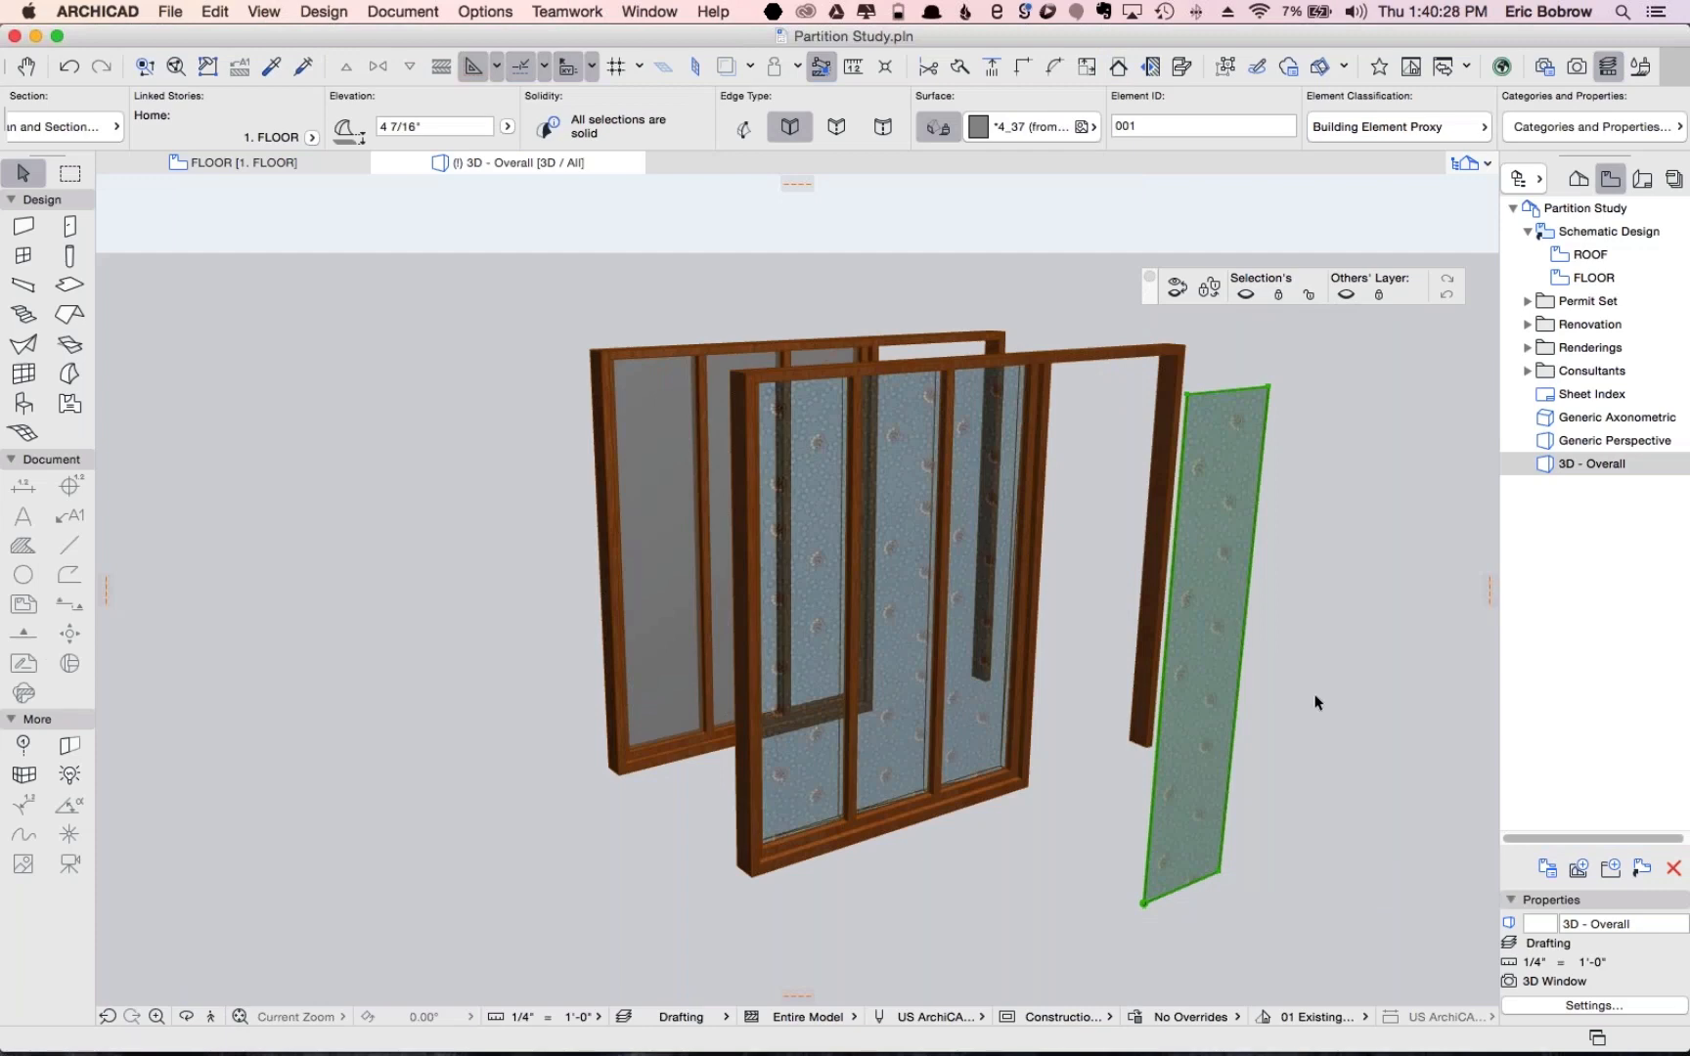
click(1316, 702)
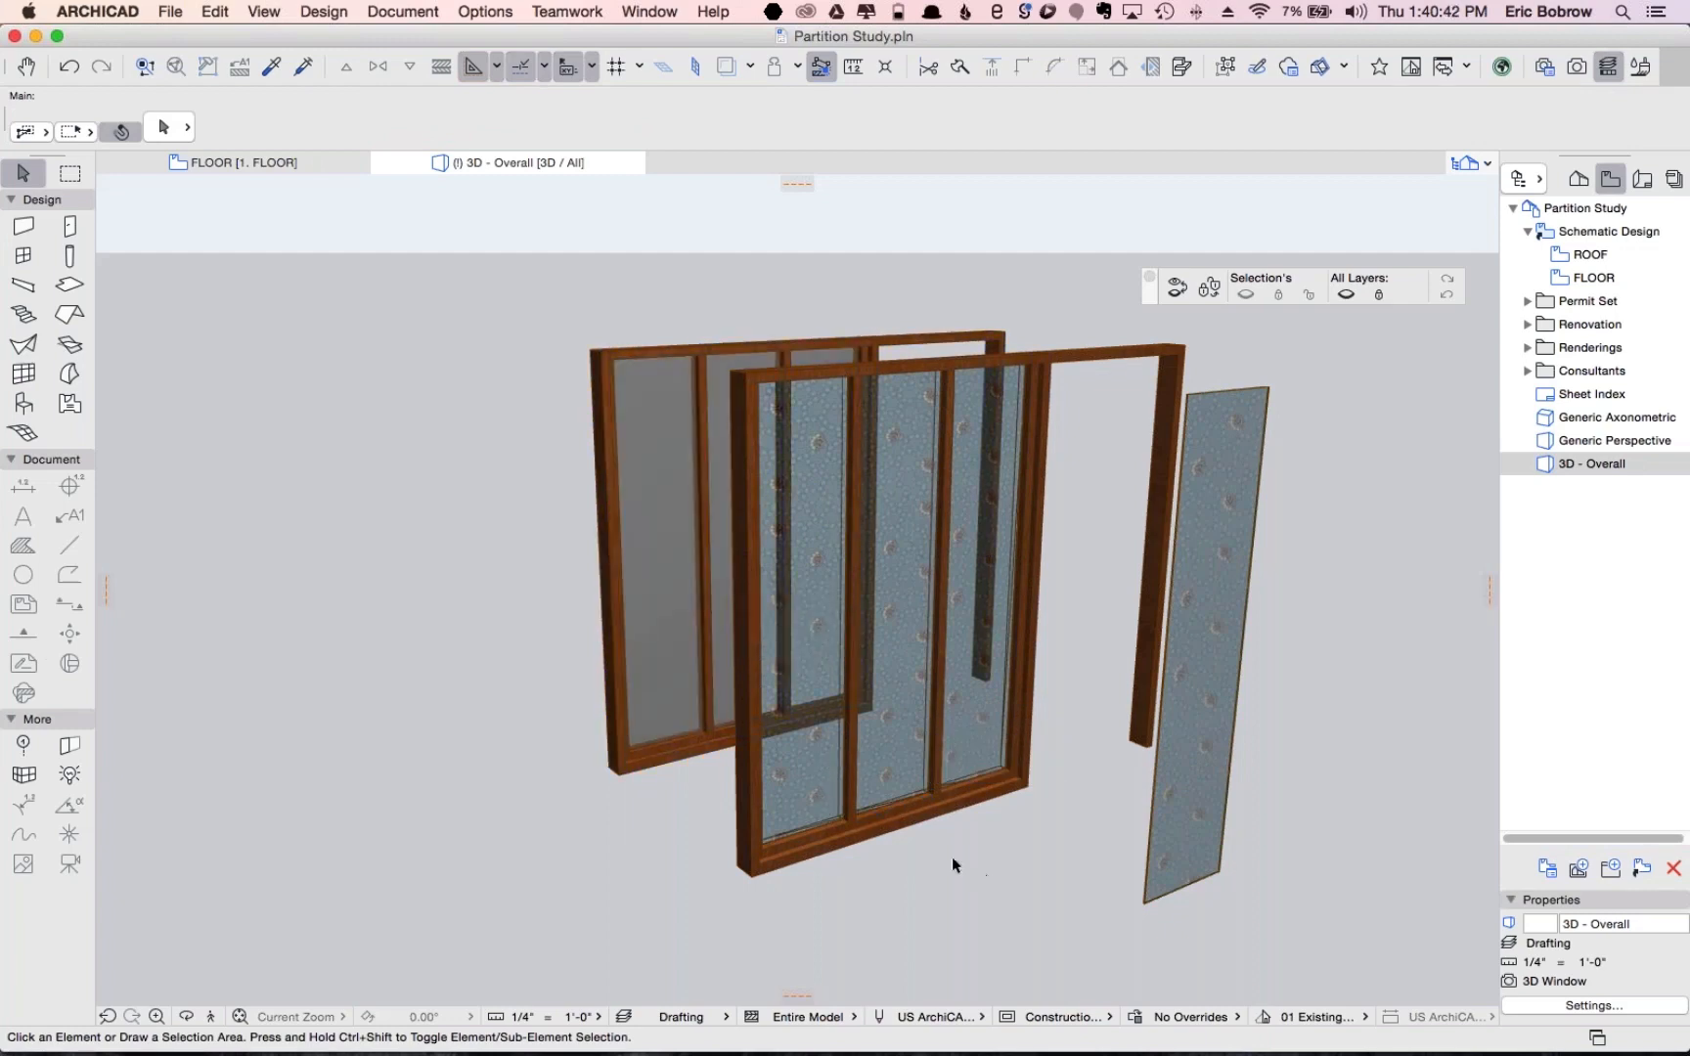
Examine the fabric texture on the screen's panels up close and select the freestanding glass panel morph
scroll(747, 763, up, 10)
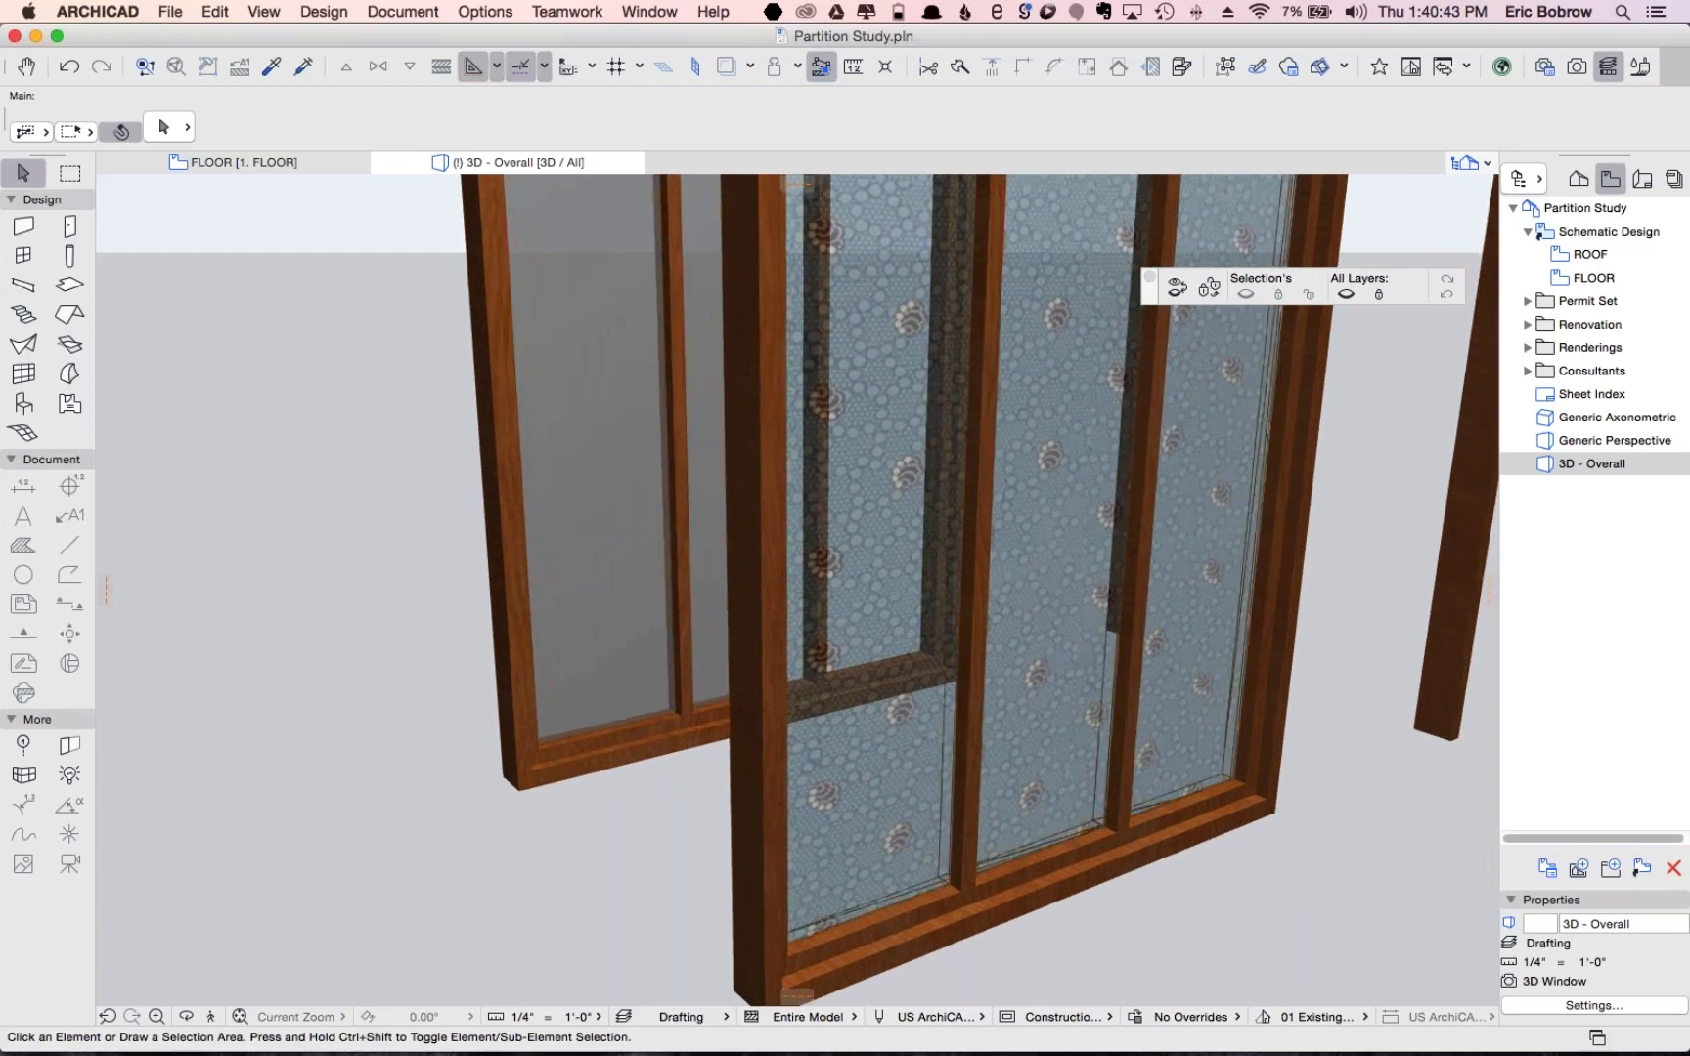
scroll(717, 653, down, 10)
scroll(717, 652, up, 5)
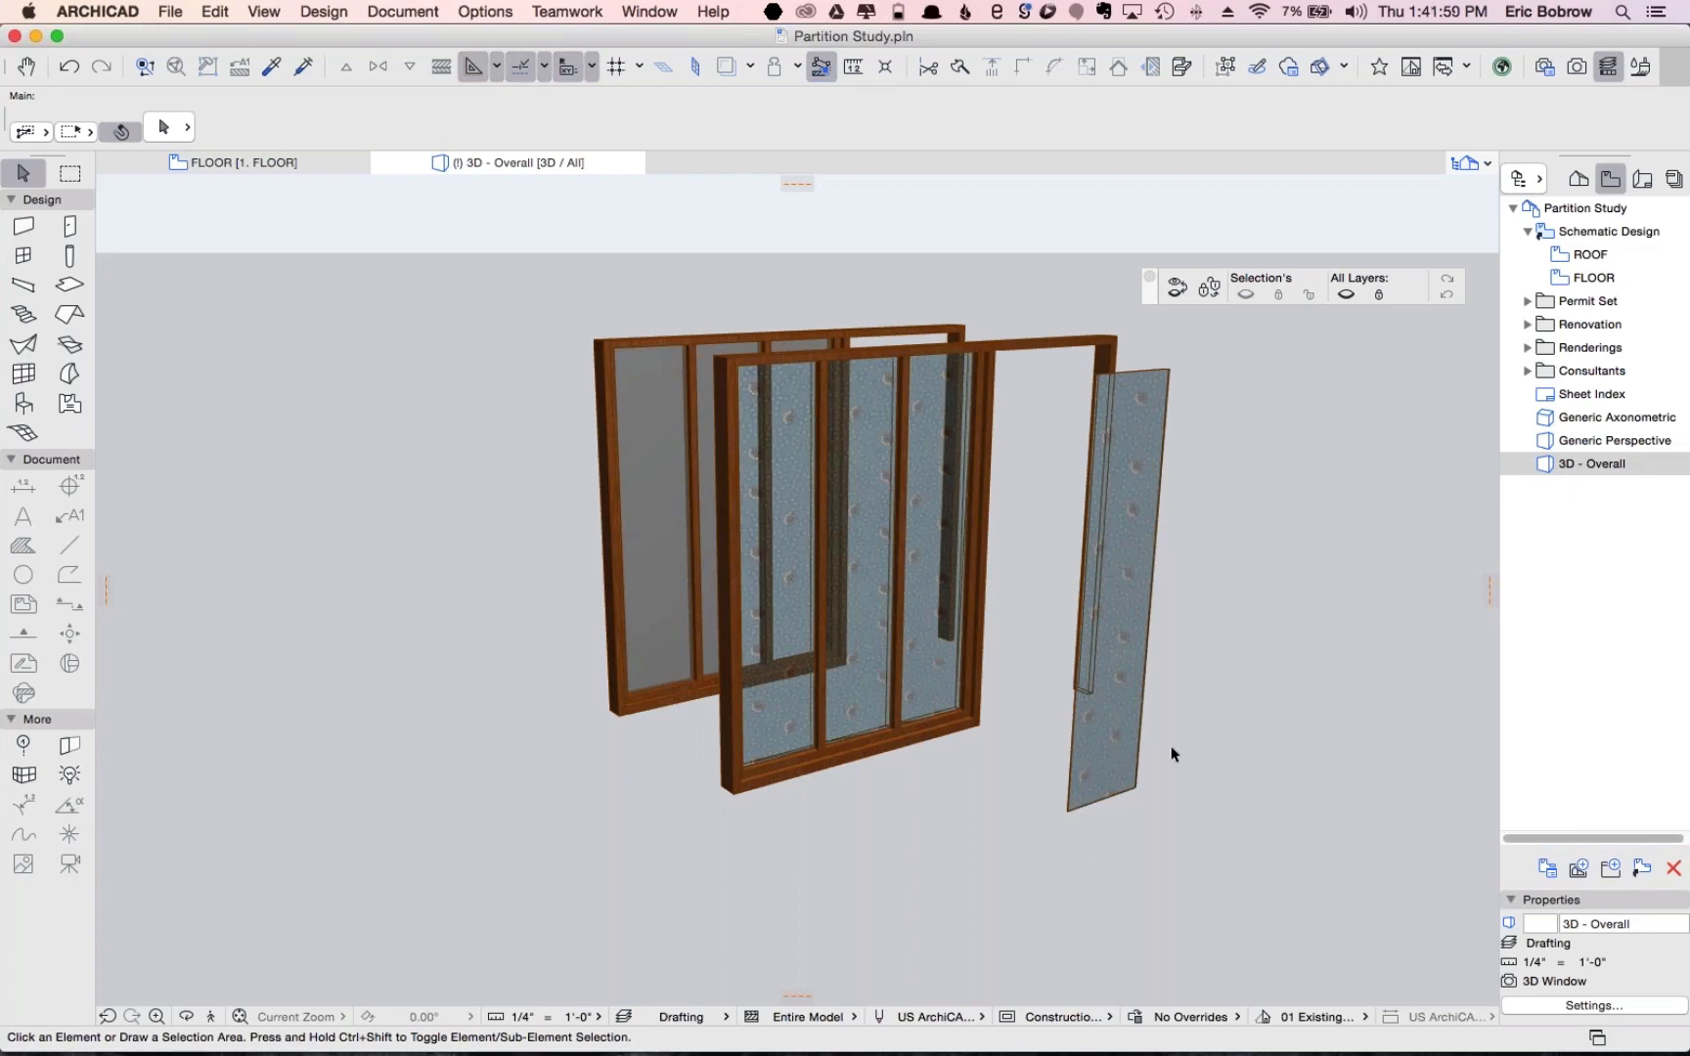
scroll(1172, 754, up, 5)
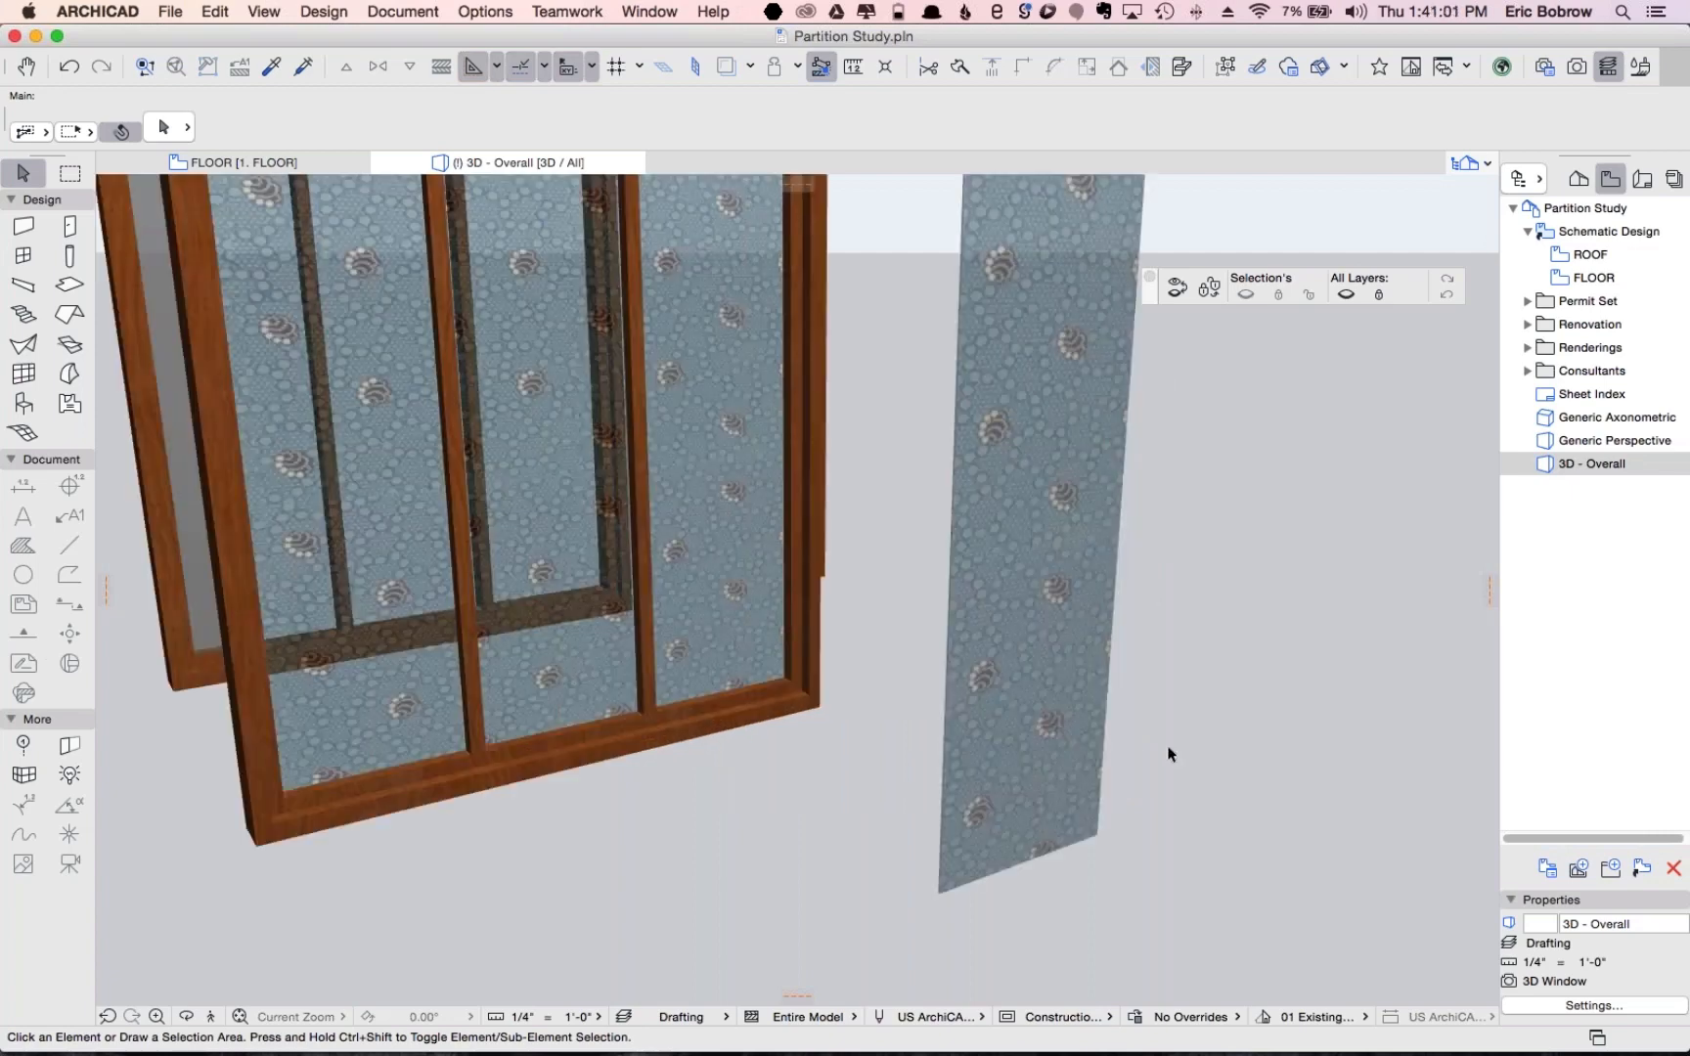
scroll(1171, 754, down, 2)
click(1071, 874)
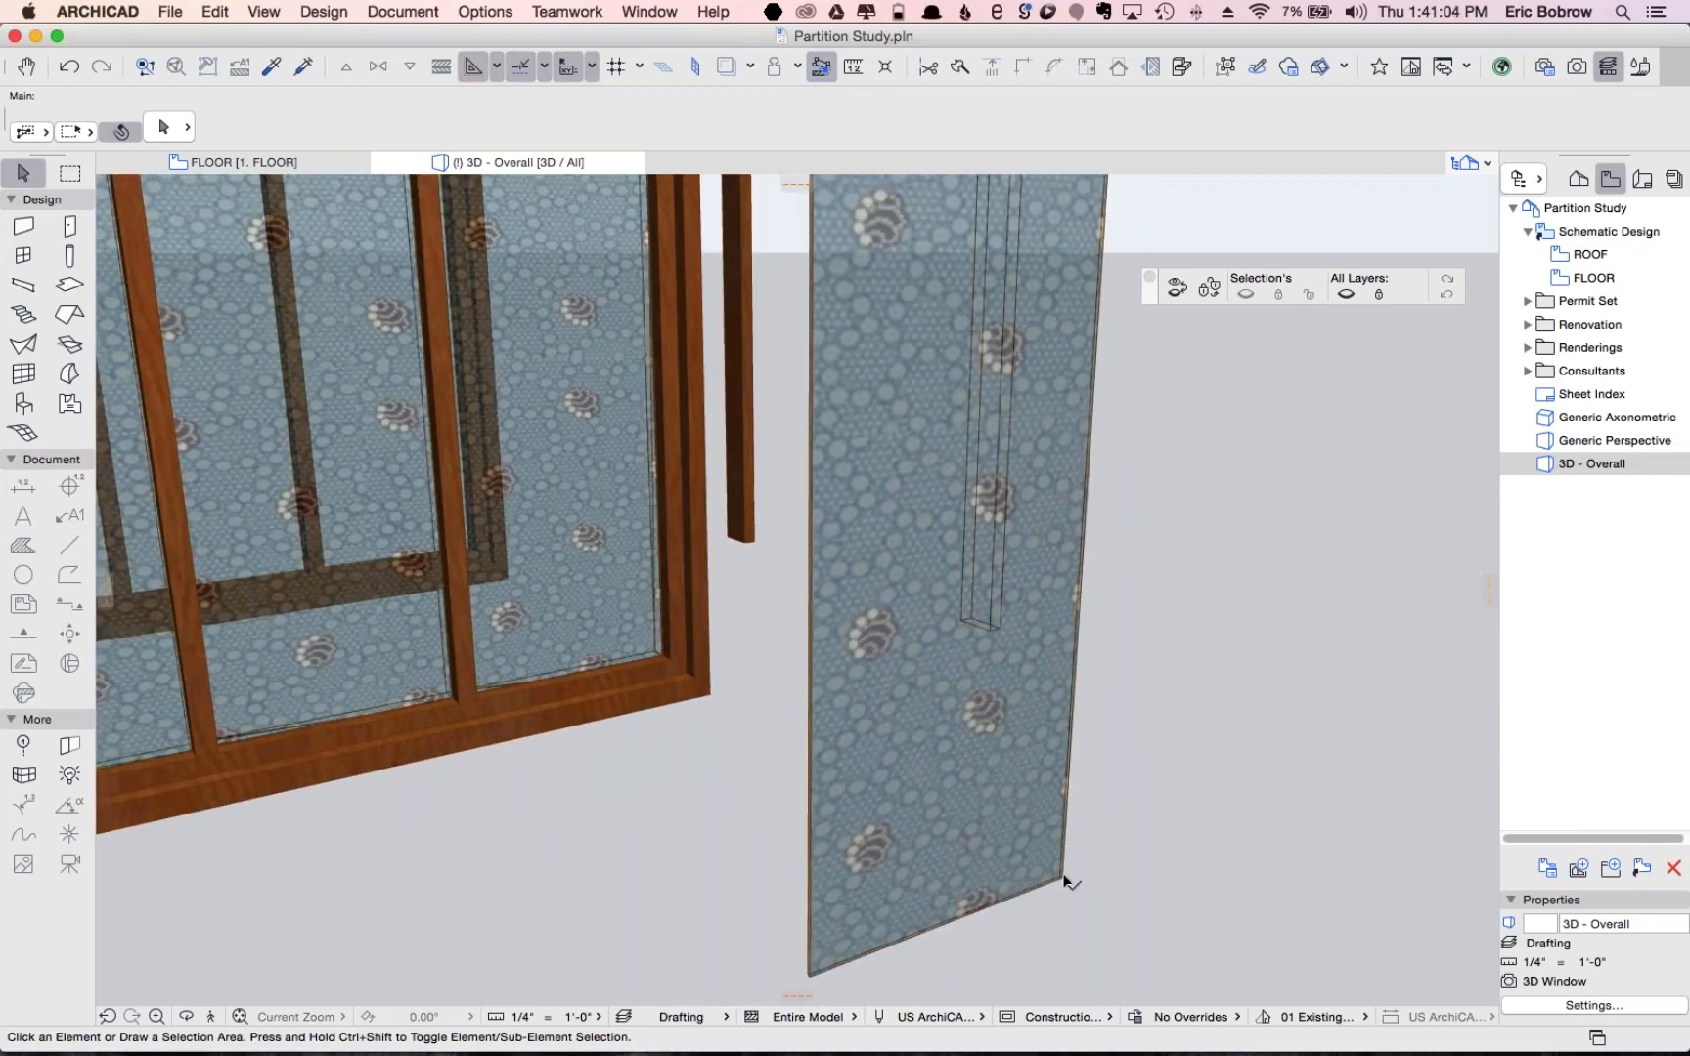
Try moving the freestanding panel straight up about 4 1/2" from its lower-left corner, and undo the move
click(810, 975)
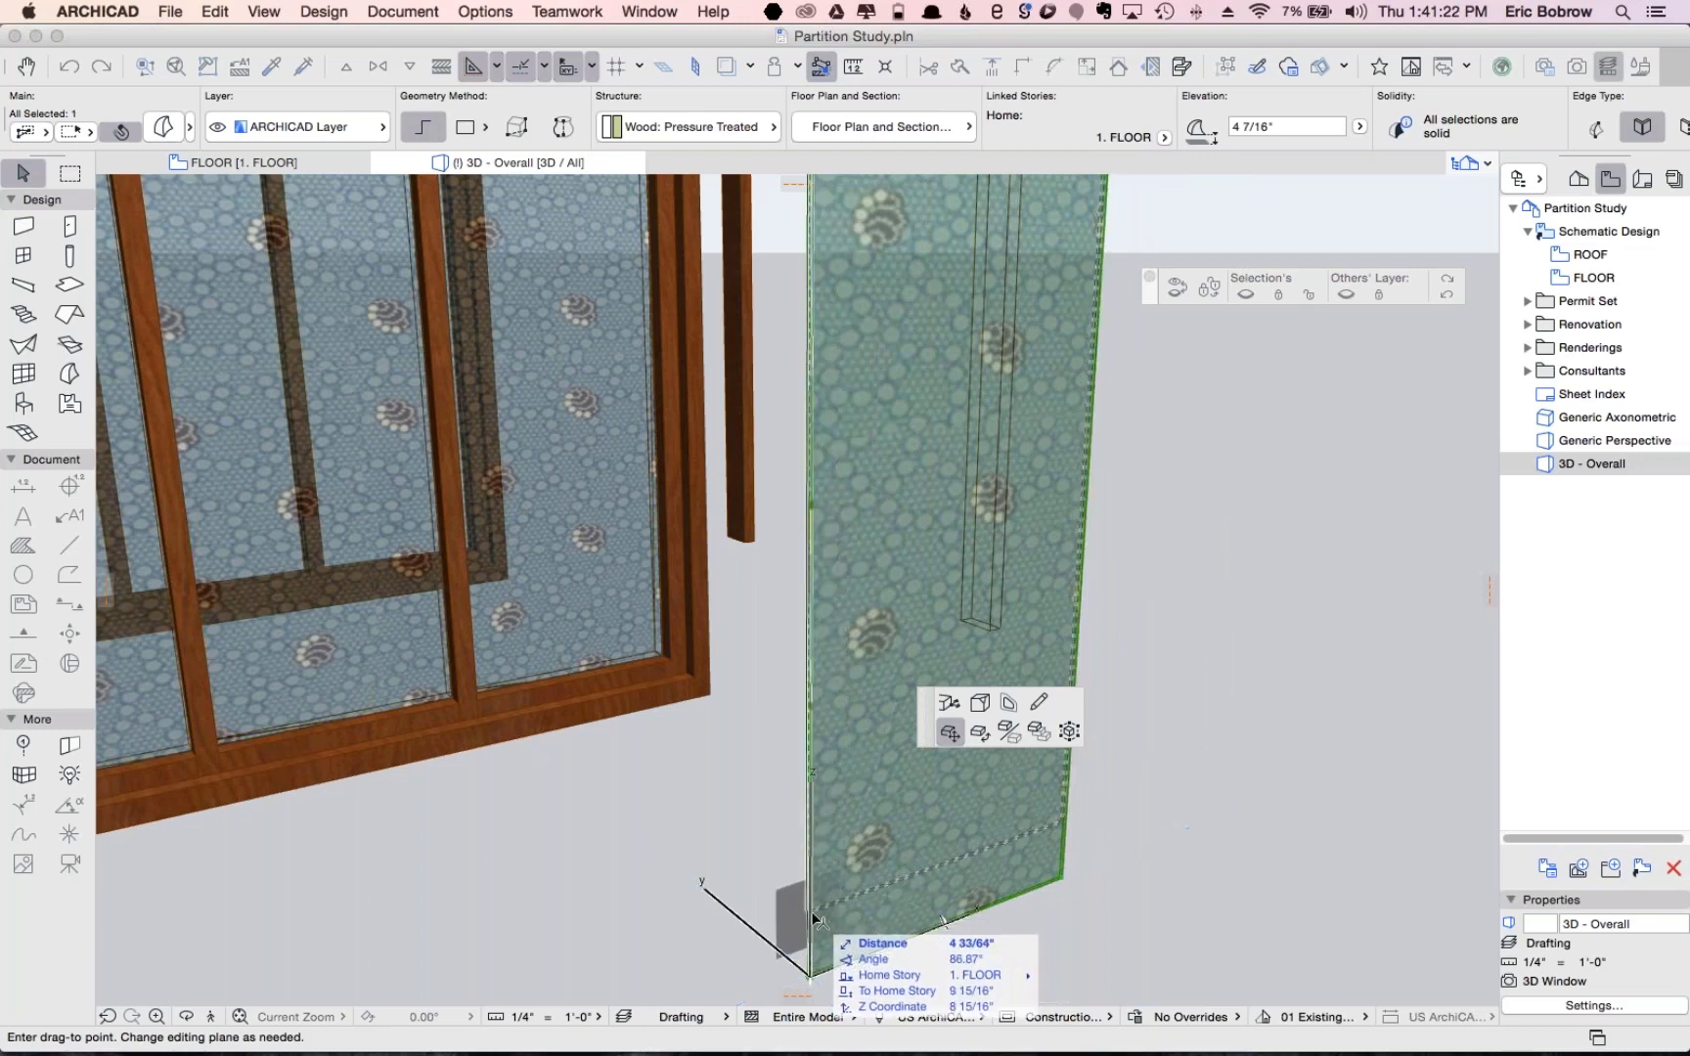
click(942, 920)
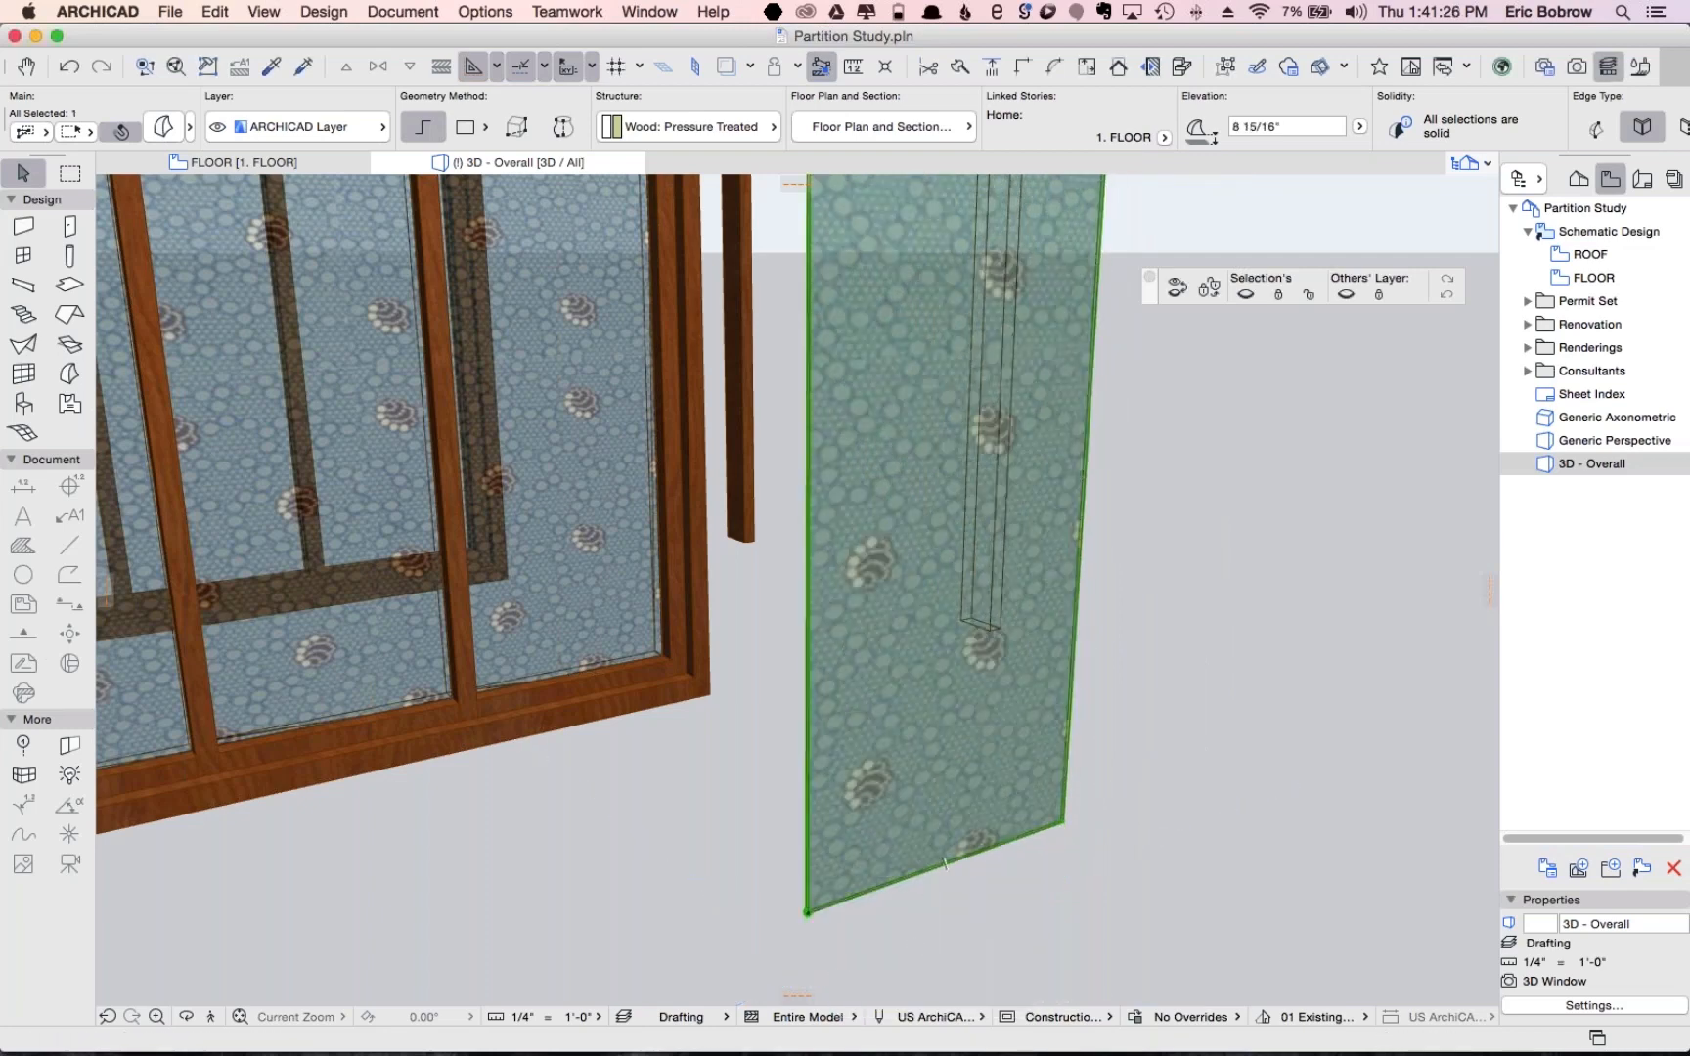
key(super+z)
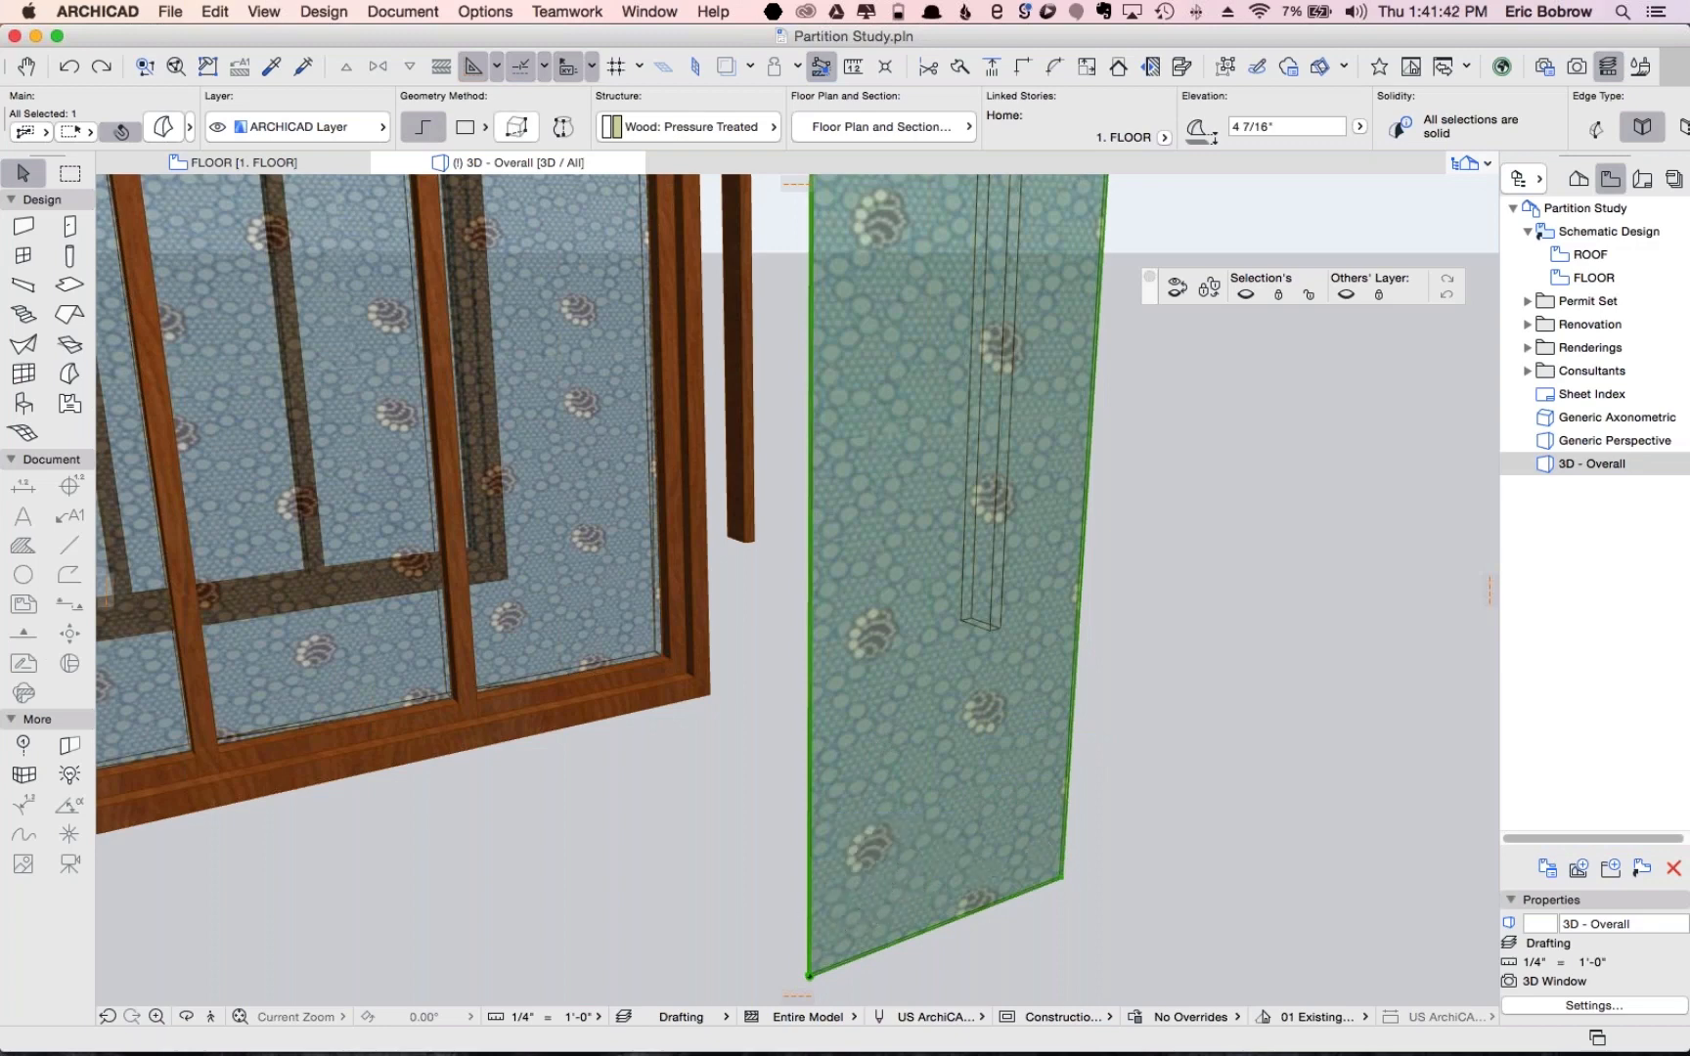
Set the freestanding panel's 3D texture origin at a point on the lower part of its face, and deselect the panel
click(334, 13)
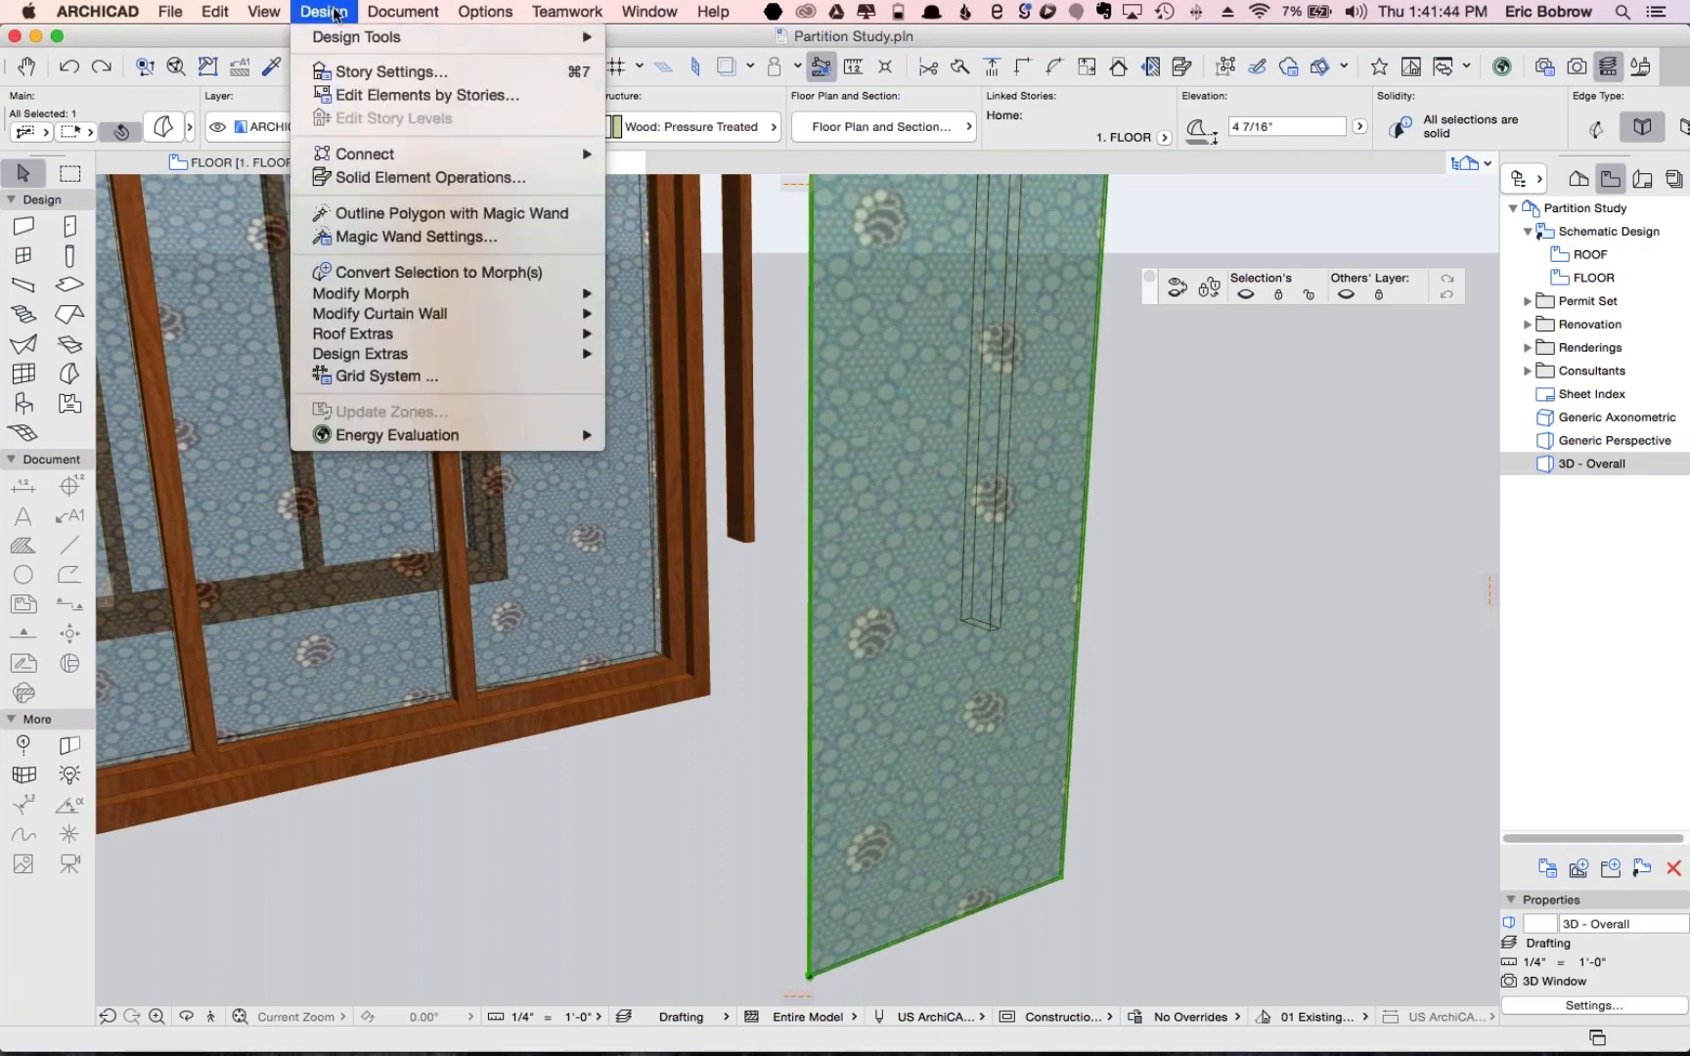
mouse_move(426, 12)
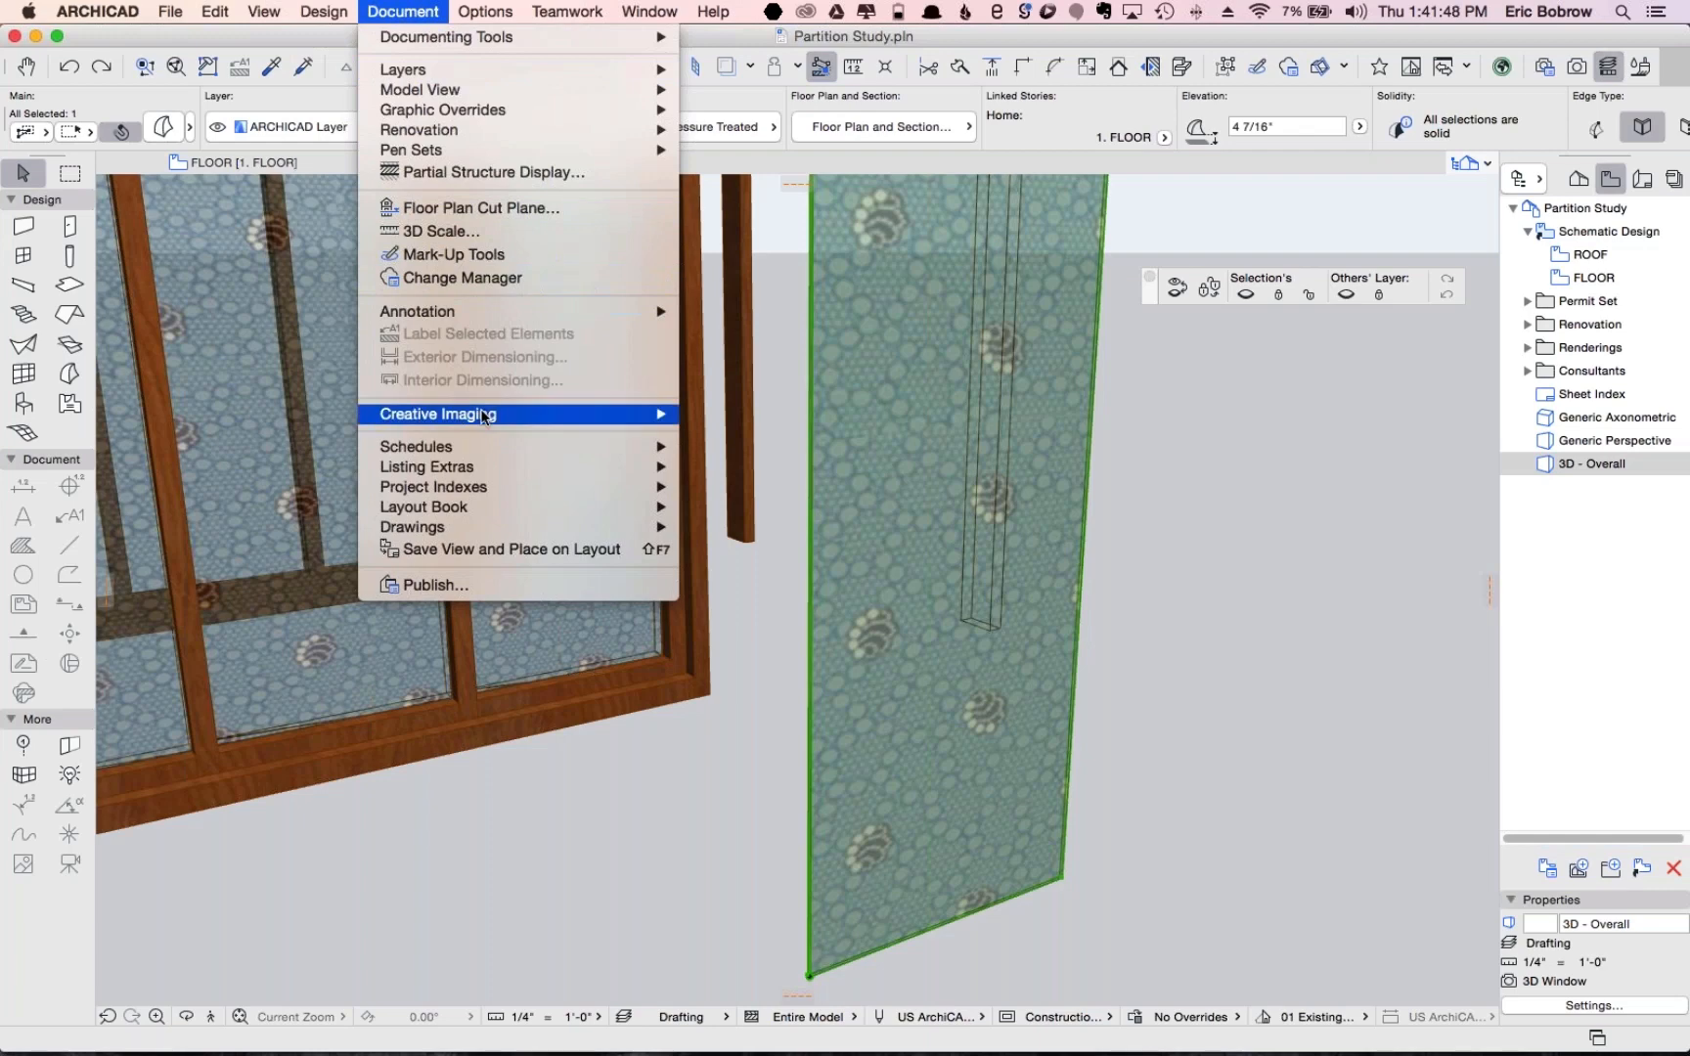
mouse_move(484, 416)
mouse_move(797, 568)
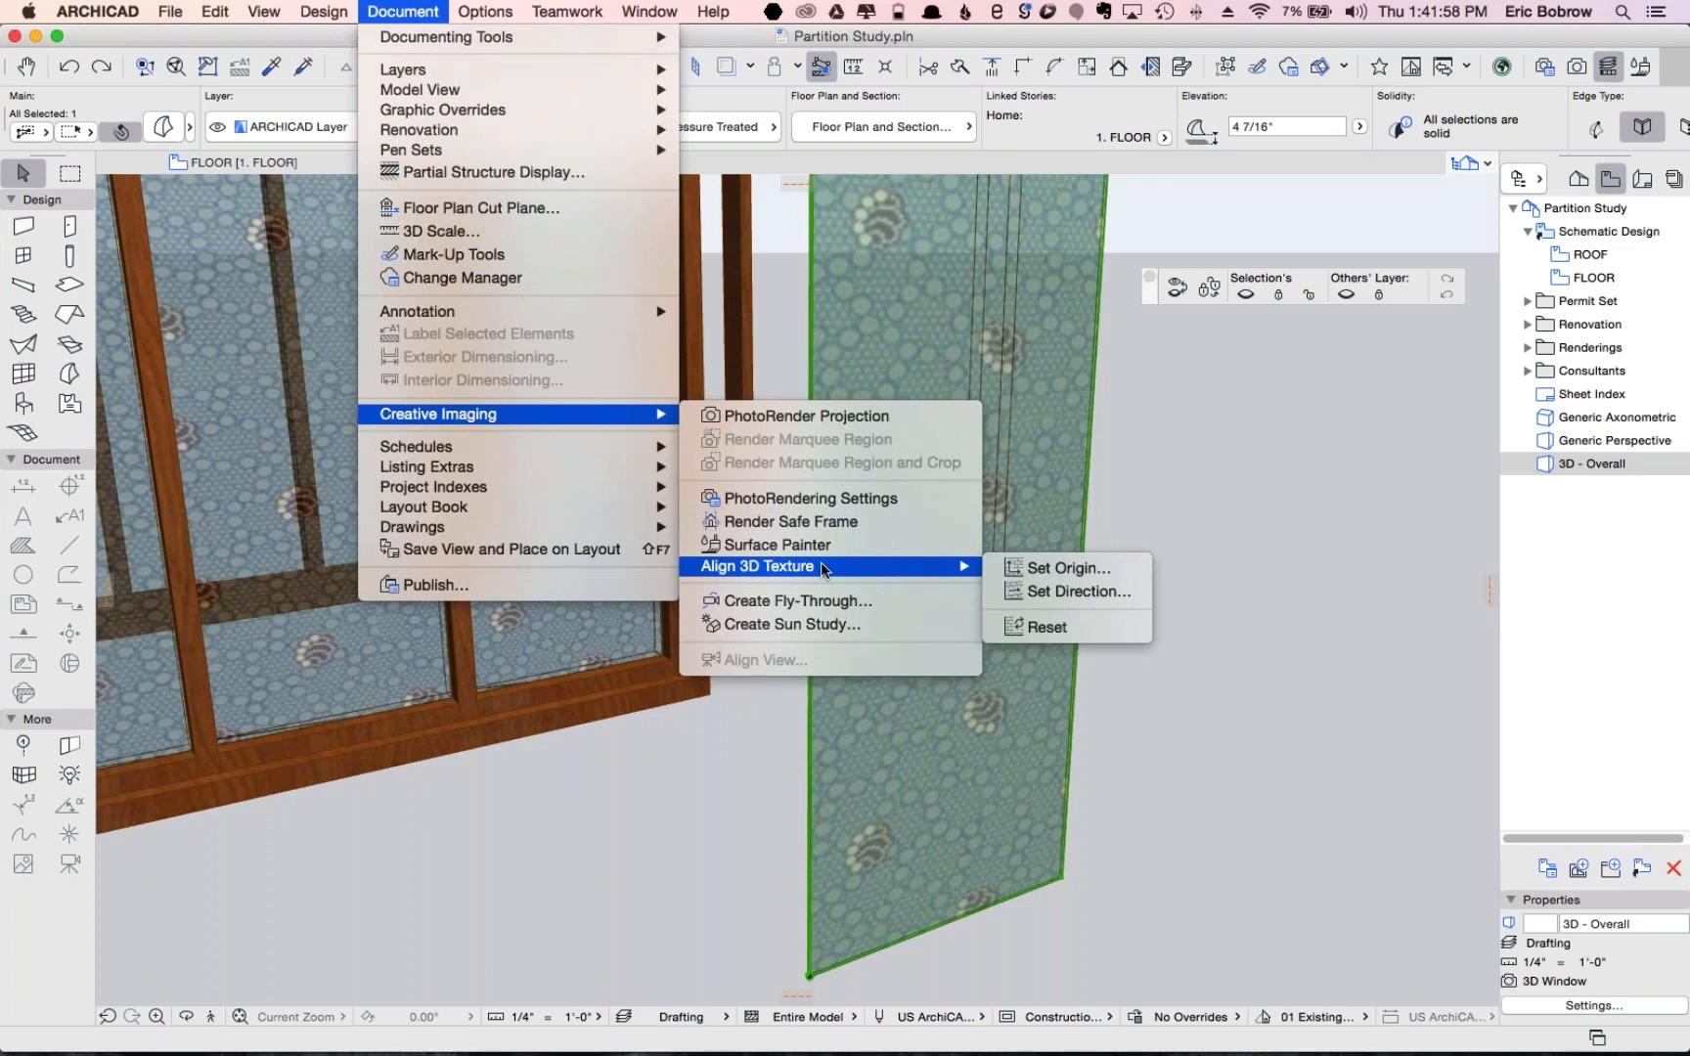
click(1037, 568)
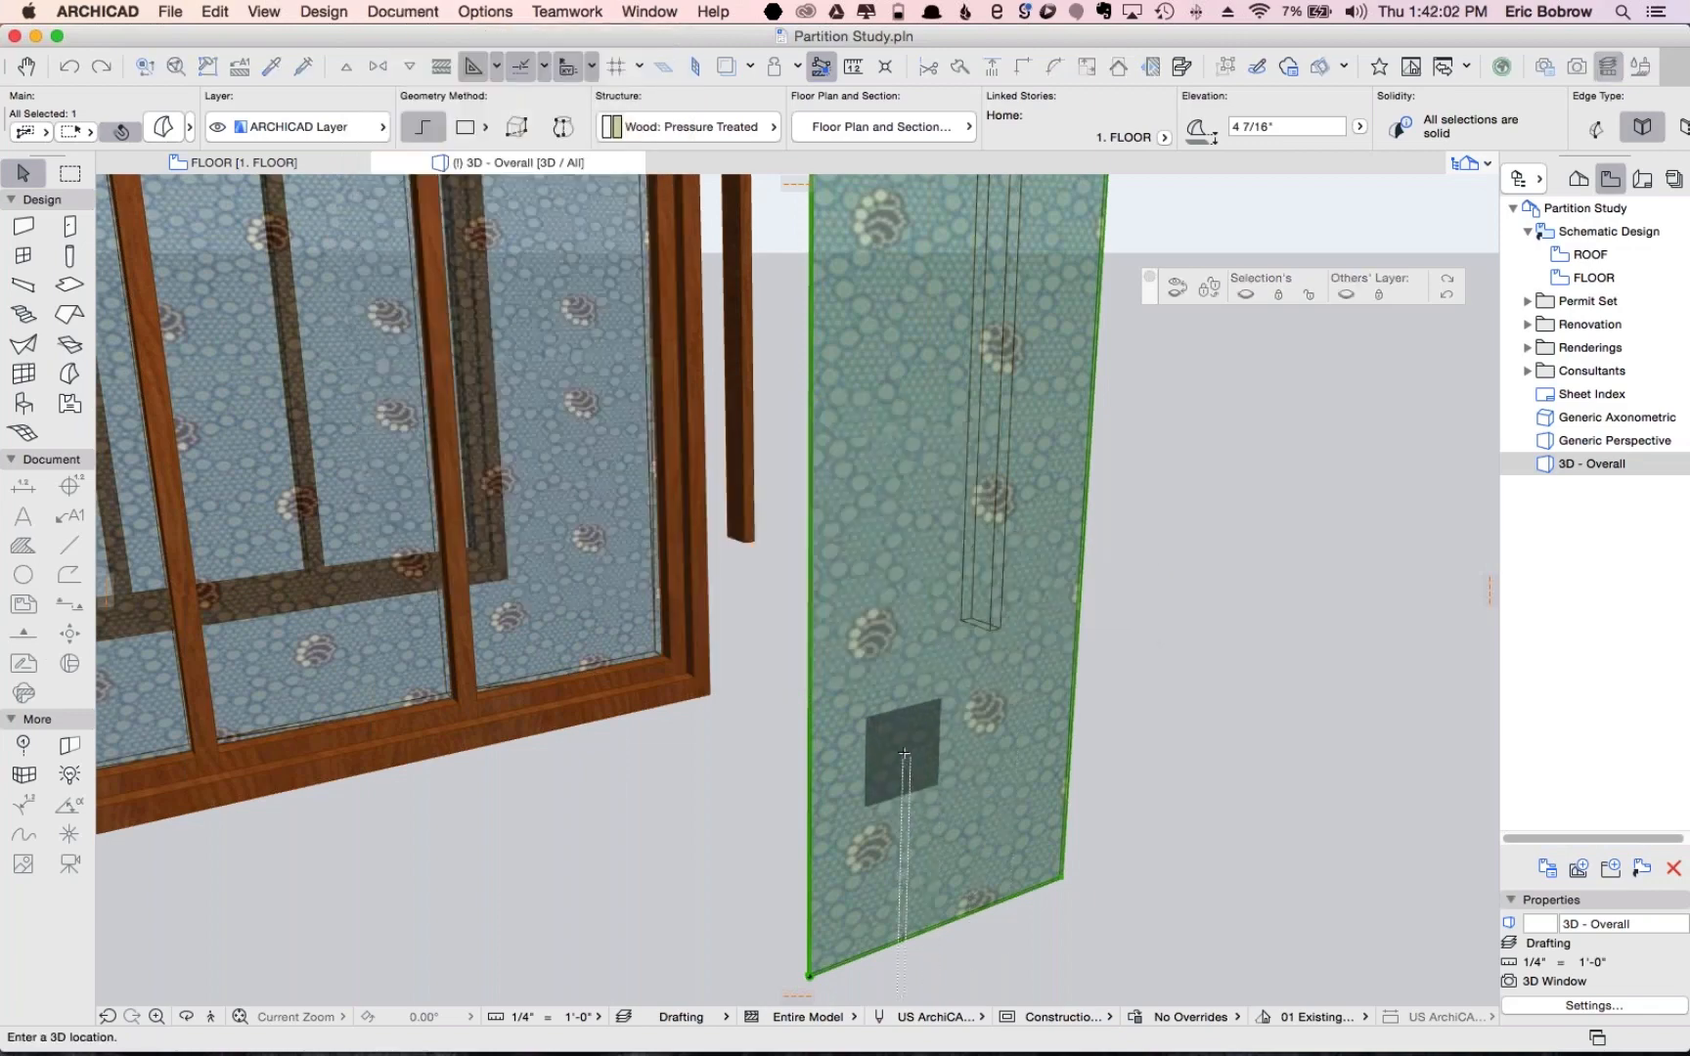
click(903, 743)
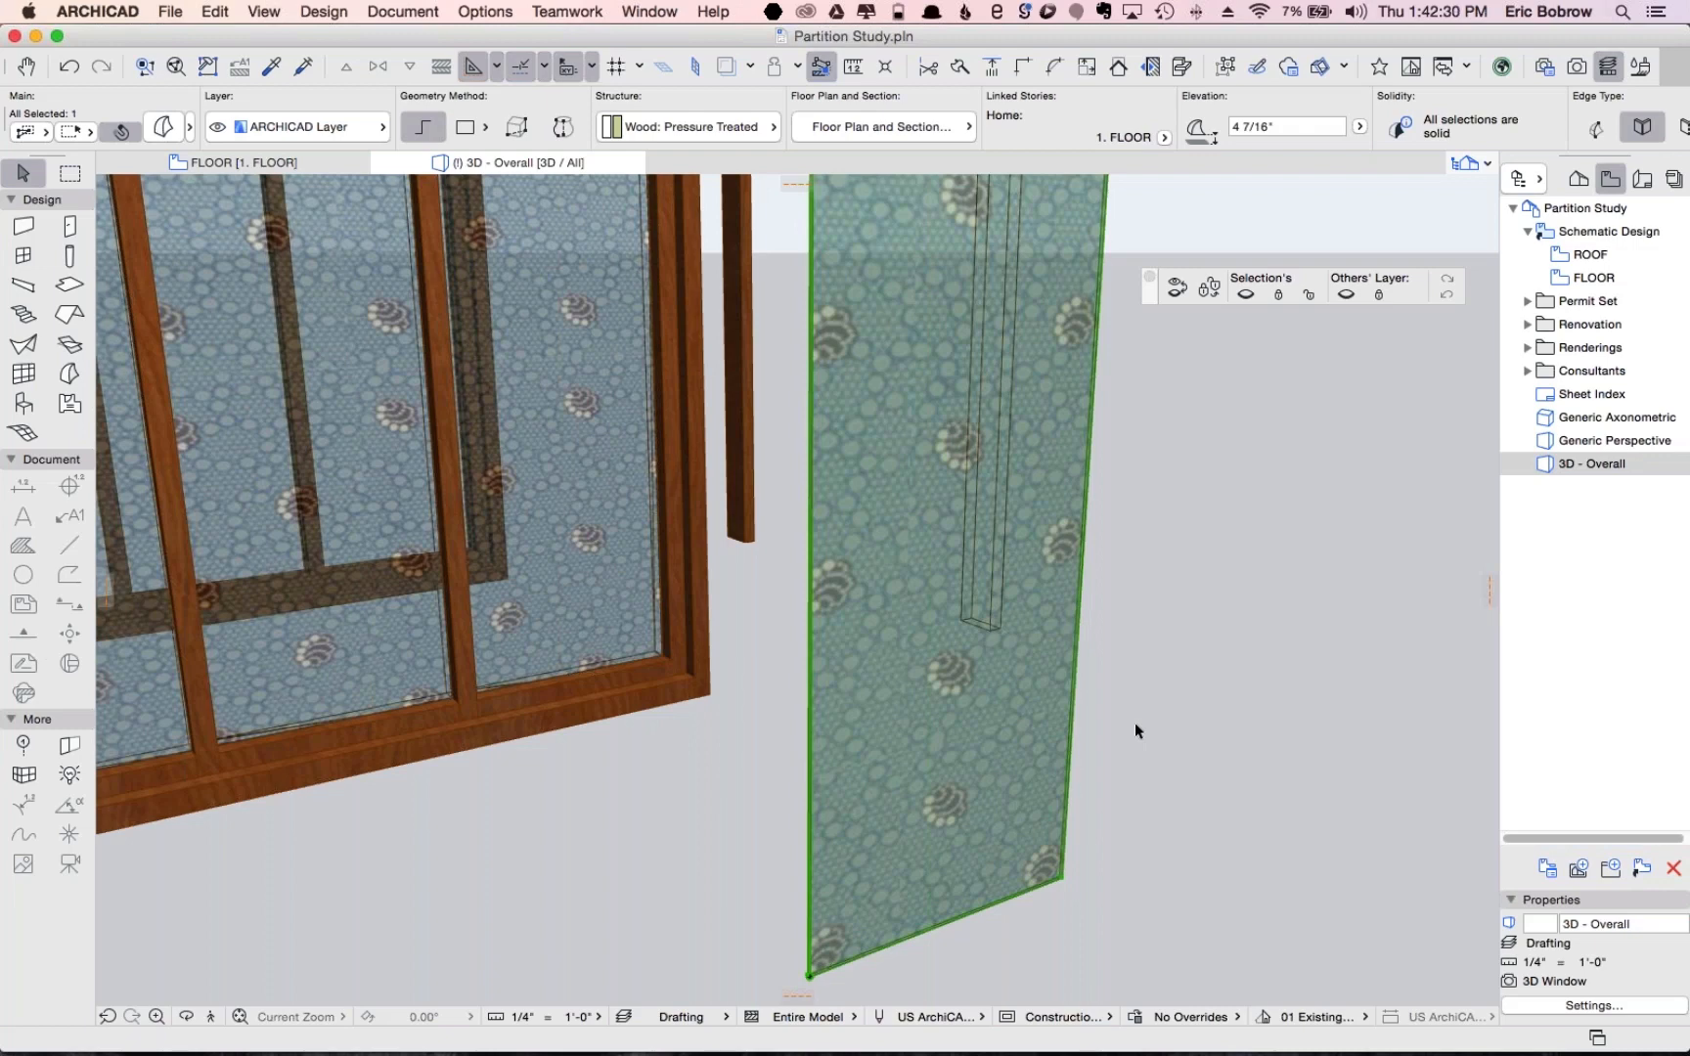
scroll(1136, 720, down, 5)
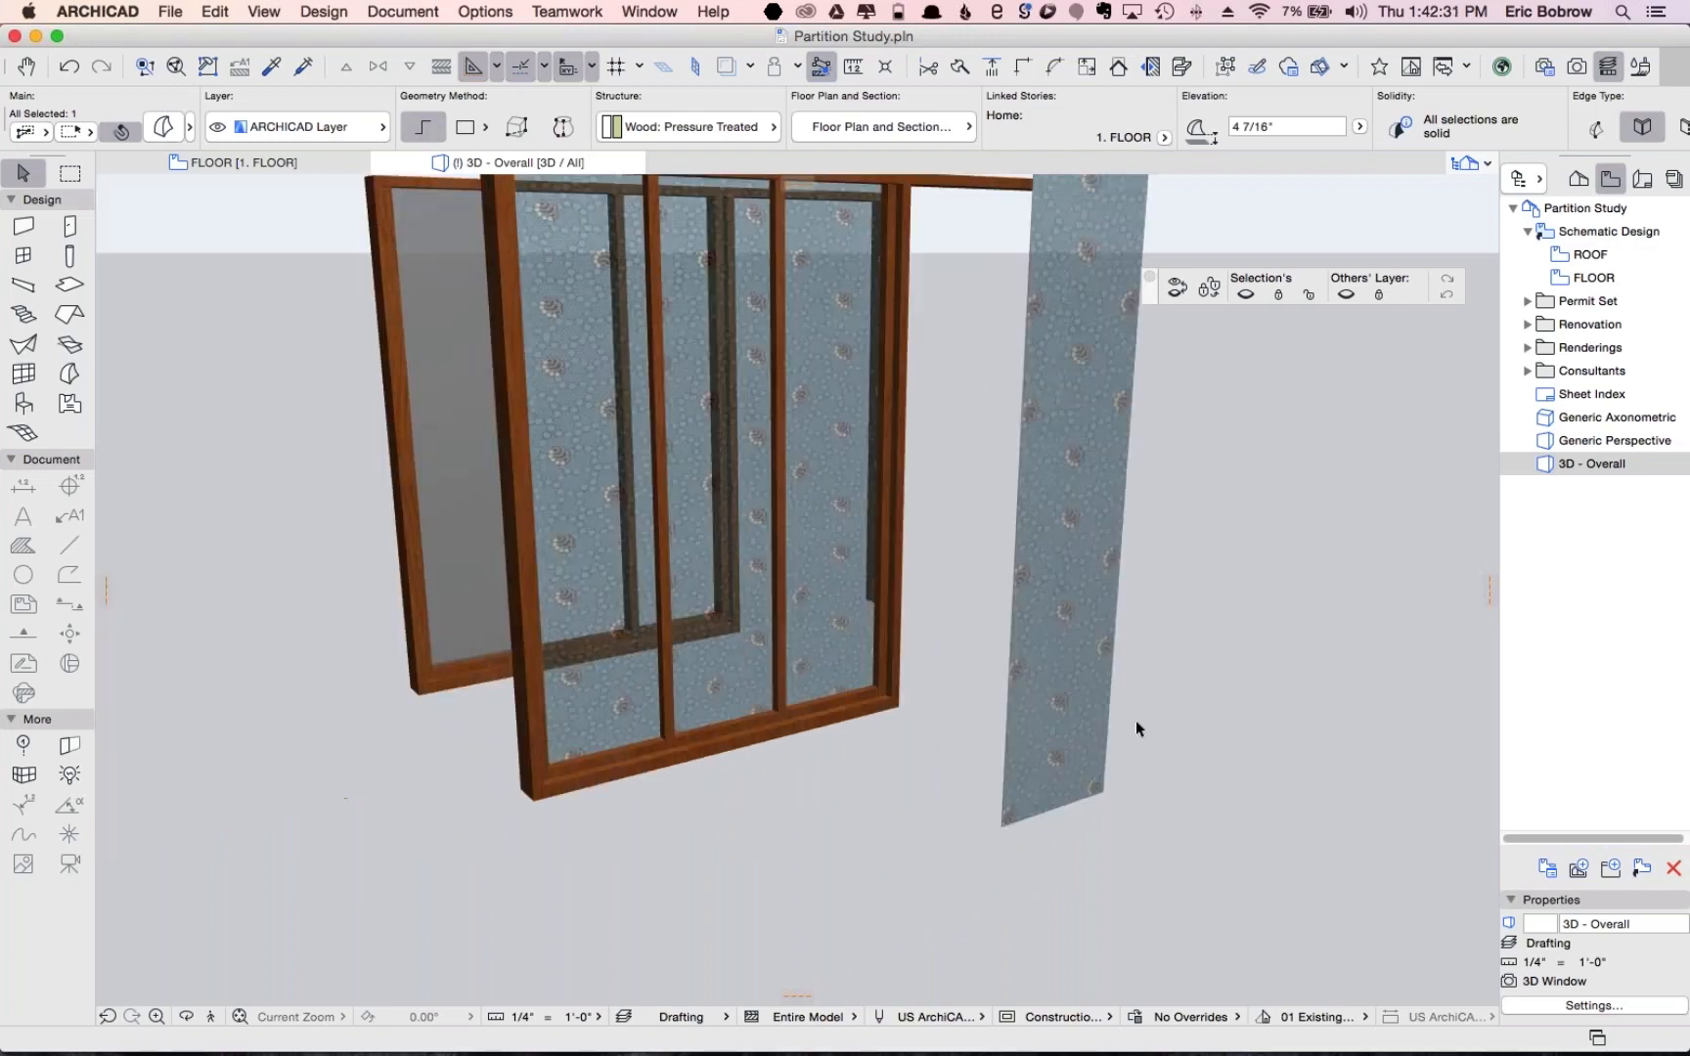
middle_drag(1188, 711, 1138, 788)
key(Escape)
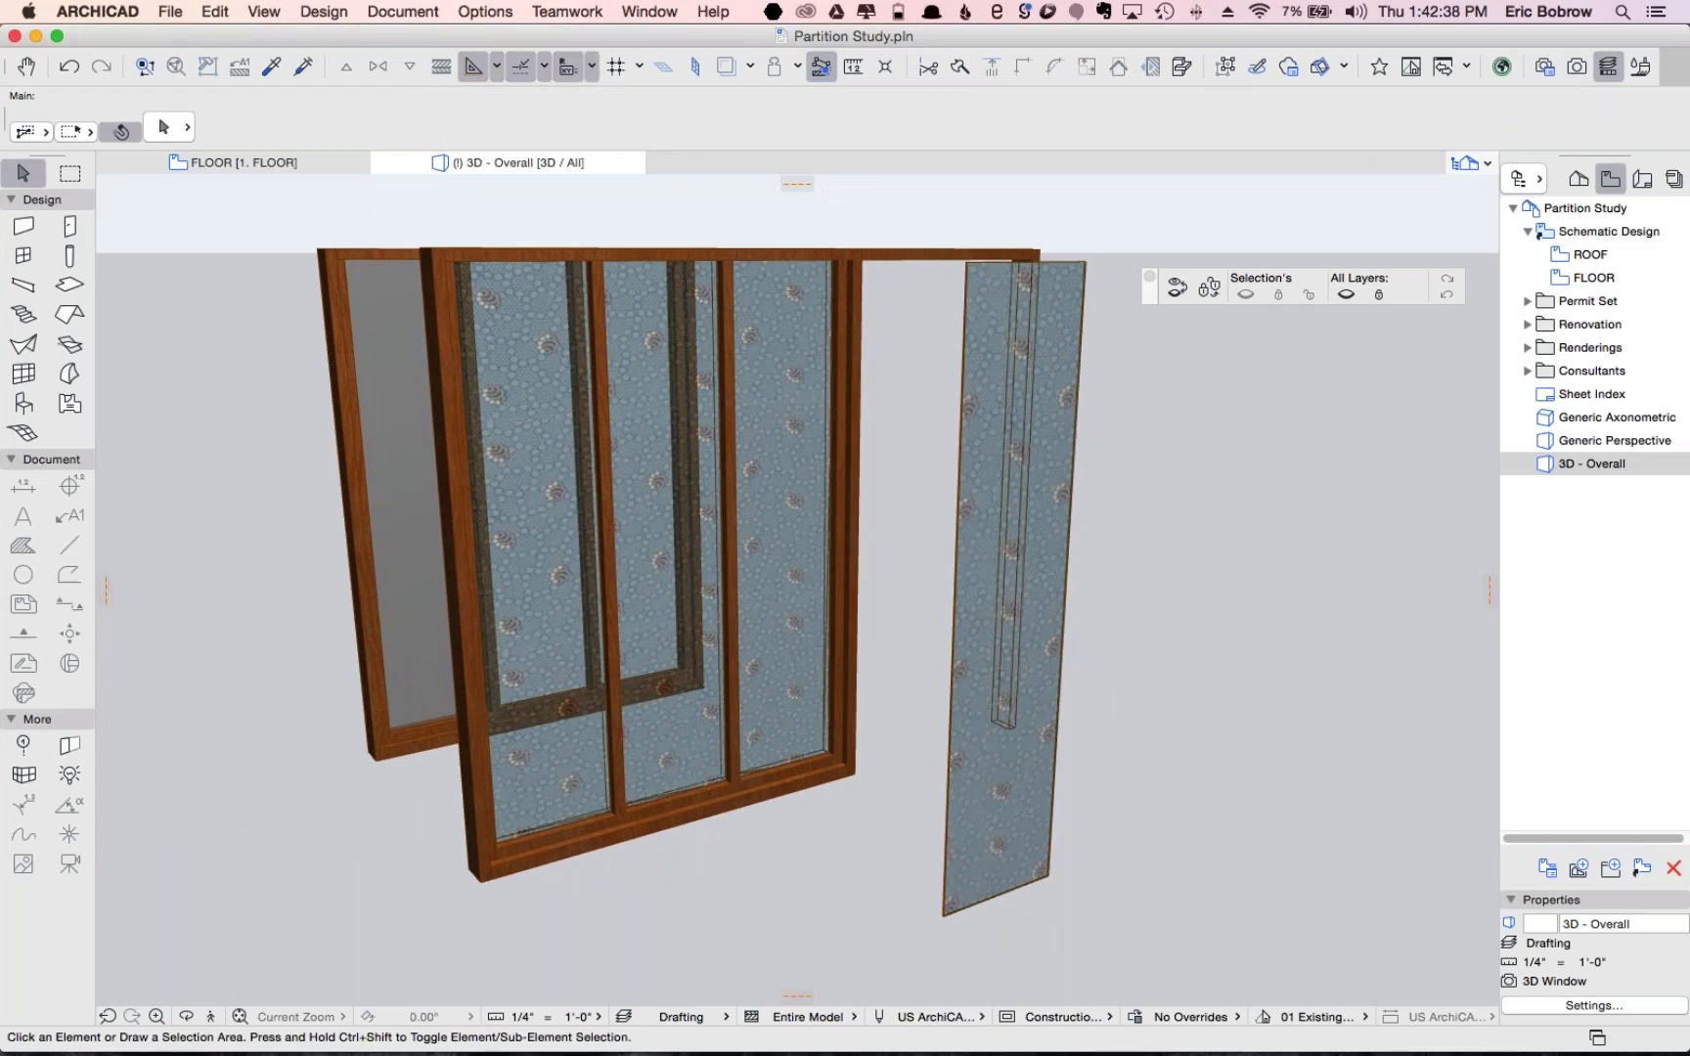
Switch to Finder and bring its Downloads window into view over the model
key(super+Tab)
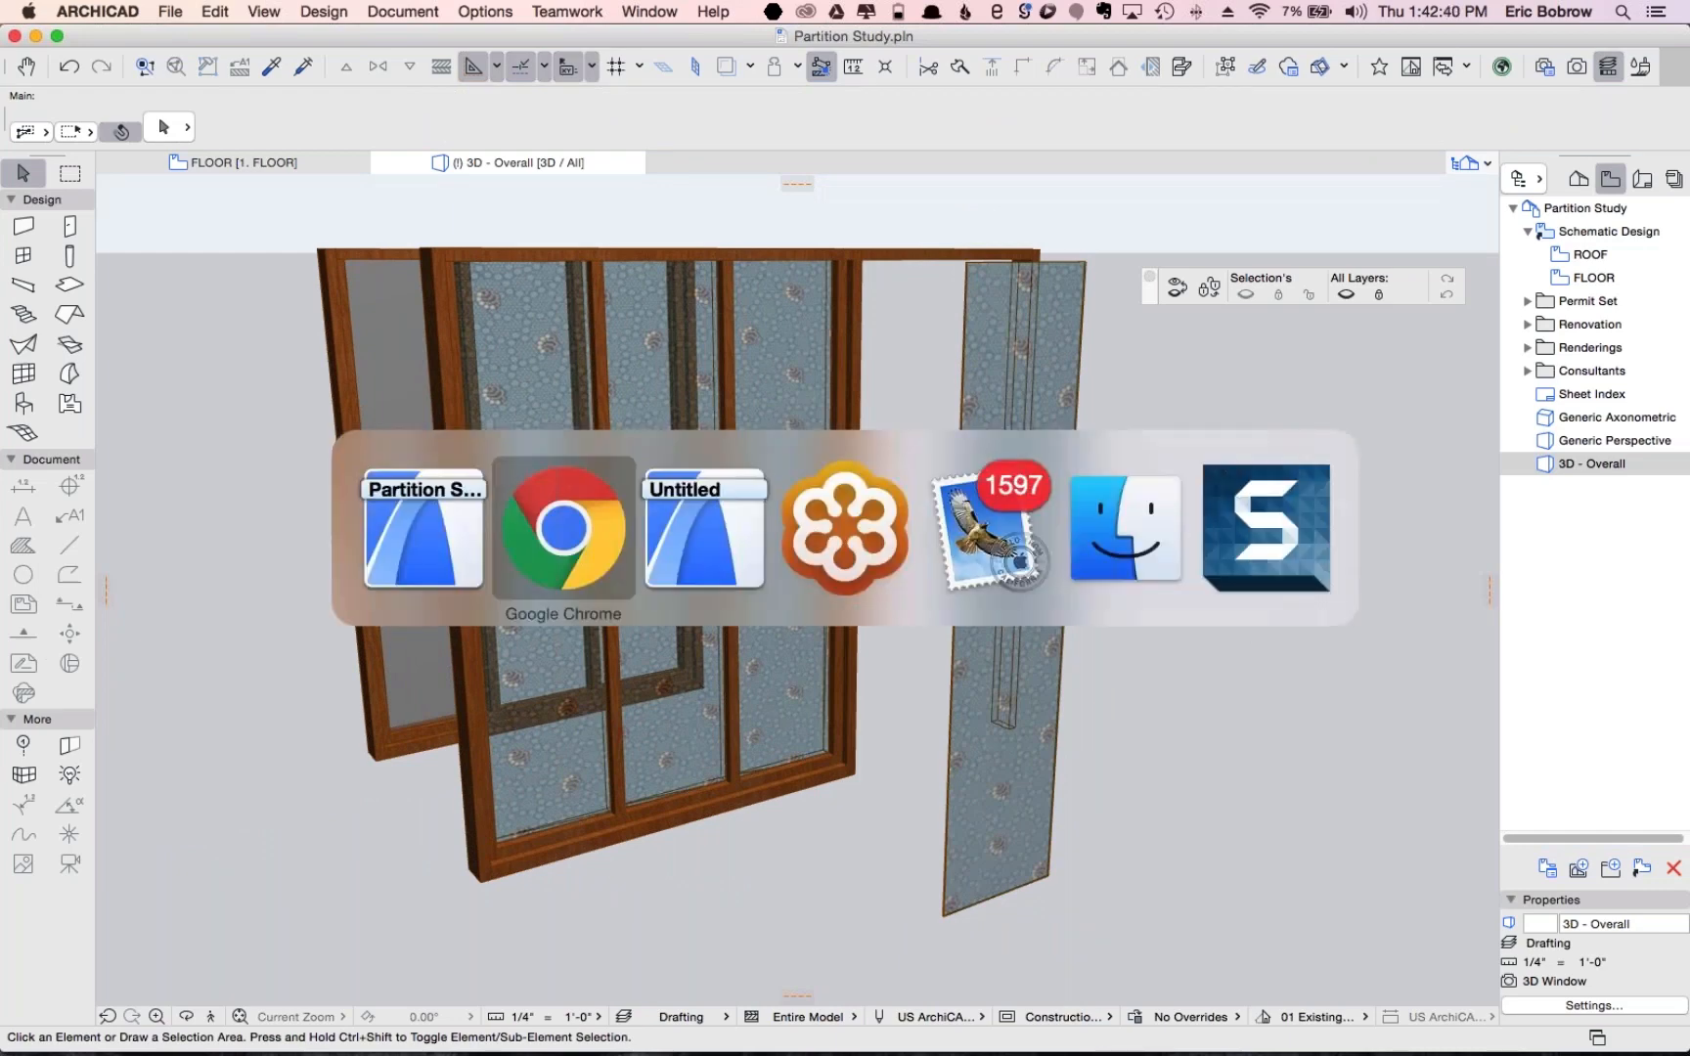
key(super+Tab)
key(super+Tab)
key(super+Tab)
key(super+Tab)
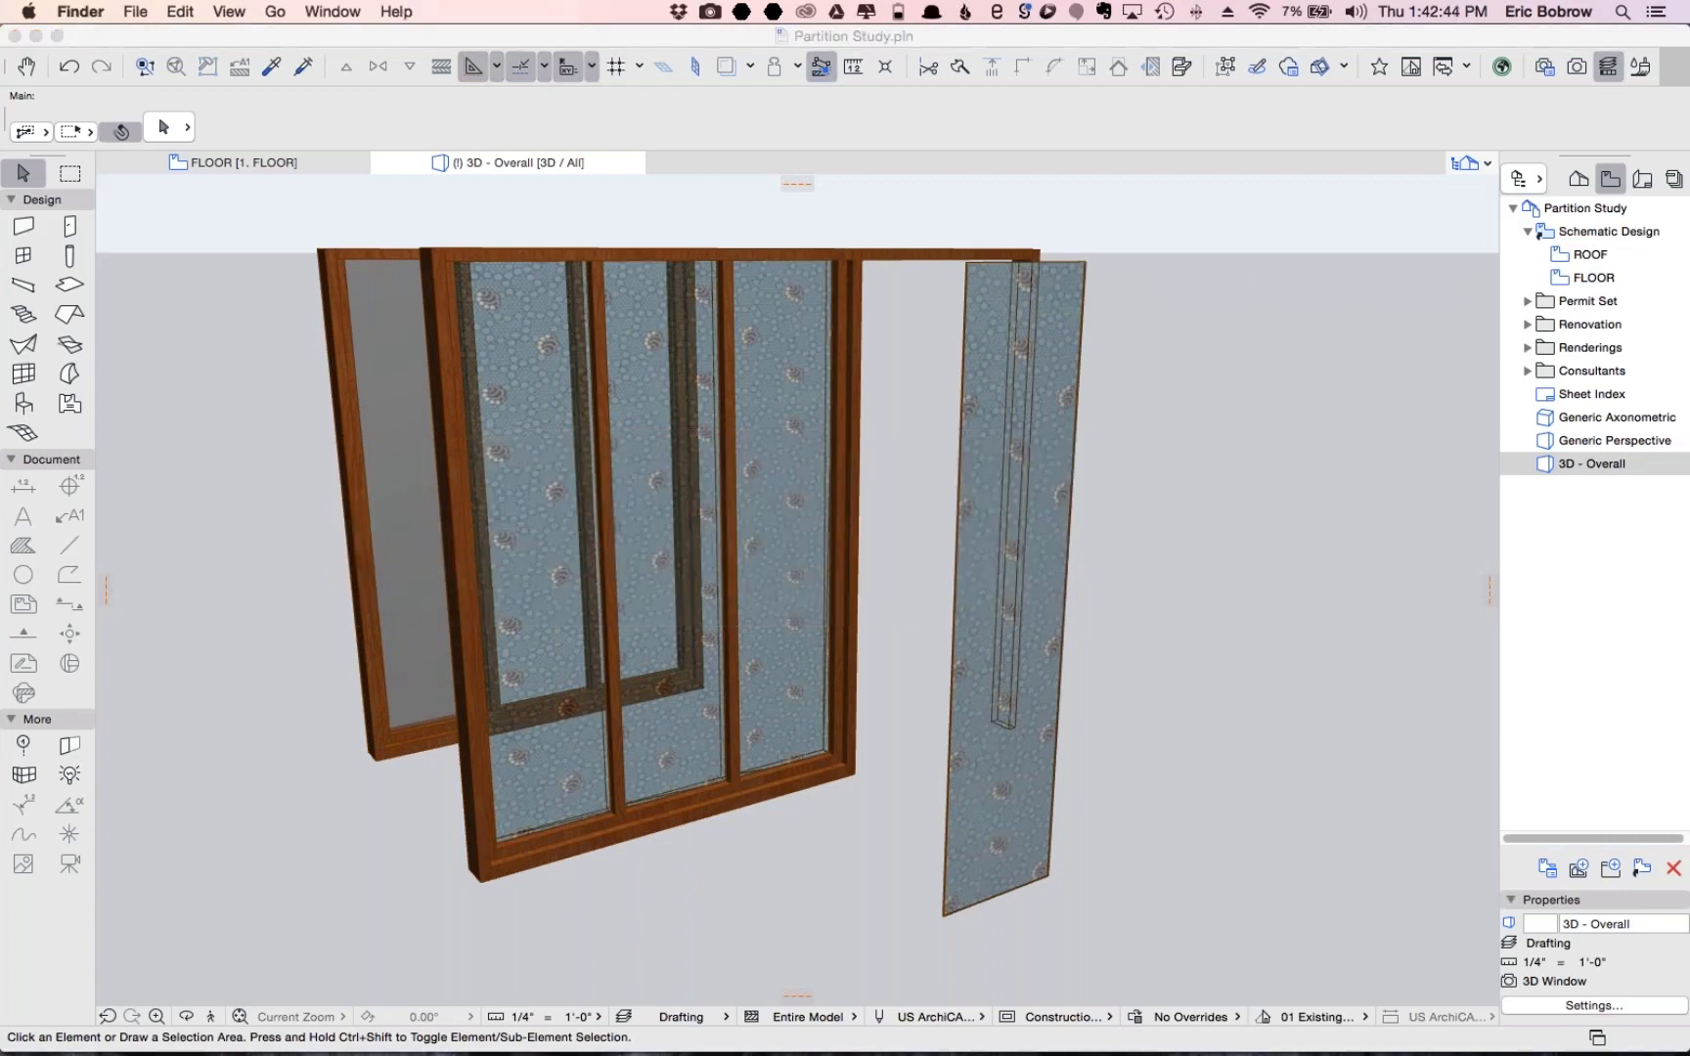
drag(1689, 49, 1055, 88)
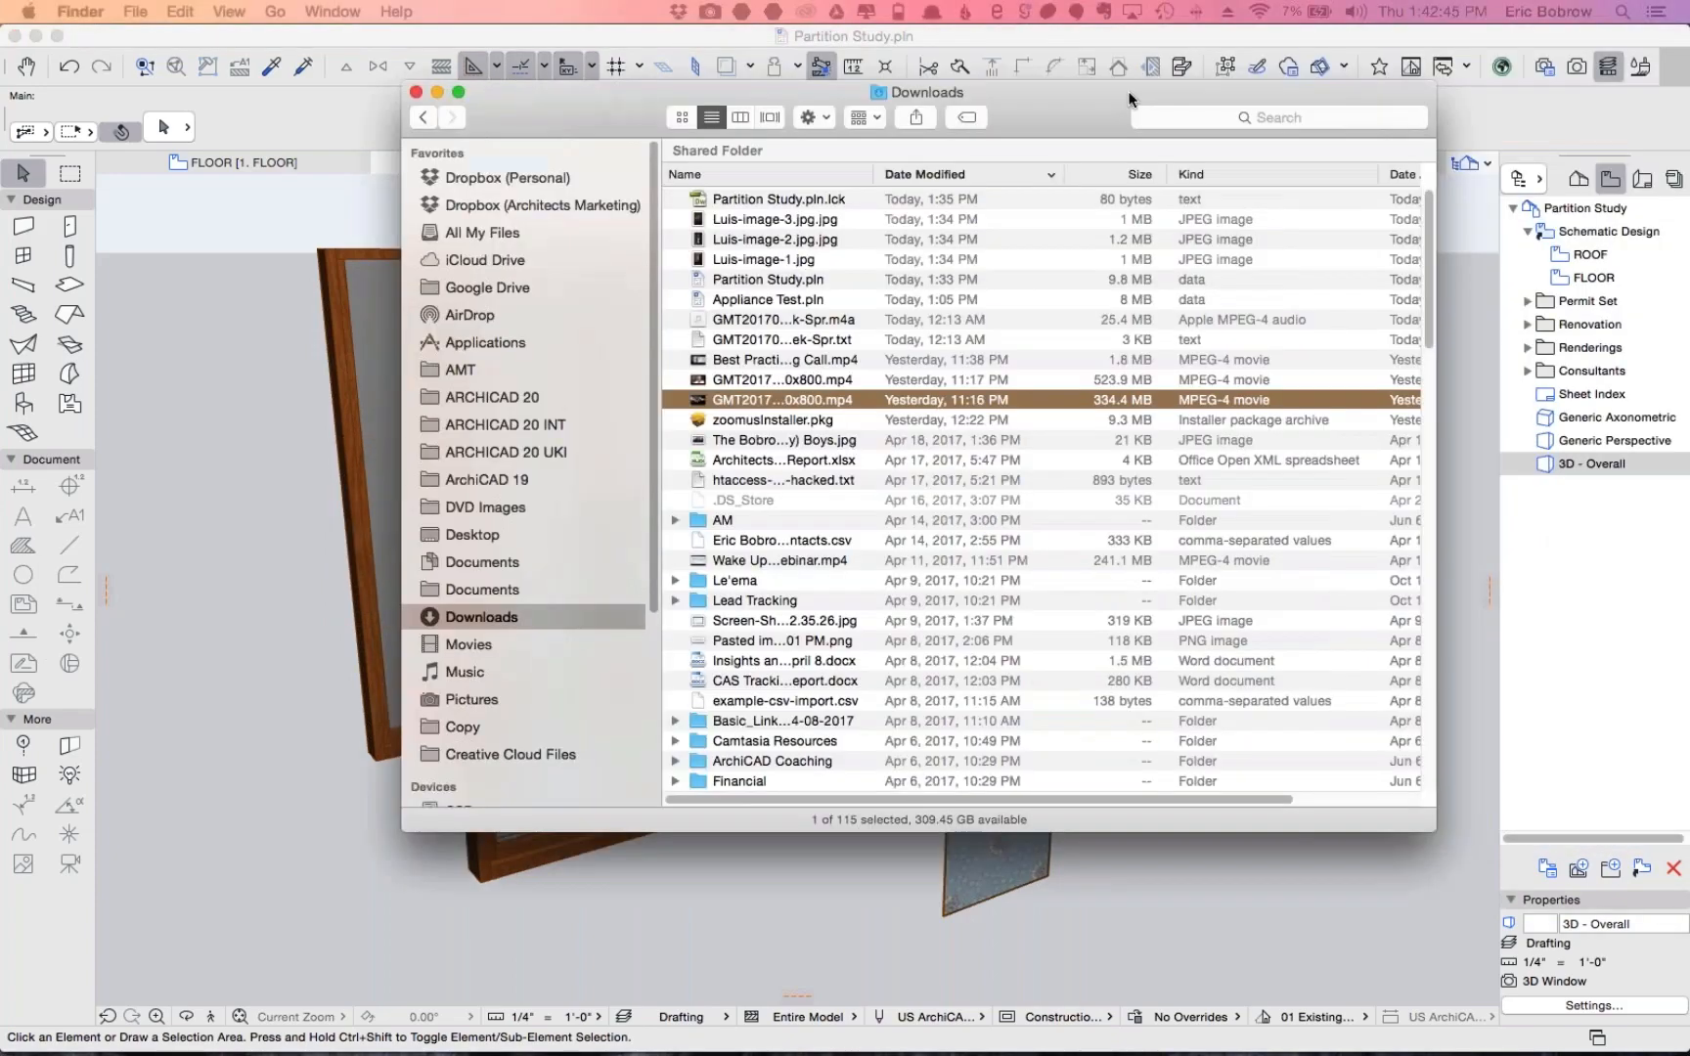
Open the Downloads photo whose file name ends in image-1.jpg with Adobe Photoshop CS3
click(748, 261)
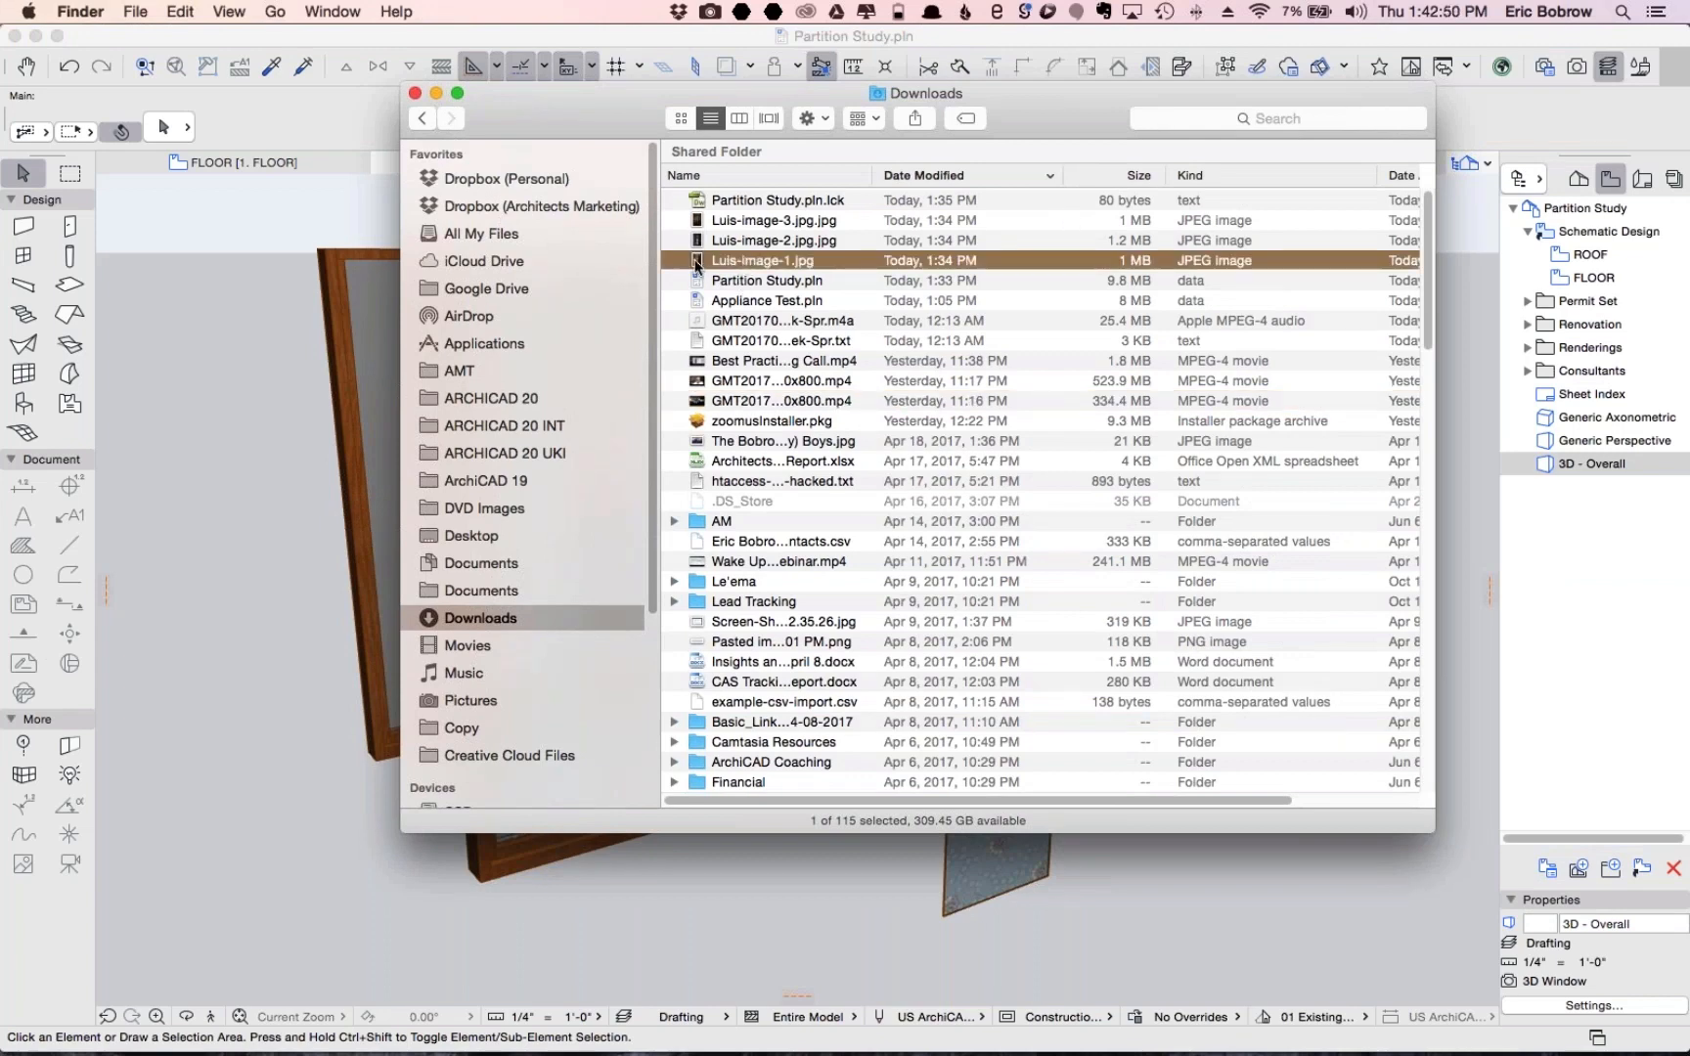
right_click(697, 262)
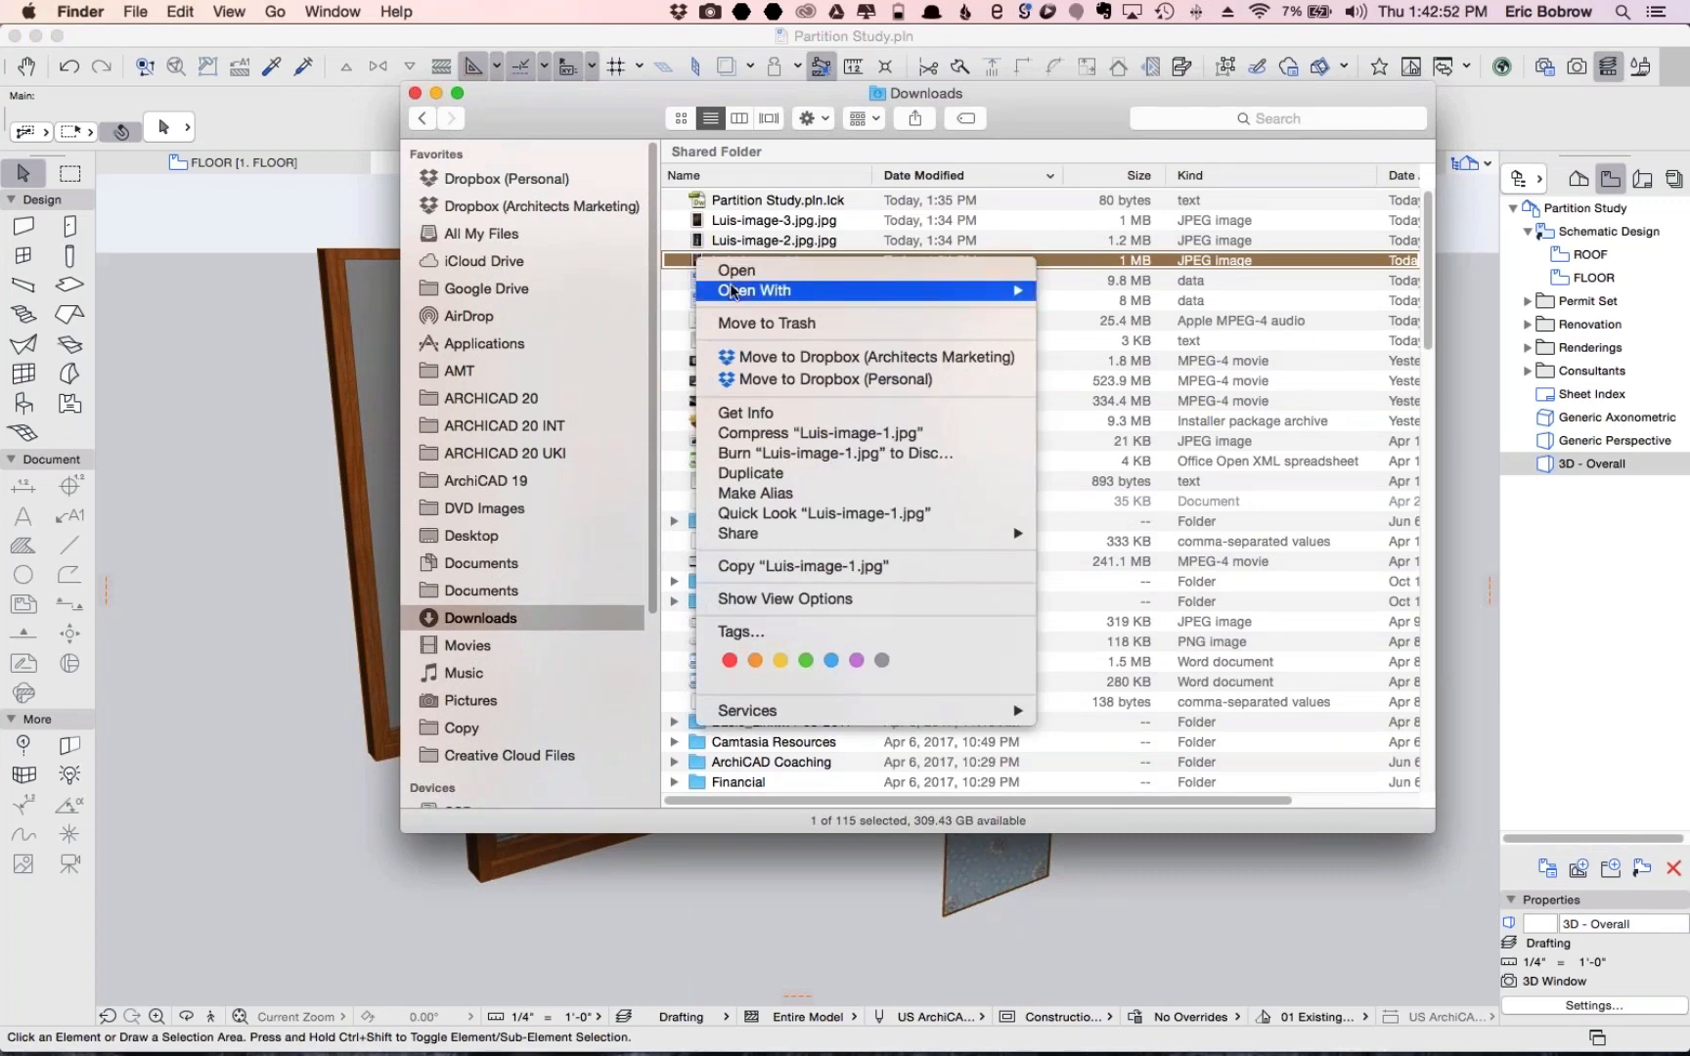
mouse_move(1022, 290)
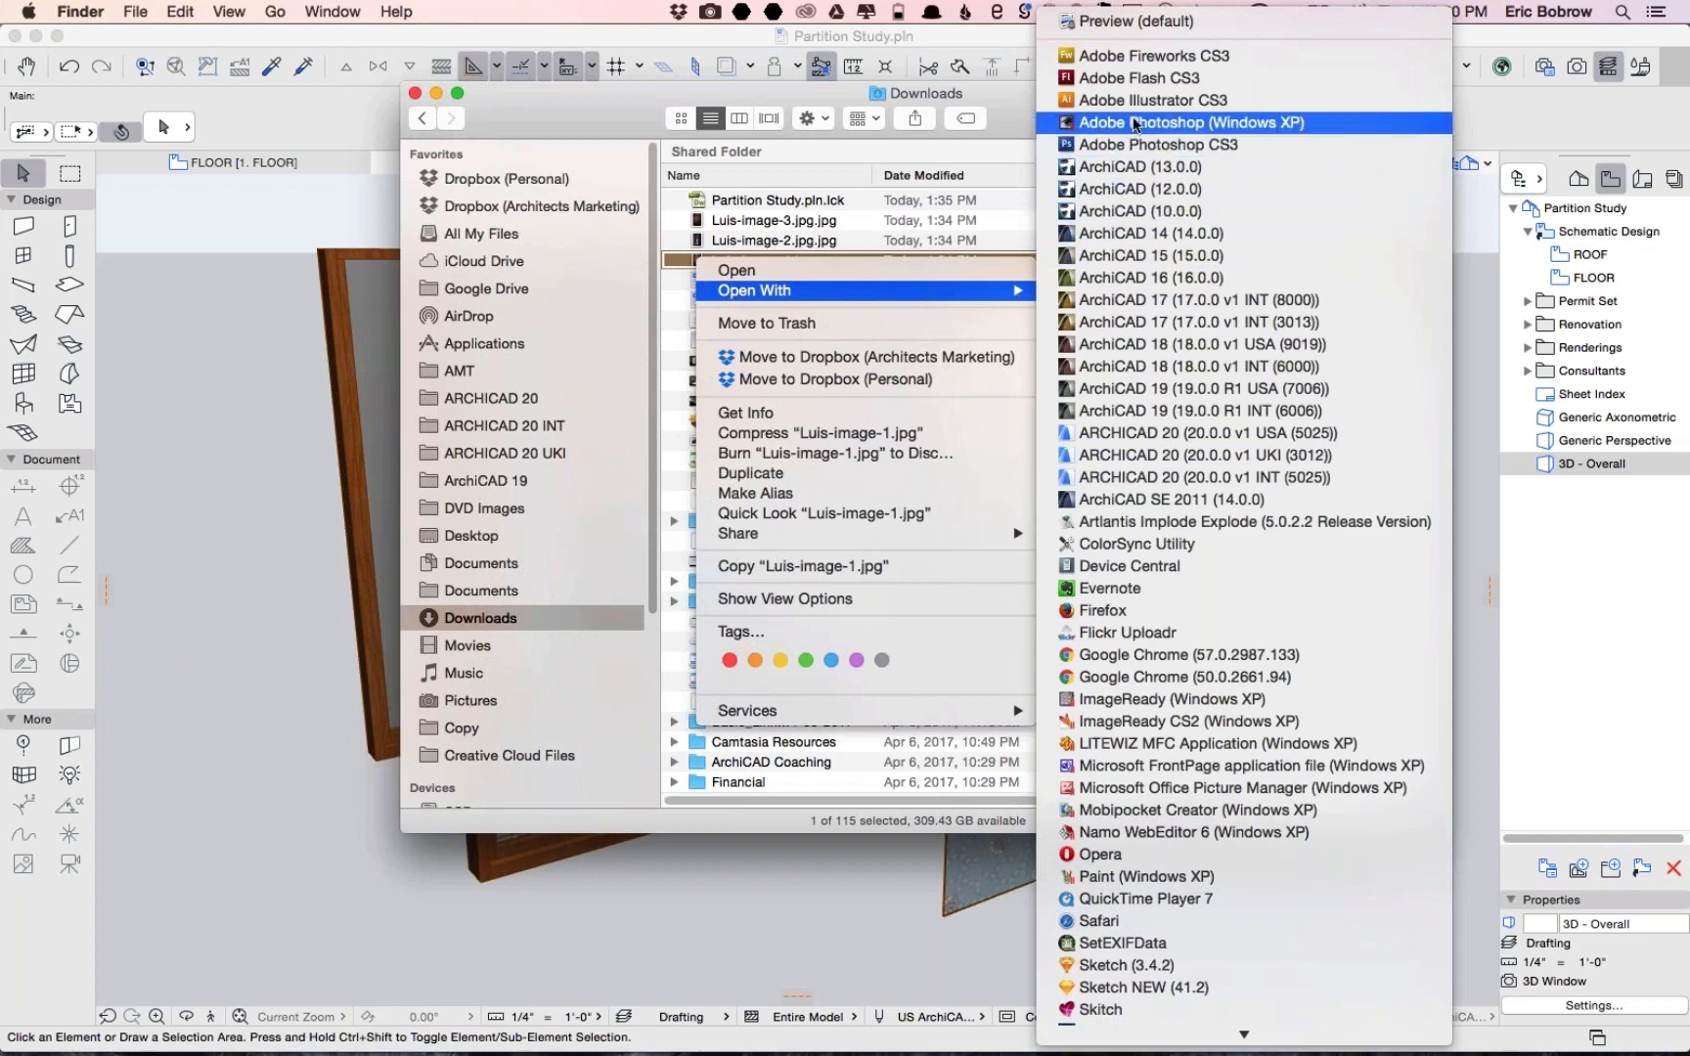
click(1141, 146)
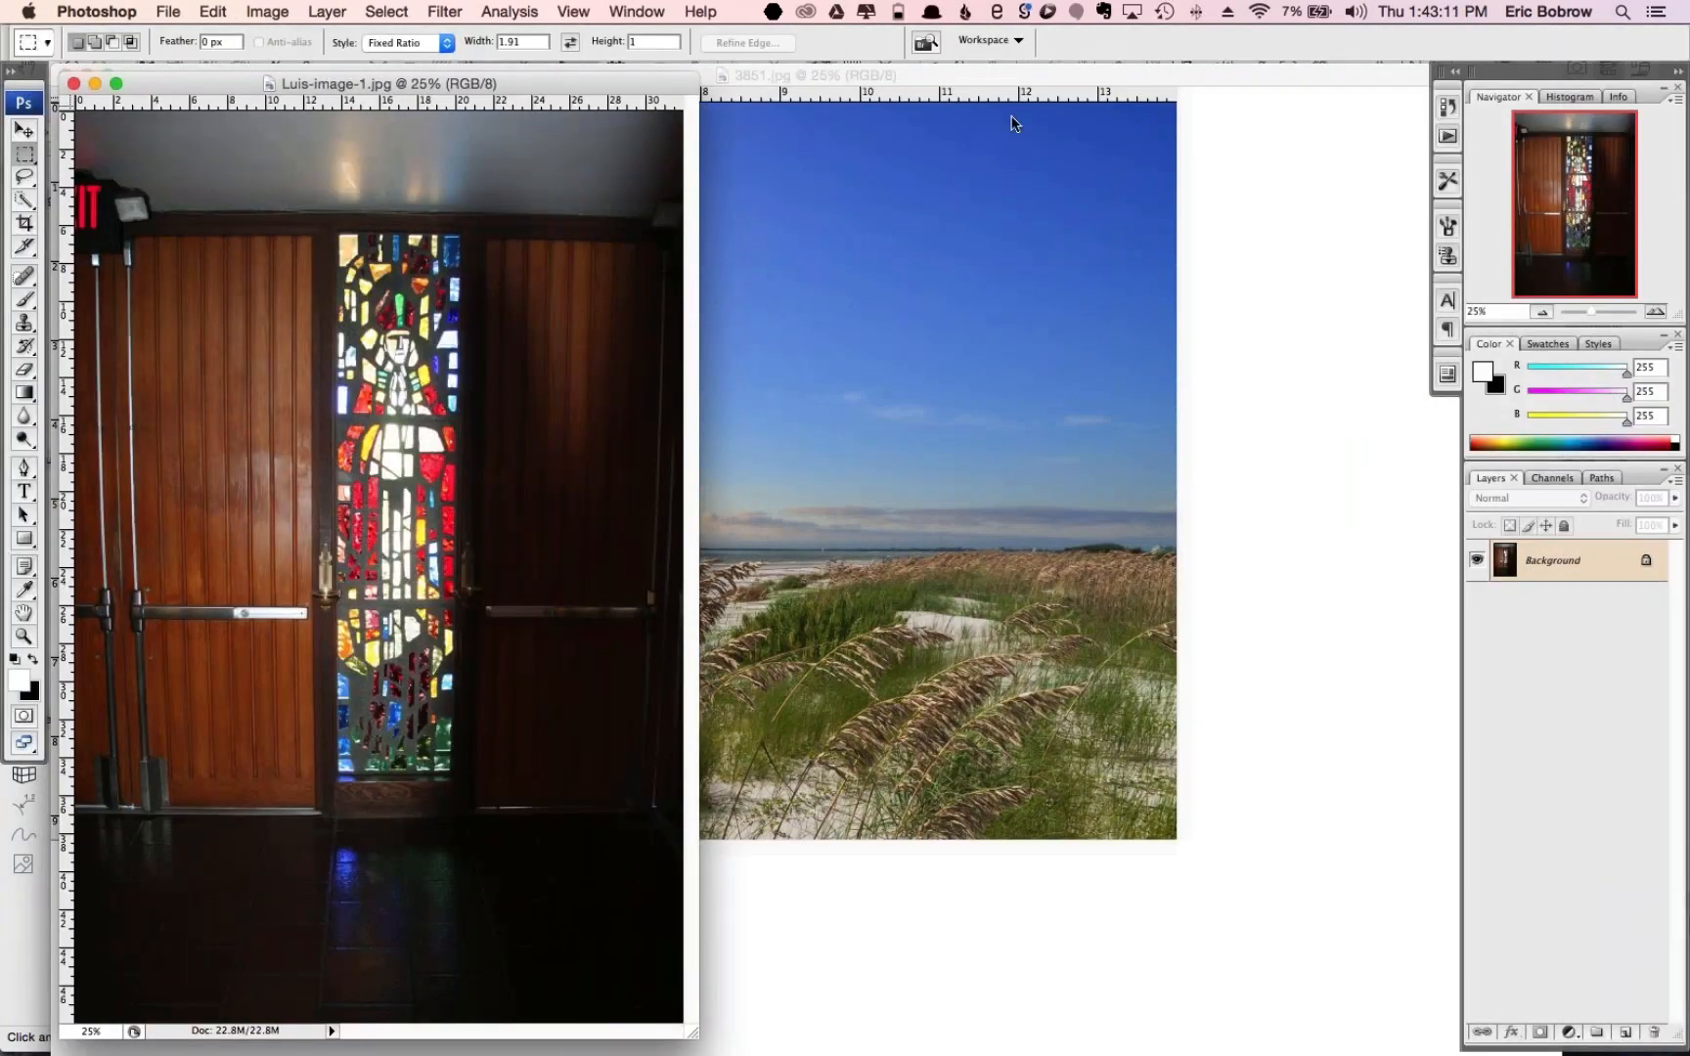
Close the beach photo and switch the rectangular marquee's style to Normal
click(921, 72)
click(65, 75)
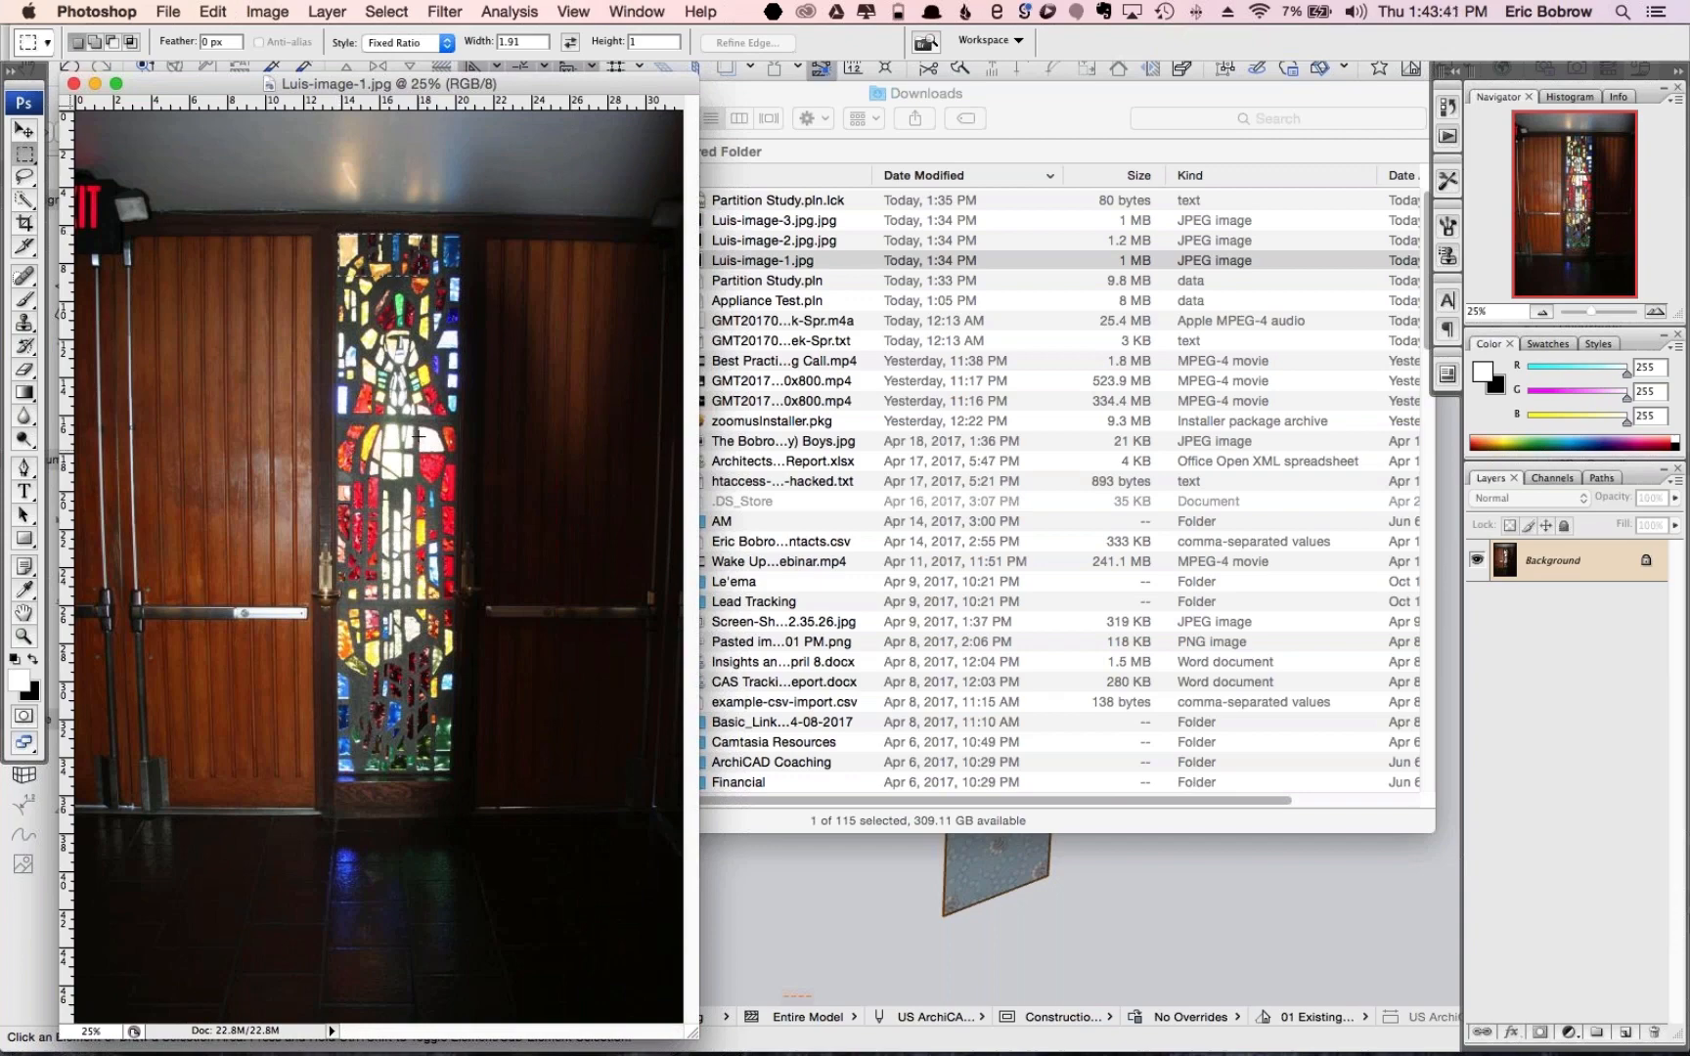
drag(339, 233, 446, 288)
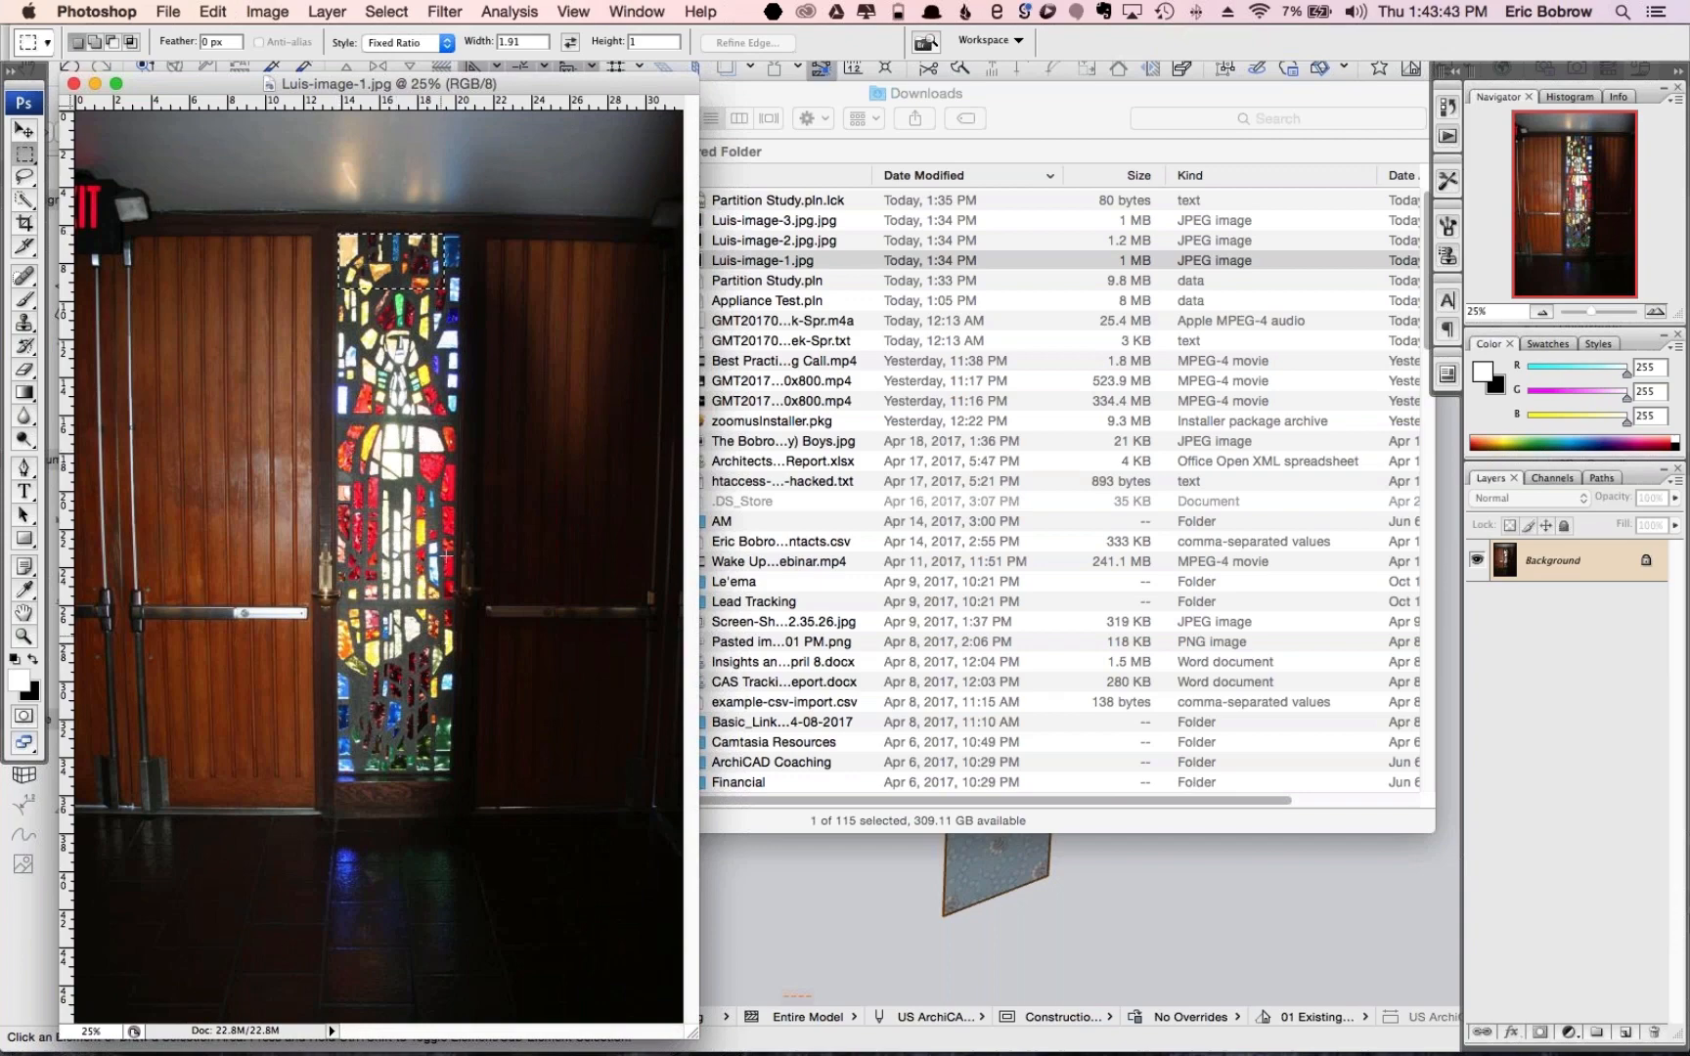
click(420, 42)
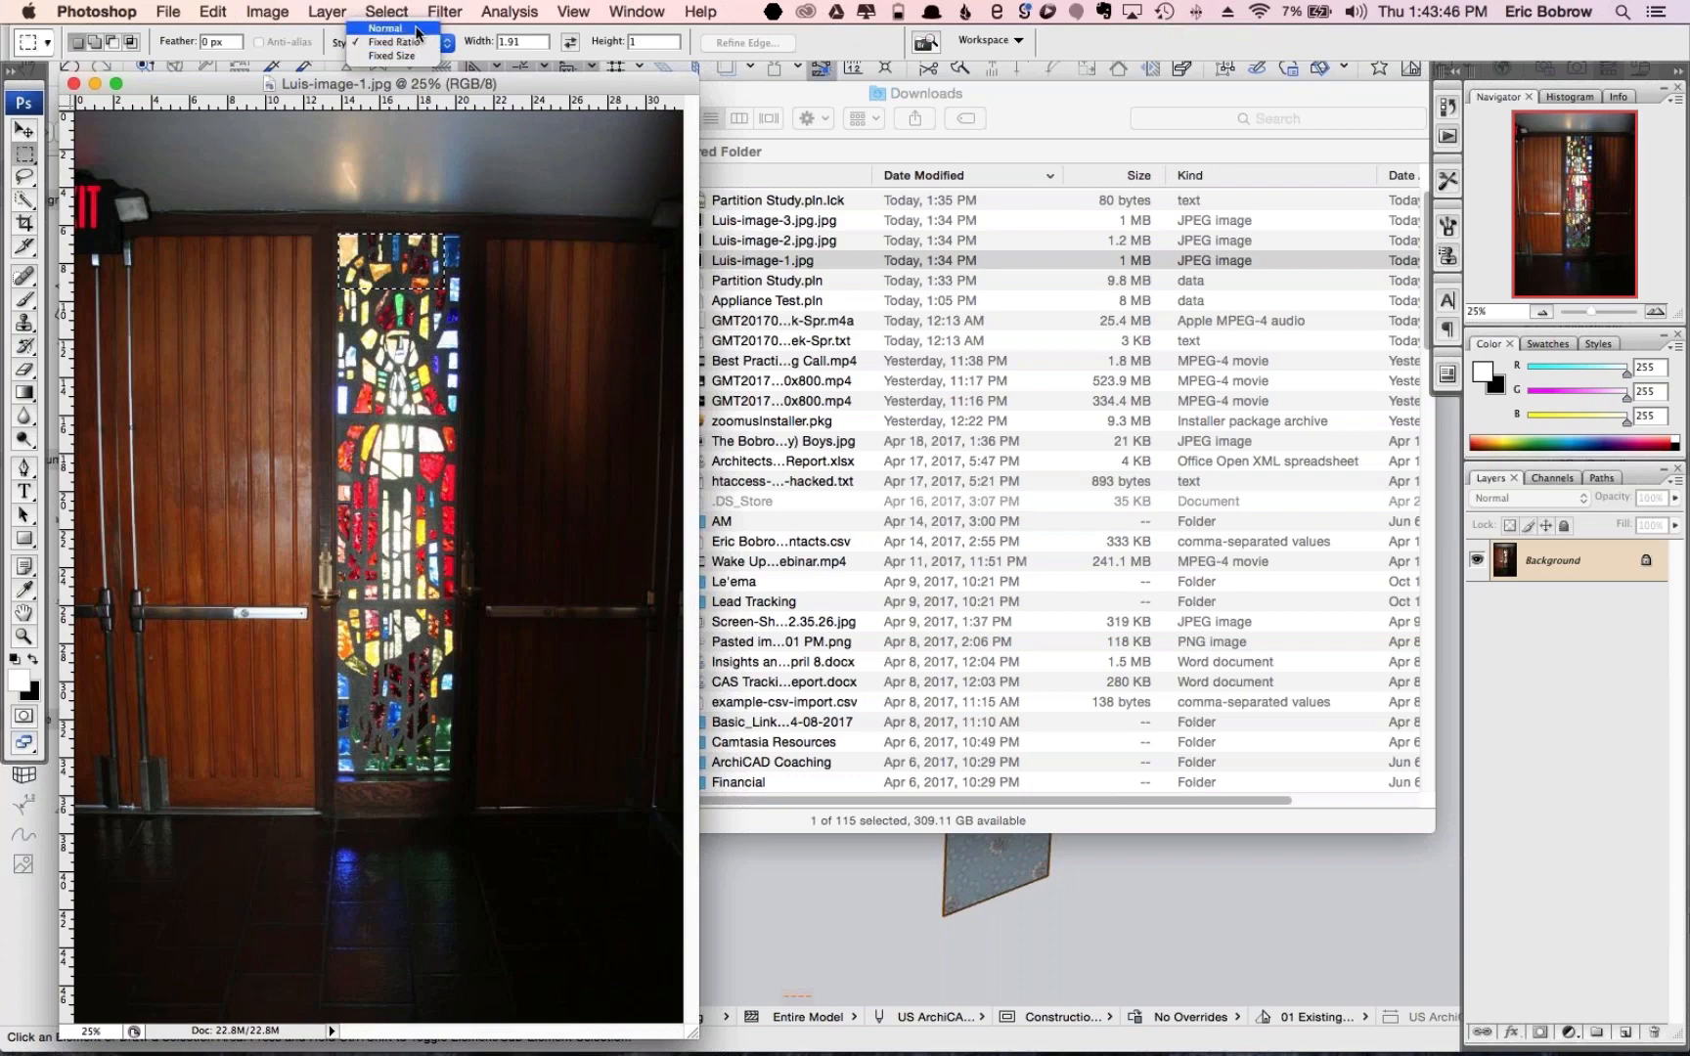
click(418, 34)
click(487, 371)
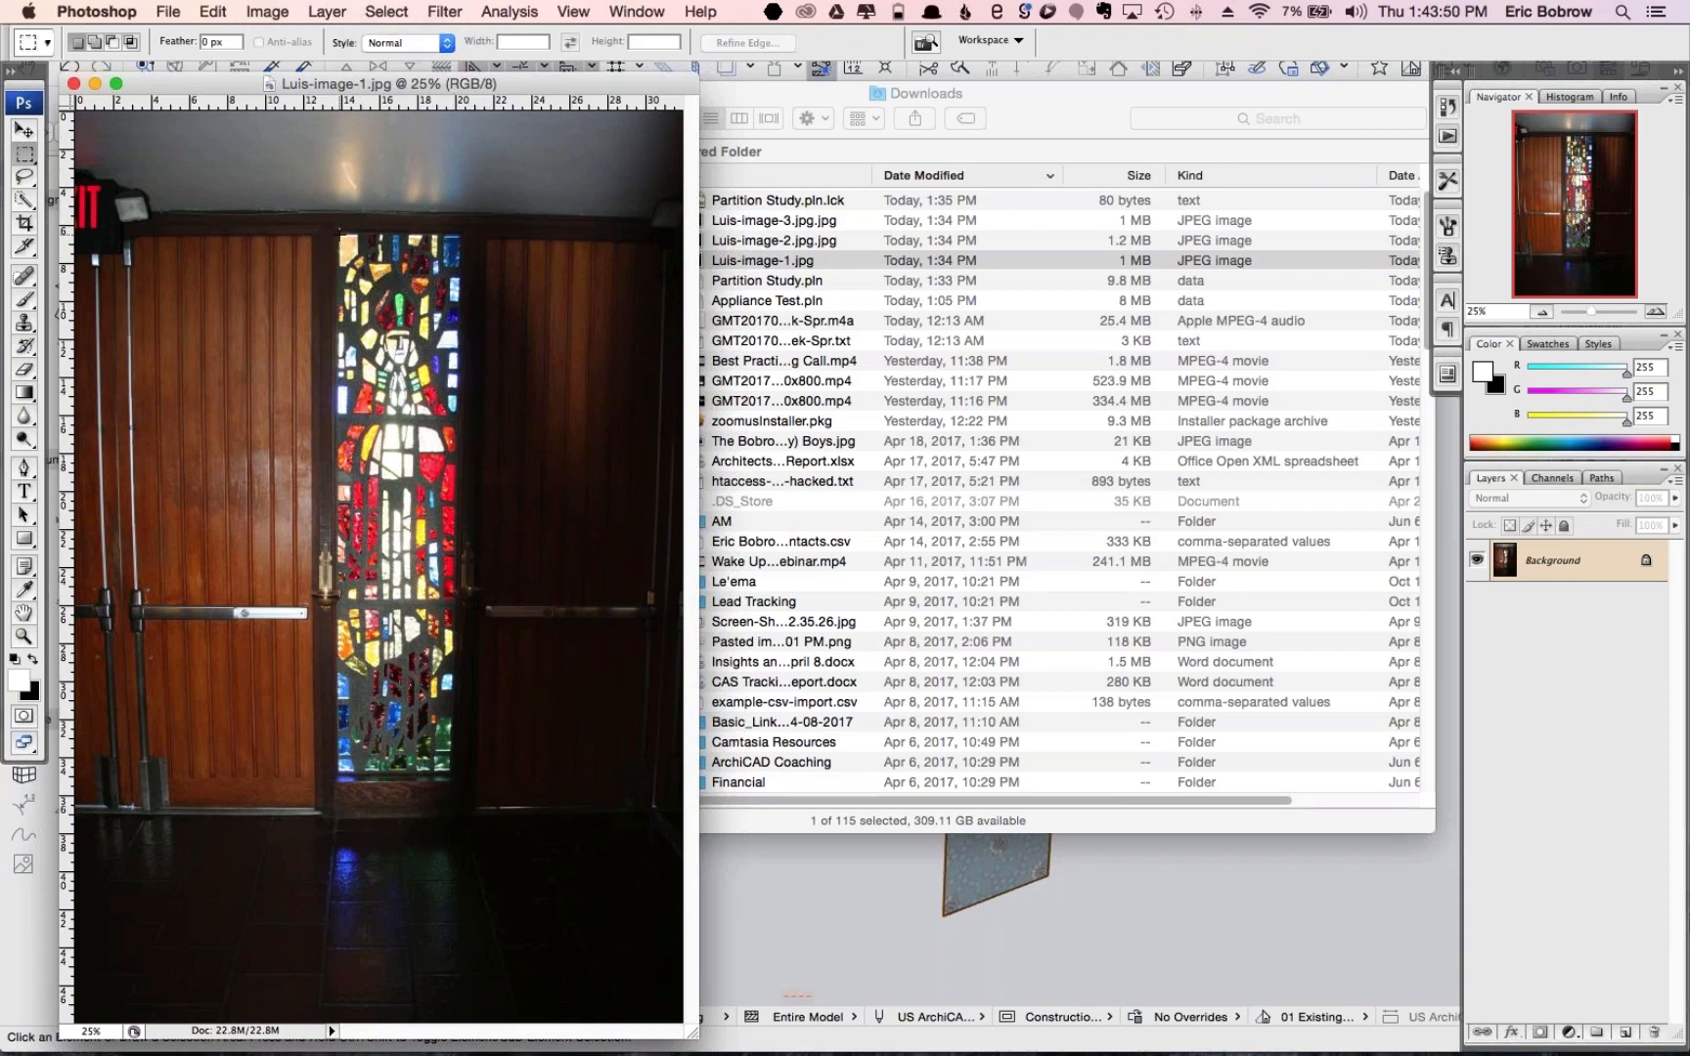
Select the stained-glass window between the wooden doors with a rectangular marquee and crop the photo to it
drag(339, 233, 452, 773)
drag(450, 773, 451, 773)
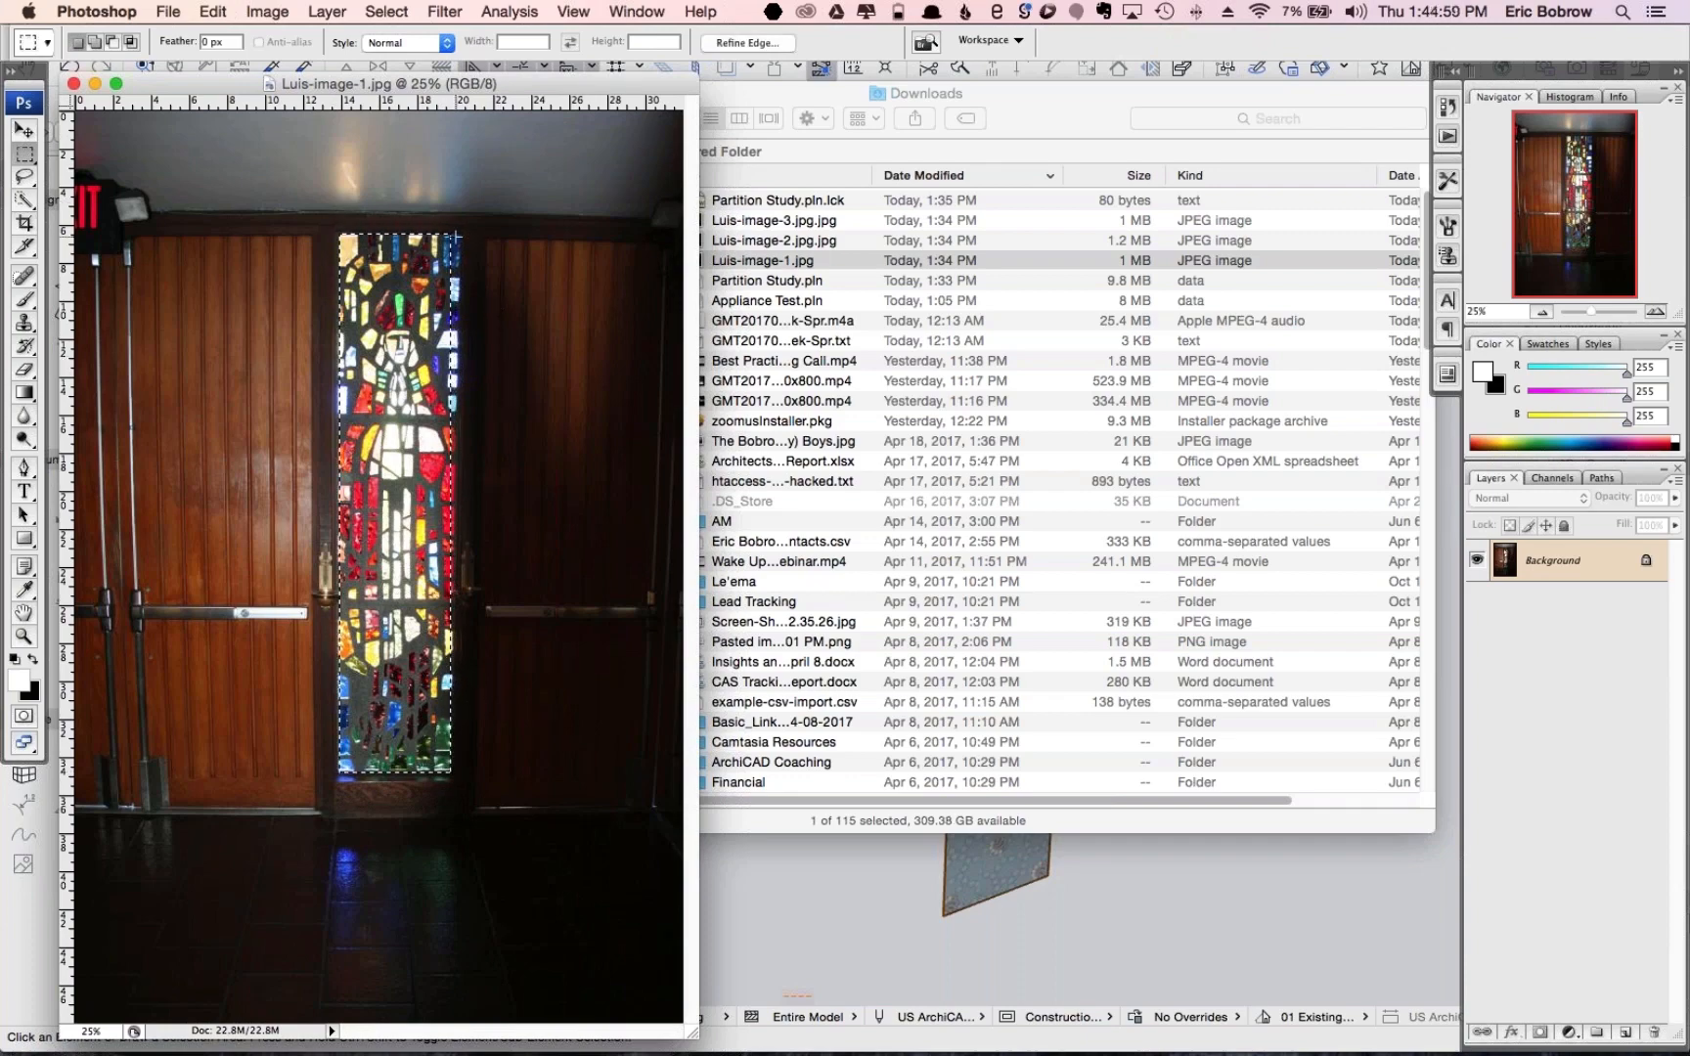
key(super+equal)
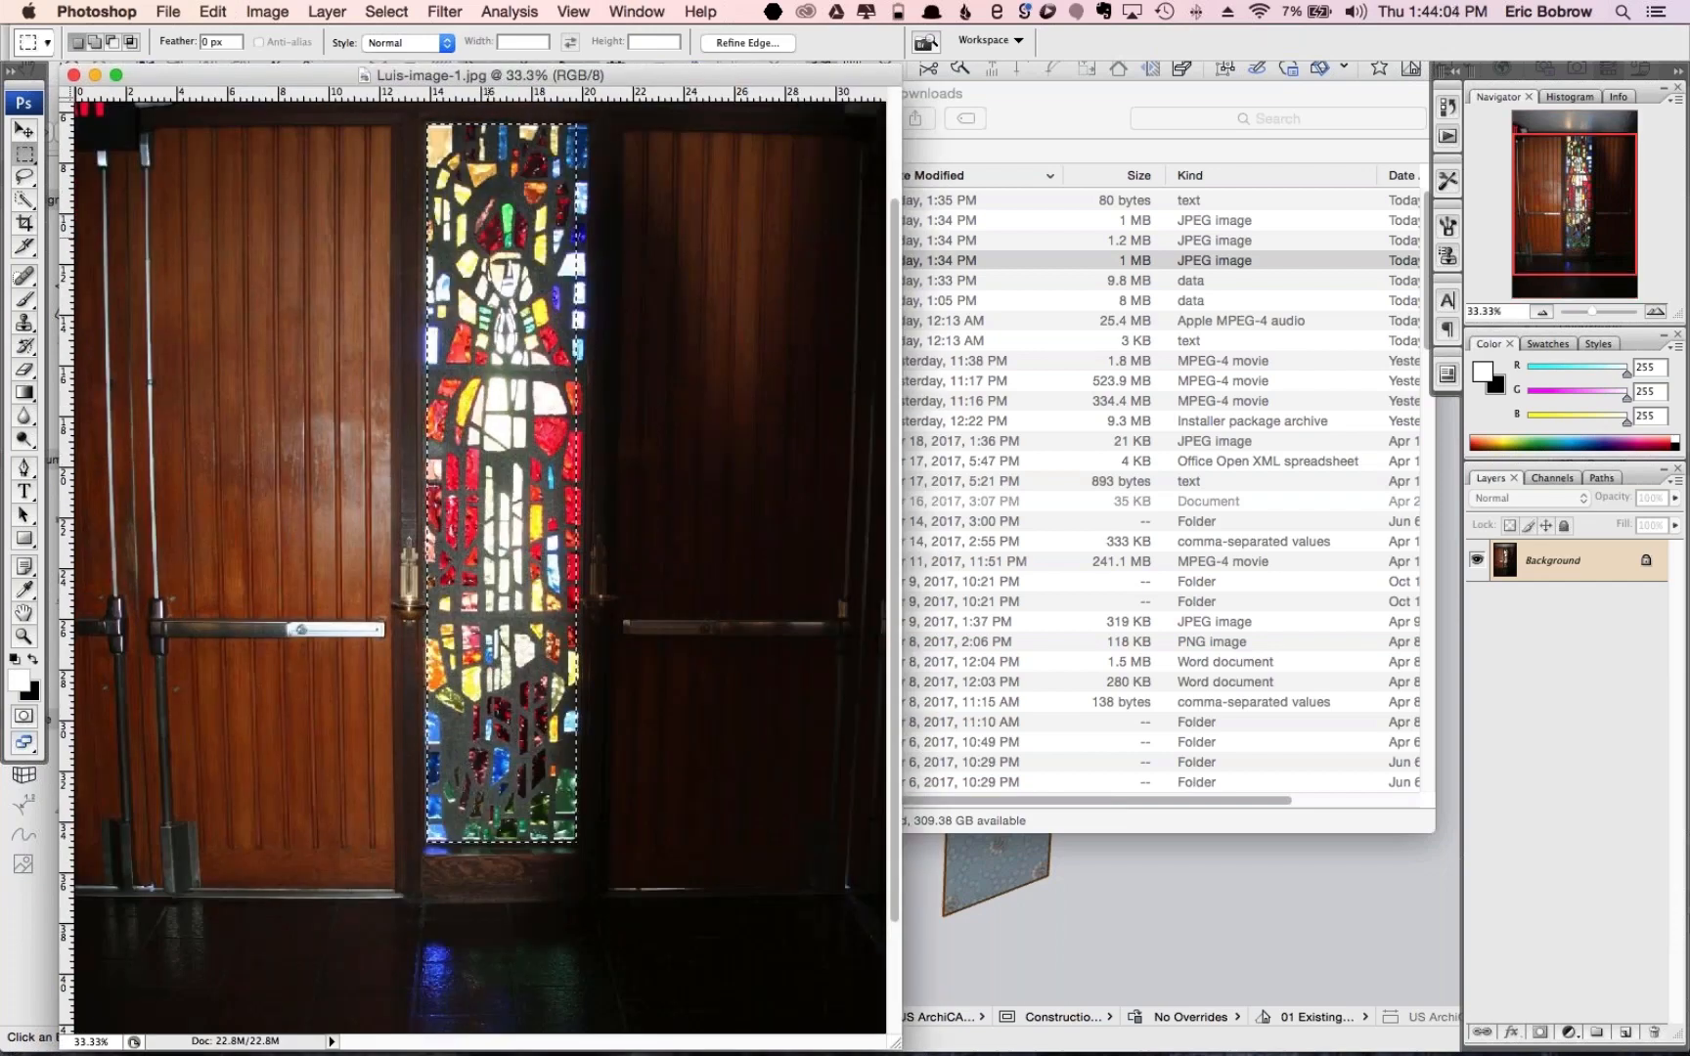
key(super+equal)
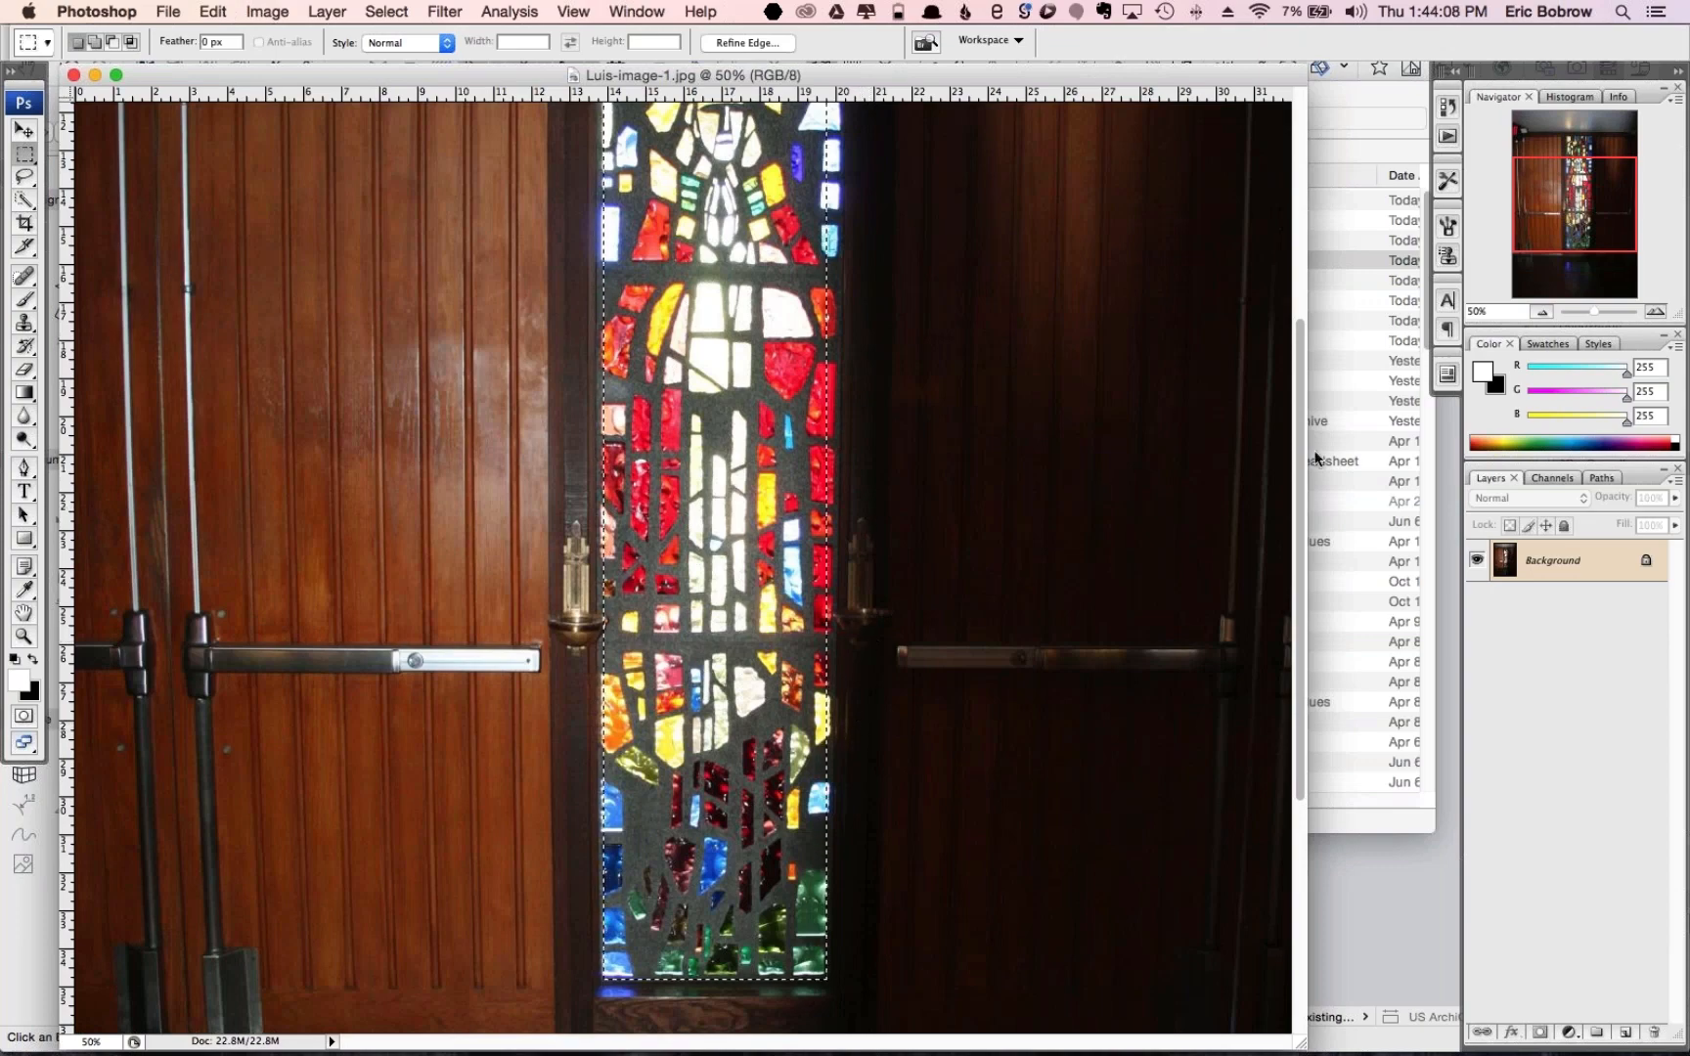
drag(1296, 456, 1297, 274)
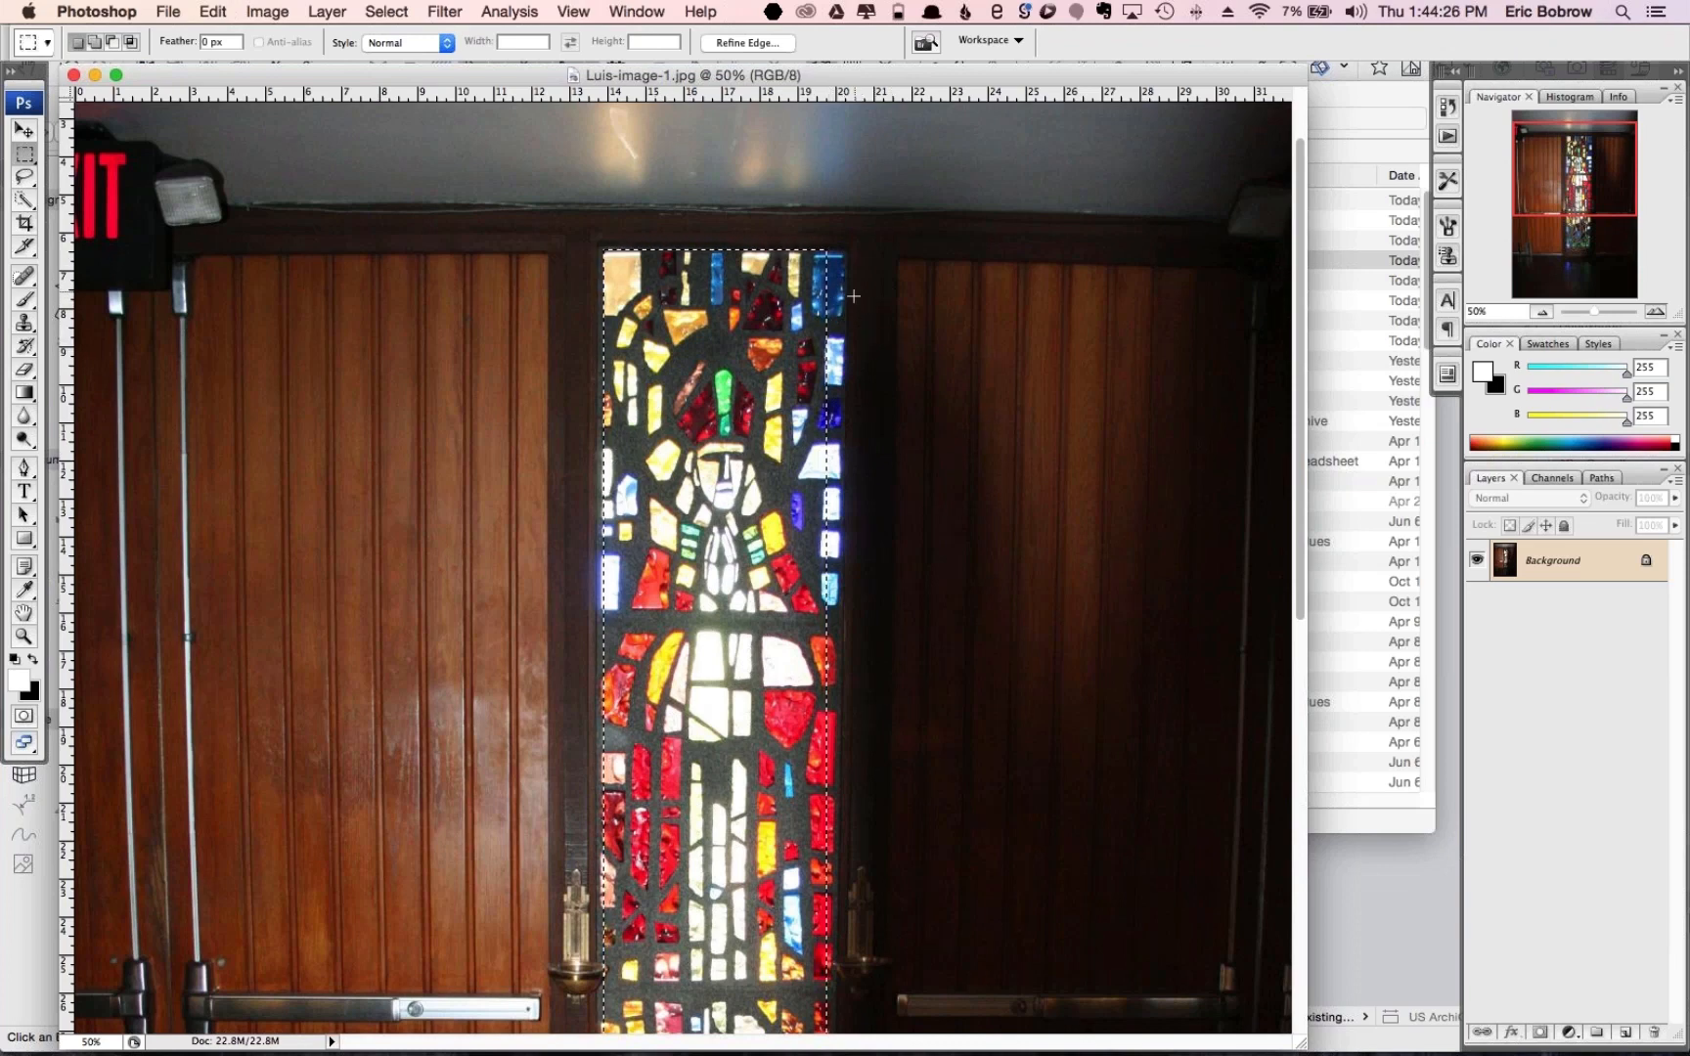
click(264, 12)
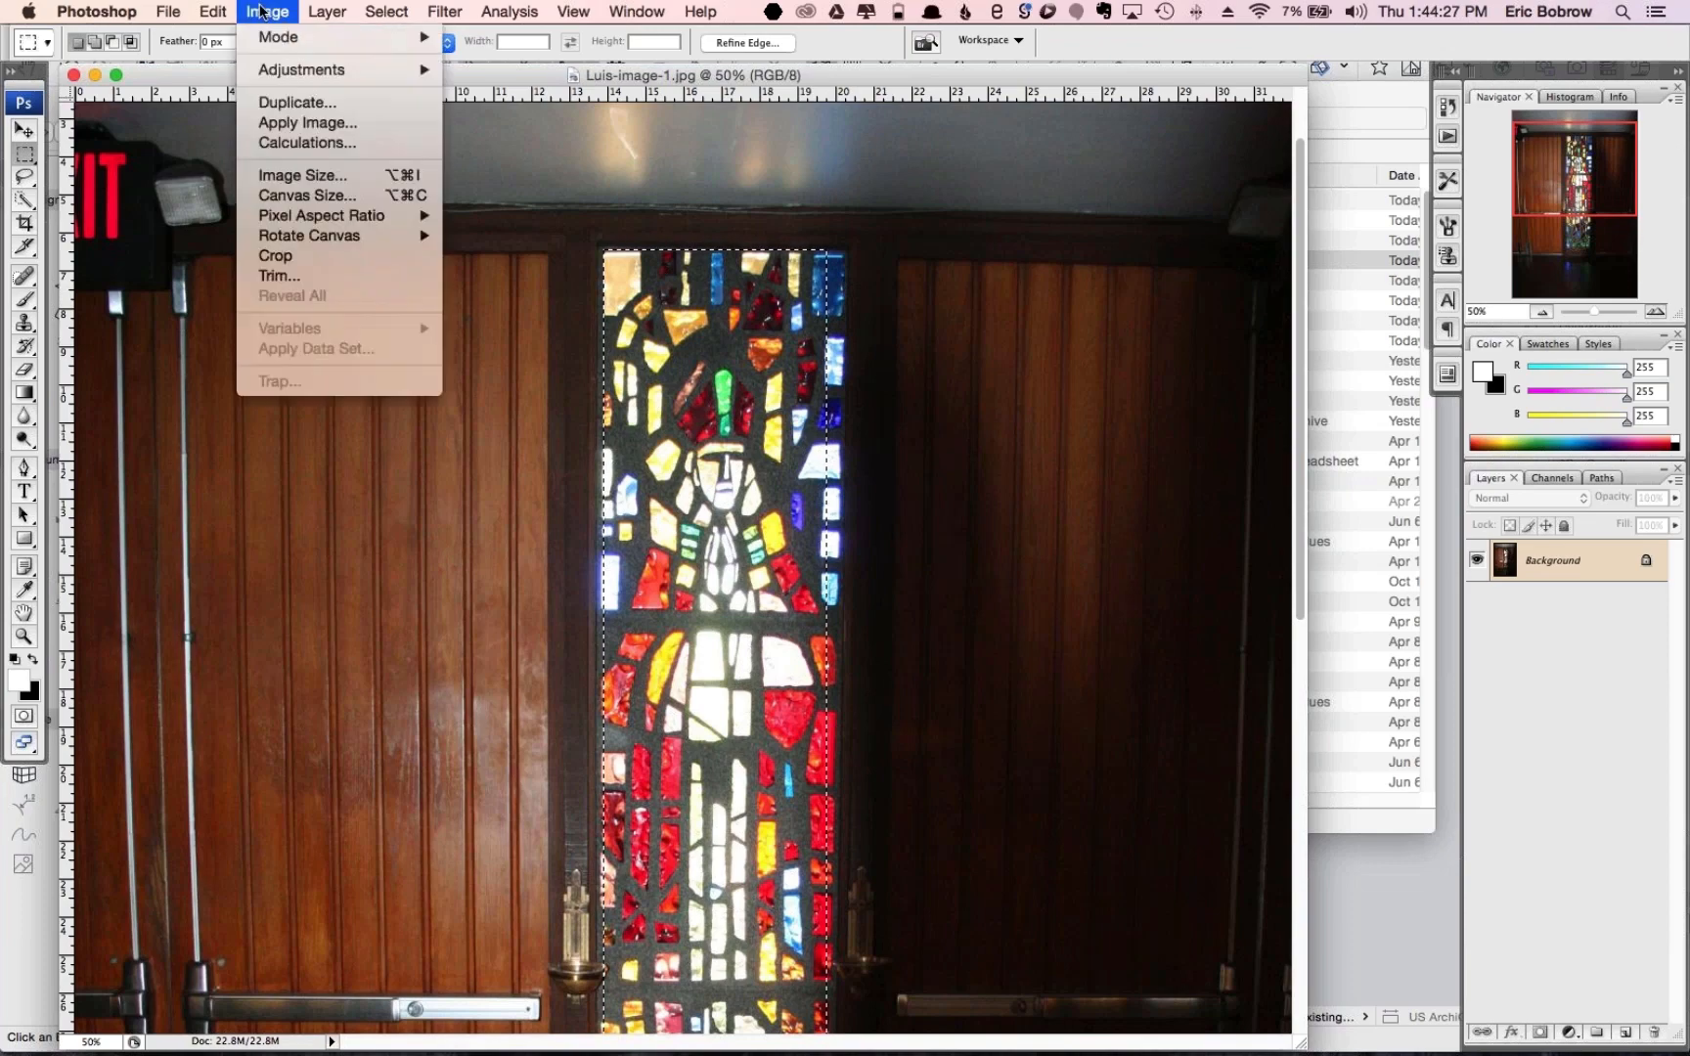
click(277, 256)
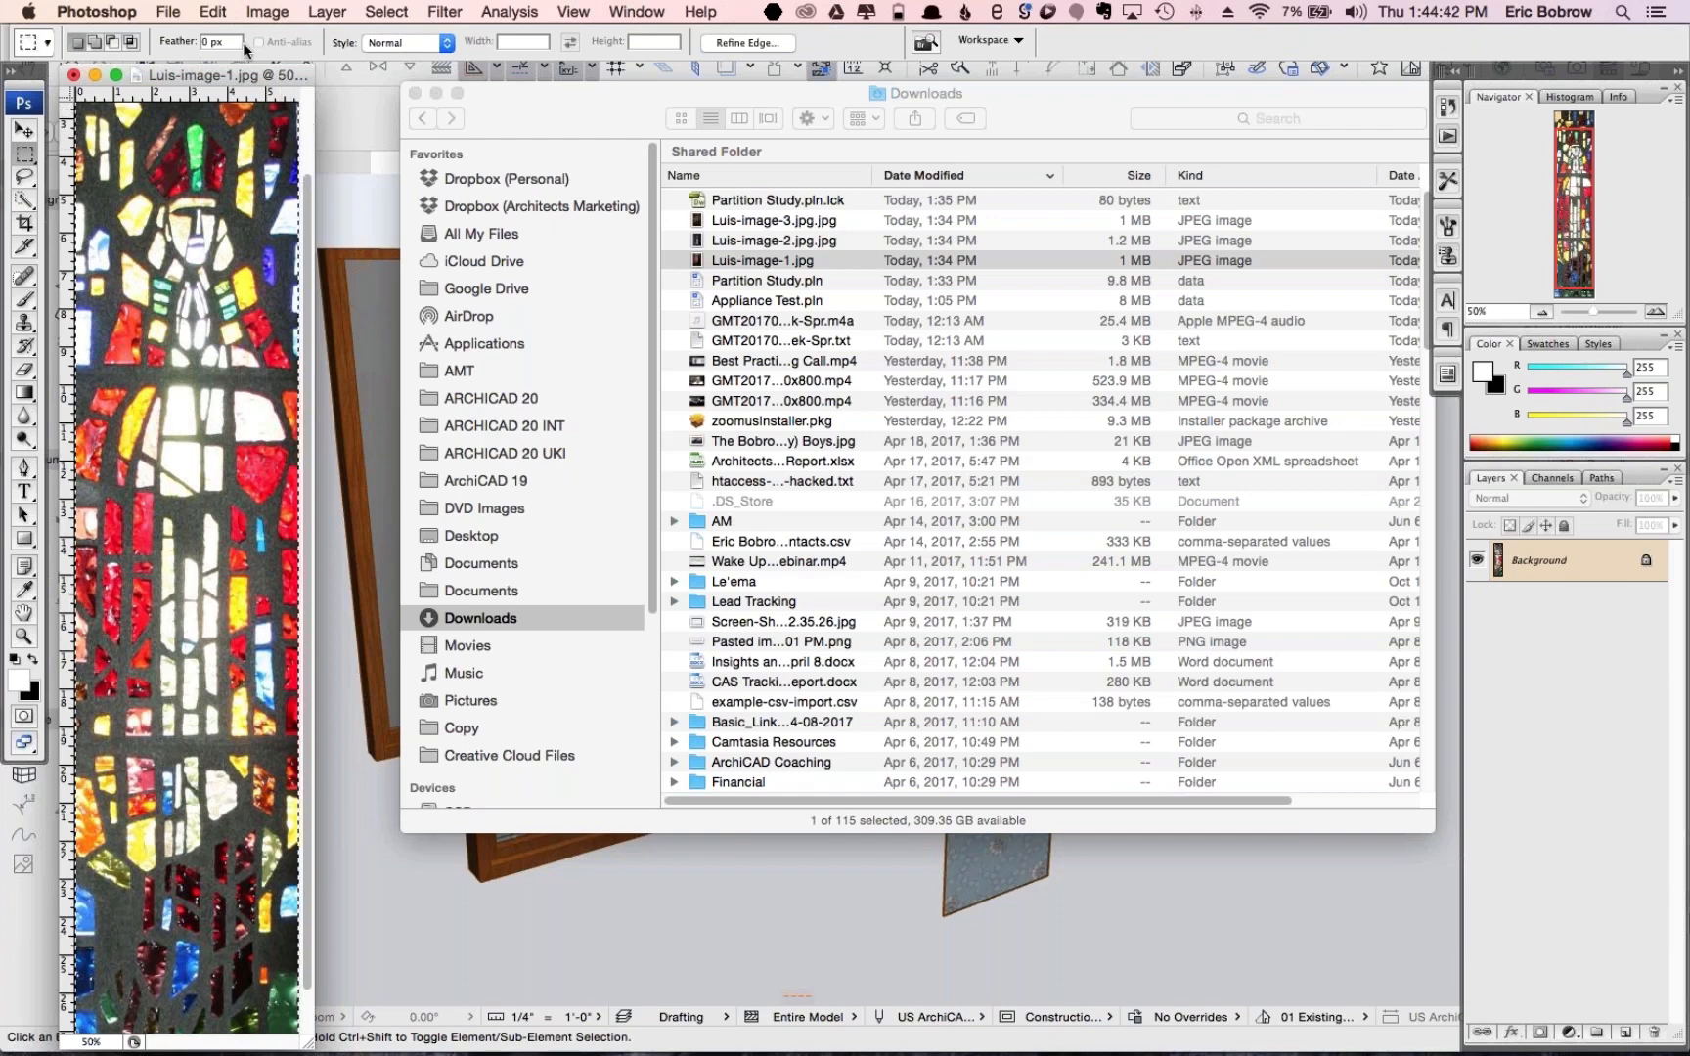
Save the cropped photo as a JPEG in Downloads, adding "-cropped" to the end of its file name
click(168, 11)
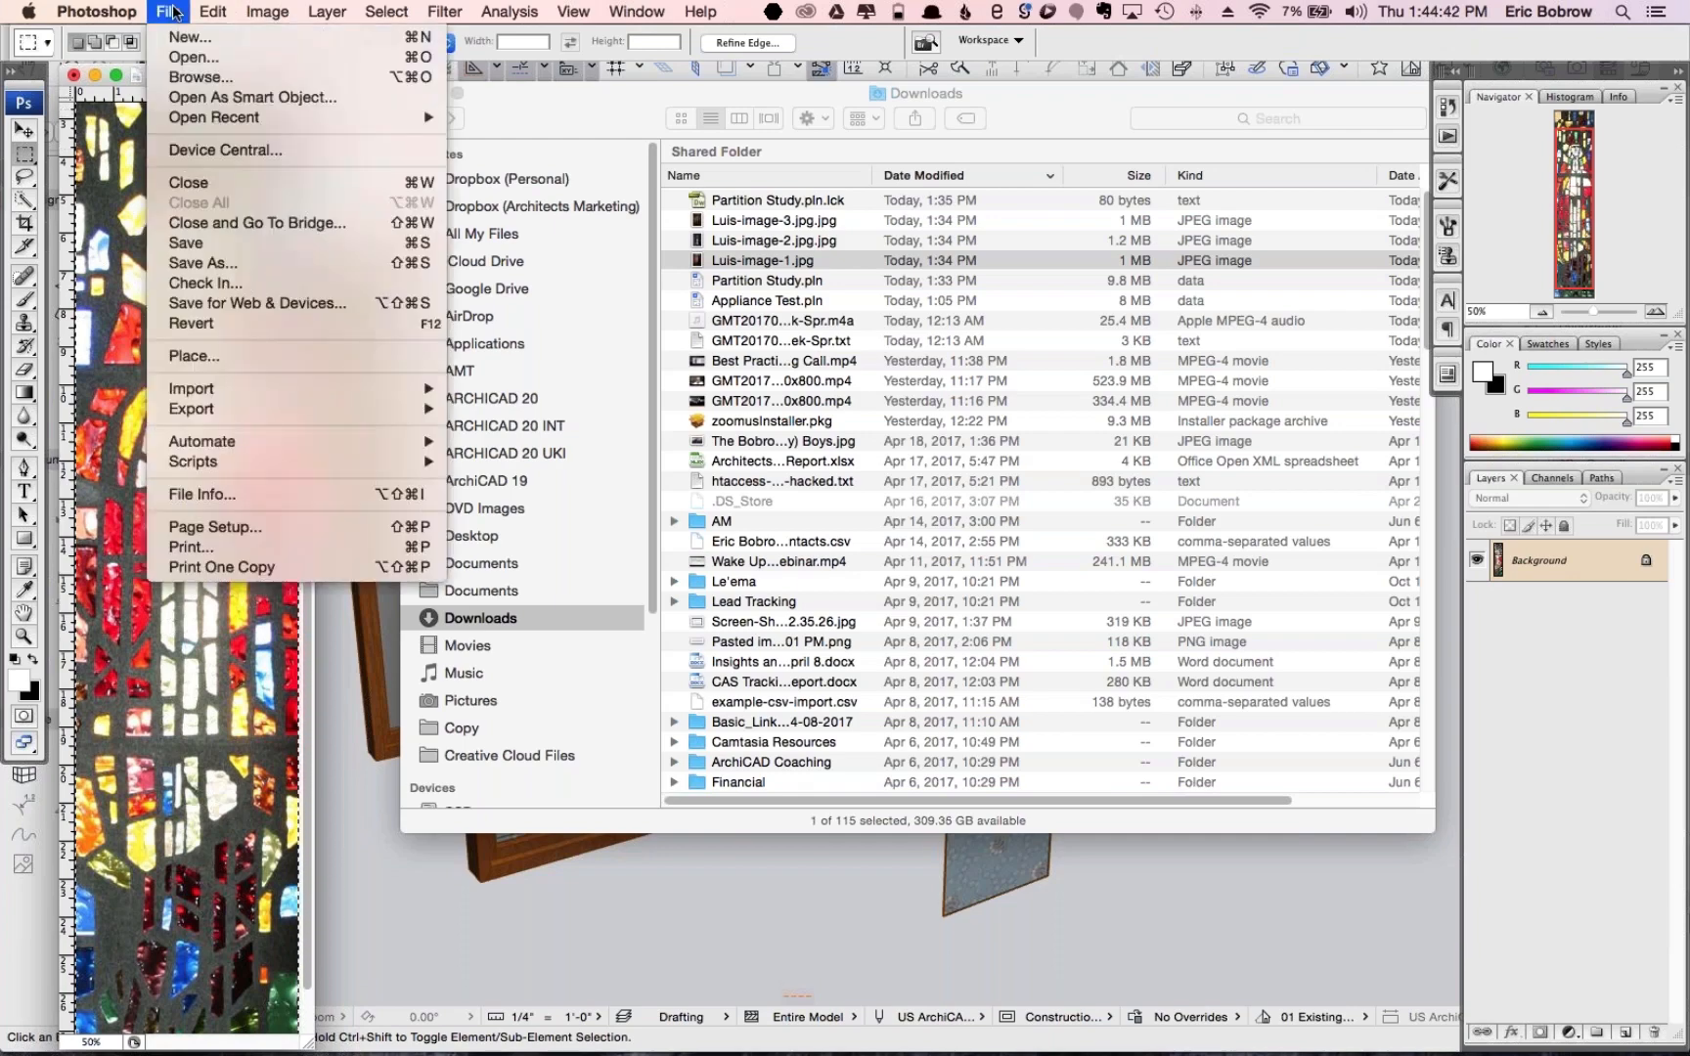
click(207, 244)
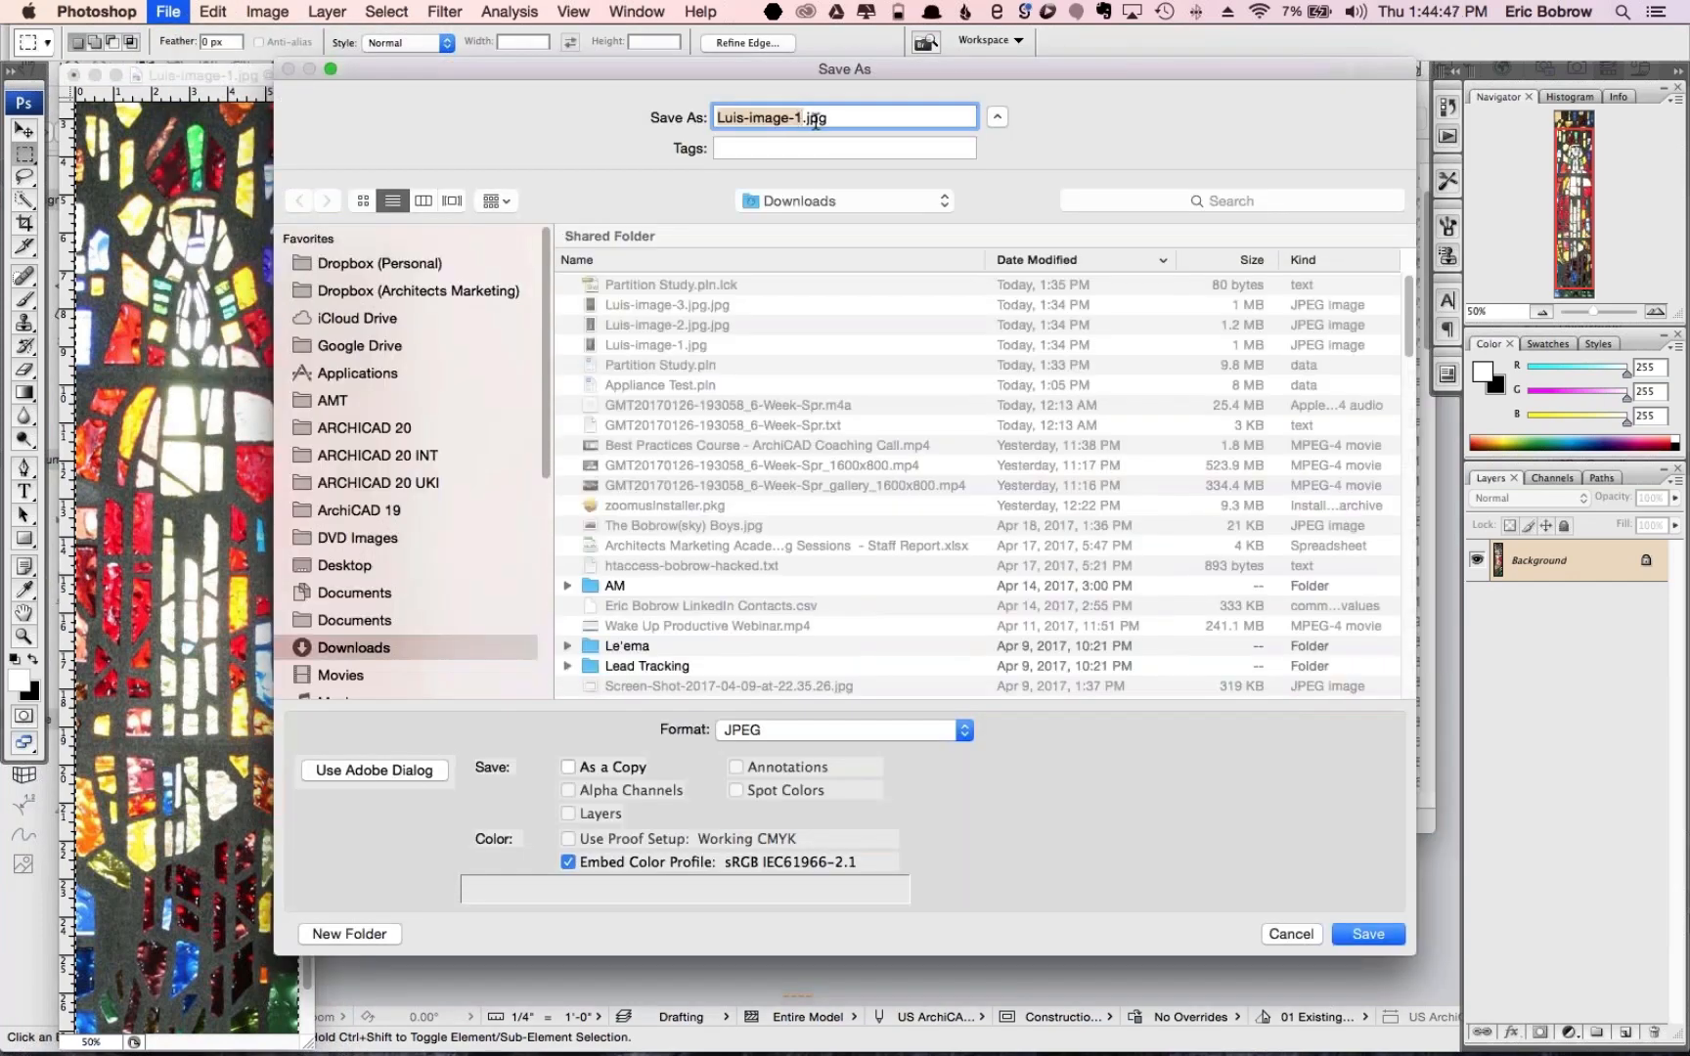
click(804, 120)
text(-cropped)
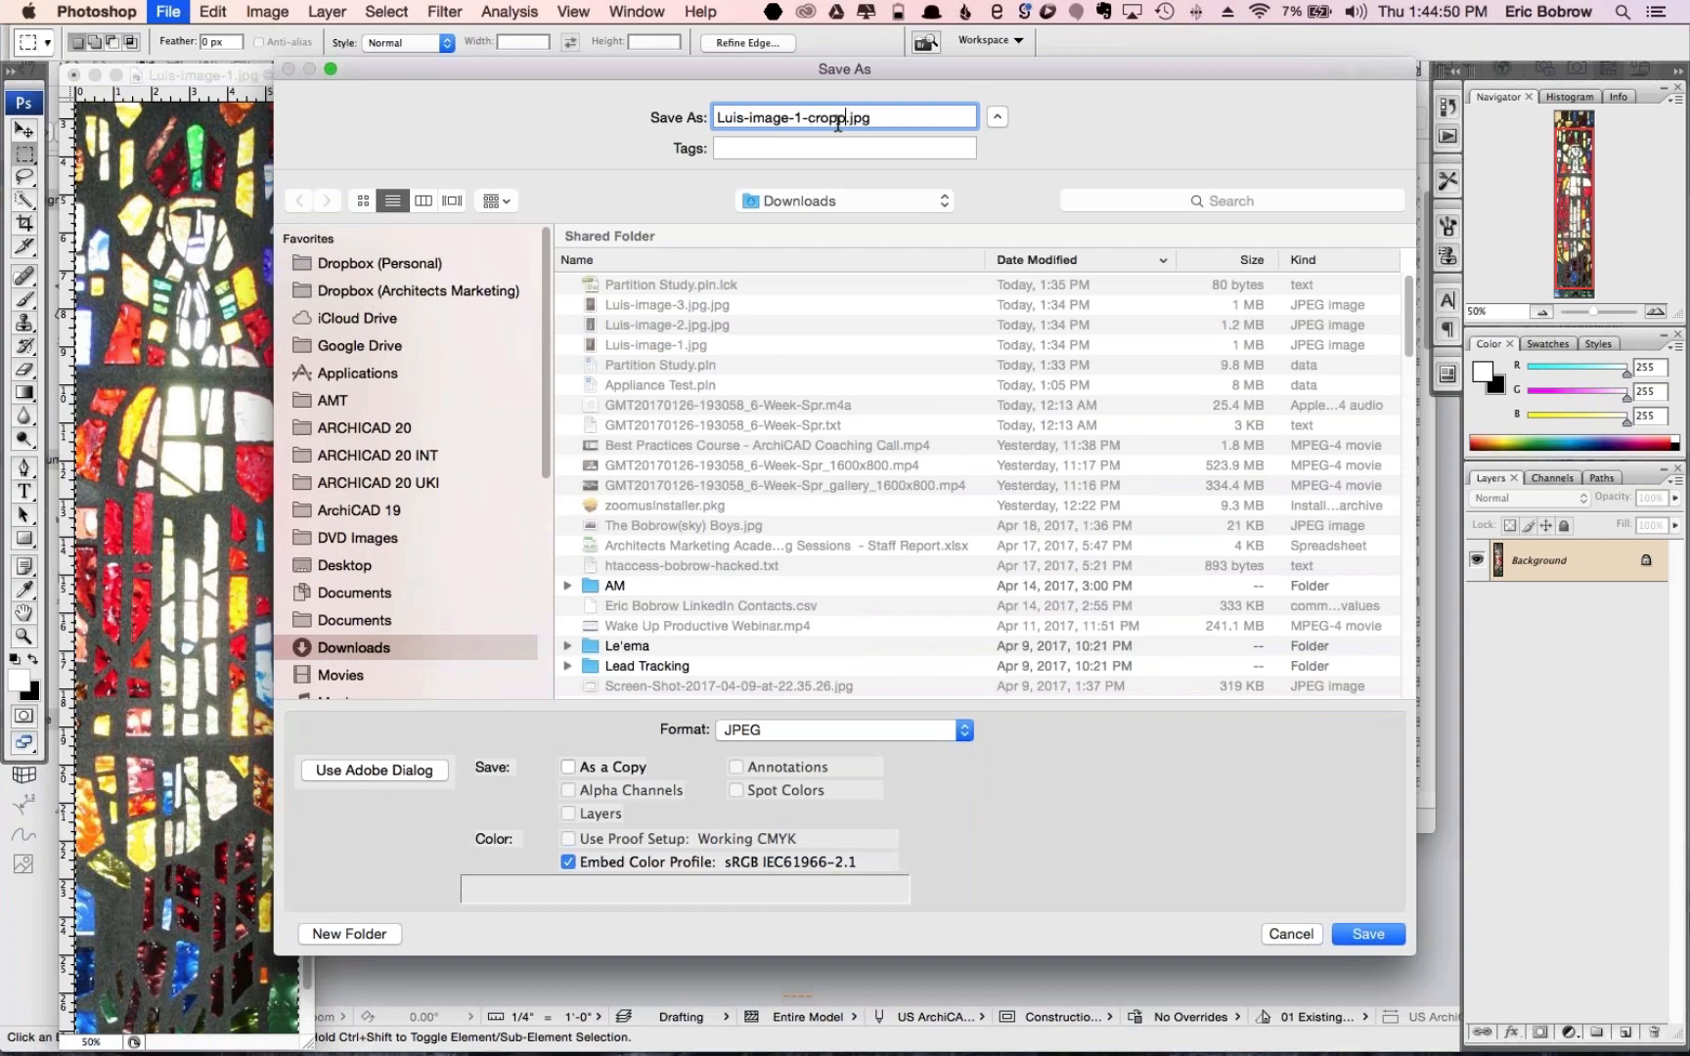
click(1373, 934)
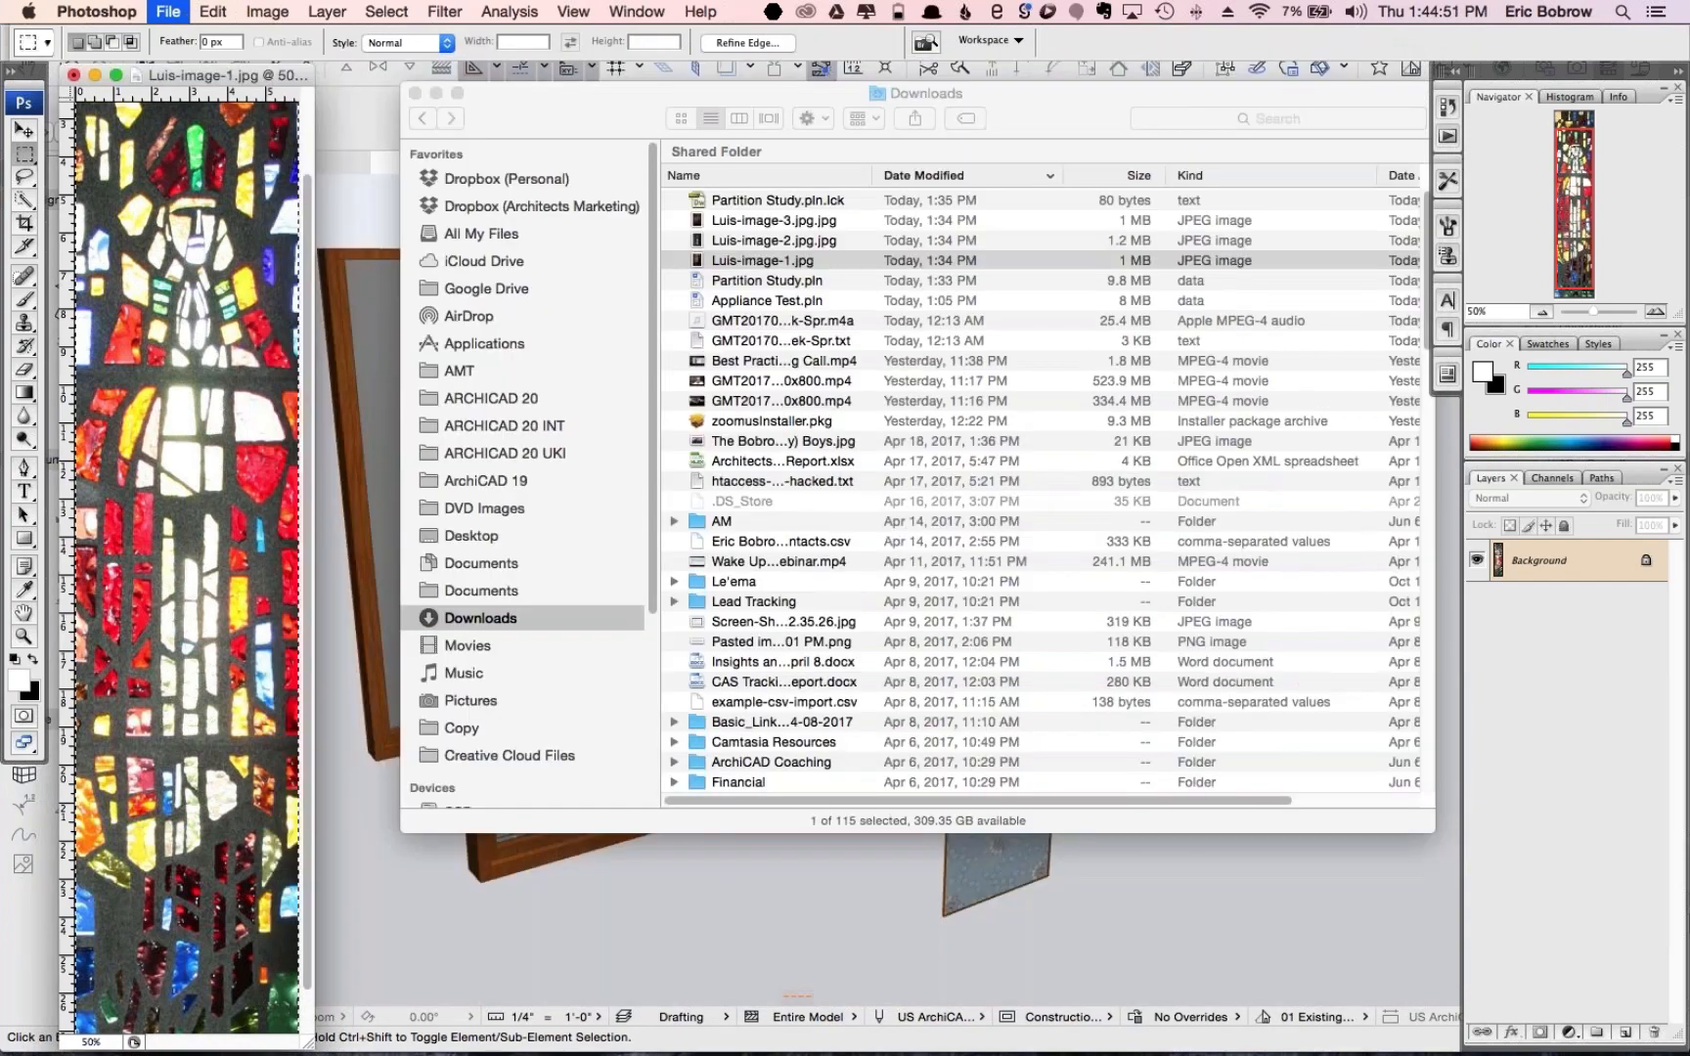
click(1141, 382)
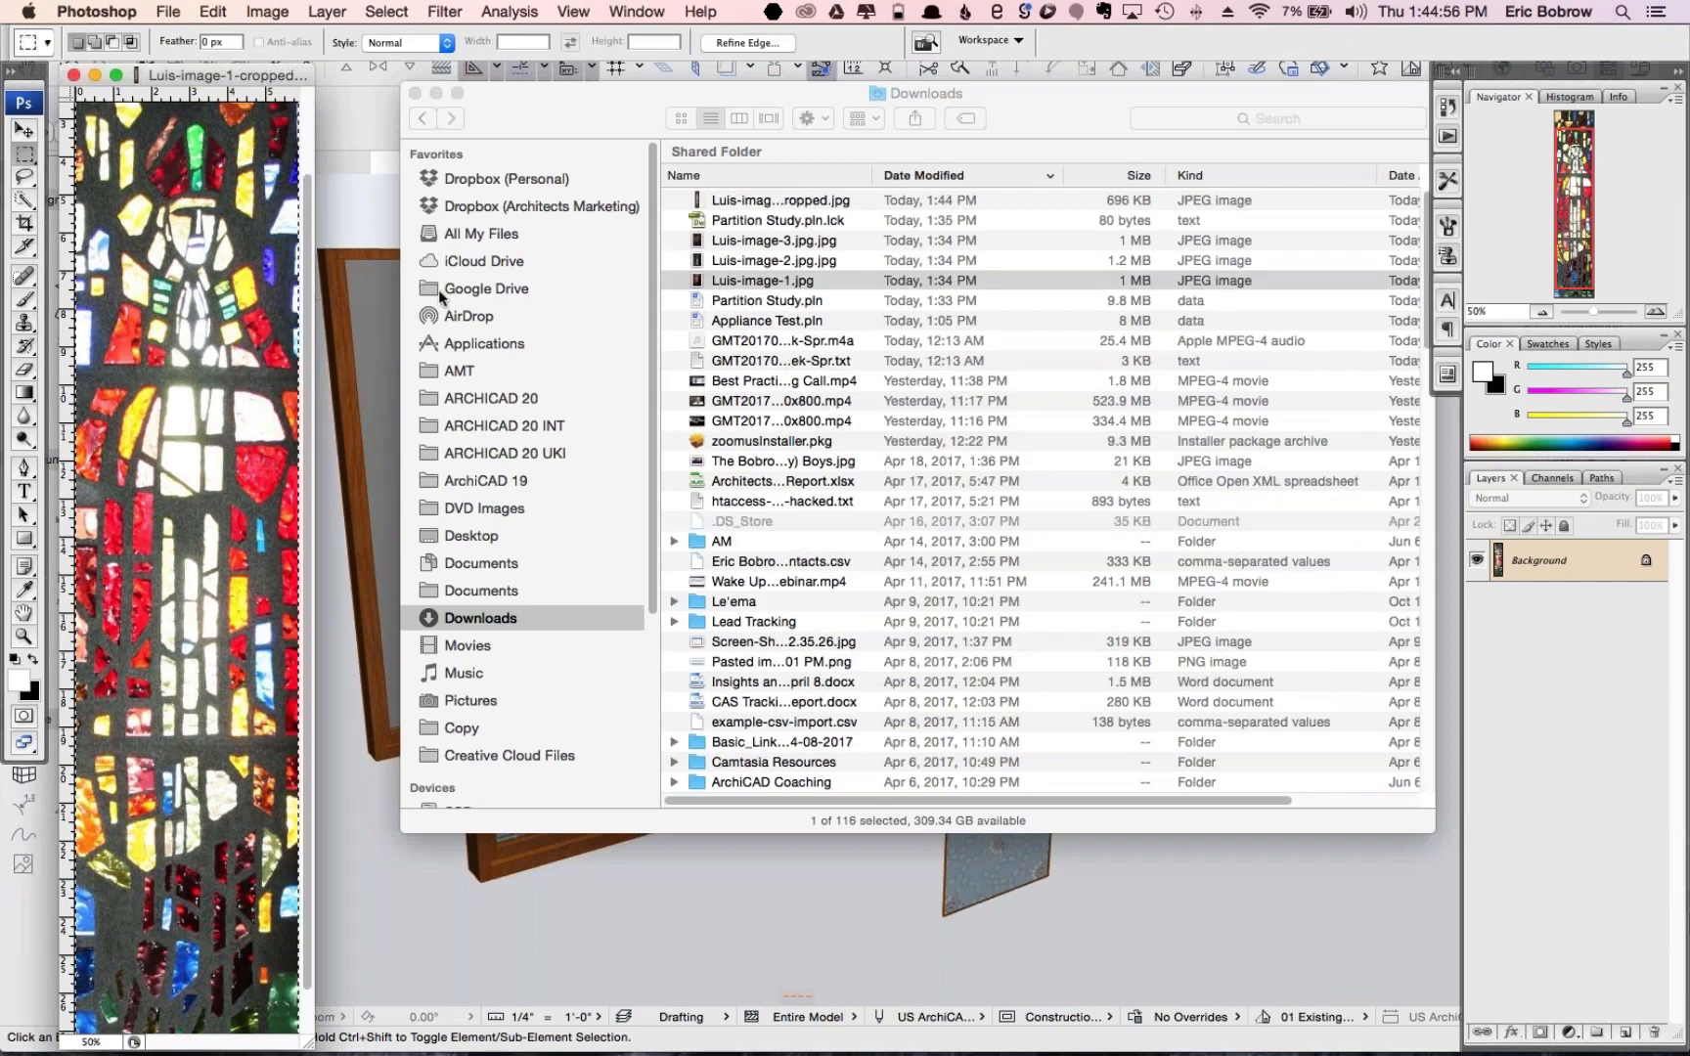
Switch to ARCHICAD's Partition Study and open the surface settings for *4_37 (from Converted Object)
key(super+Tab)
key(super+Tab)
key(super+Tab)
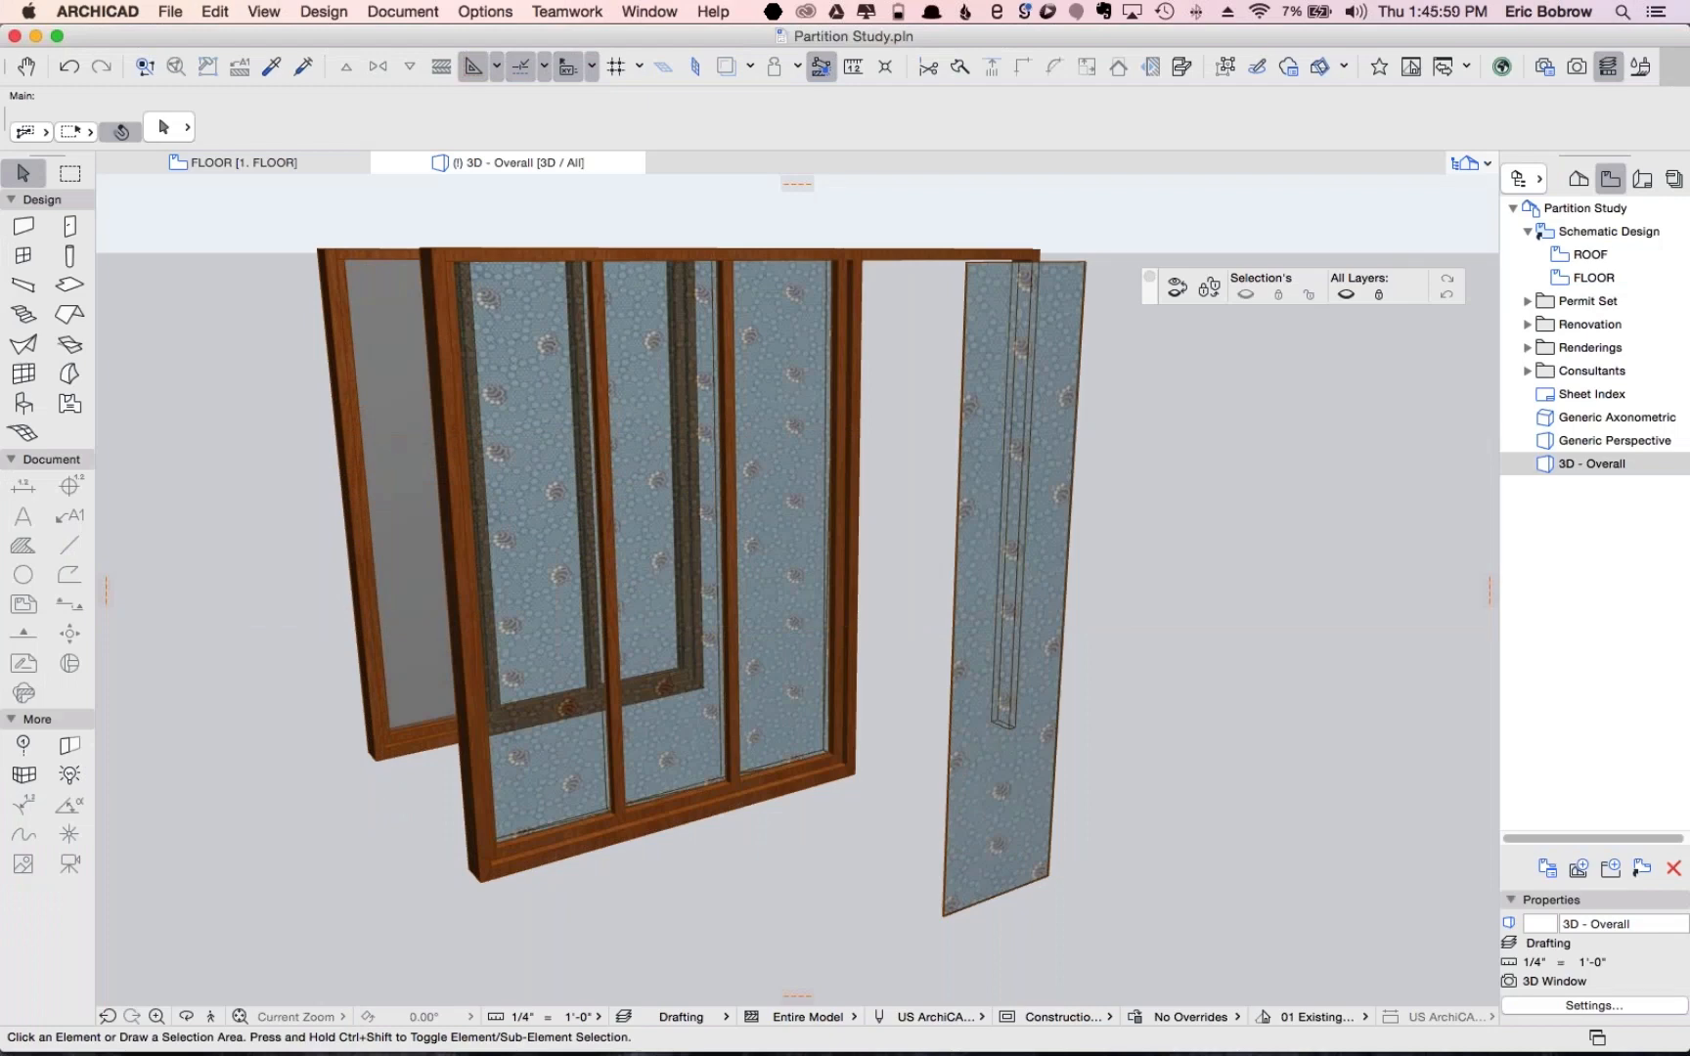
click(487, 12)
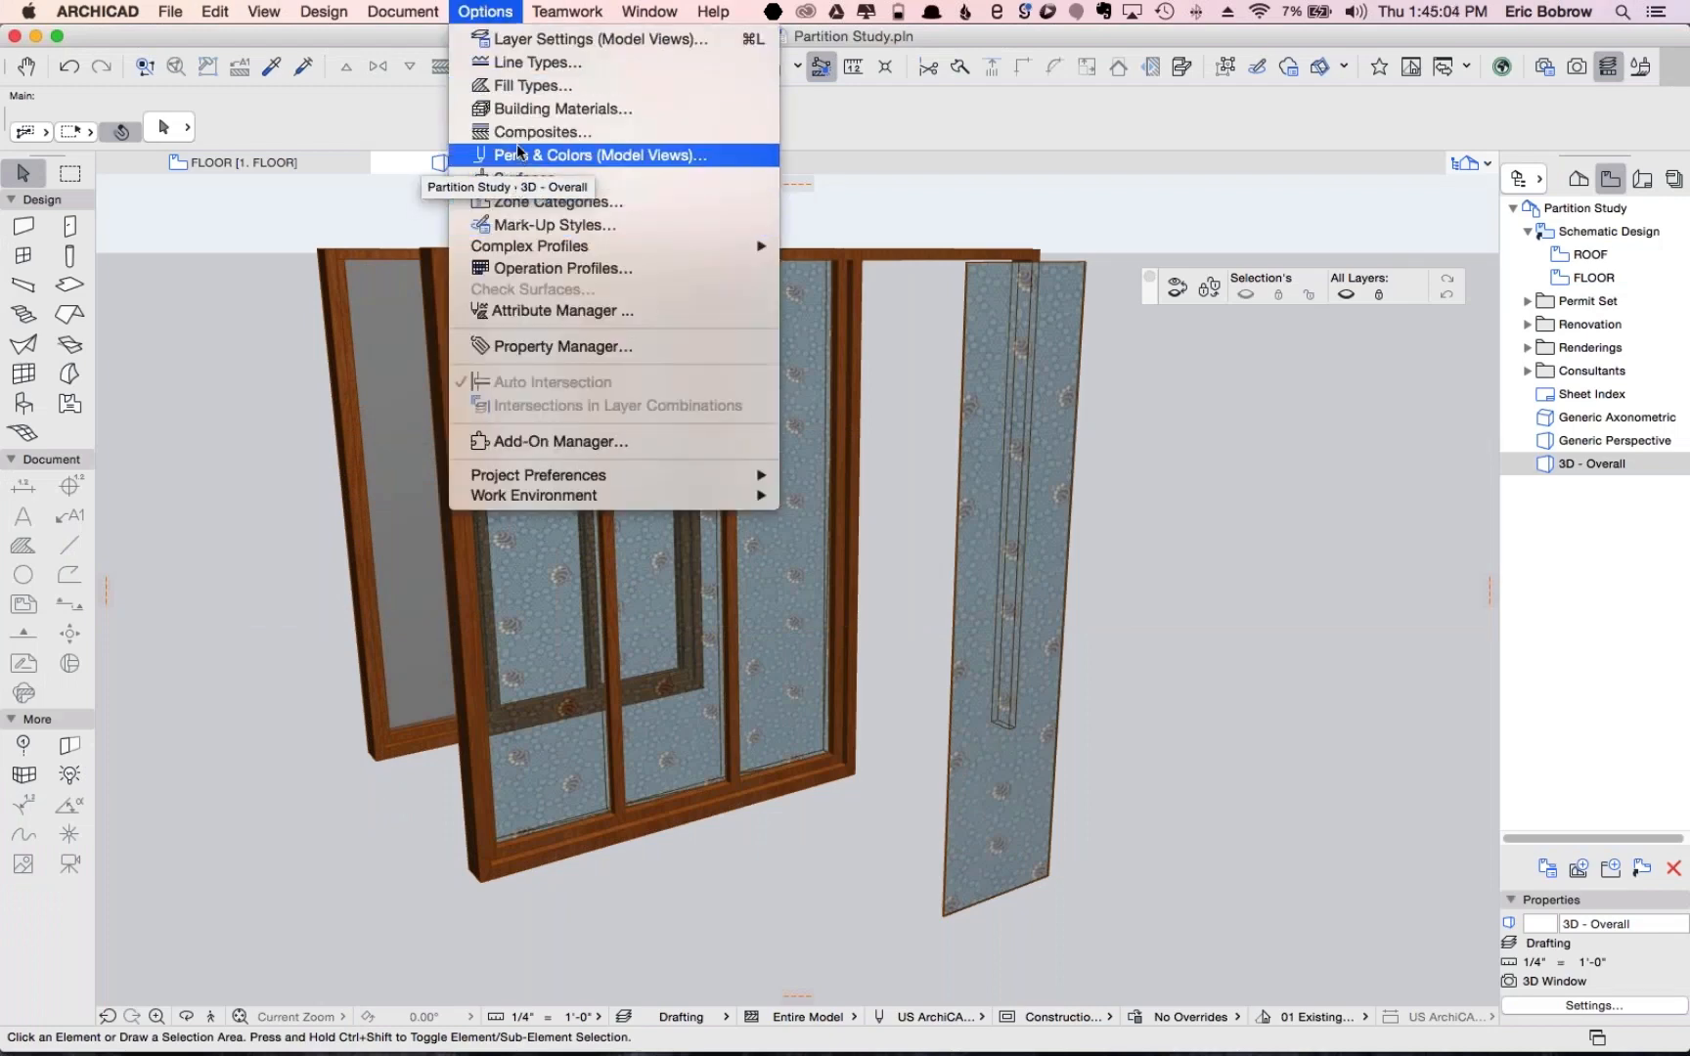
click(528, 176)
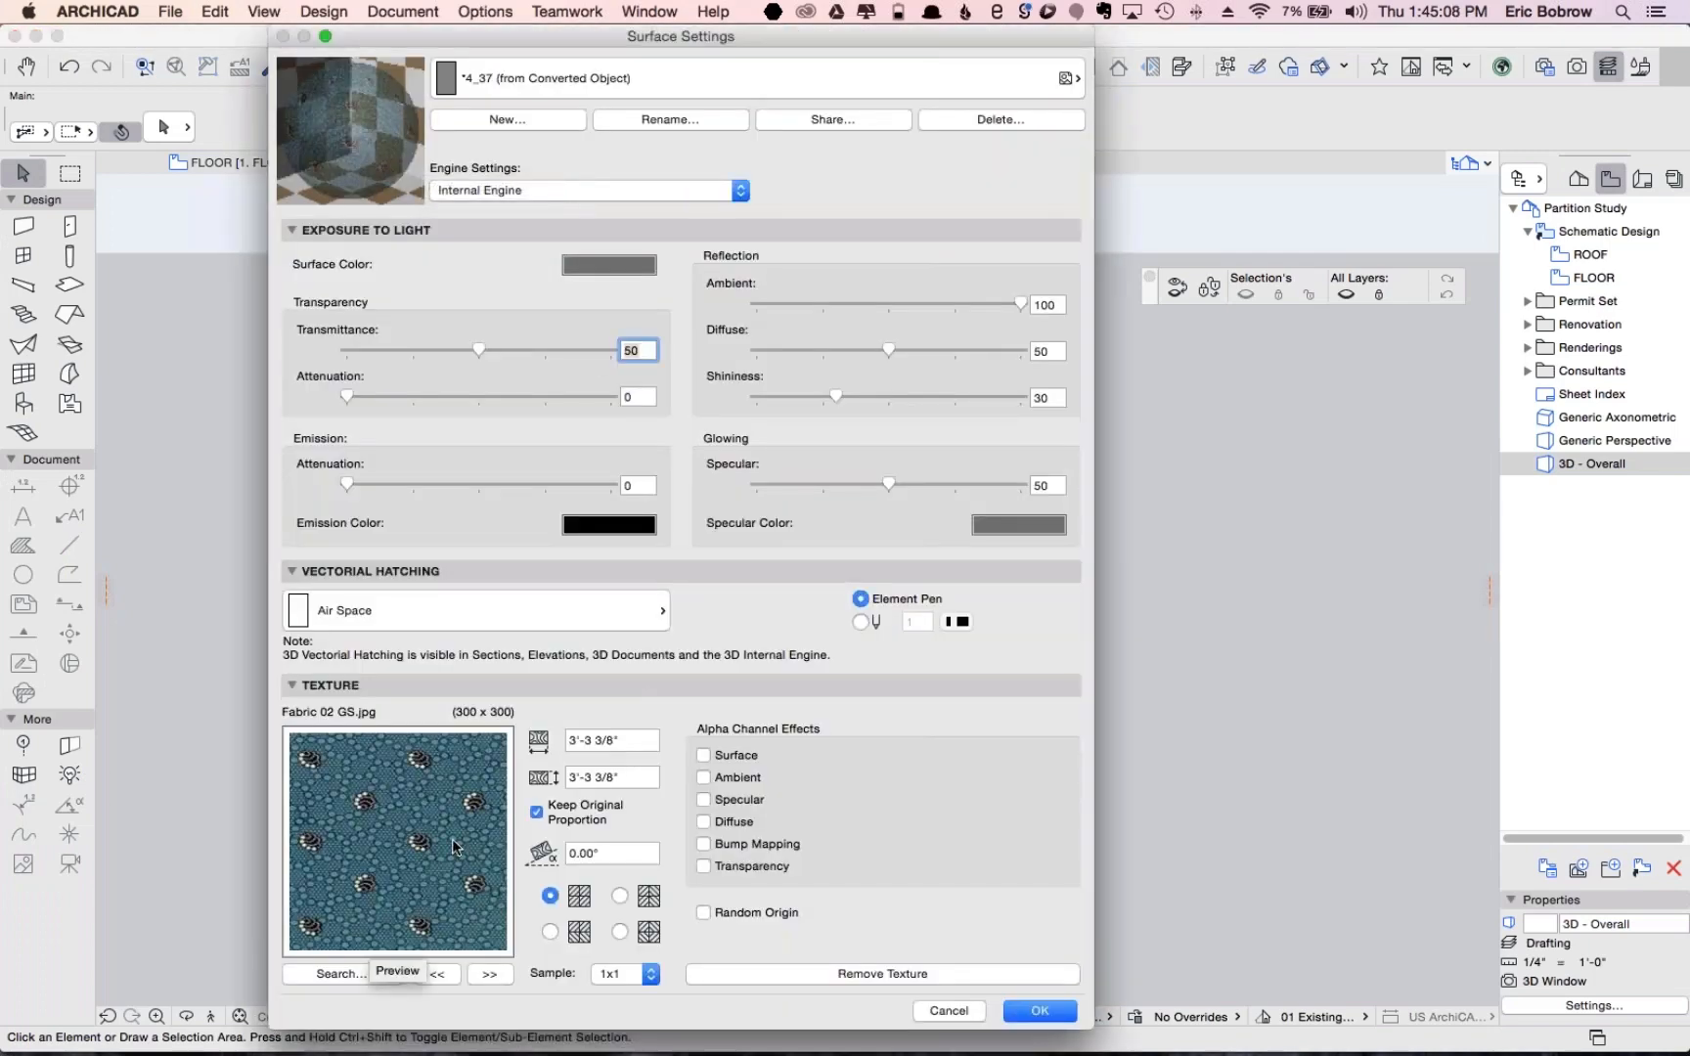
Load the cropped stained-glass JPEG from Downloads as the texture of the surface *4_37 (from Converted Object)
click(337, 976)
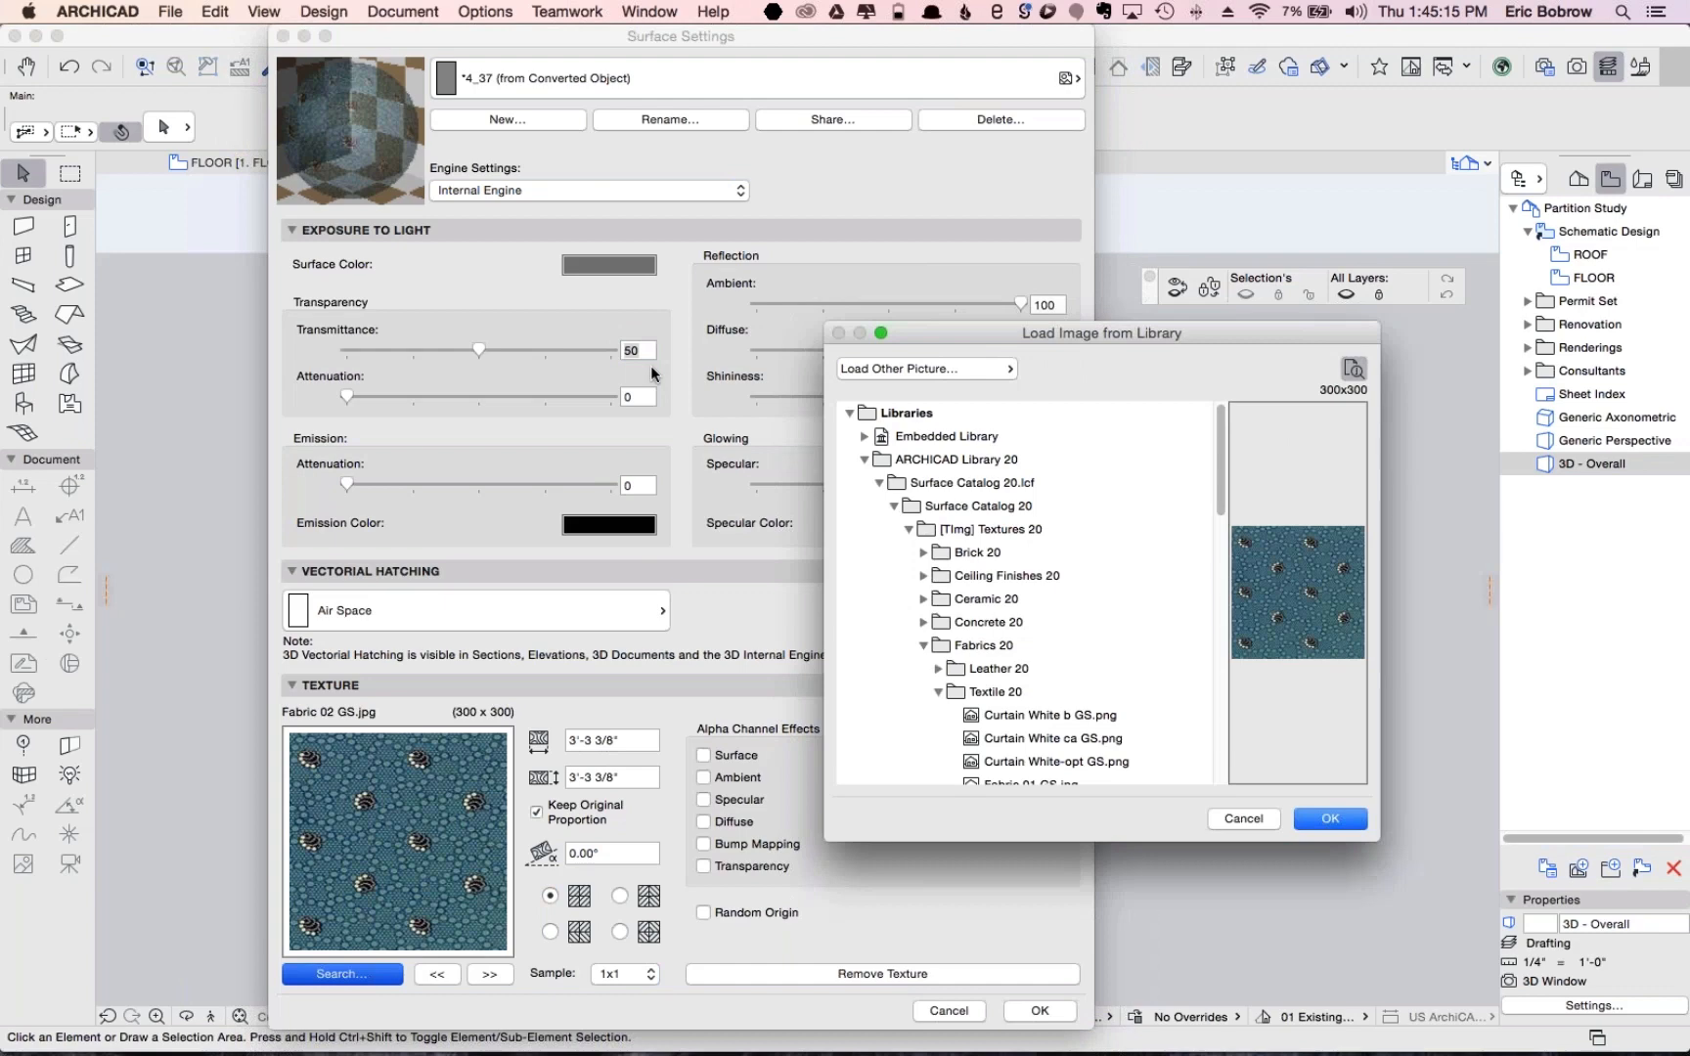
click(932, 373)
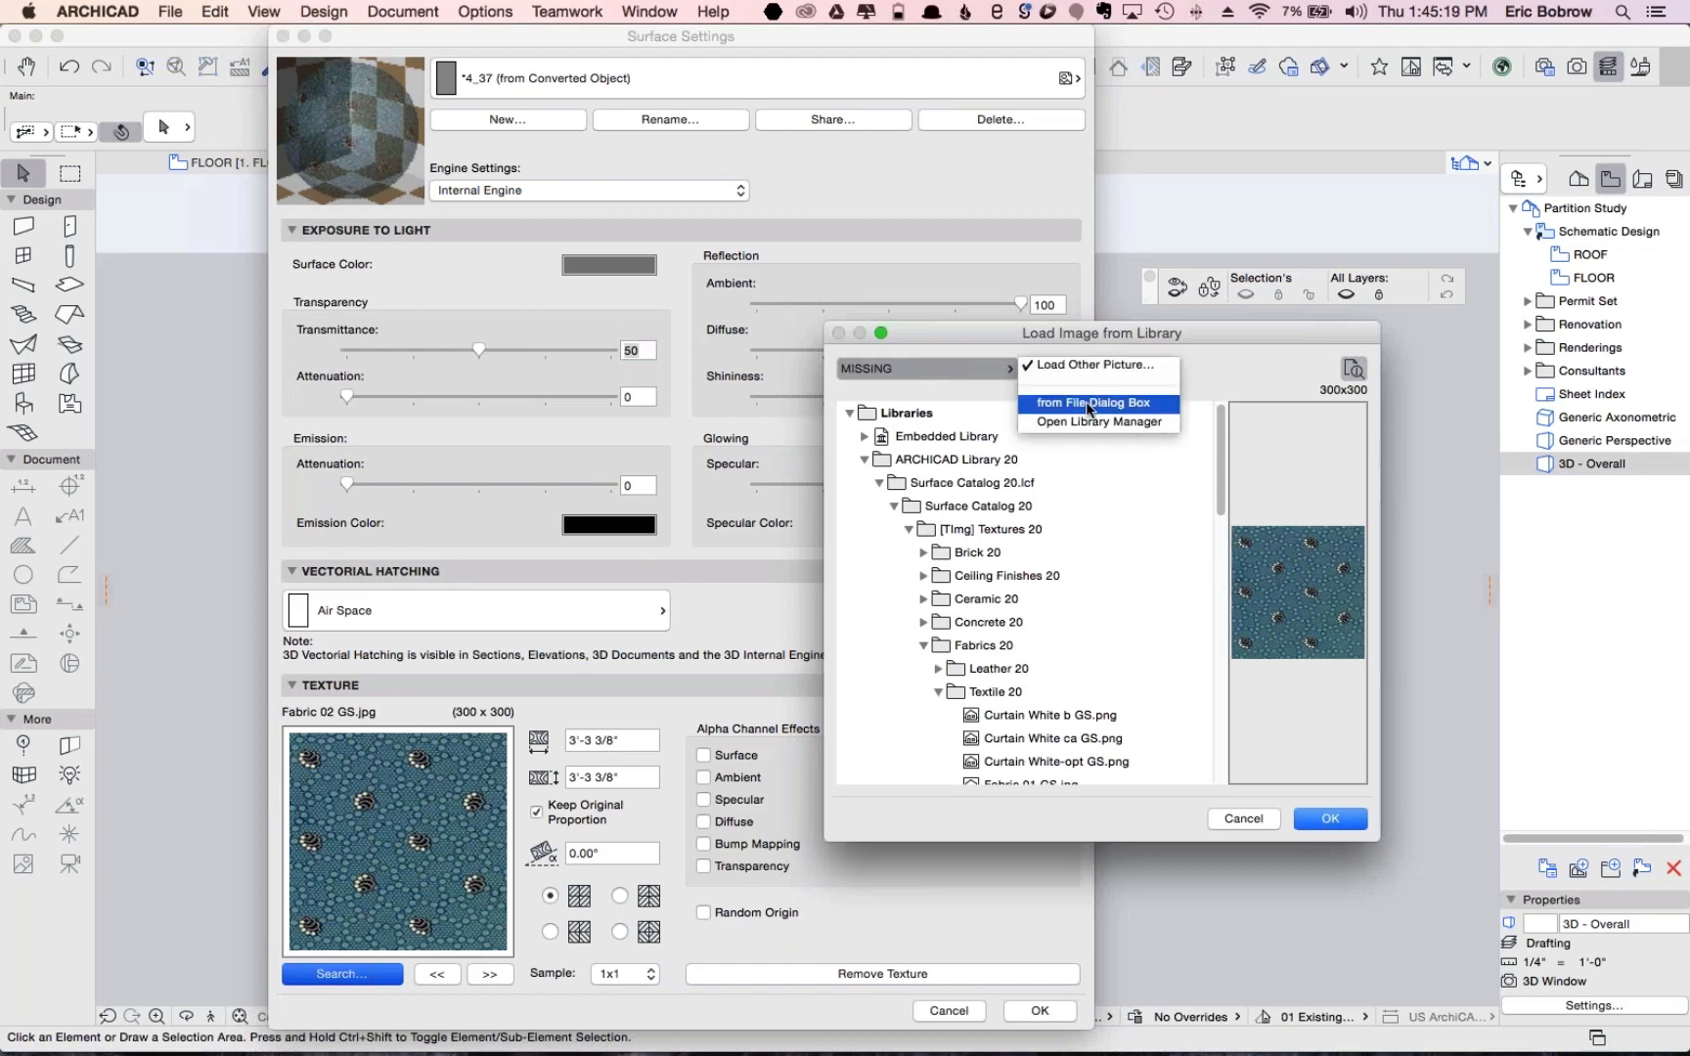
click(1087, 402)
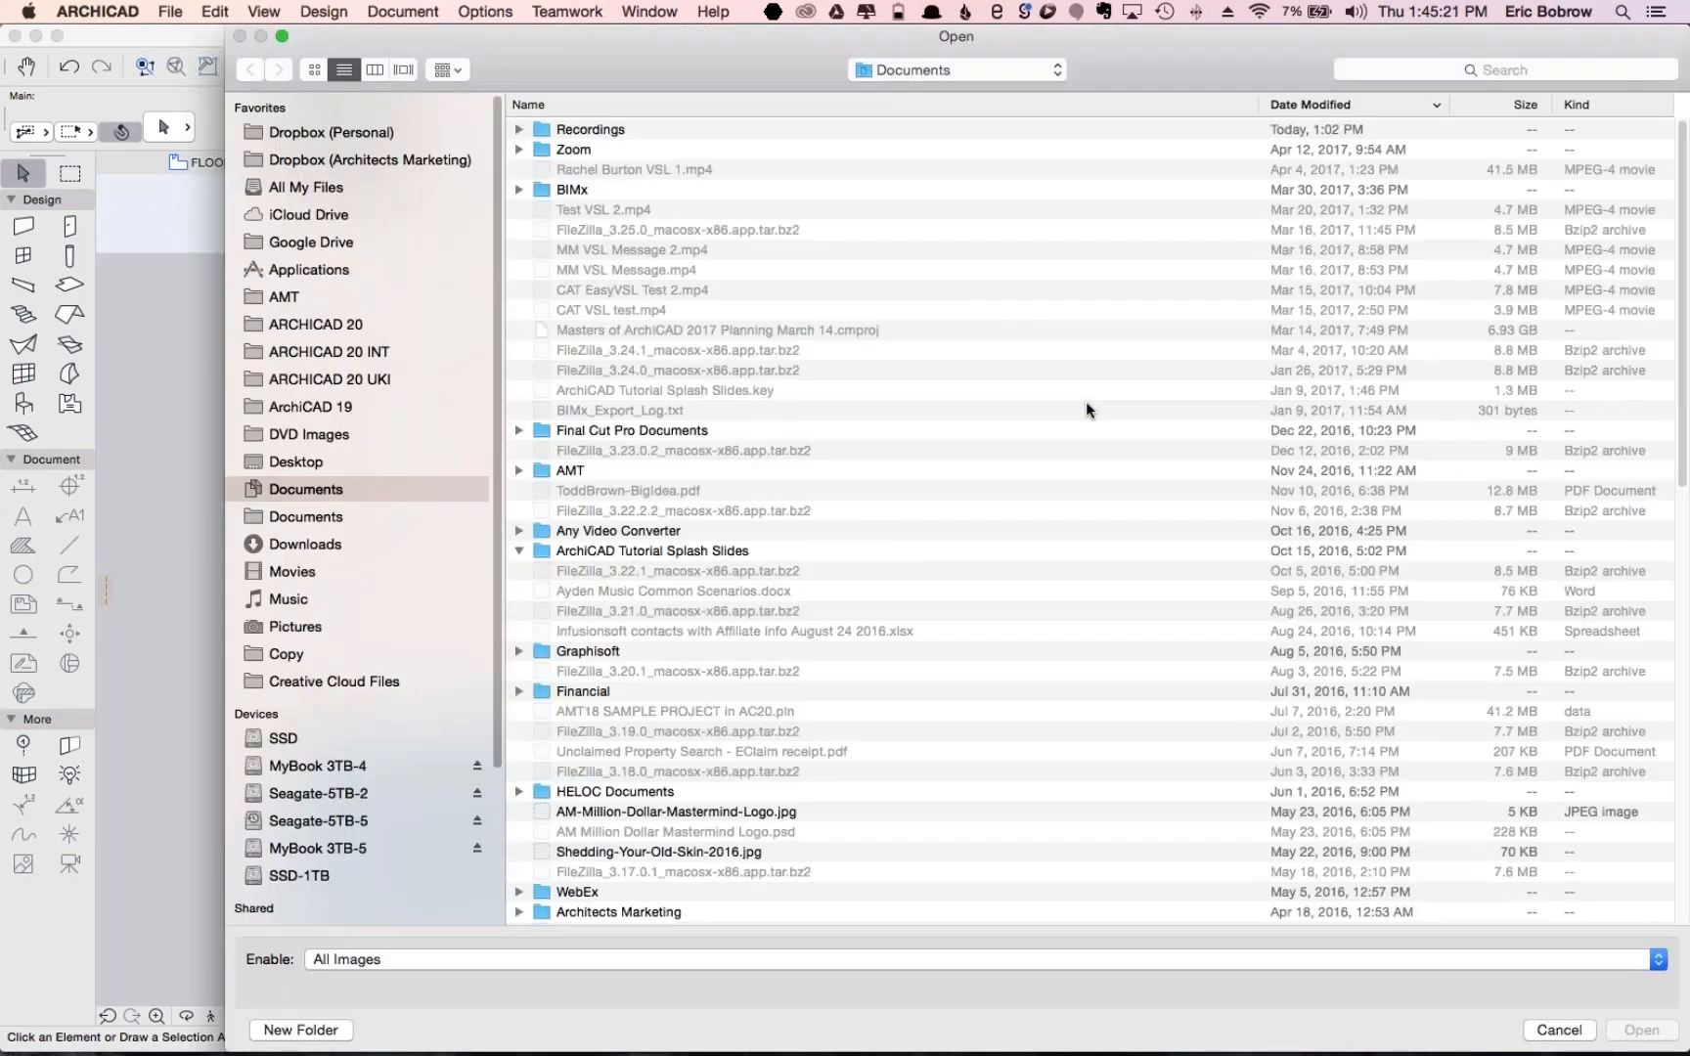
click(304, 545)
click(622, 131)
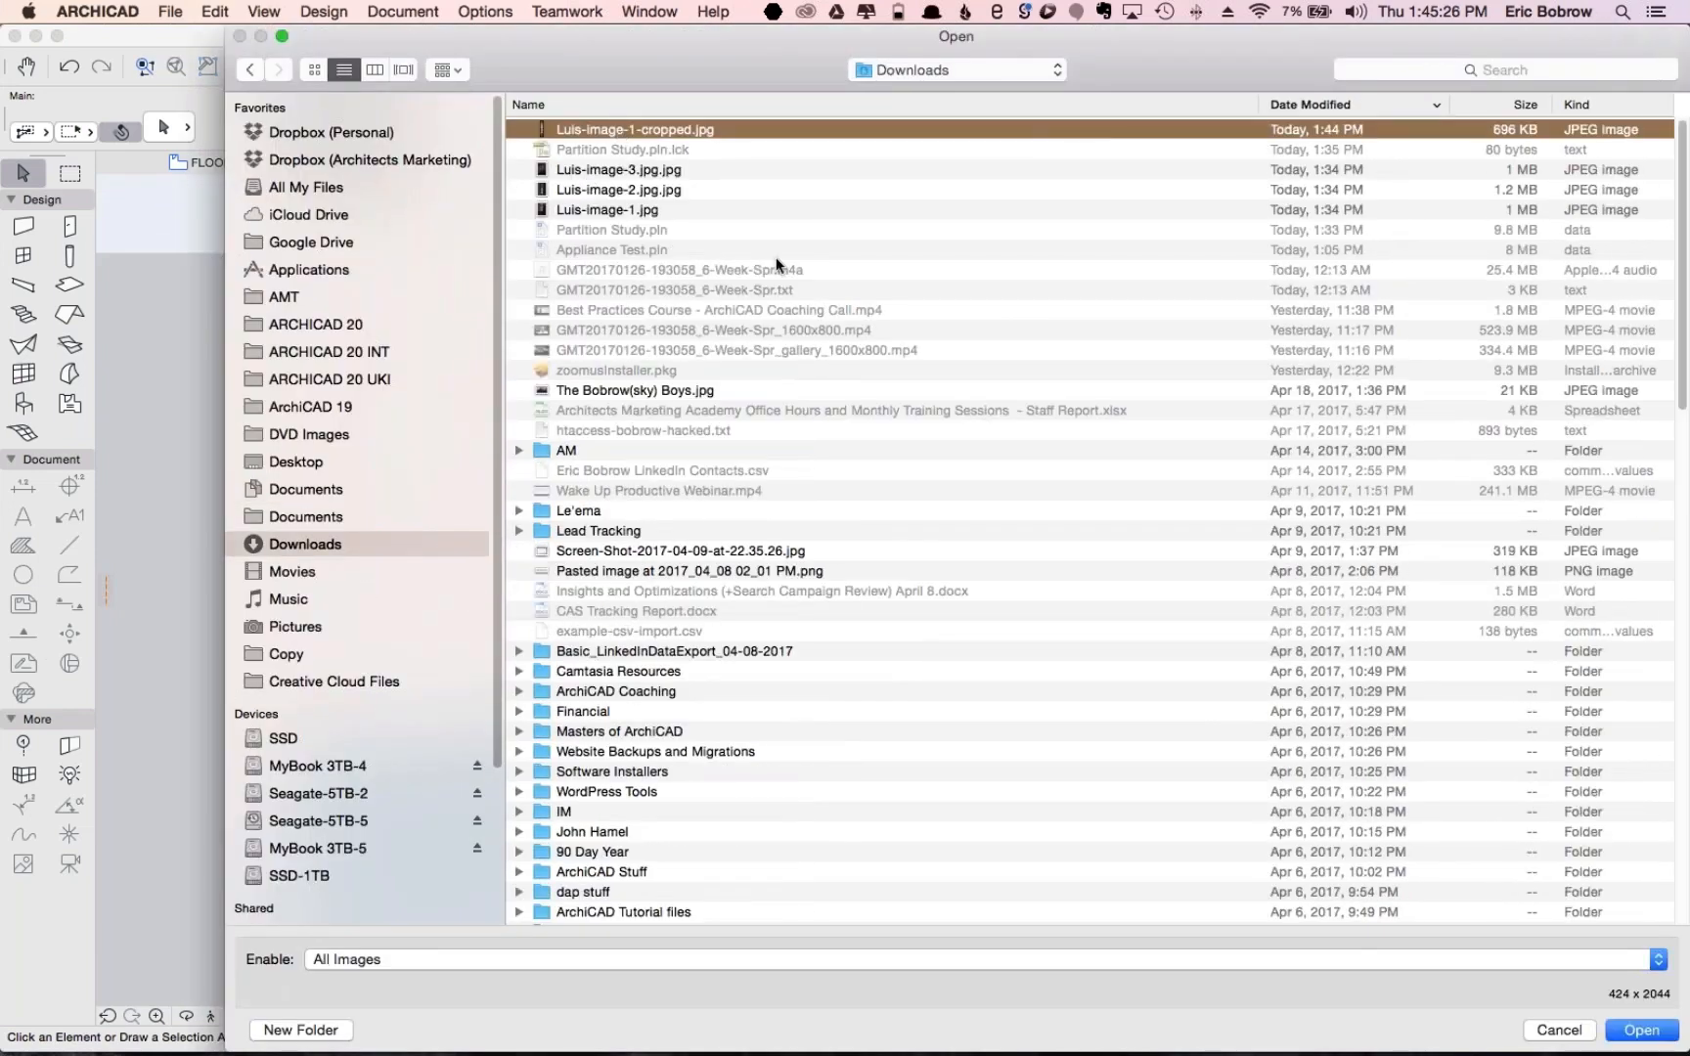
click(1640, 1031)
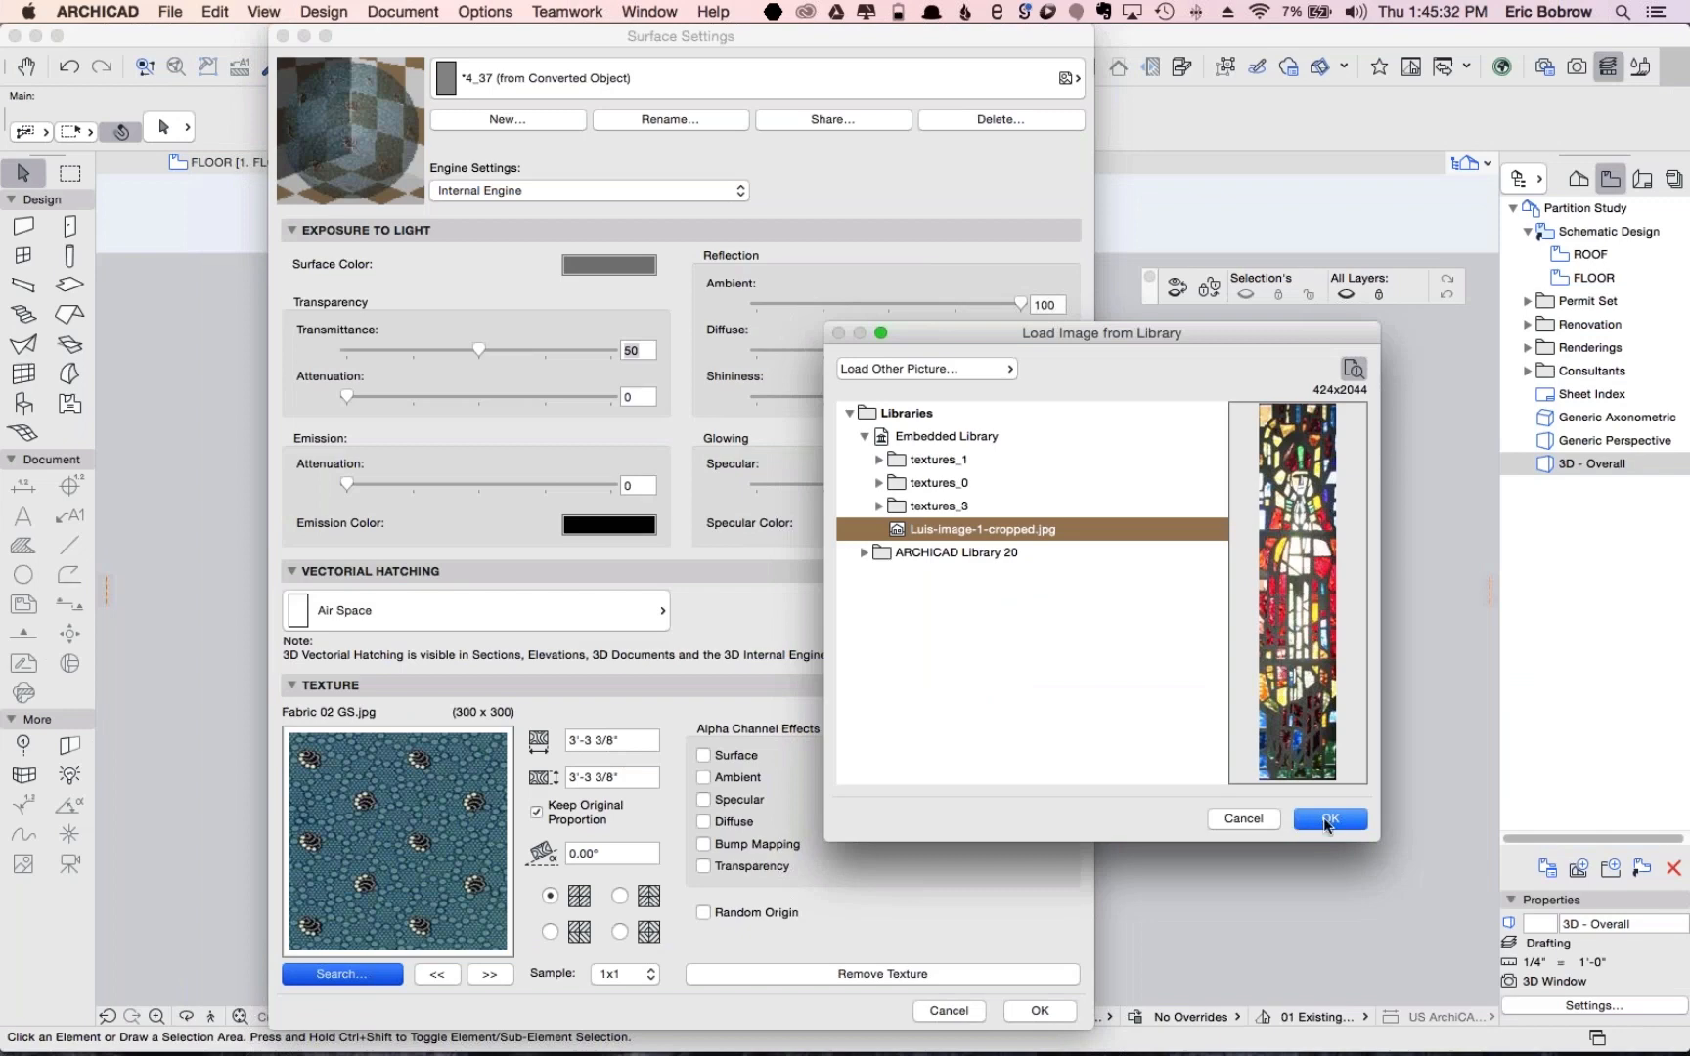
click(1327, 825)
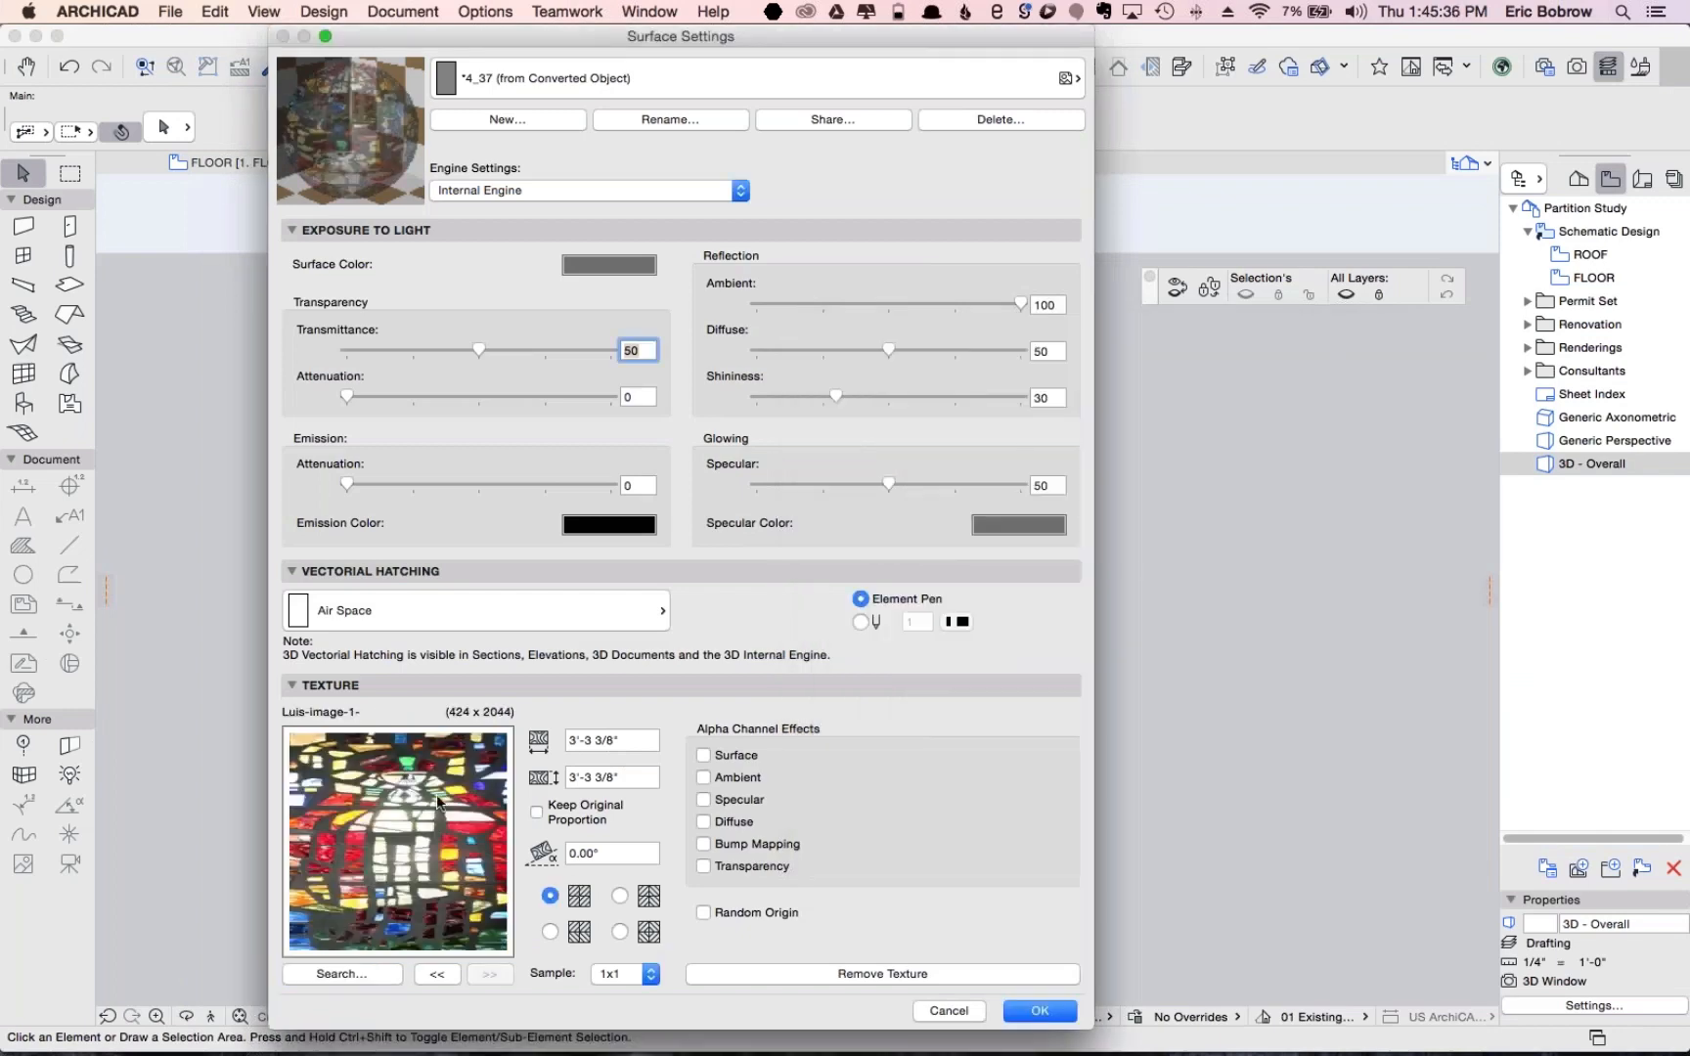
Keep the stained-glass texture's original proportion and set its height to 7'
click(537, 814)
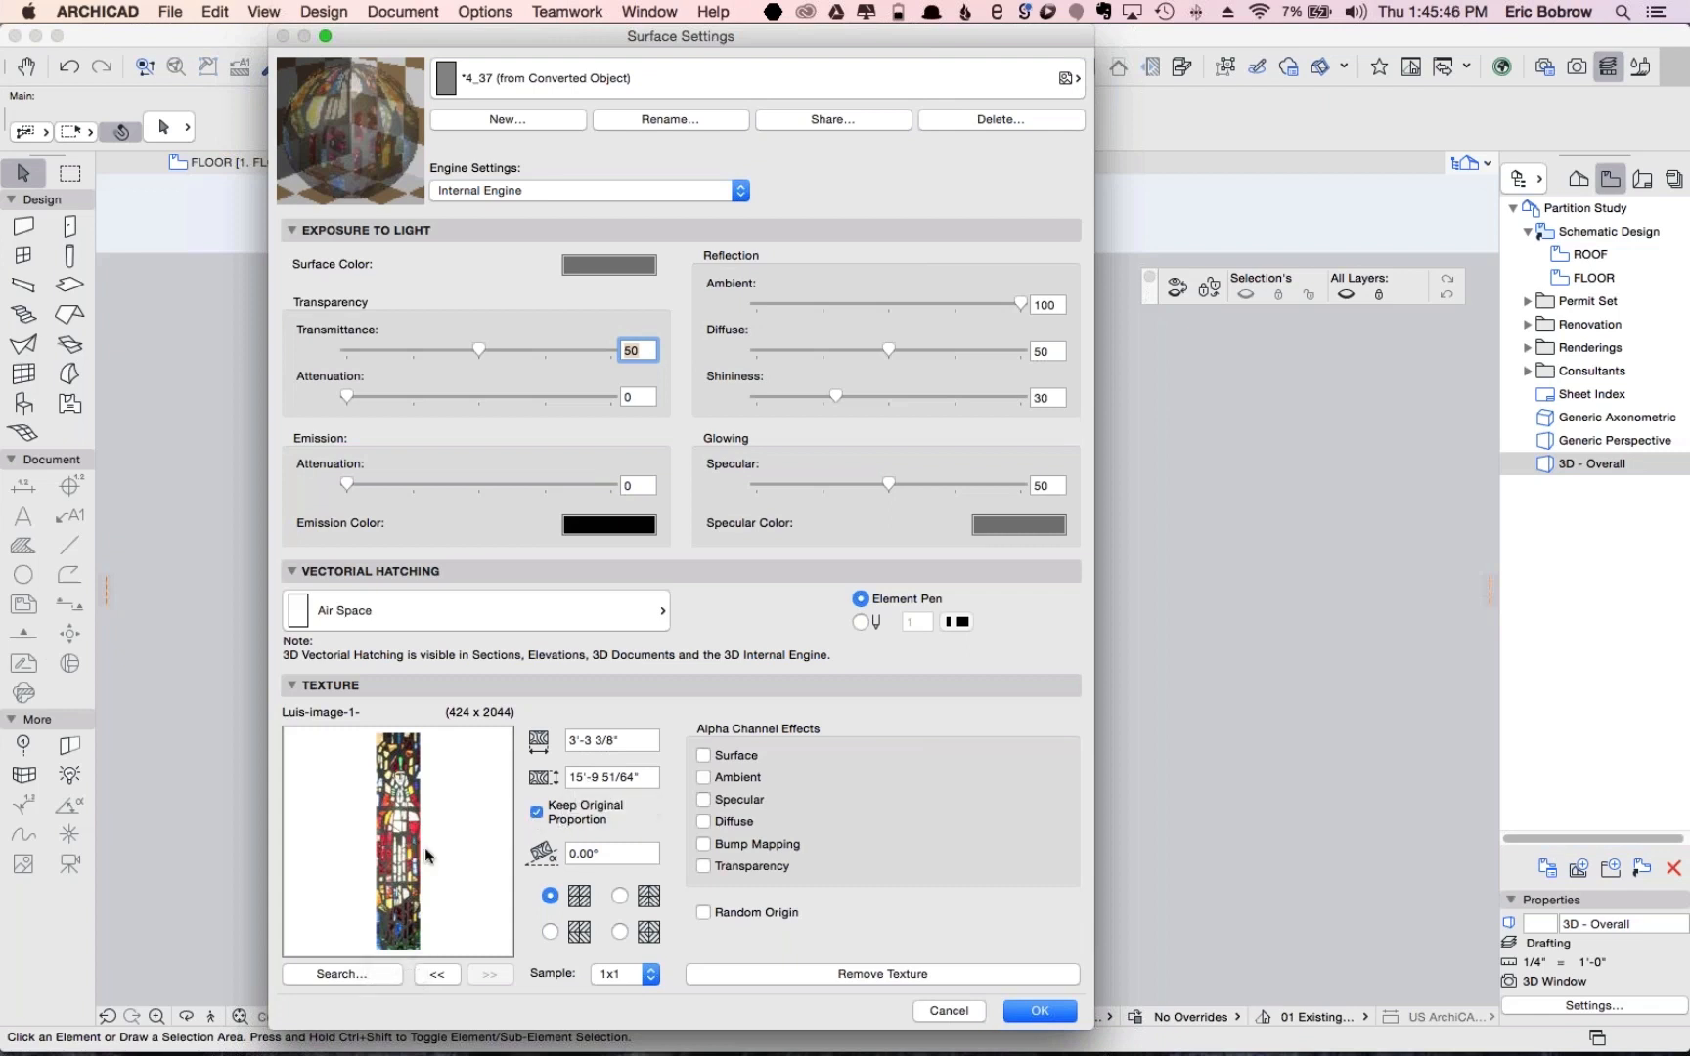
click(645, 775)
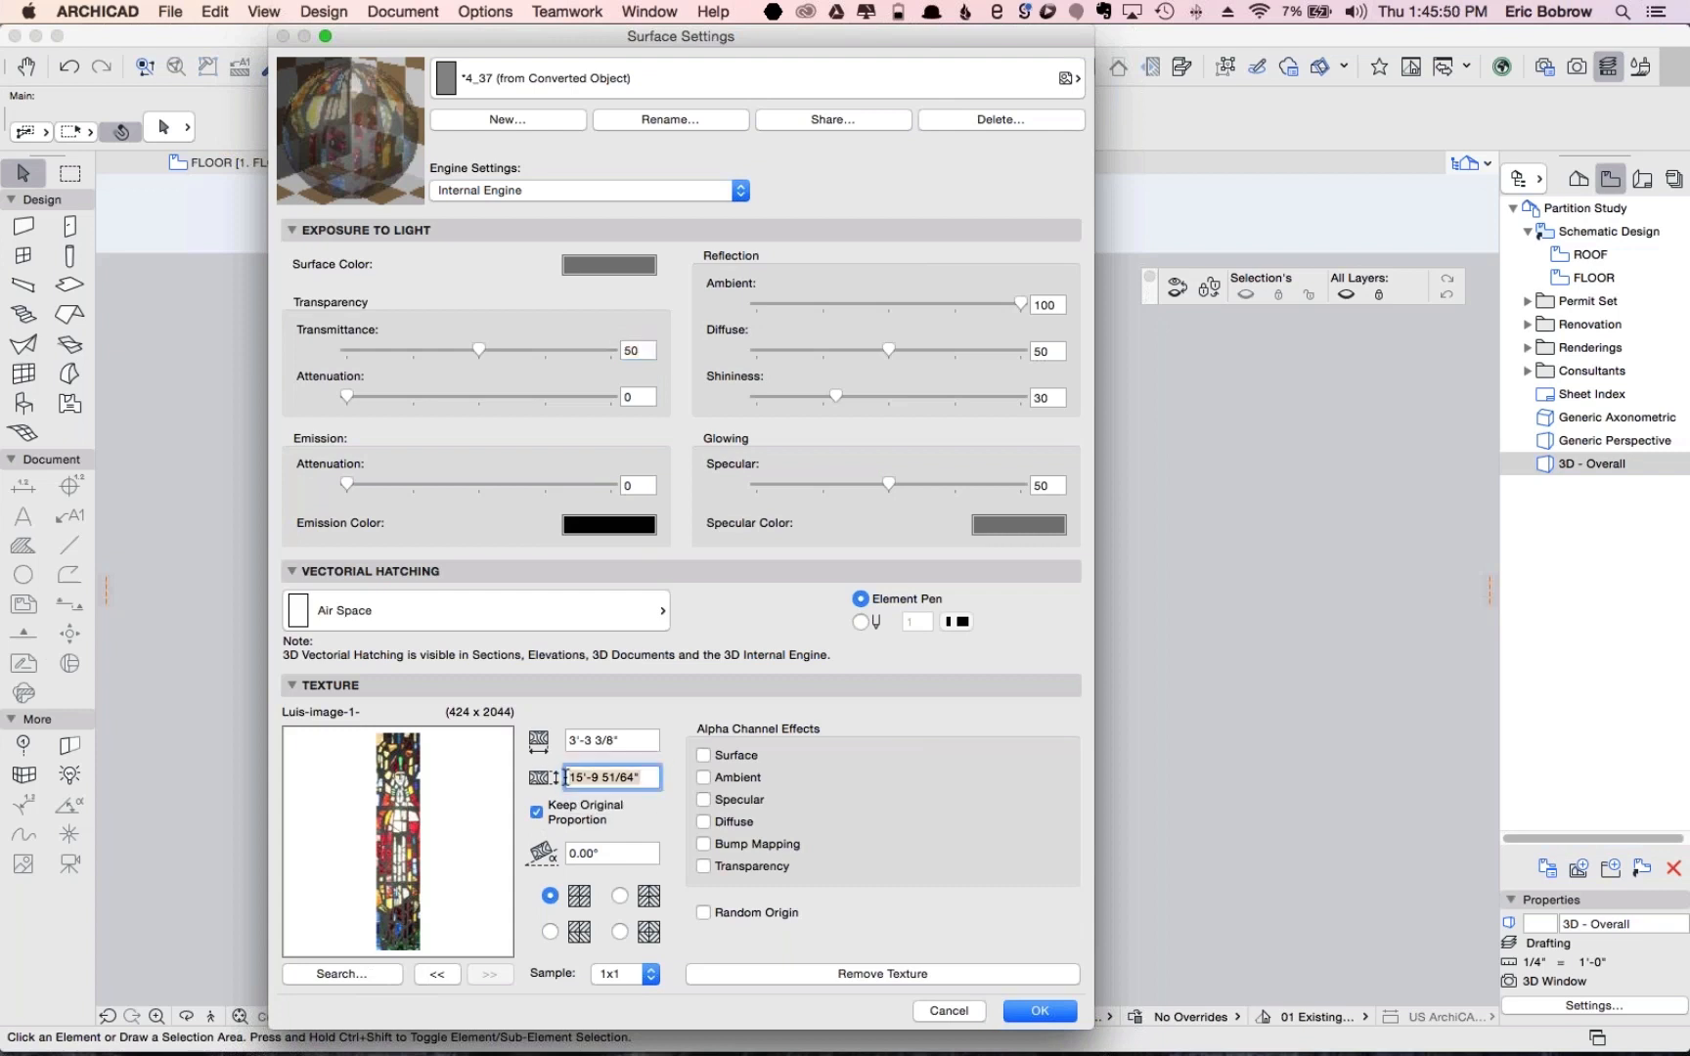
text(7')
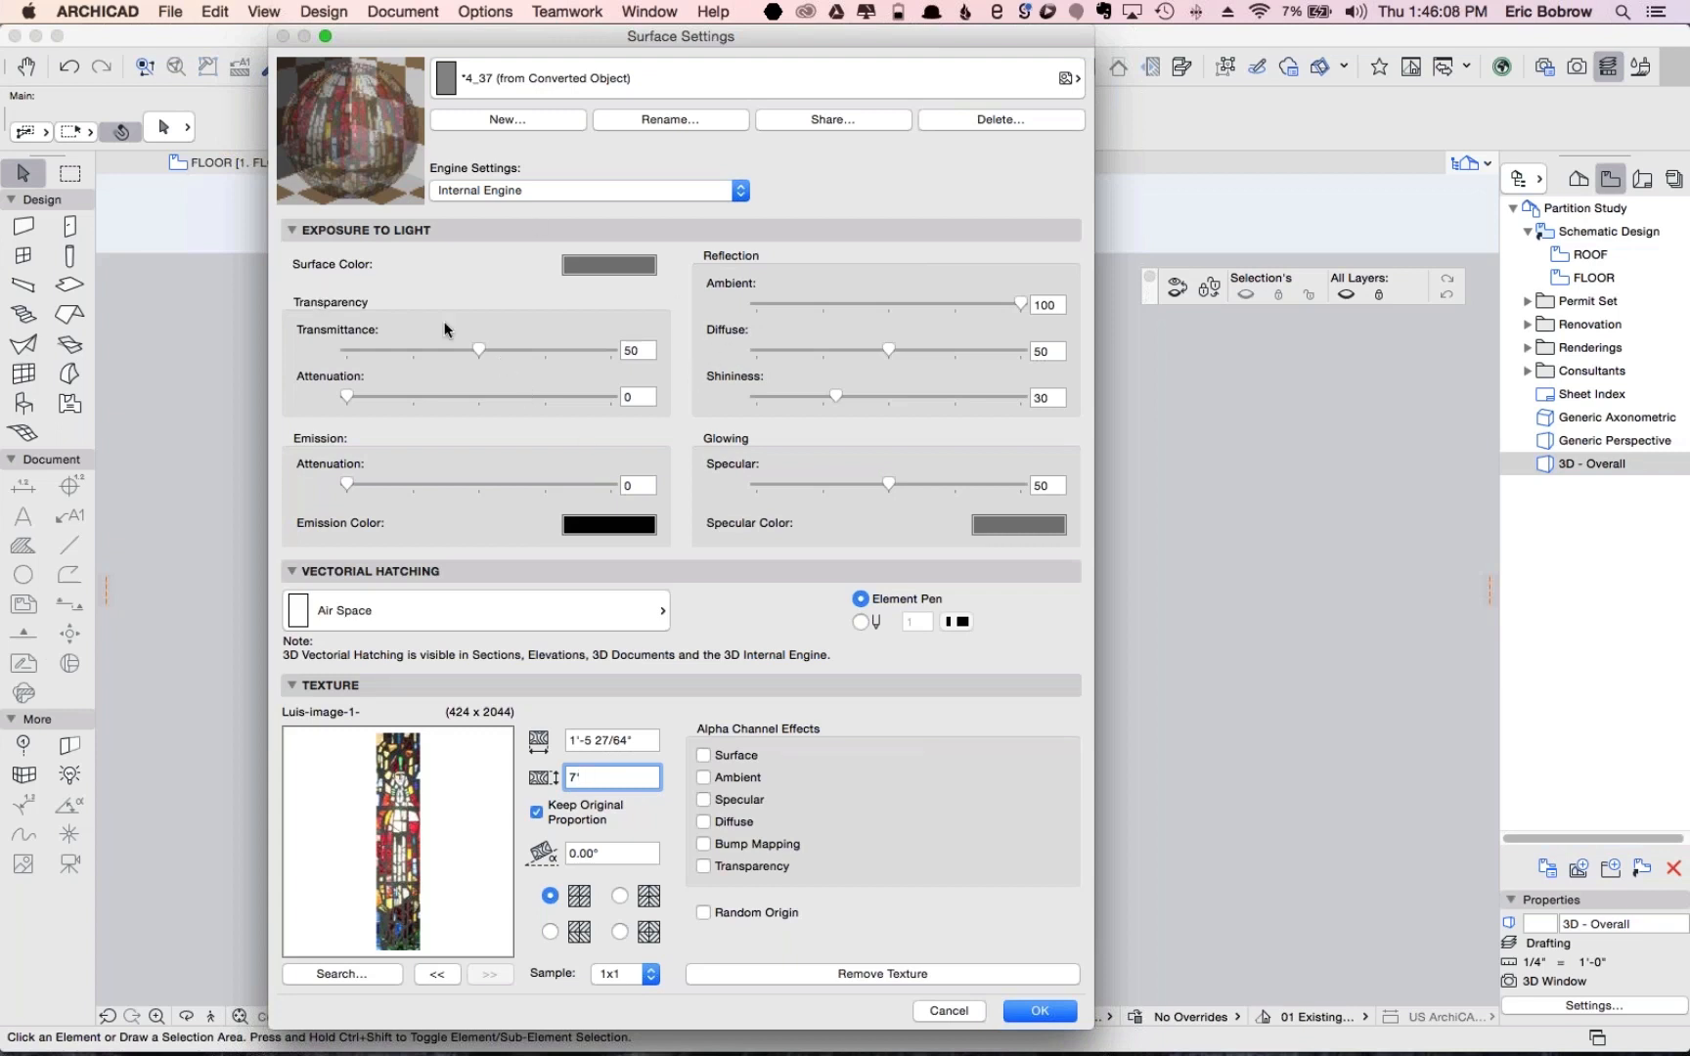
Lower the surface's transmittance to 23 and apply the surface settings
drag(478, 350, 412, 351)
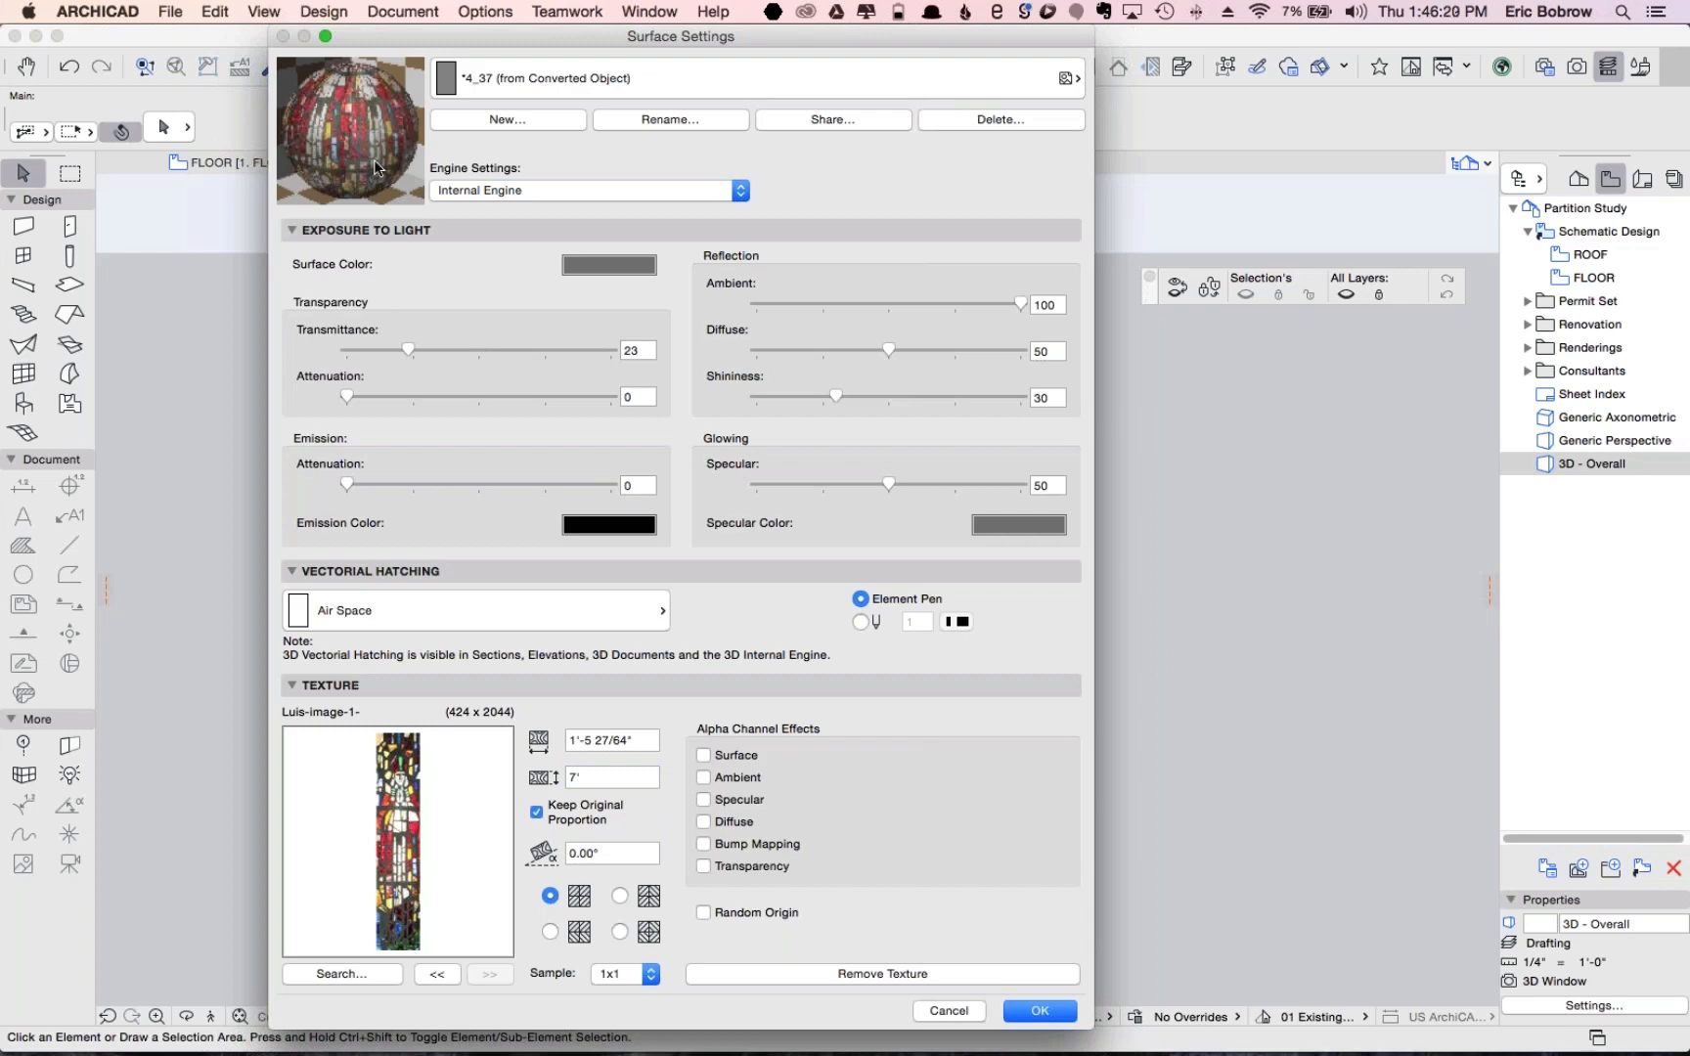
click(1032, 1011)
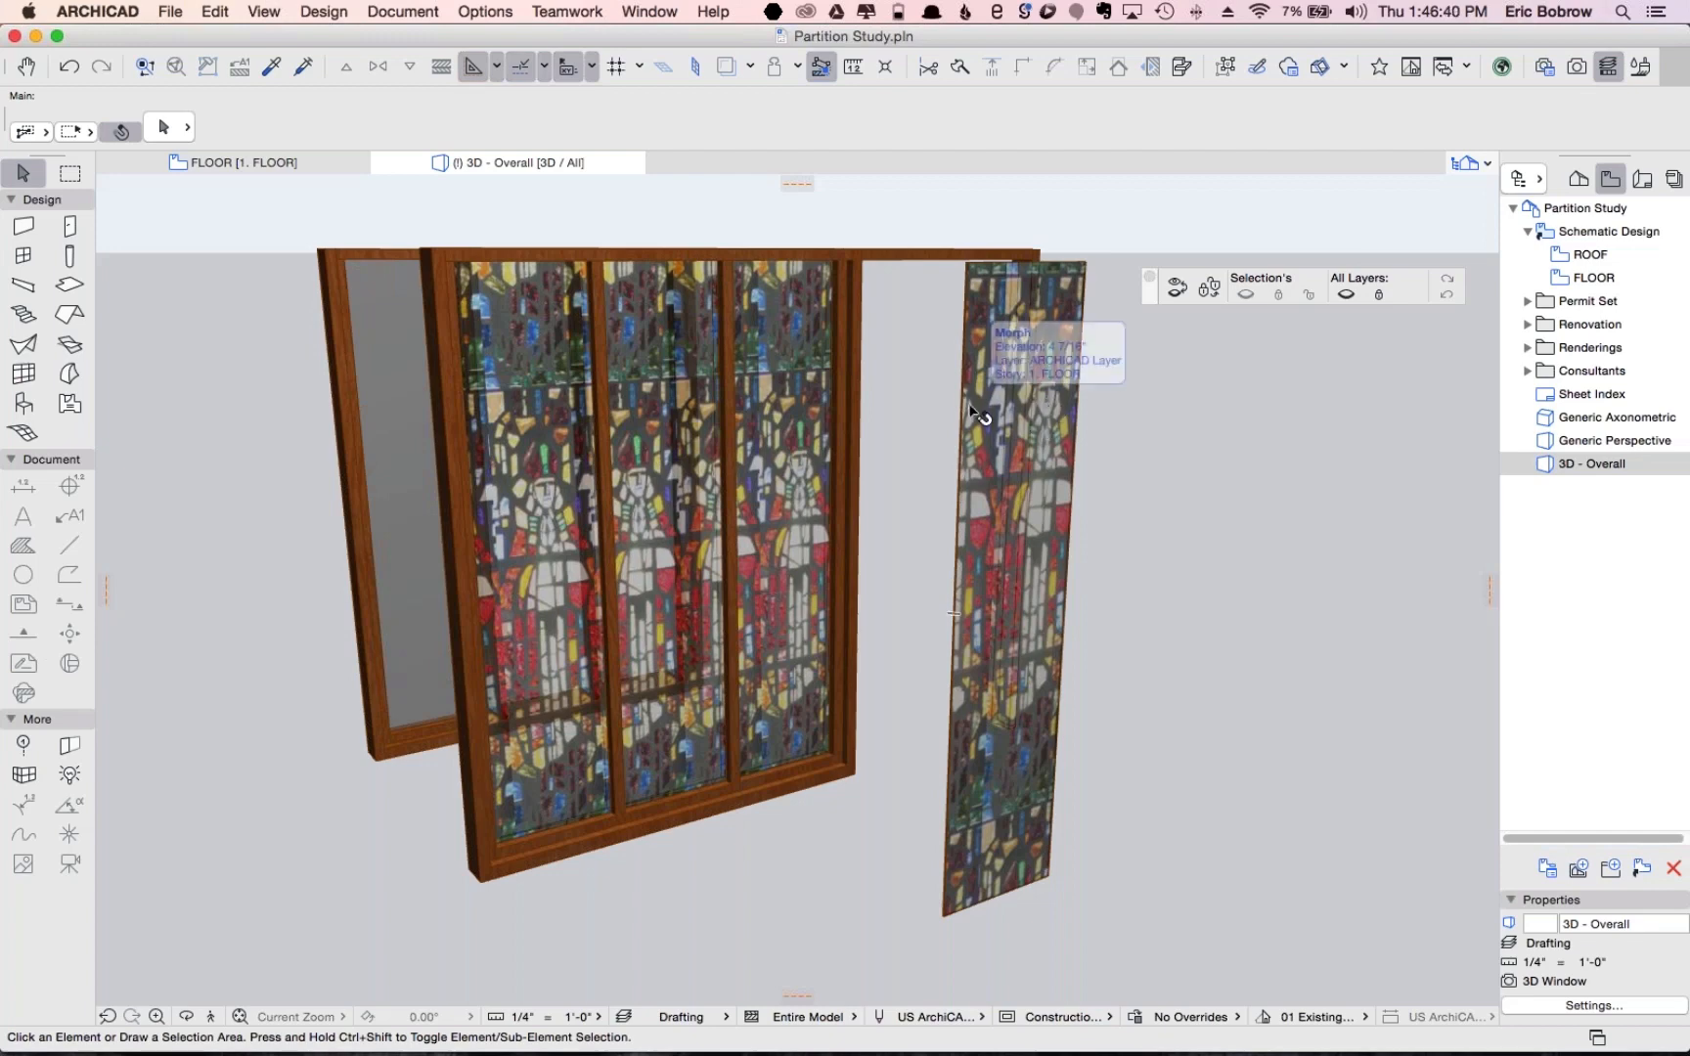
Set the freestanding glass panel's 3D texture origin at its lower-left corner
click(1021, 489)
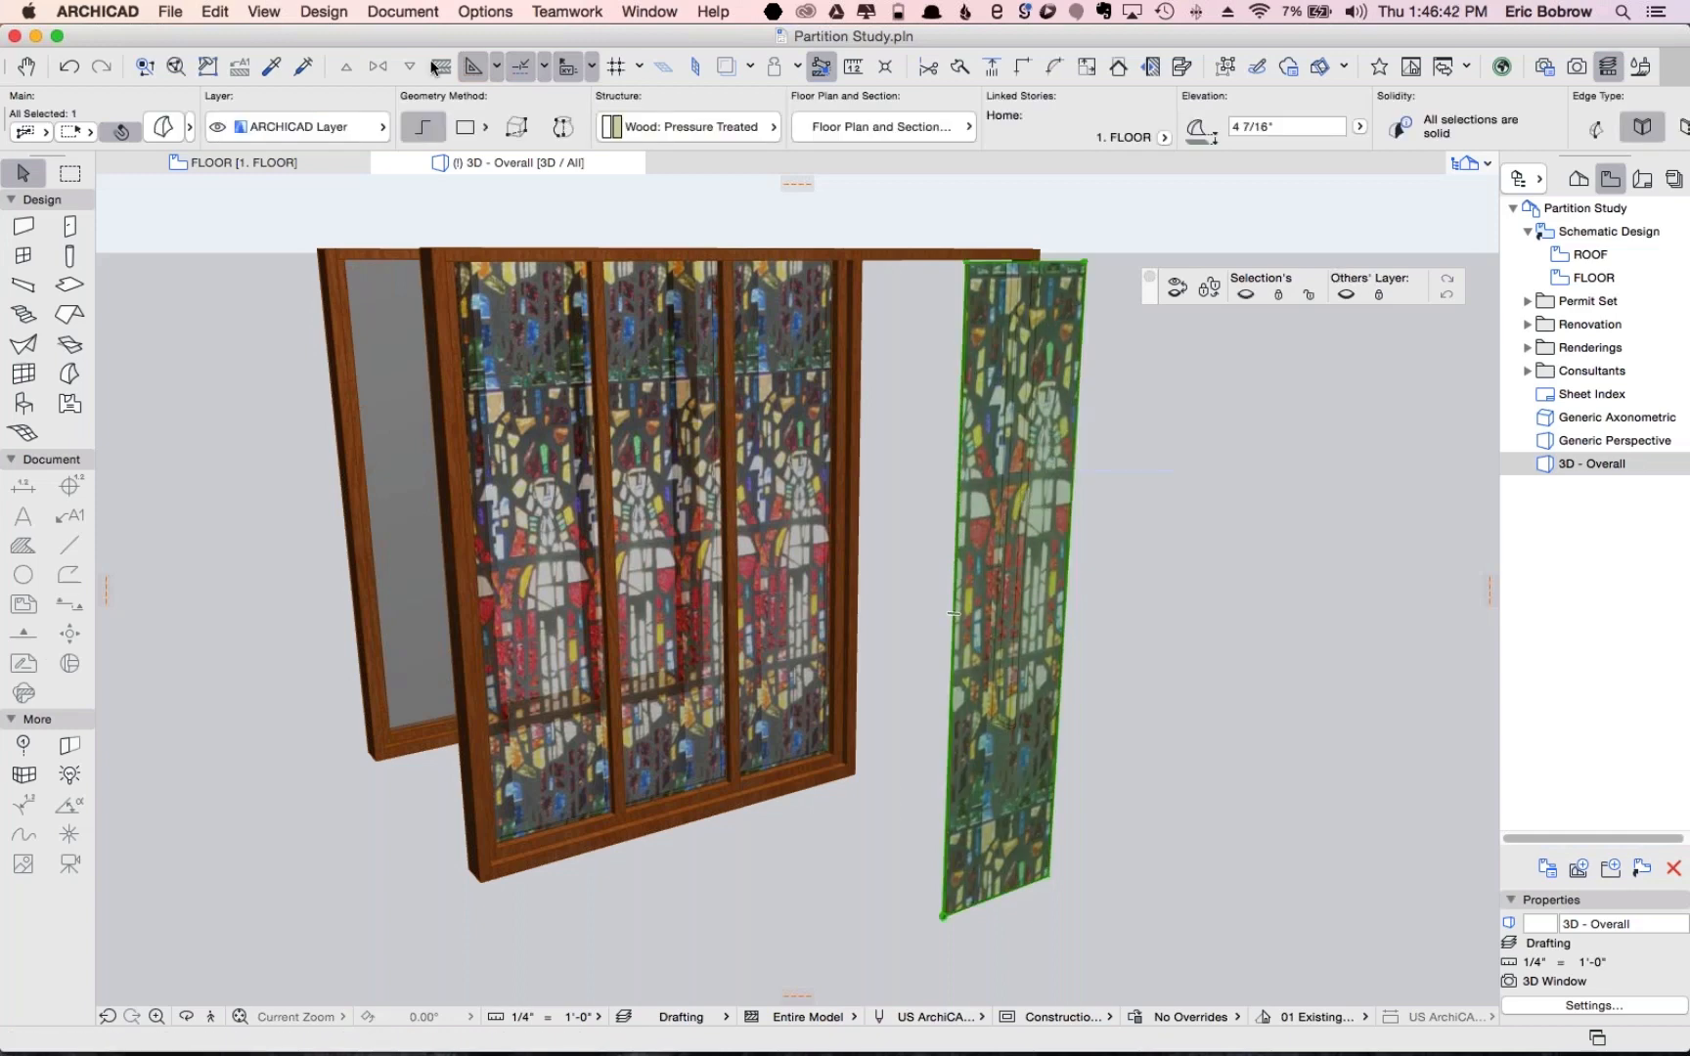
click(403, 12)
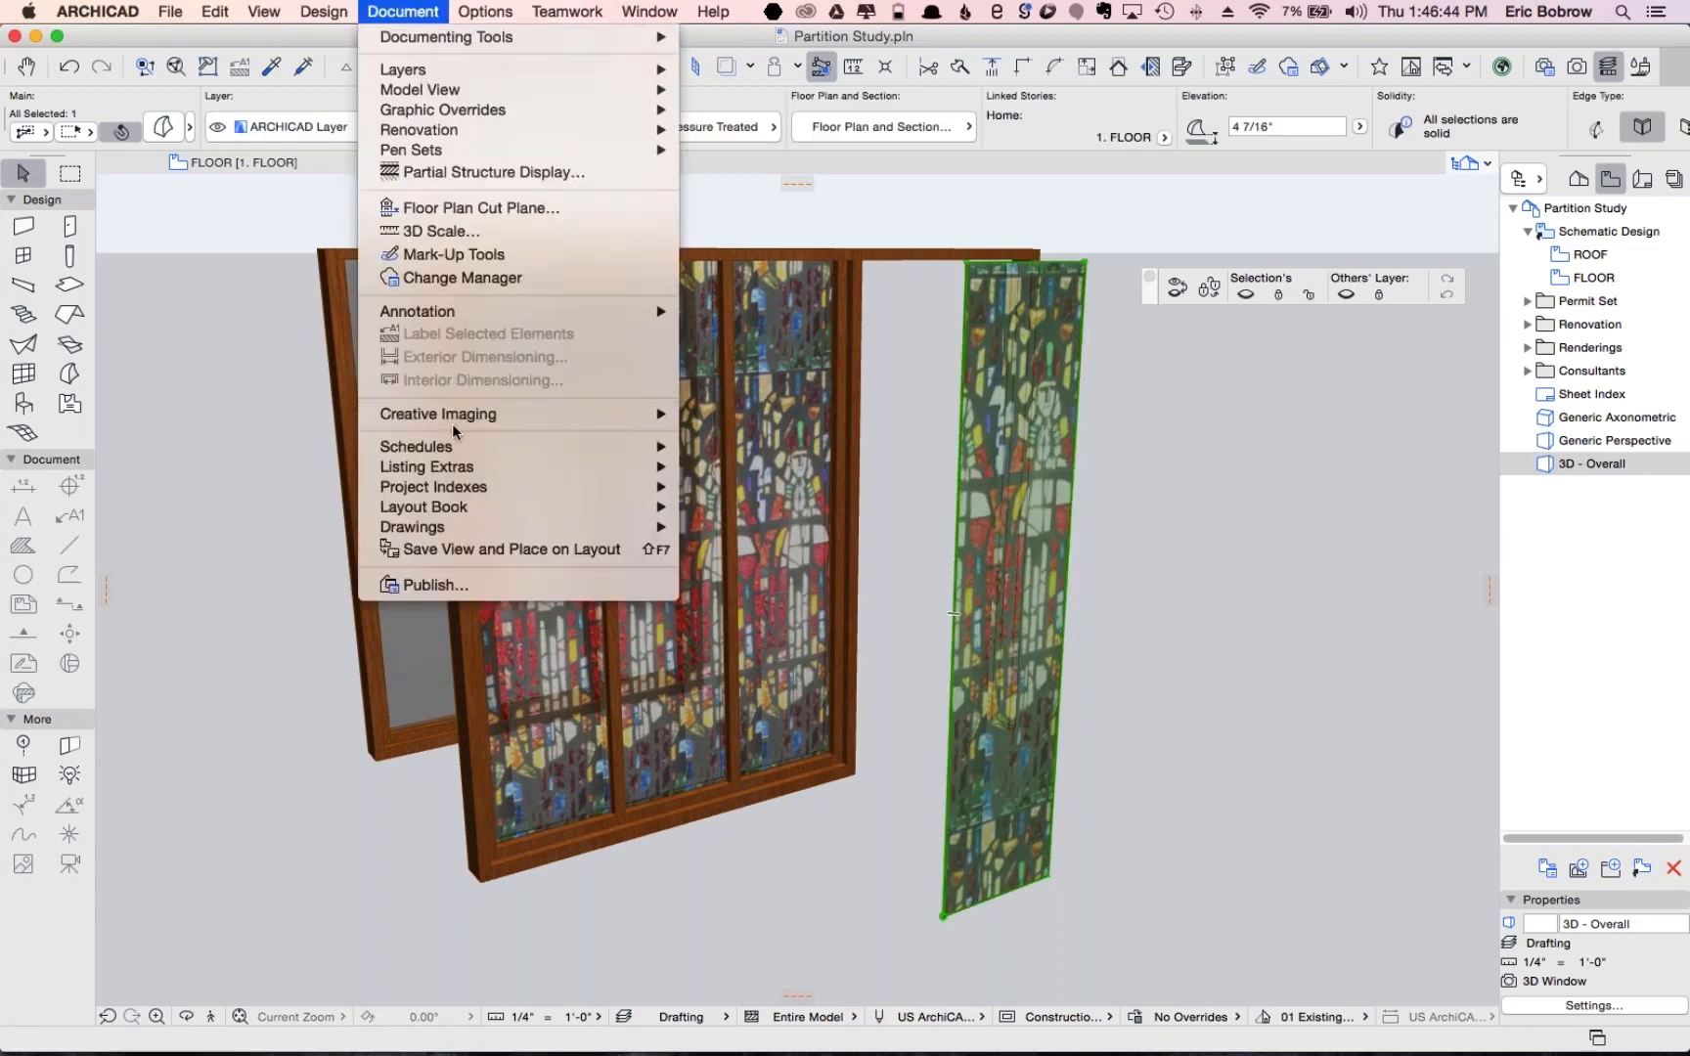
mouse_move(456, 419)
mouse_move(741, 567)
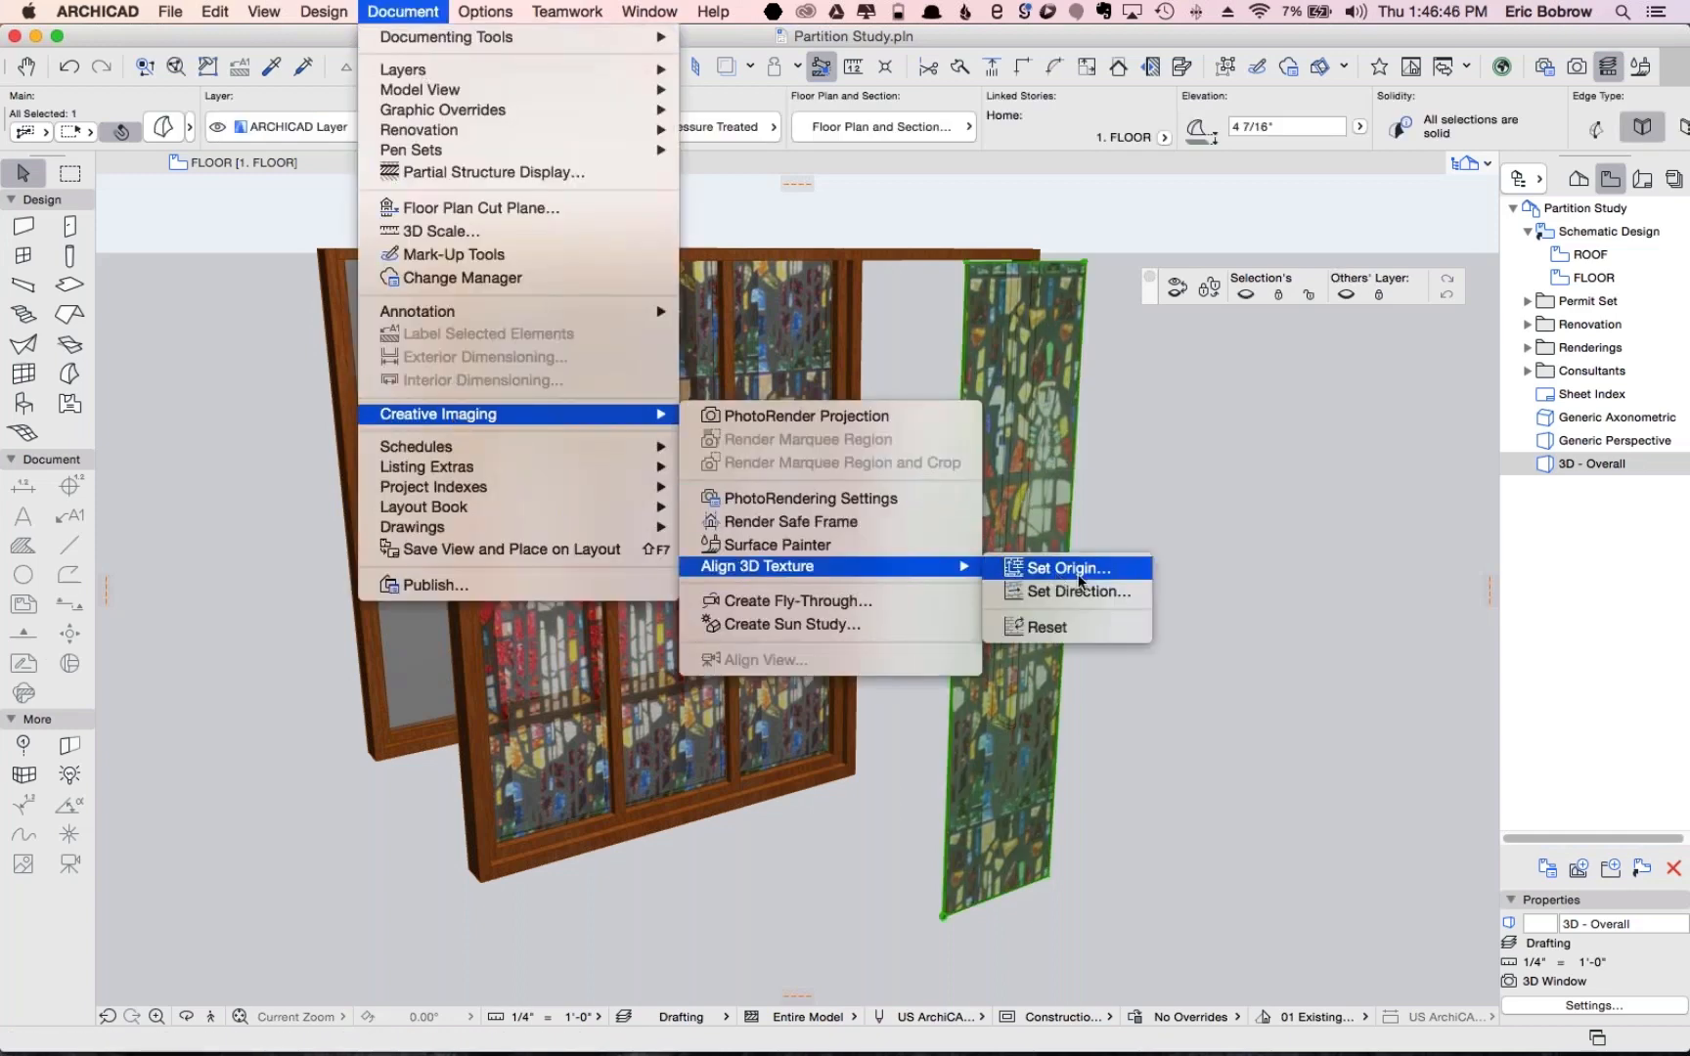
click(1068, 569)
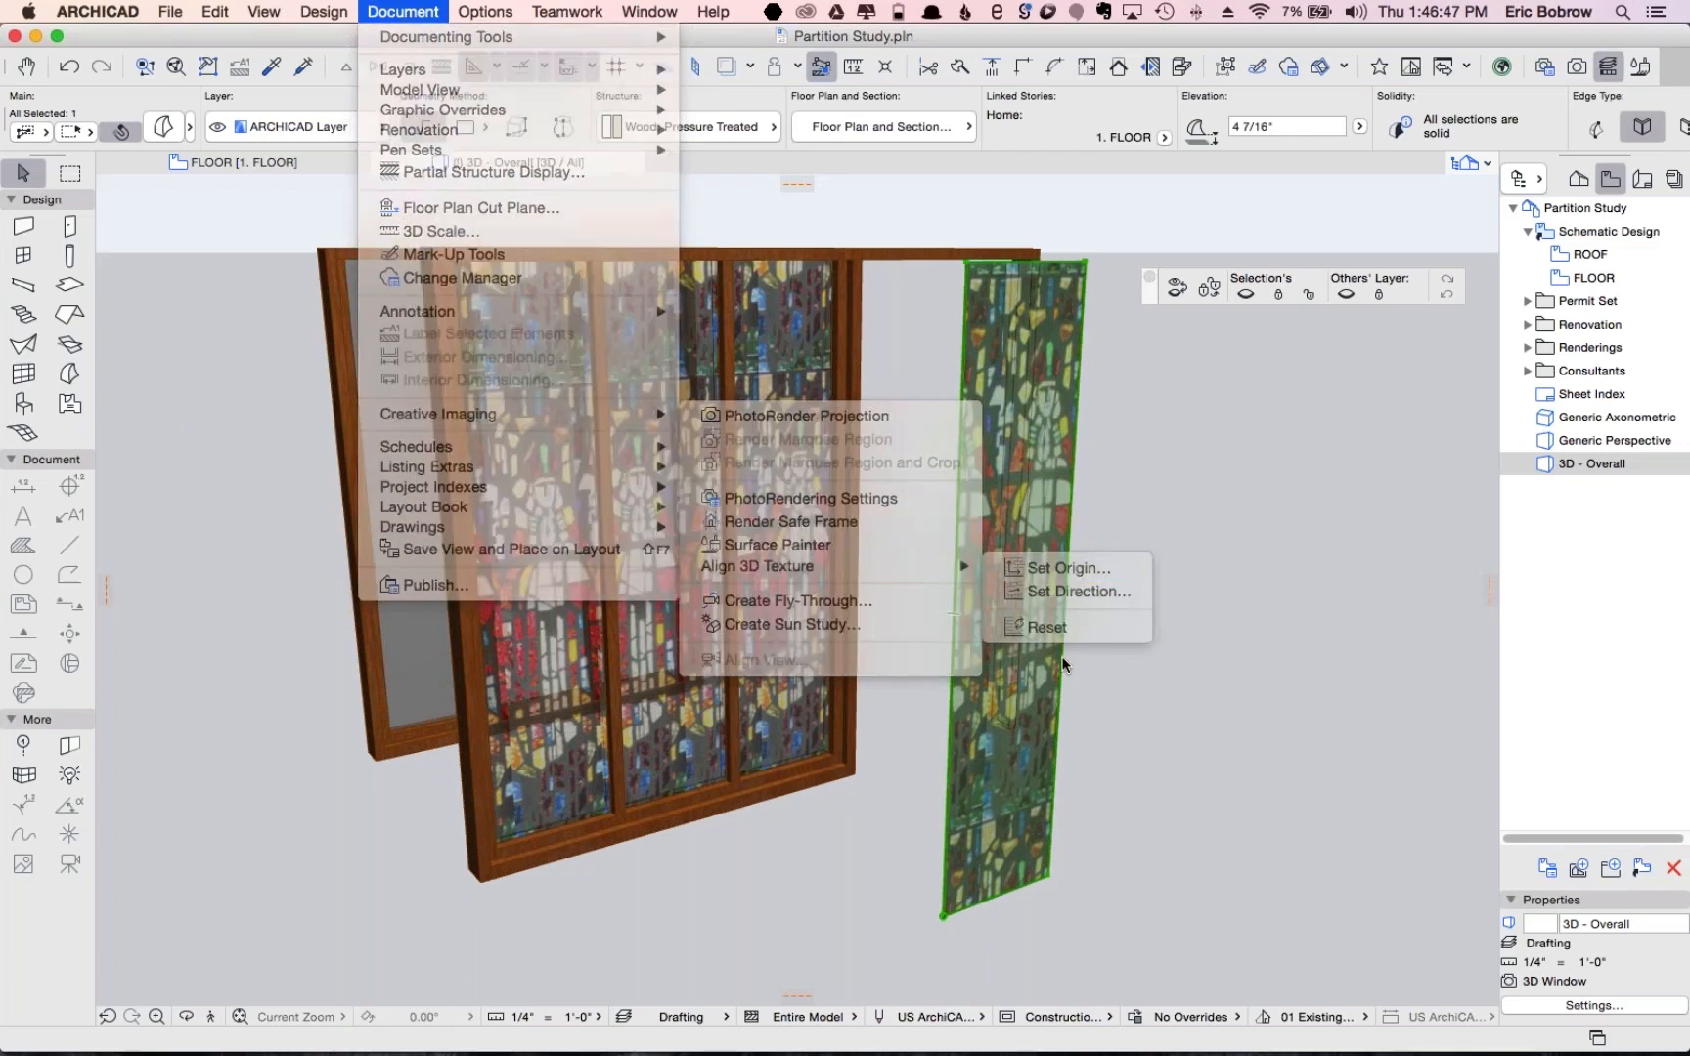
click(942, 915)
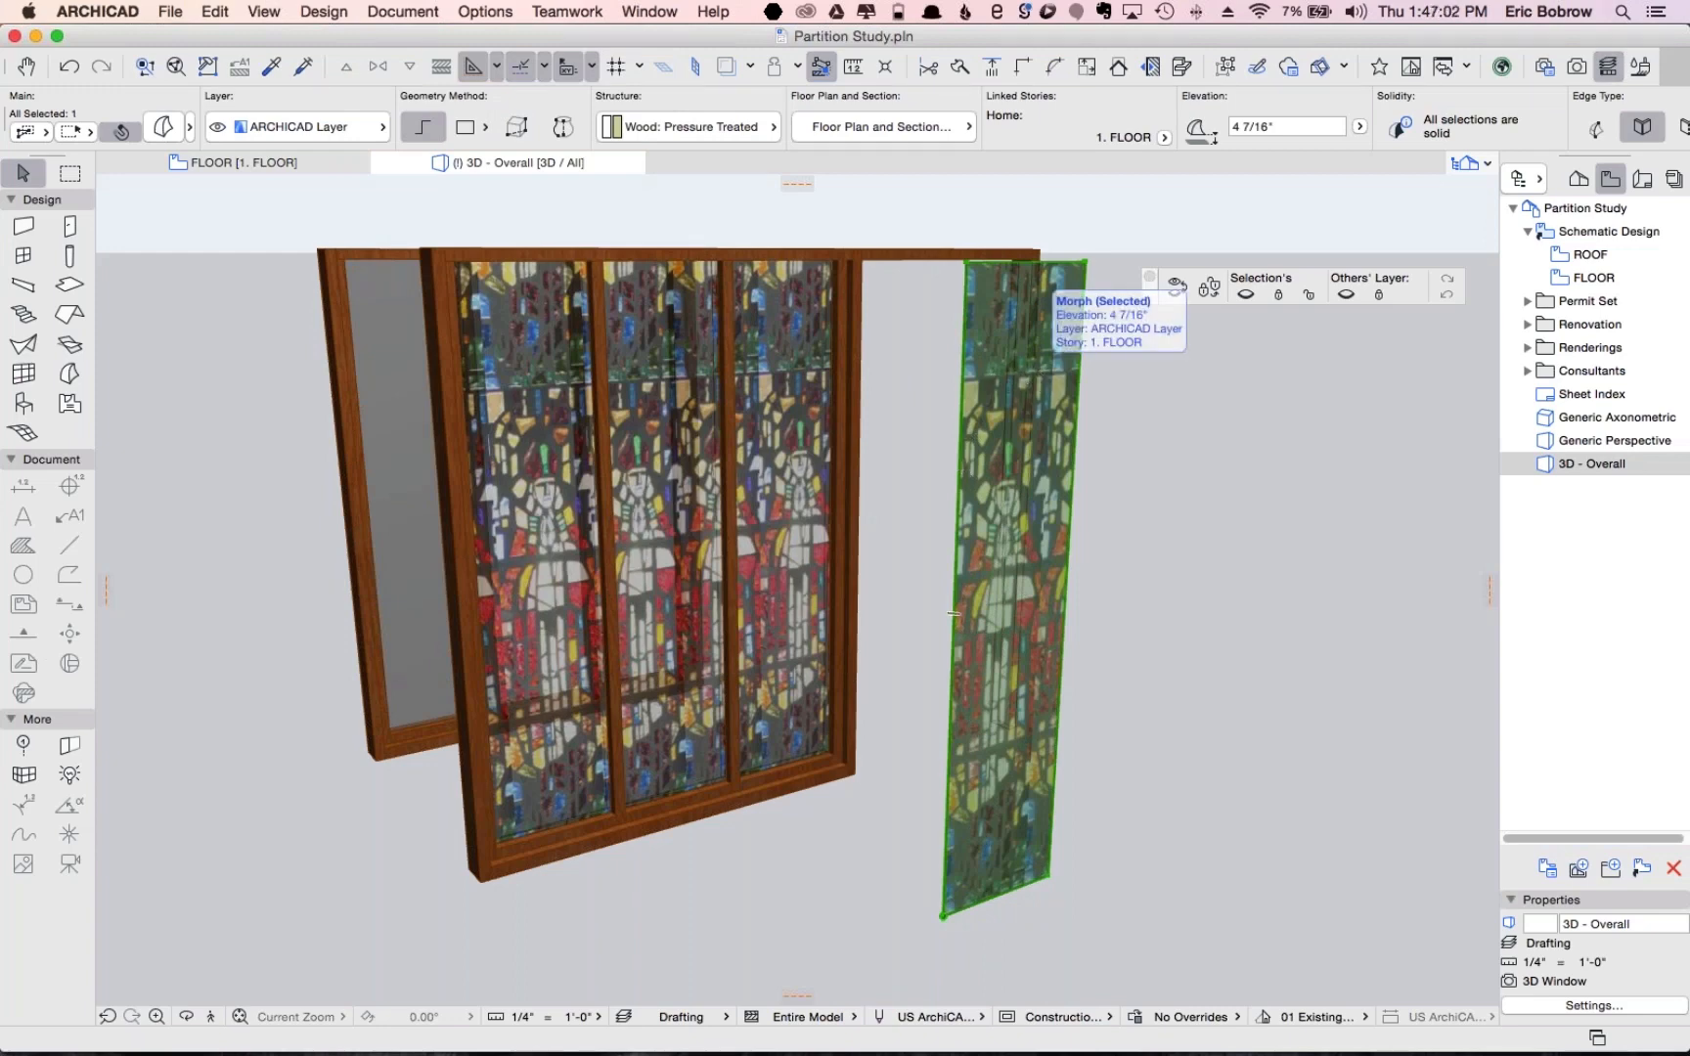
Measure the height of the freestanding glass panel from its lower-left corner to its upper-left corner
click(418, 14)
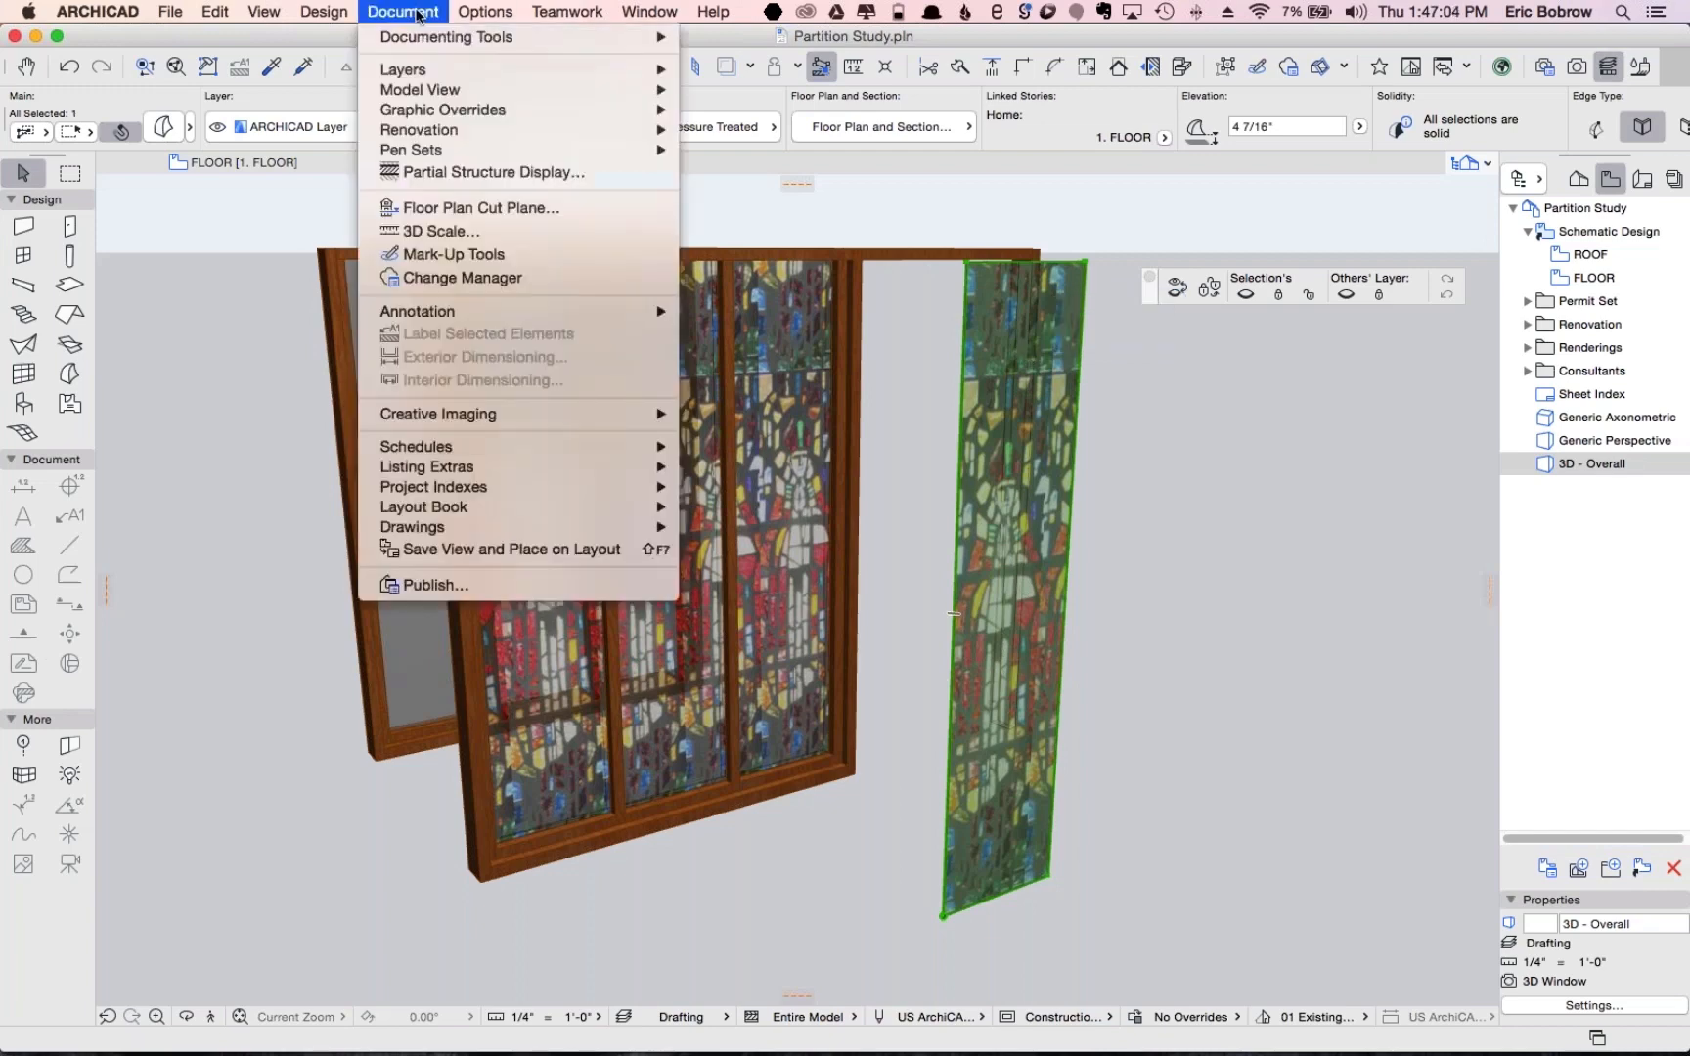
click(480, 4)
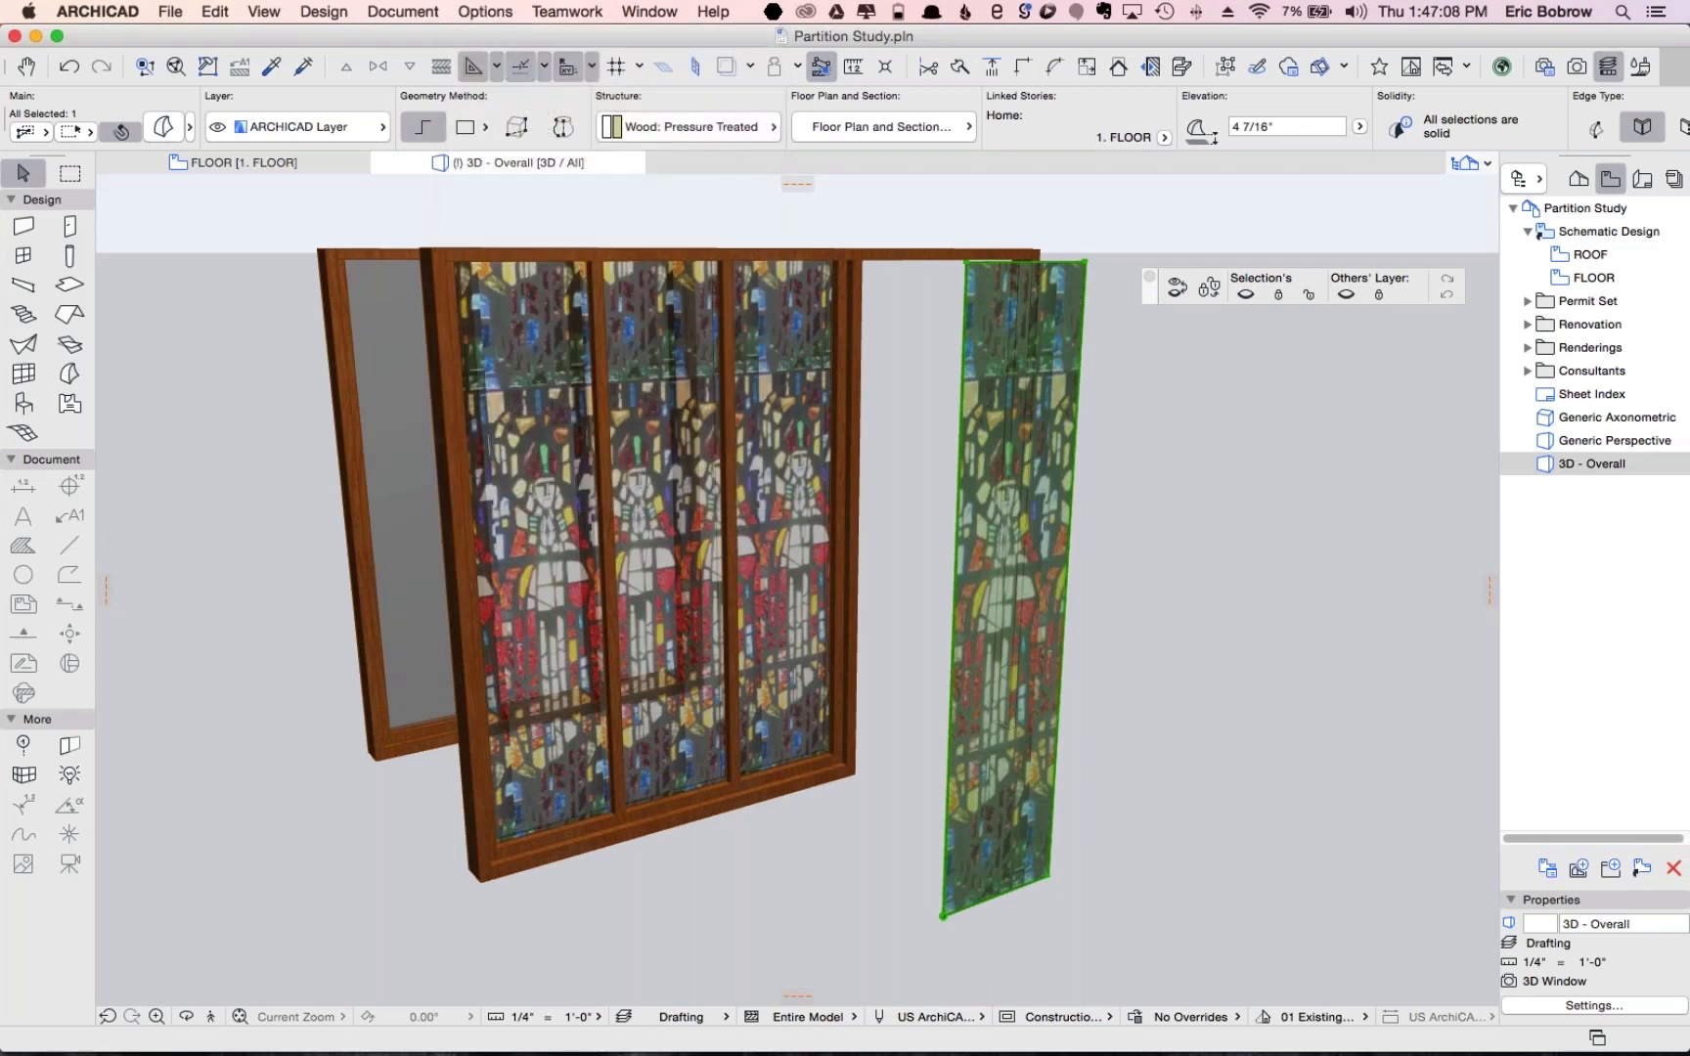
key(m)
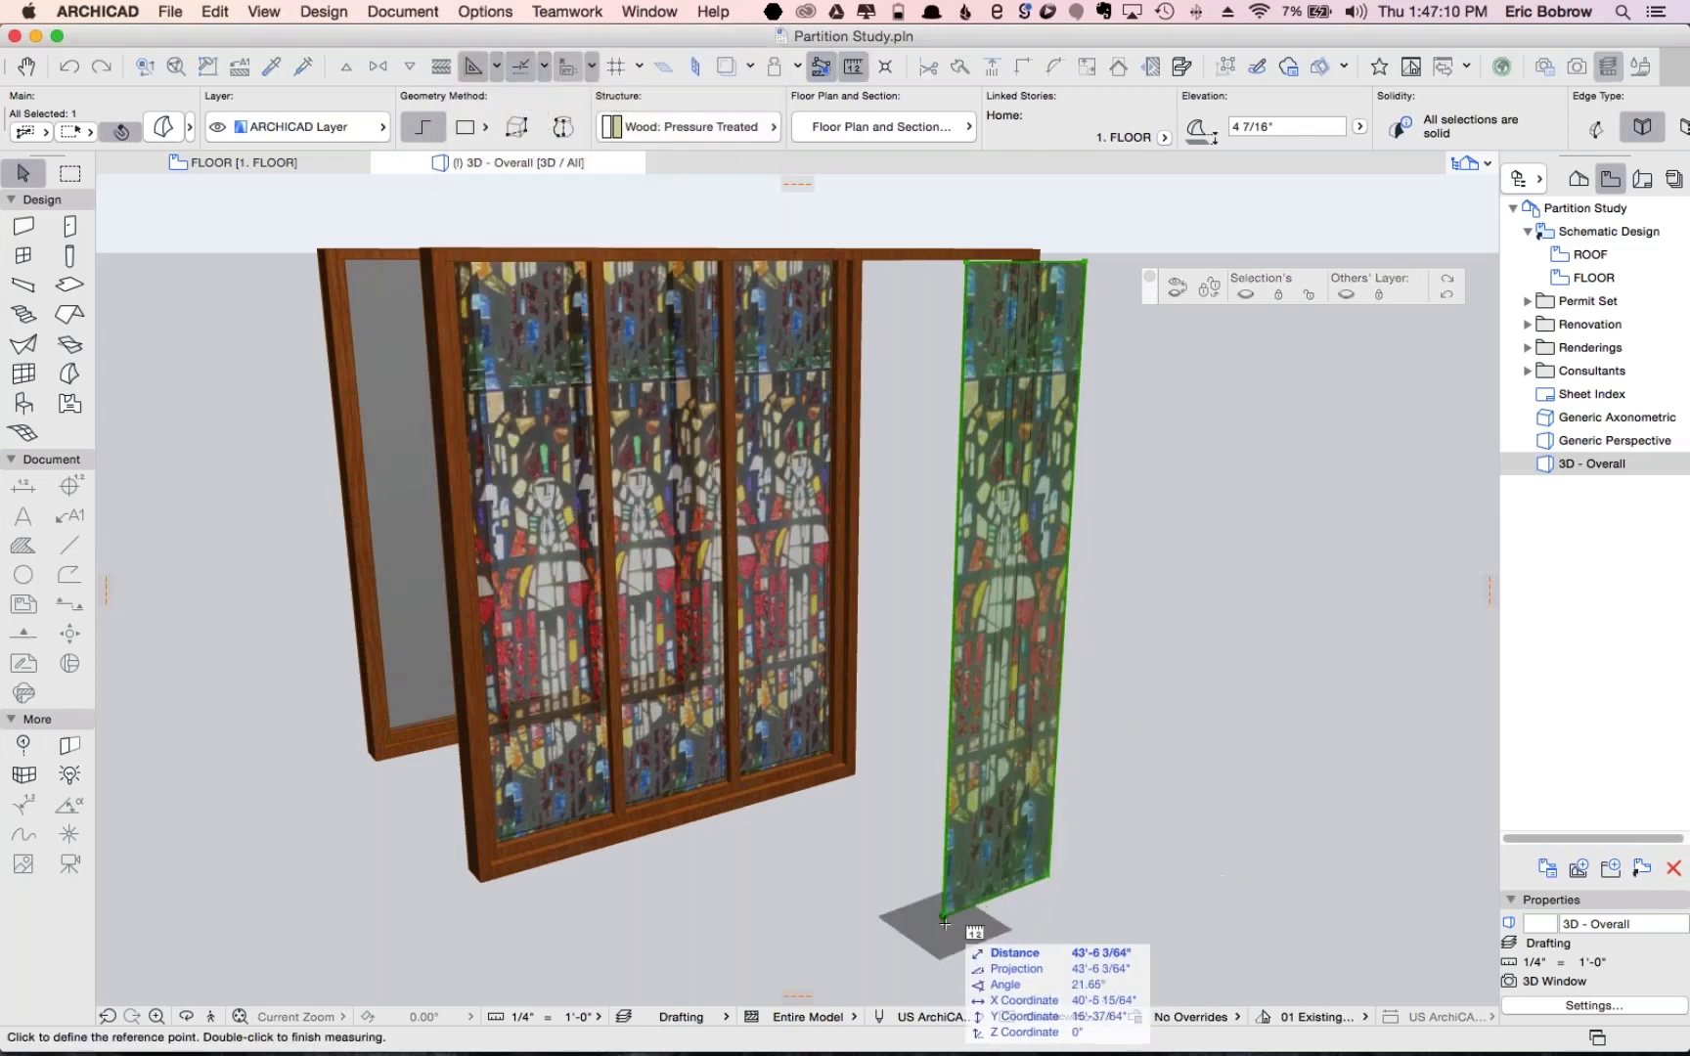
click(942, 916)
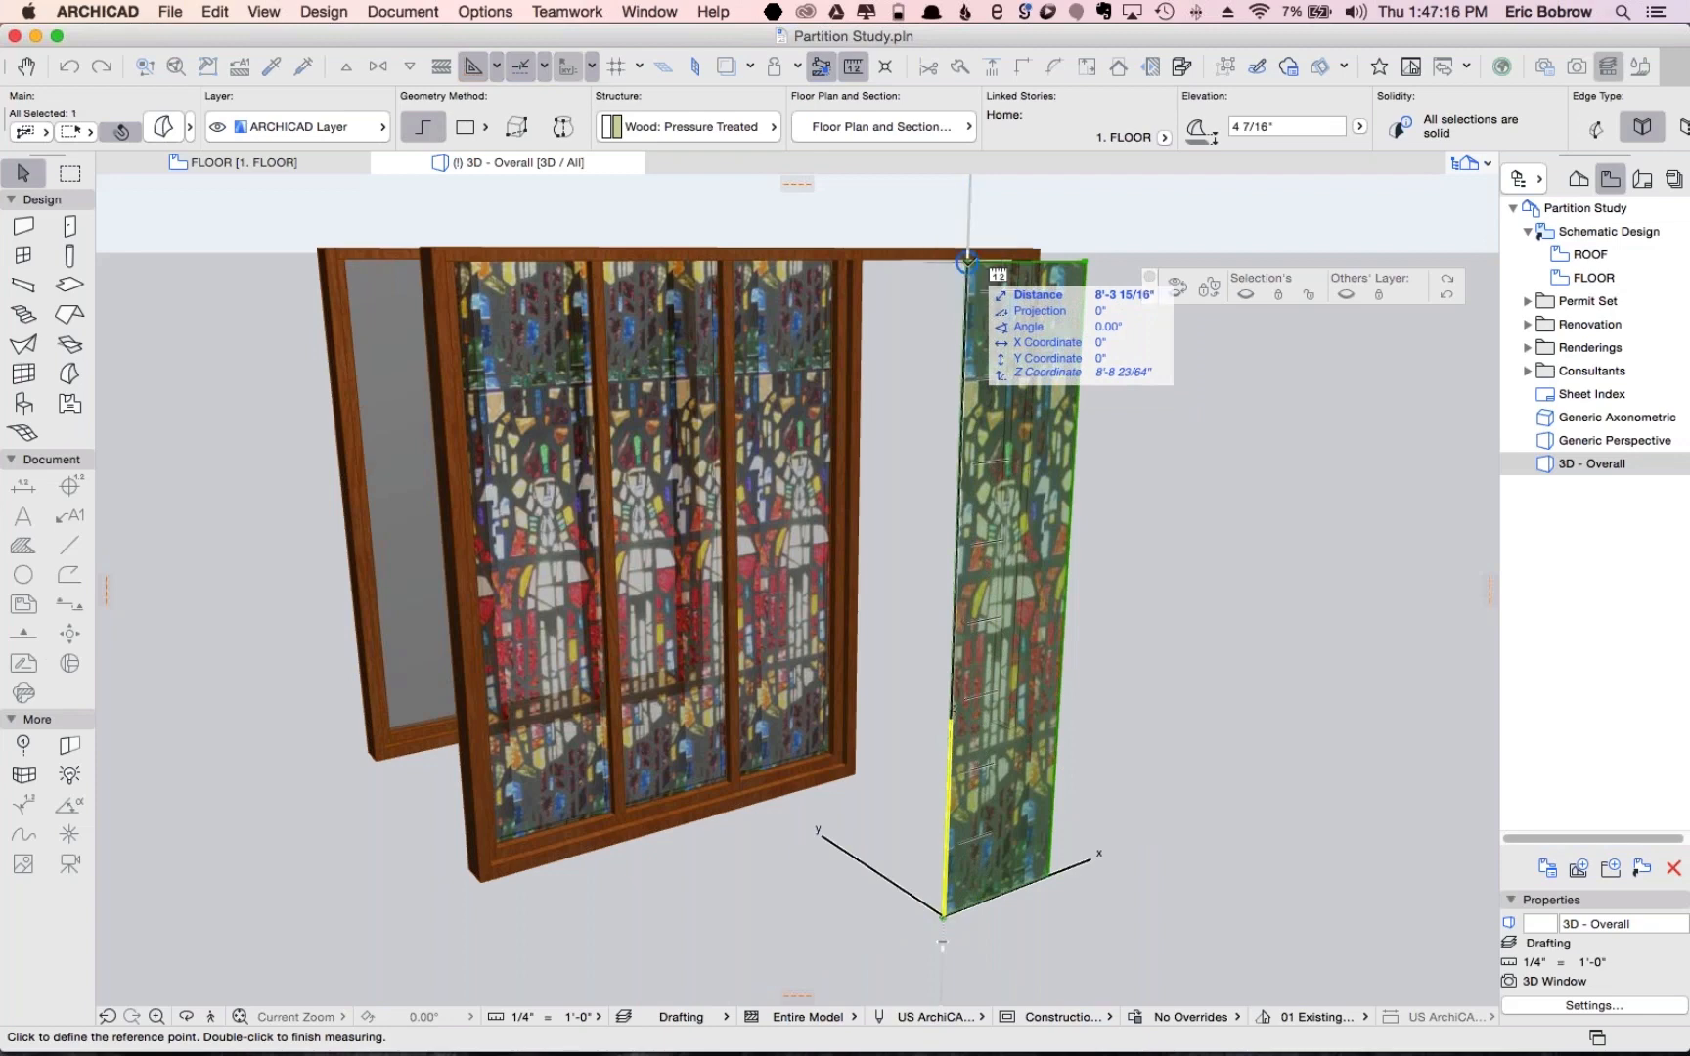
key(Escape)
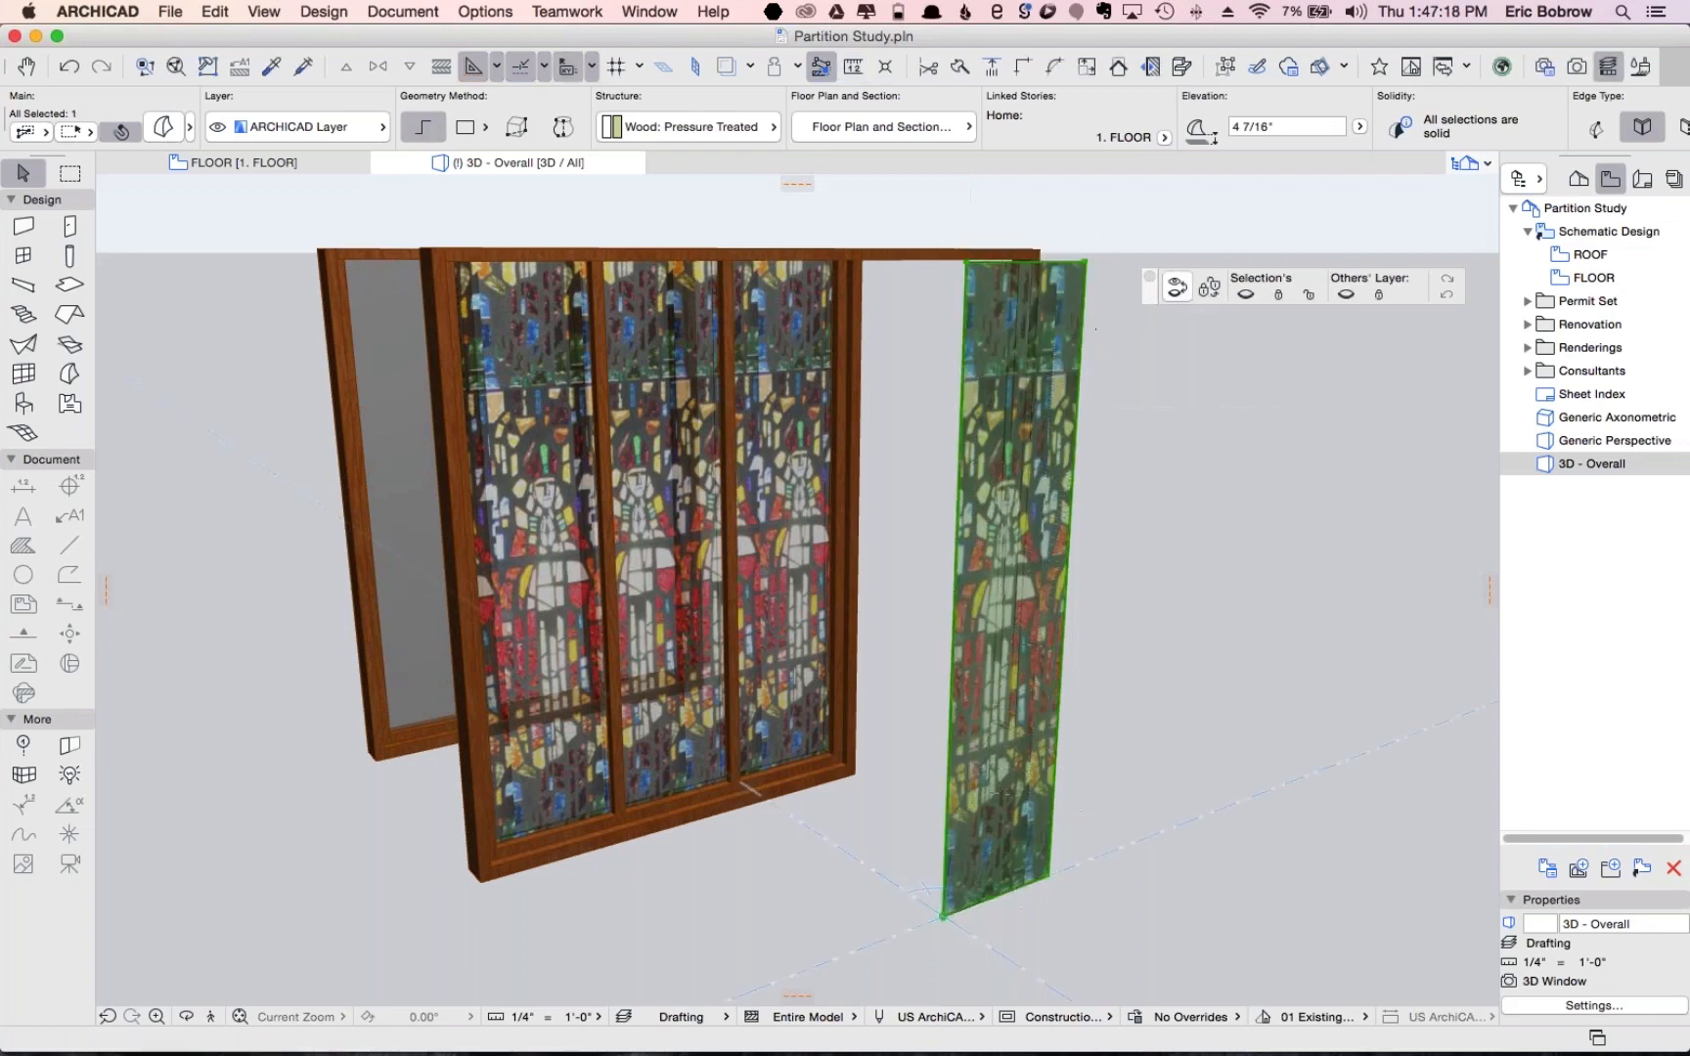
Rename the surface *4_37 (from Converted Object) as "* Stained Glass 1"
click(466, 11)
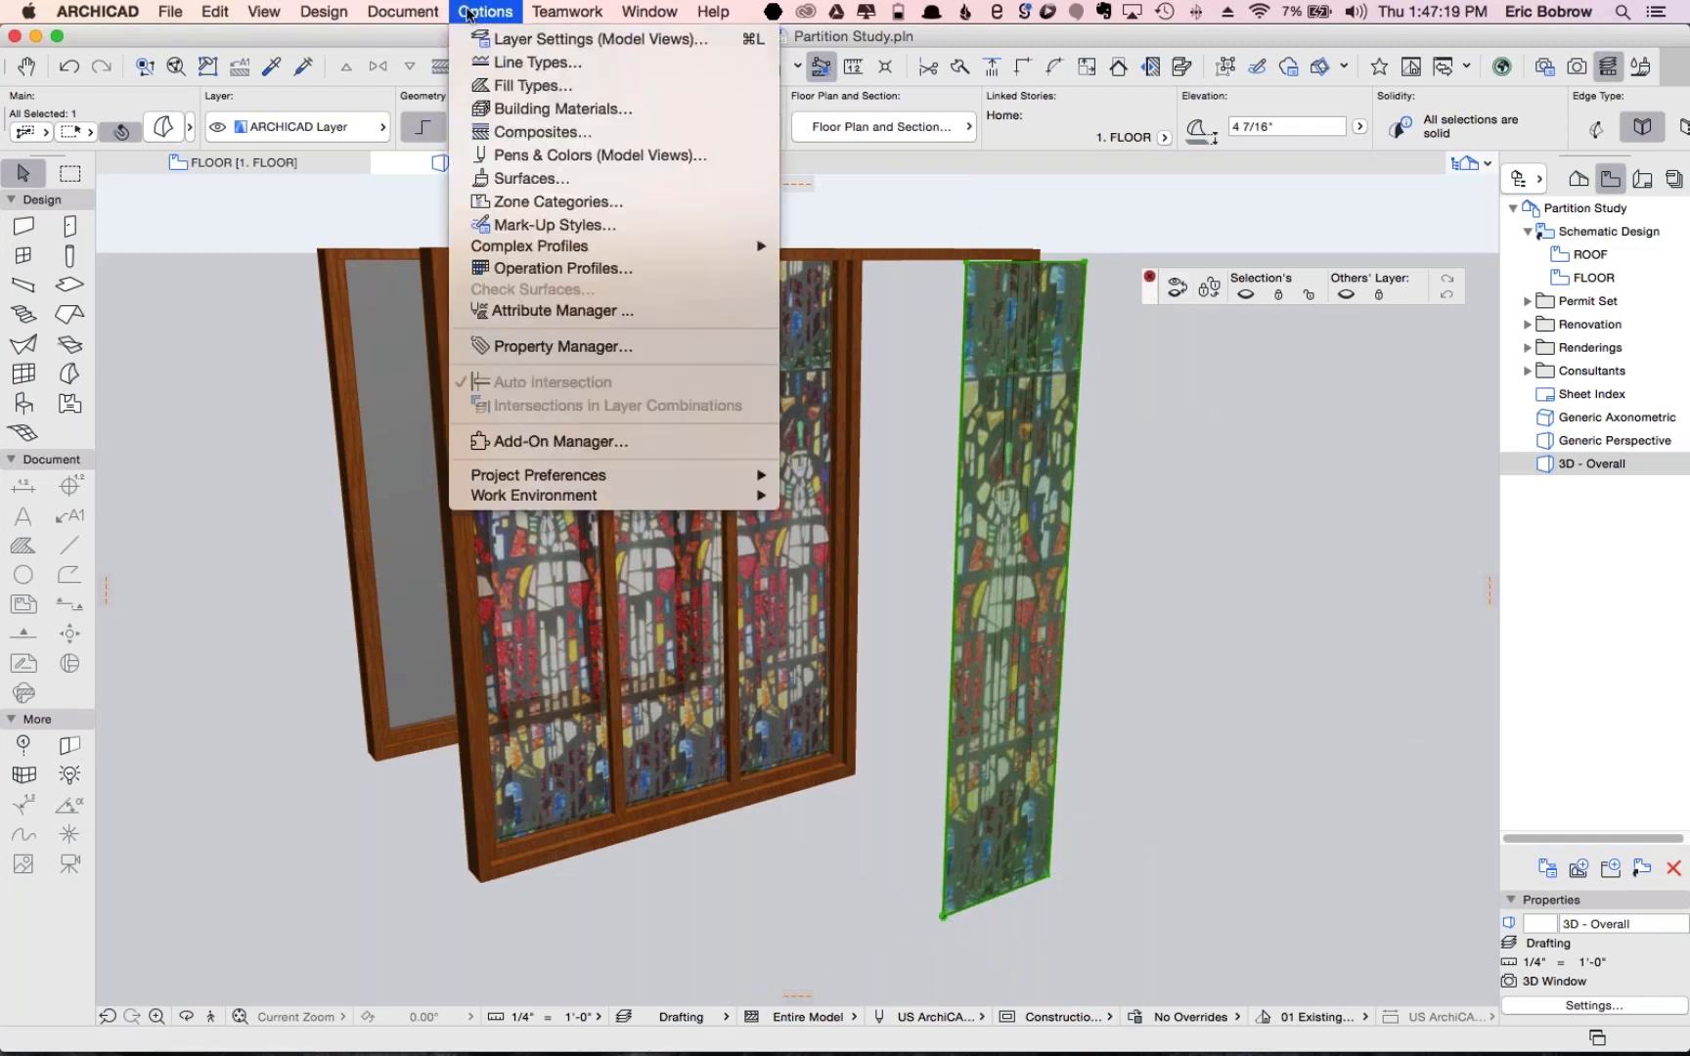
click(533, 178)
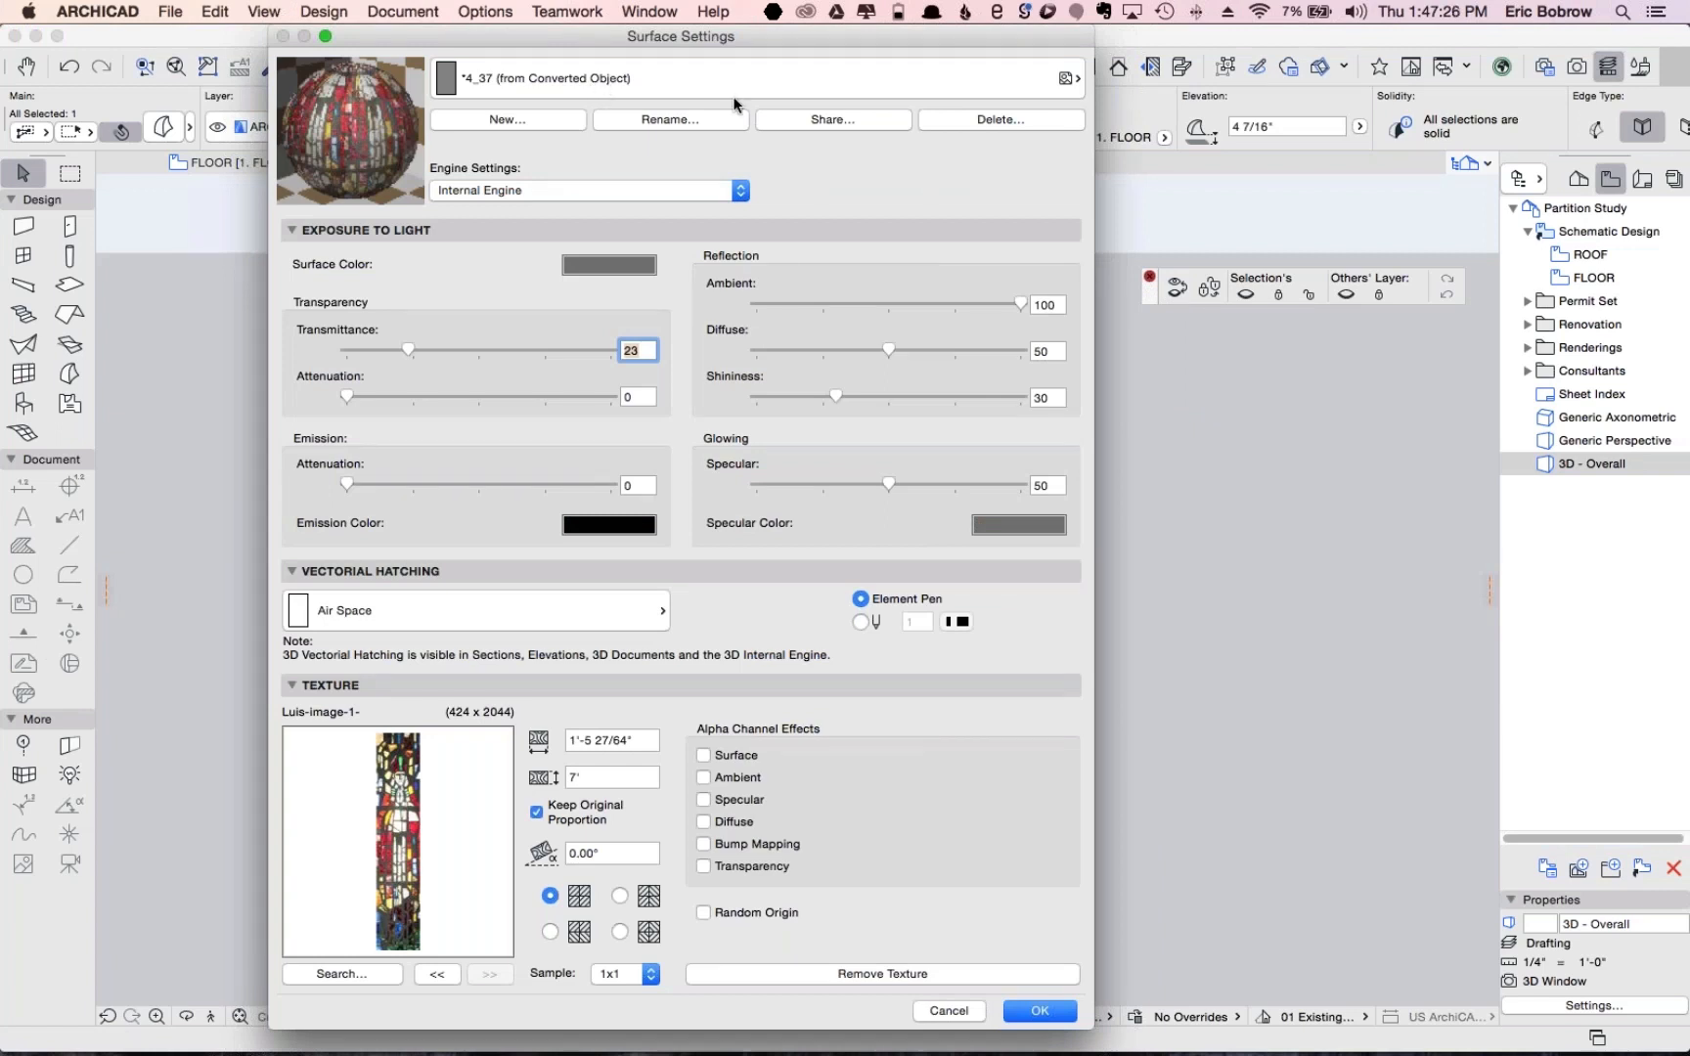
click(672, 122)
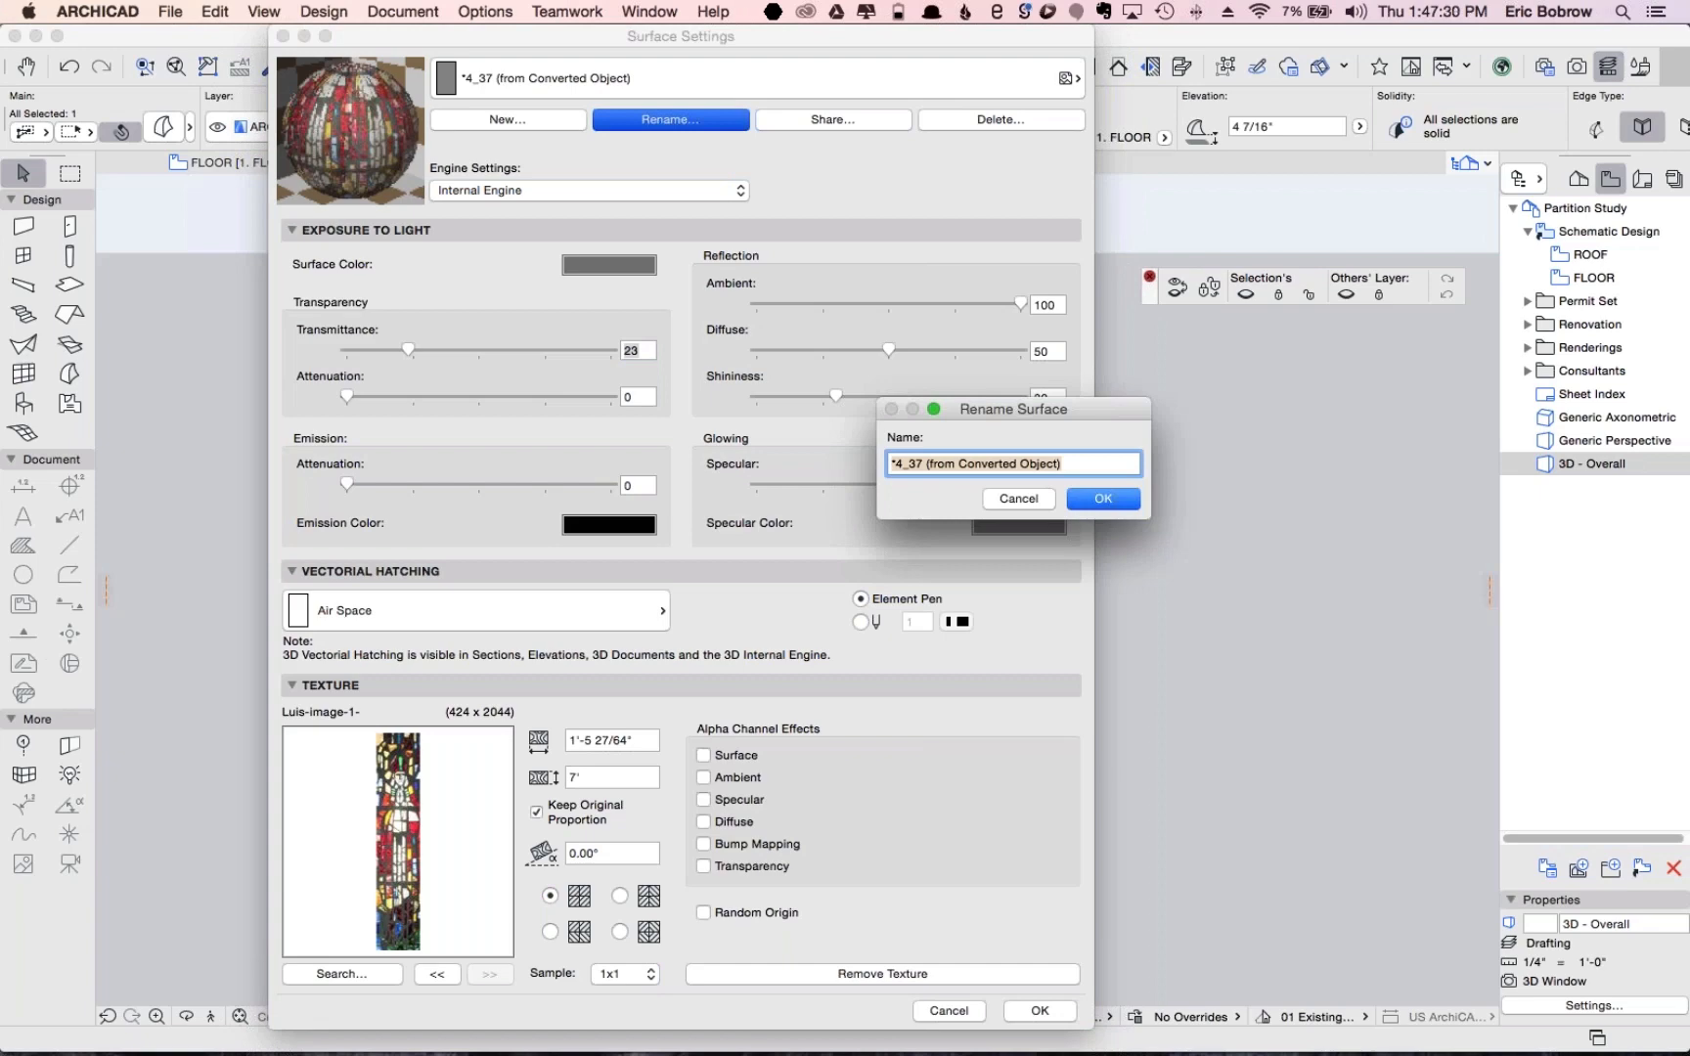
key(BackSpace)
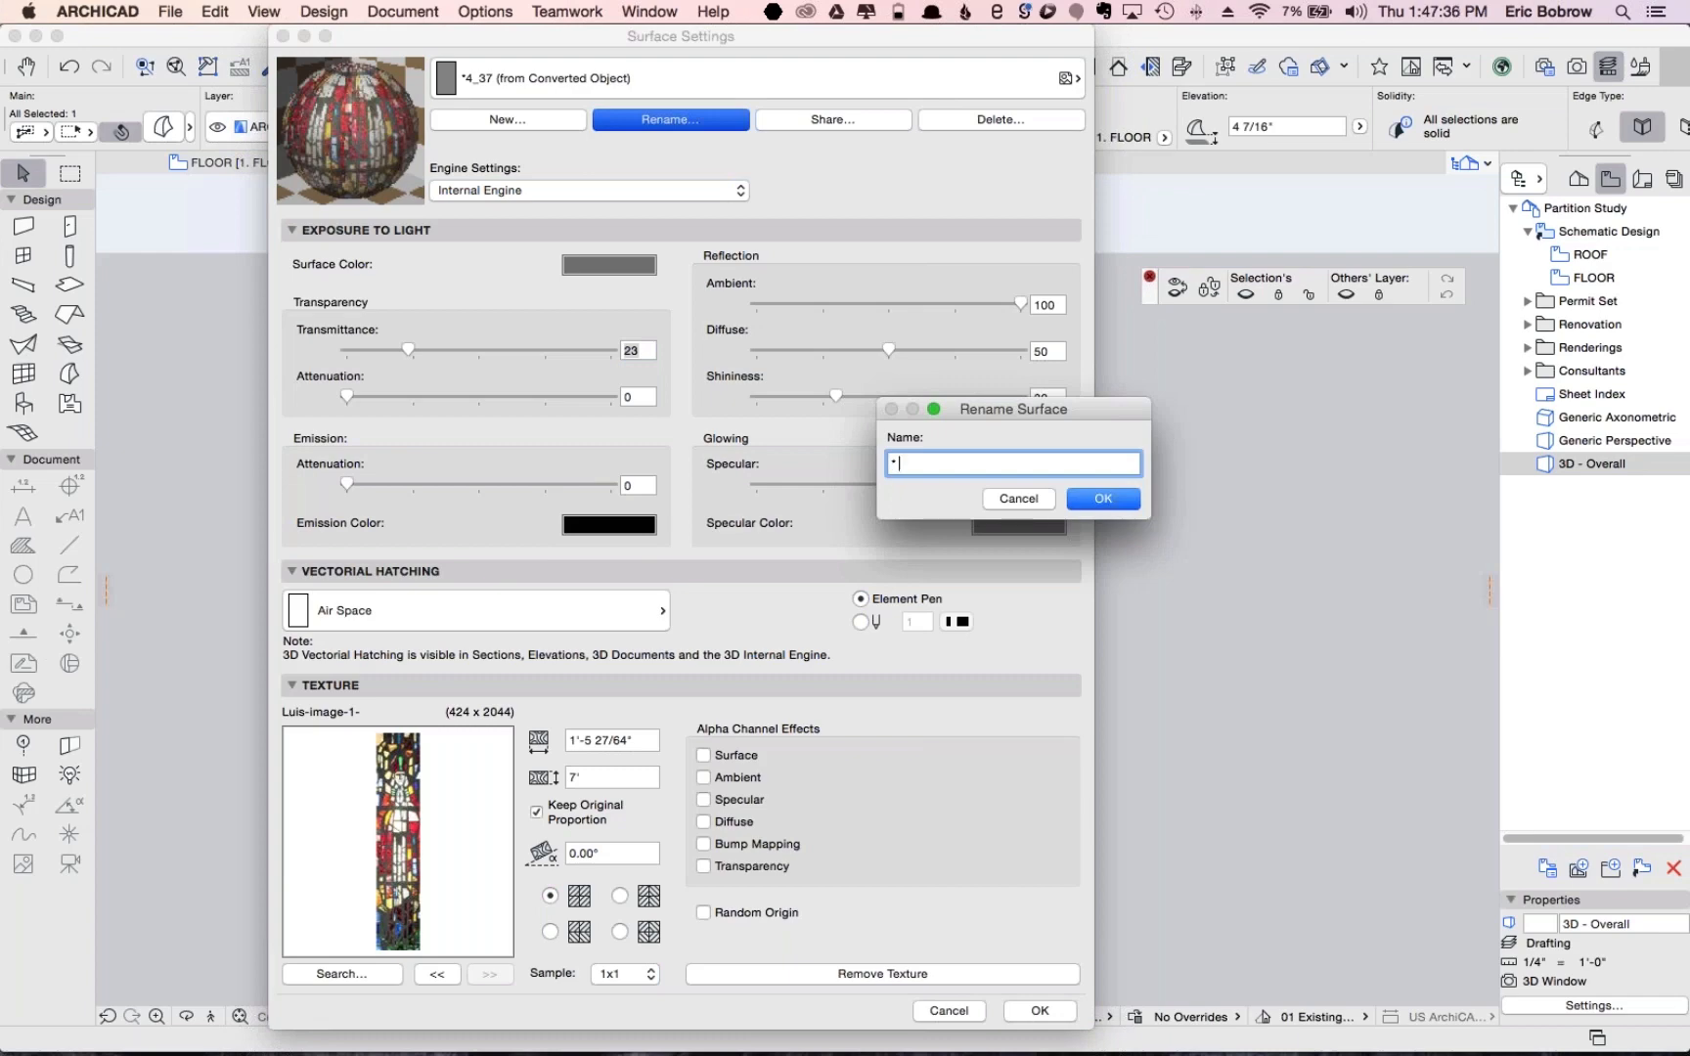
text(* Glass 1)
click(897, 464)
text(Stained)
key(Return)
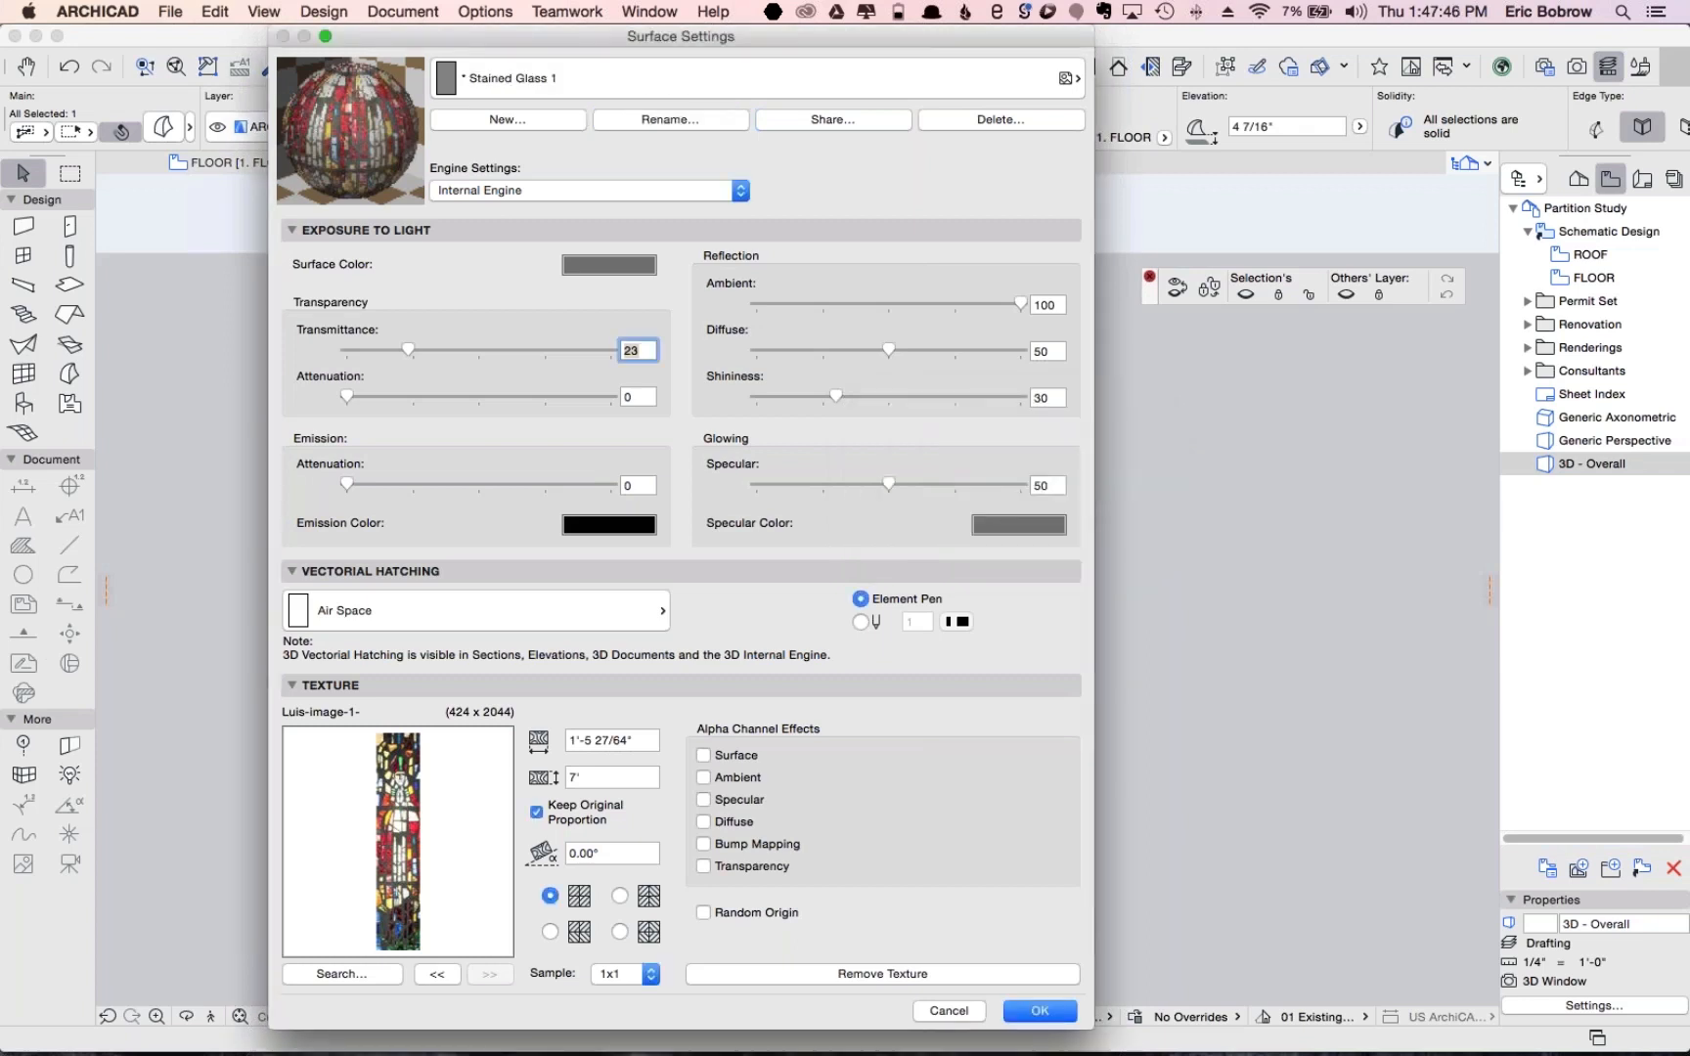
Set the stained-glass texture's height to 8'-4", apply the surface settings and deselect the freestanding panel
click(565, 774)
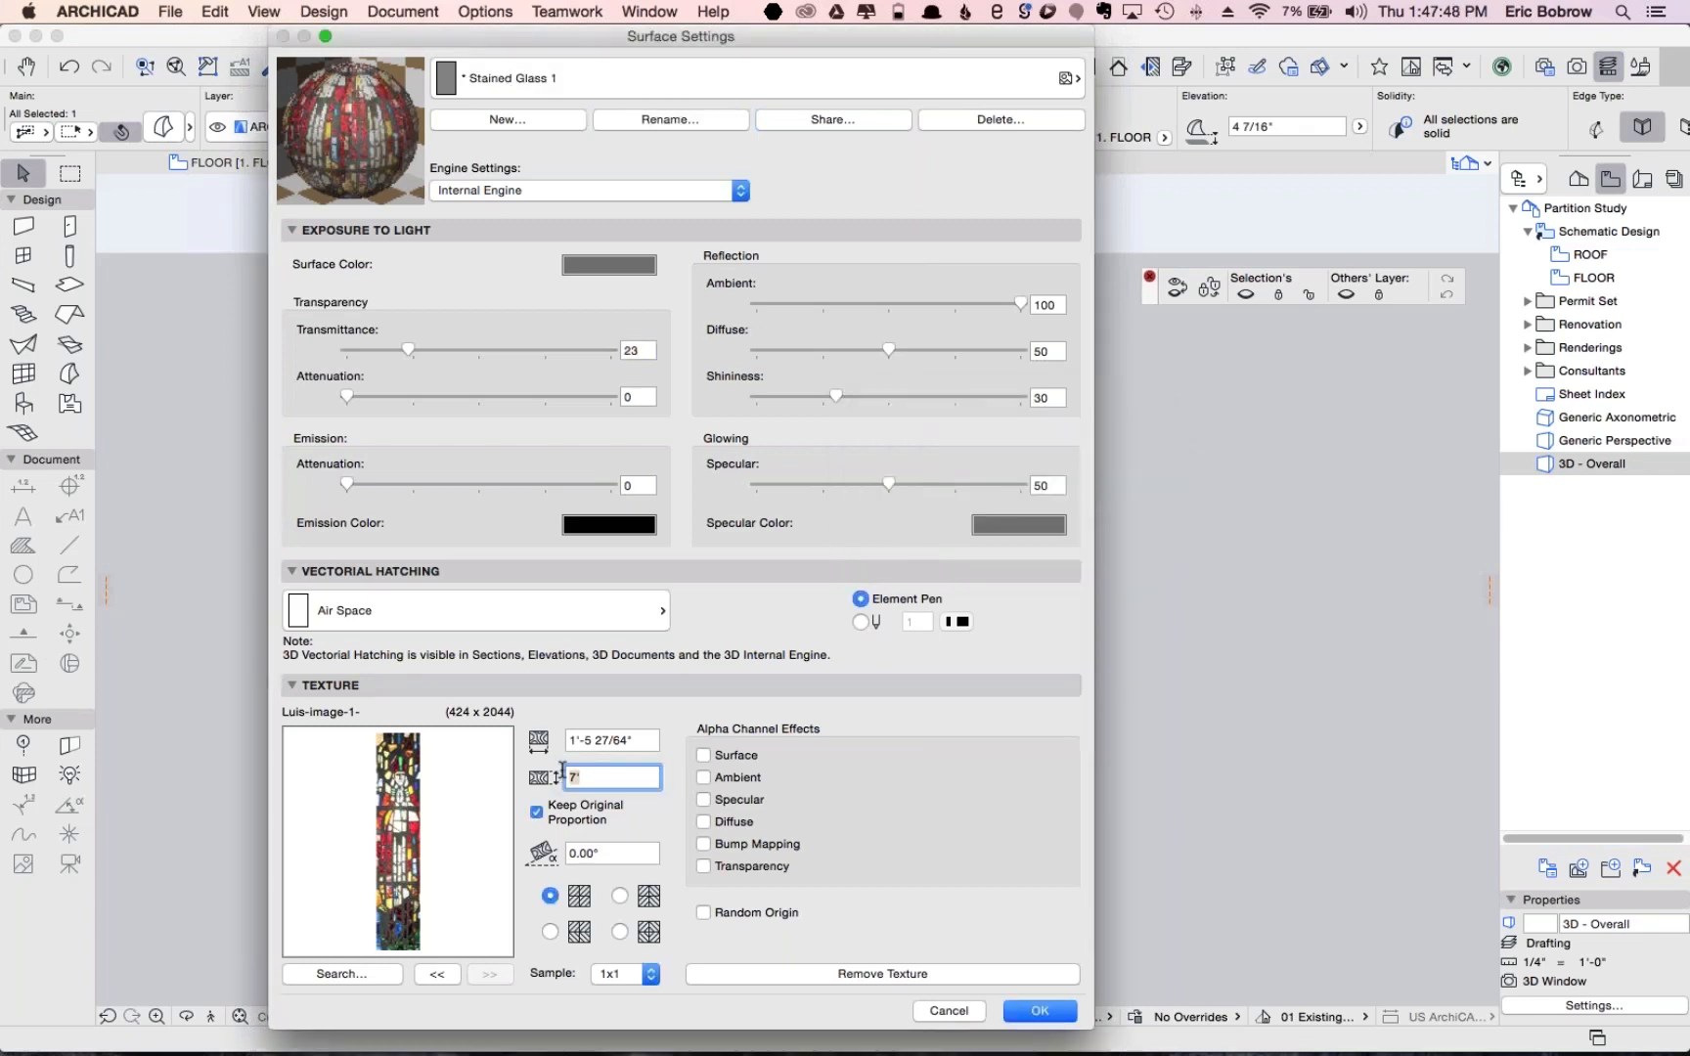
text(8'-4")
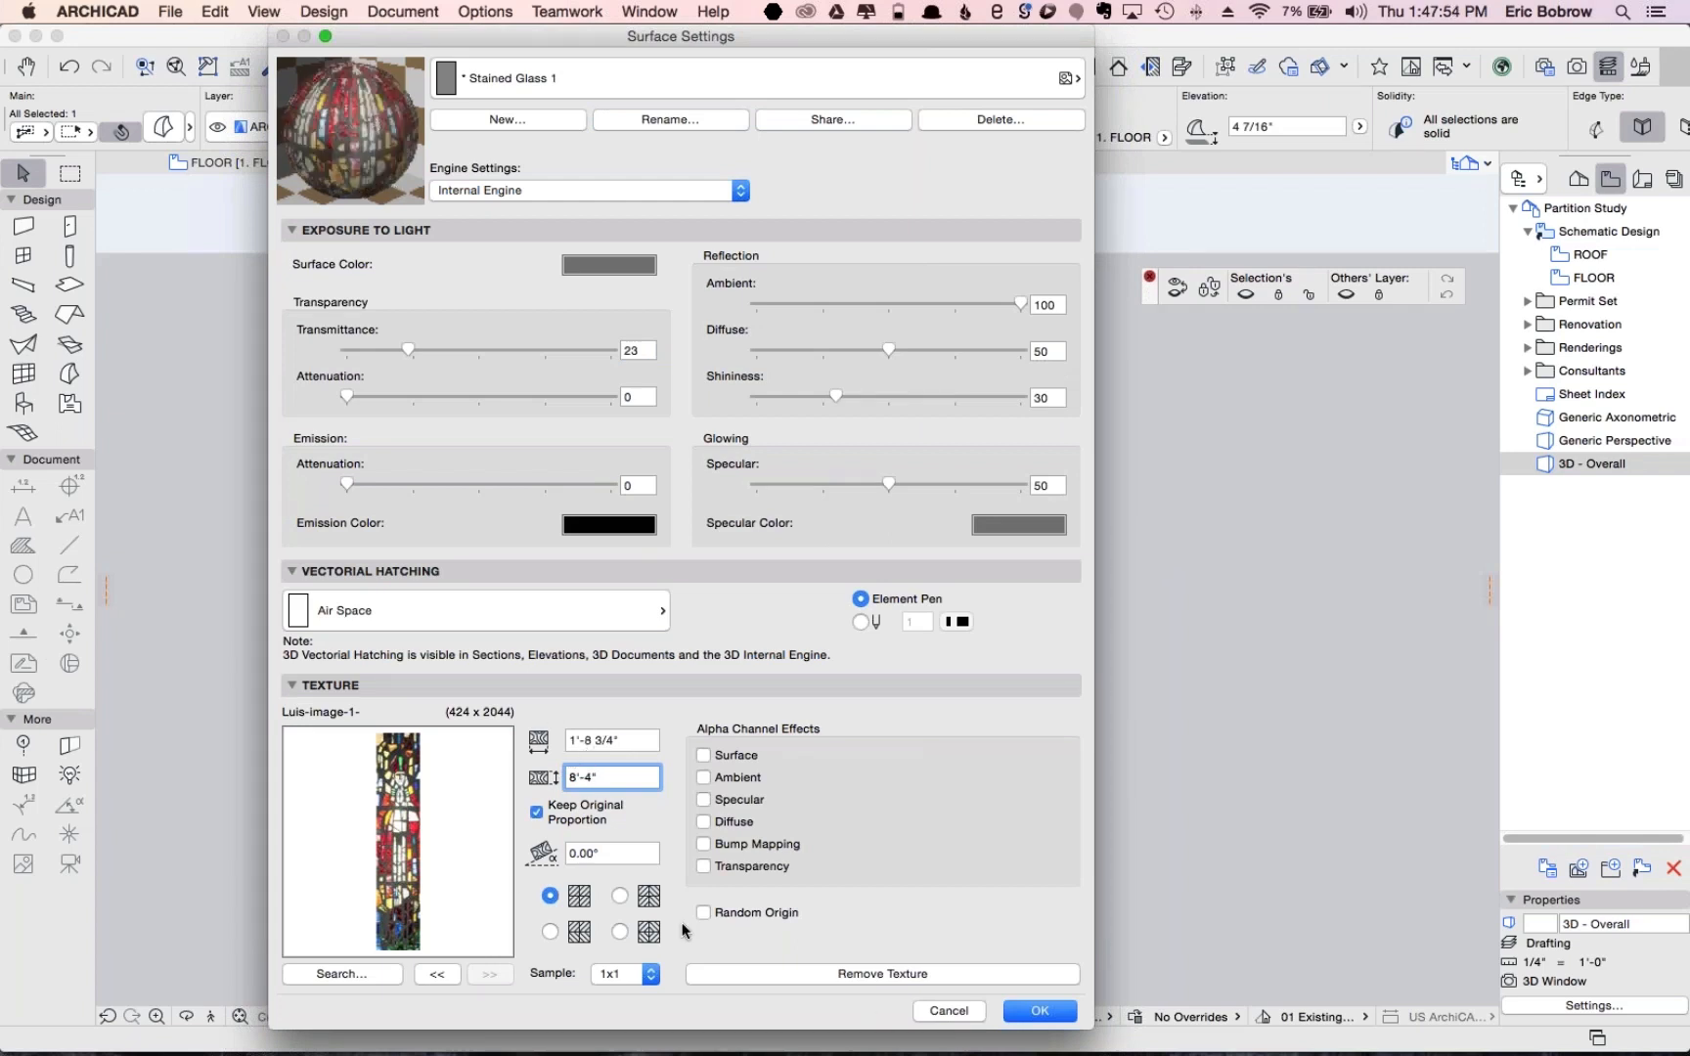
click(1027, 1017)
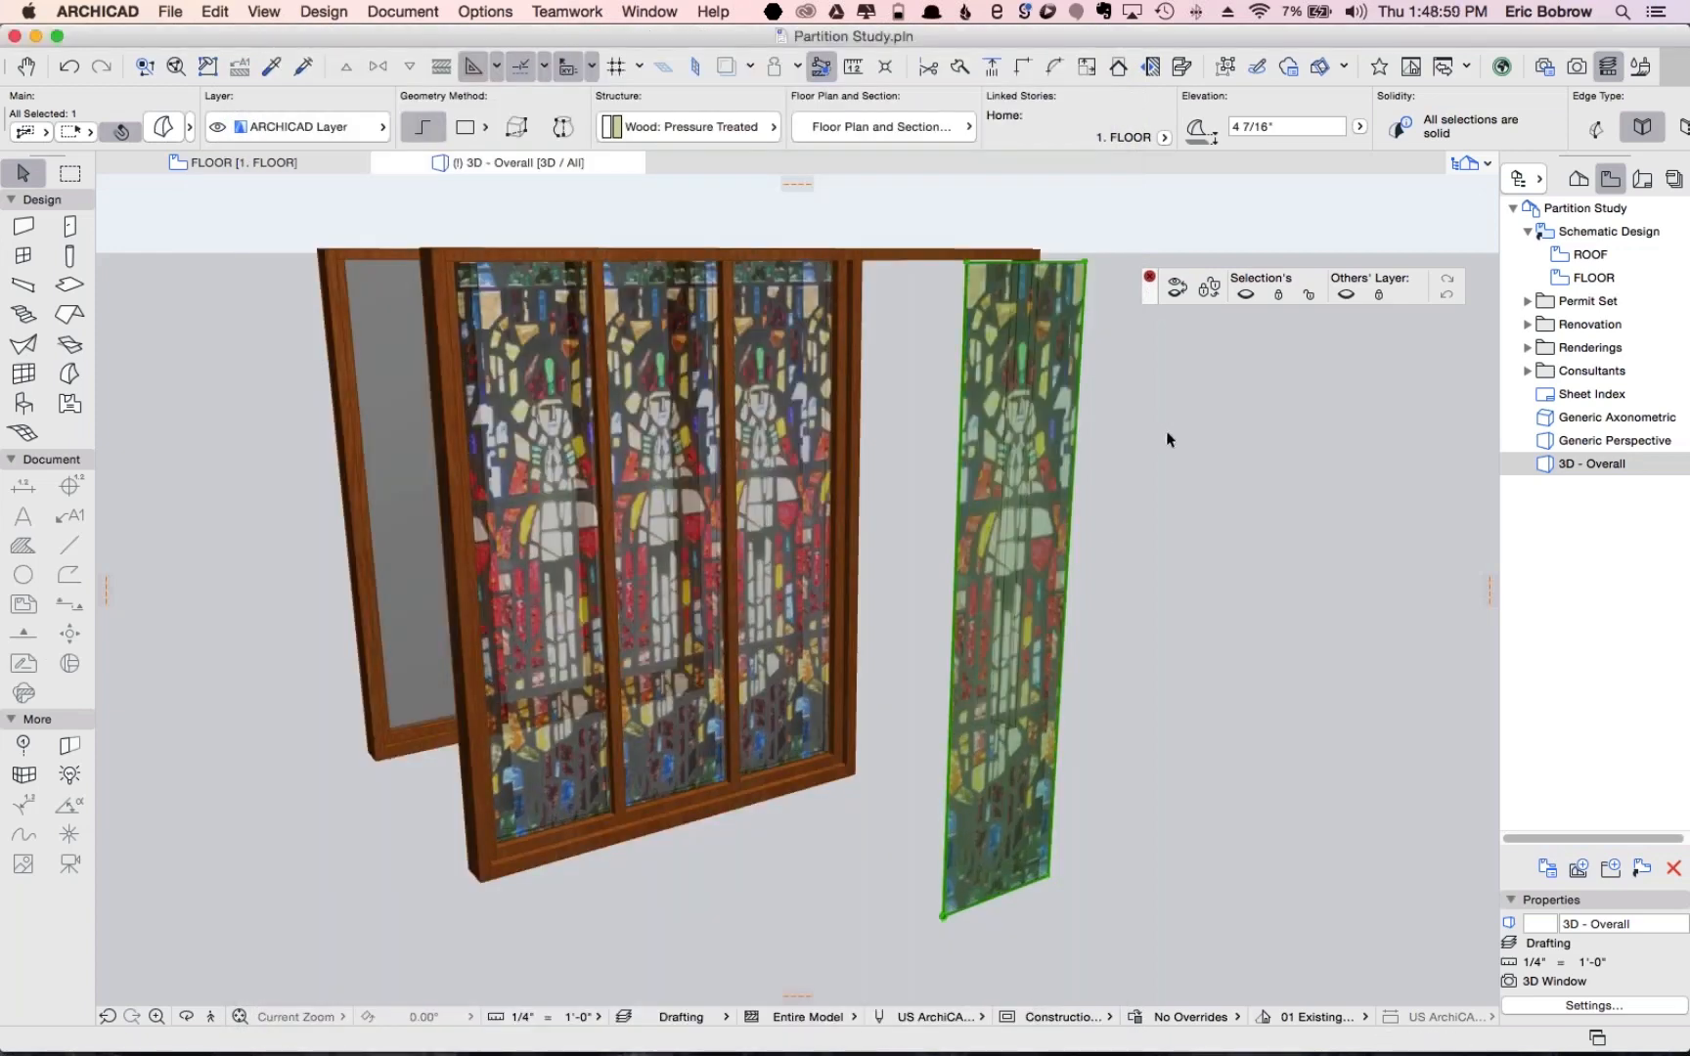
click(1156, 487)
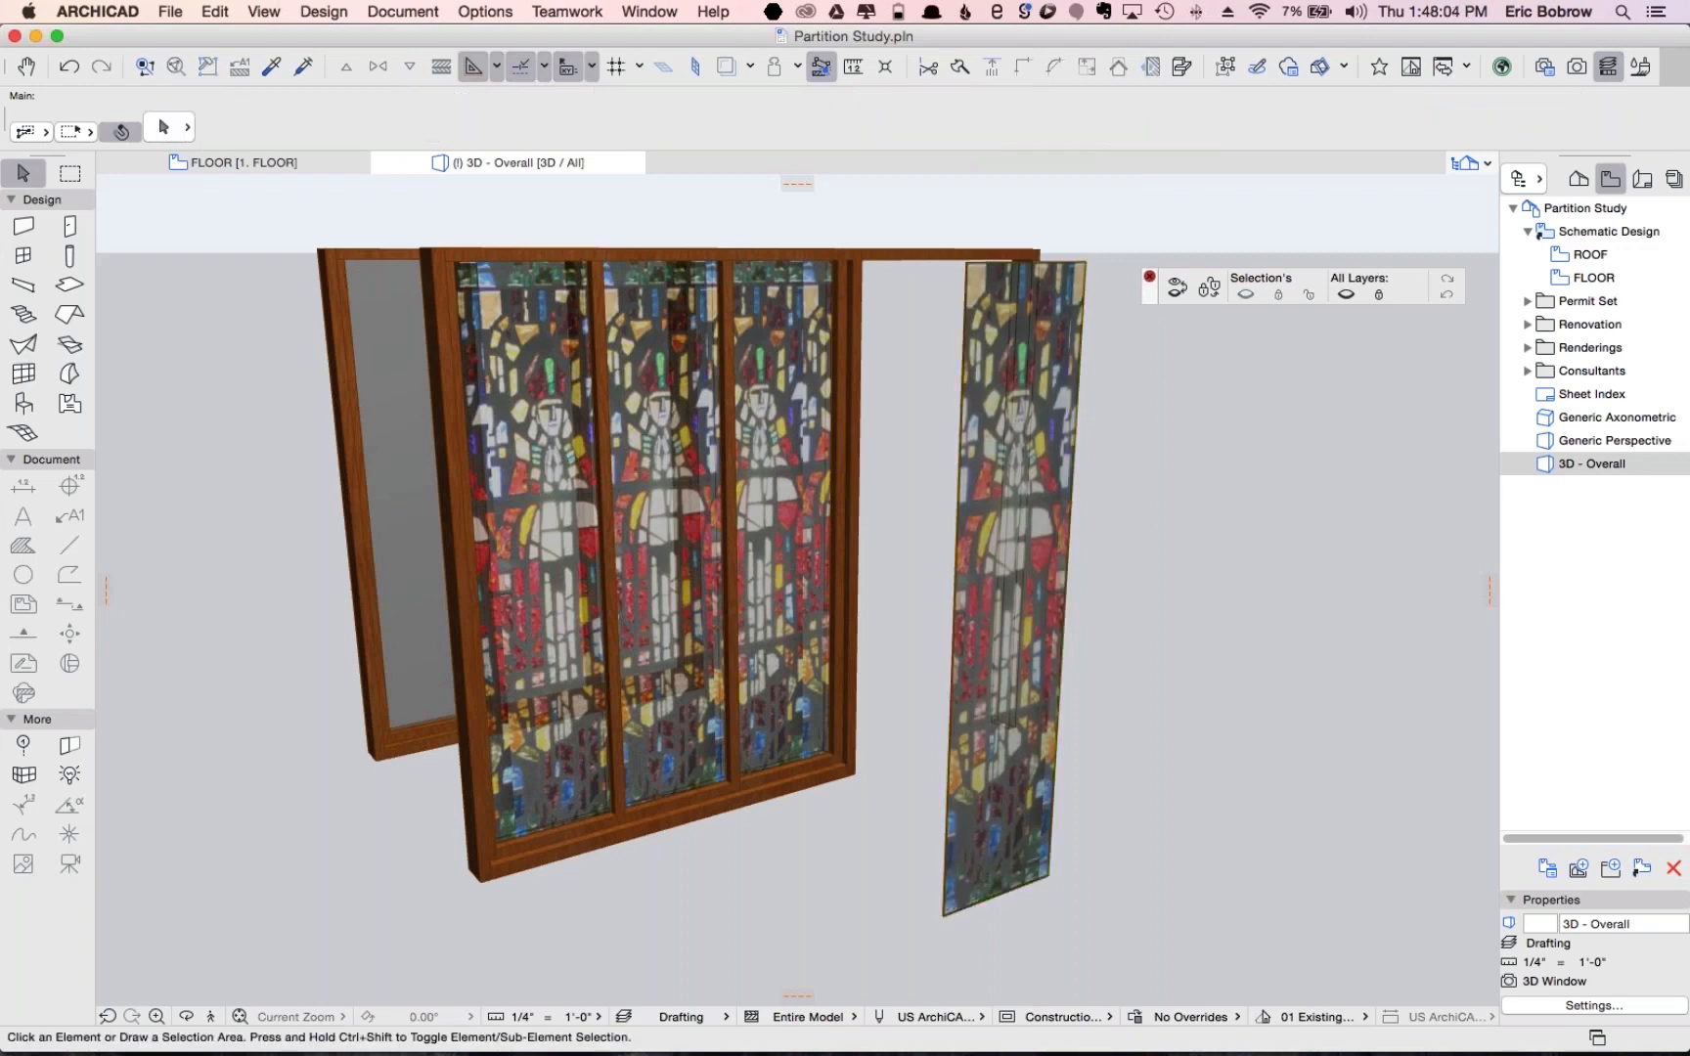
Set the 3D texture origin of the front frame's third glass panel at its lower-left corner
click(792, 612)
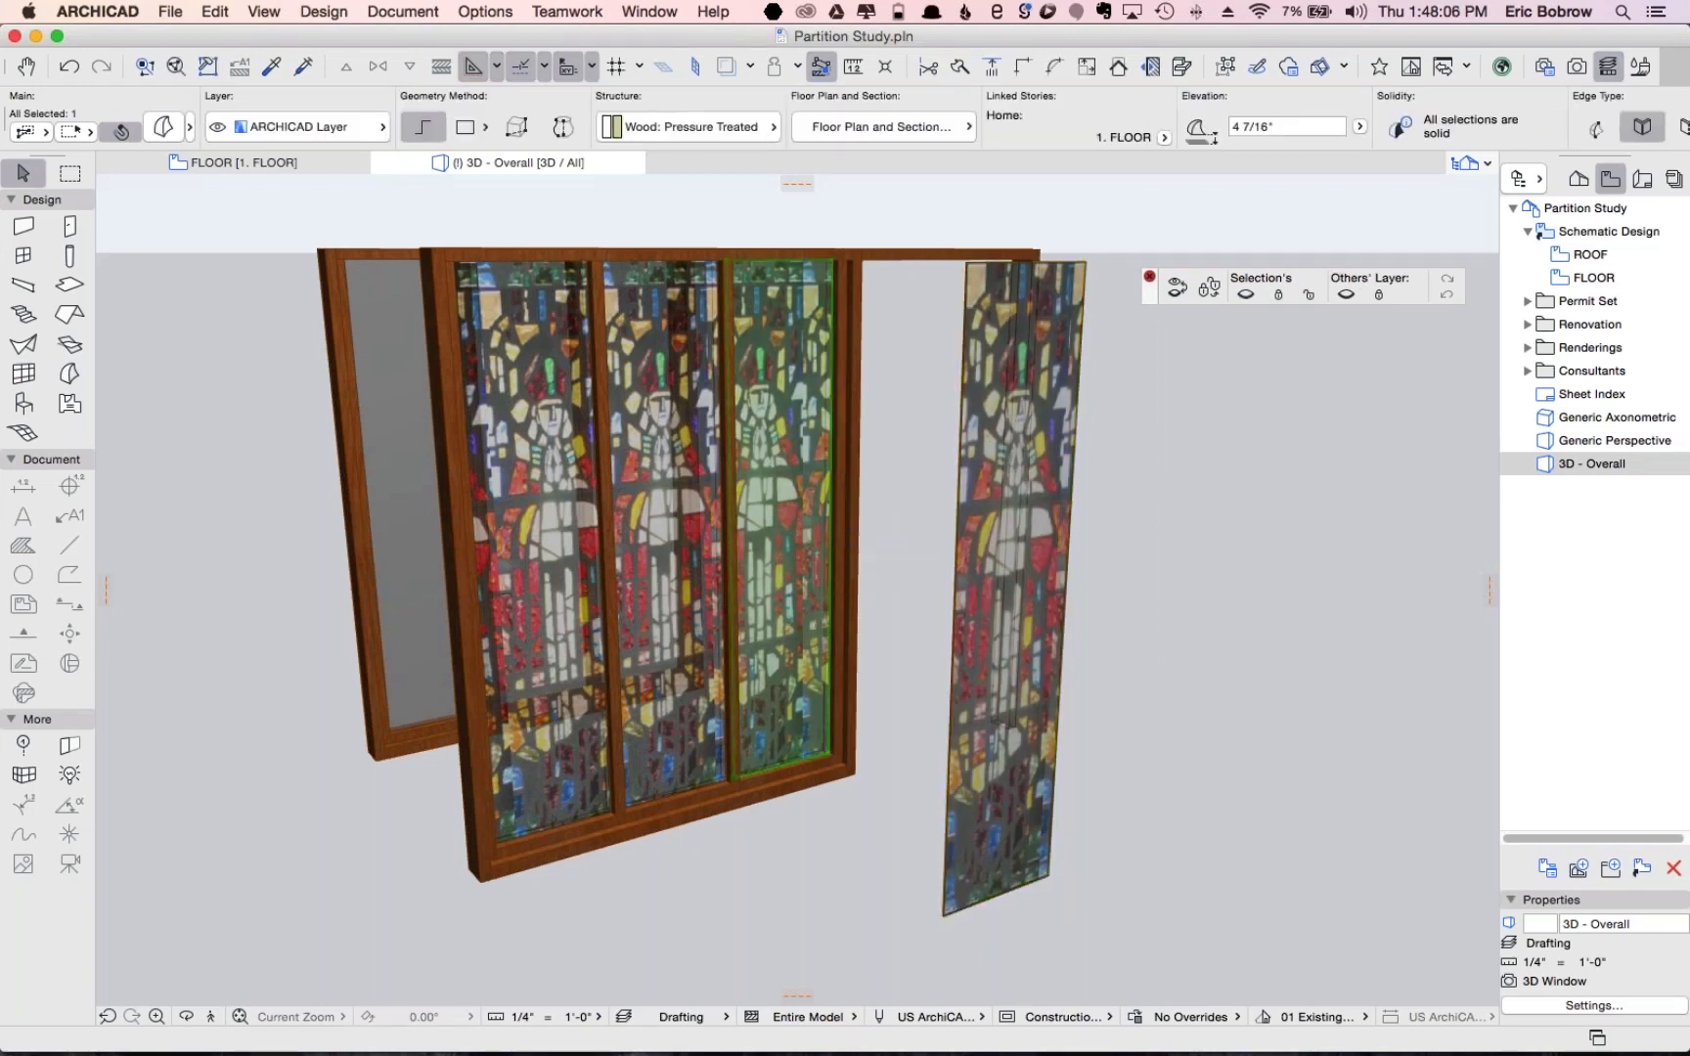
click(501, 12)
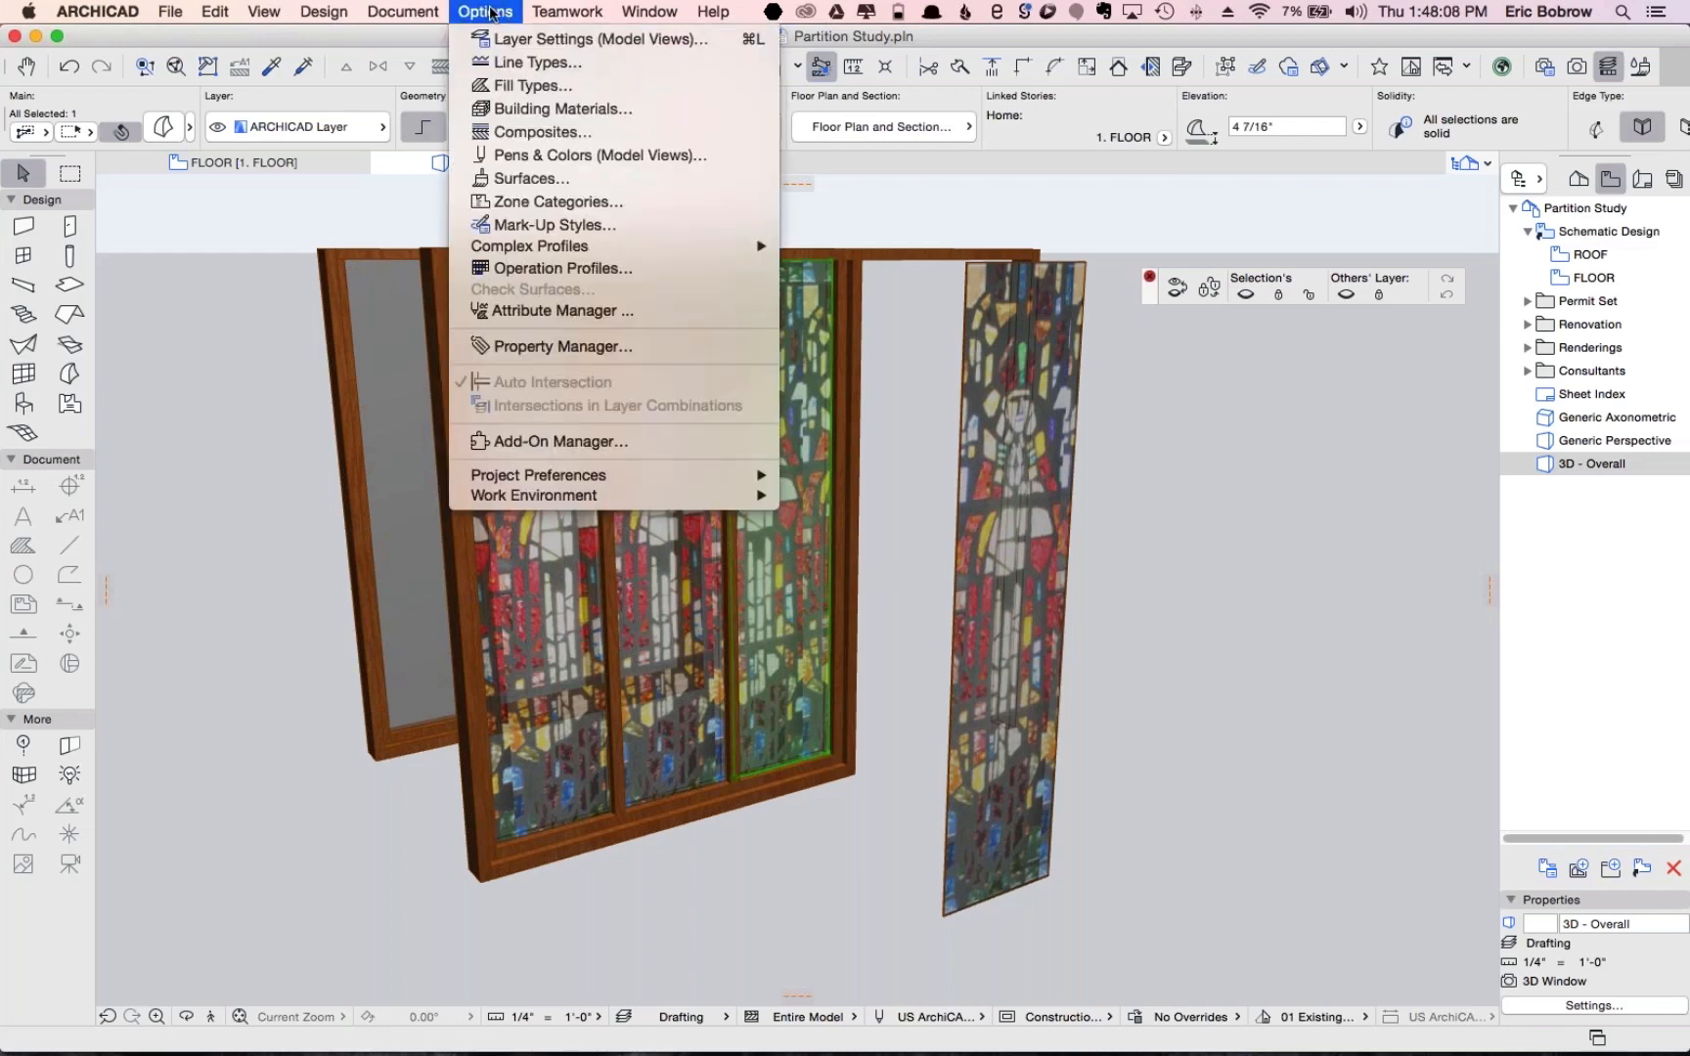
mouse_move(403, 11)
mouse_move(467, 414)
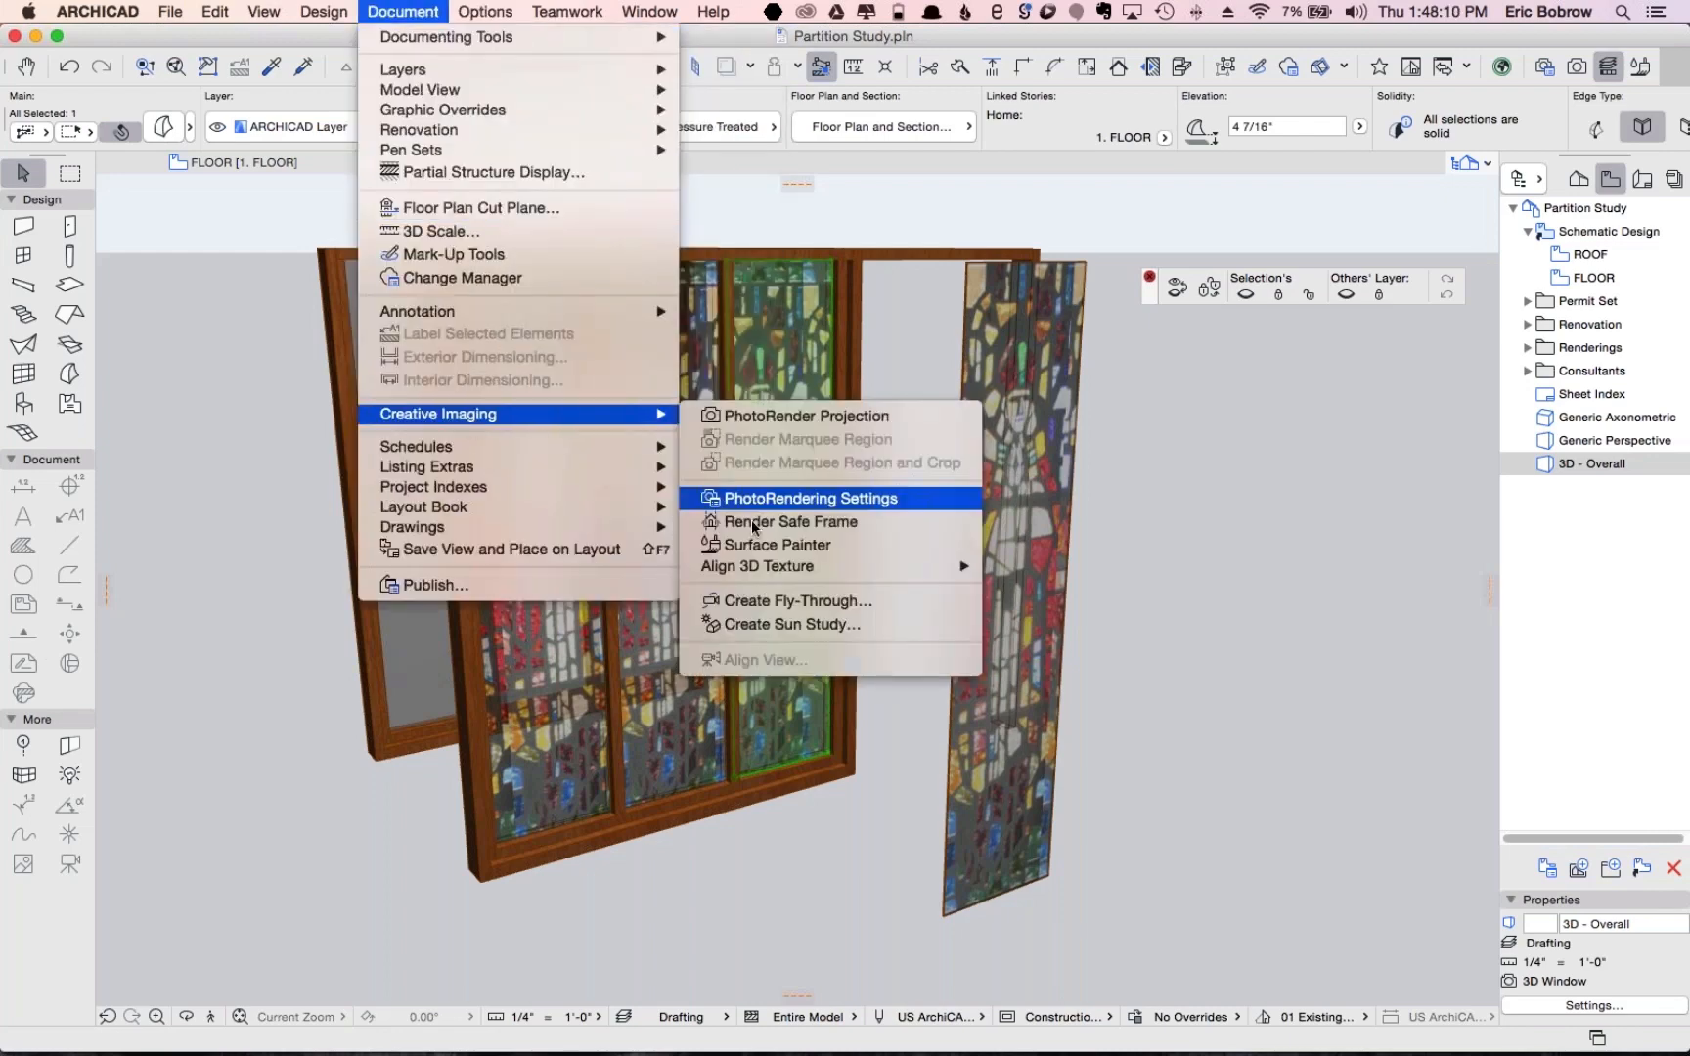
mouse_move(797, 567)
click(1061, 569)
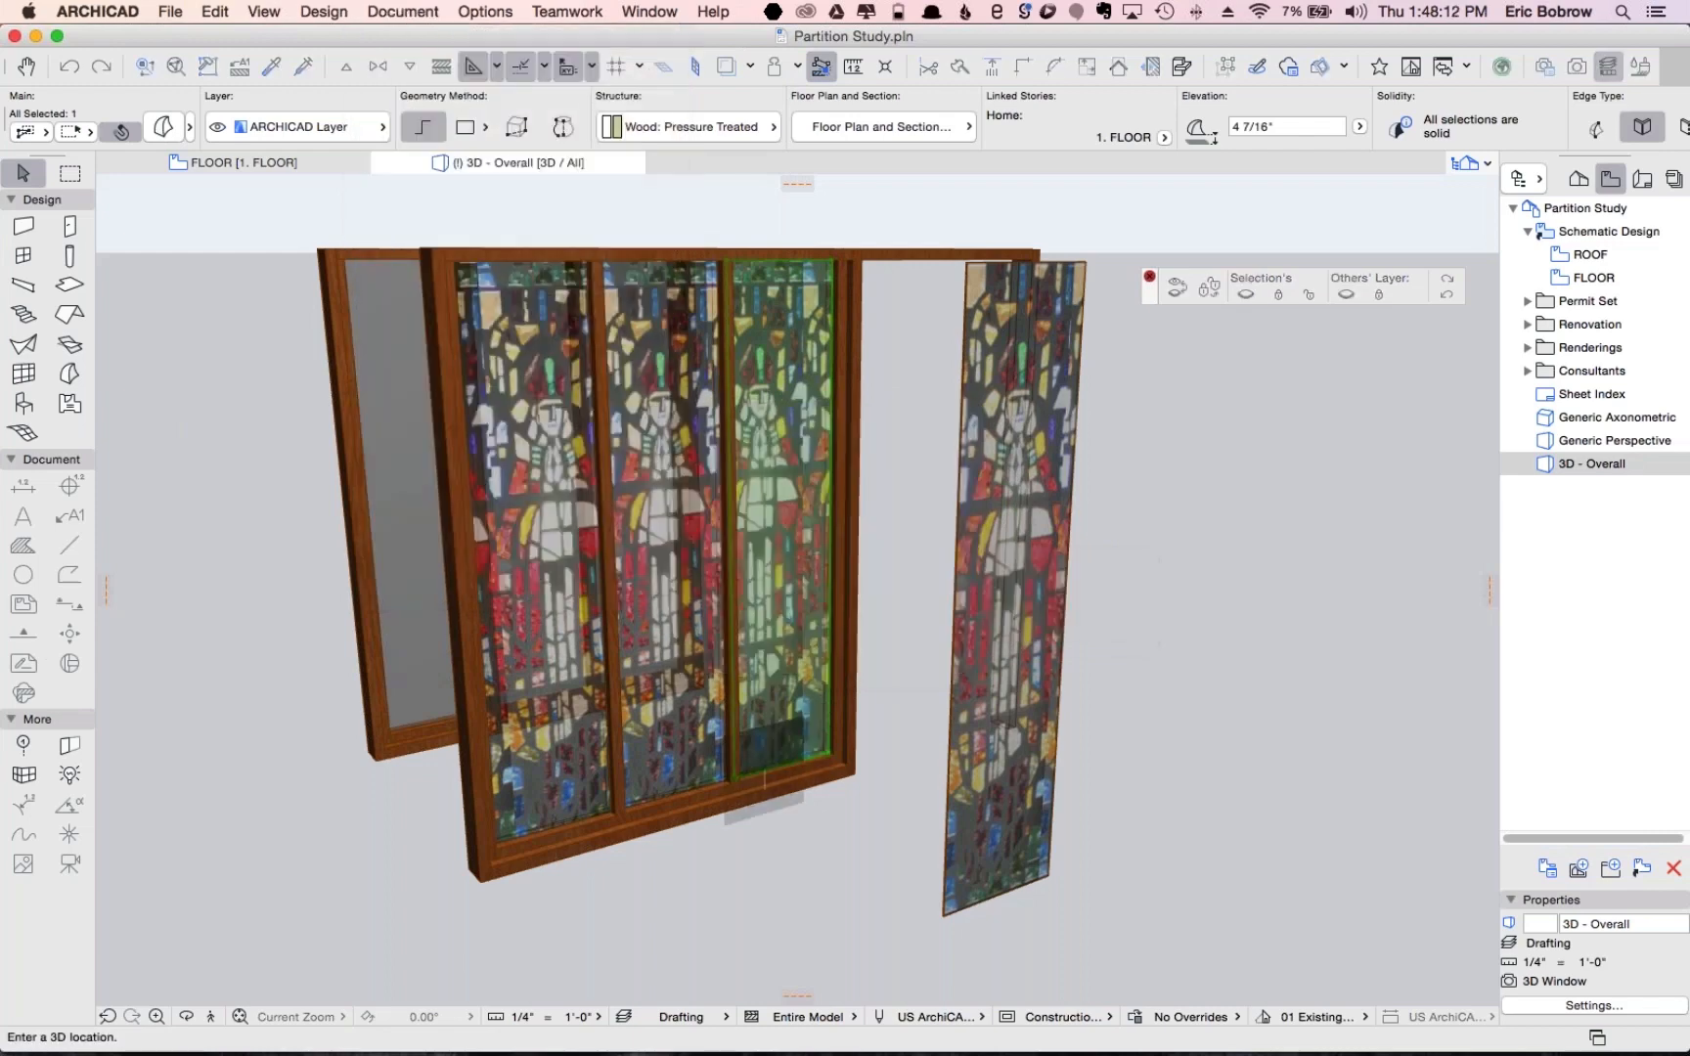
click(823, 890)
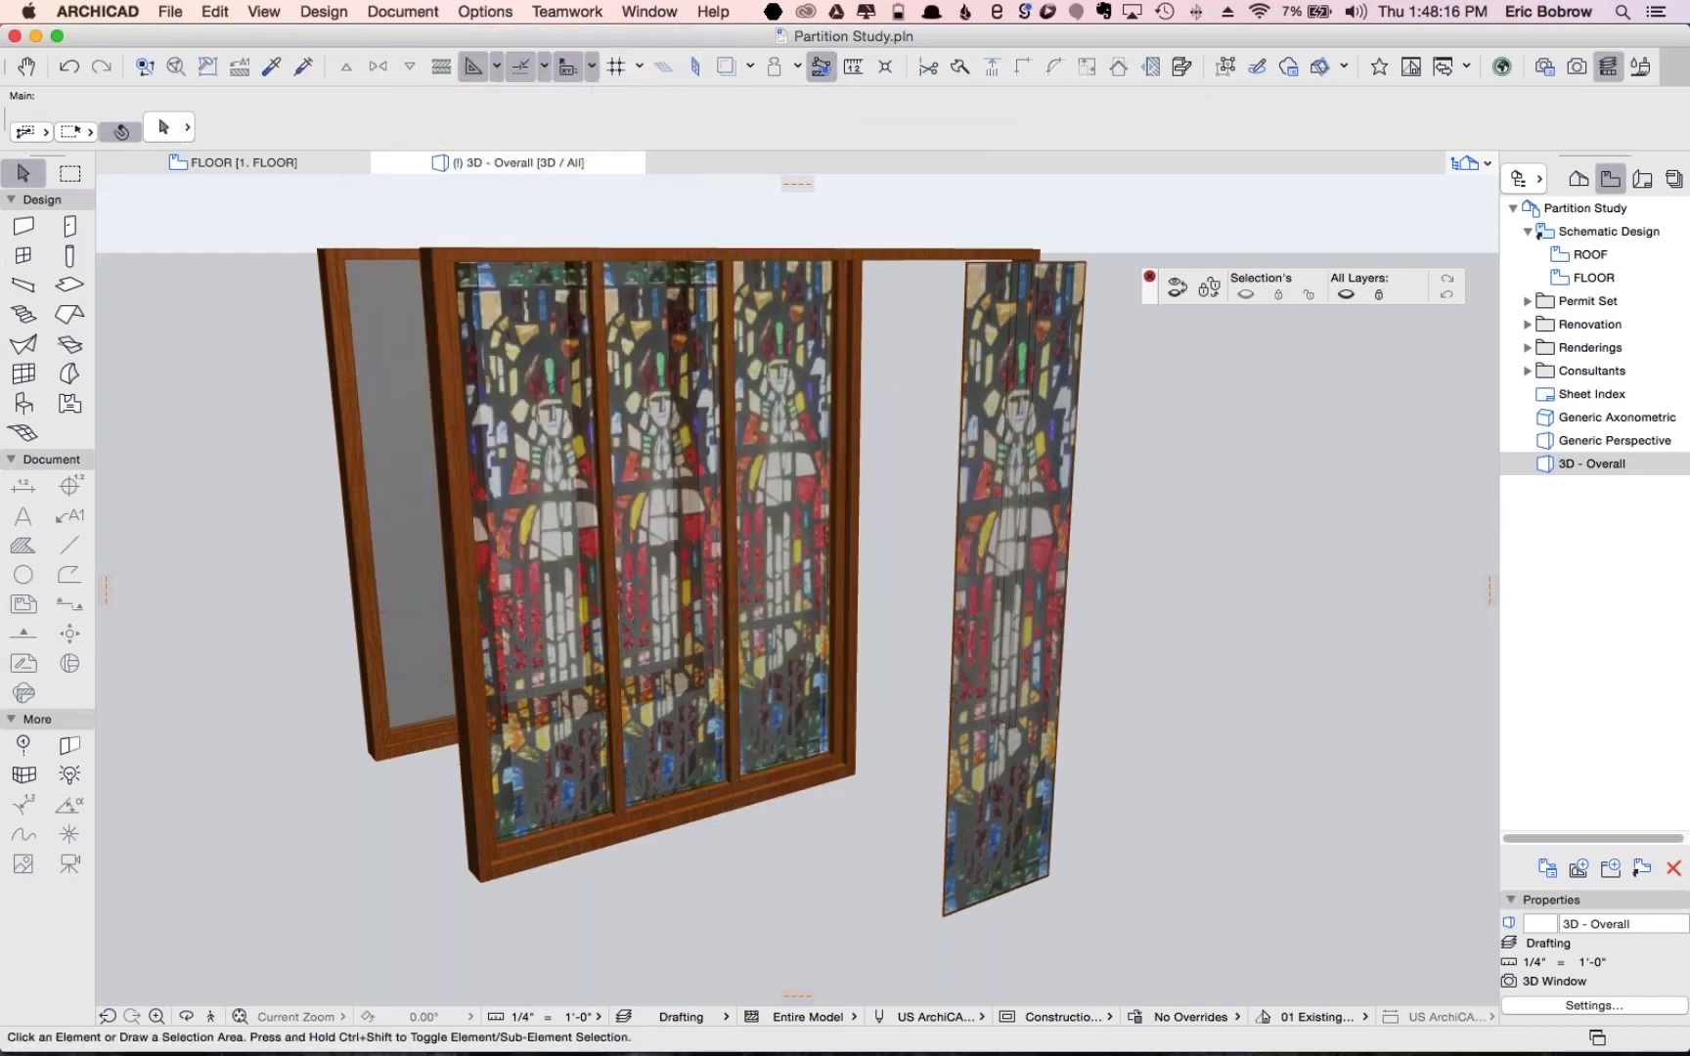
Try to set a 3D texture origin on the rear partition screen object at the lower-left corner of its first glass pane
right_click(912, 553)
click(898, 611)
shift+middle_drag(898, 611, 902, 706)
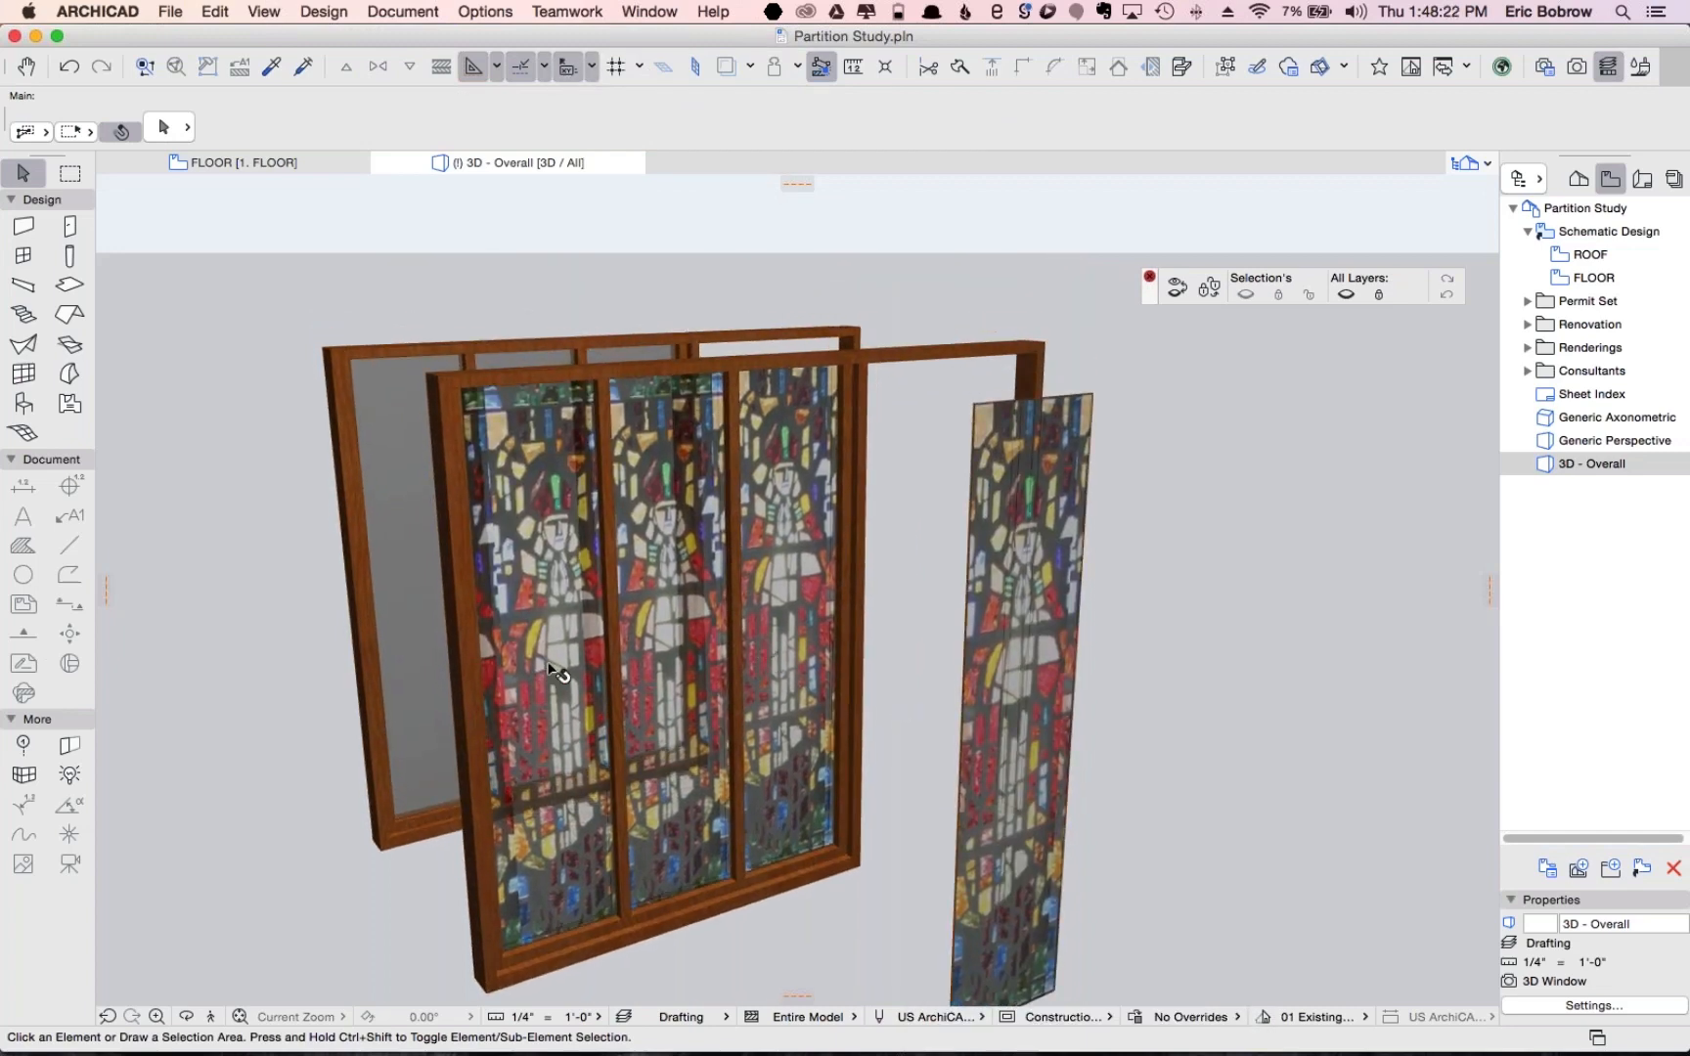
click(408, 497)
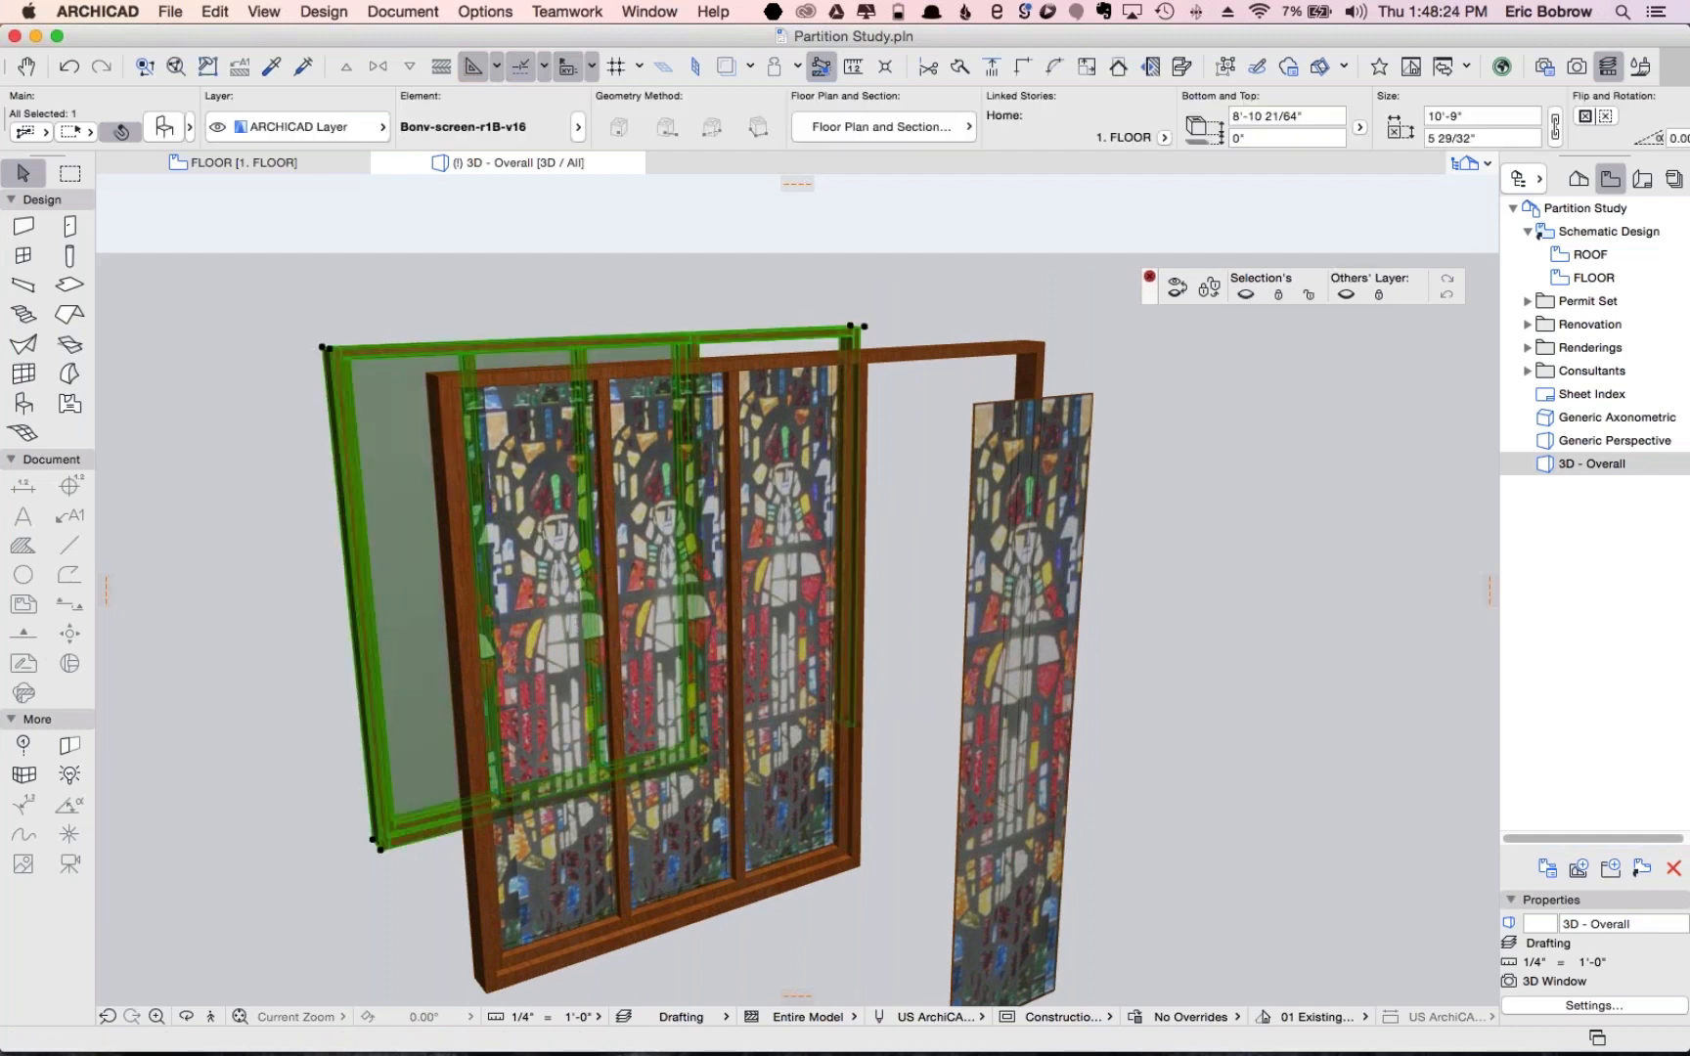
click(494, 11)
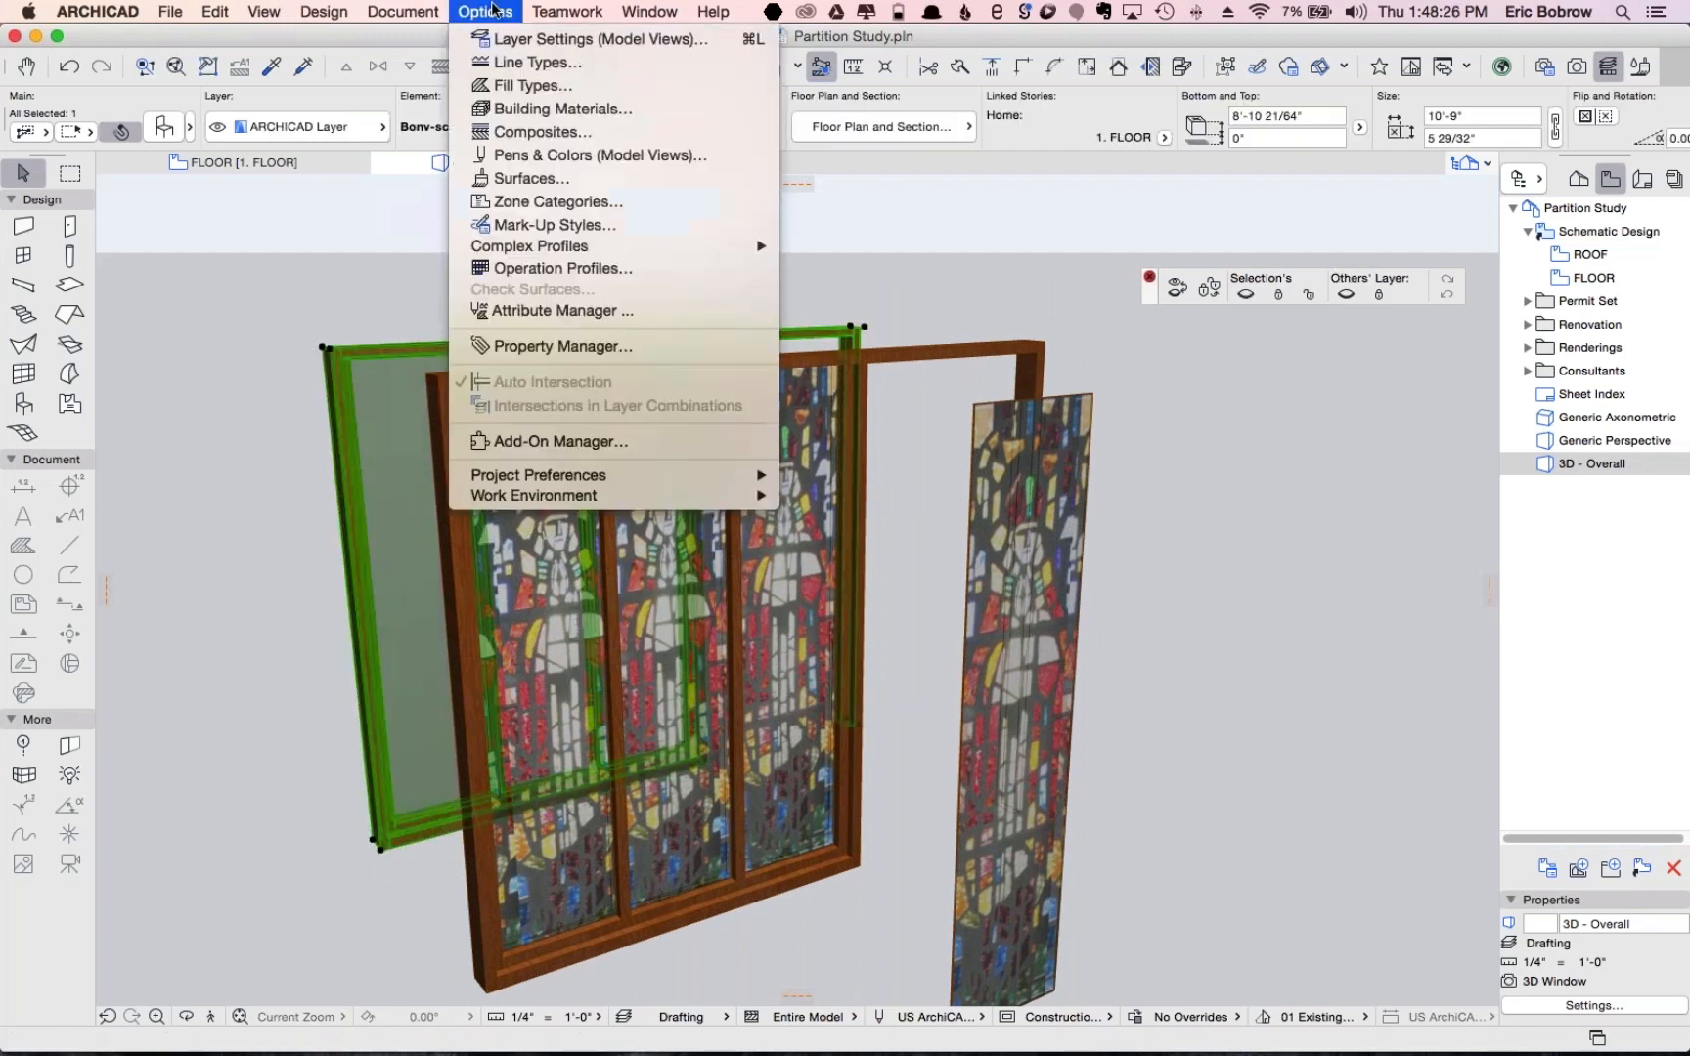
mouse_move(430, 12)
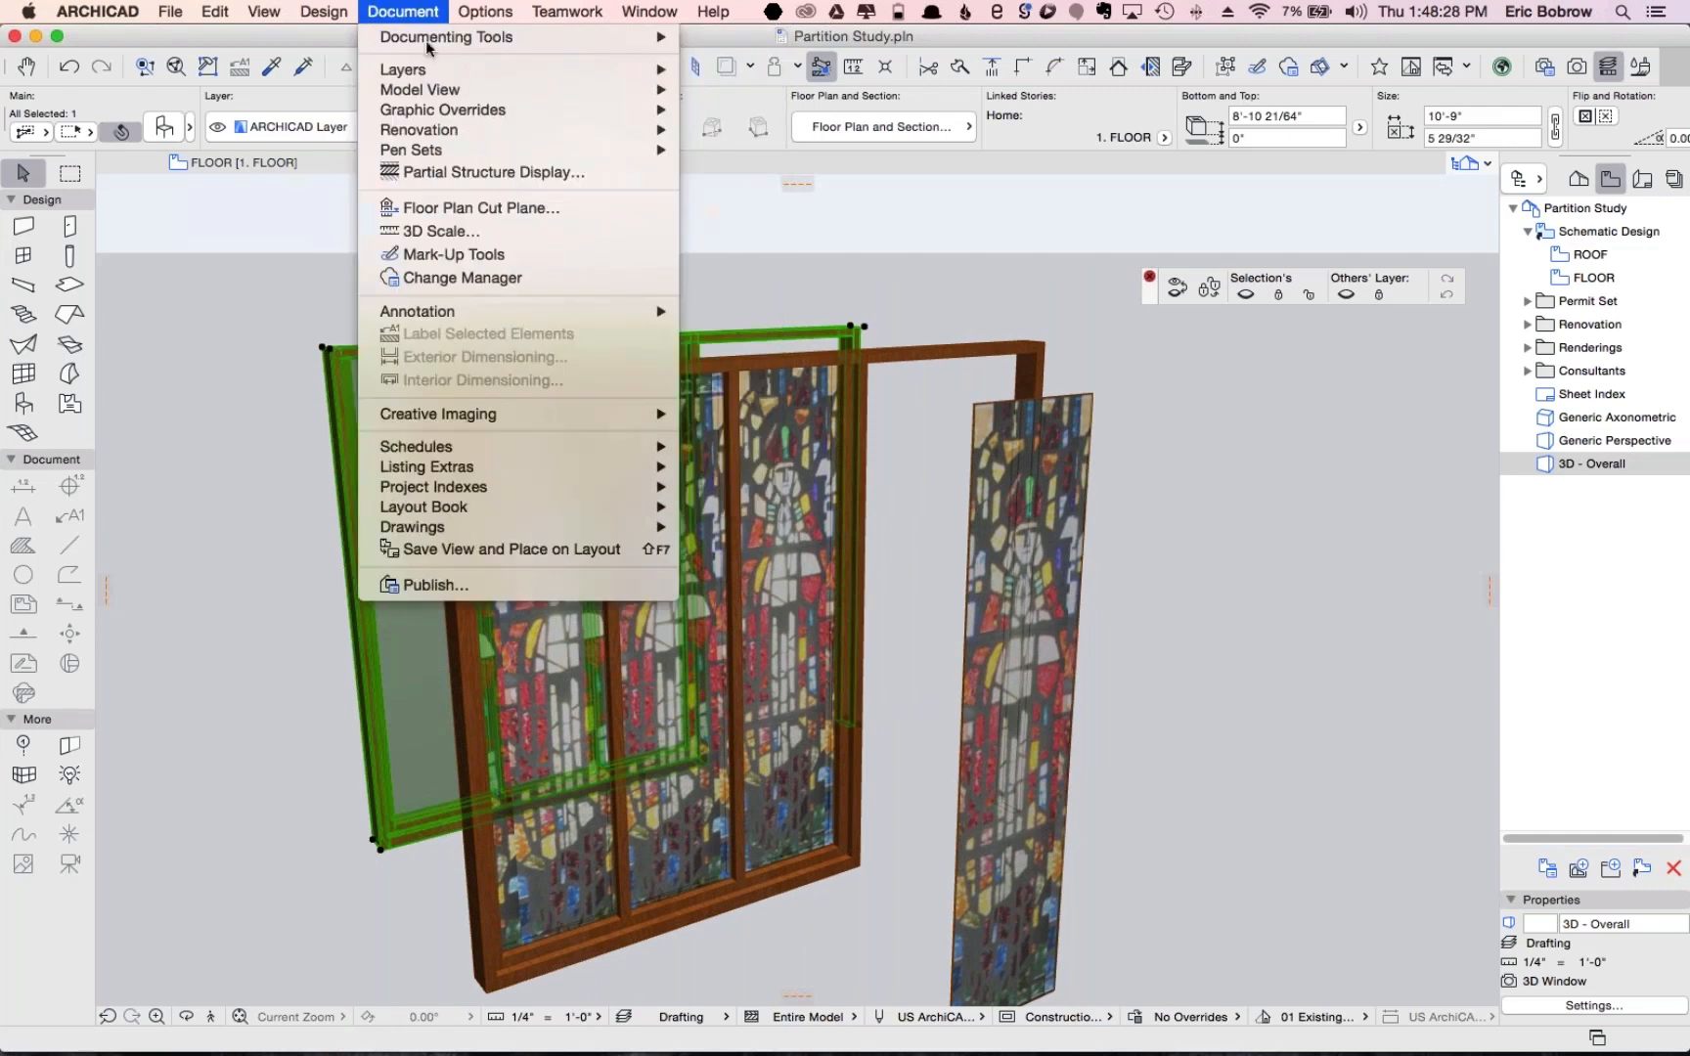
mouse_move(596, 414)
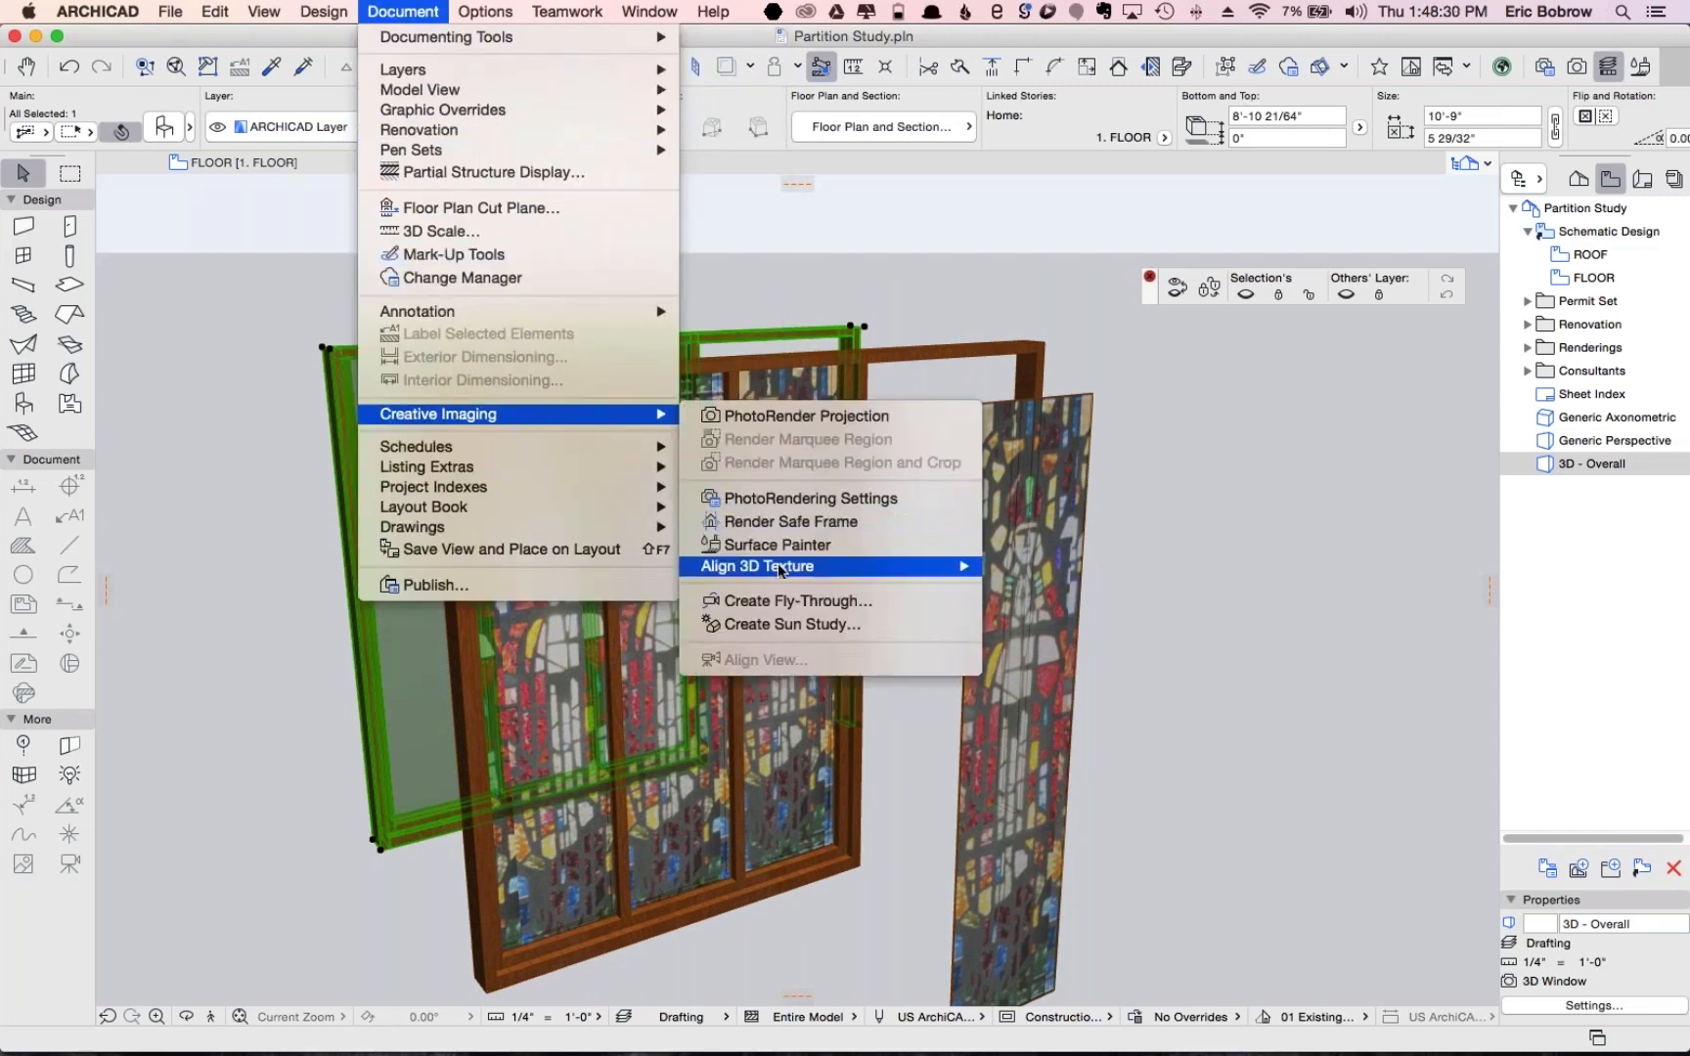
mouse_move(929, 566)
click(1010, 568)
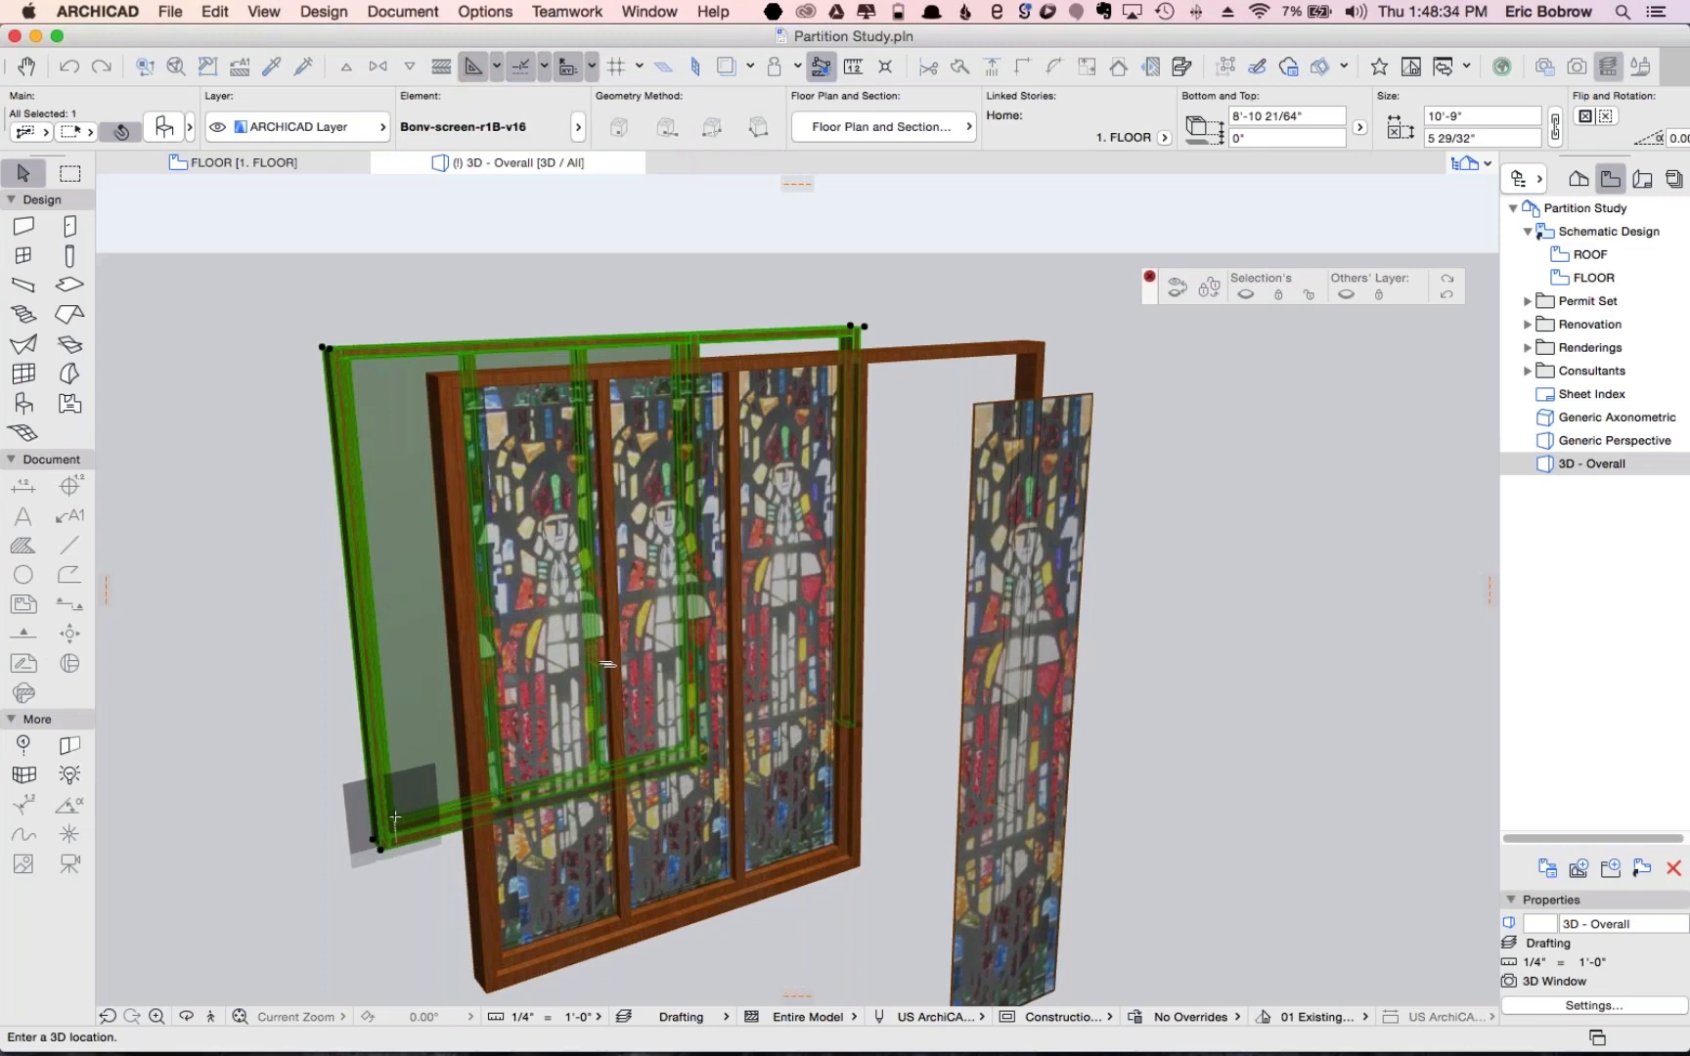
click(397, 808)
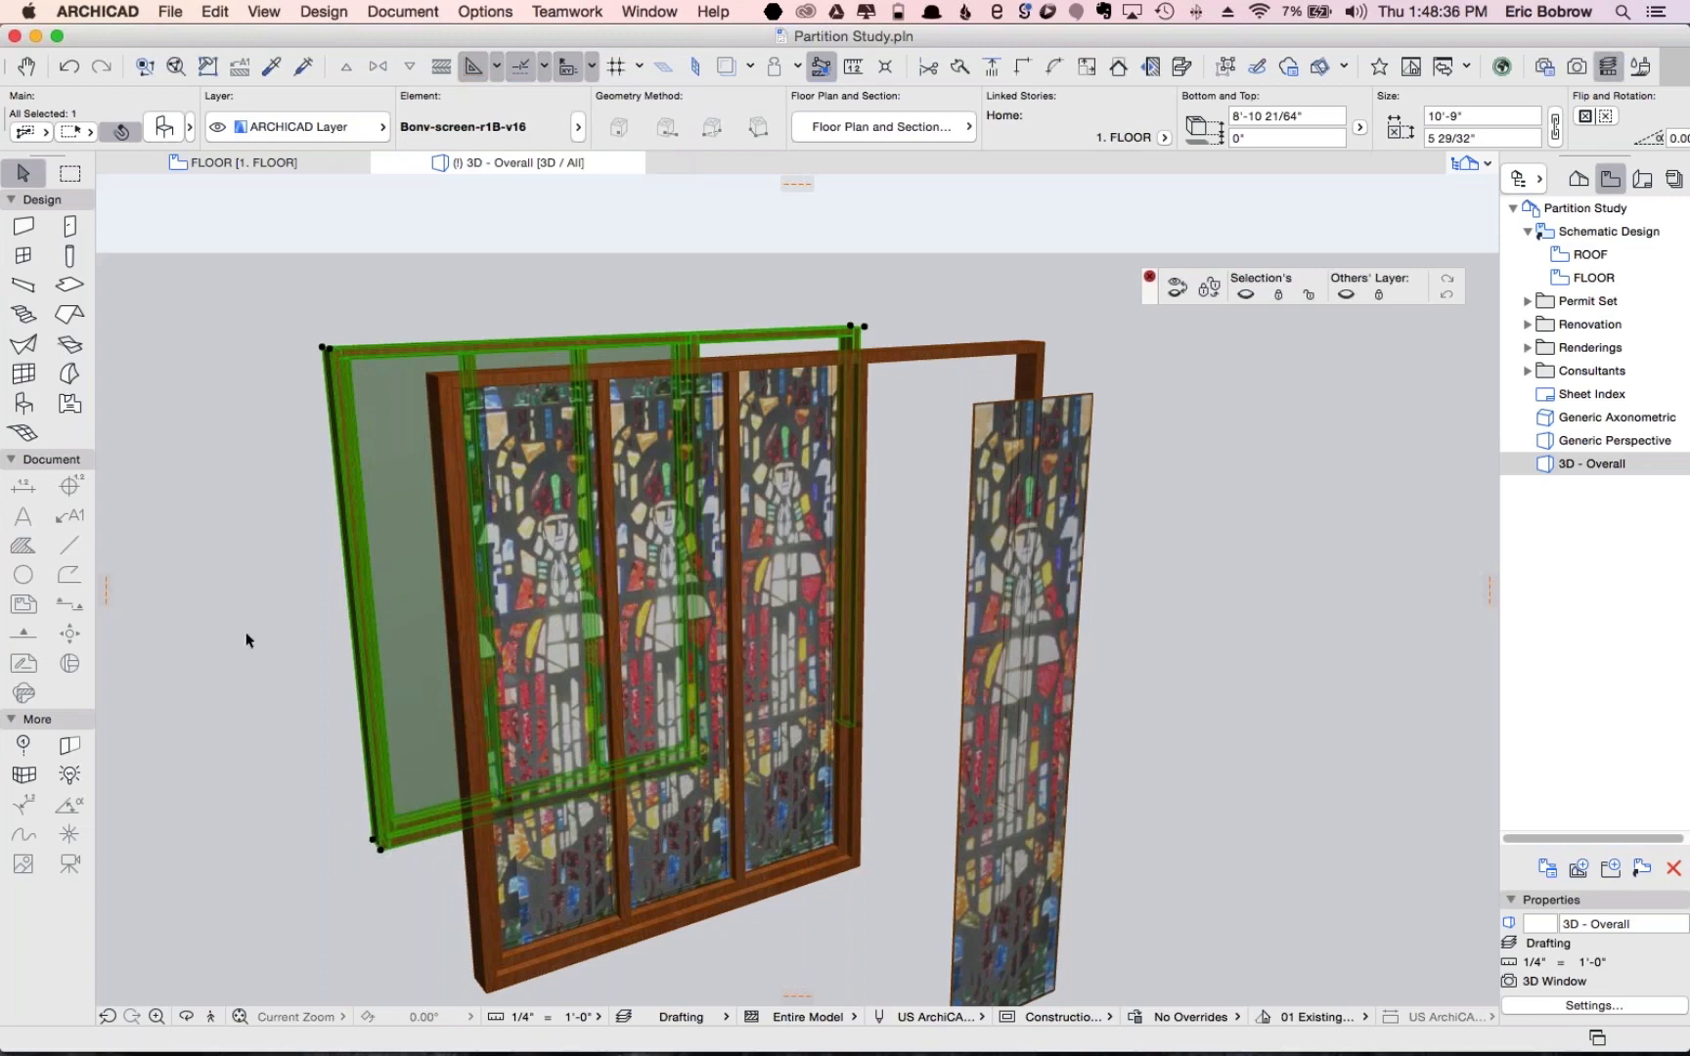
click(292, 538)
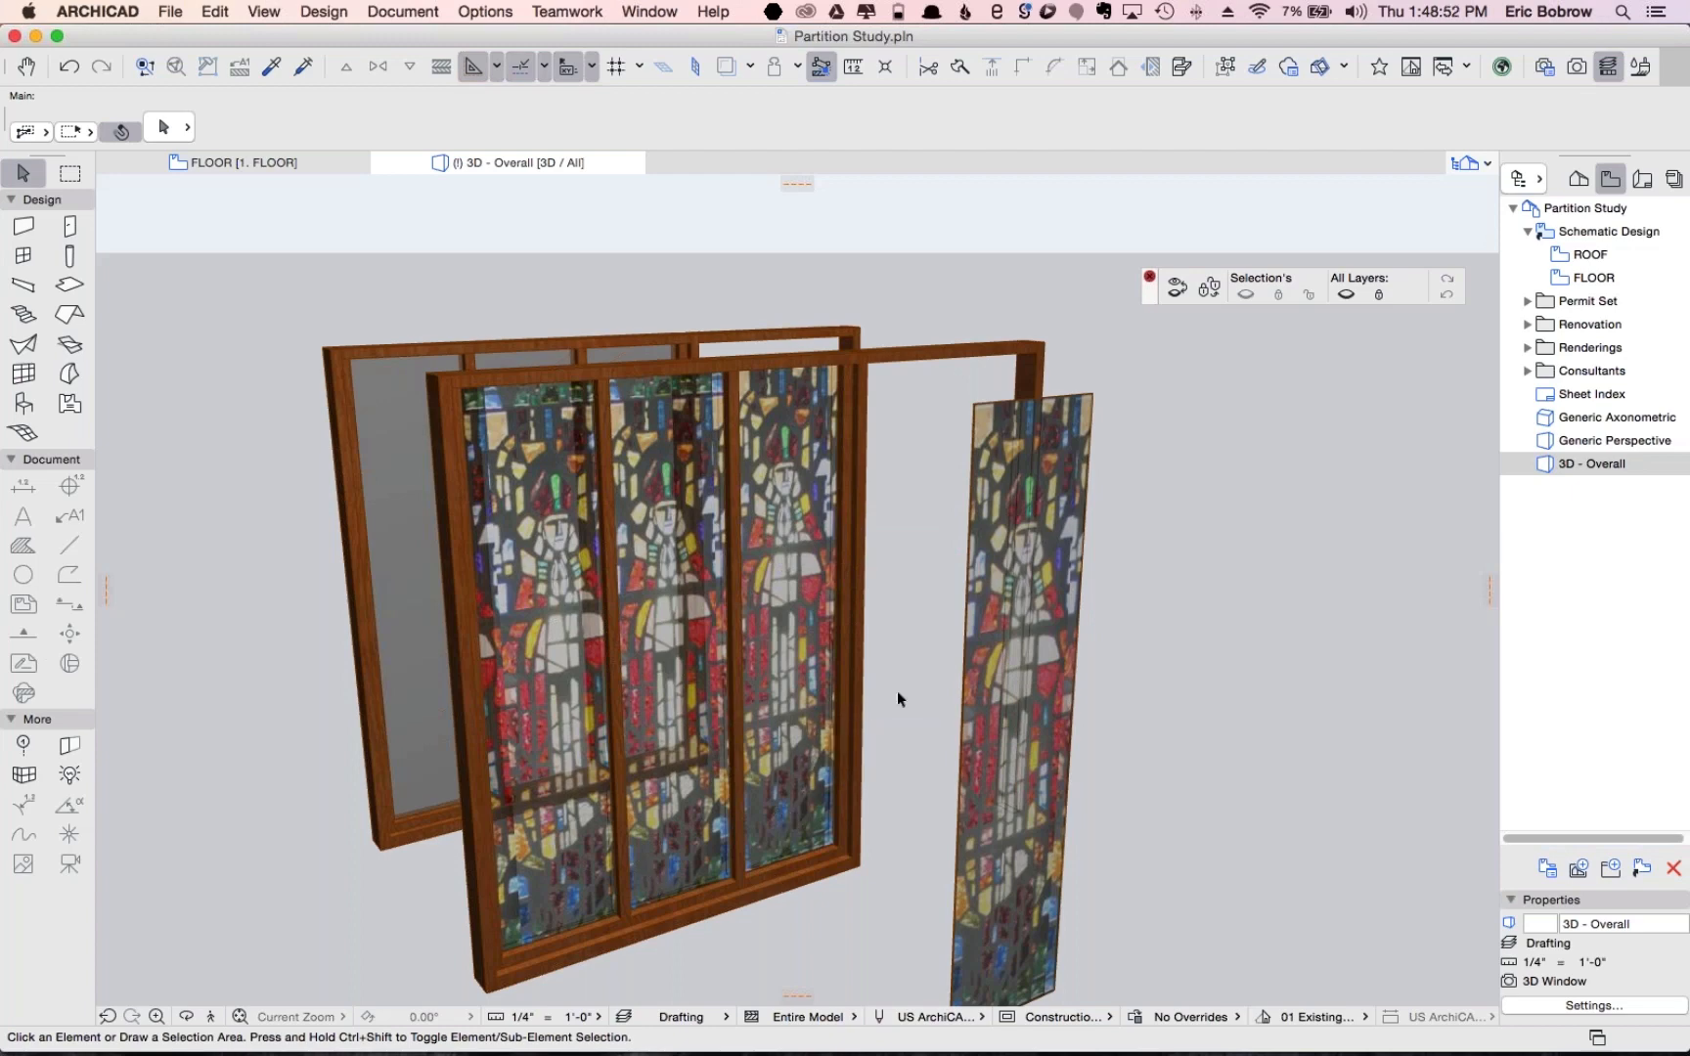
Switch to Finder, view Luis-image-2.jpg.jpg from Downloads in Preview and close the image
shift+middle_drag(898, 694, 729, 720)
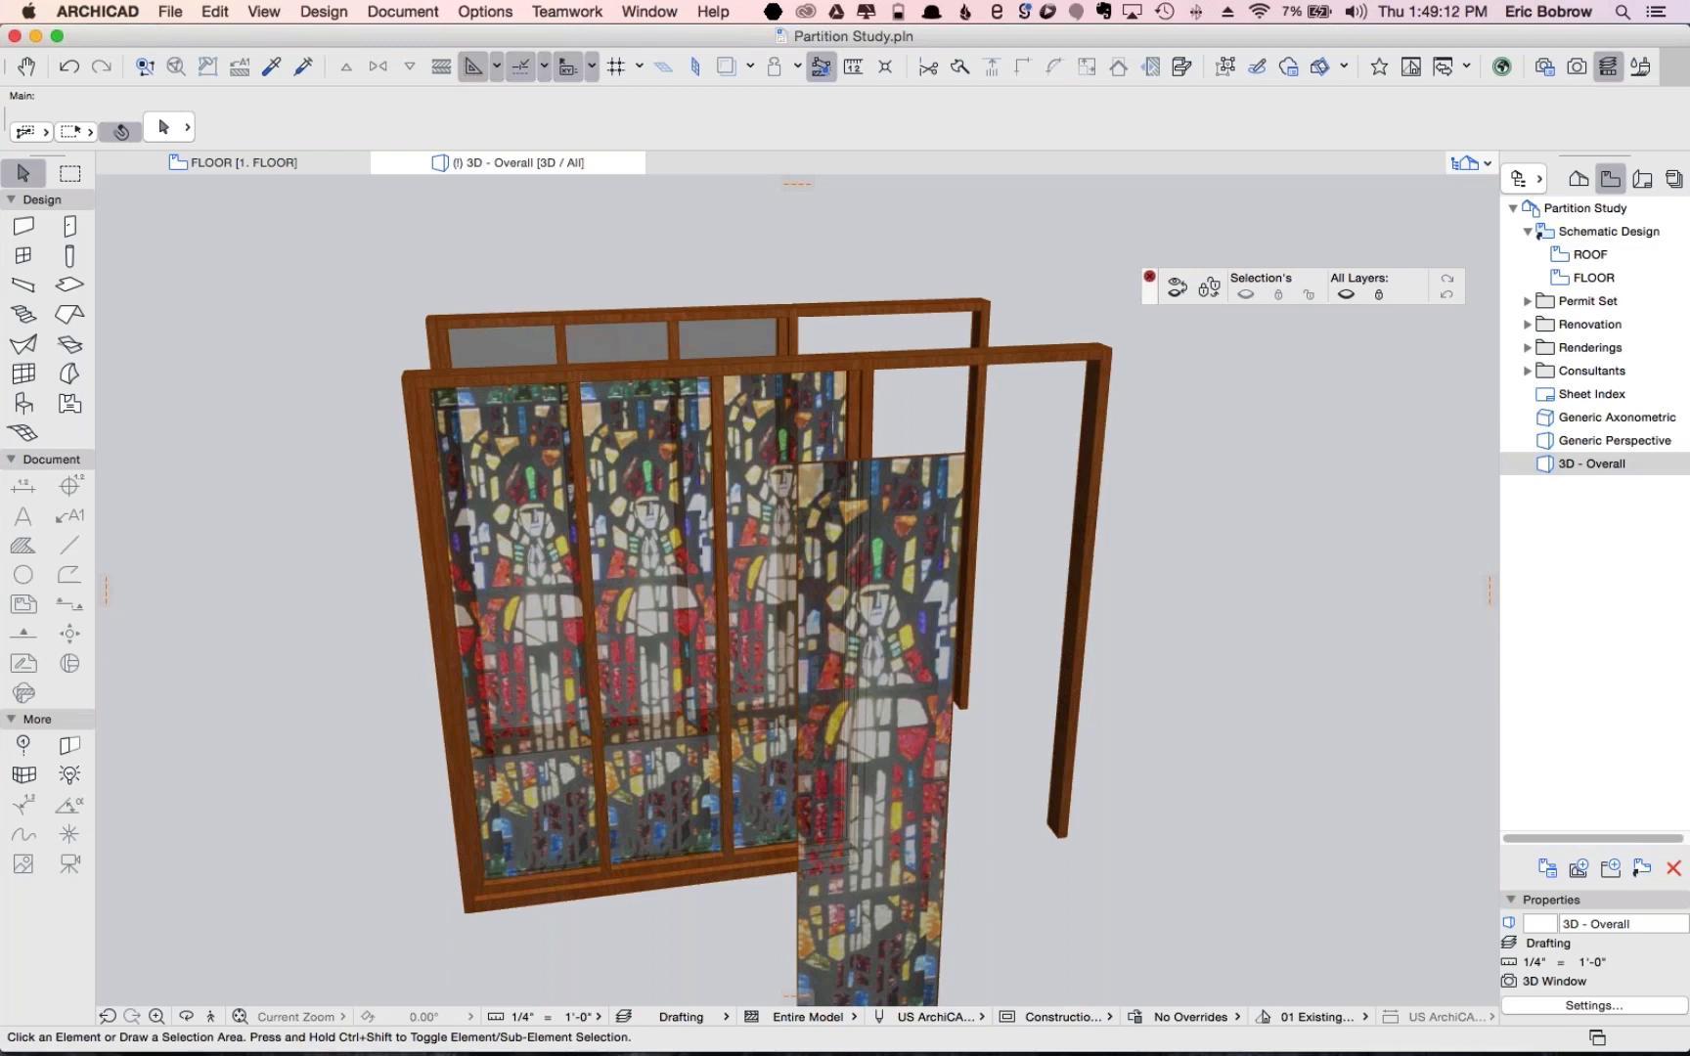
key(super+Tab)
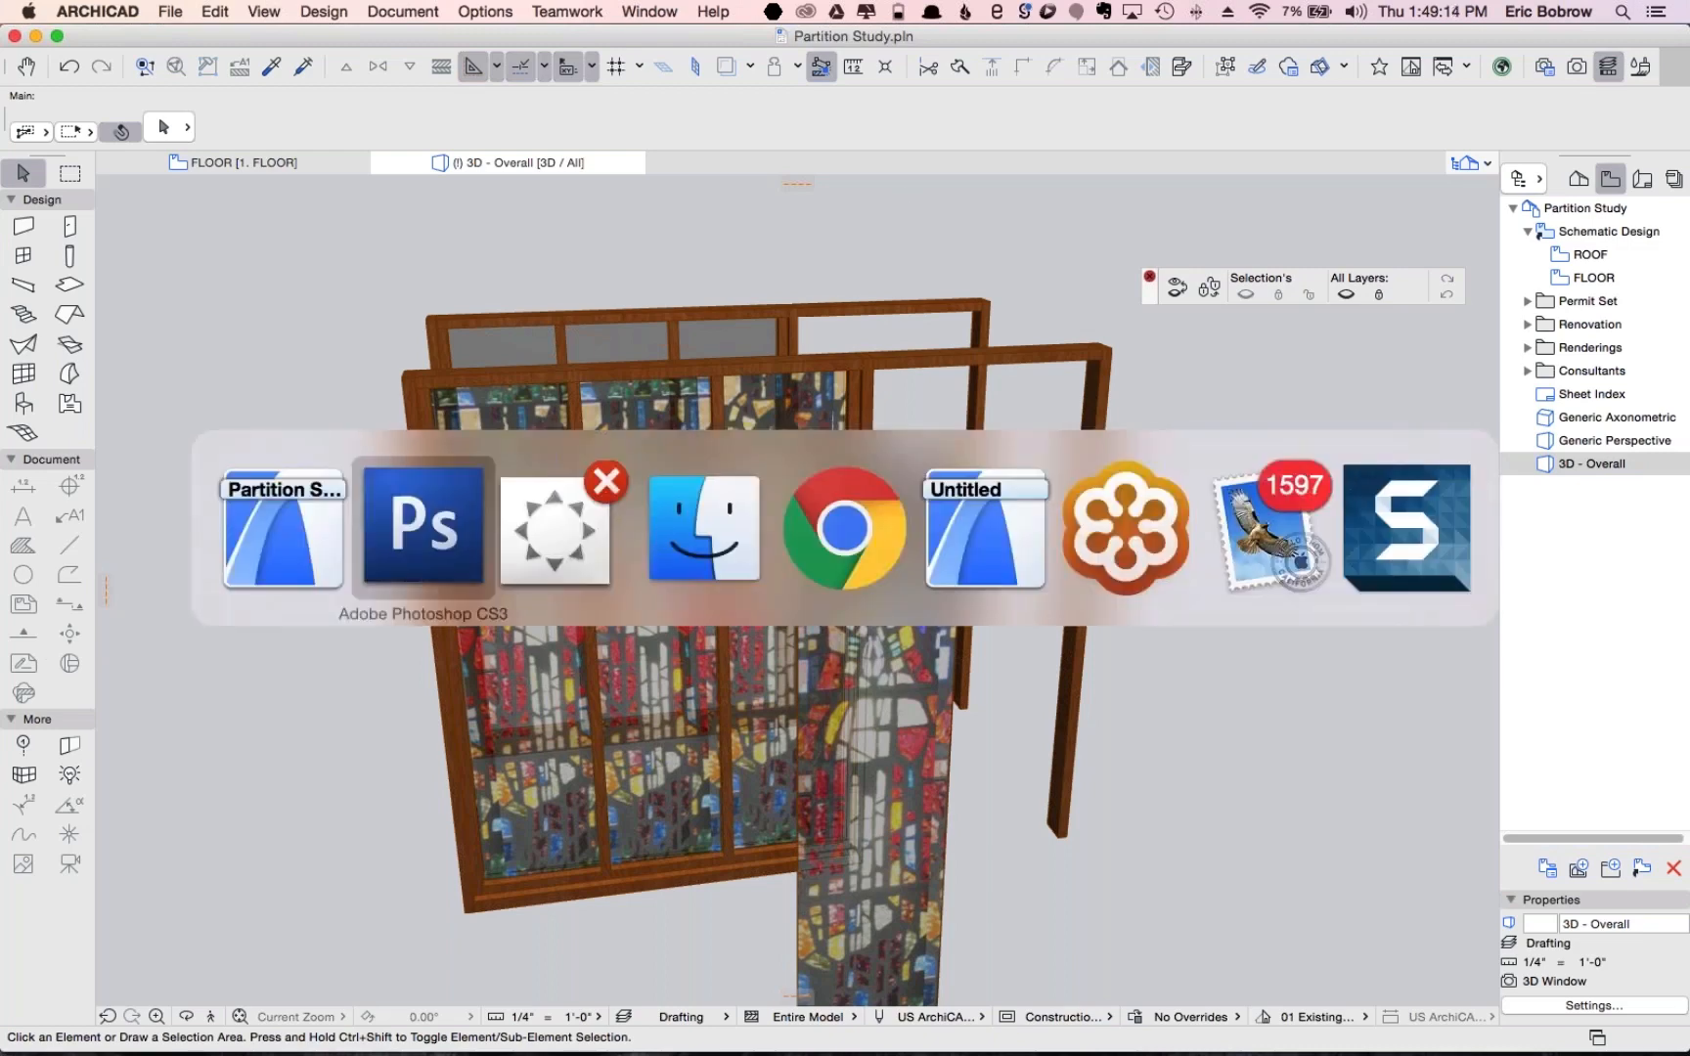
key(super+Tab)
key(super+Tab)
key(super+Tab)
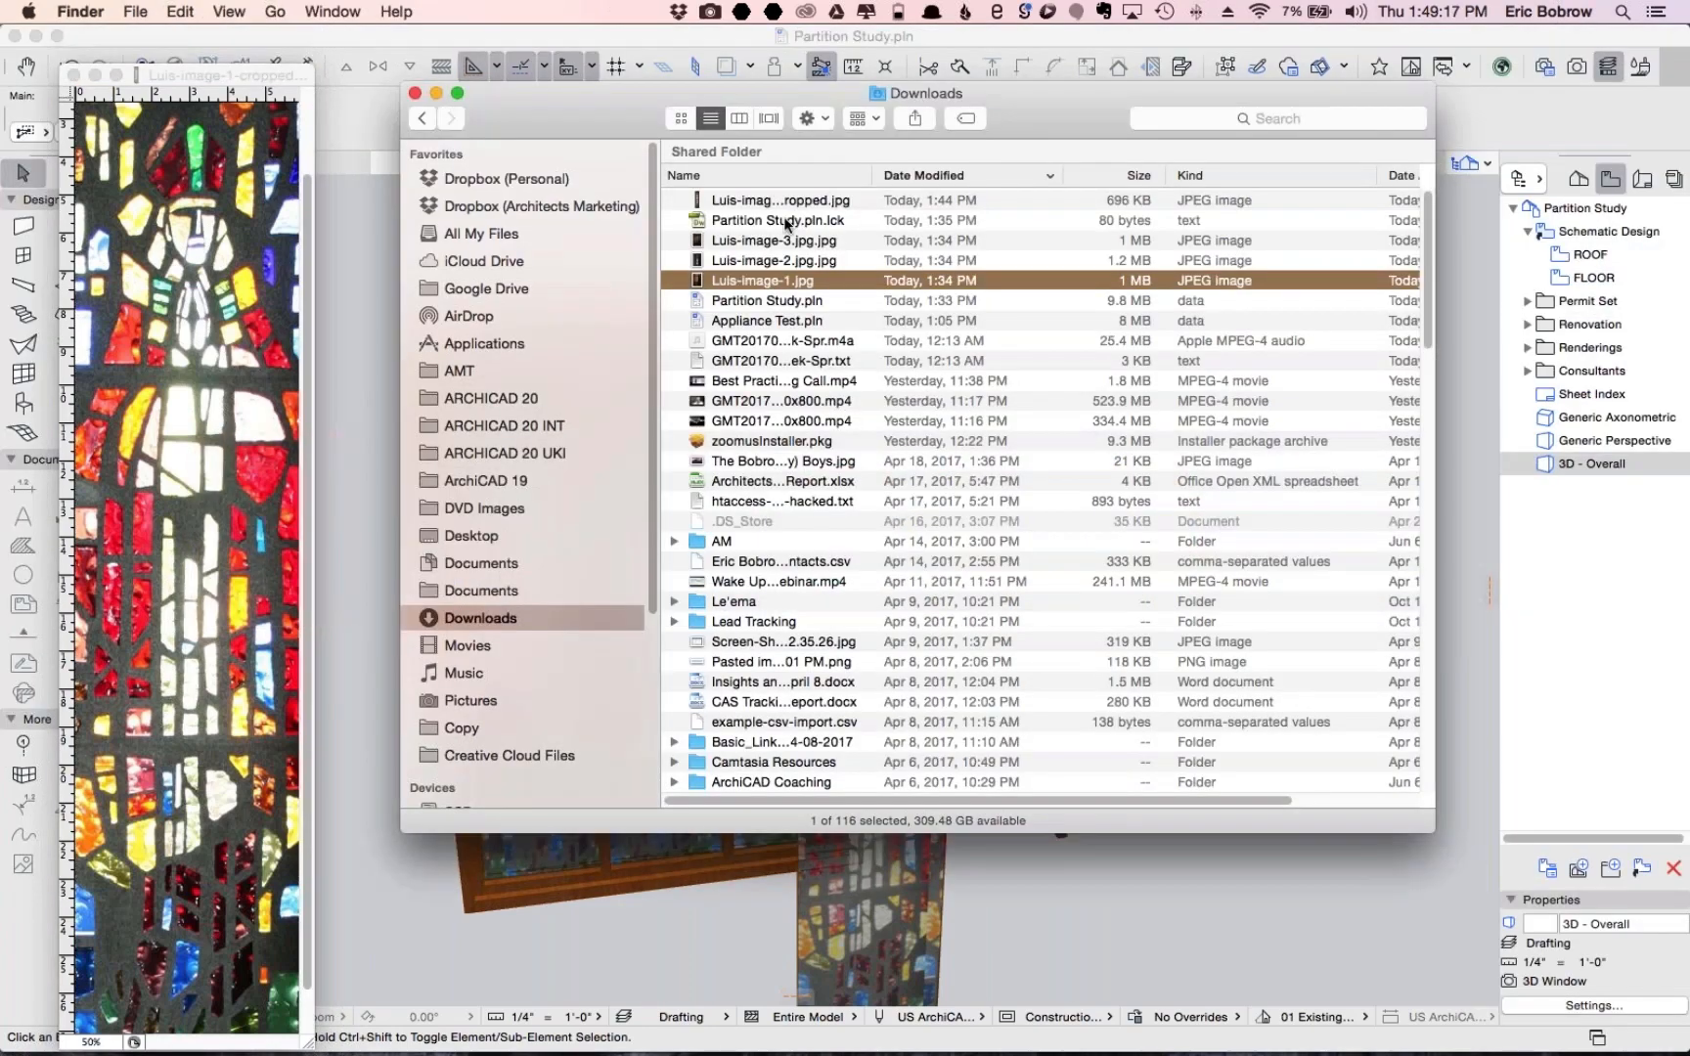
click(790, 242)
click(698, 262)
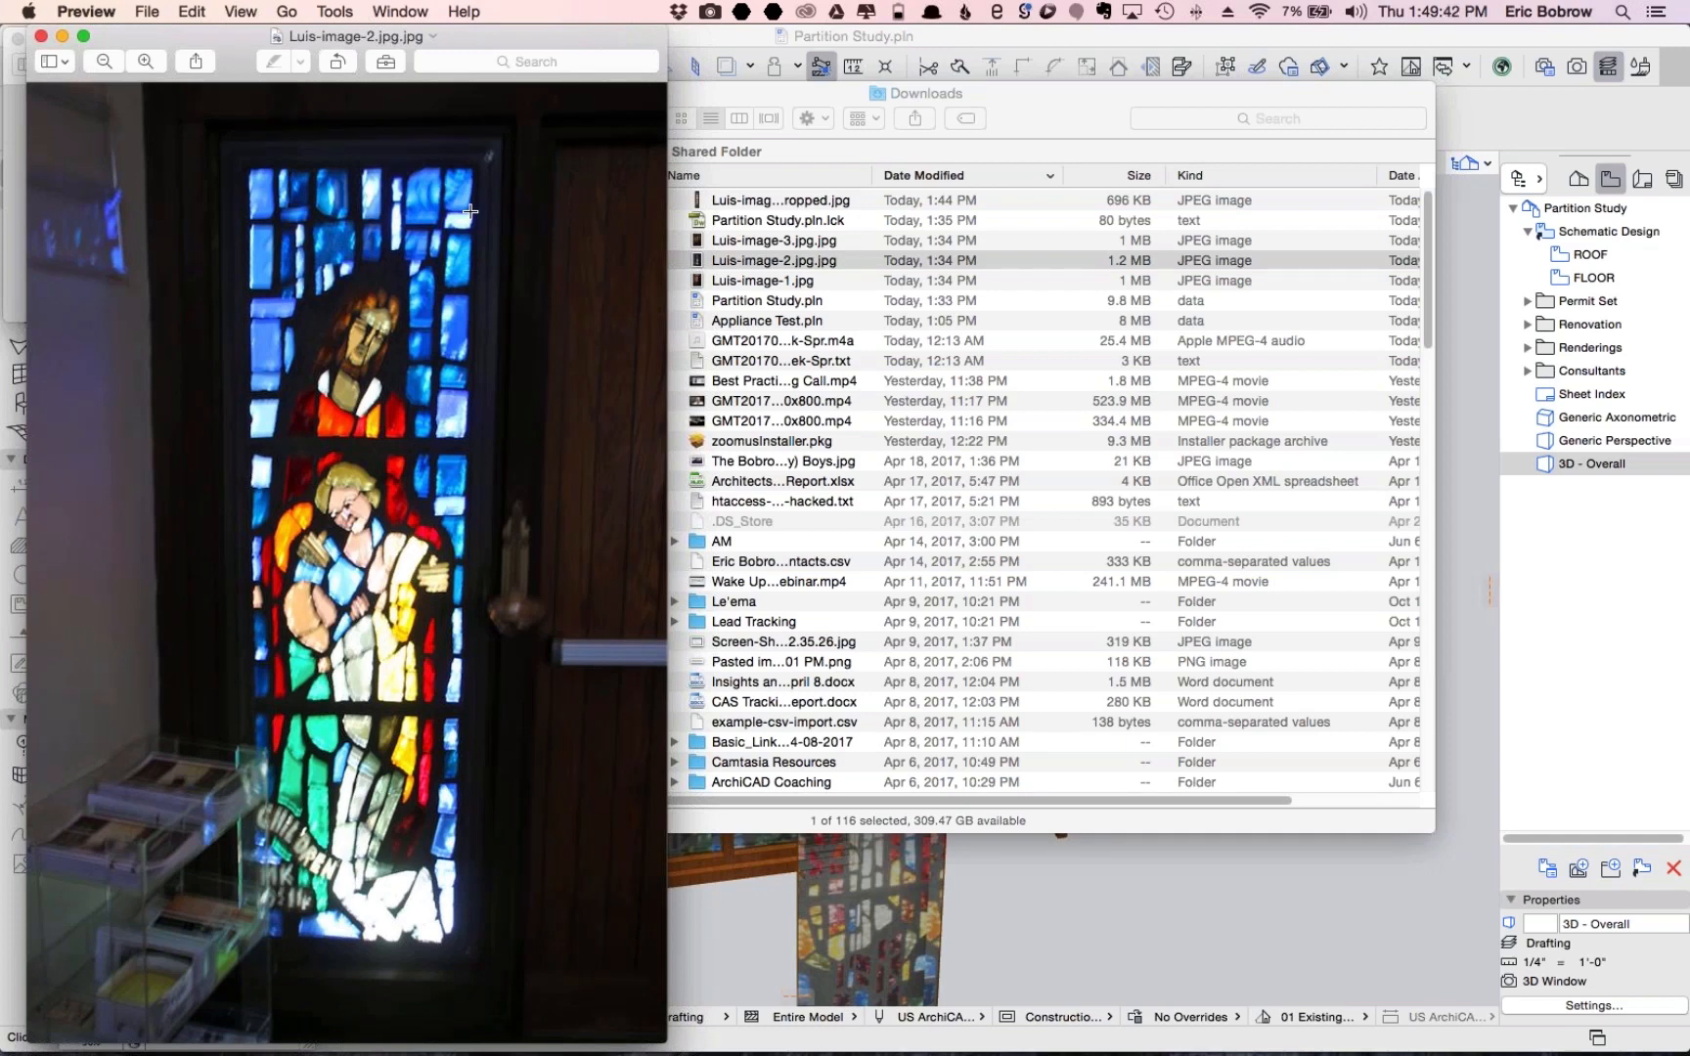
click(40, 35)
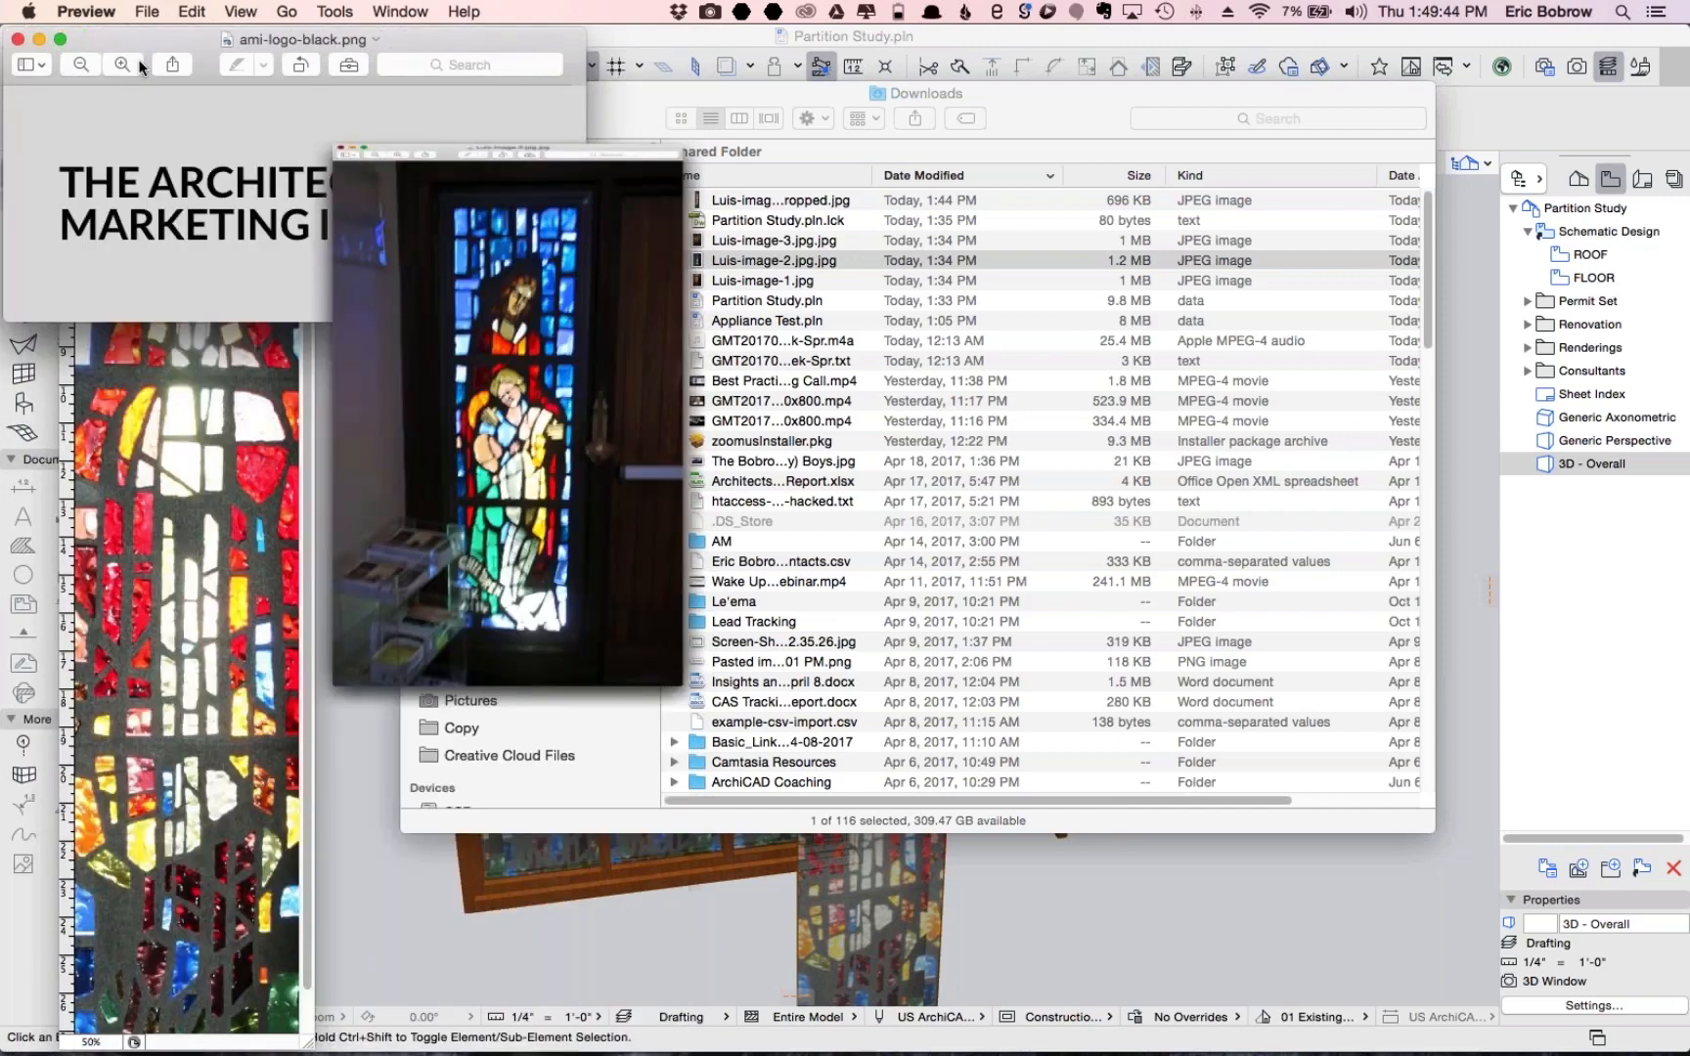
Open Luis-image-2.jpg.jpg from Downloads in Adobe Photoshop CS3
right_click(698, 266)
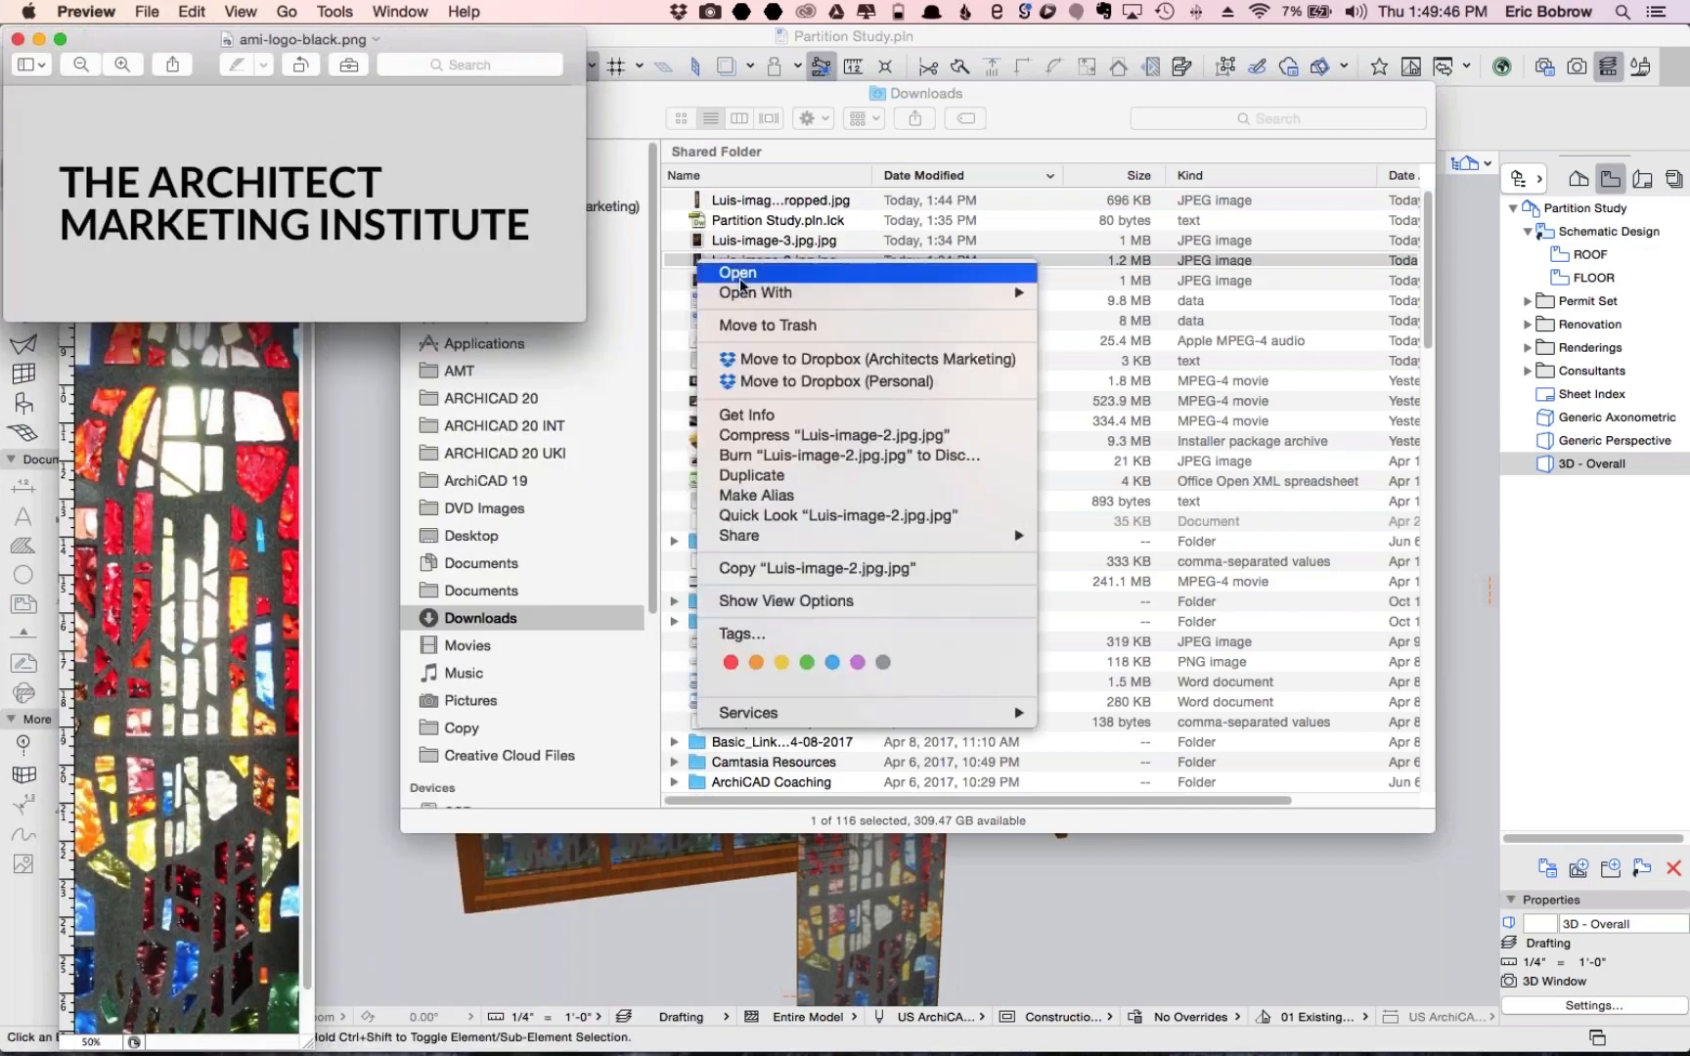
mouse_move(1017, 292)
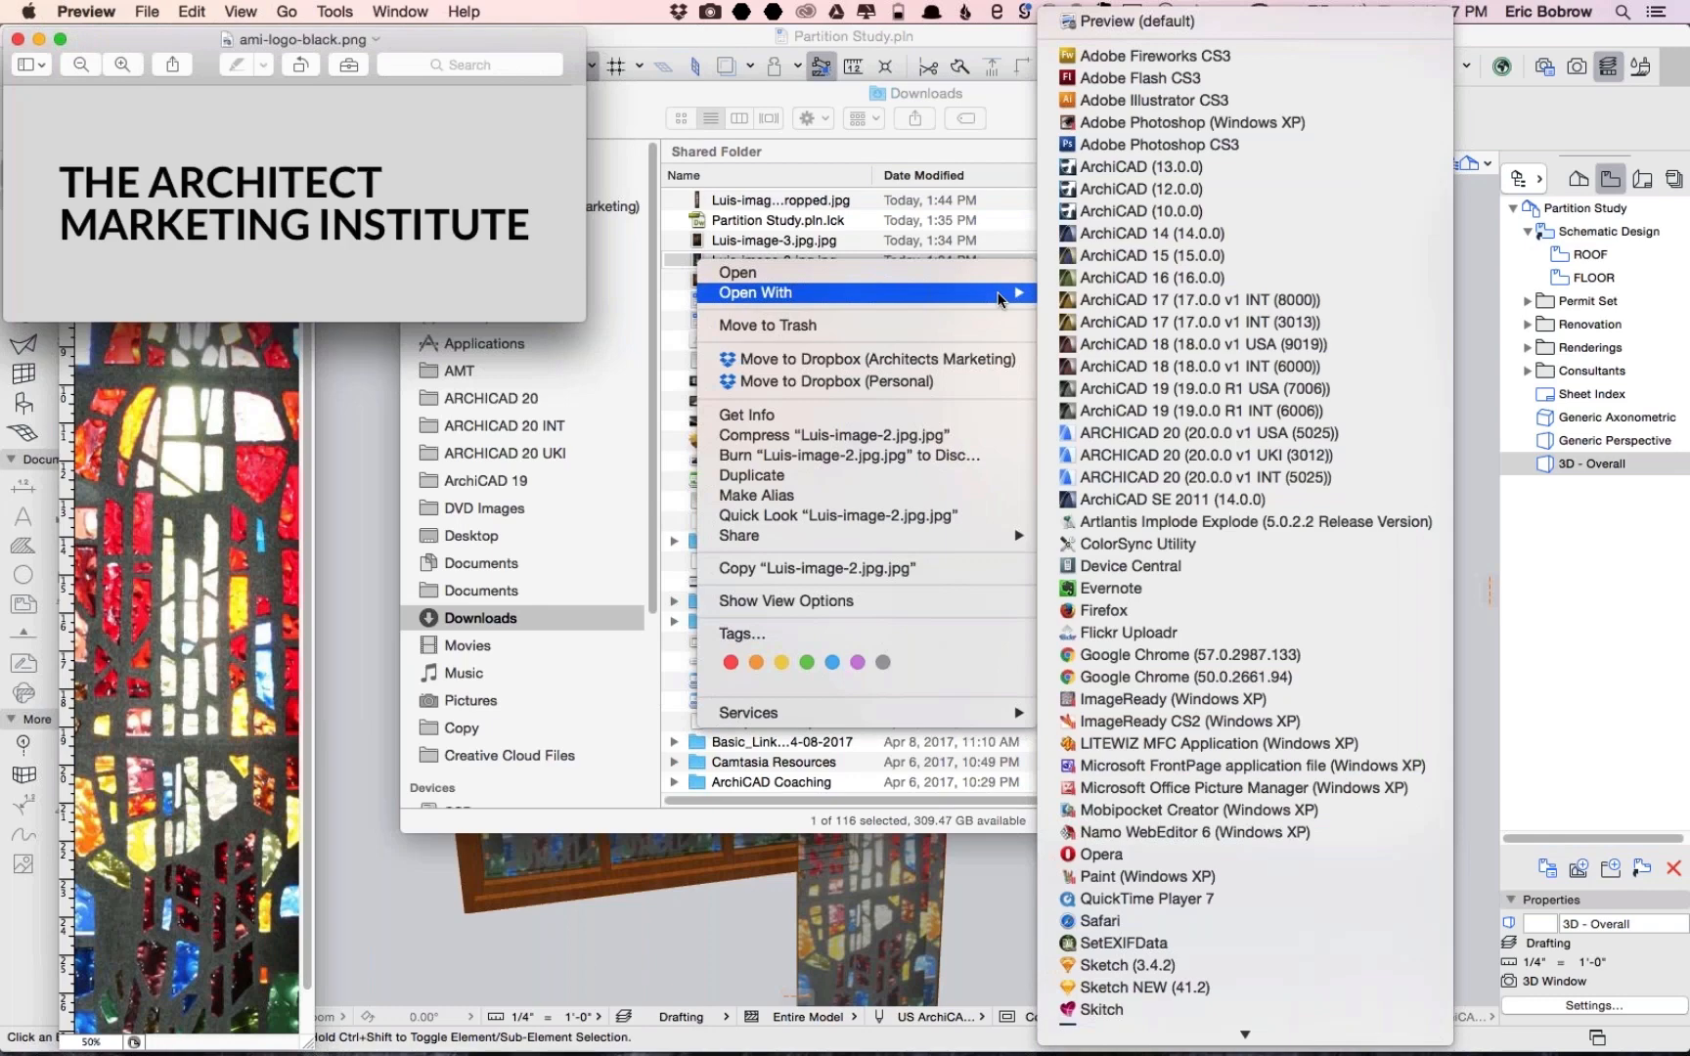
click(1151, 145)
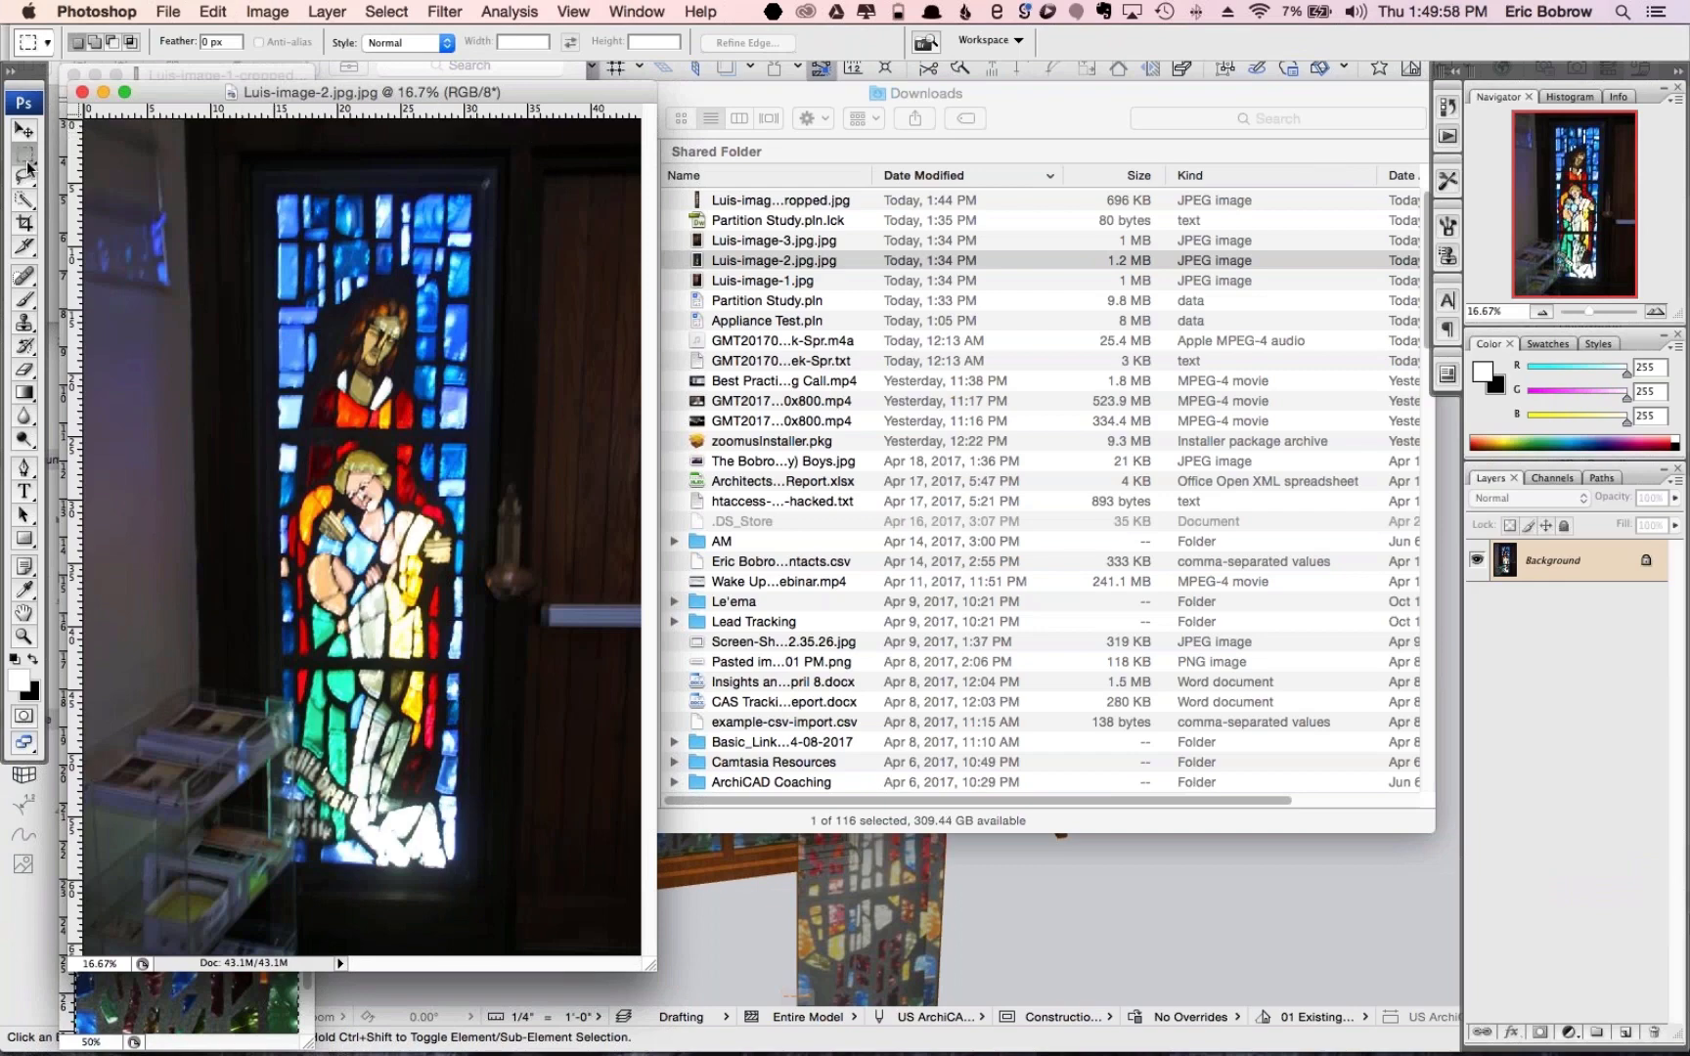
Outline the stained-glass window's four corners with a closed Polygonal Lasso selection
drag(25, 176, 110, 193)
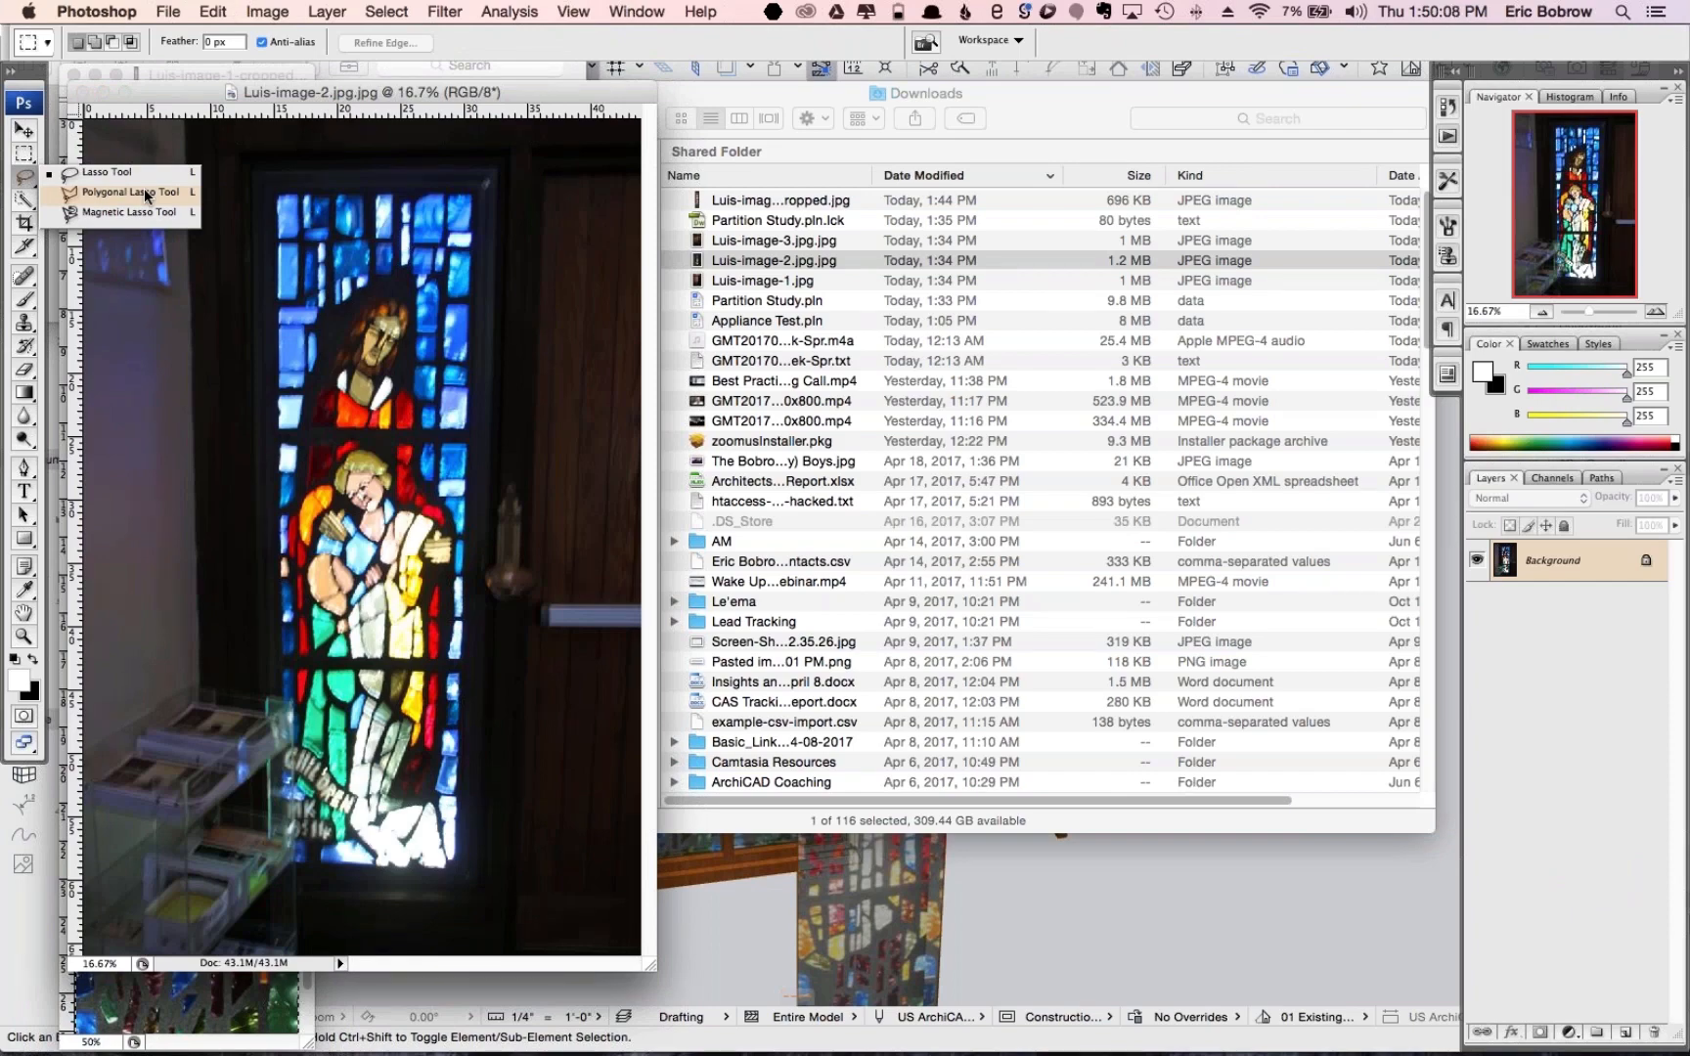
click(143, 187)
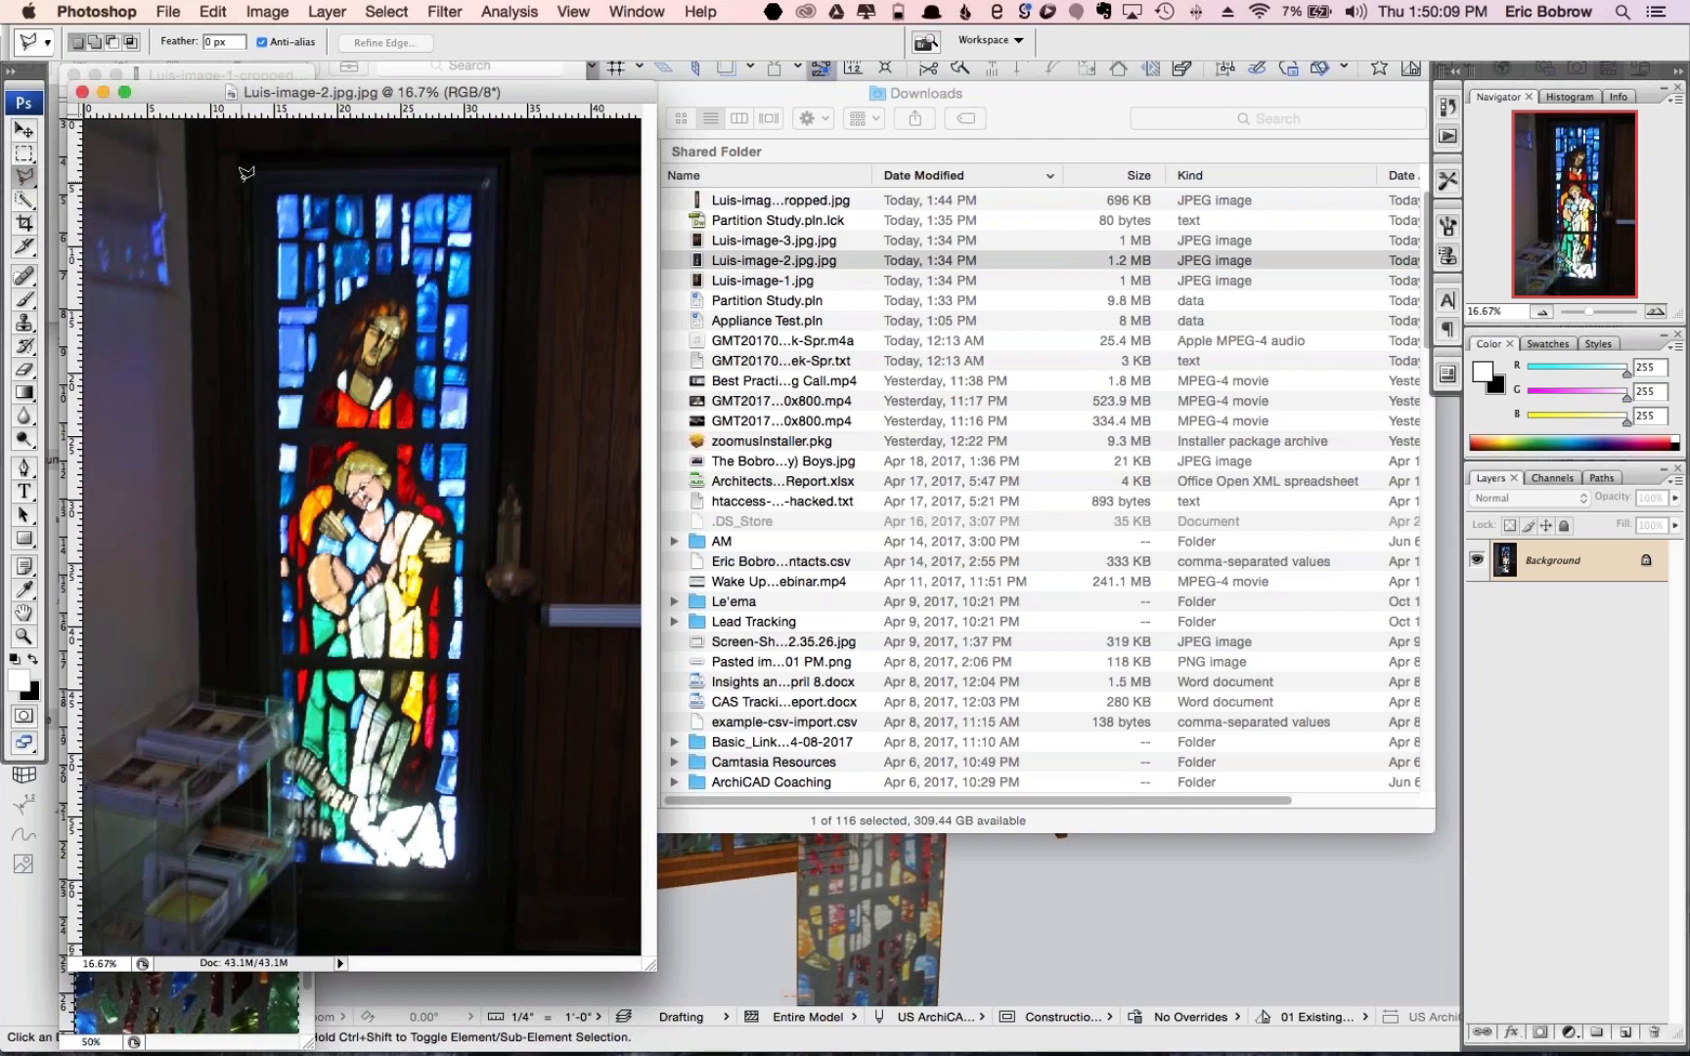
click(276, 194)
click(470, 195)
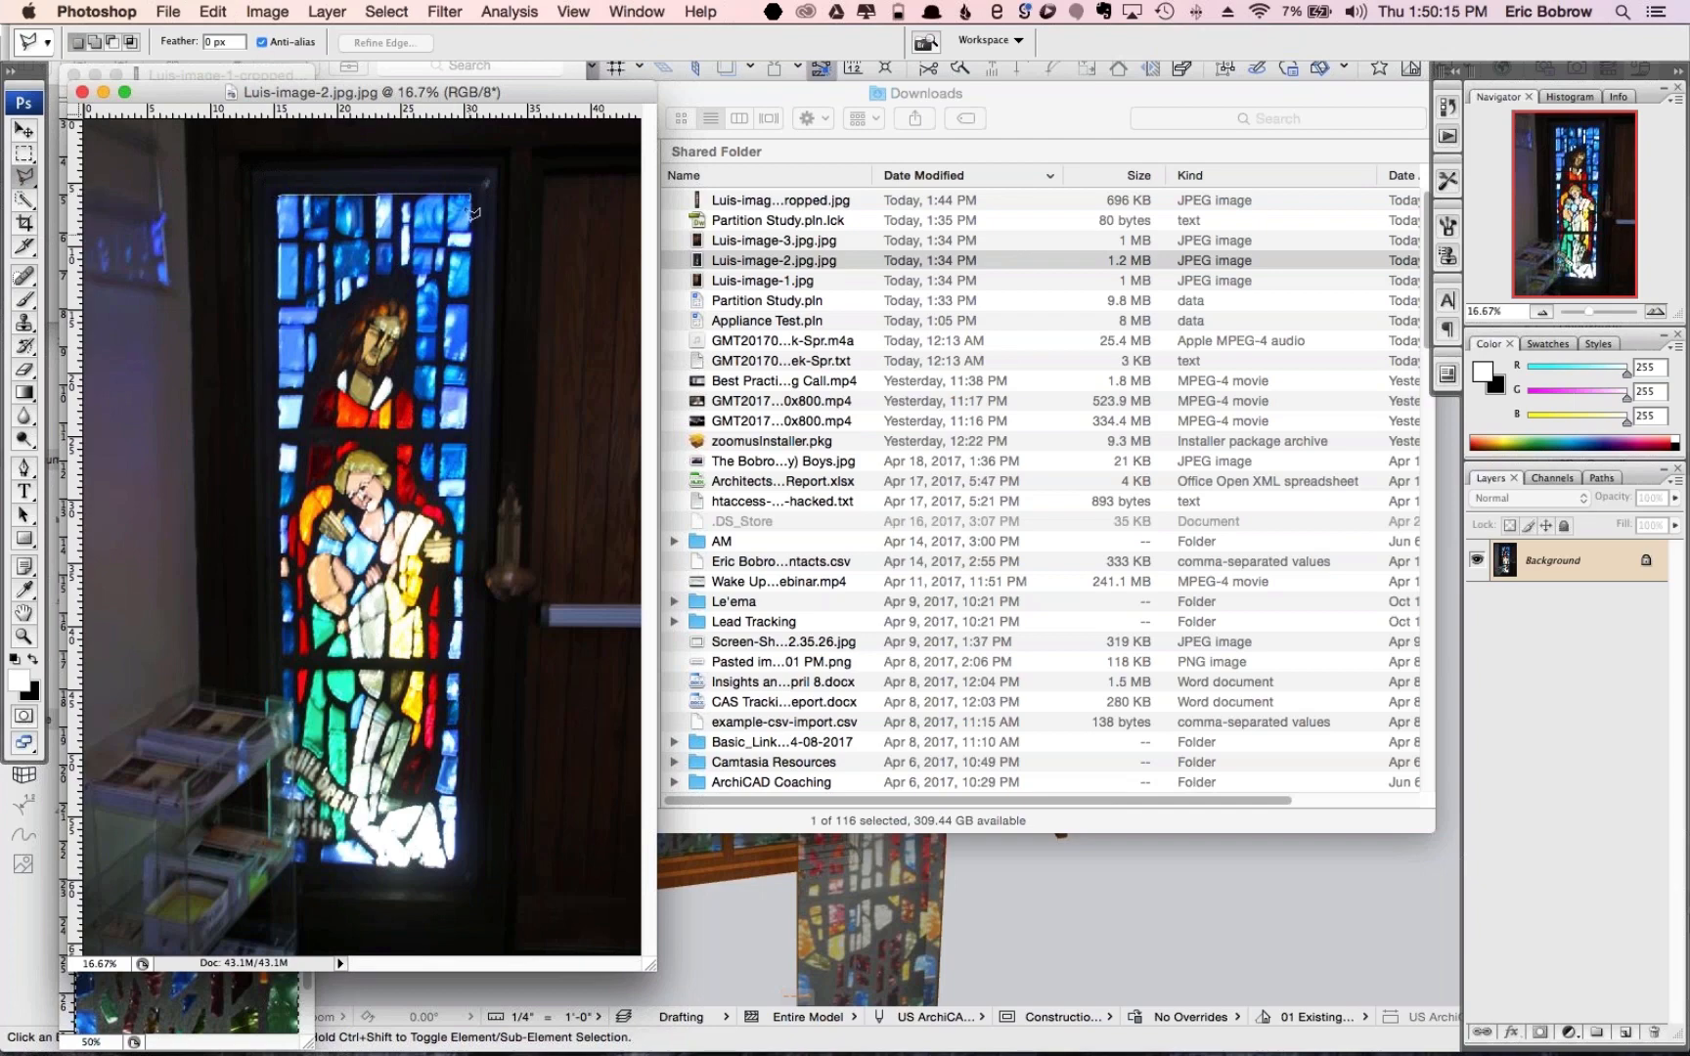
click(455, 866)
double_click(289, 853)
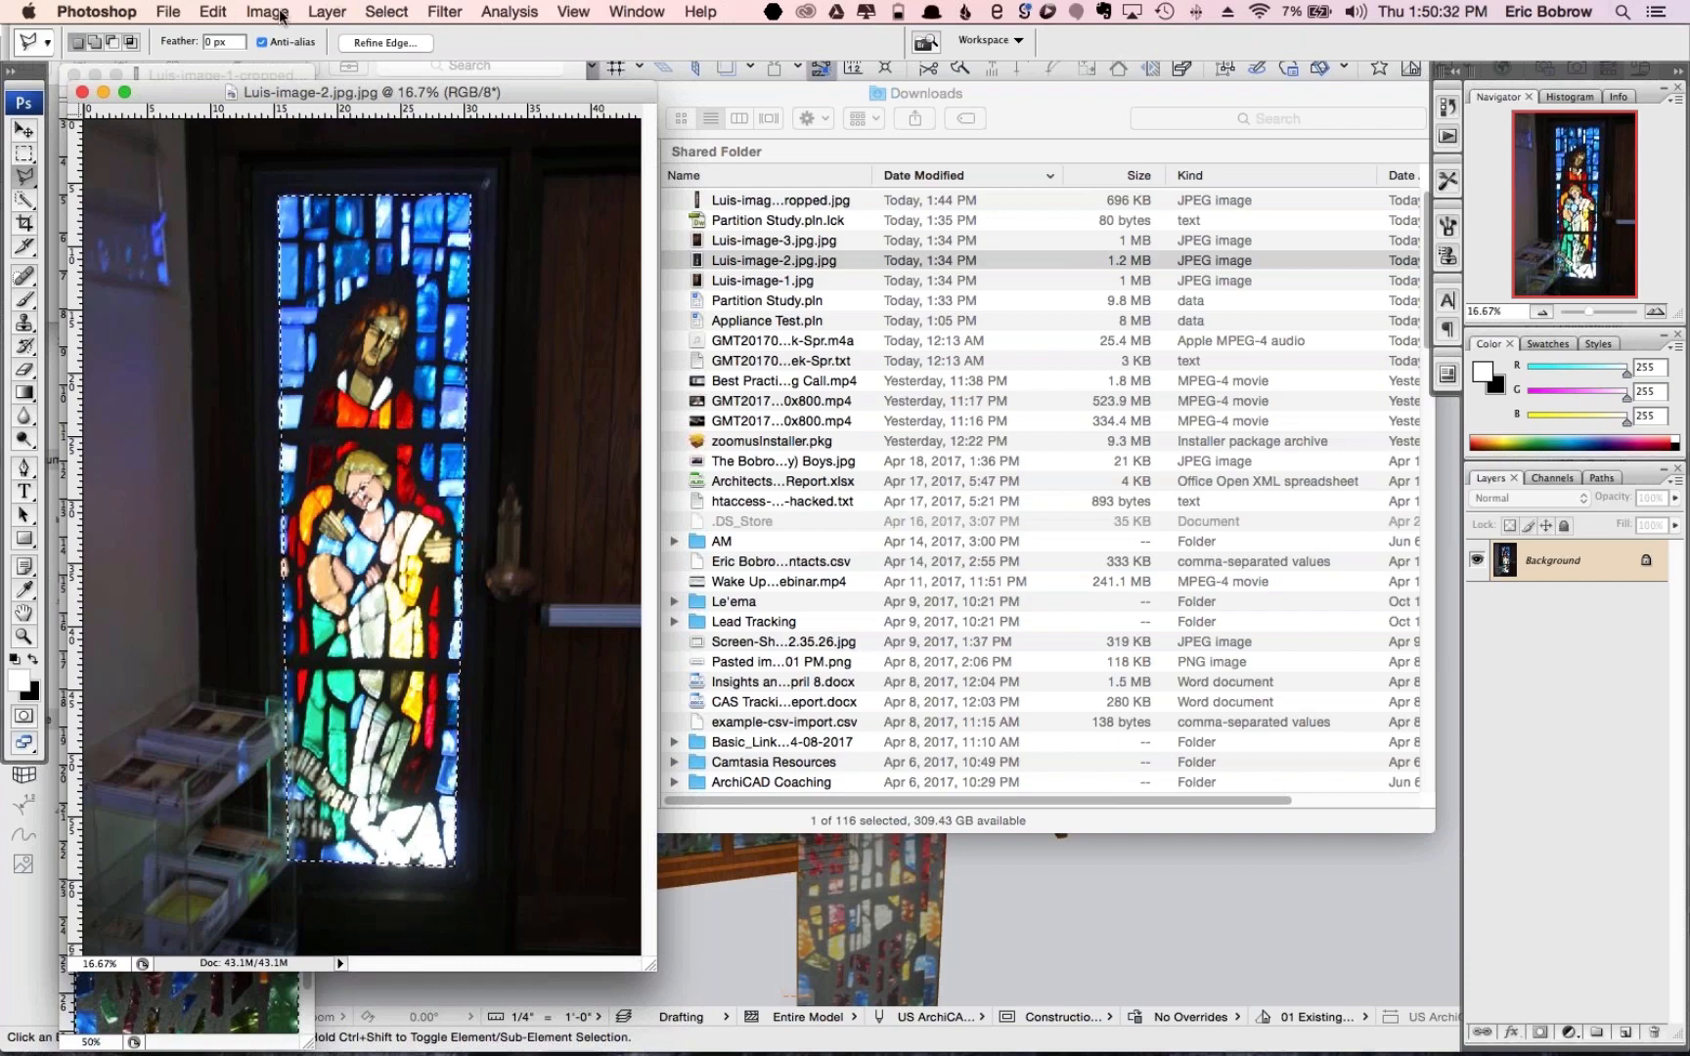
Try to reshape the selection outline around the glass with Transform Selection by moving its right-hand corners
click(388, 12)
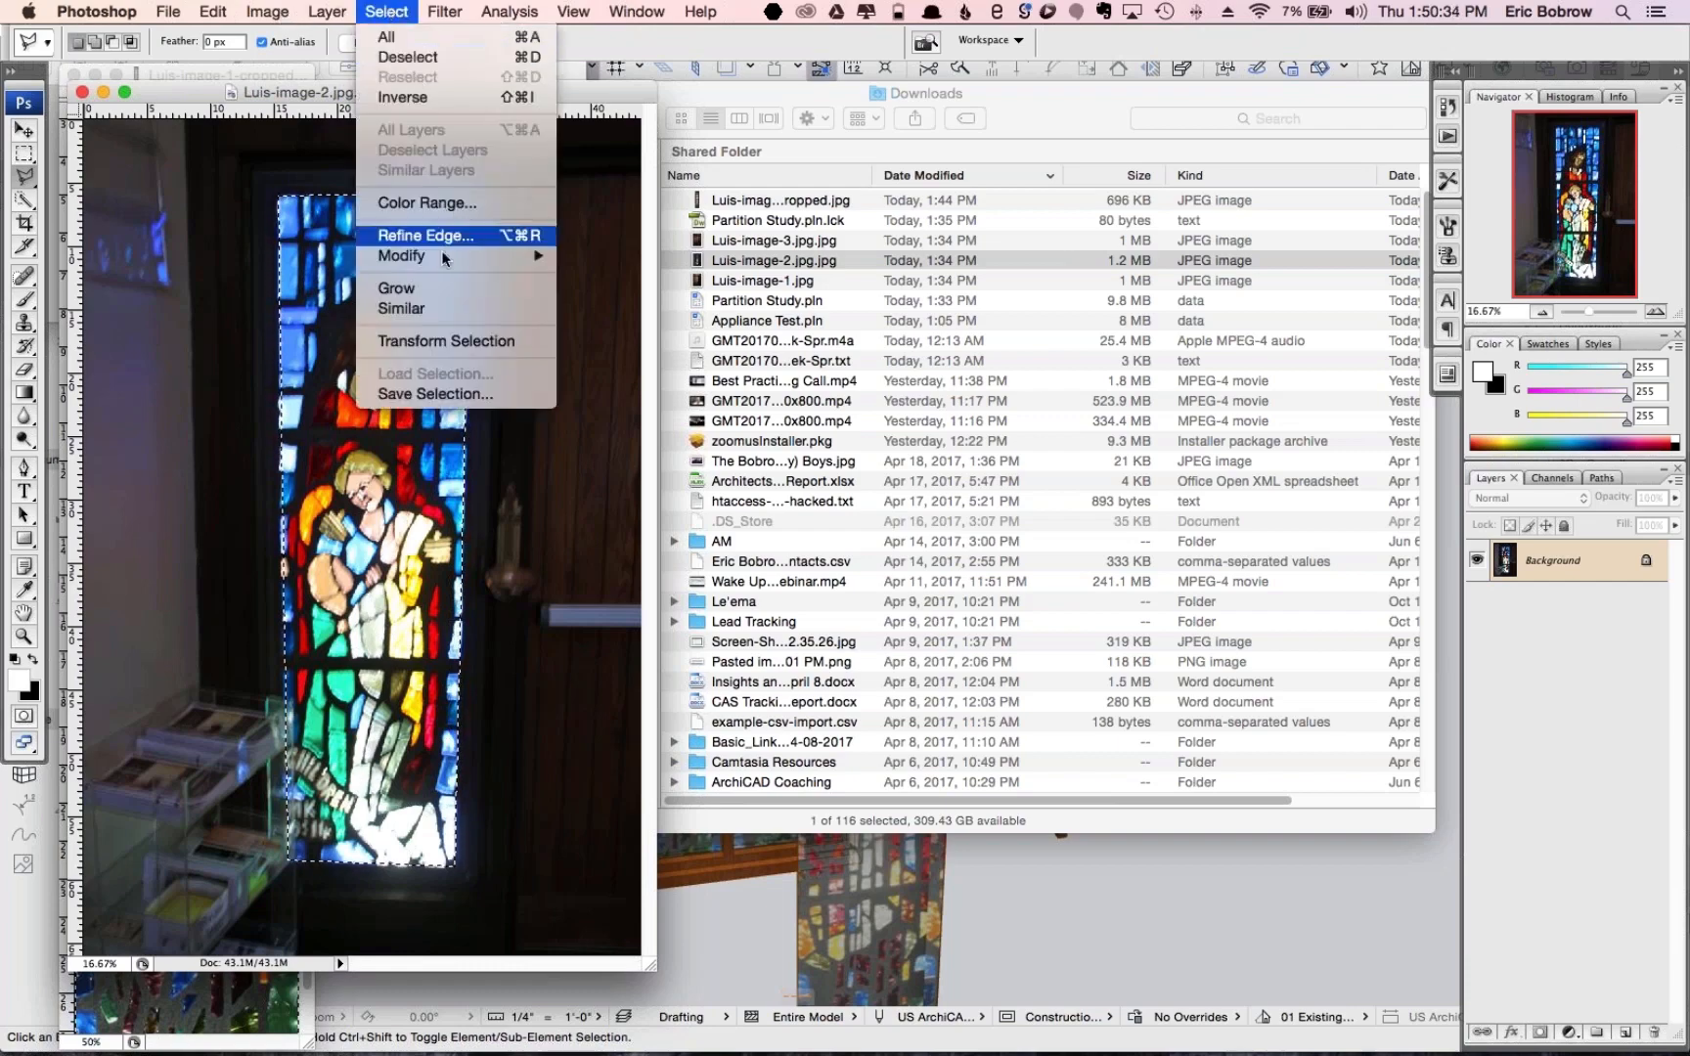
mouse_move(443, 259)
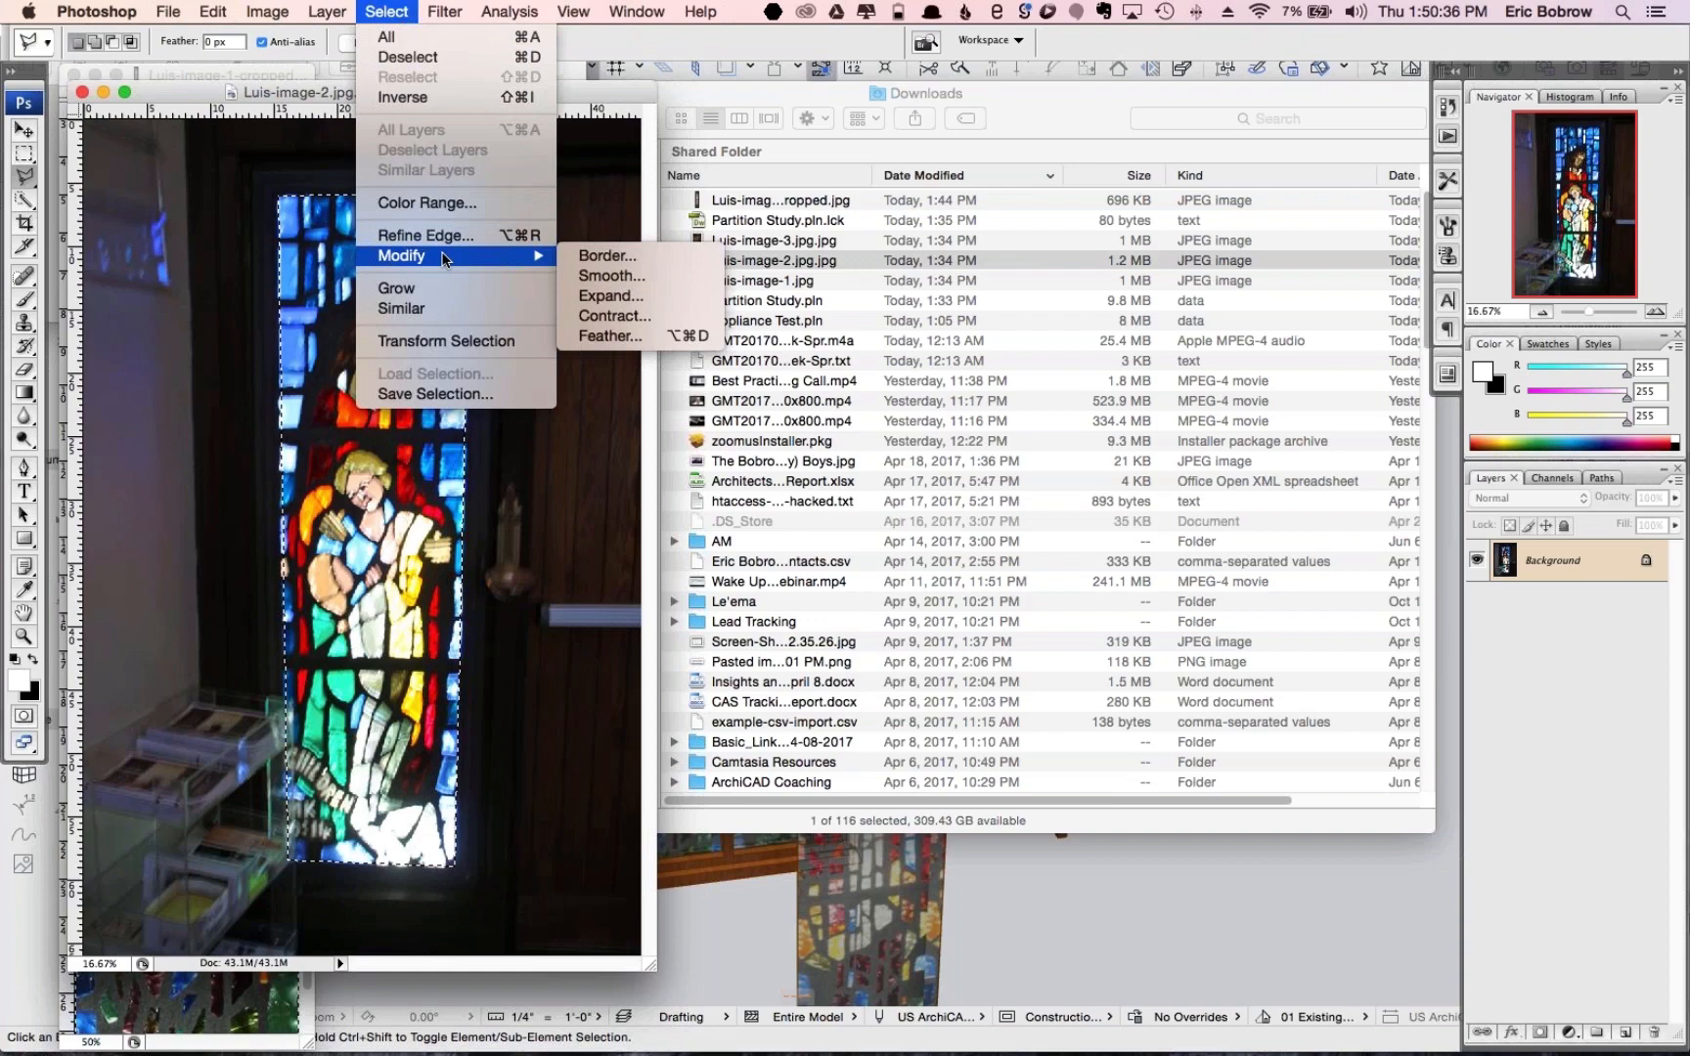
click(447, 341)
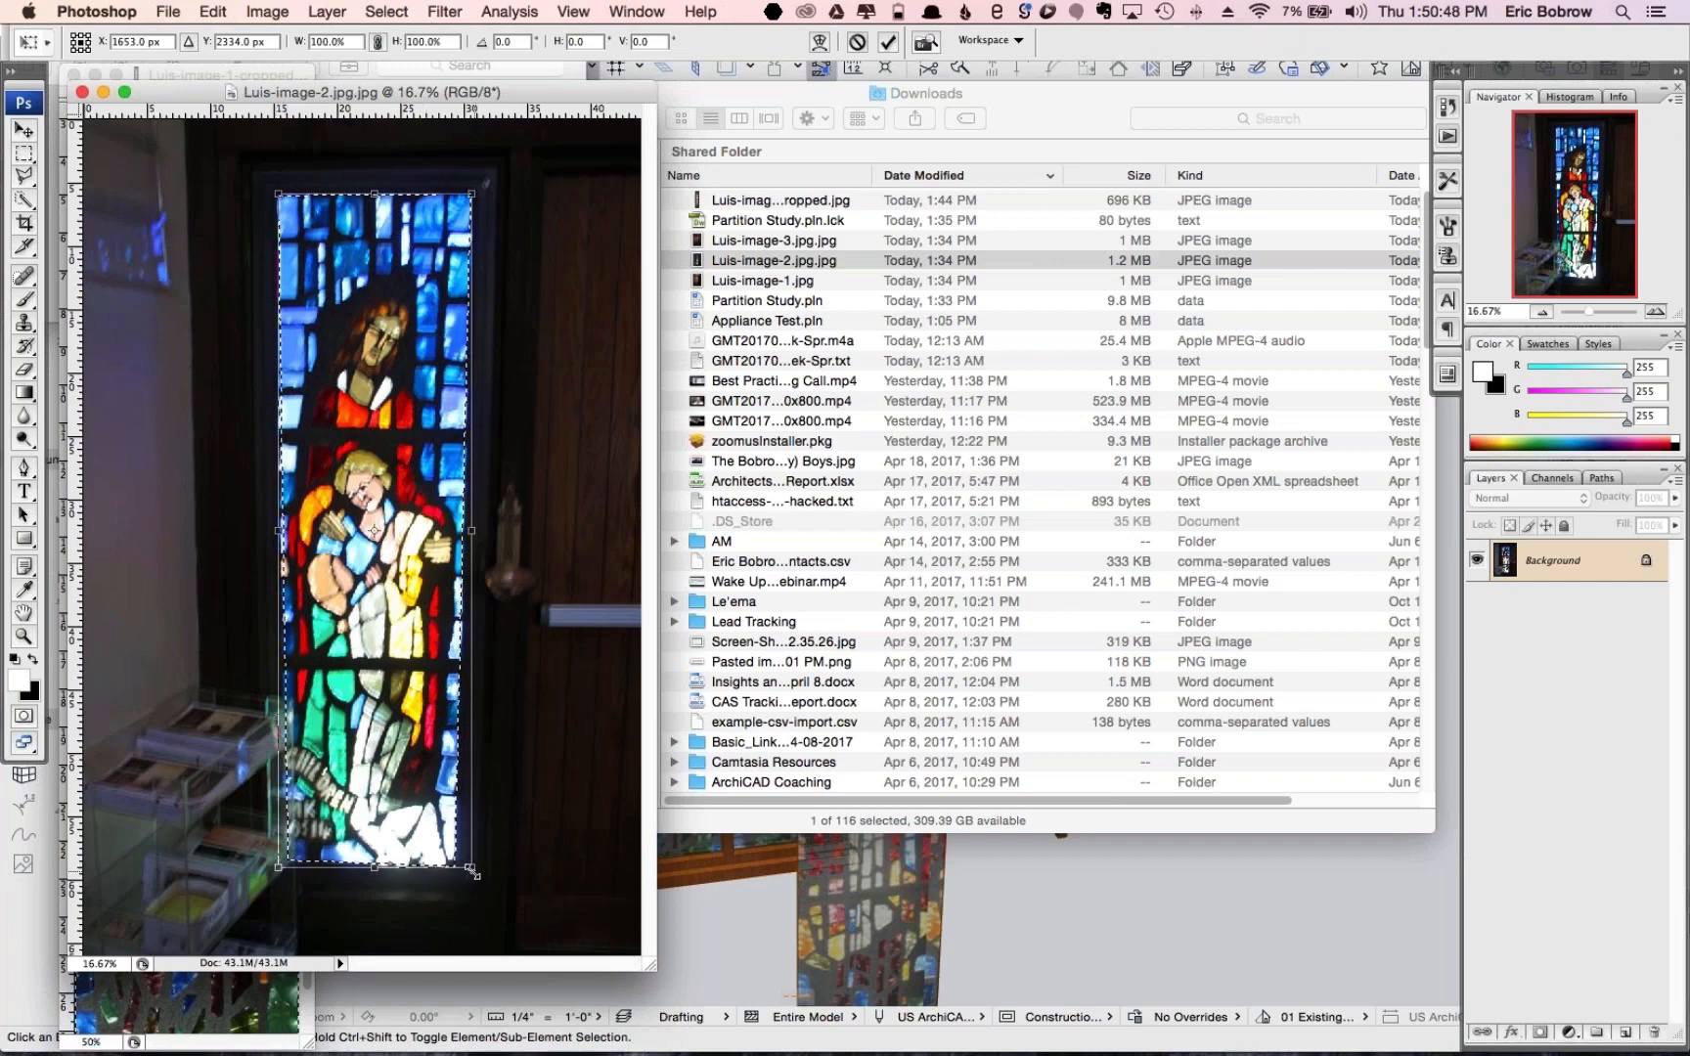
drag(476, 872, 496, 864)
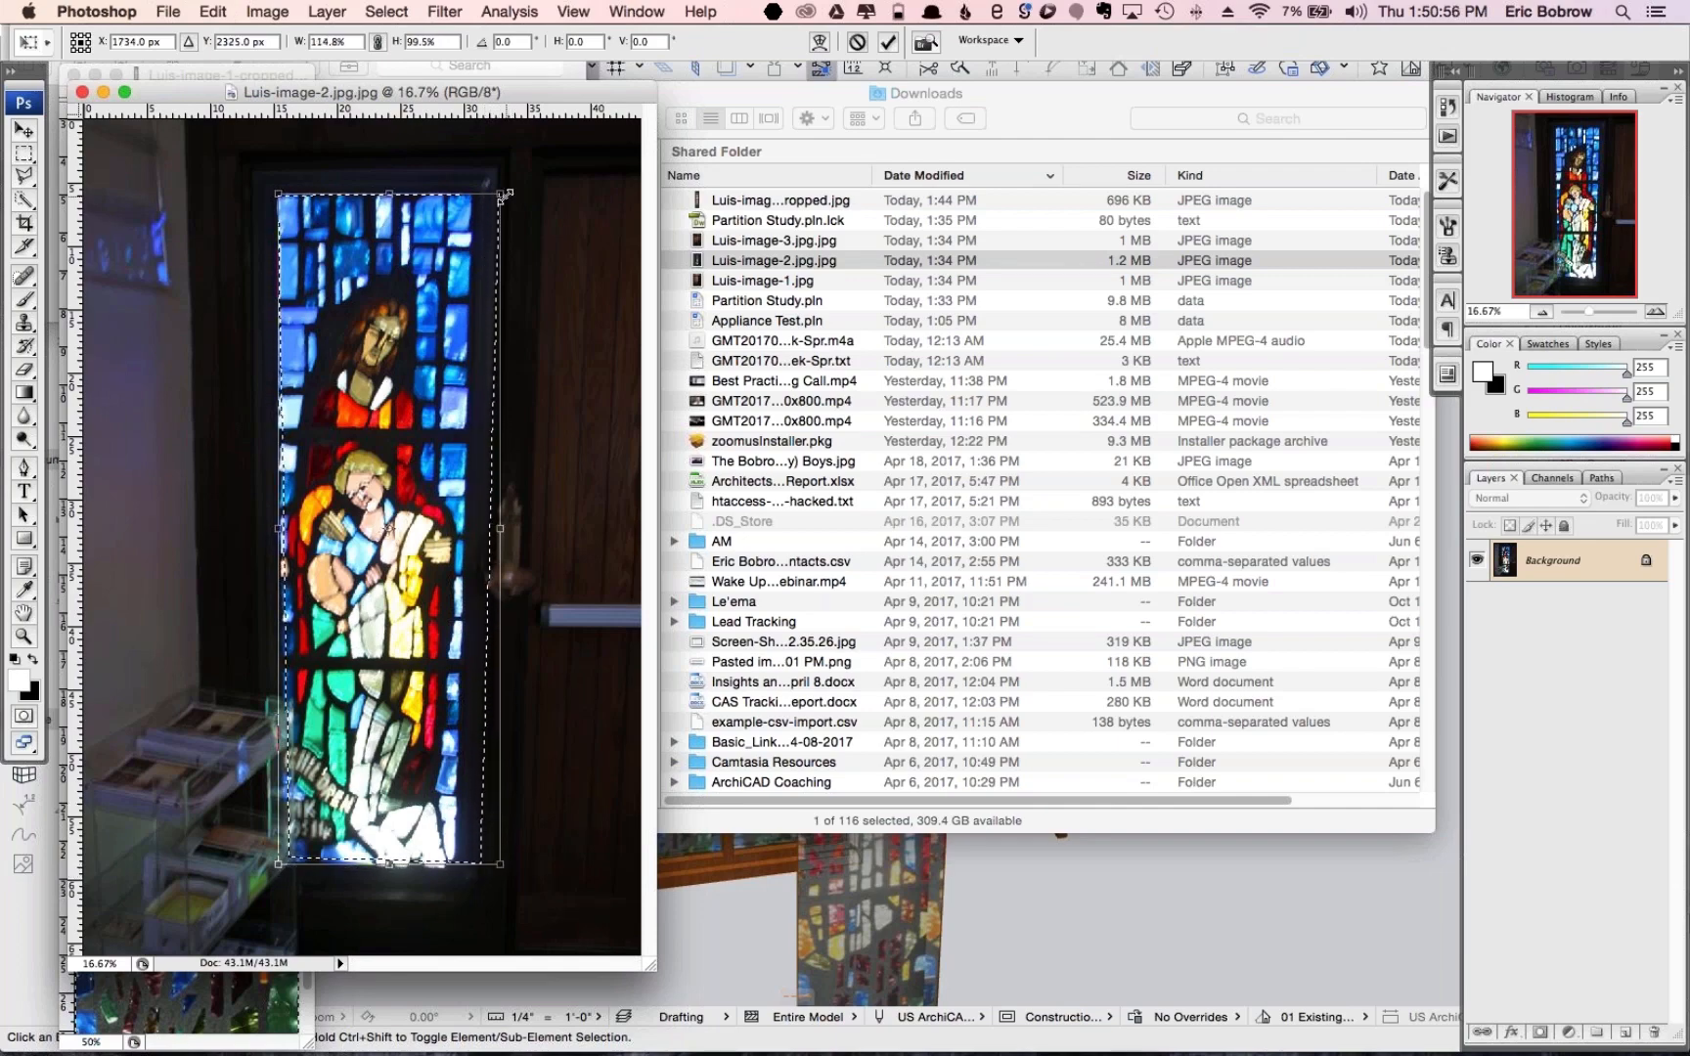
drag(500, 194, 470, 194)
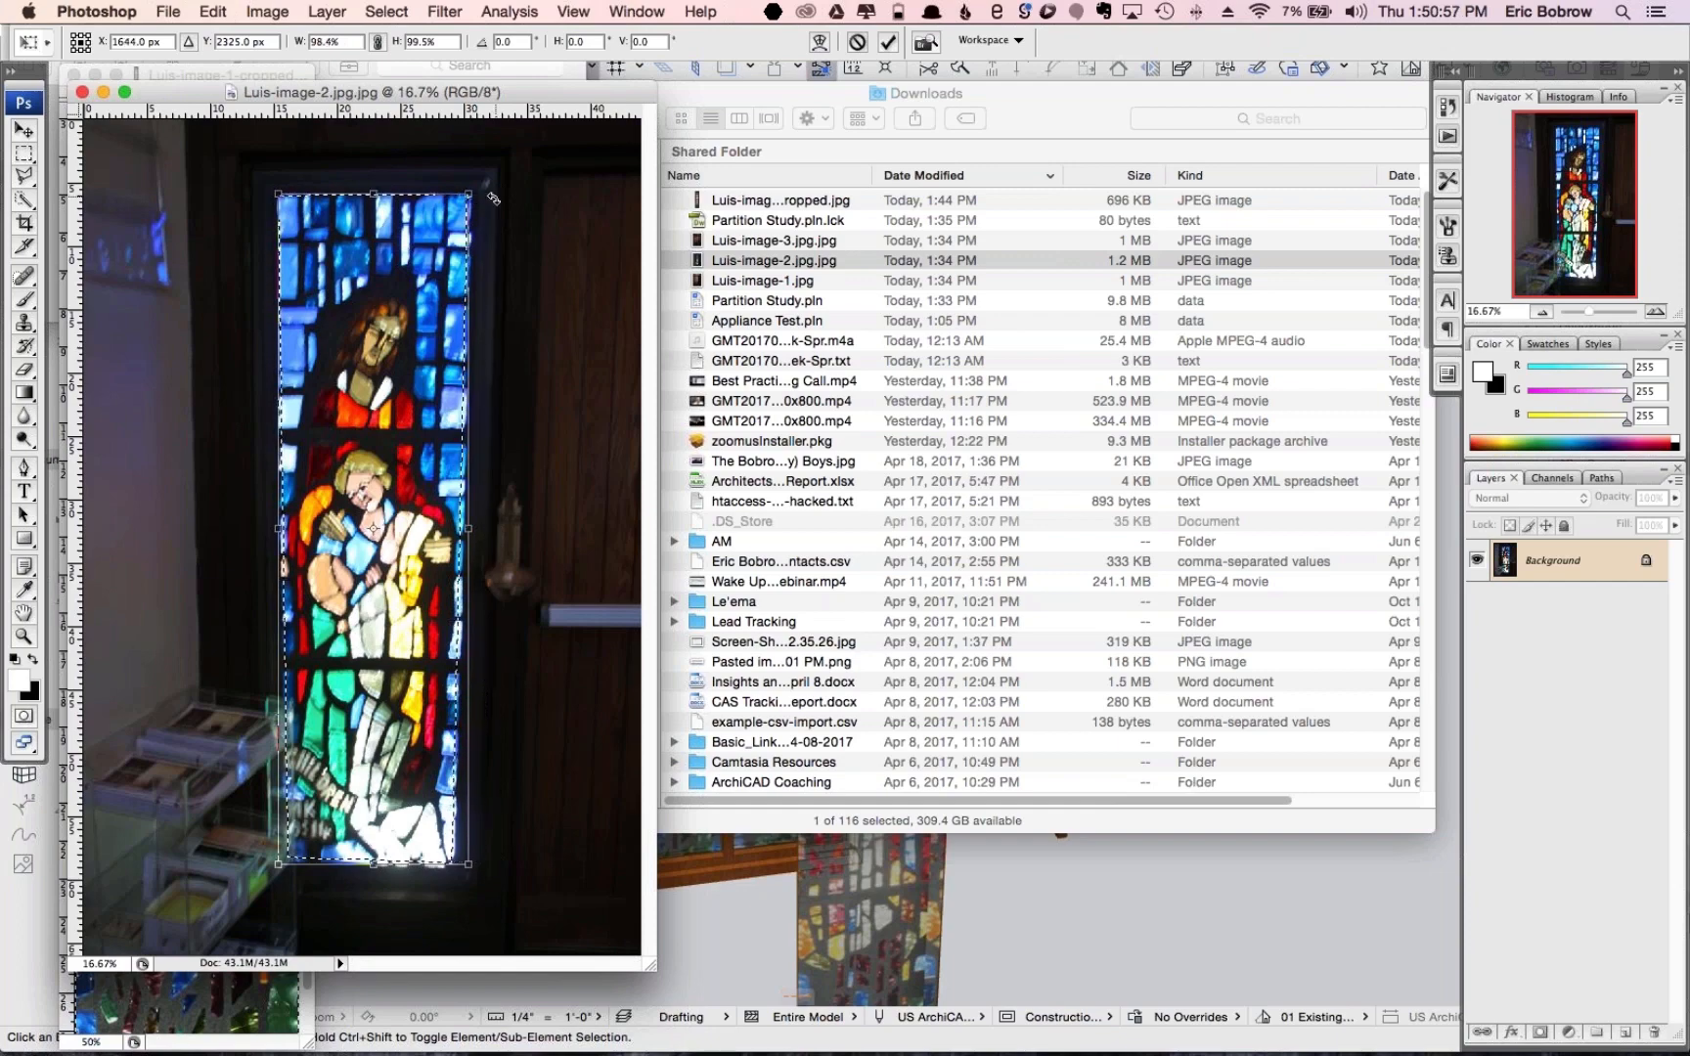
key(Return)
key(l)
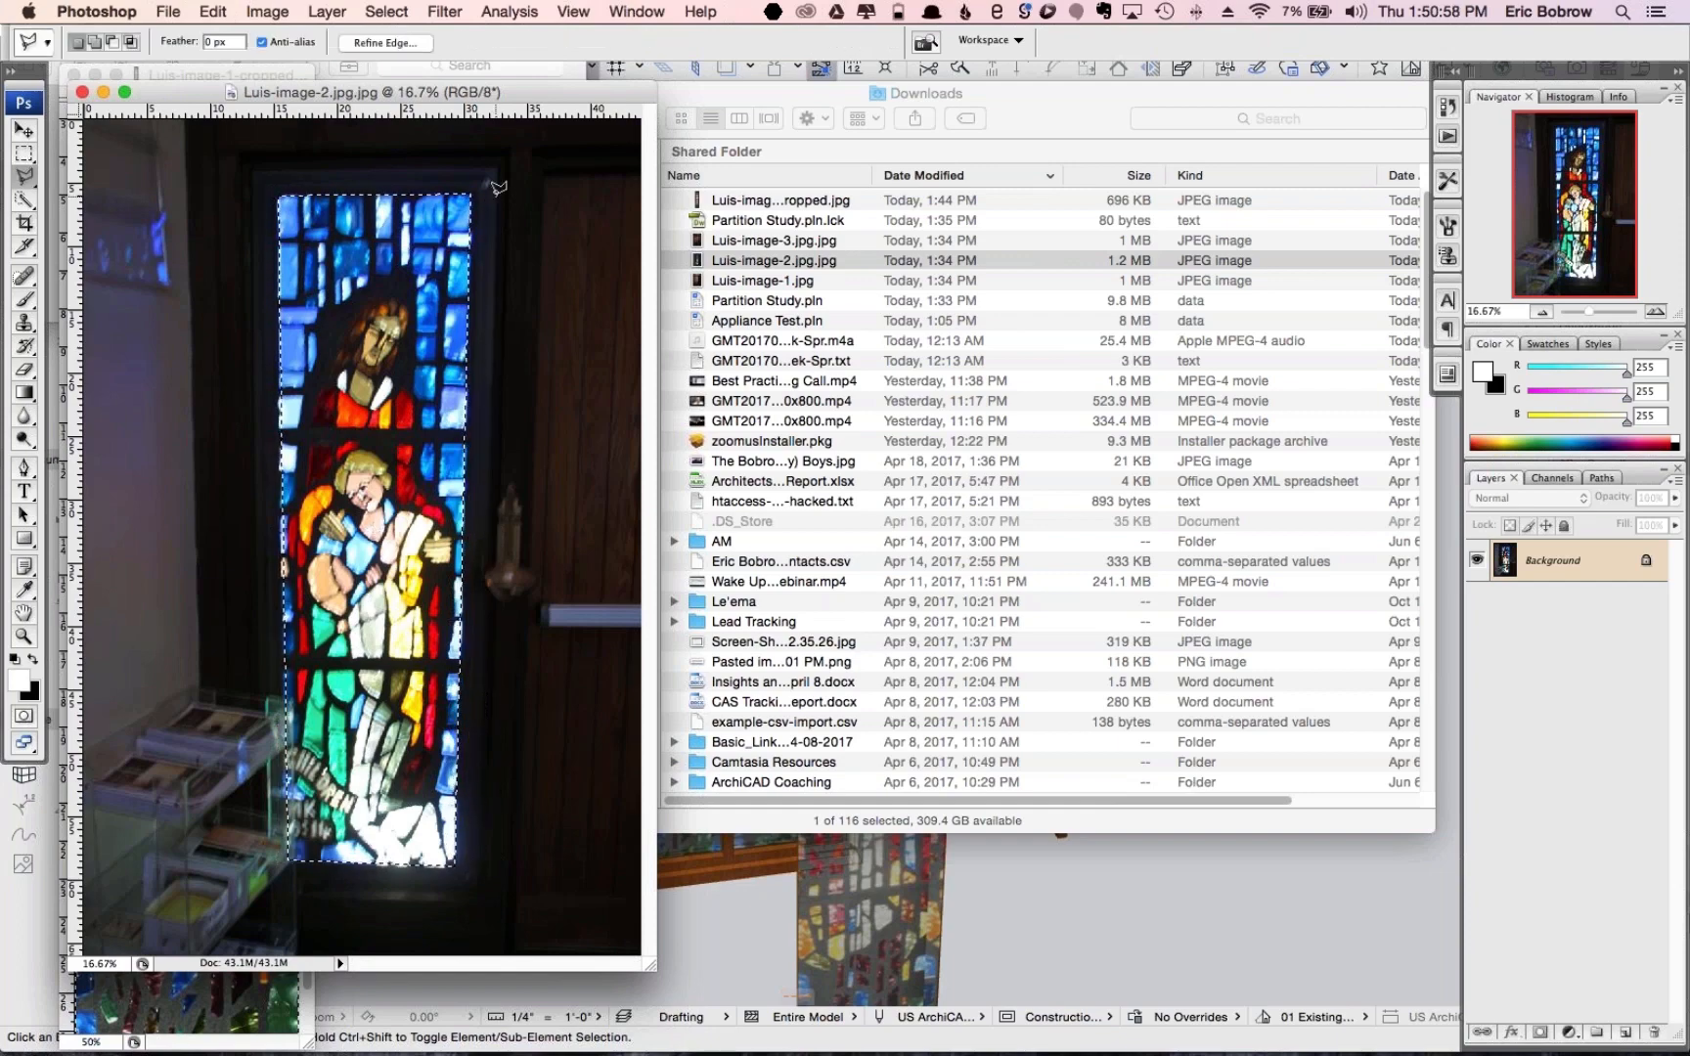
Try to warp the selected glass by pulling its lower-right corner outward
click(373, 12)
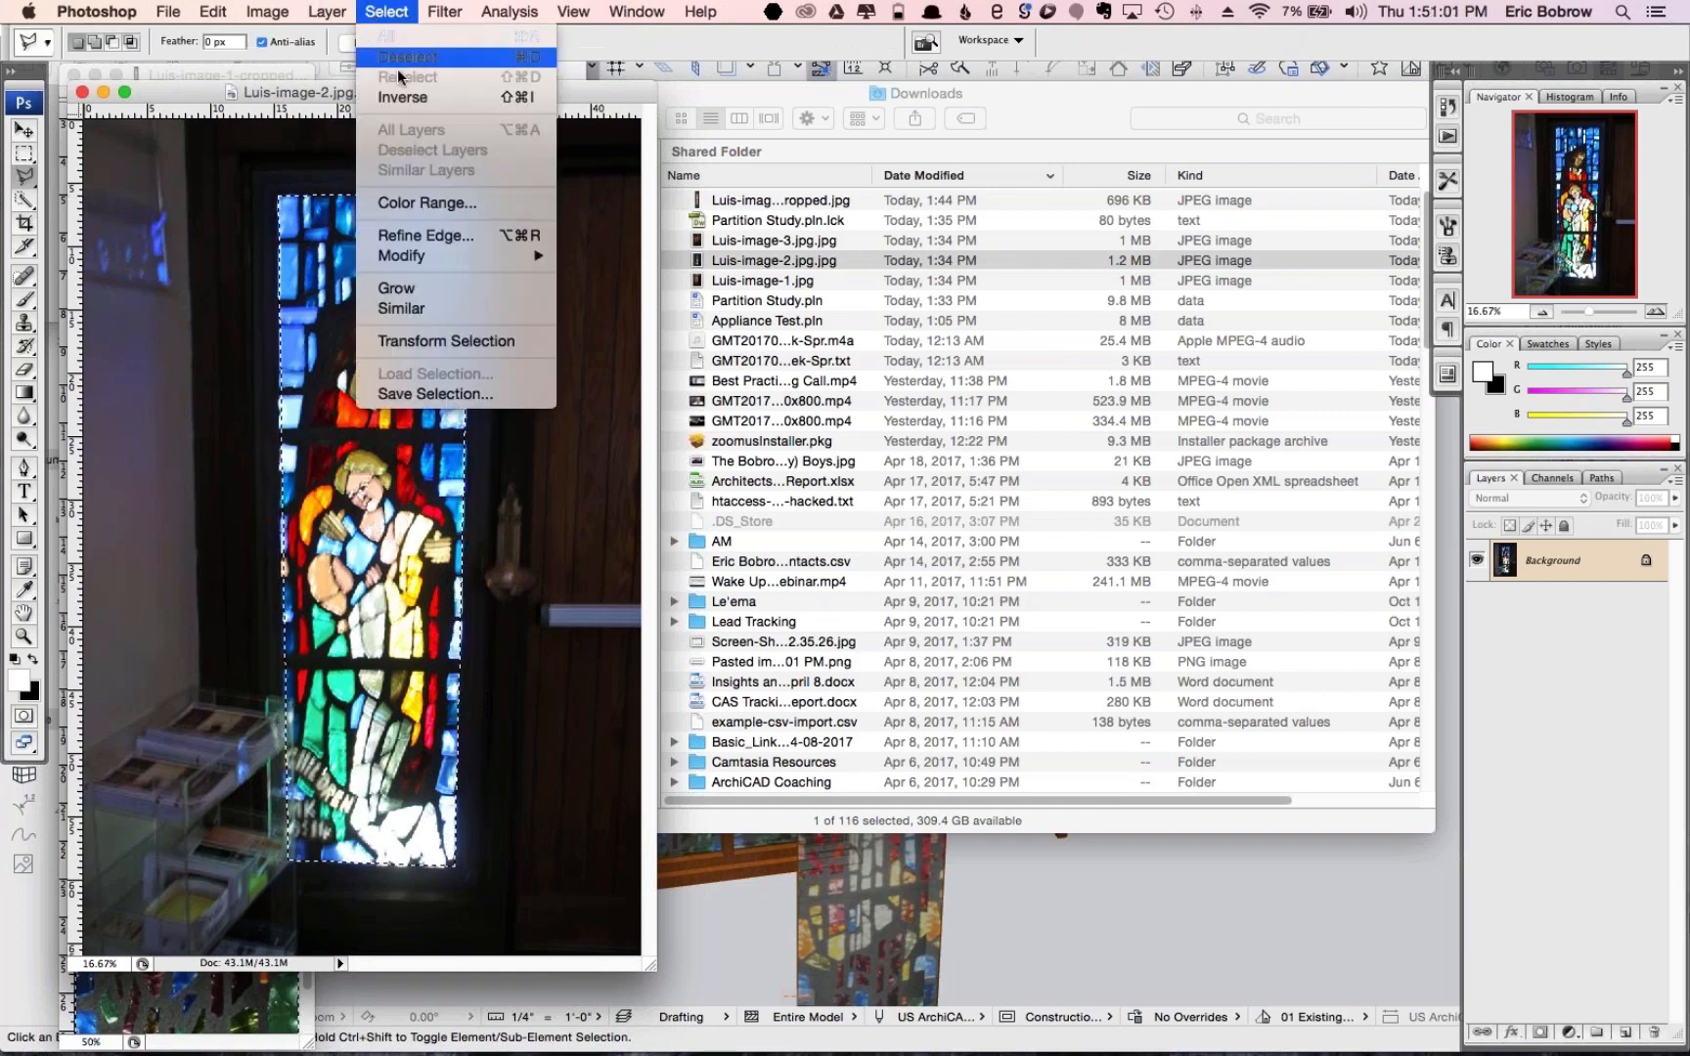
mouse_move(423, 258)
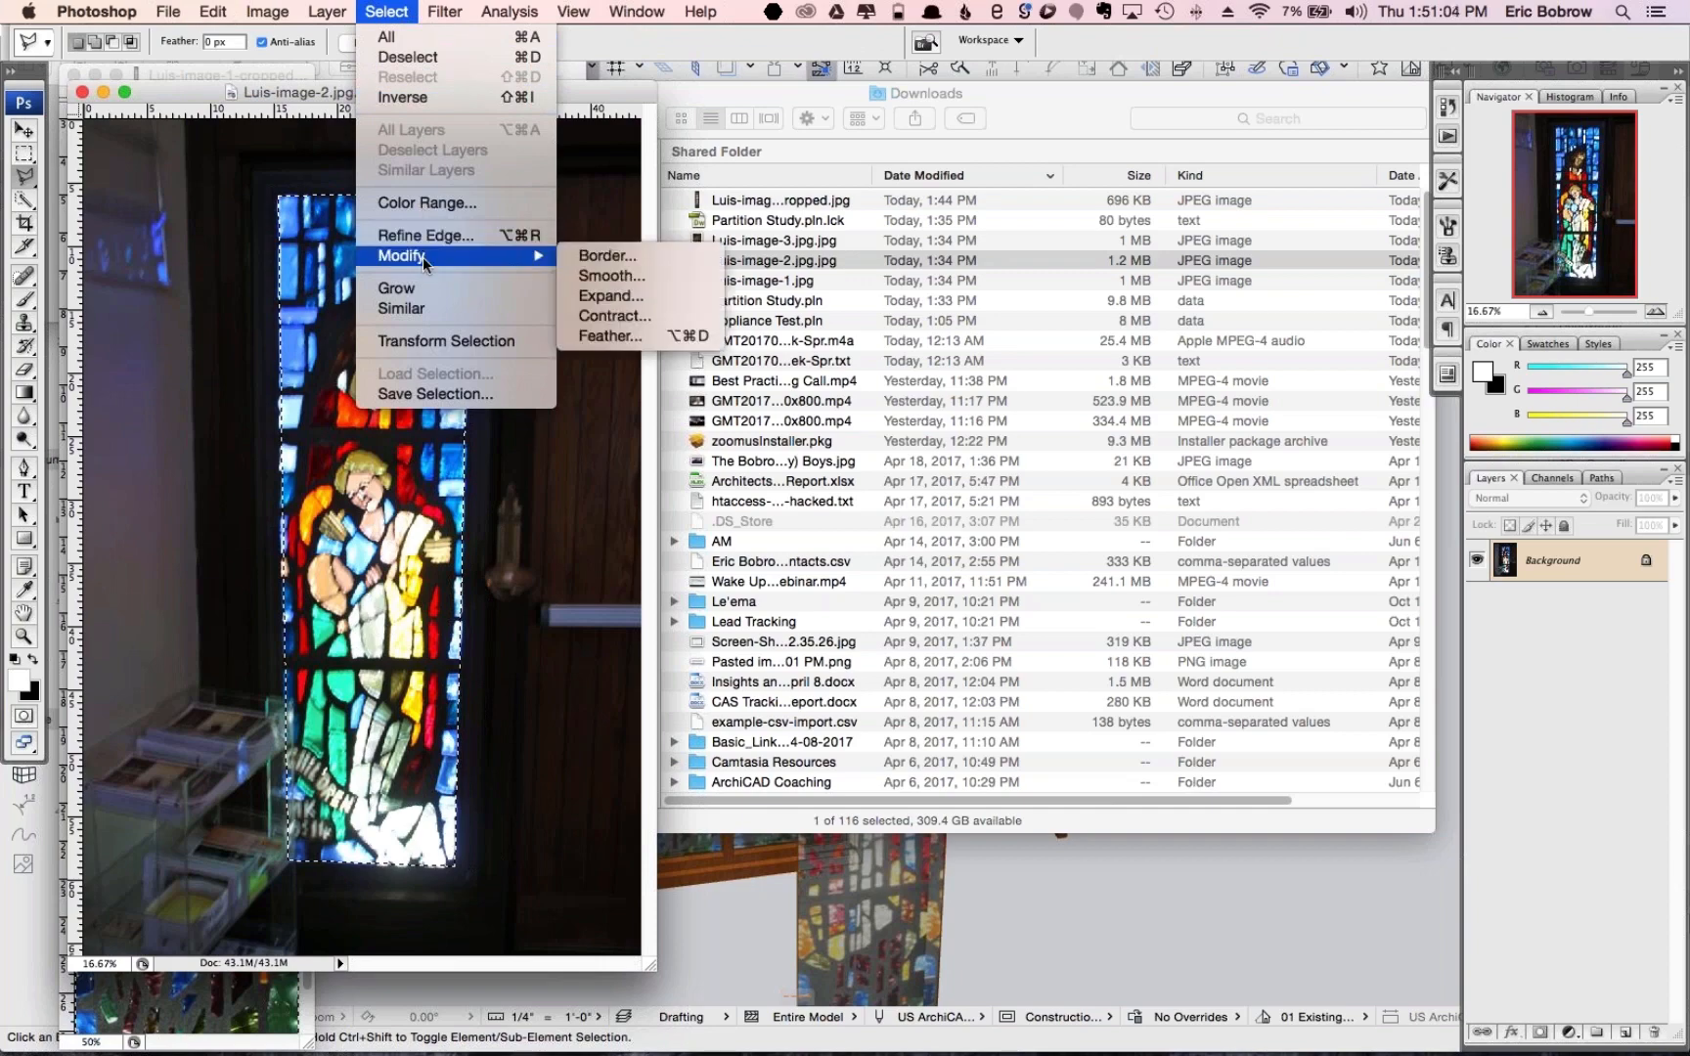
mouse_move(245, 11)
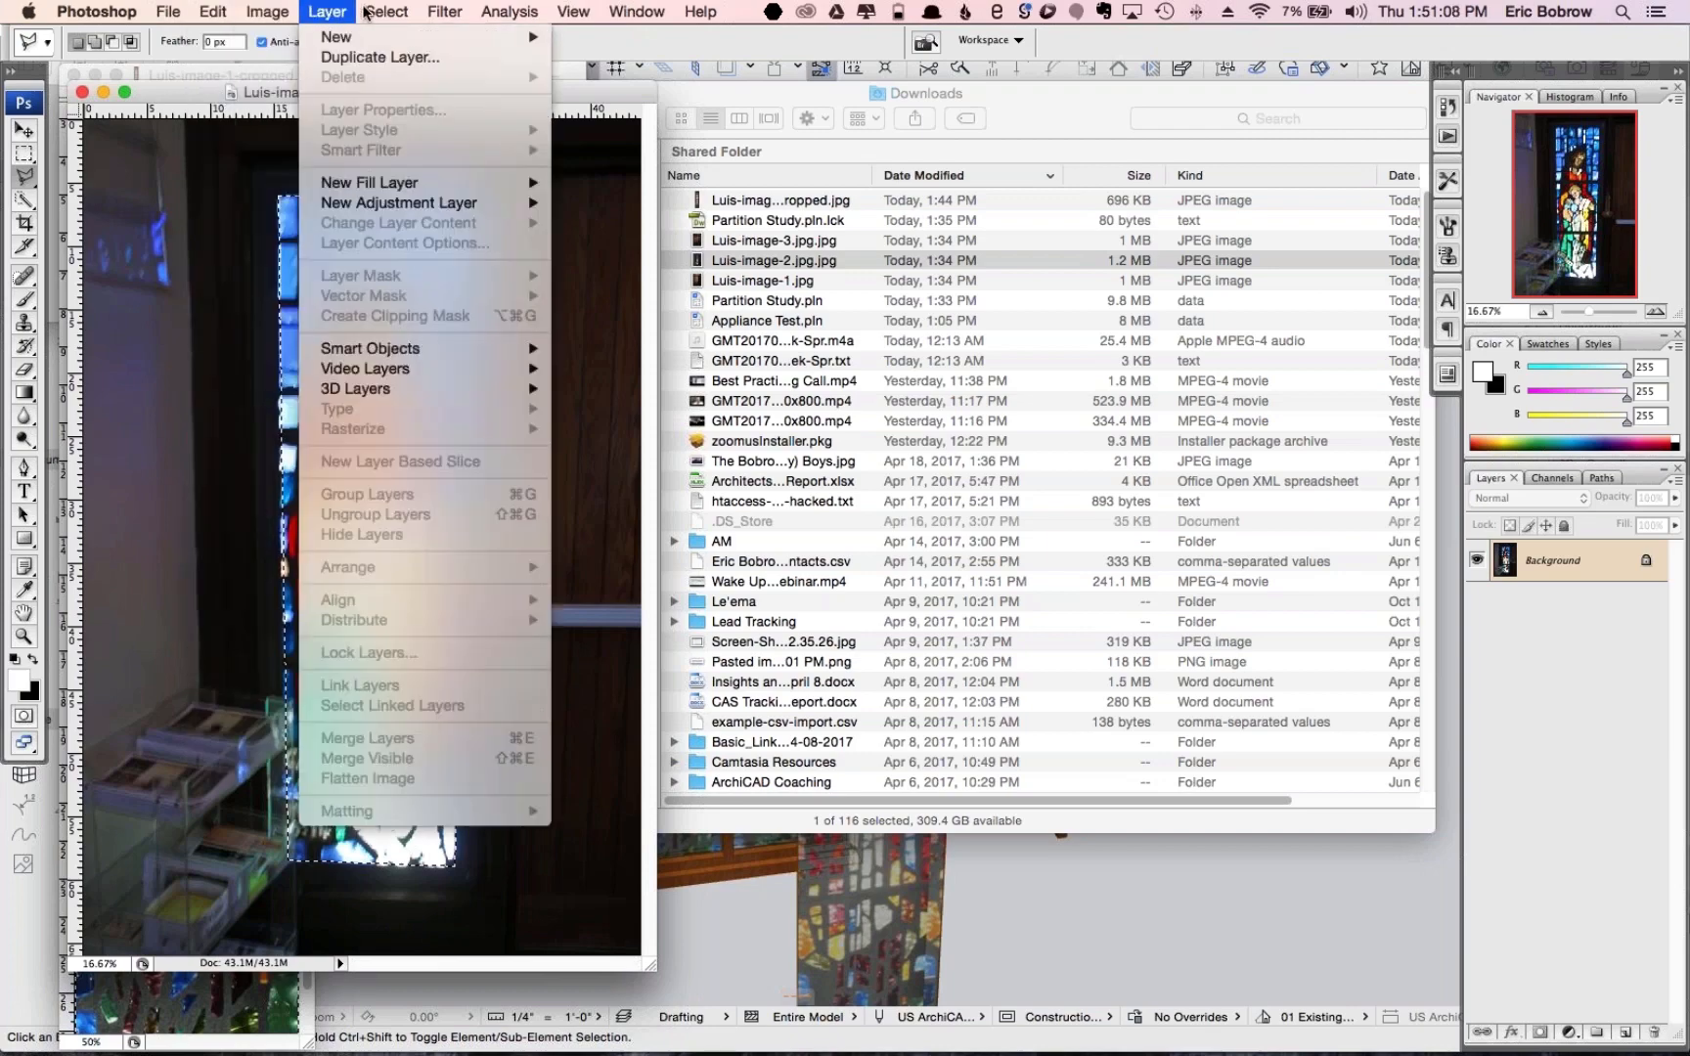
mouse_move(375, 13)
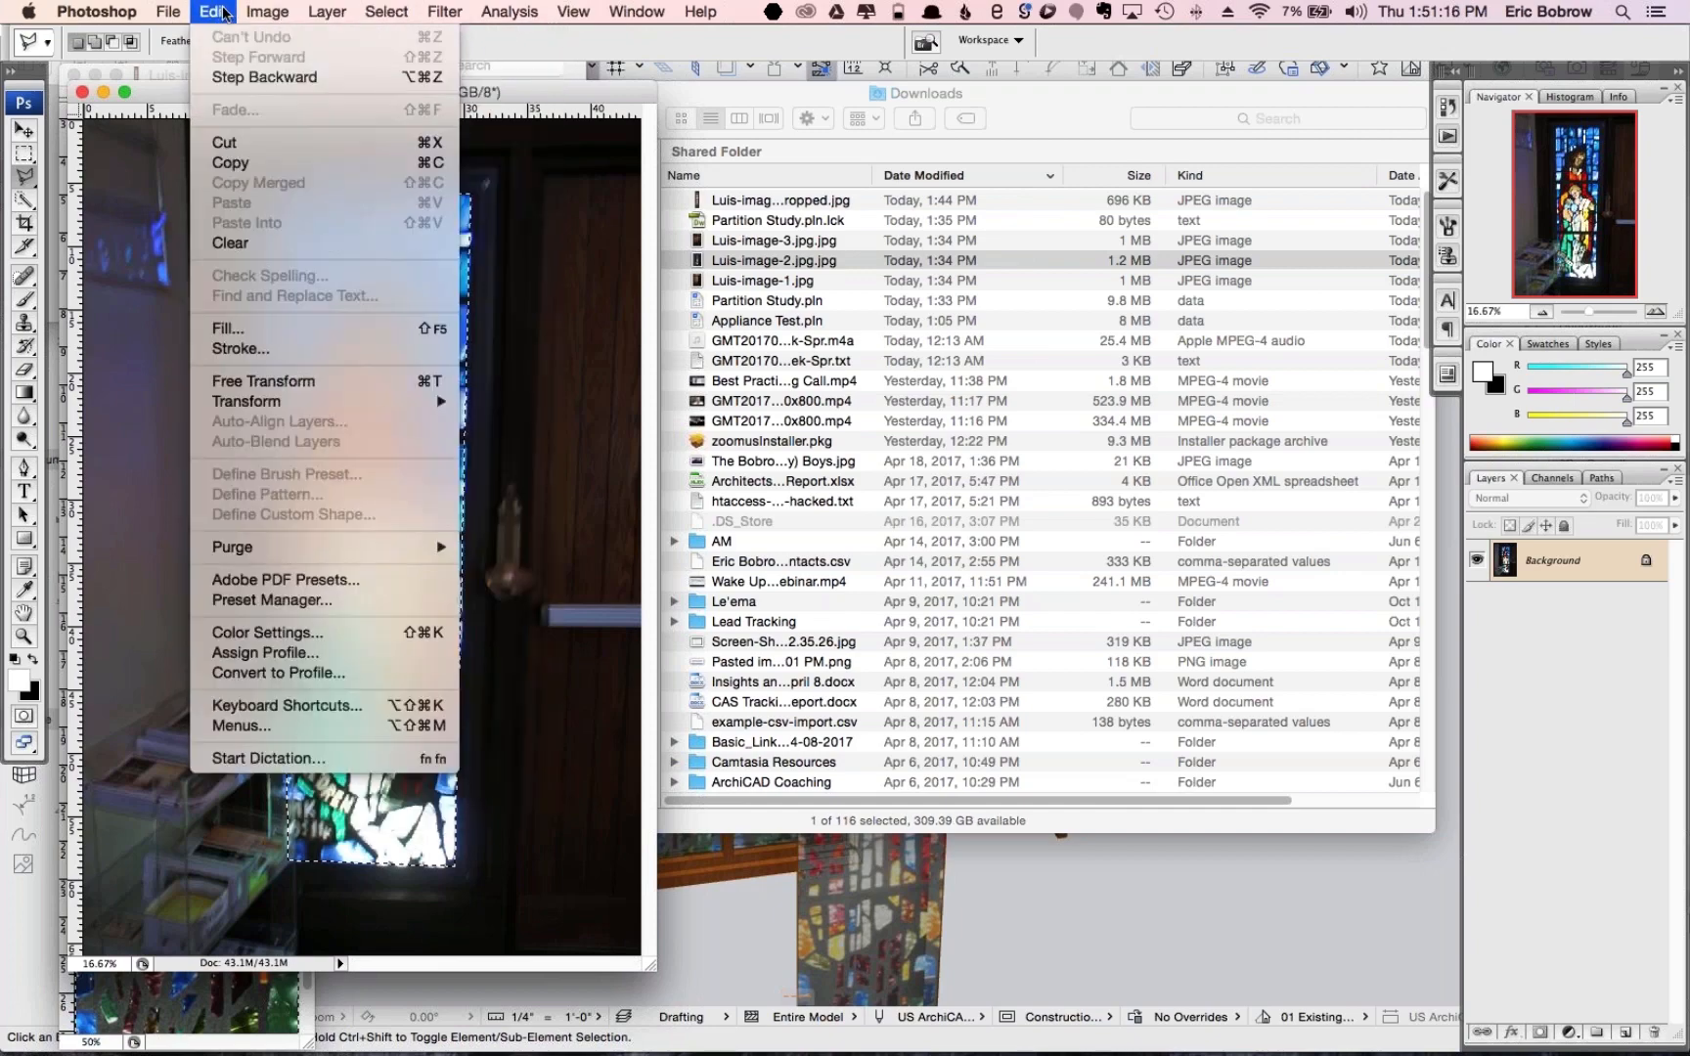
mouse_move(261, 402)
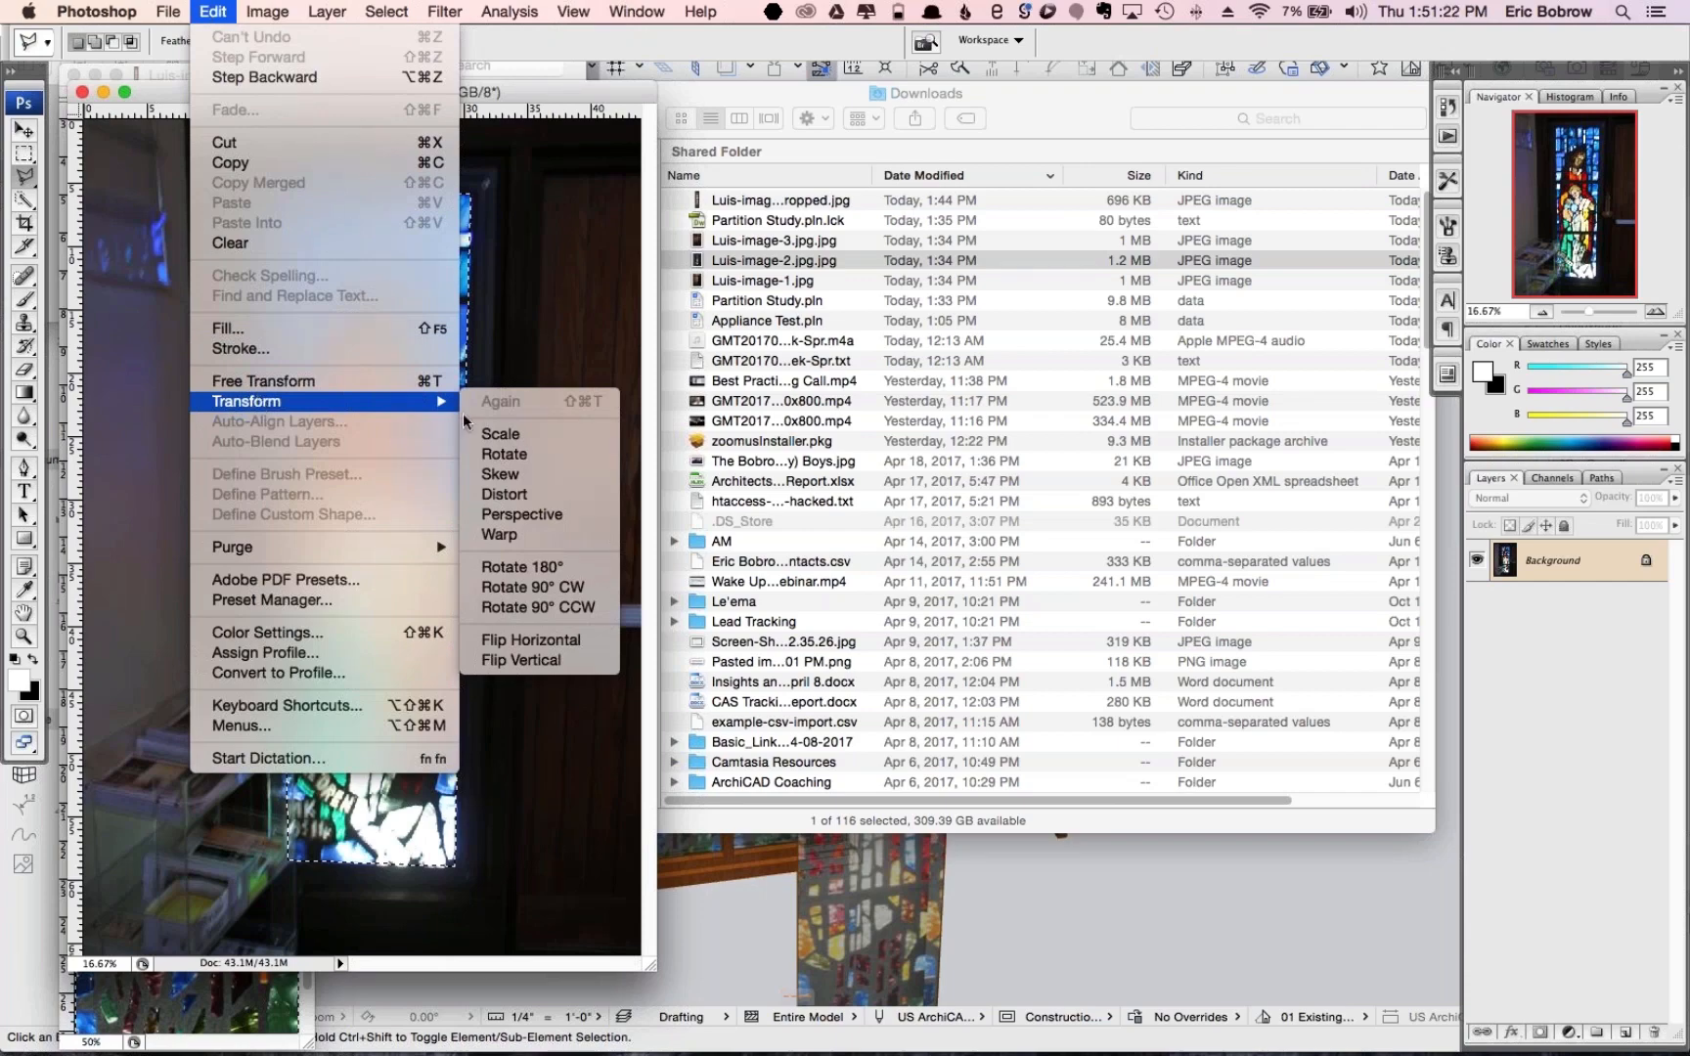
click(523, 533)
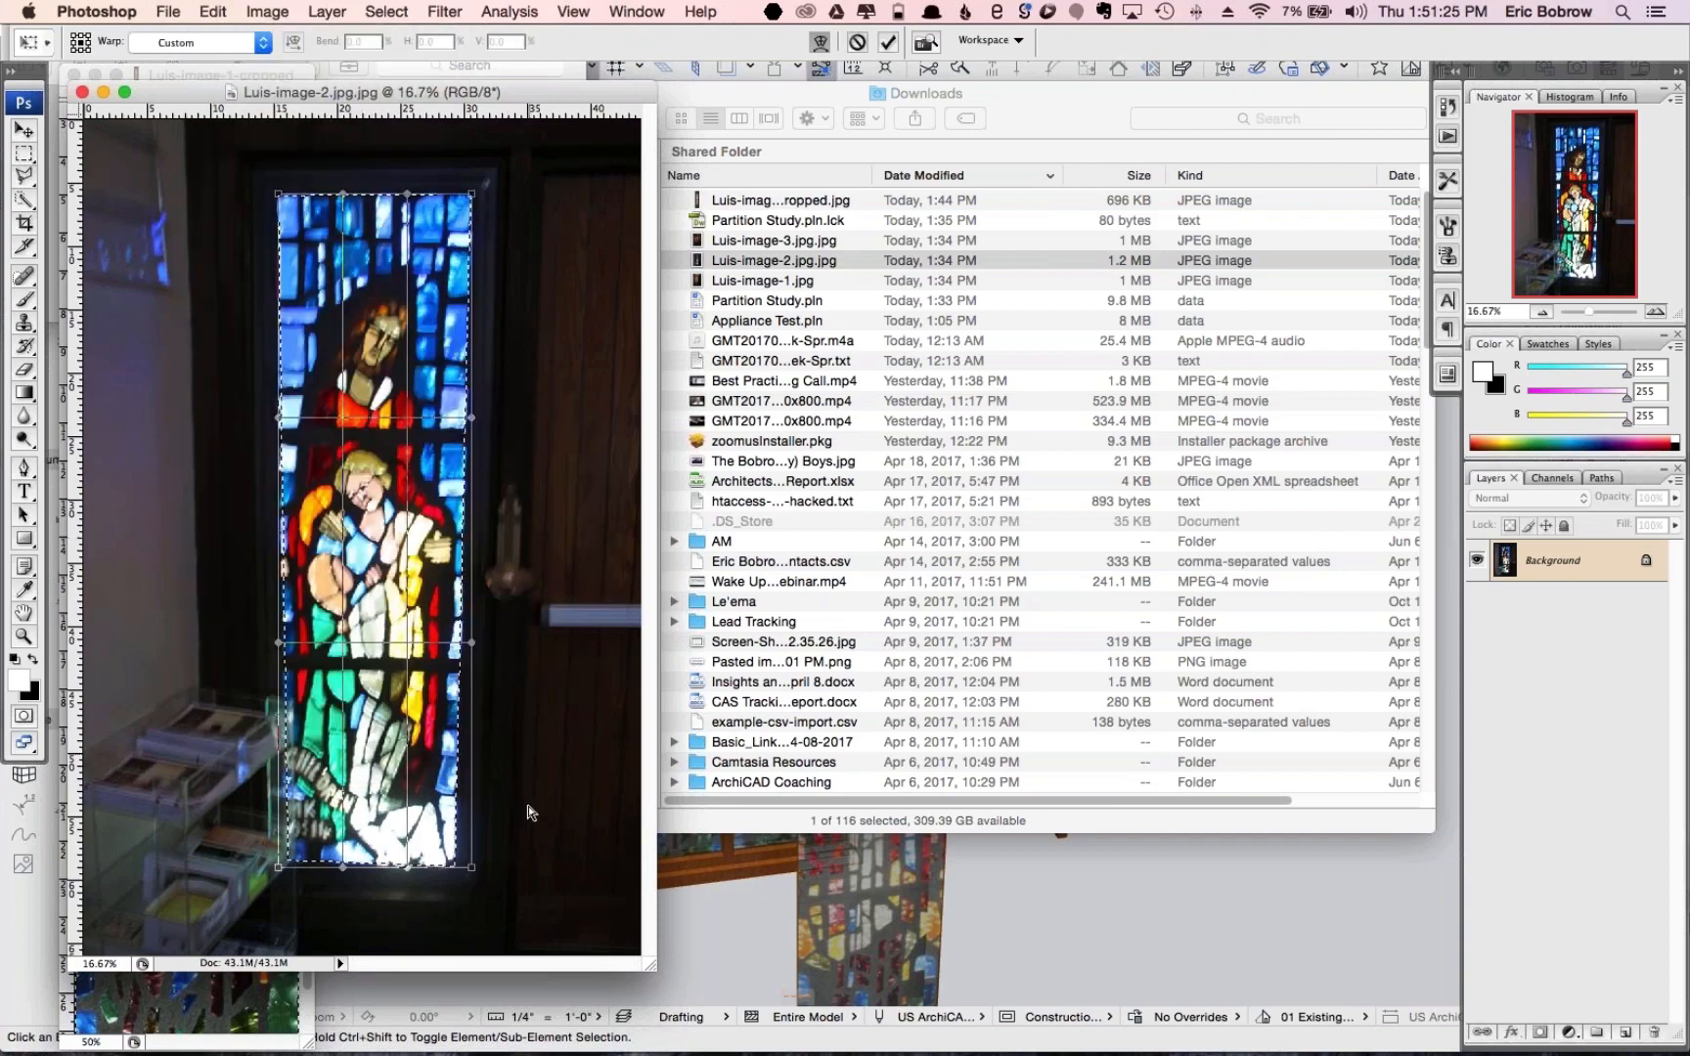
drag(471, 871, 548, 851)
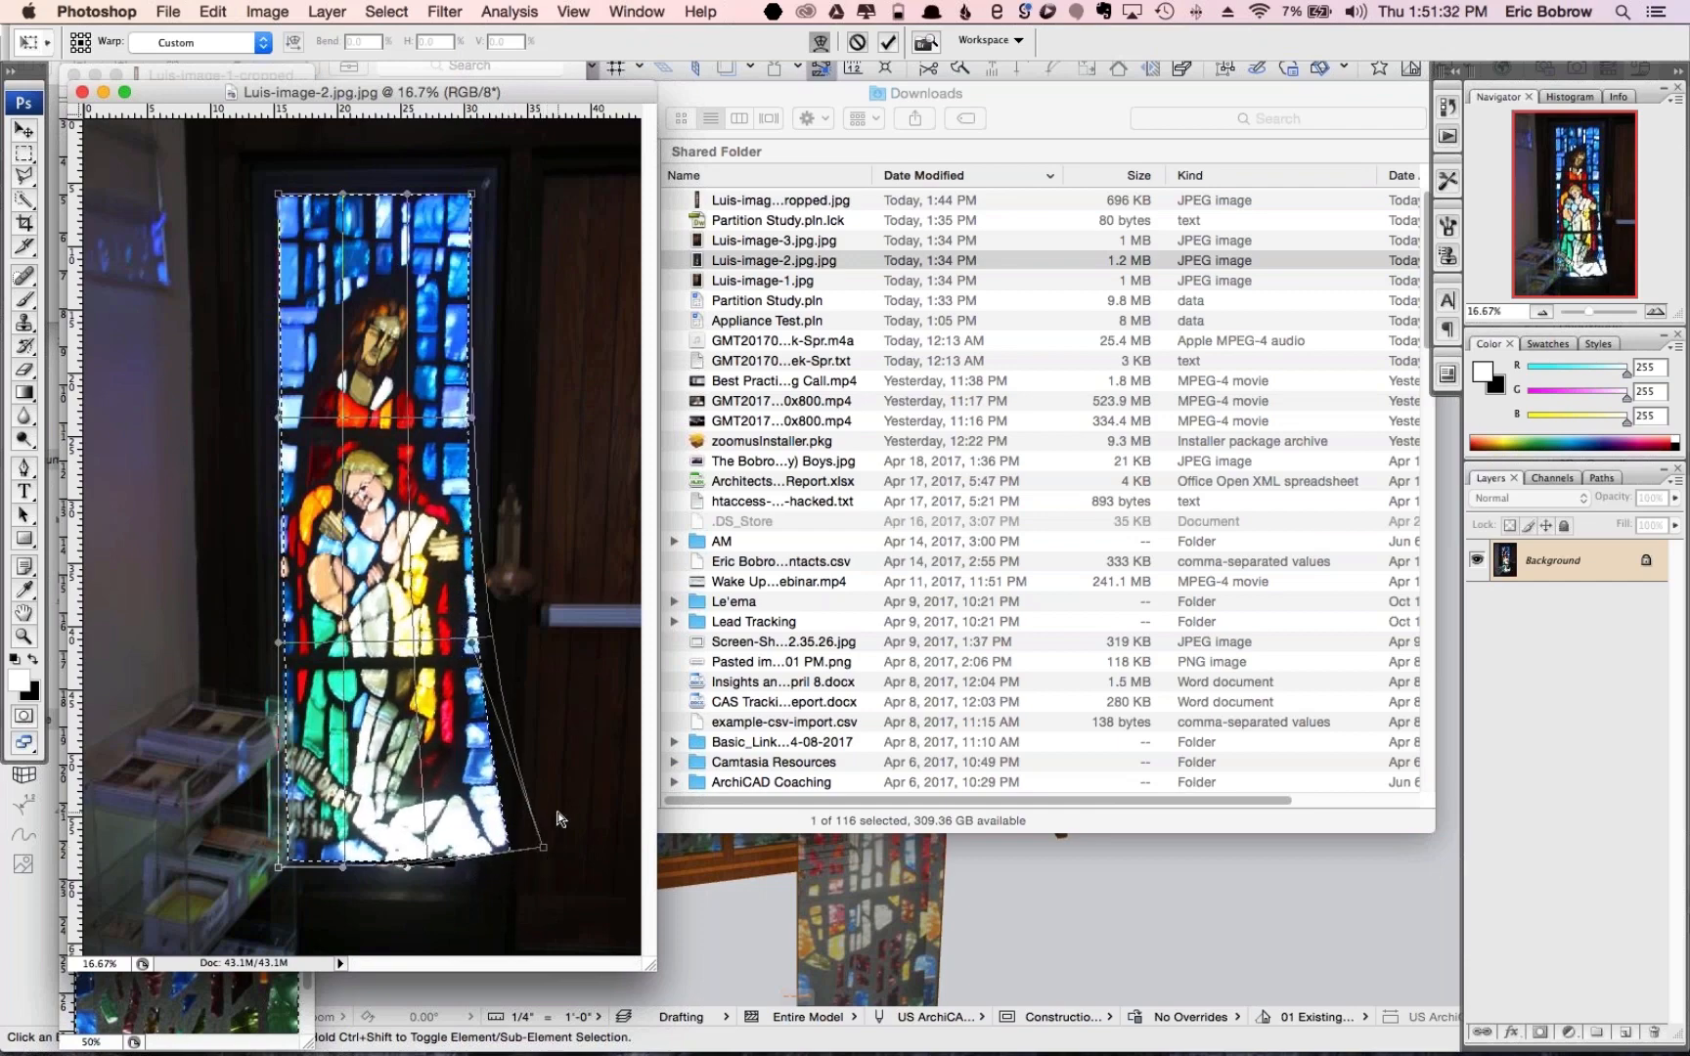
key(Escape)
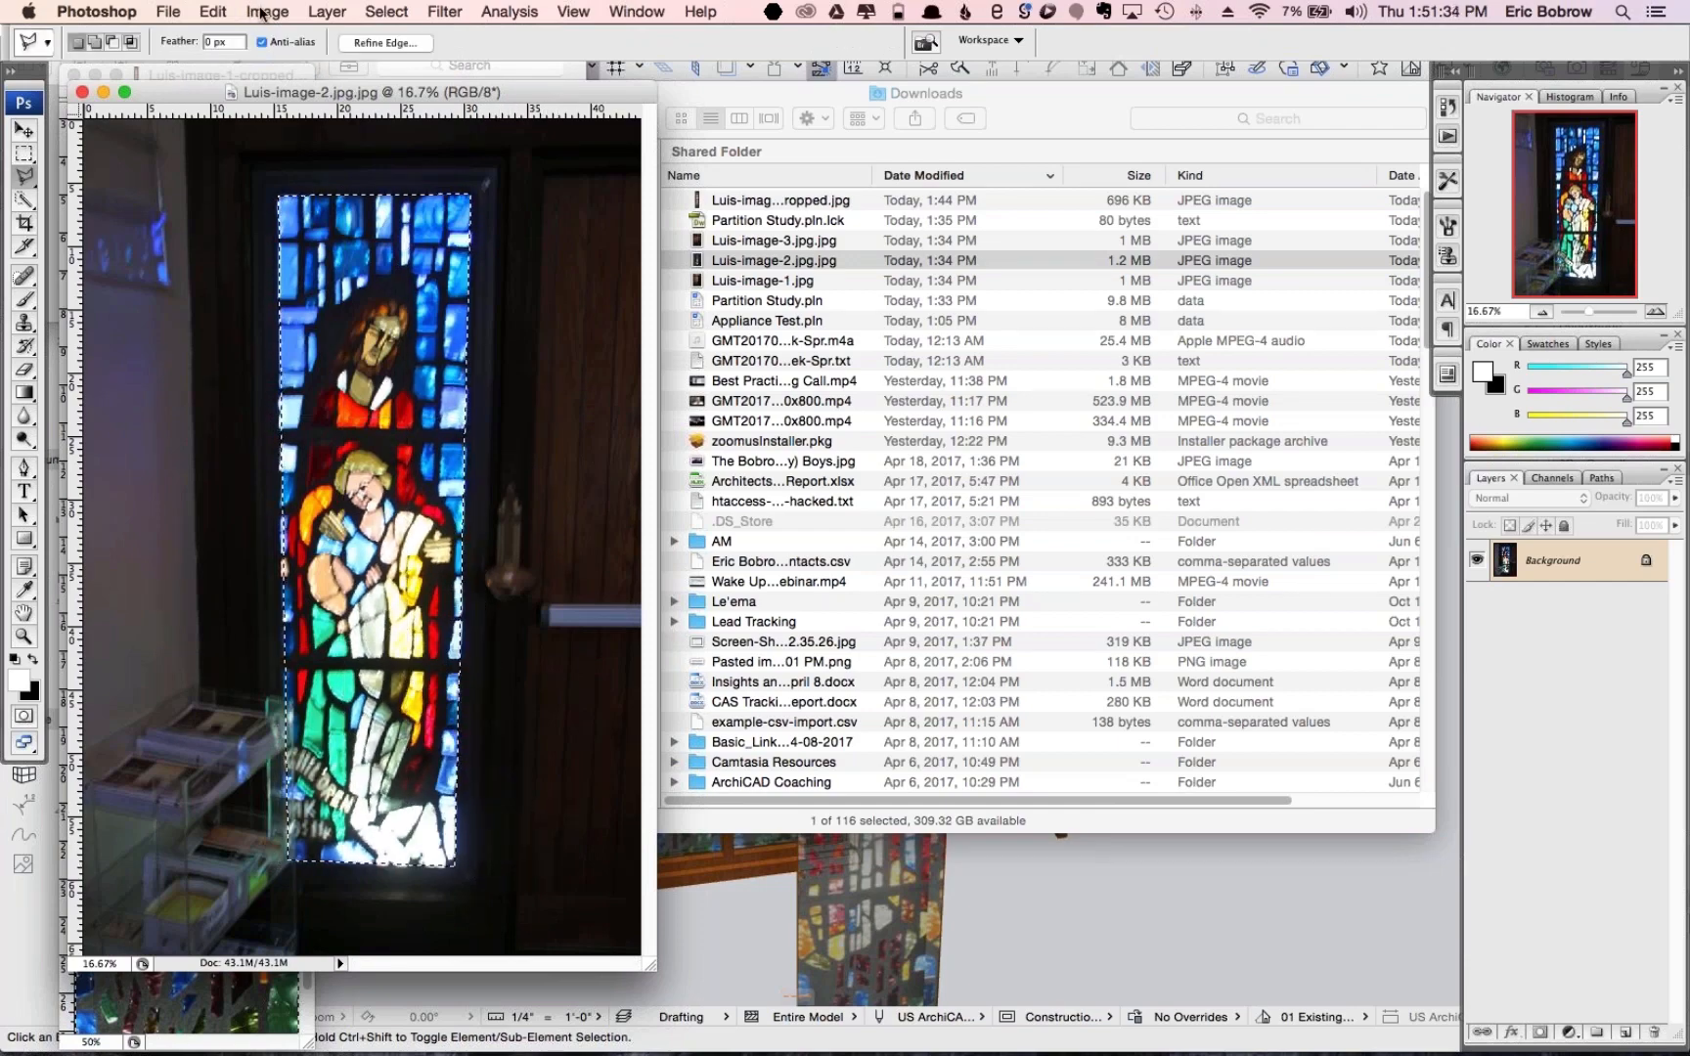
click(213, 10)
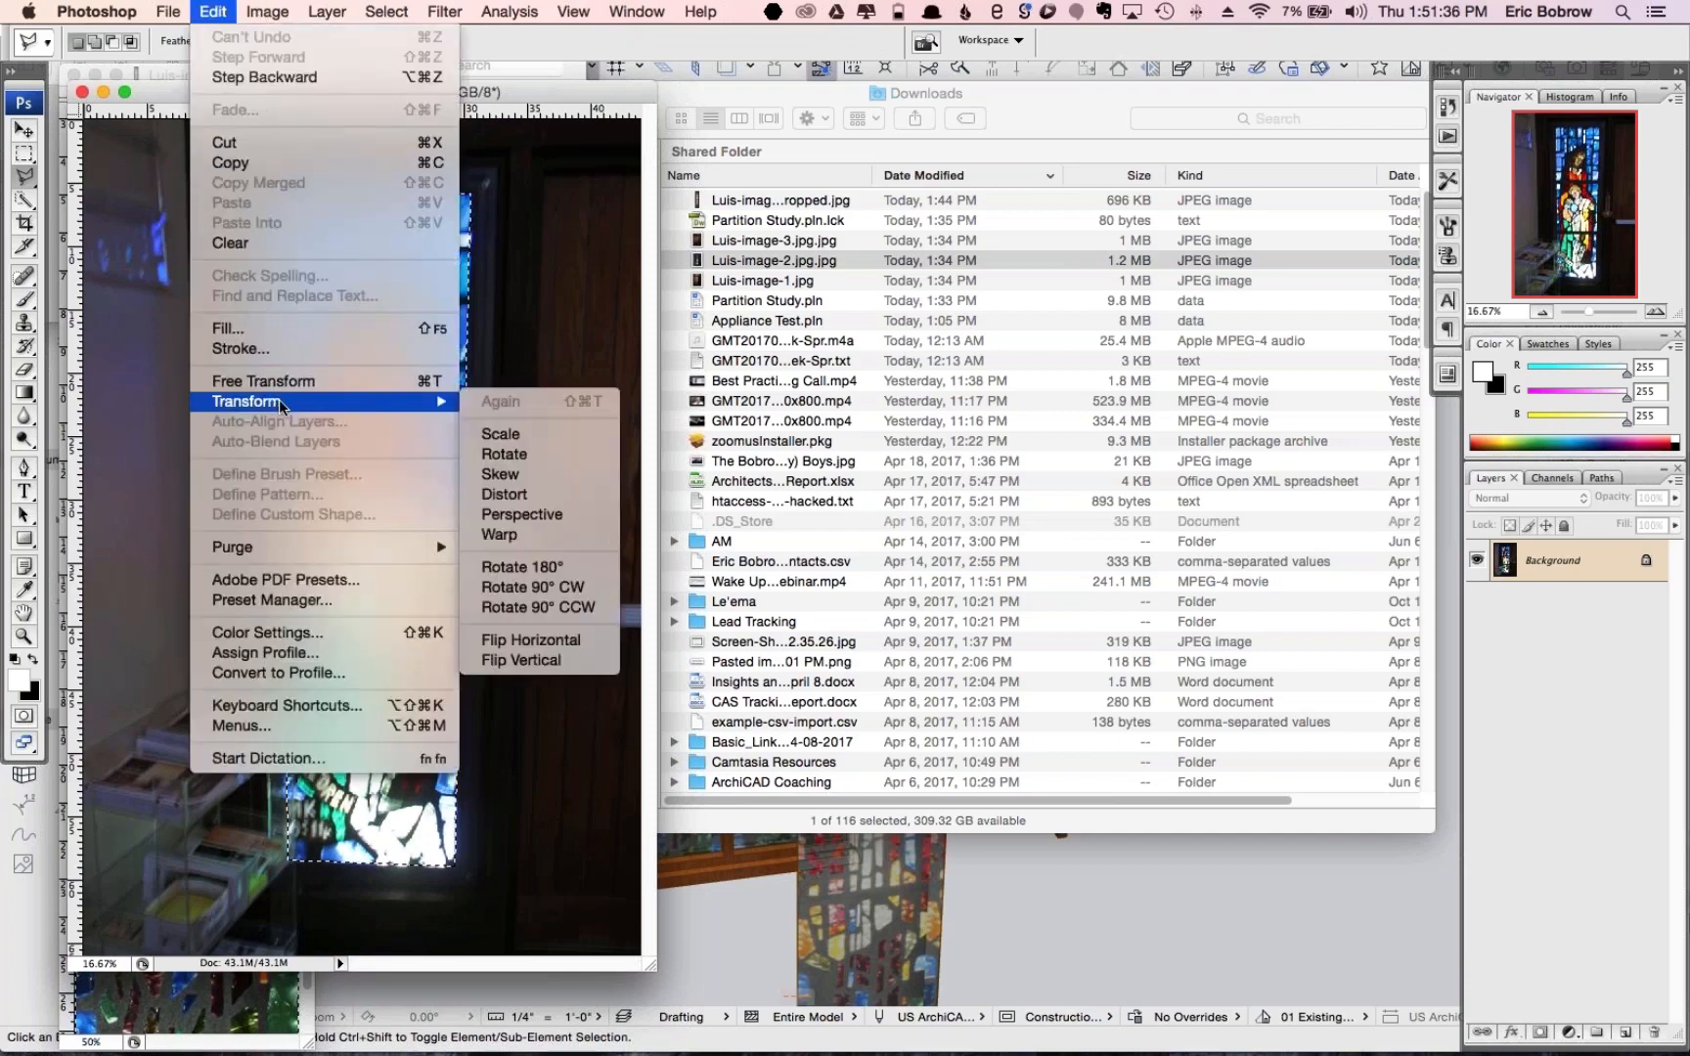
click(519, 493)
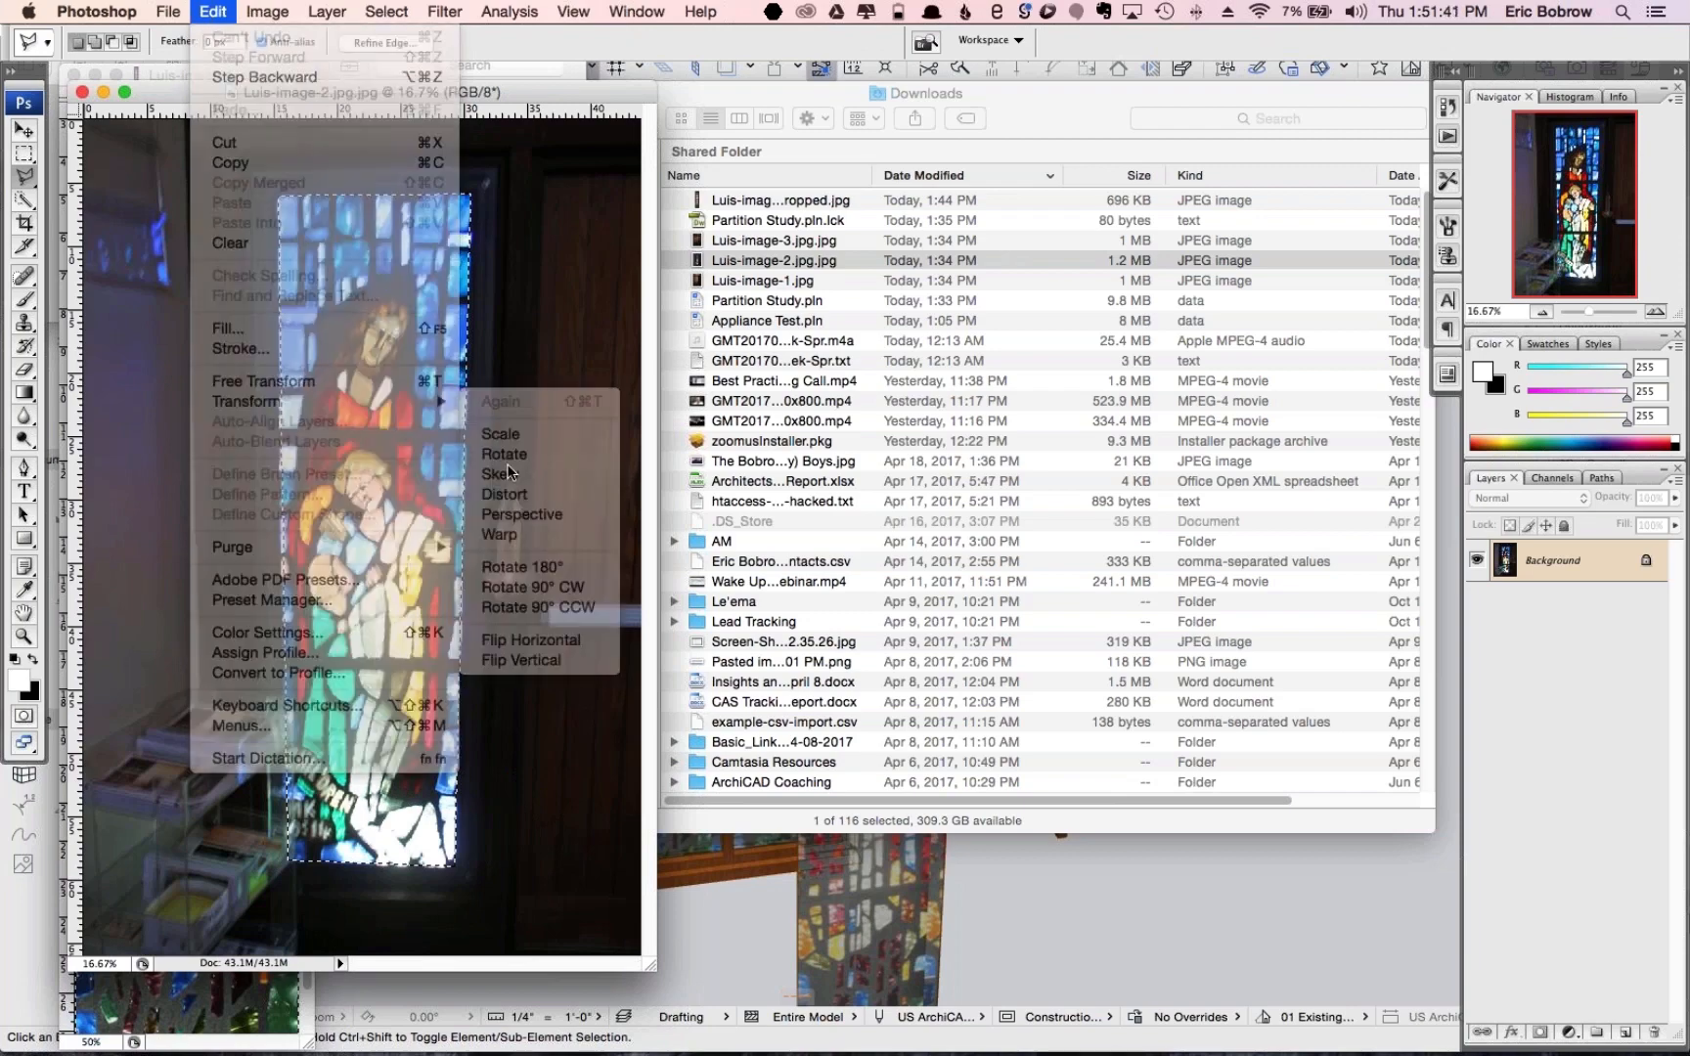
drag(474, 865, 574, 867)
key(Escape)
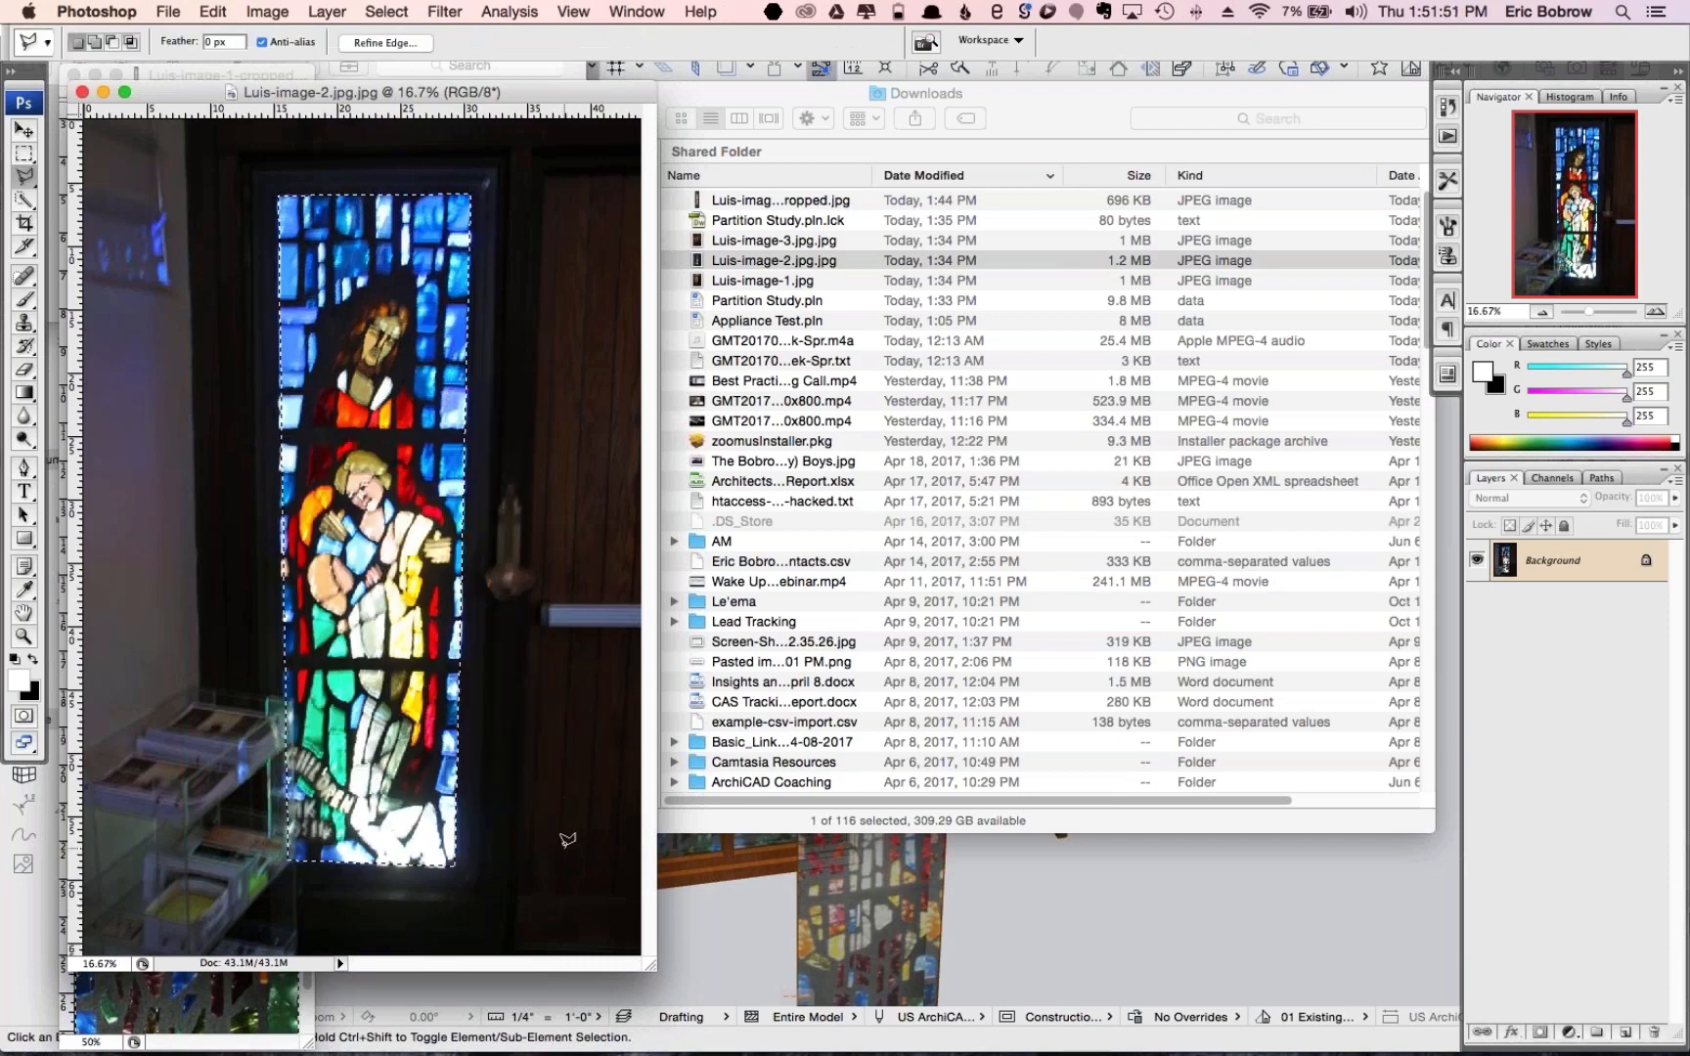
Distort the selected glass by pulling its lower-right corner slightly outward so the tapered right edge runs vertically
click(266, 12)
mouse_move(214, 12)
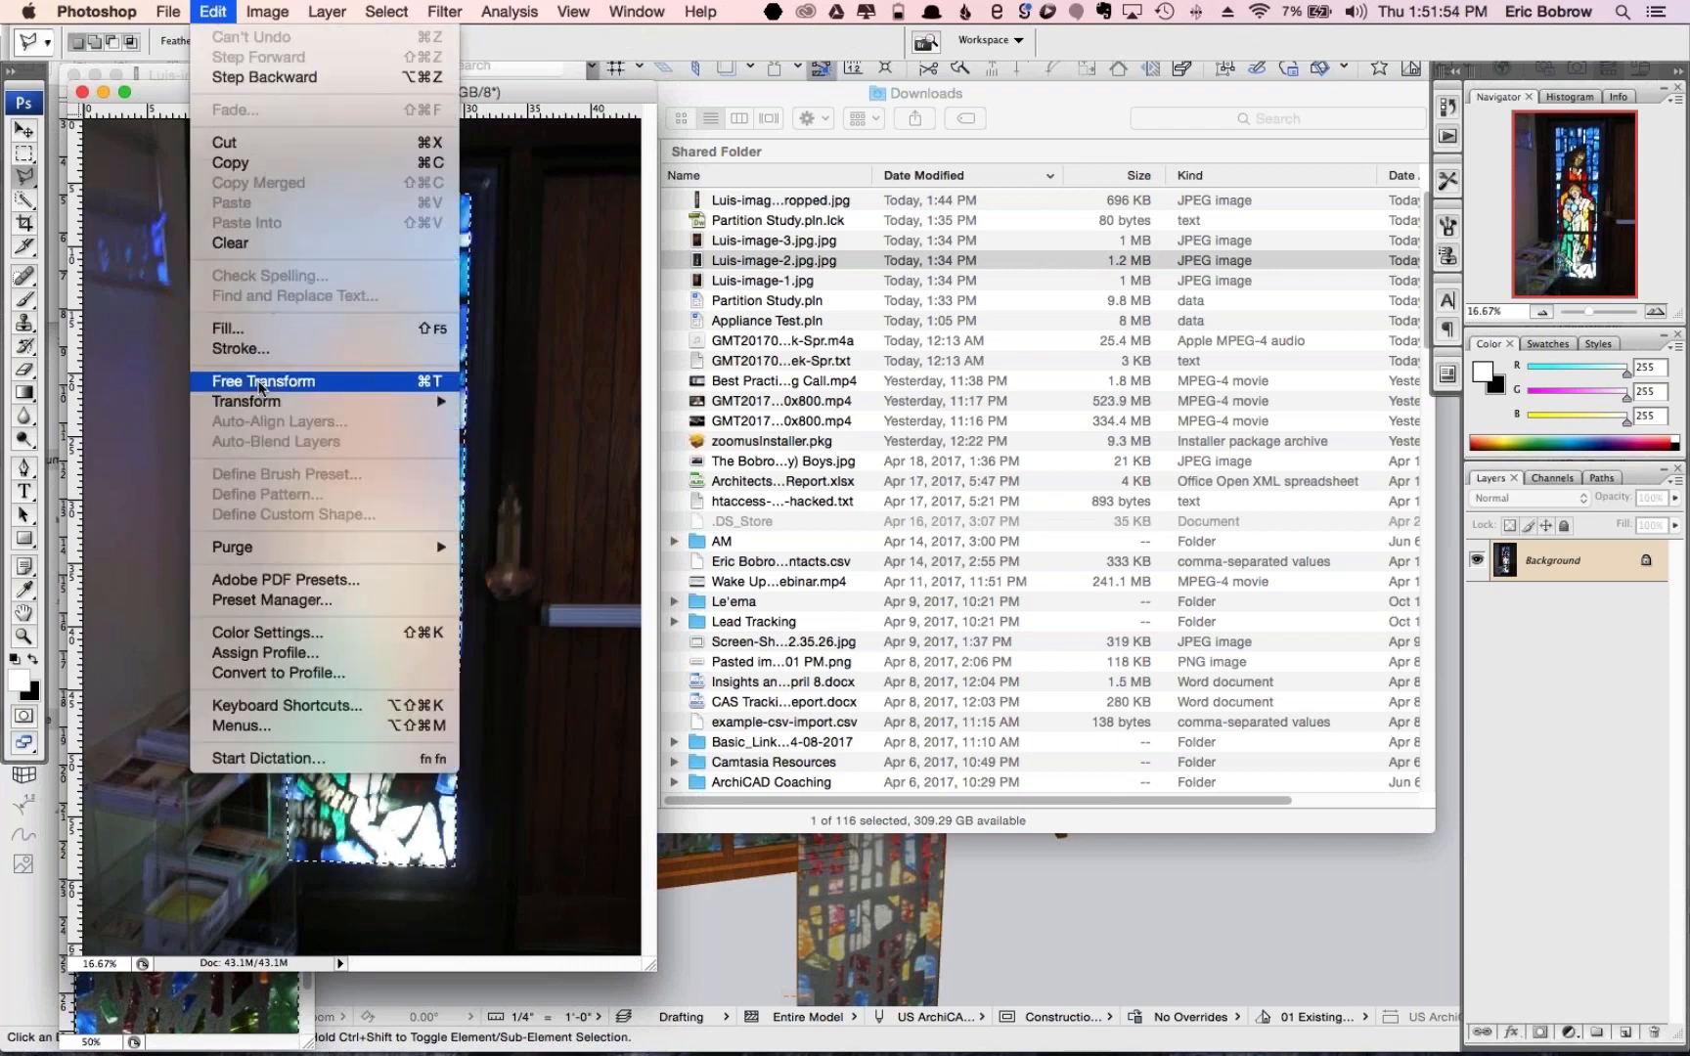
mouse_move(293, 401)
click(528, 495)
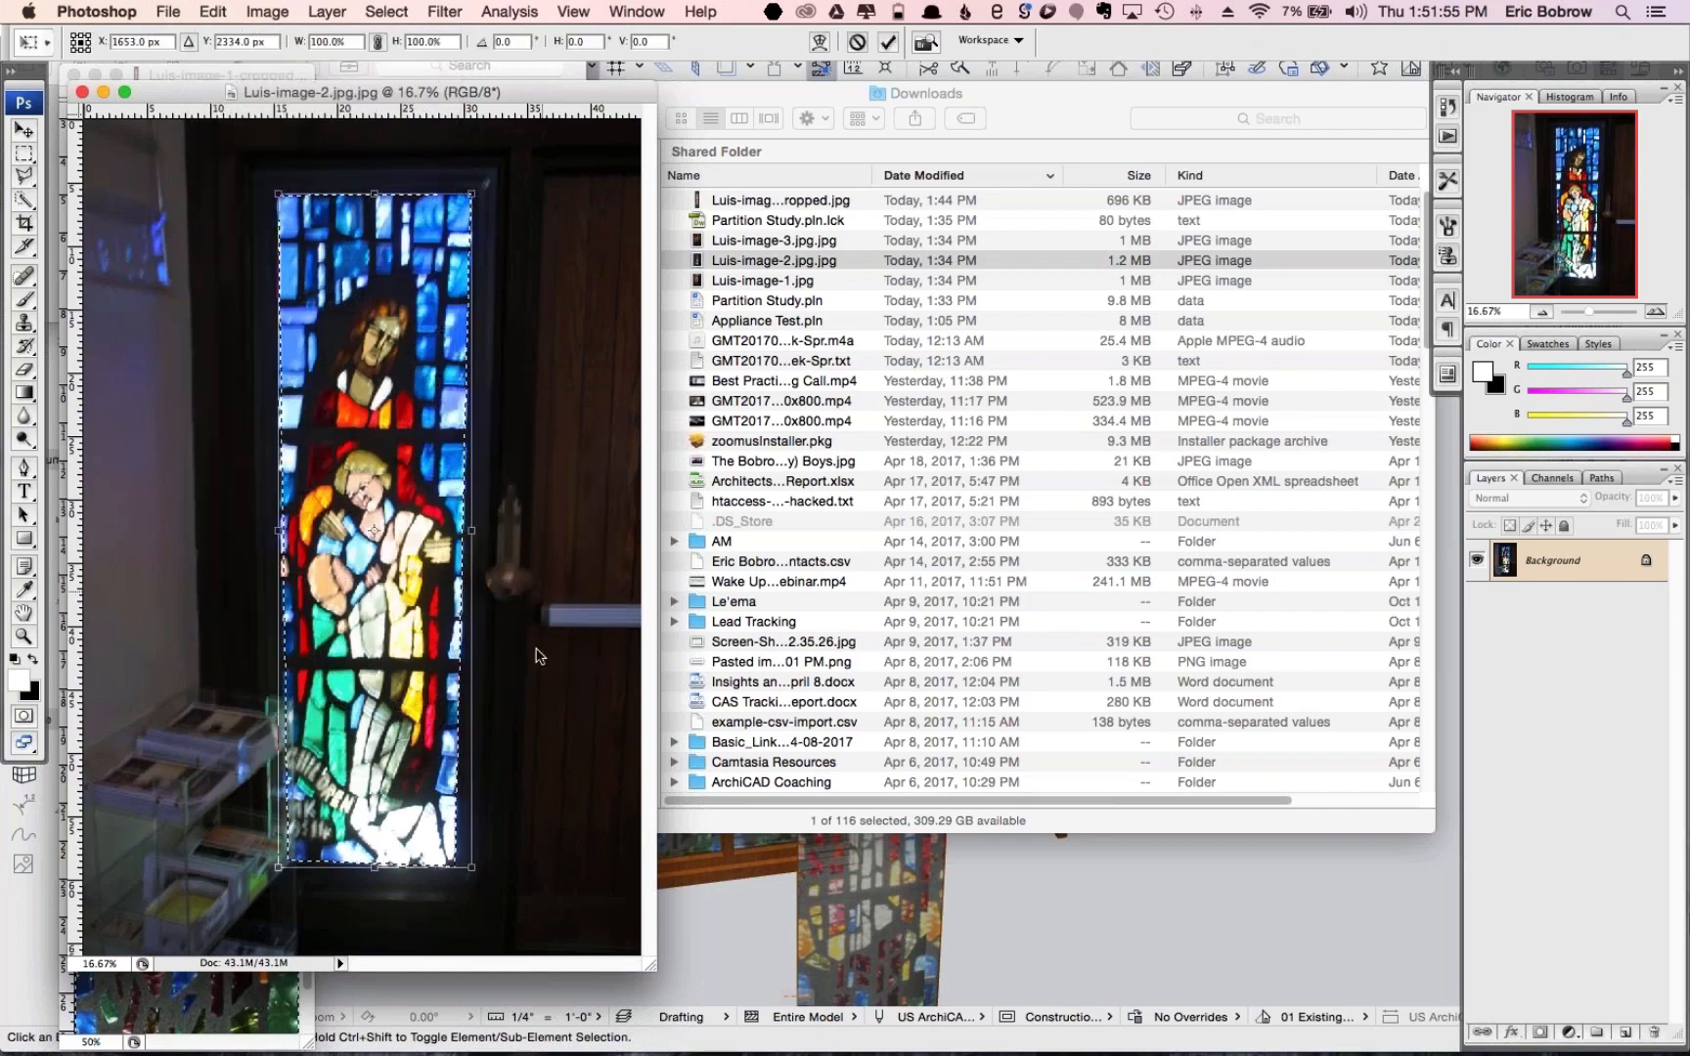
drag(472, 867, 488, 779)
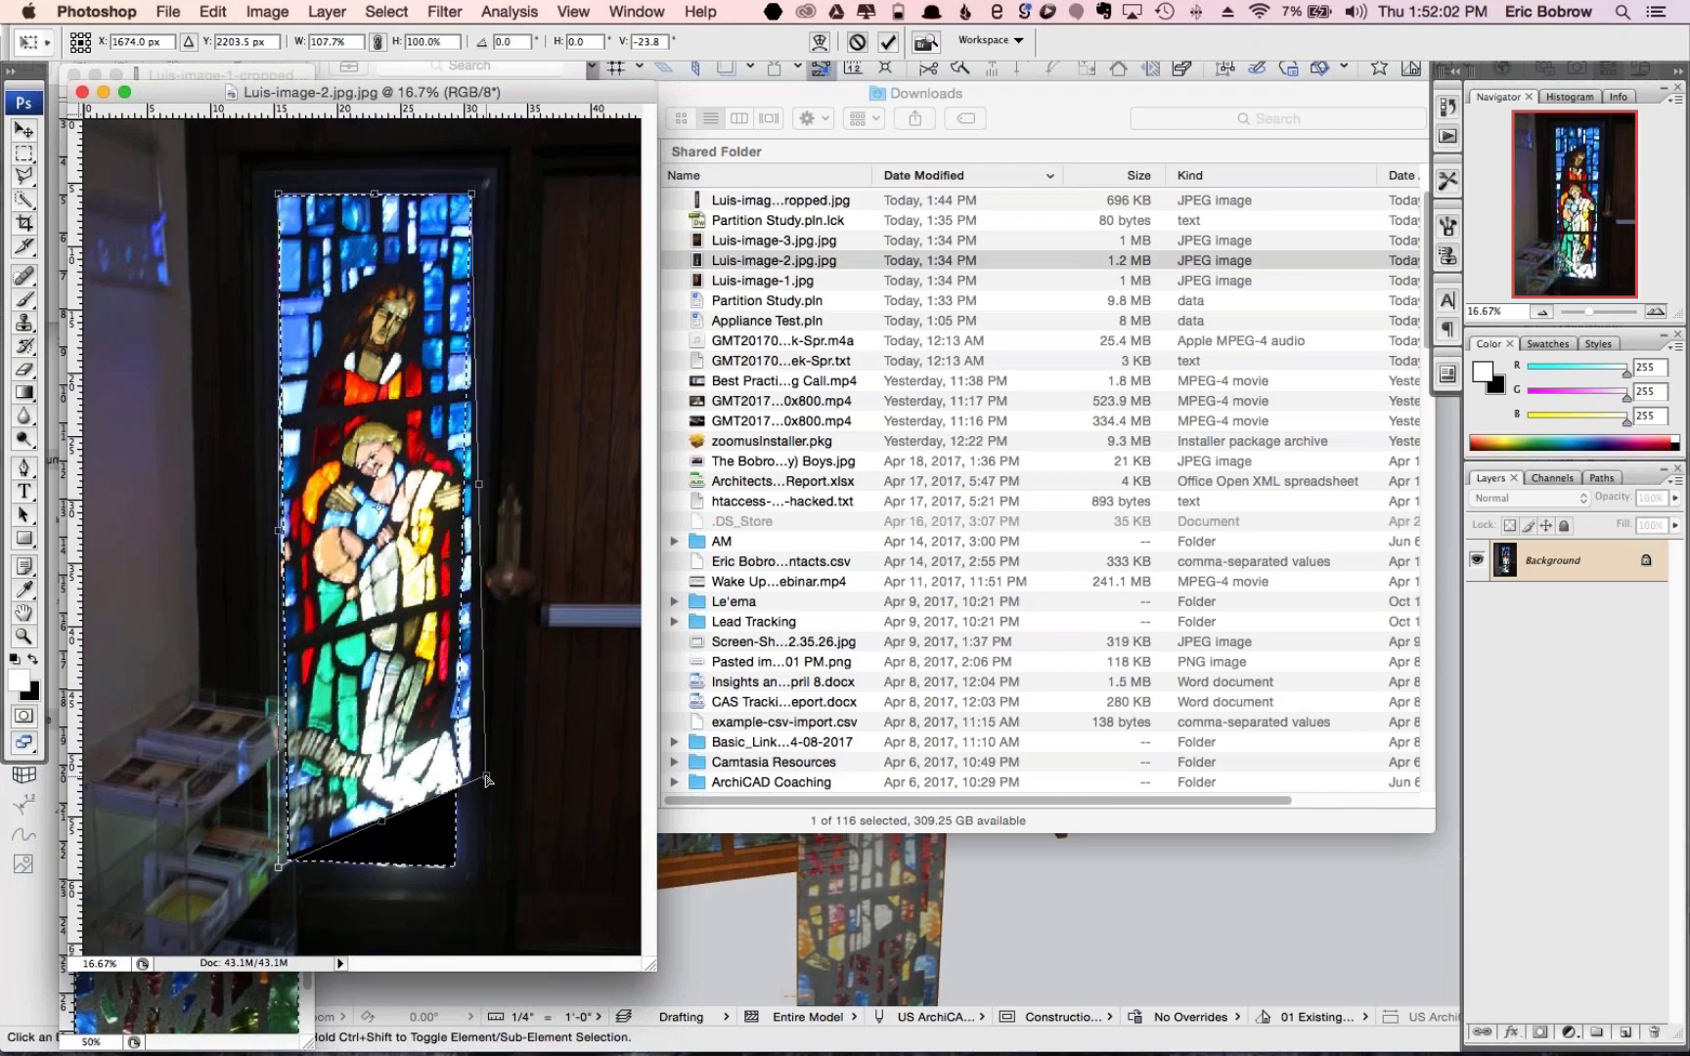
drag(488, 780, 477, 861)
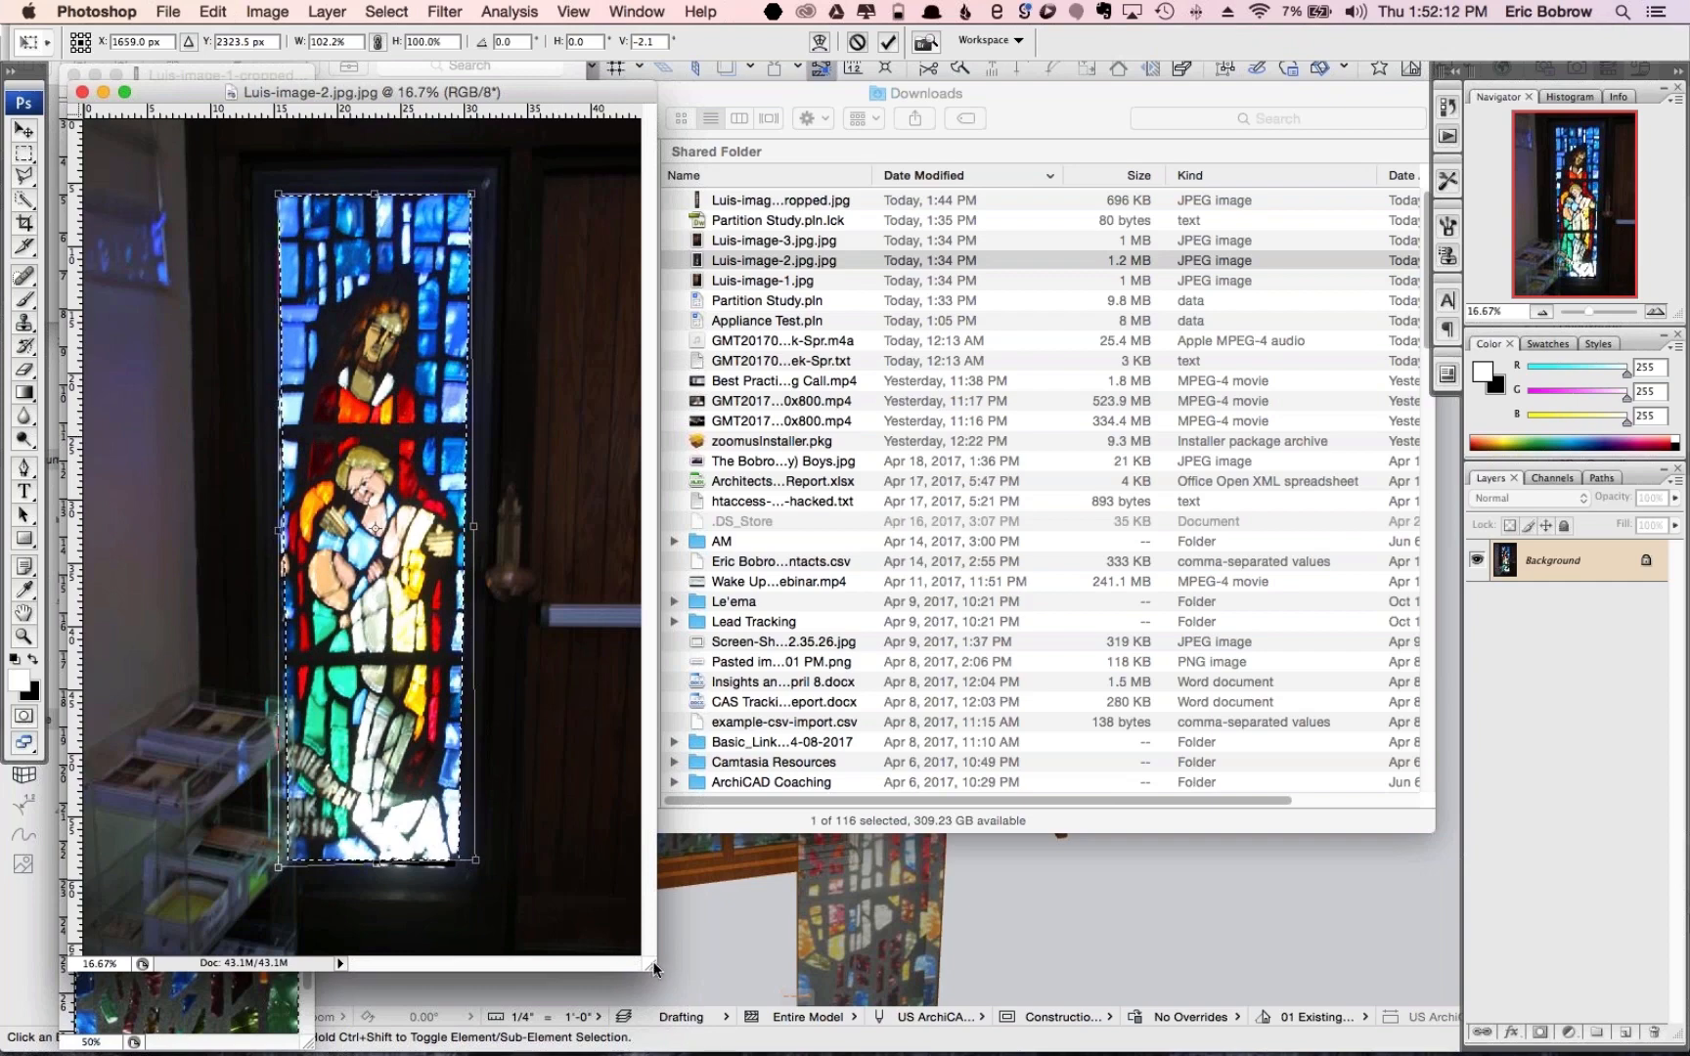
drag(590, 968, 489, 960)
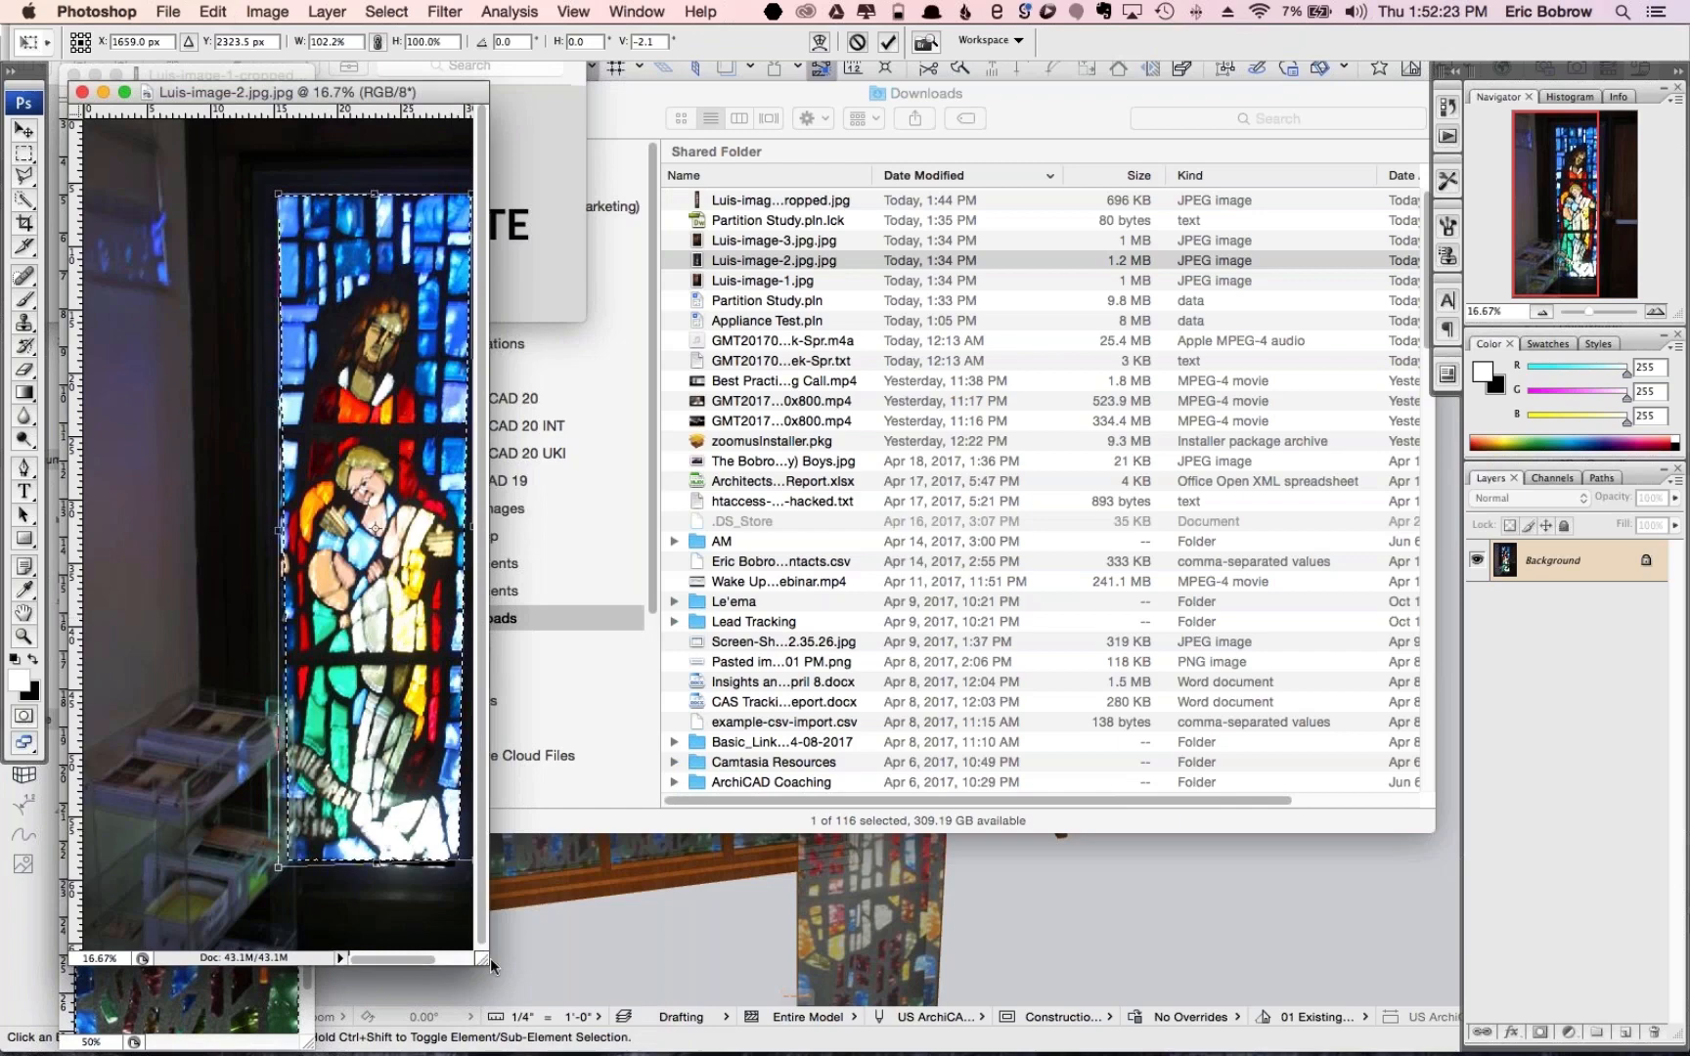
drag(490, 959, 506, 961)
drag(475, 861, 487, 863)
drag(499, 958, 478, 956)
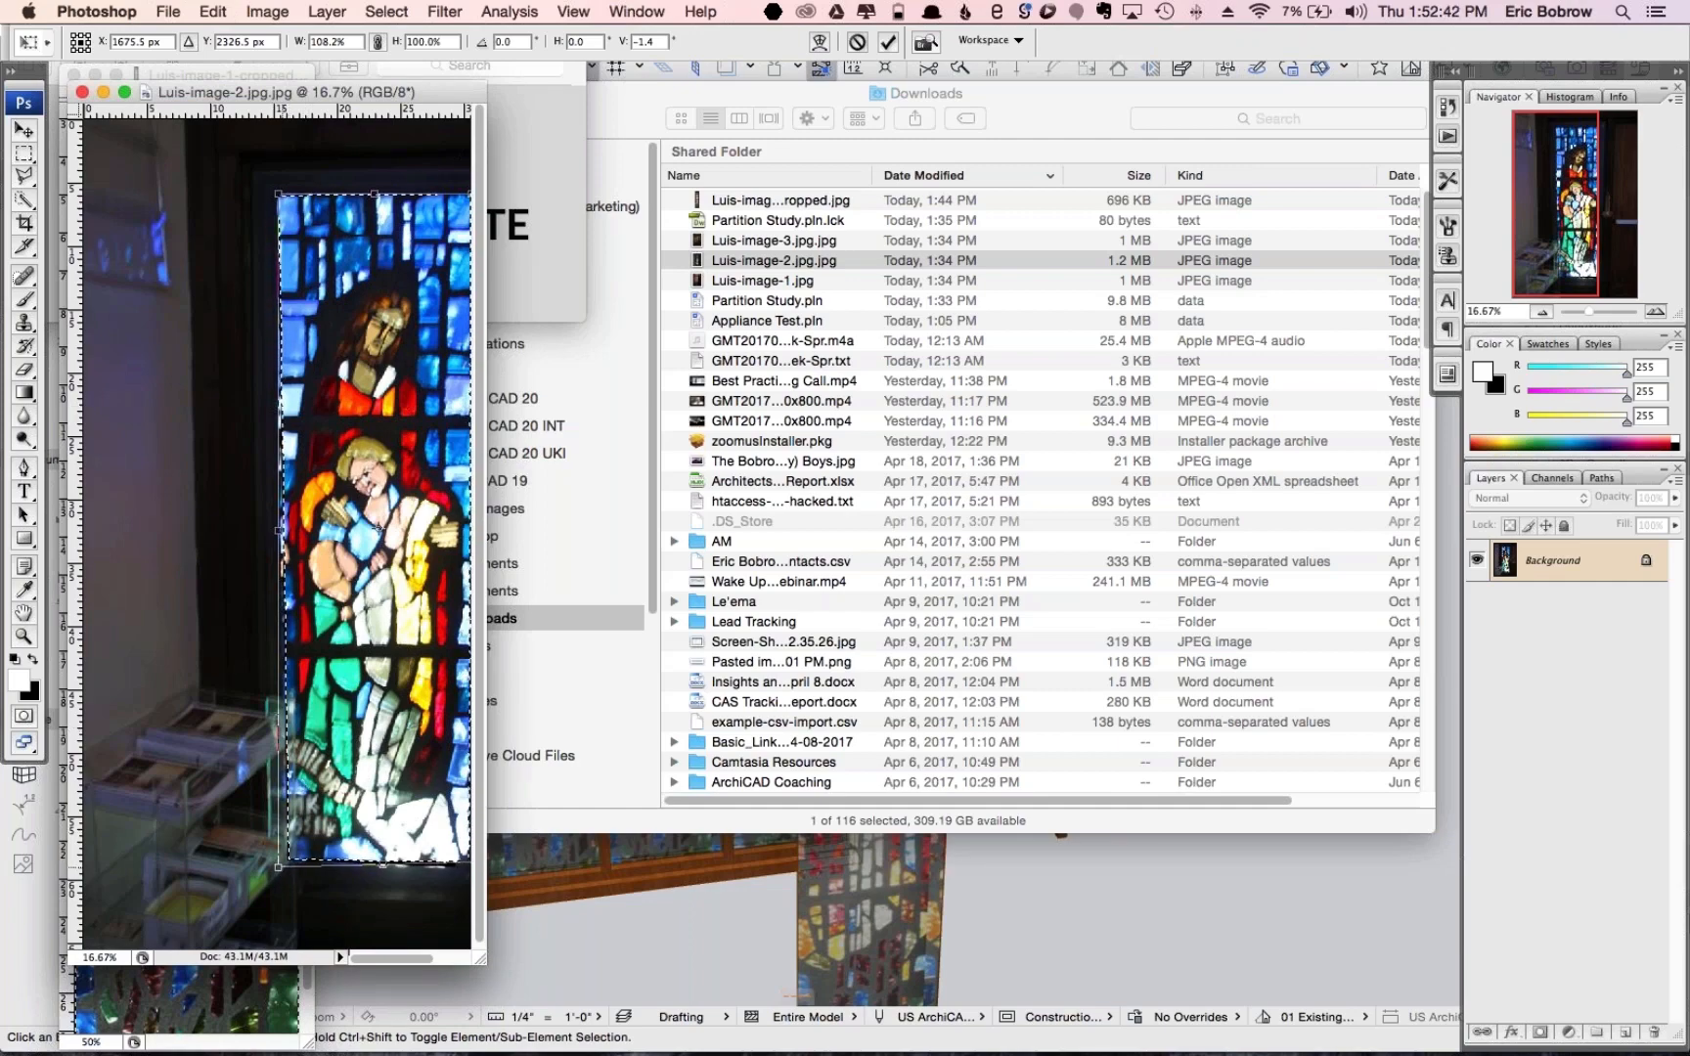
Pull the distorted glass's lower-left corner slightly outward, fine-tune the lower-right corner and apply the distortion
drag(280, 870, 276, 867)
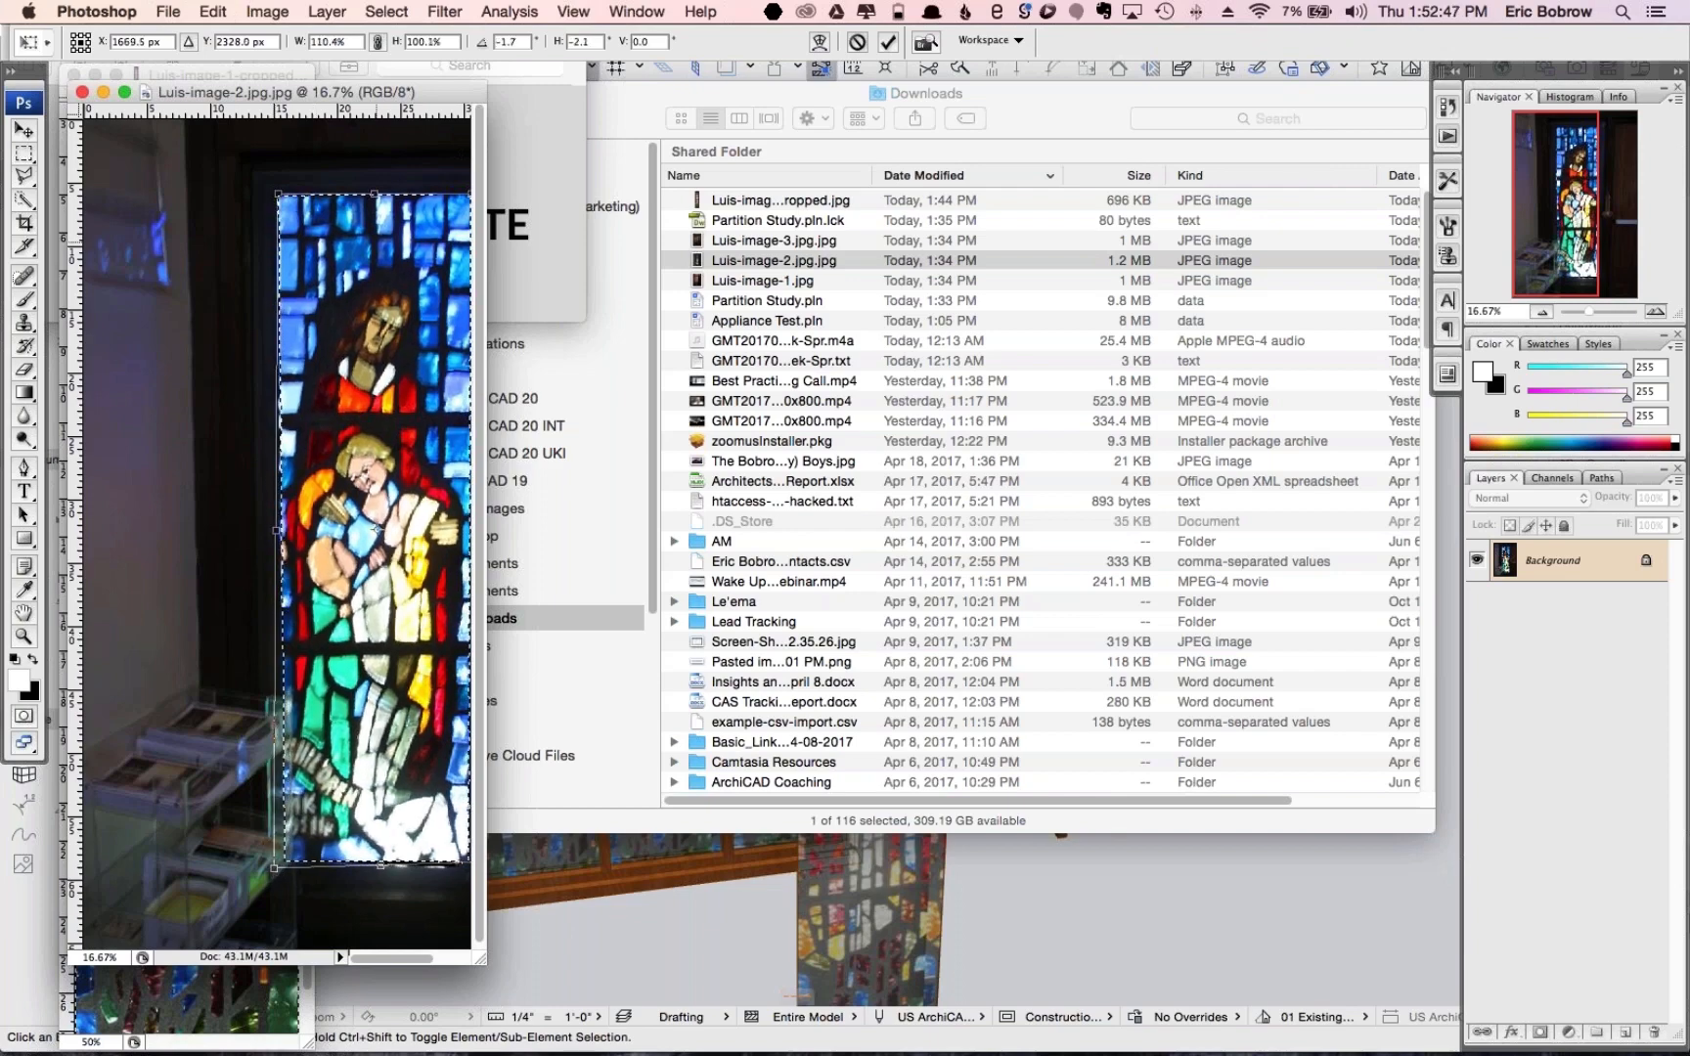
drag(478, 947, 515, 950)
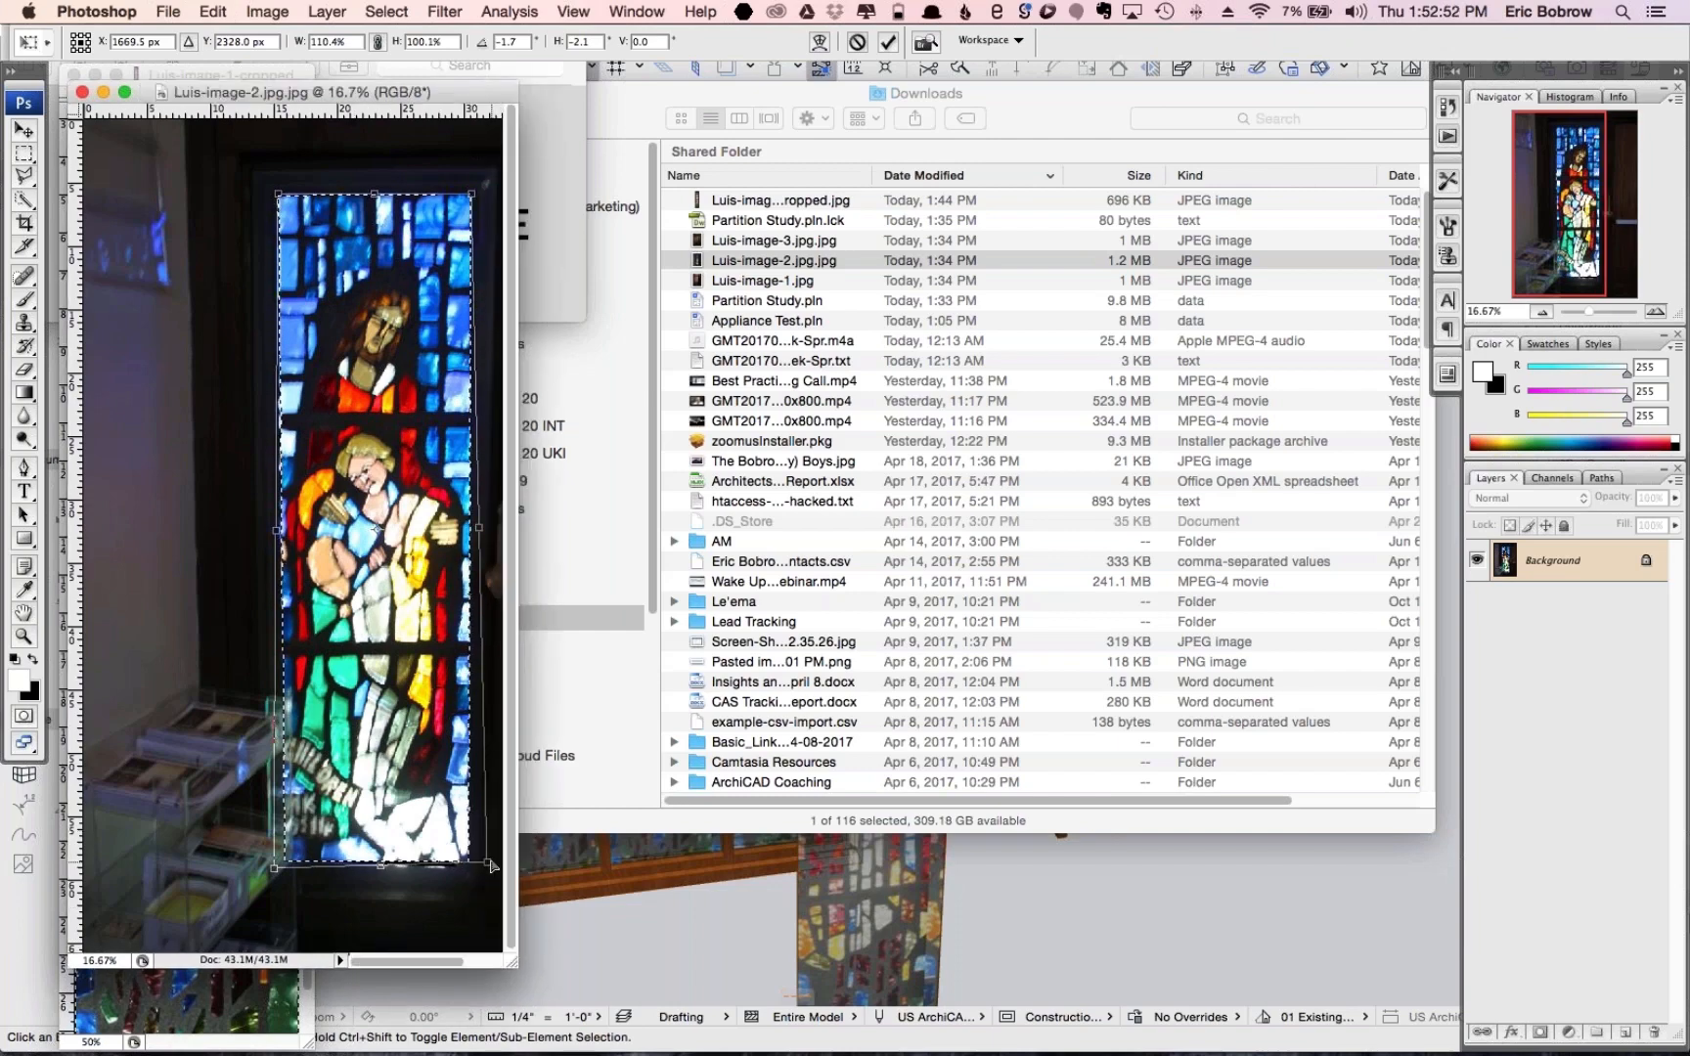
drag(487, 863, 487, 862)
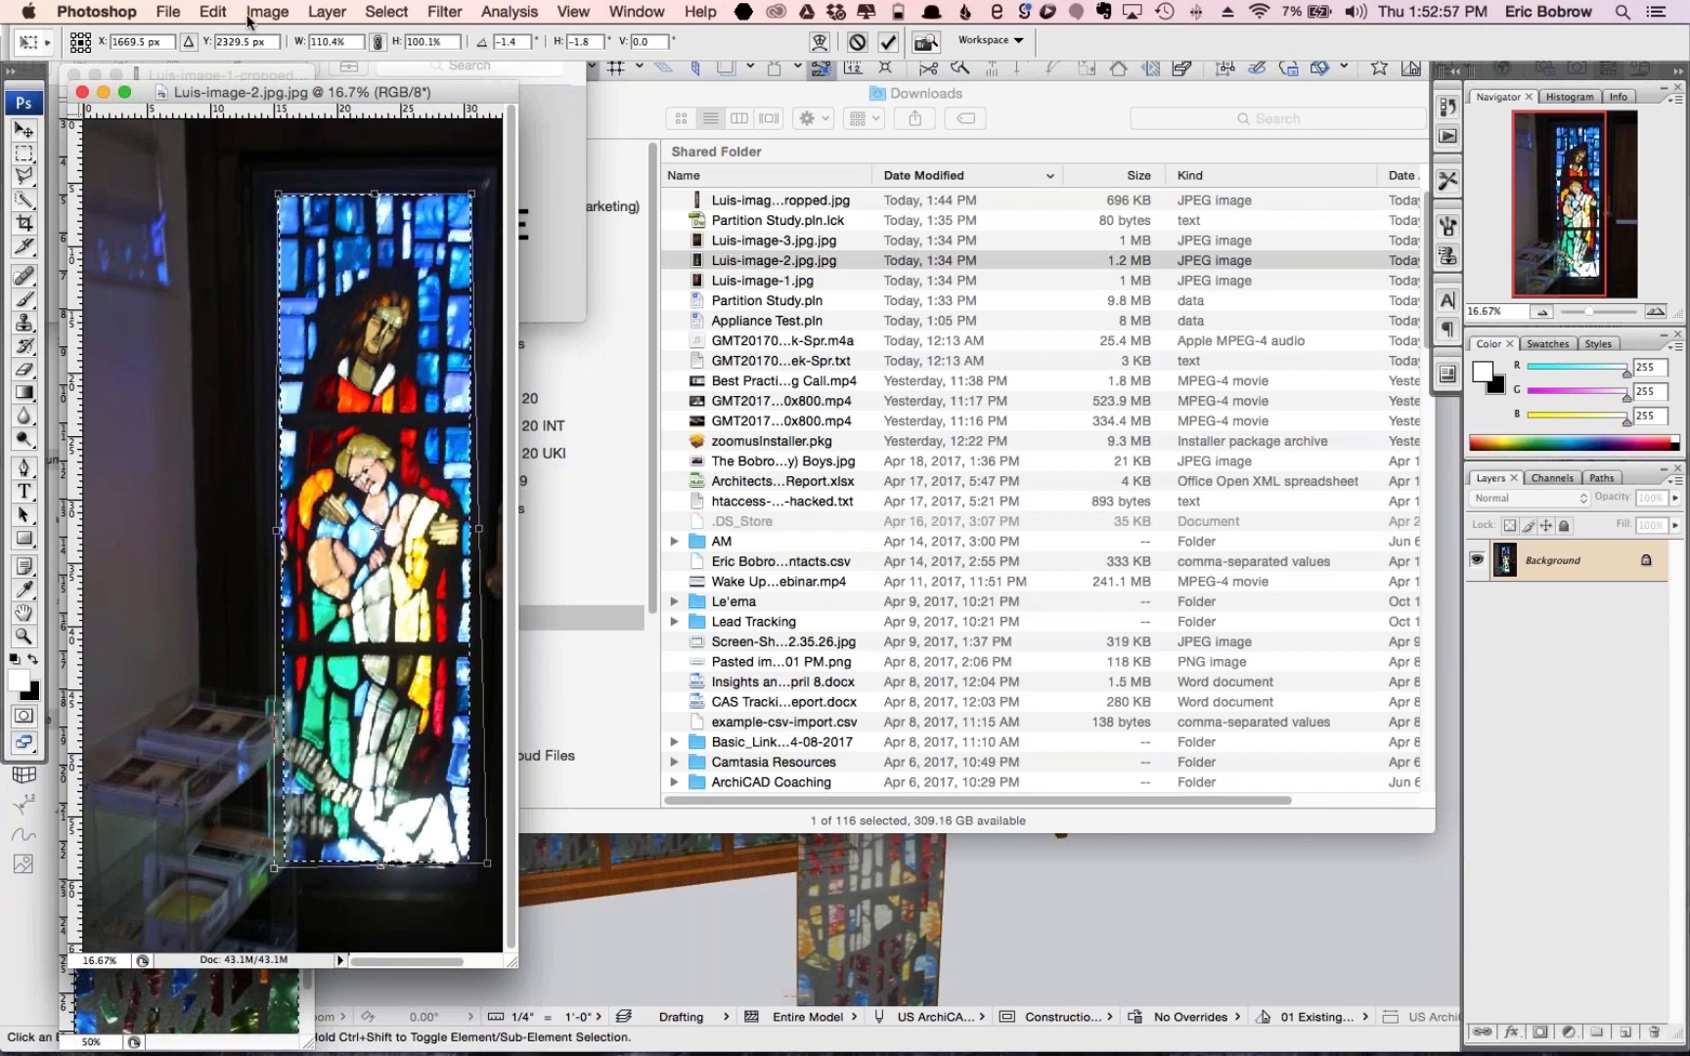
key(l)
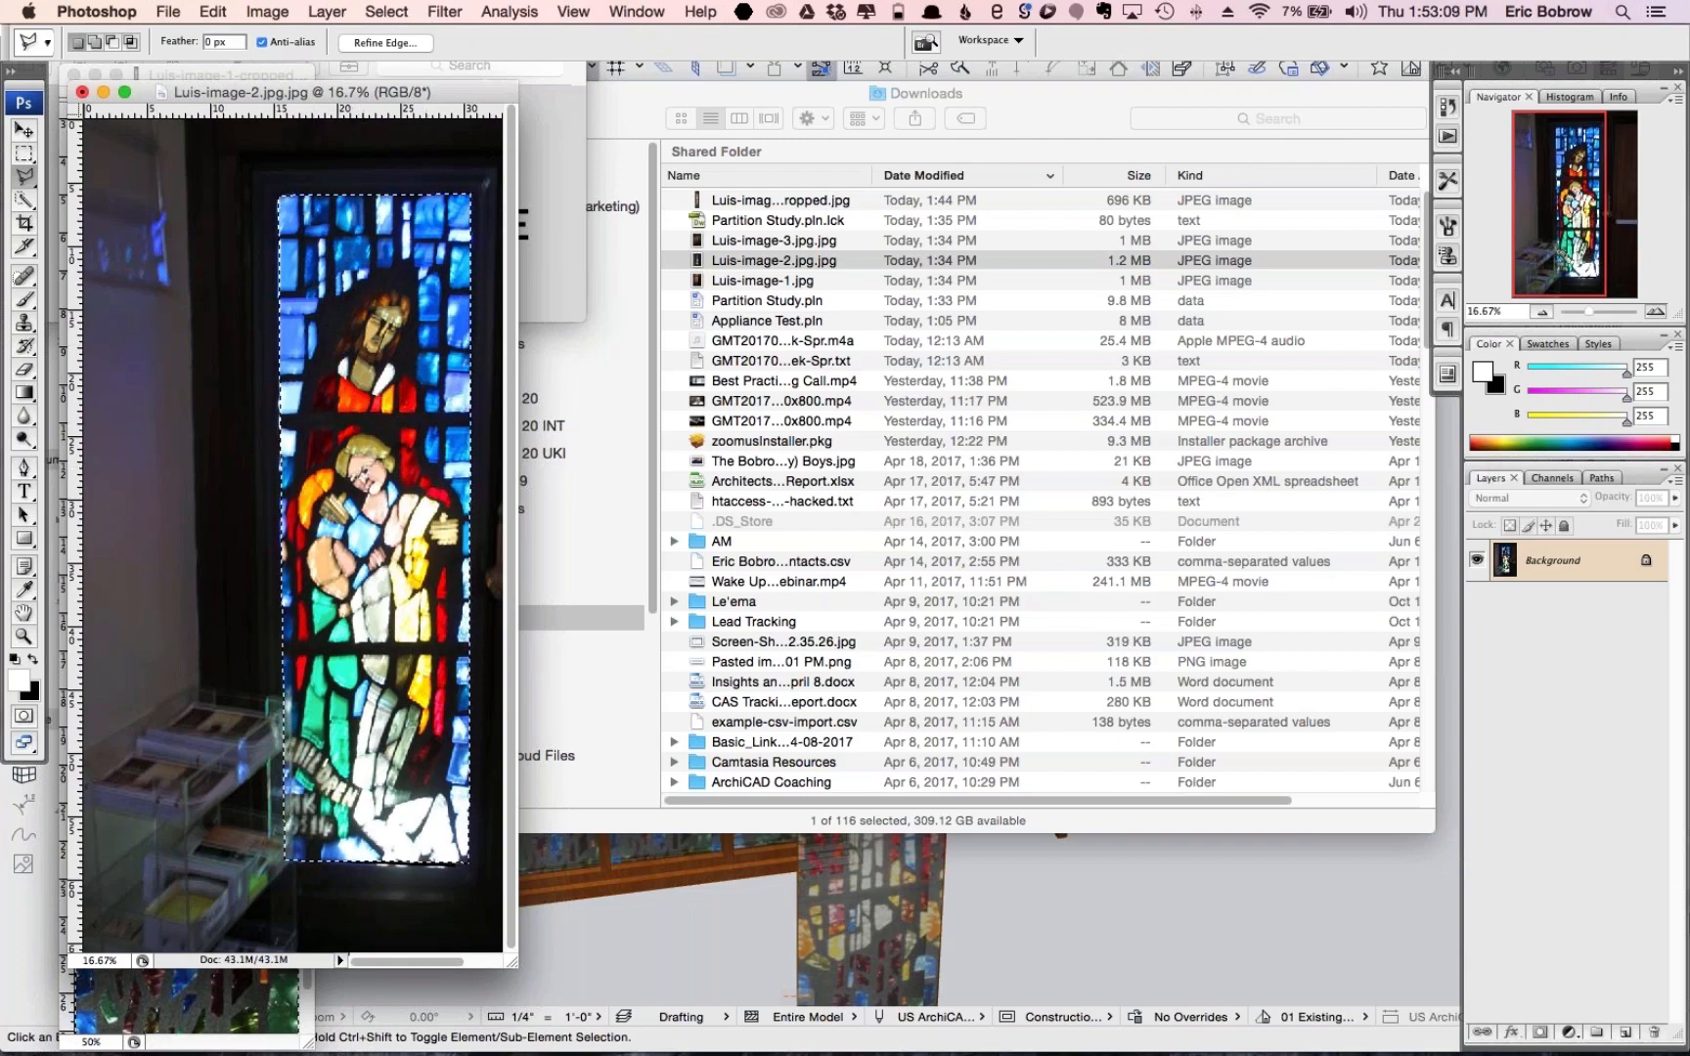
Replace the selection with a rectangular marquee around the straightened glass and crop the image to it
key(m)
click(266, 175)
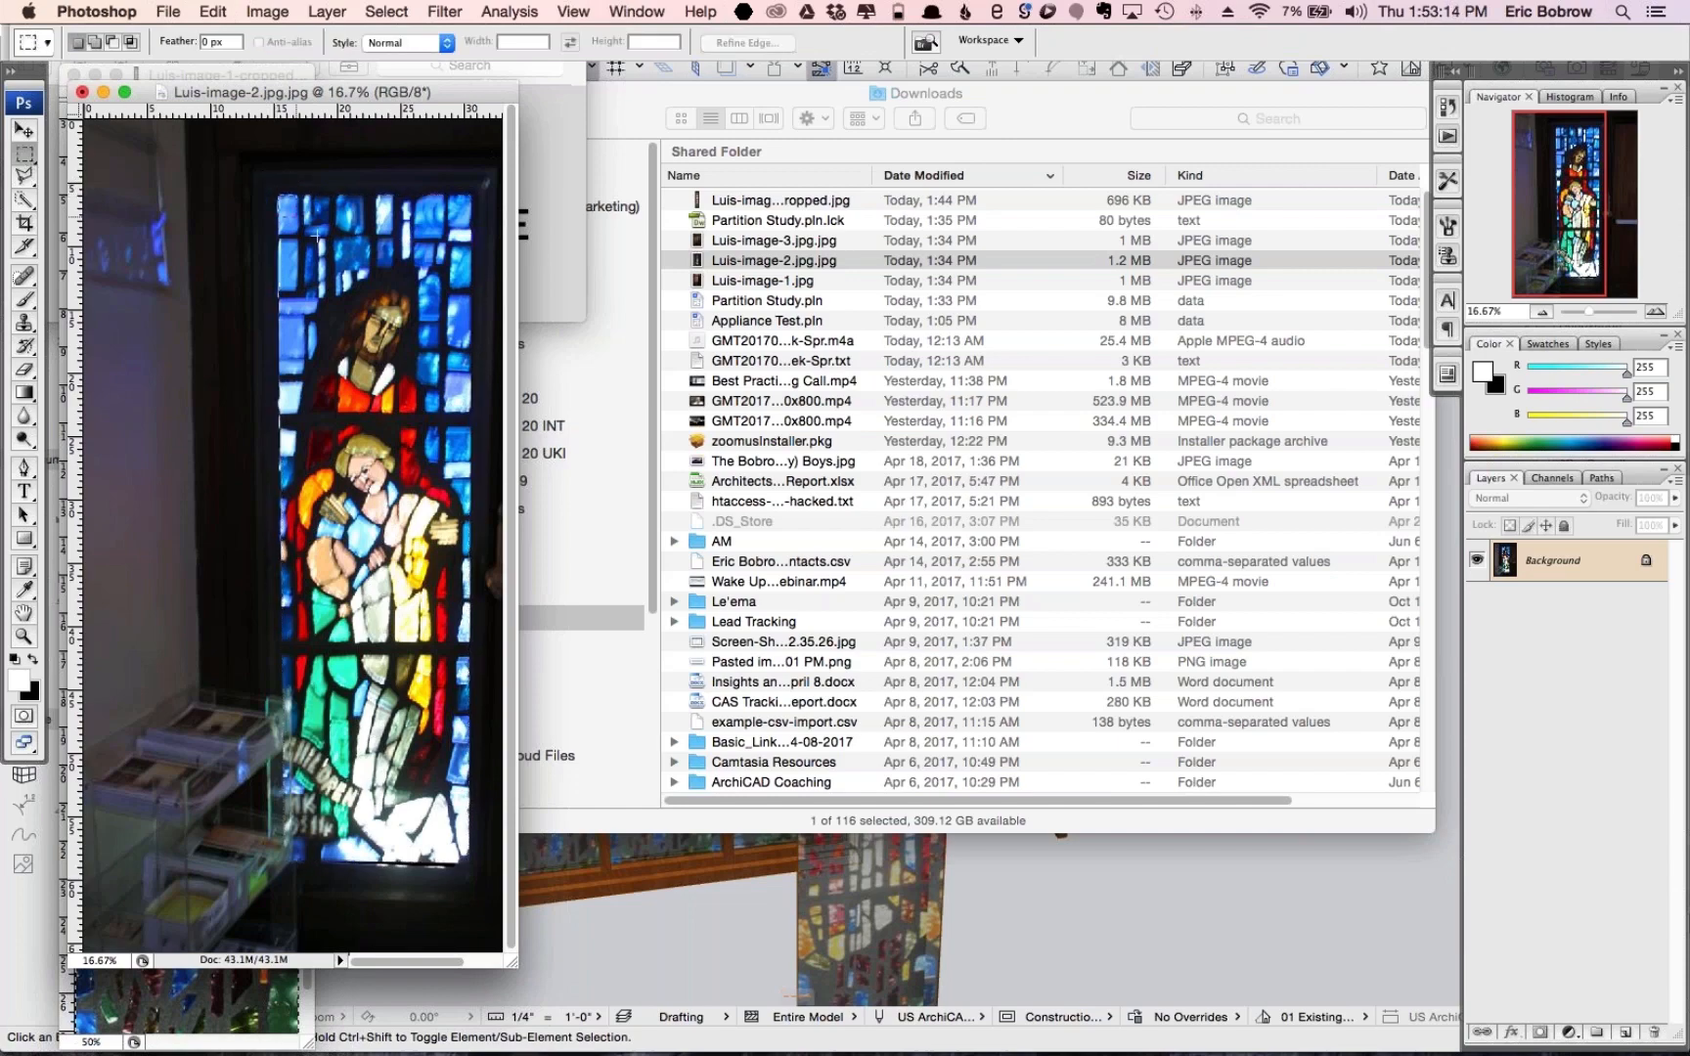
drag(467, 888, 470, 861)
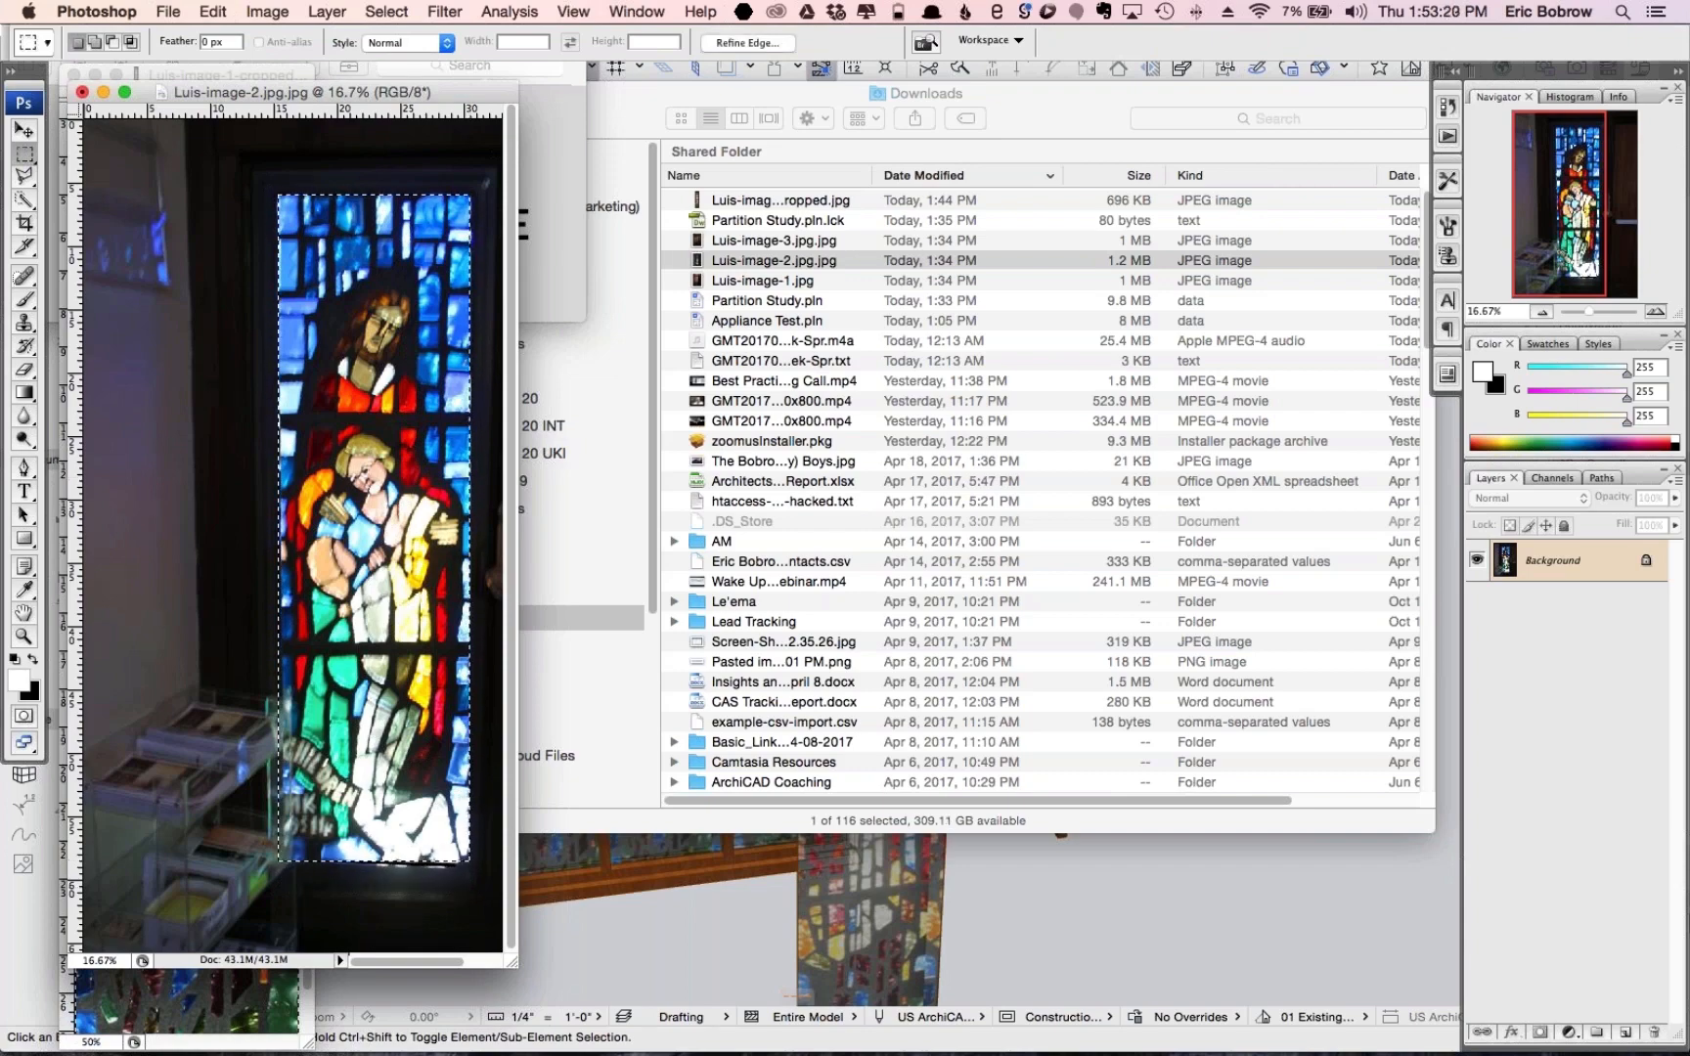
click(266, 11)
click(297, 254)
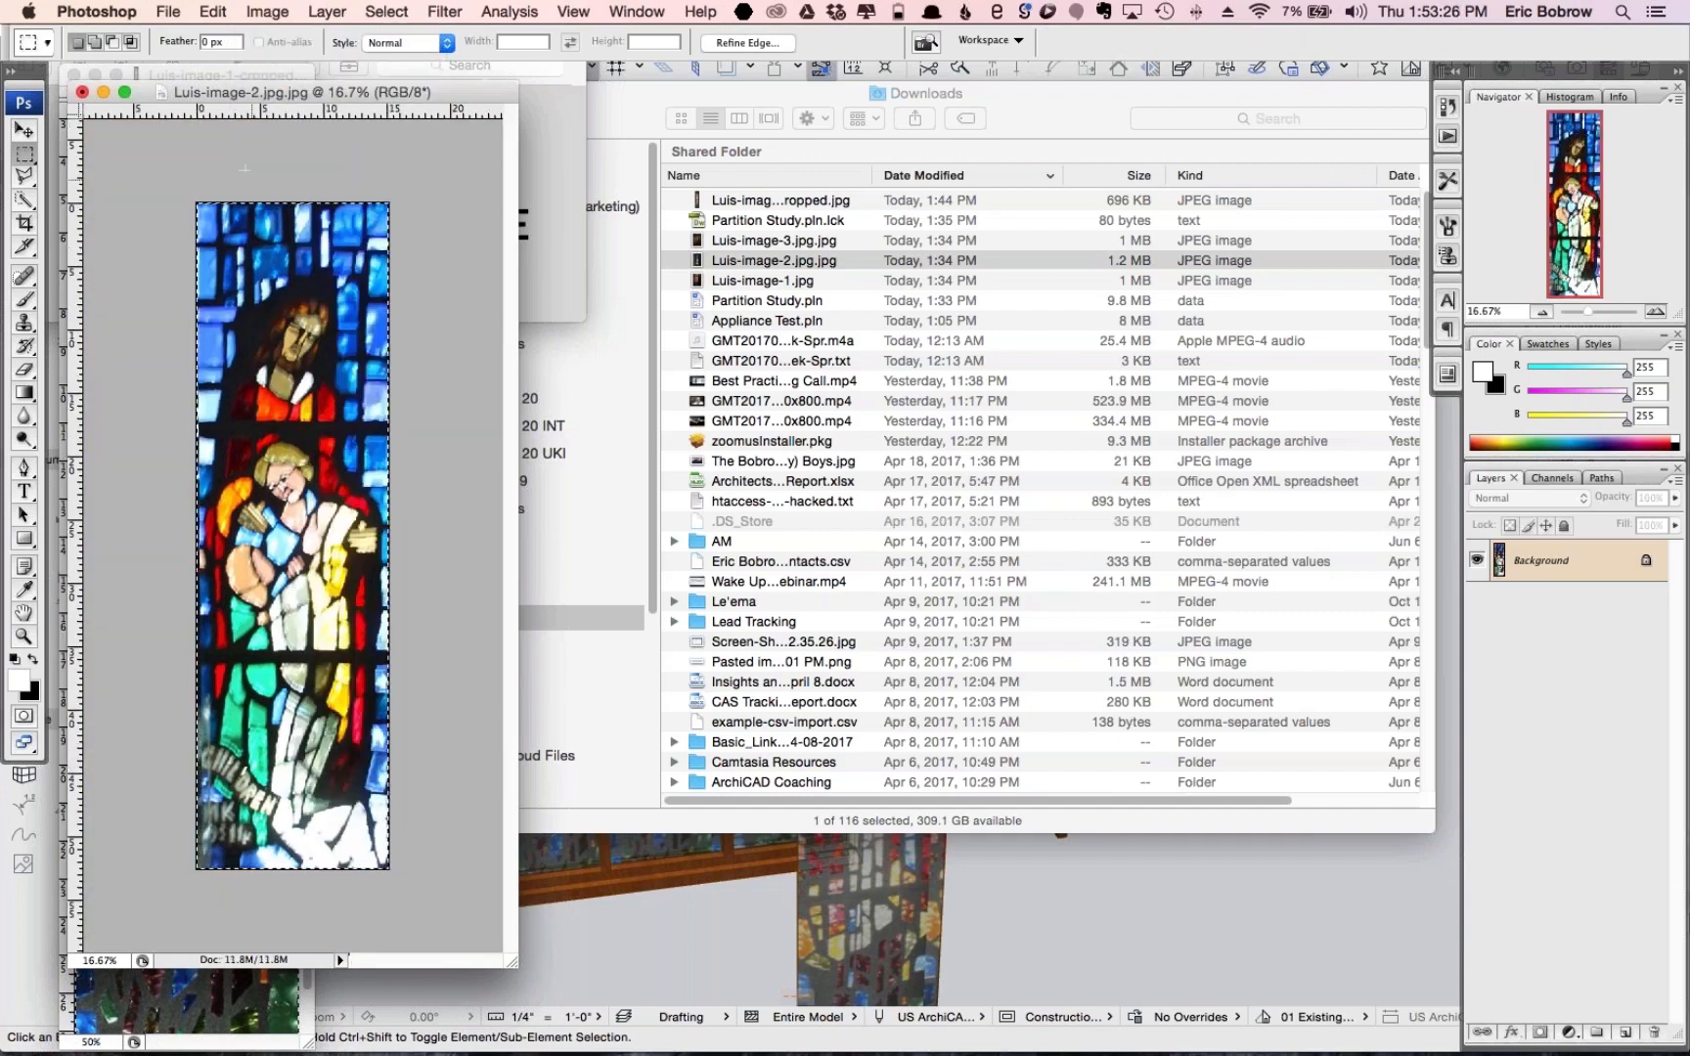
Save the cropped glass image as a JPEG named Luis-image-2-cropped.jpg in Downloads, at quality 12
click(168, 10)
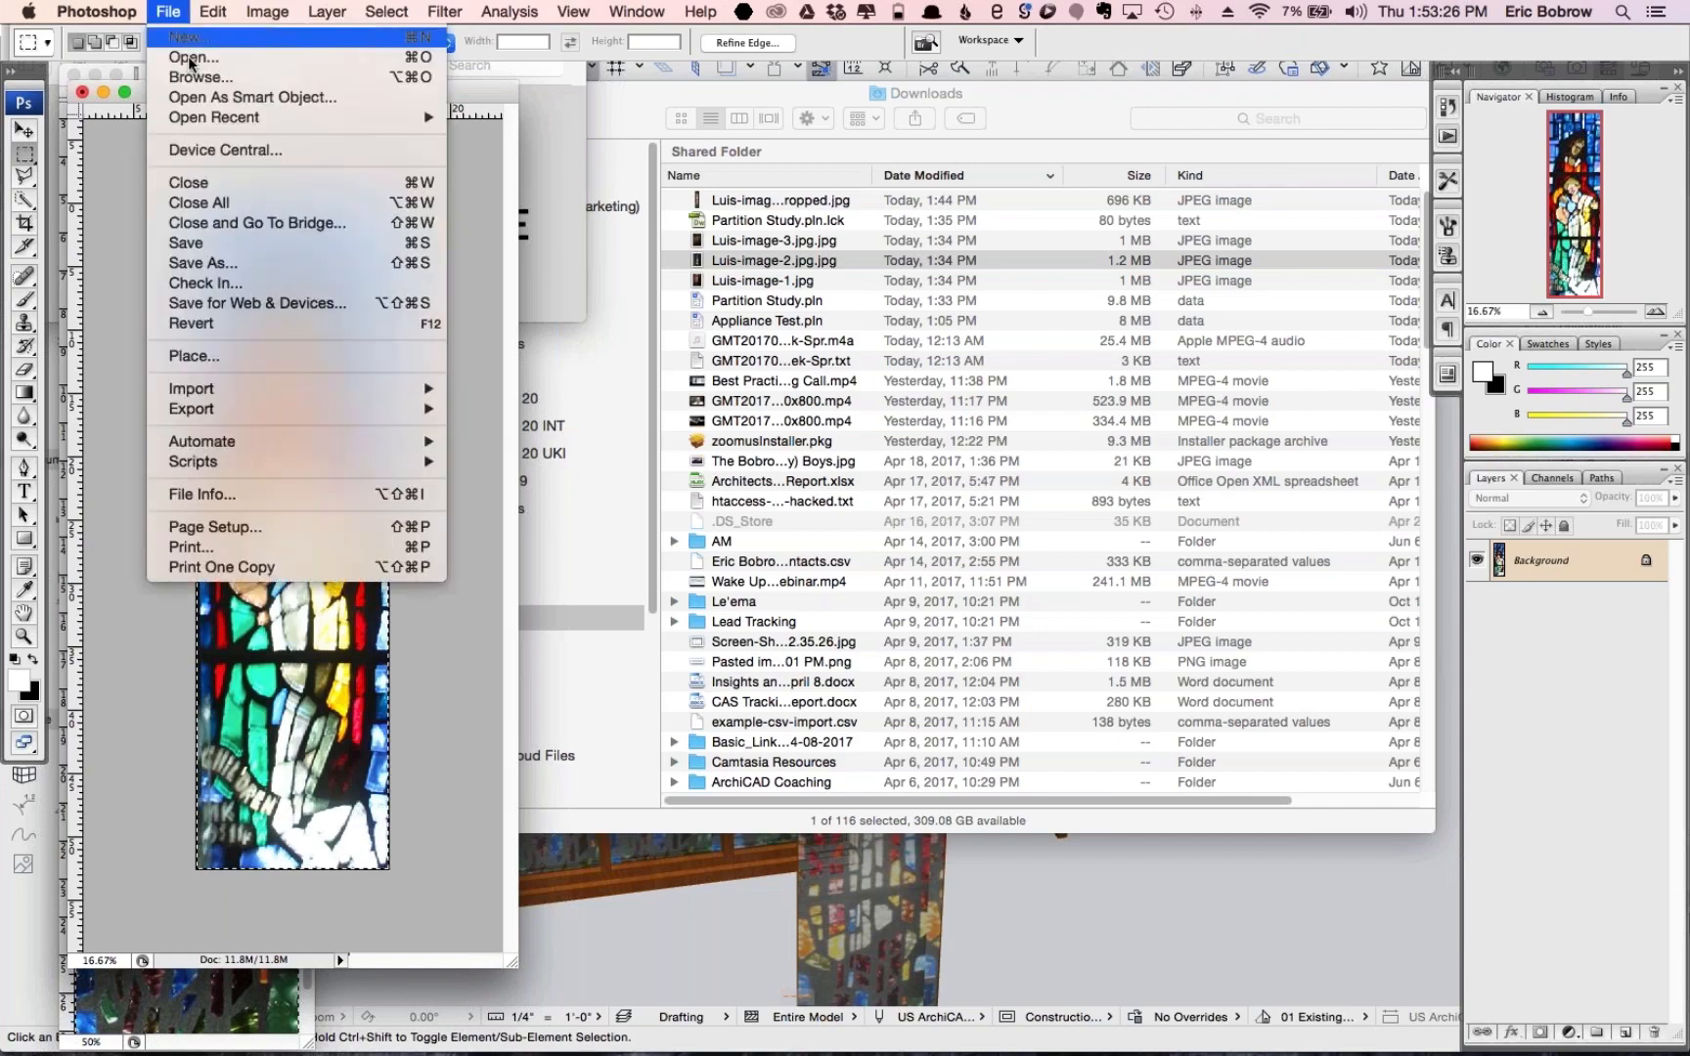
click(221, 262)
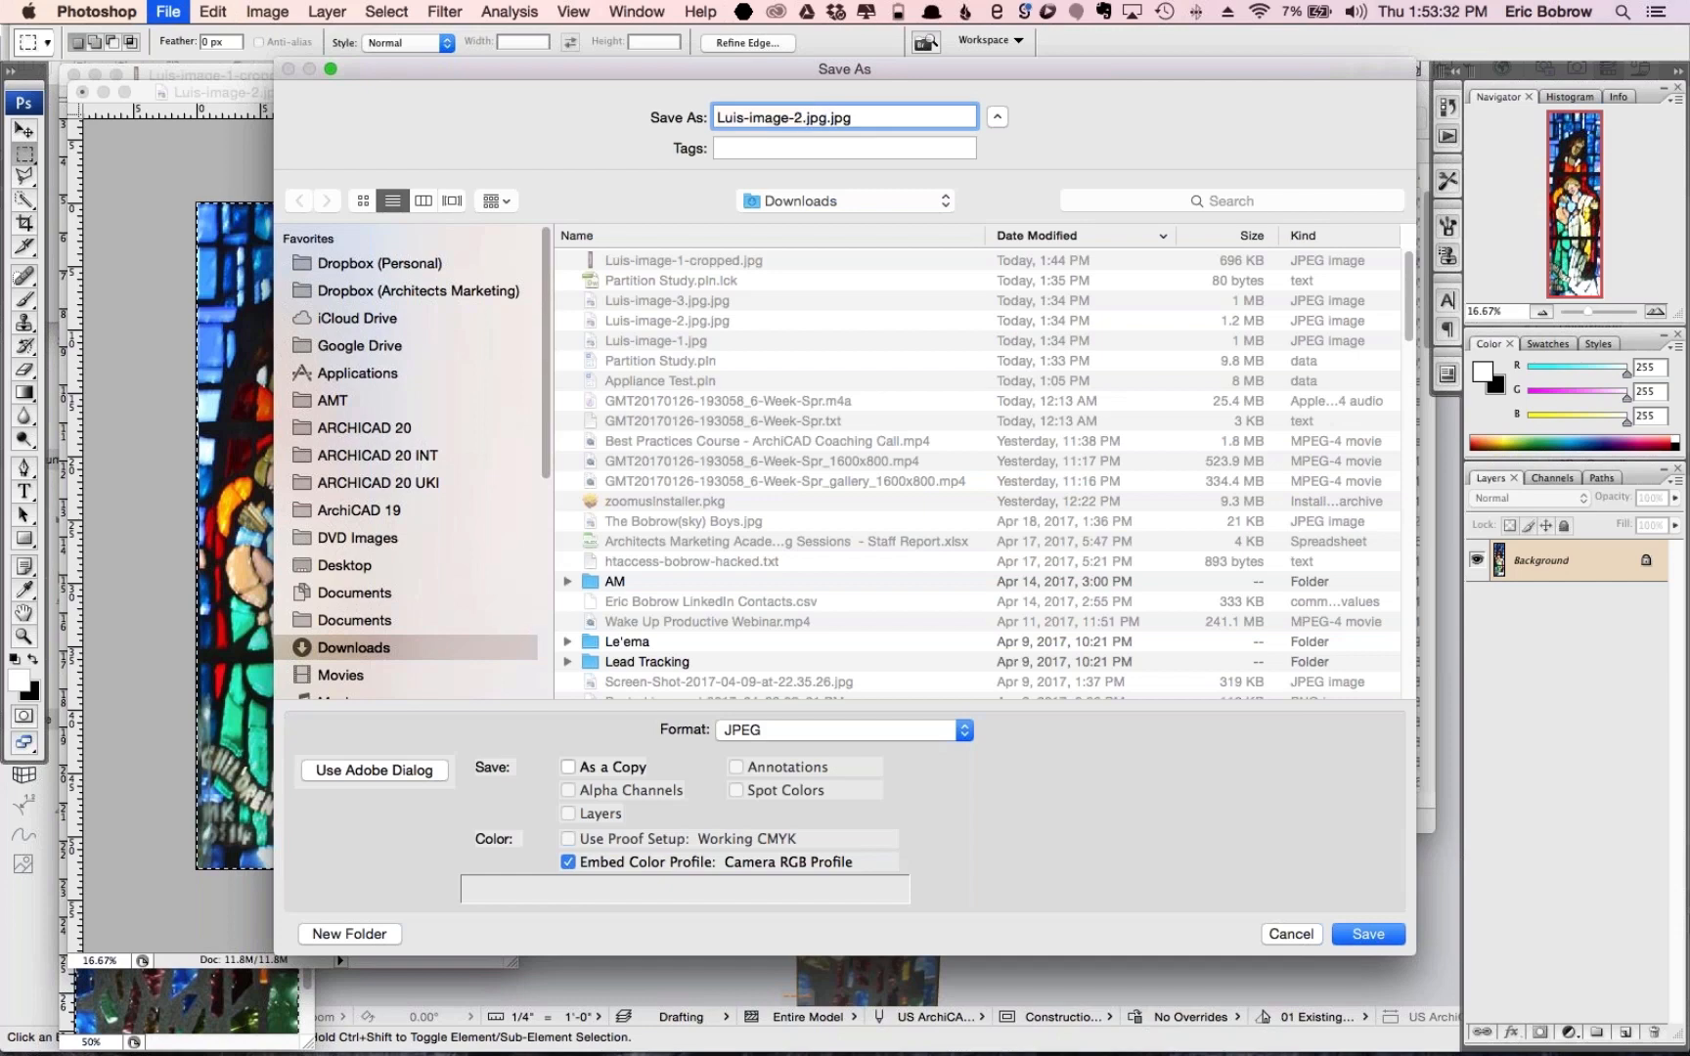
double_click(814, 117)
key(BackSpace)
key(BackSpace)
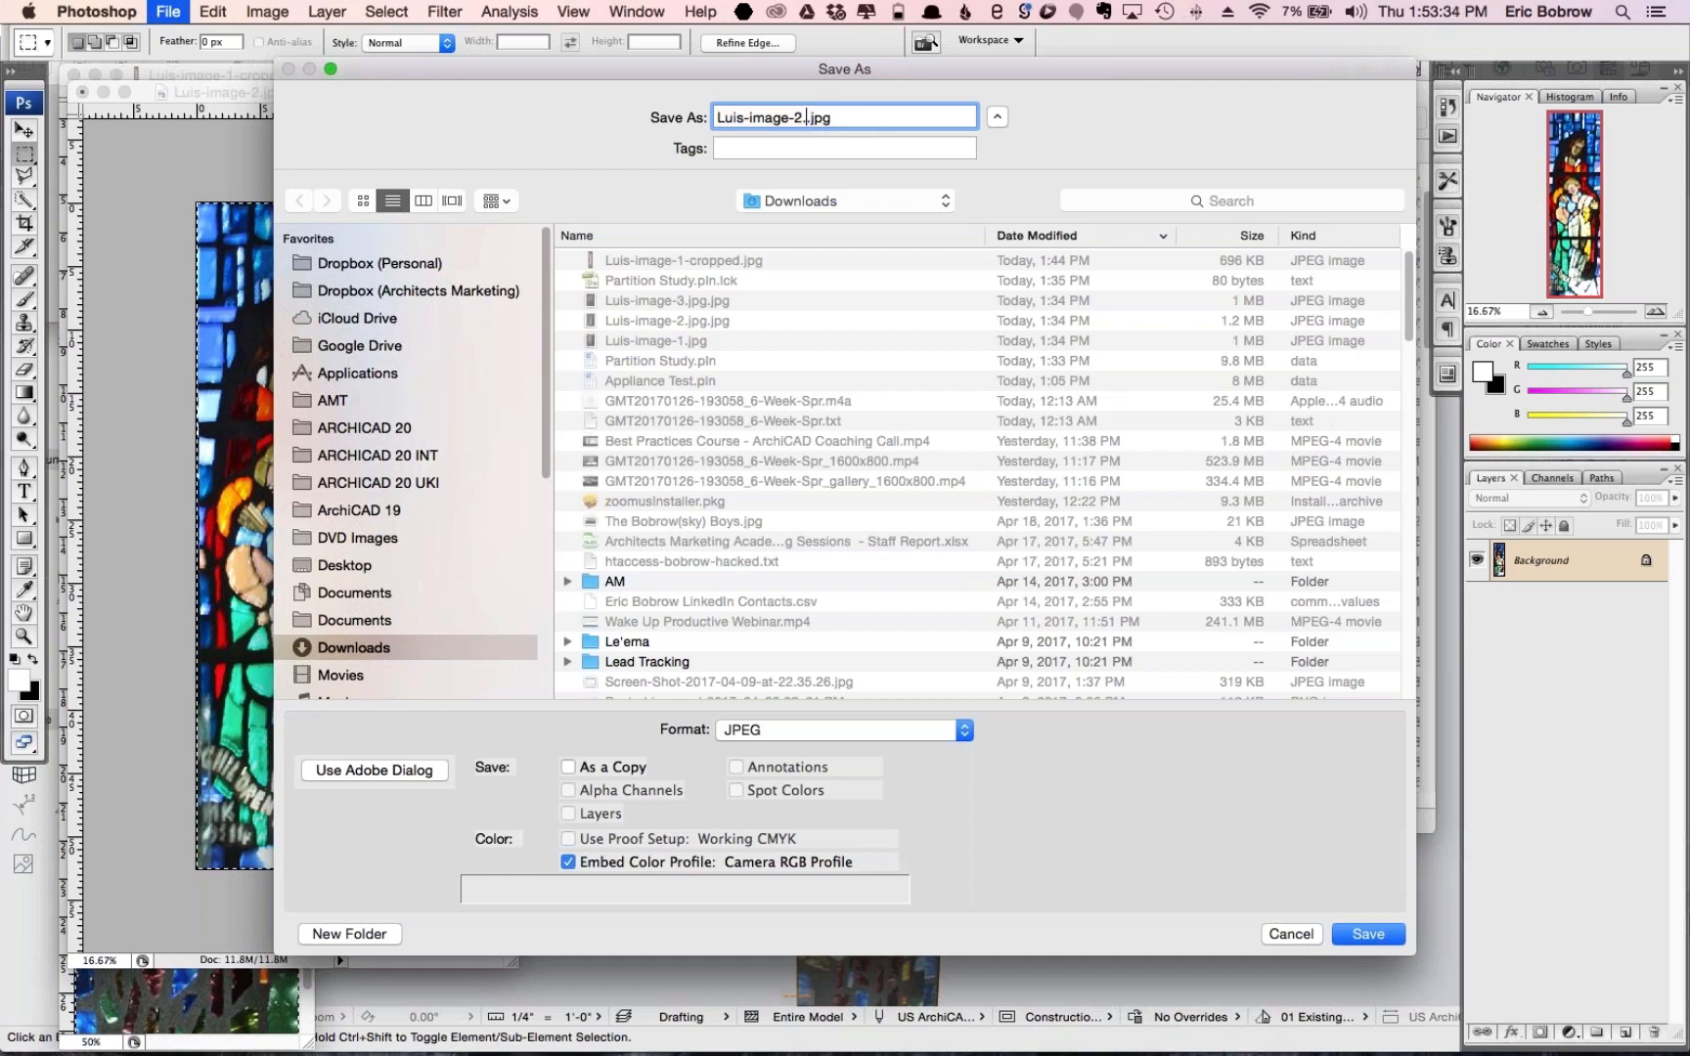
text(-cropped)
click(1370, 935)
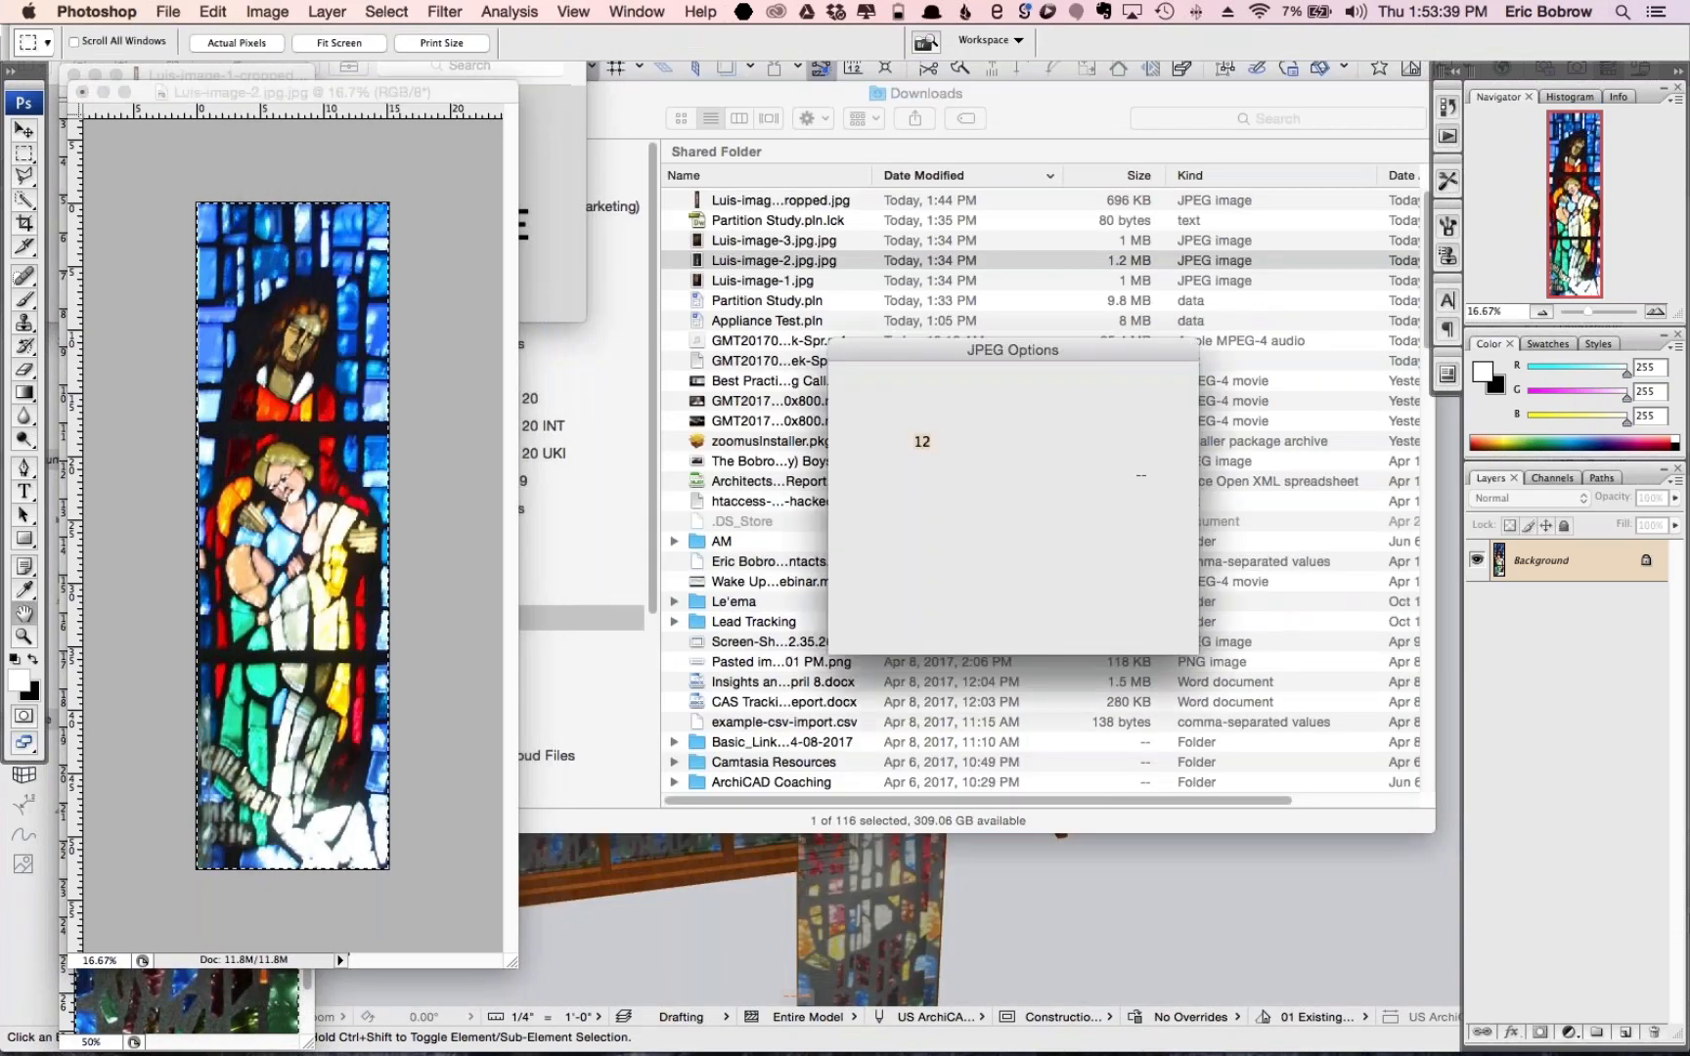
click(1111, 384)
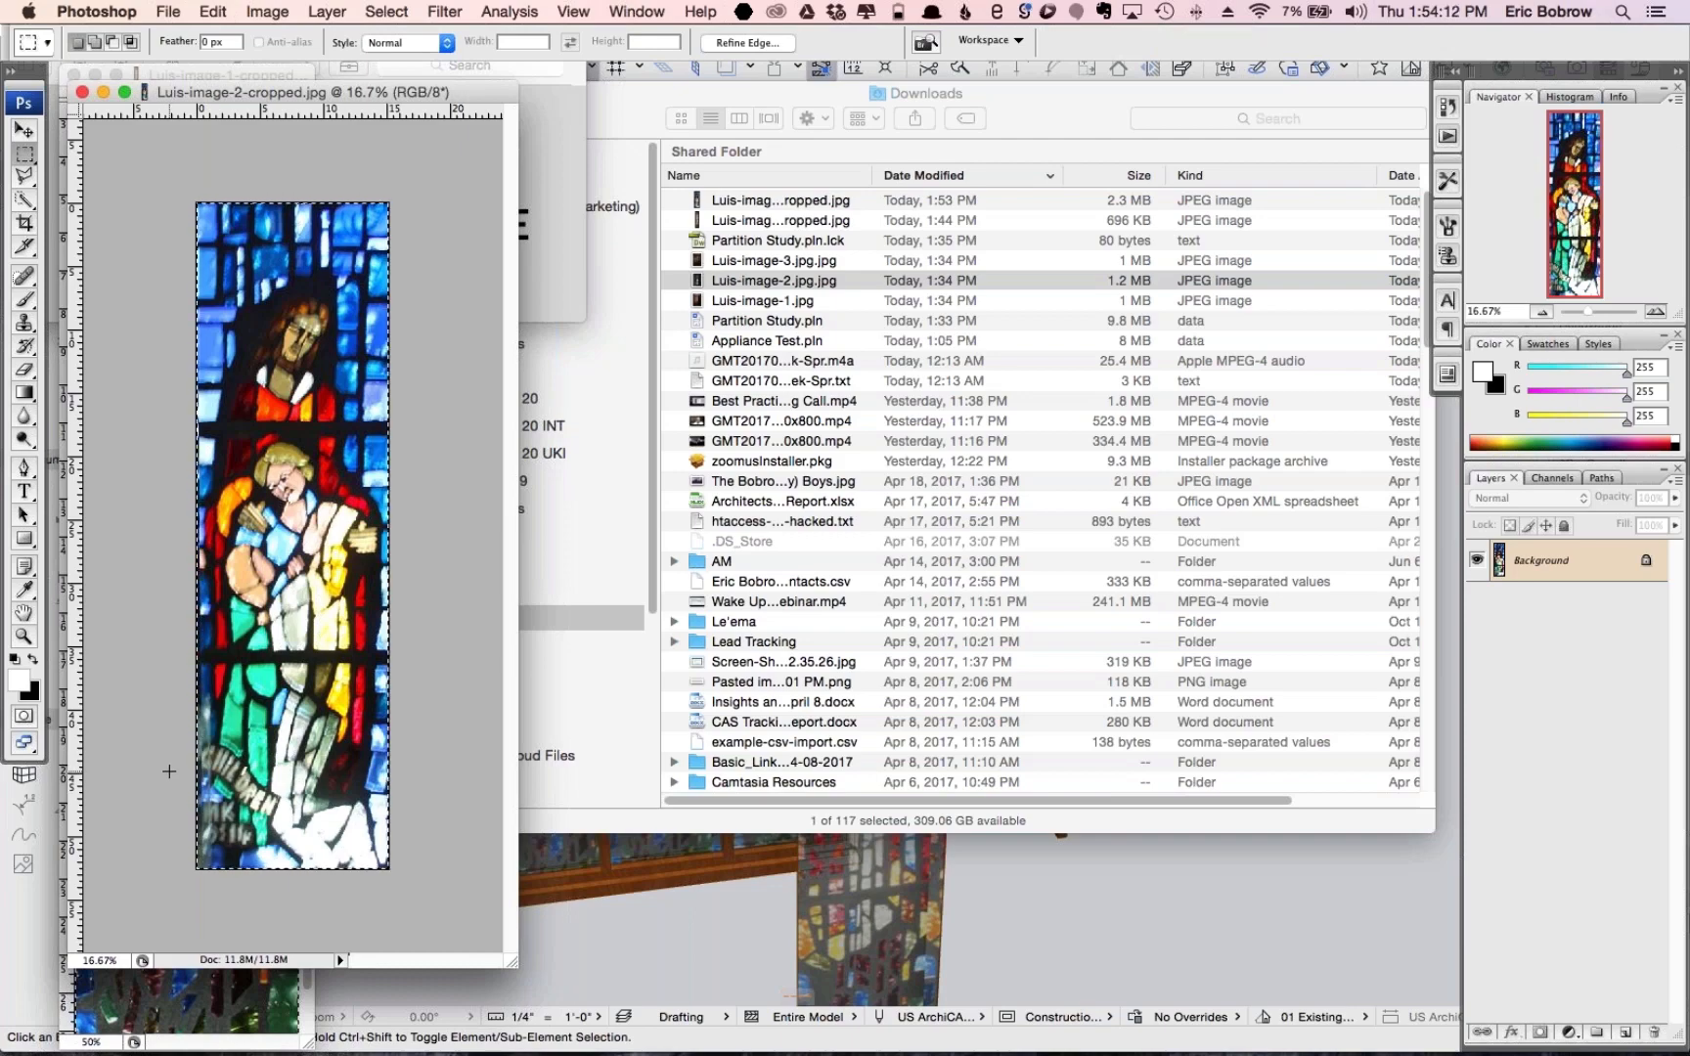
Switch to ARCHICAD and create a surface named "* Stained Glass 2" as a duplicate of "* Stained Glass 1"
click(1060, 938)
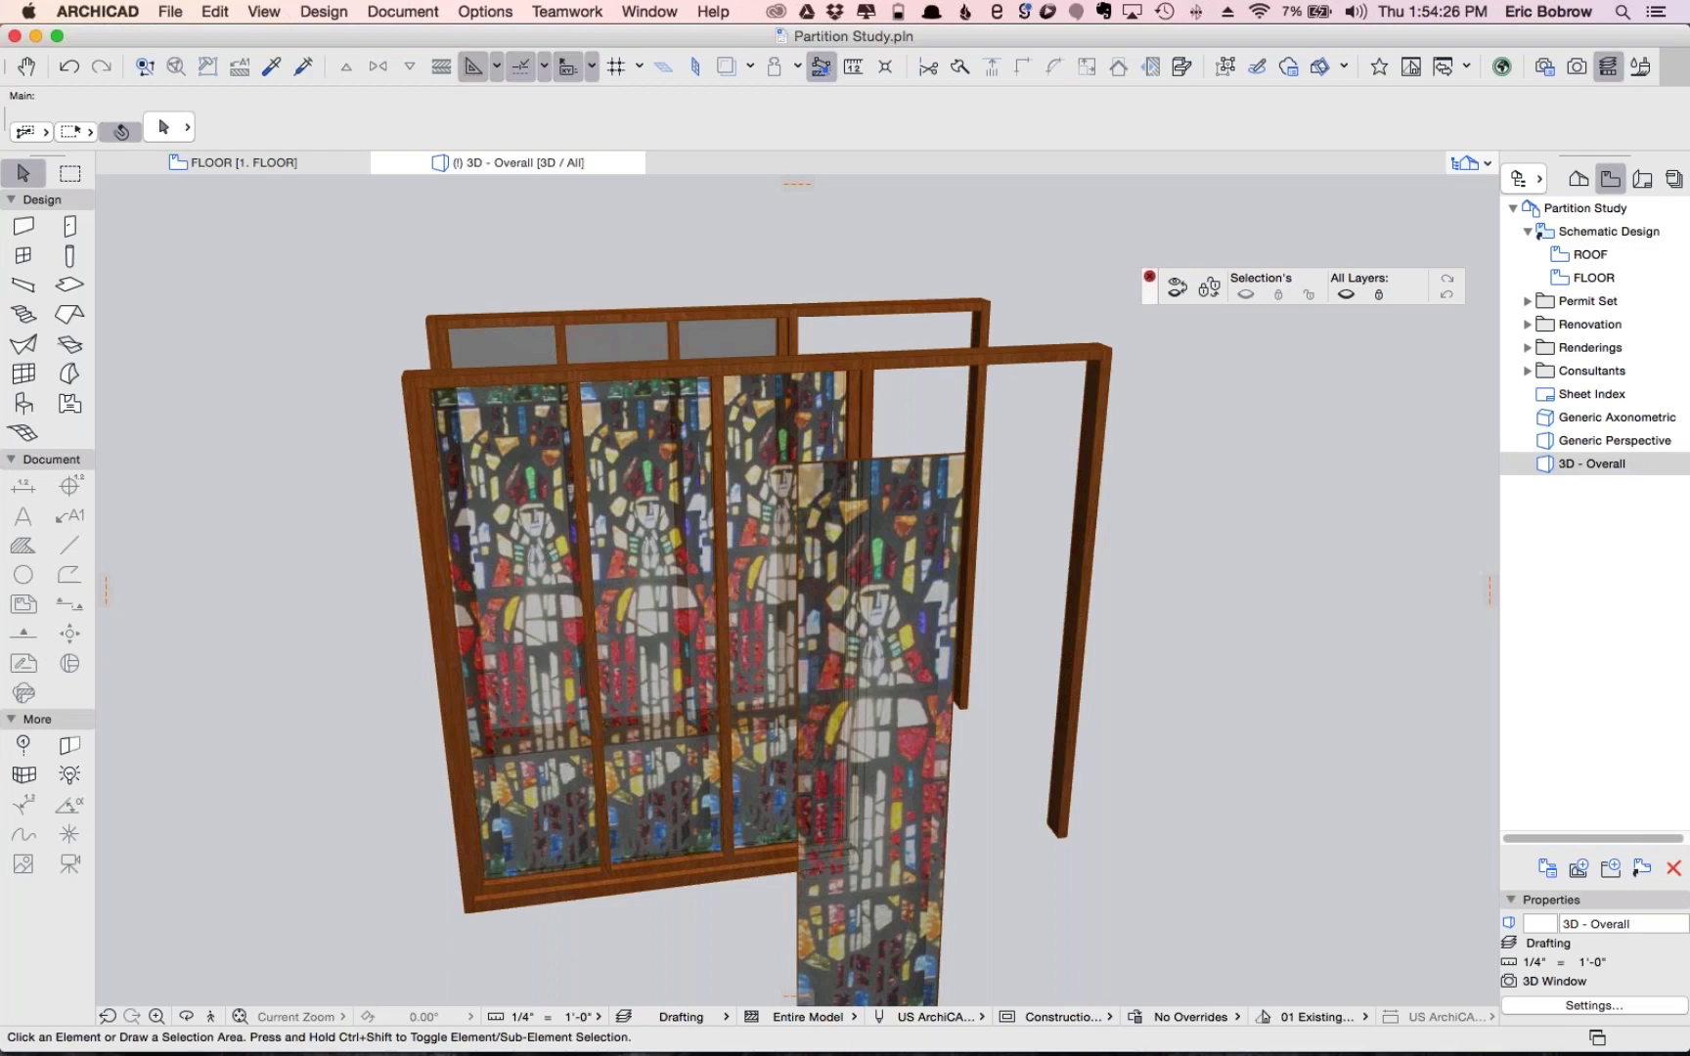
click(485, 11)
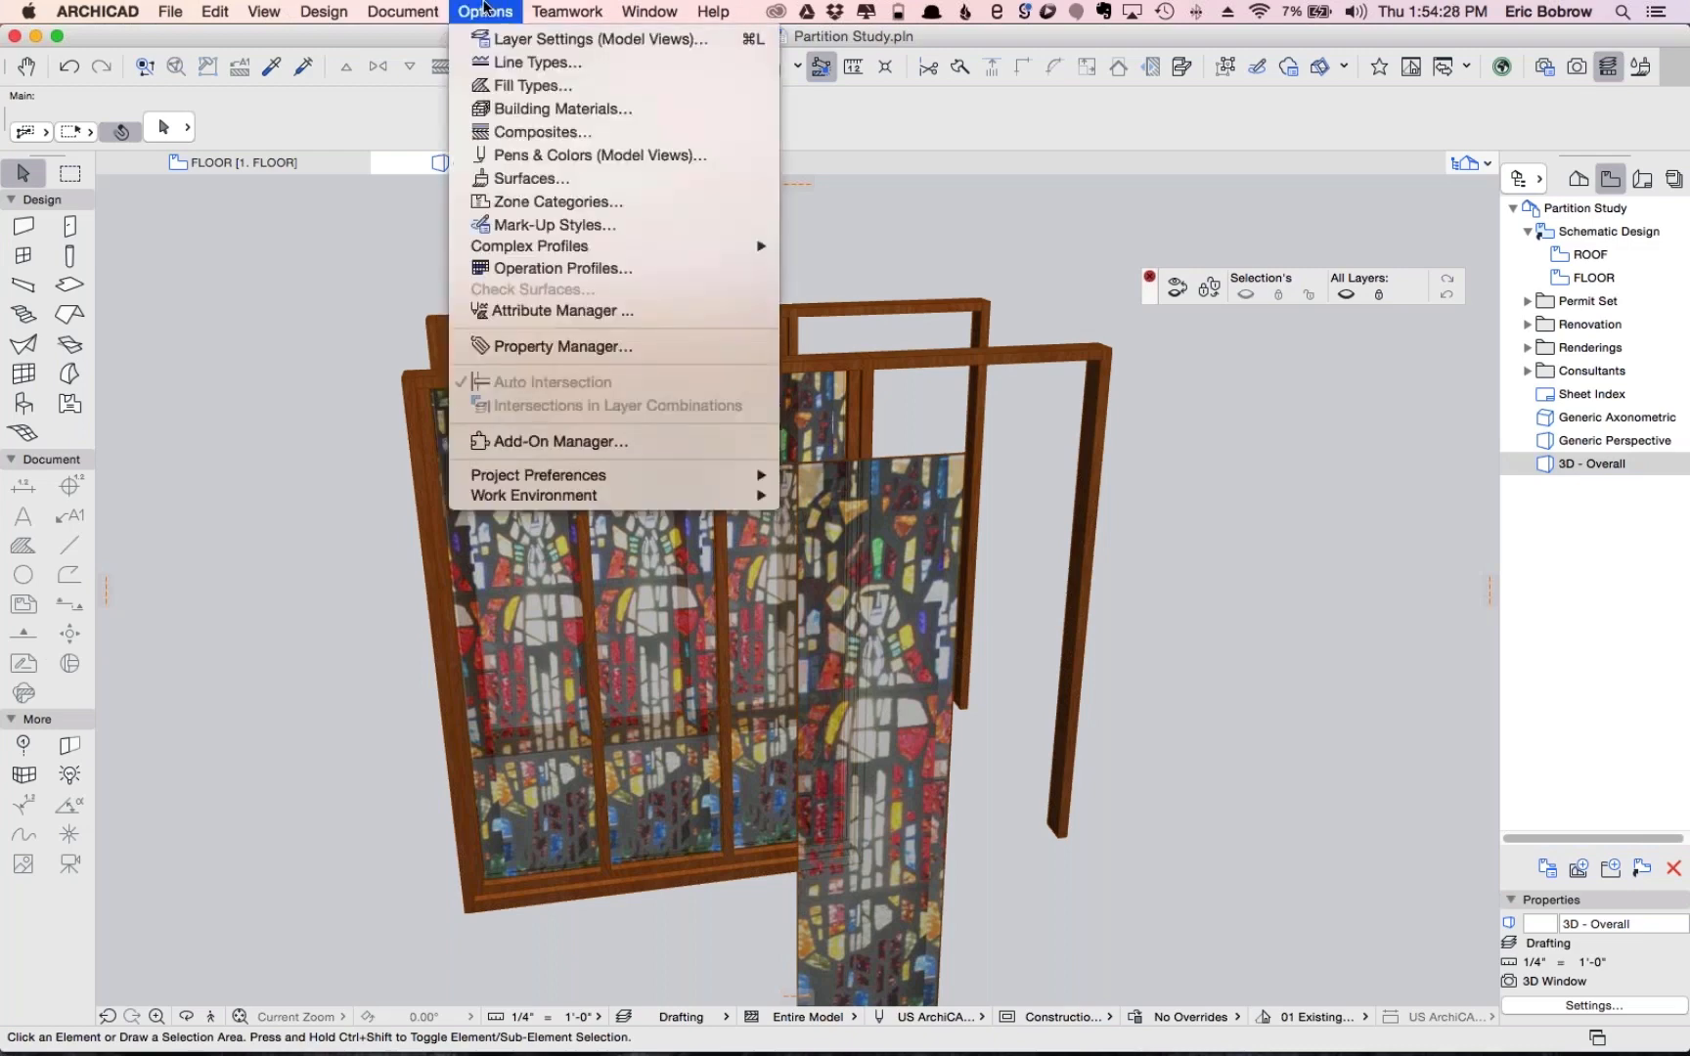
click(524, 179)
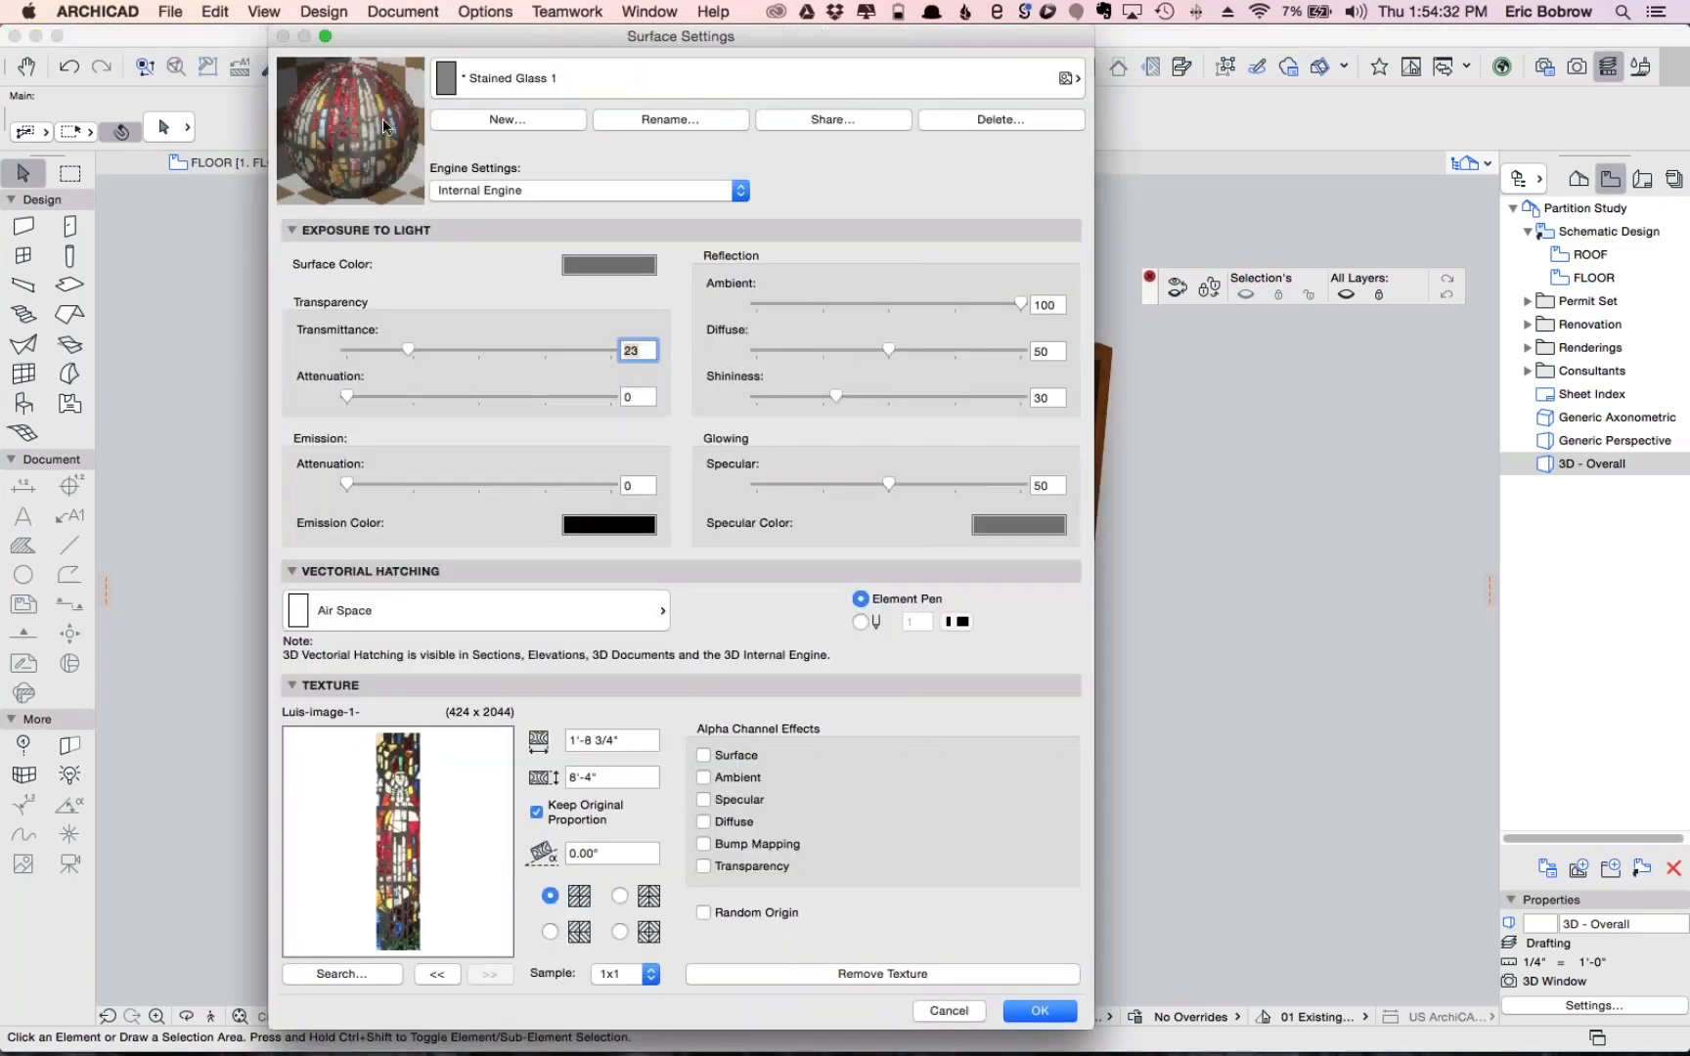
click(501, 120)
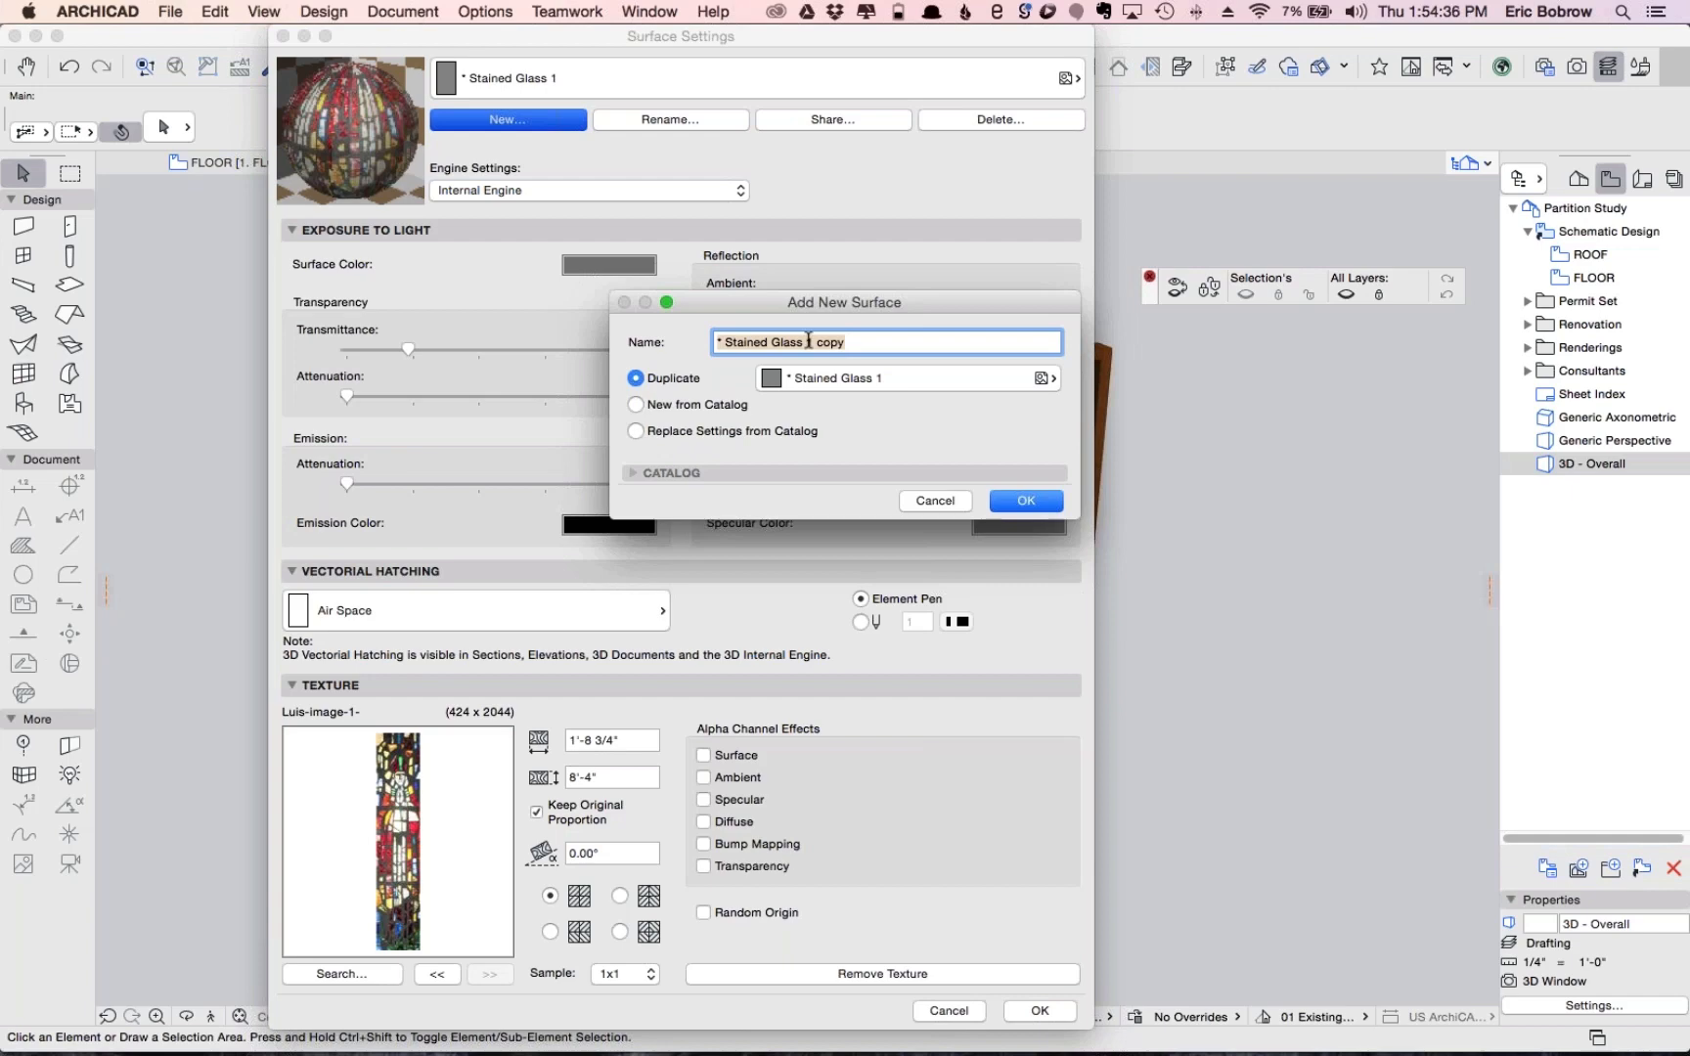
drag(809, 341, 910, 353)
text(2)
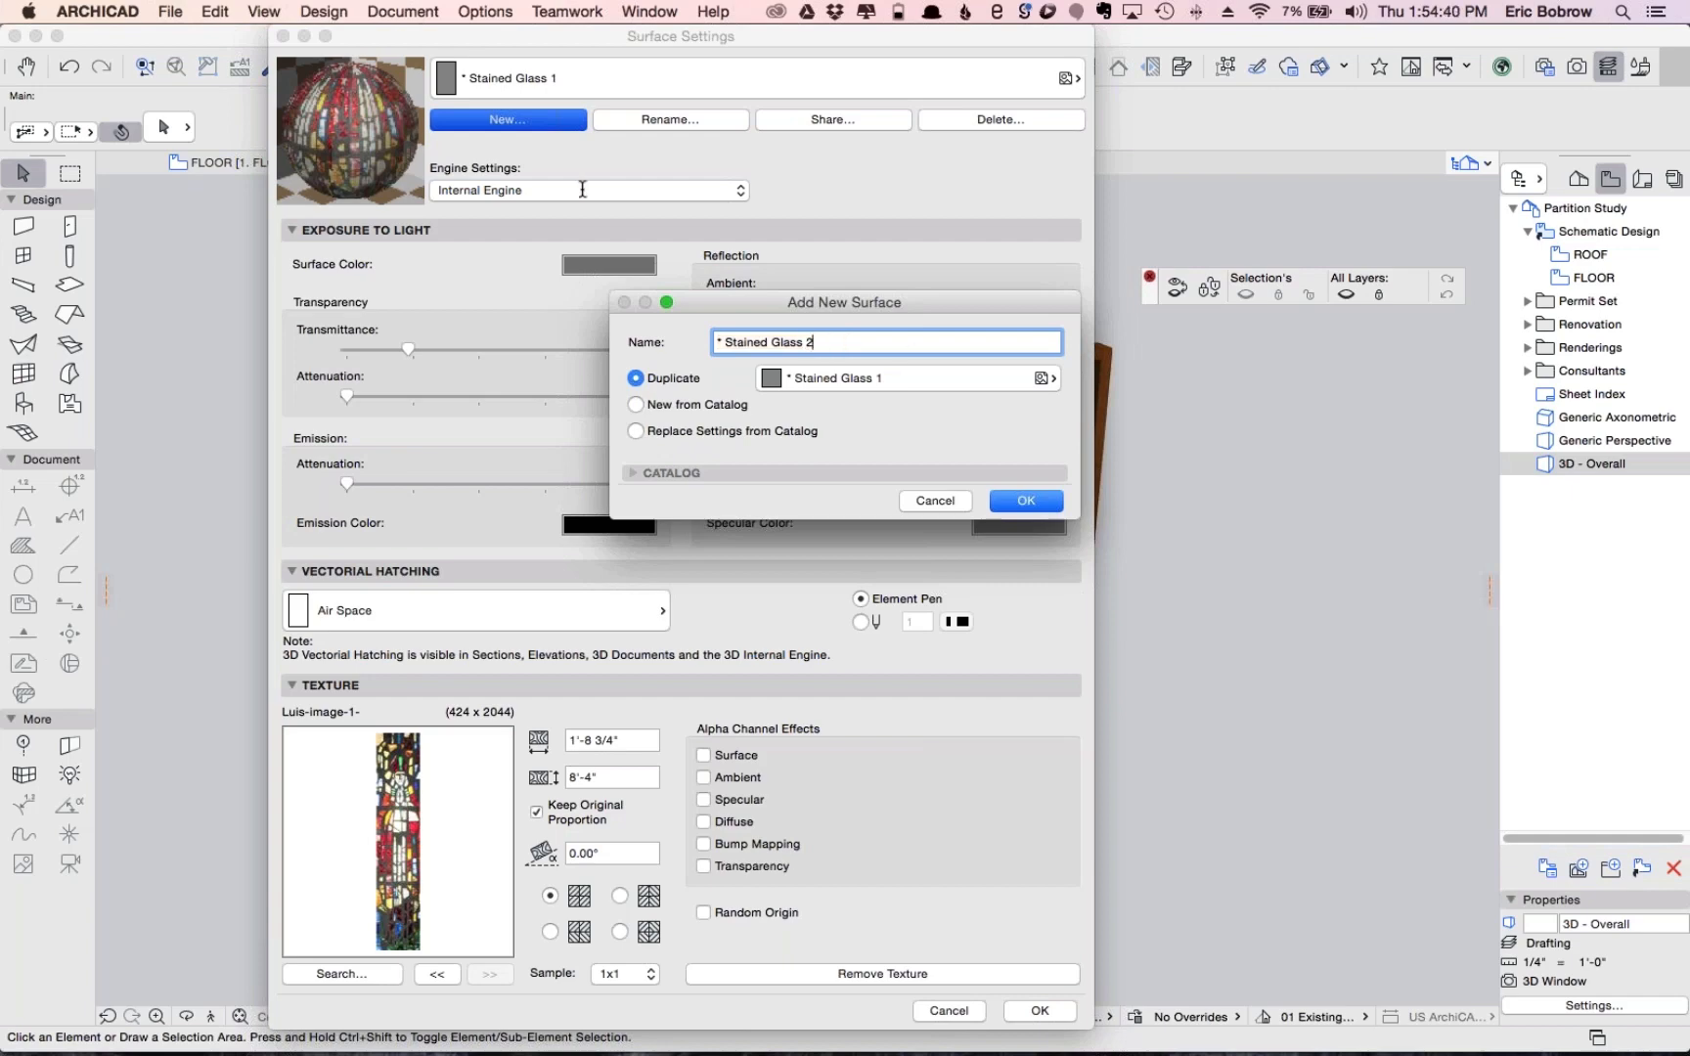
click(1015, 506)
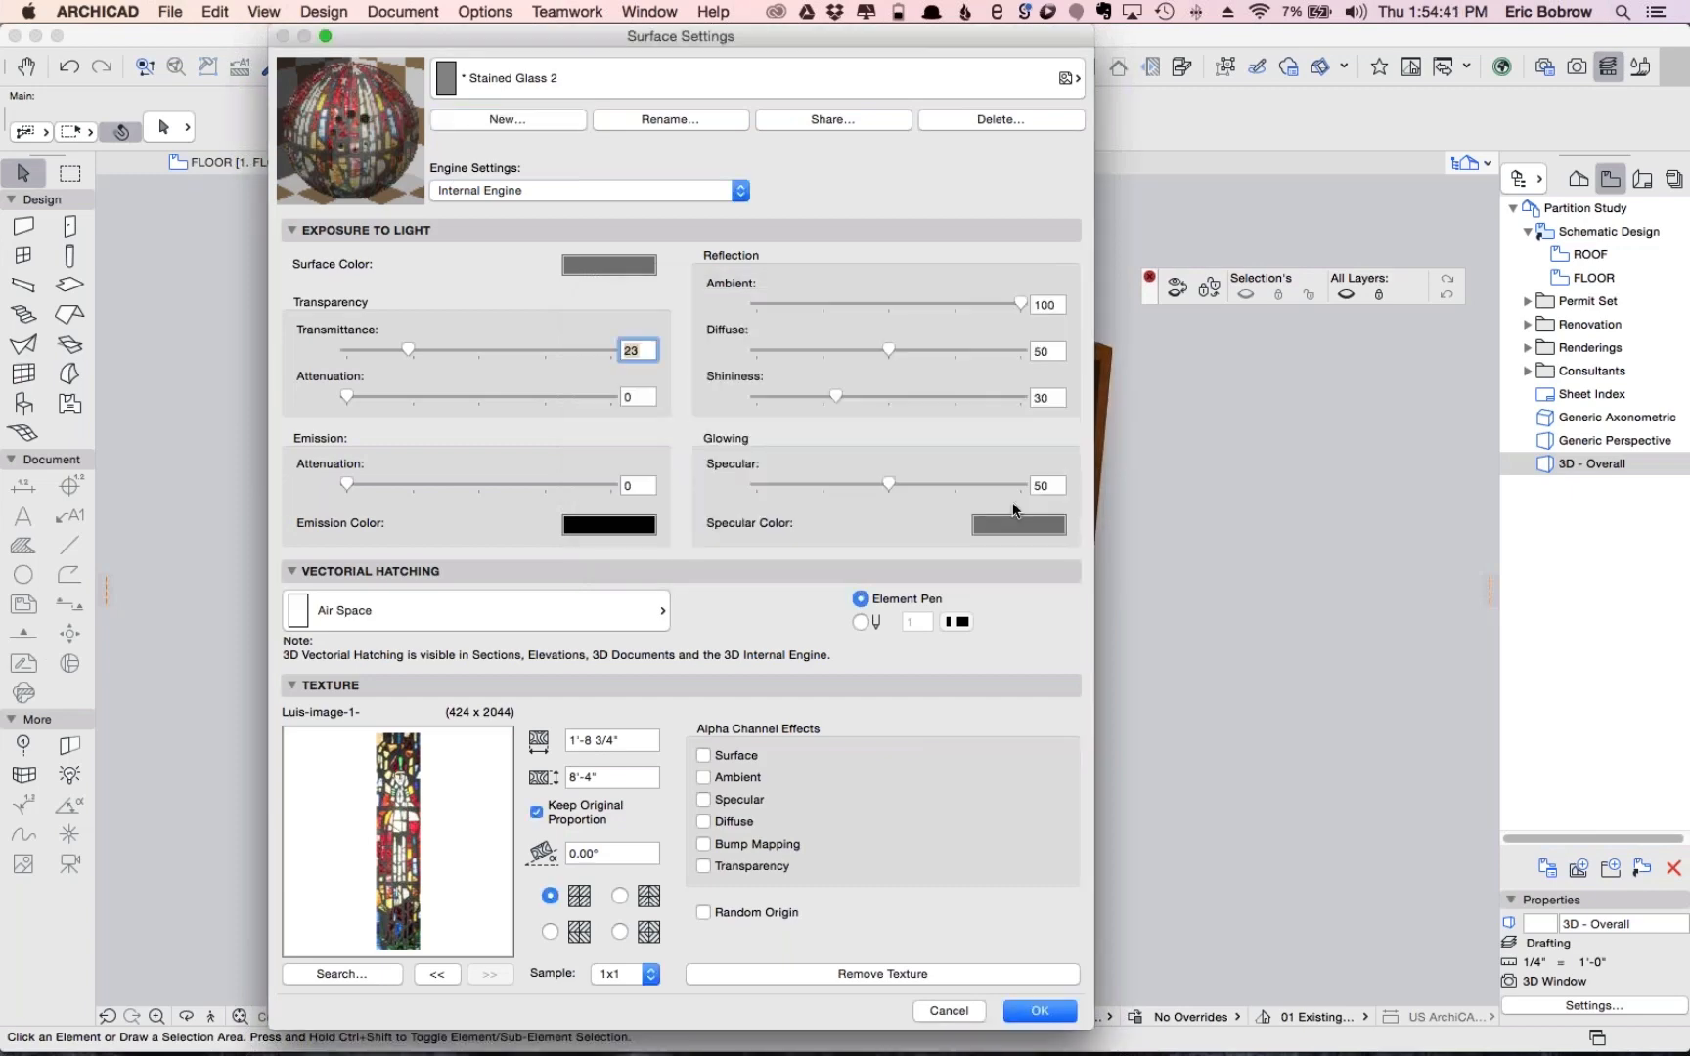
Load Luis-image-2-cropped.jpg from Downloads as the new surface's texture
click(369, 976)
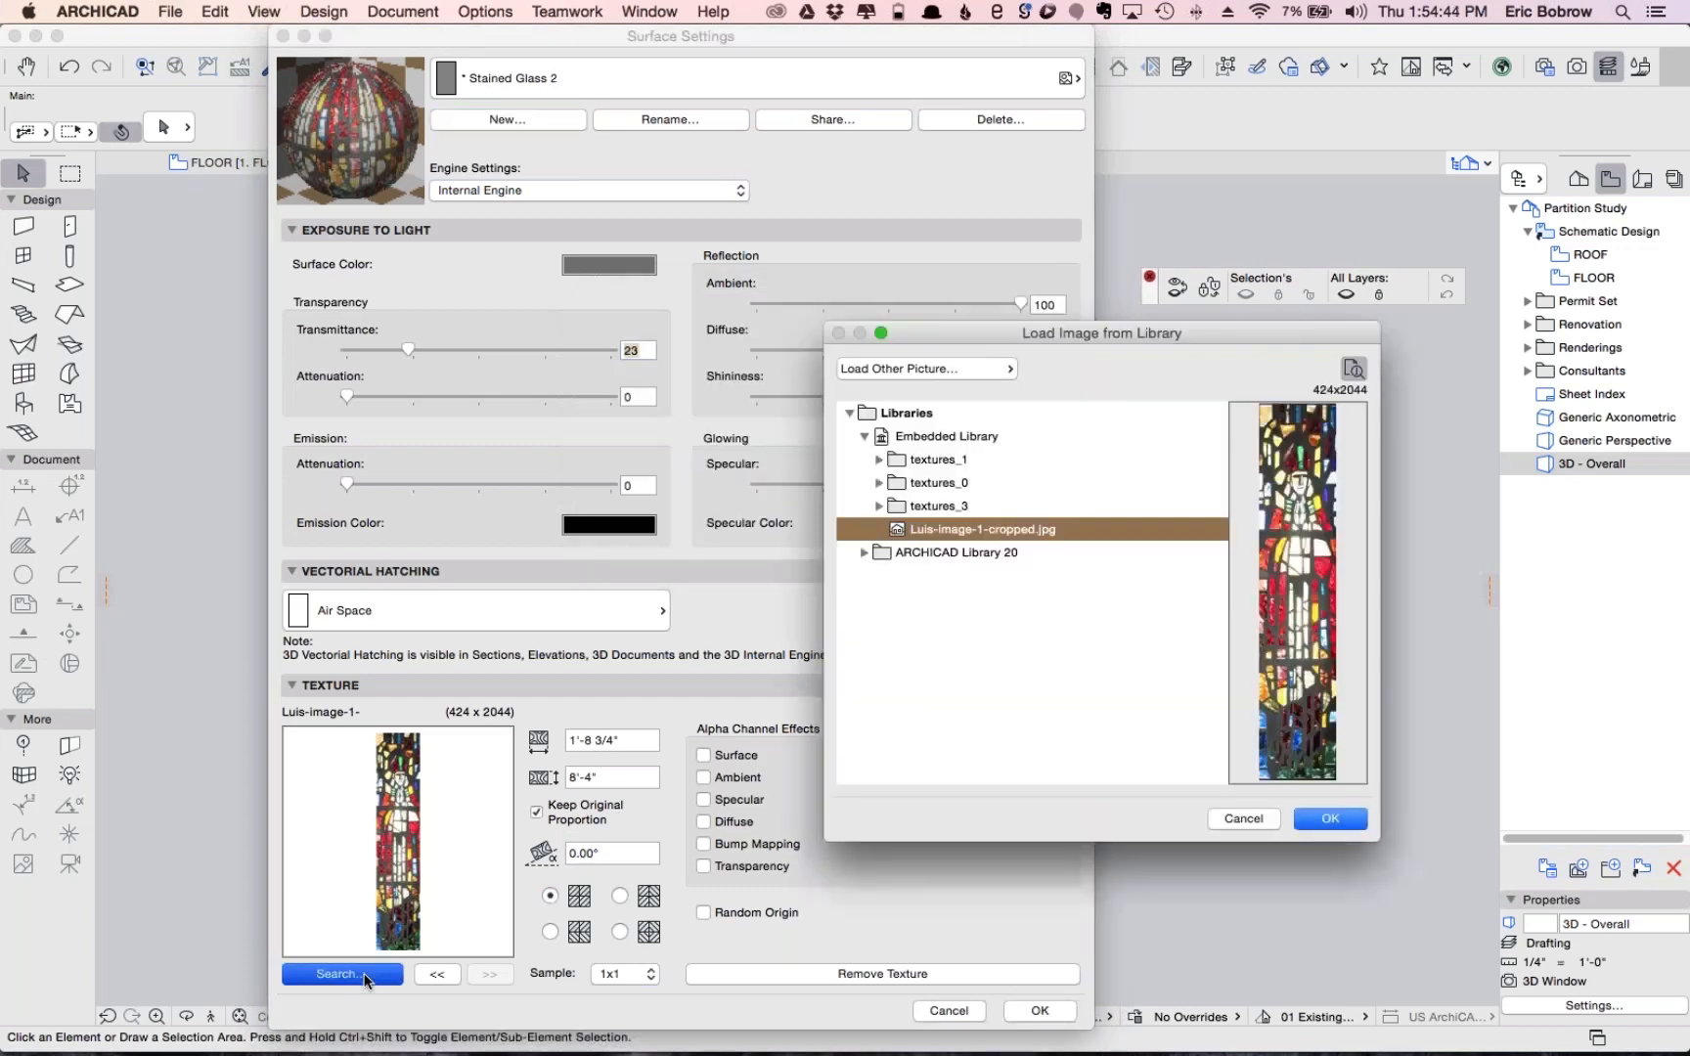
click(927, 369)
click(1080, 406)
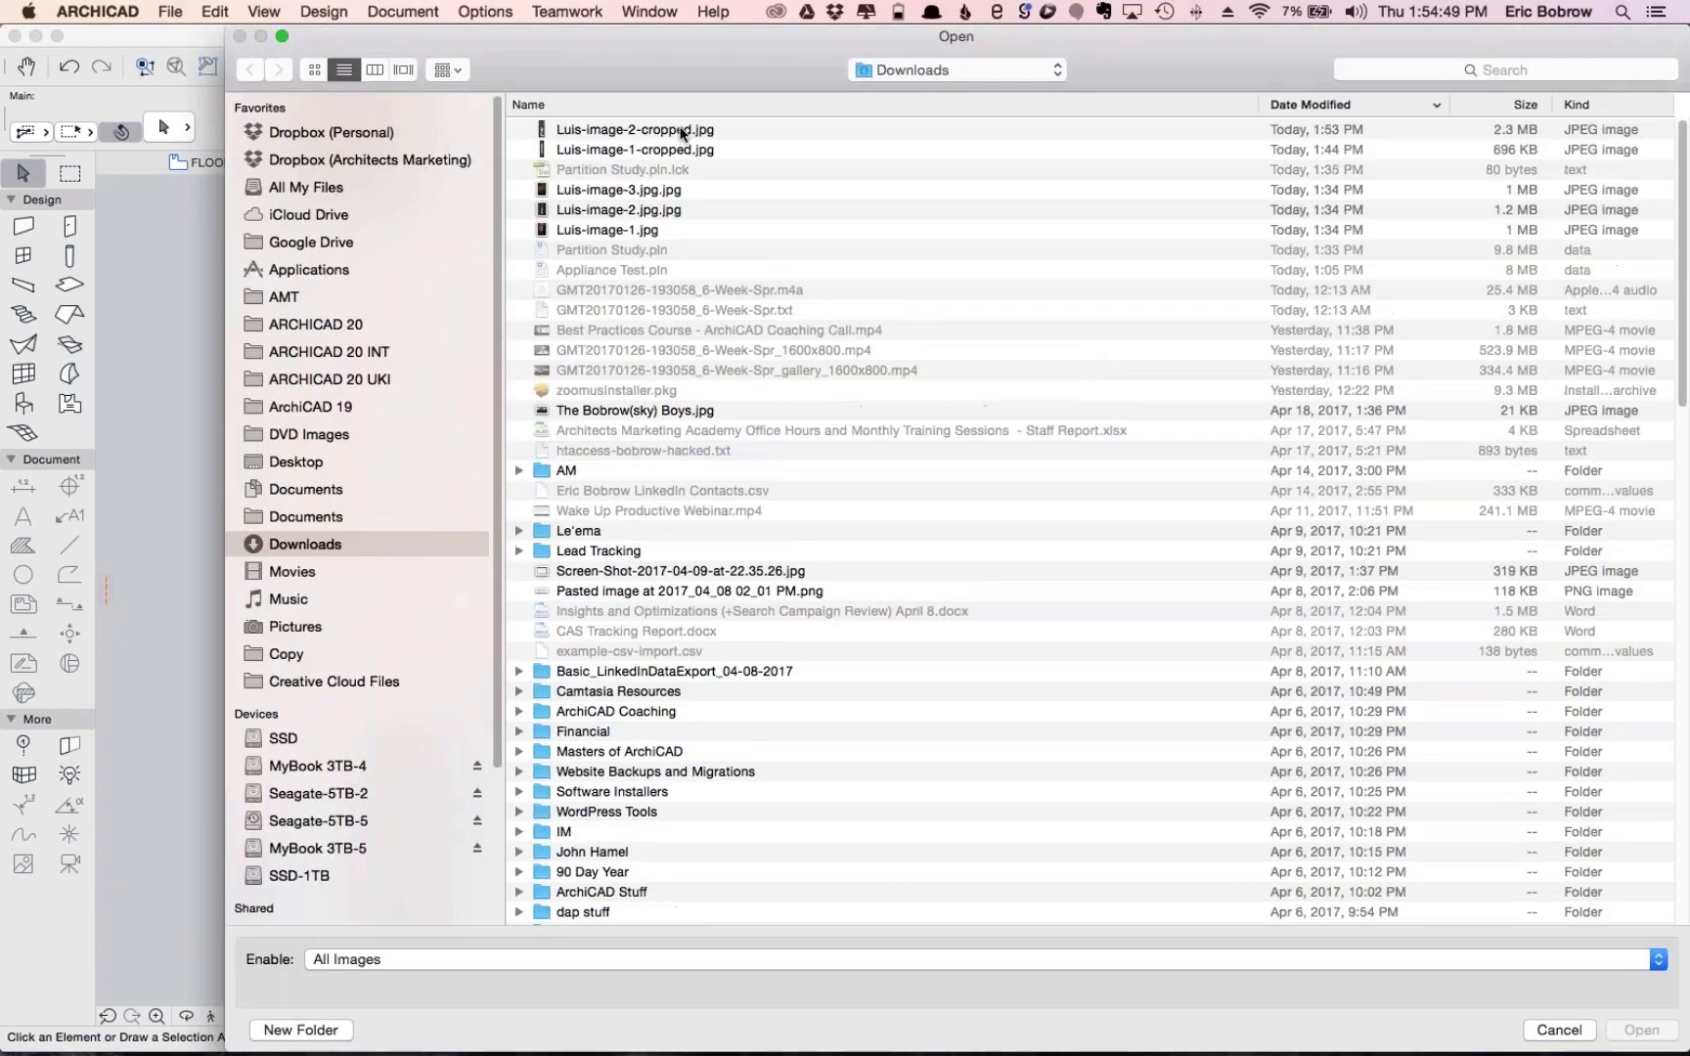
click(655, 130)
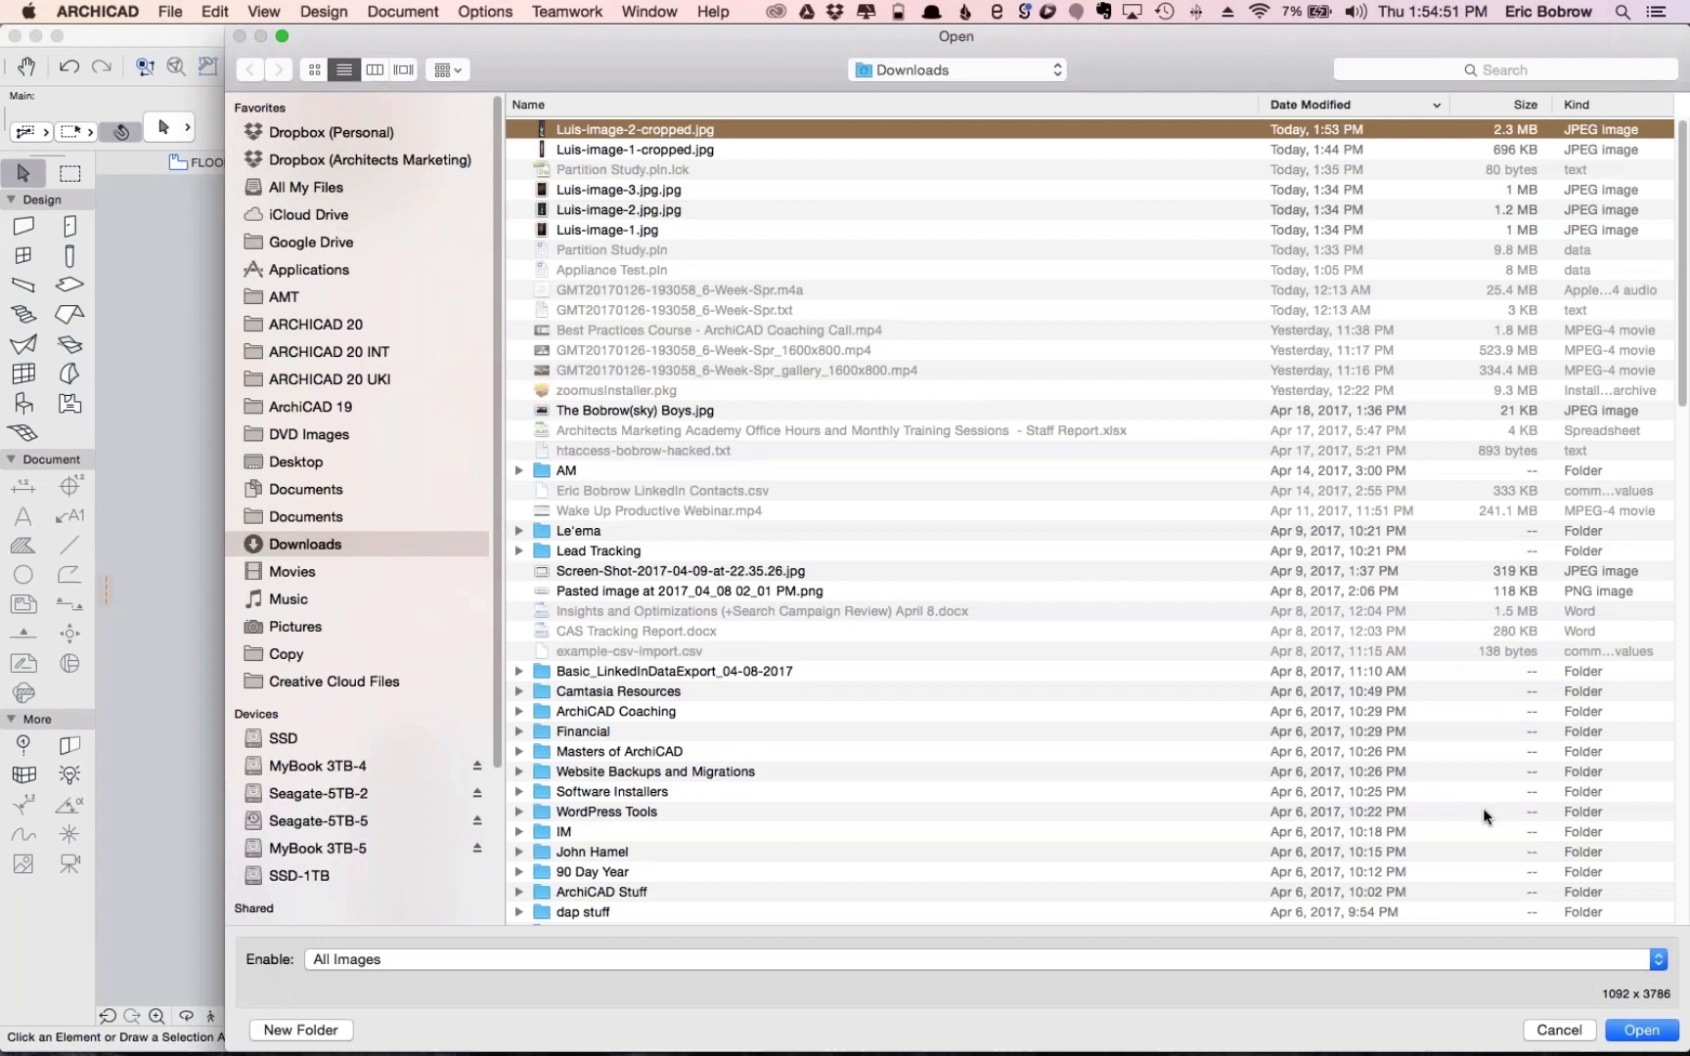
click(1642, 1031)
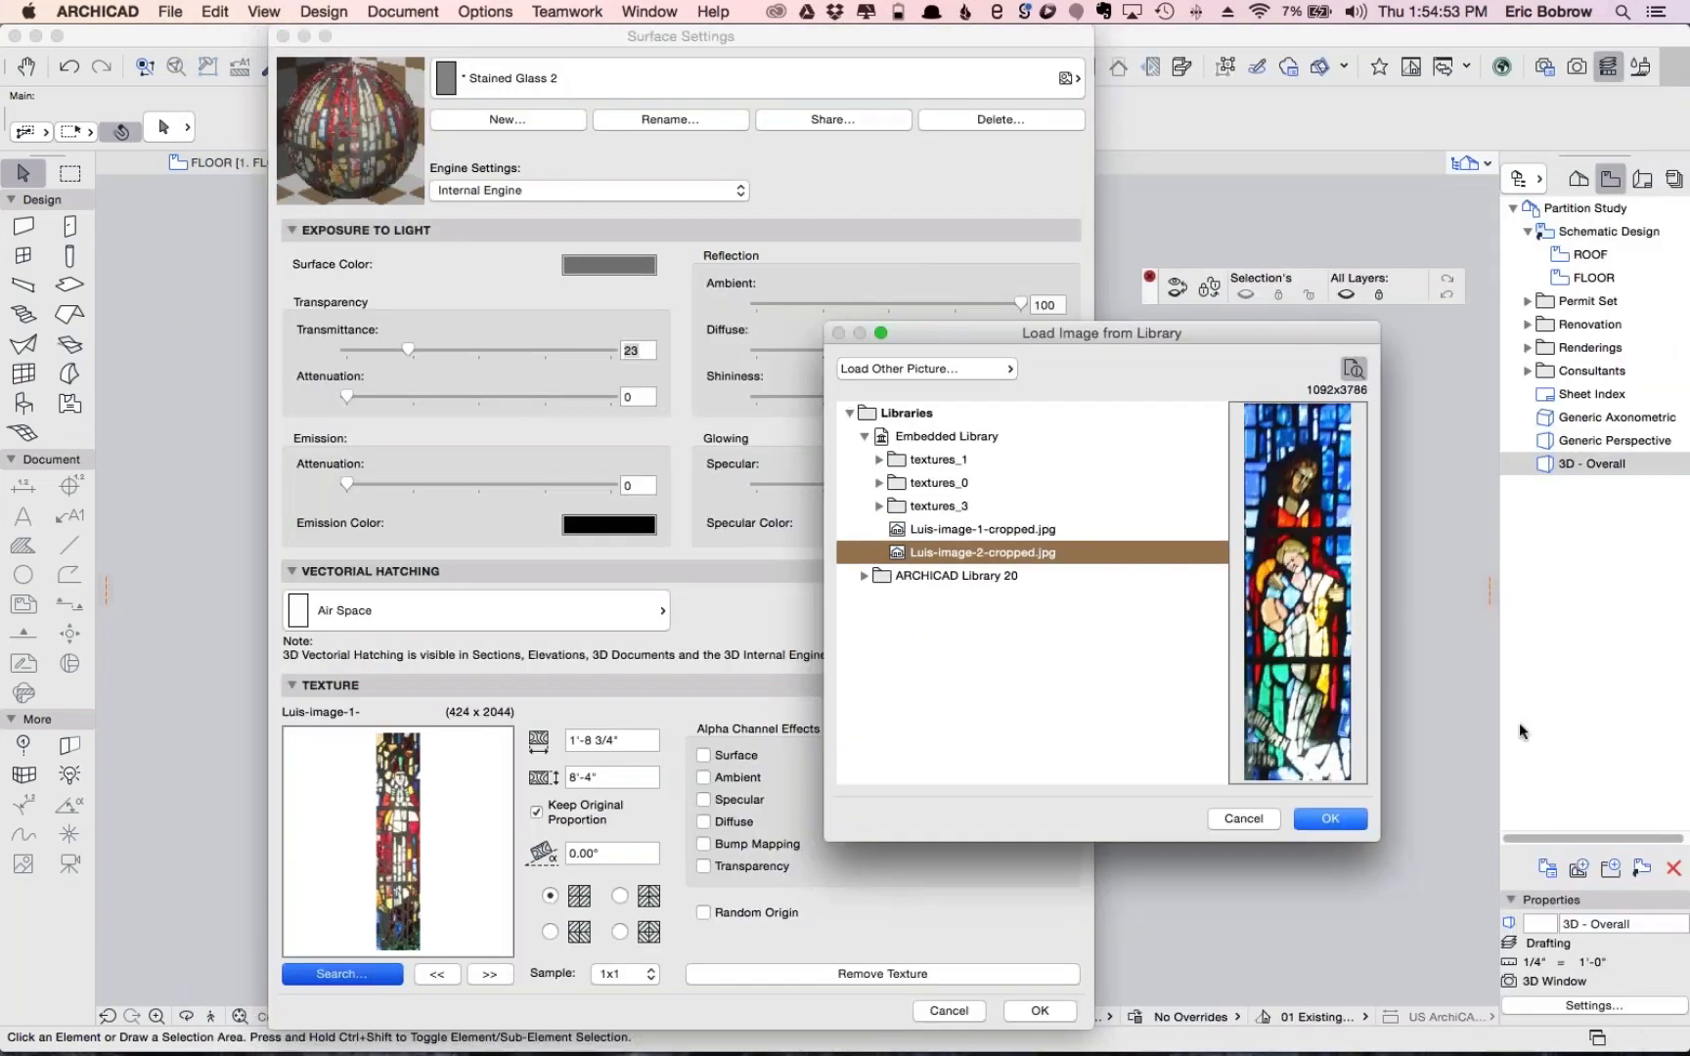
click(1330, 817)
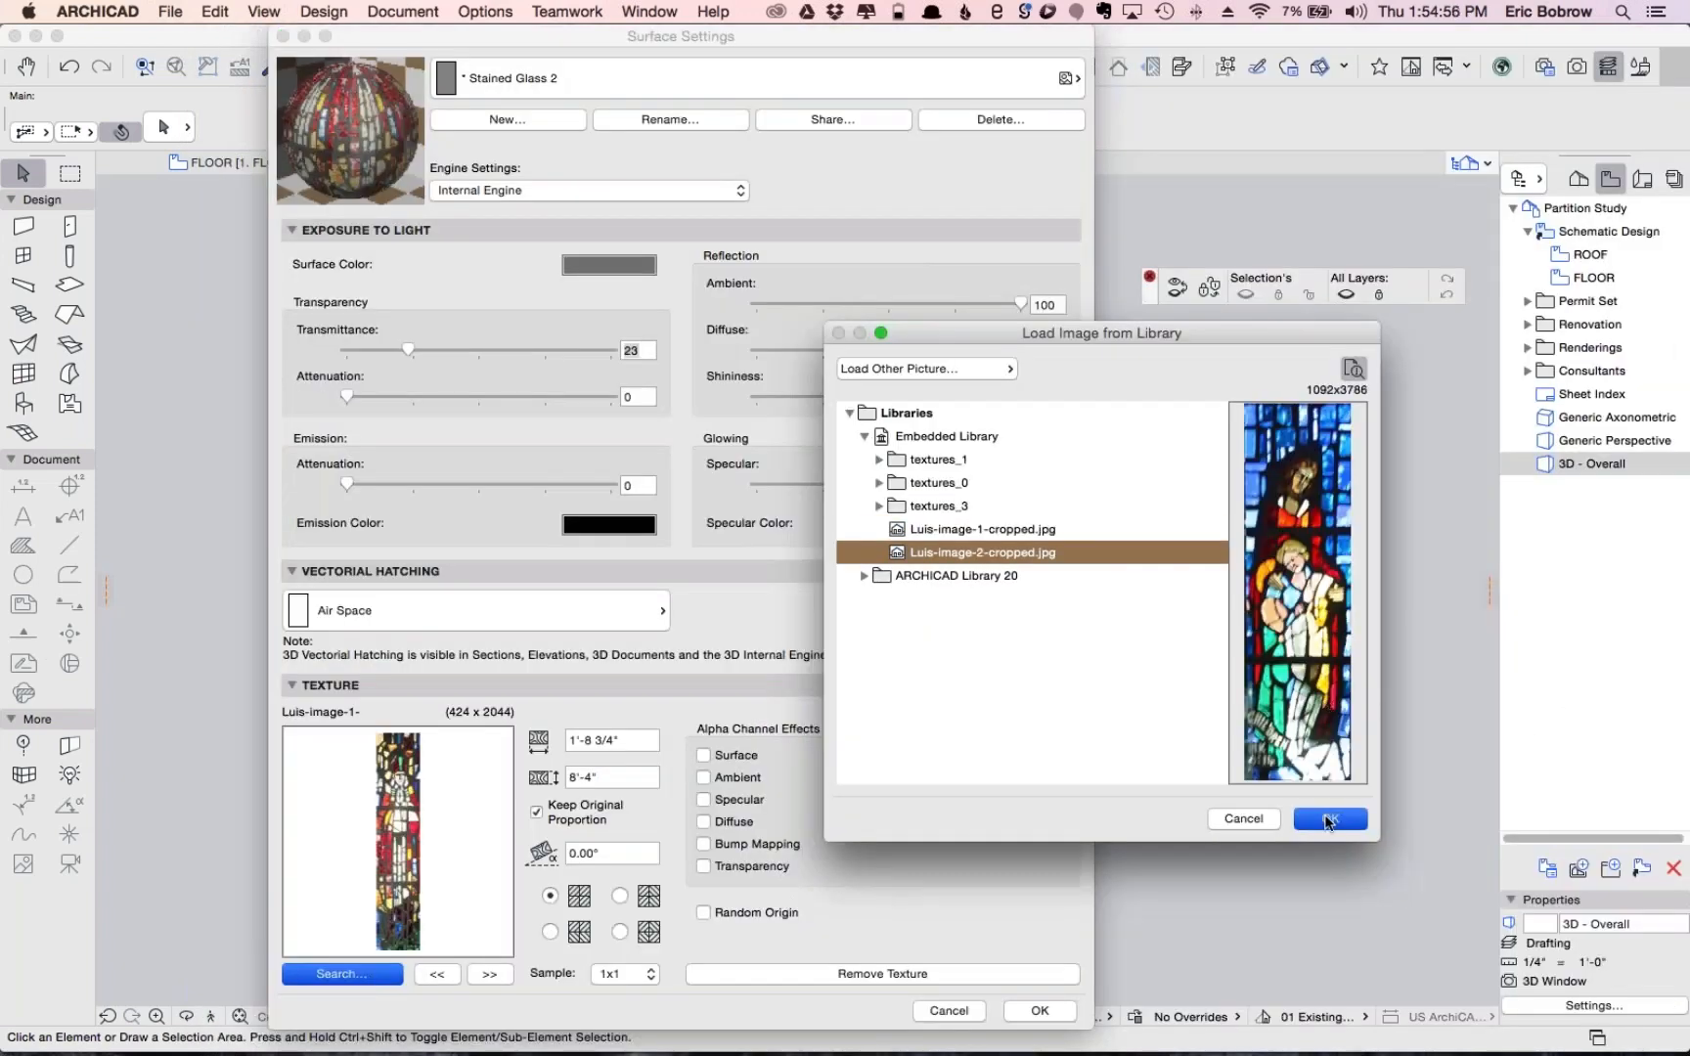
Reset the texture to its original proportion, set its vertical size to 8'-4" and accept the surface settings
click(536, 812)
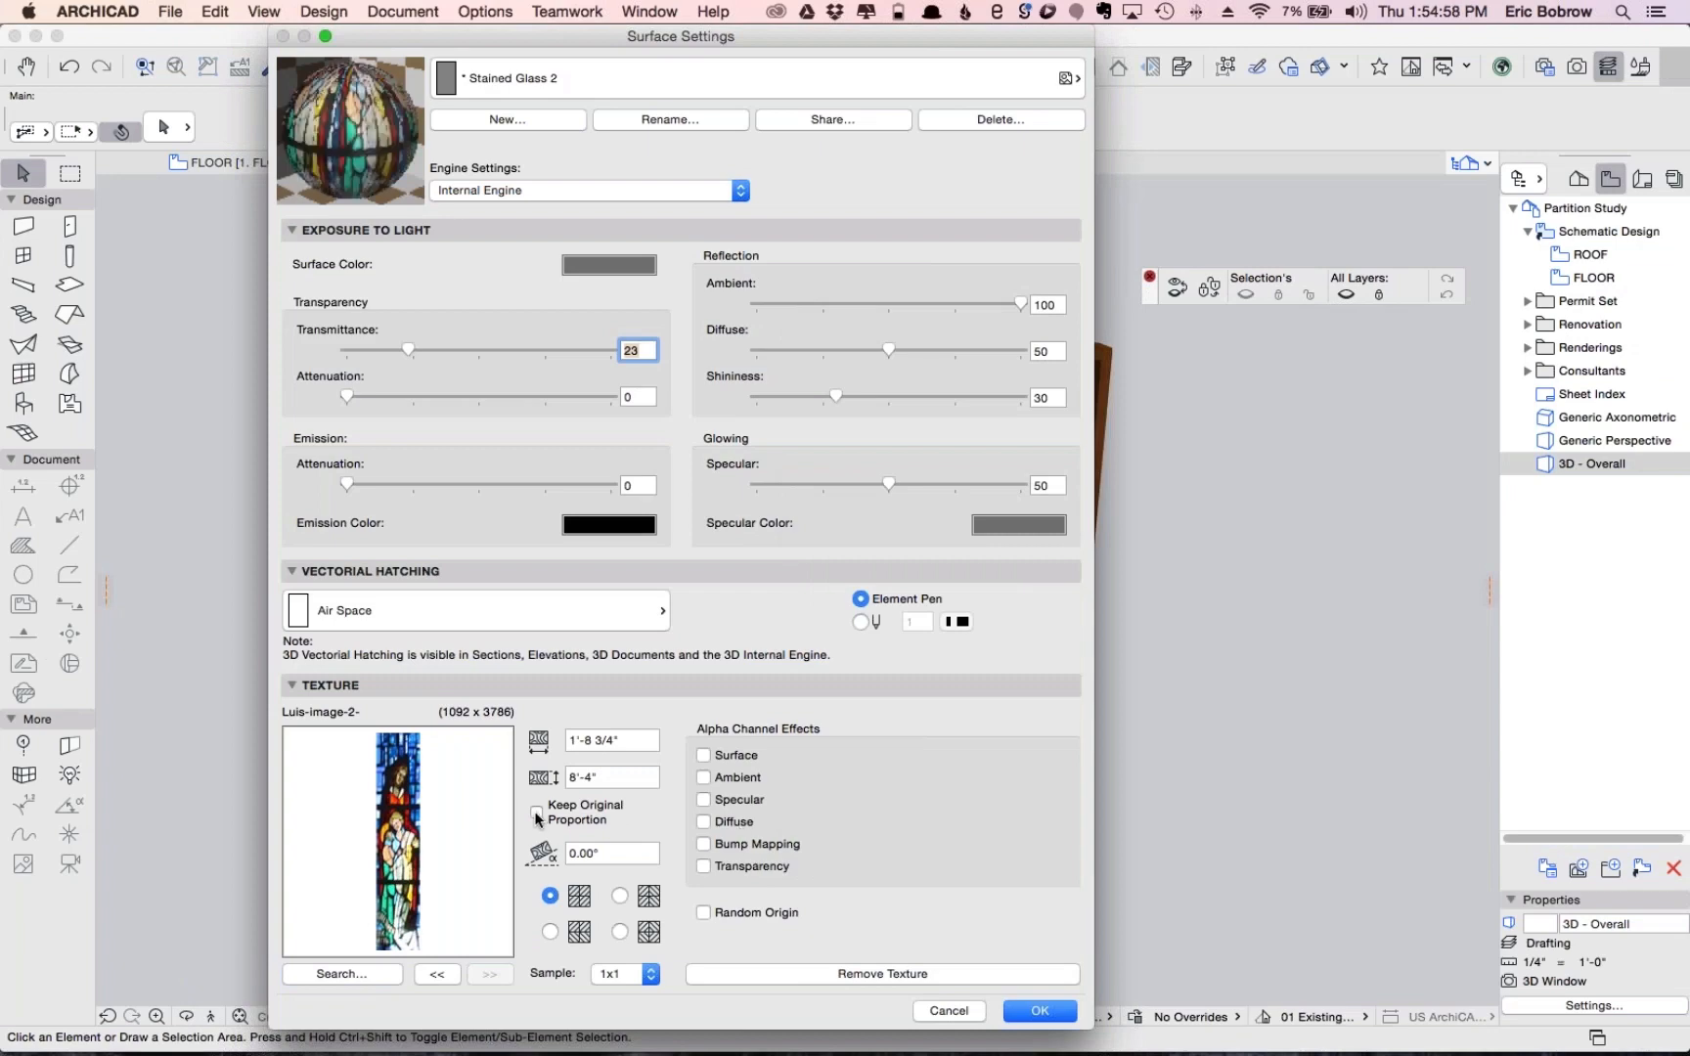
click(537, 812)
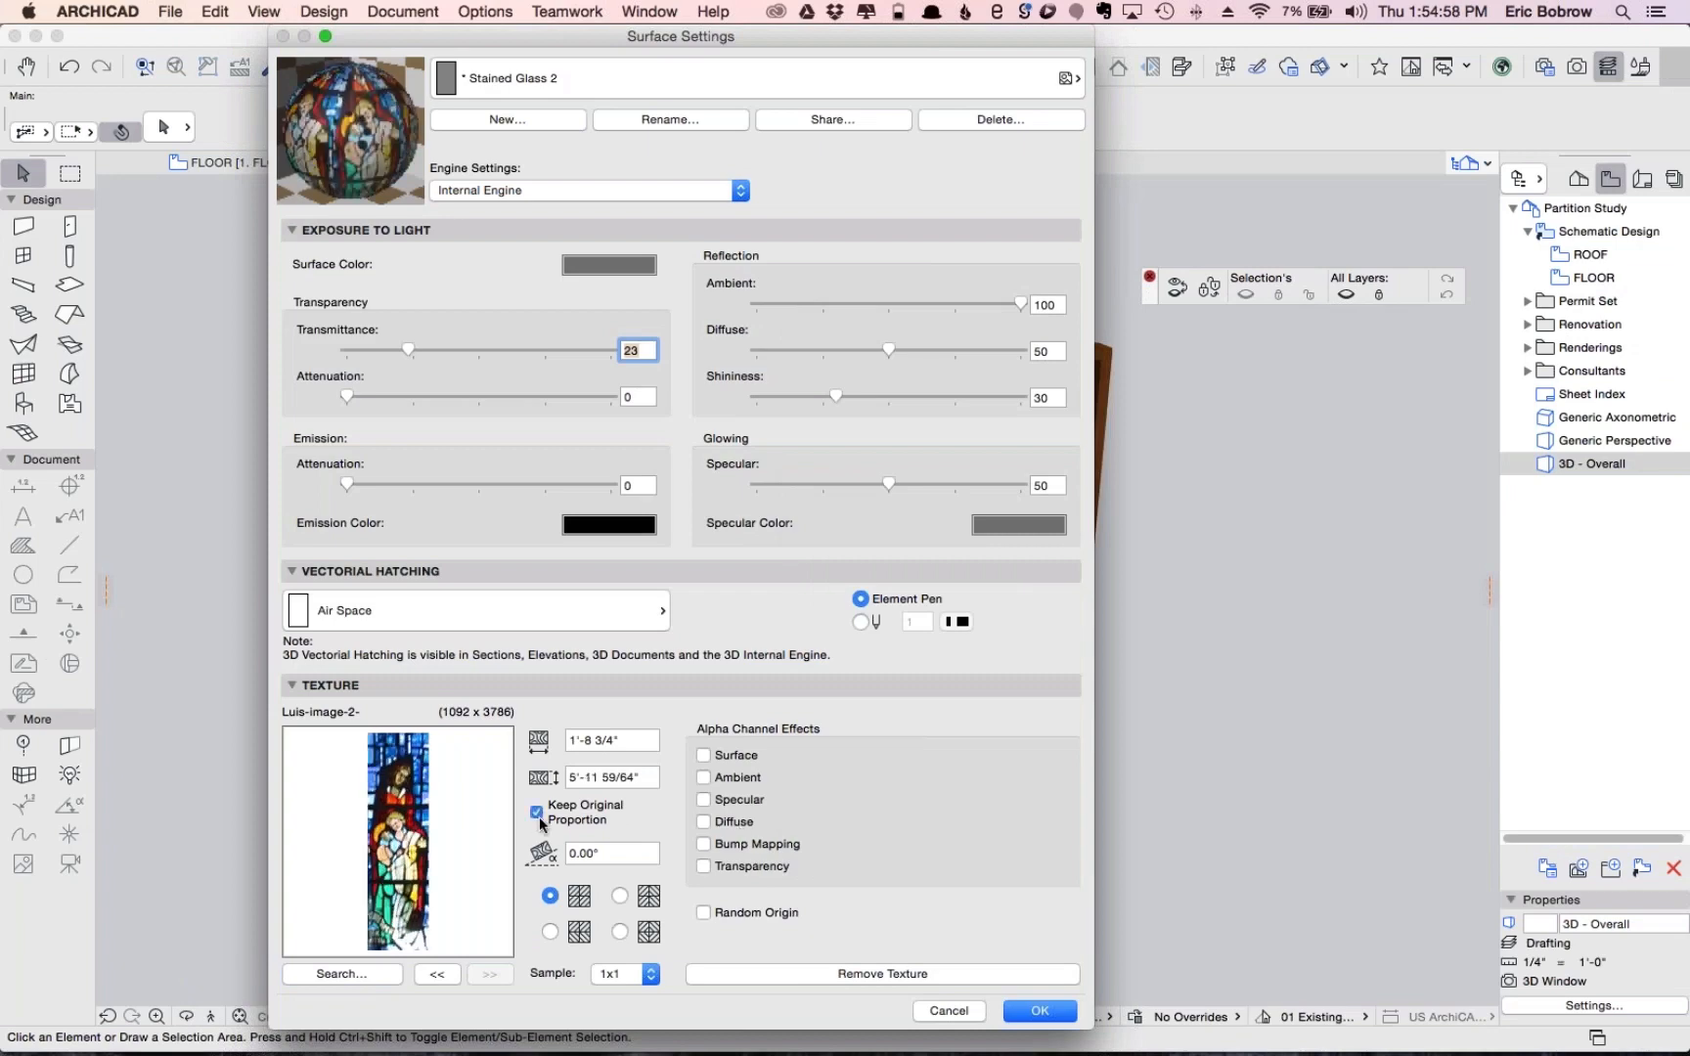
click(645, 777)
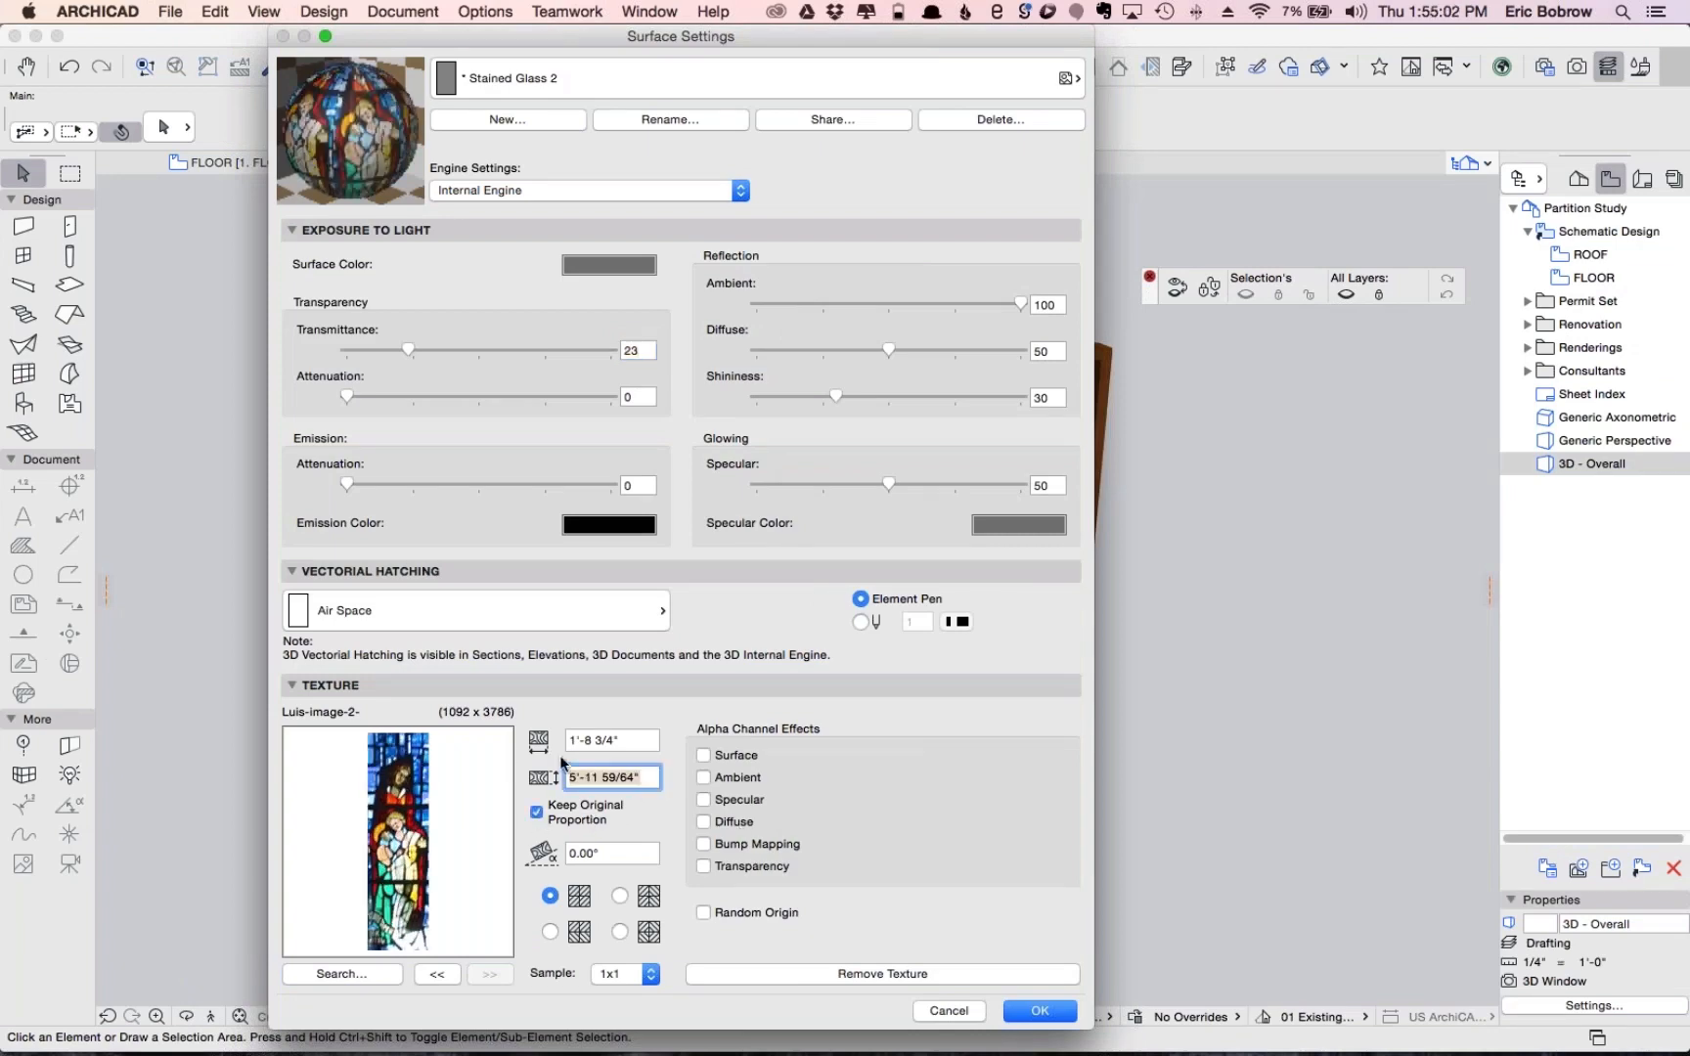
text(8'4)
key(Return)
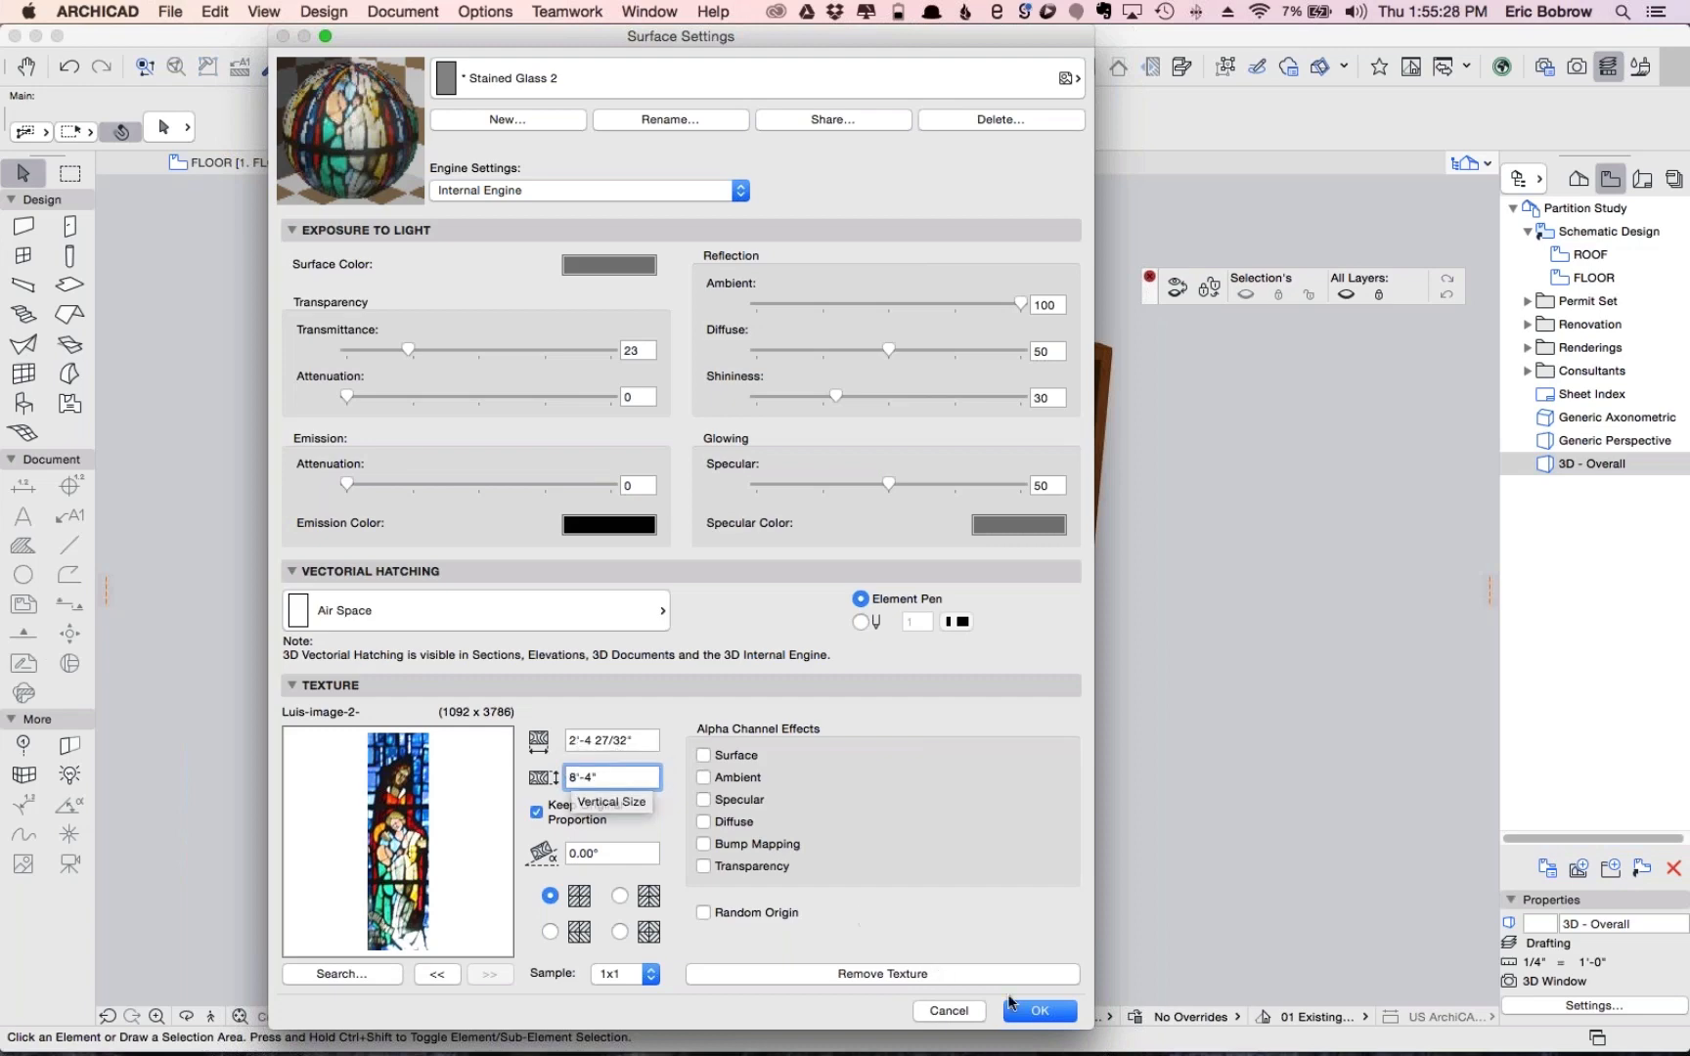
click(1040, 1011)
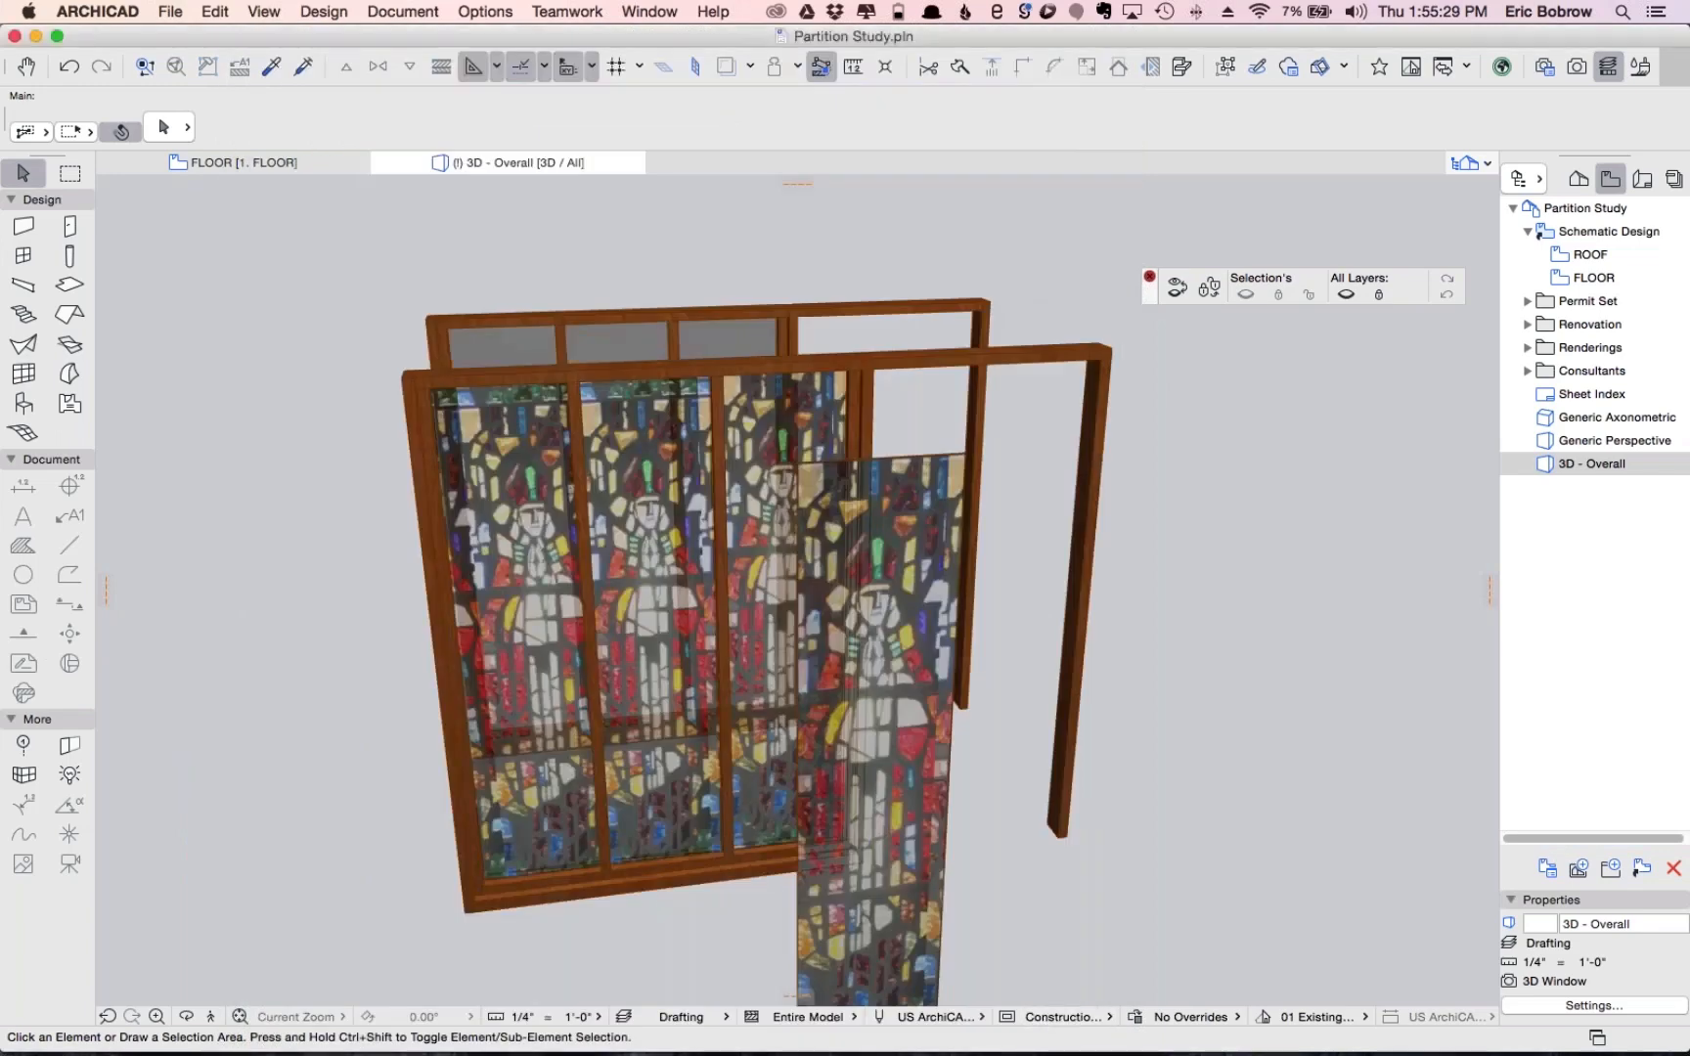
Apply the "* Stained Glass 2" surface to the middle glass panel of the front partition
click(681, 799)
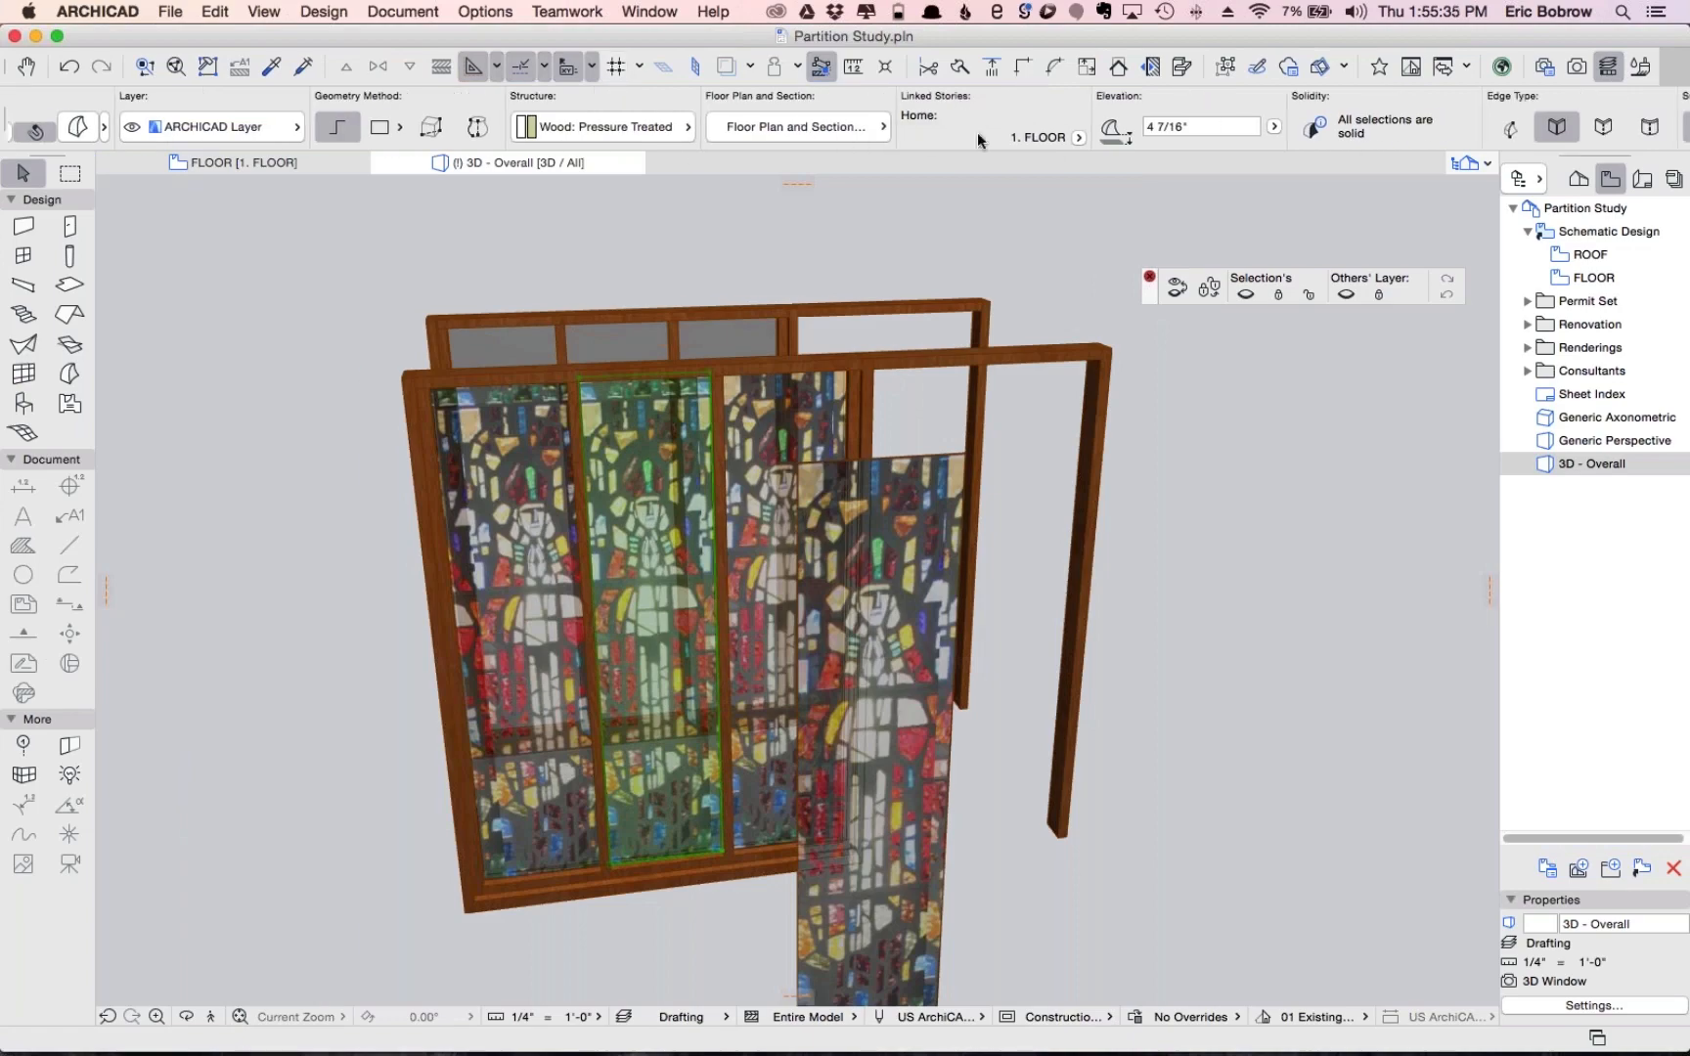
scroll(977, 132, right, 10)
click(1079, 129)
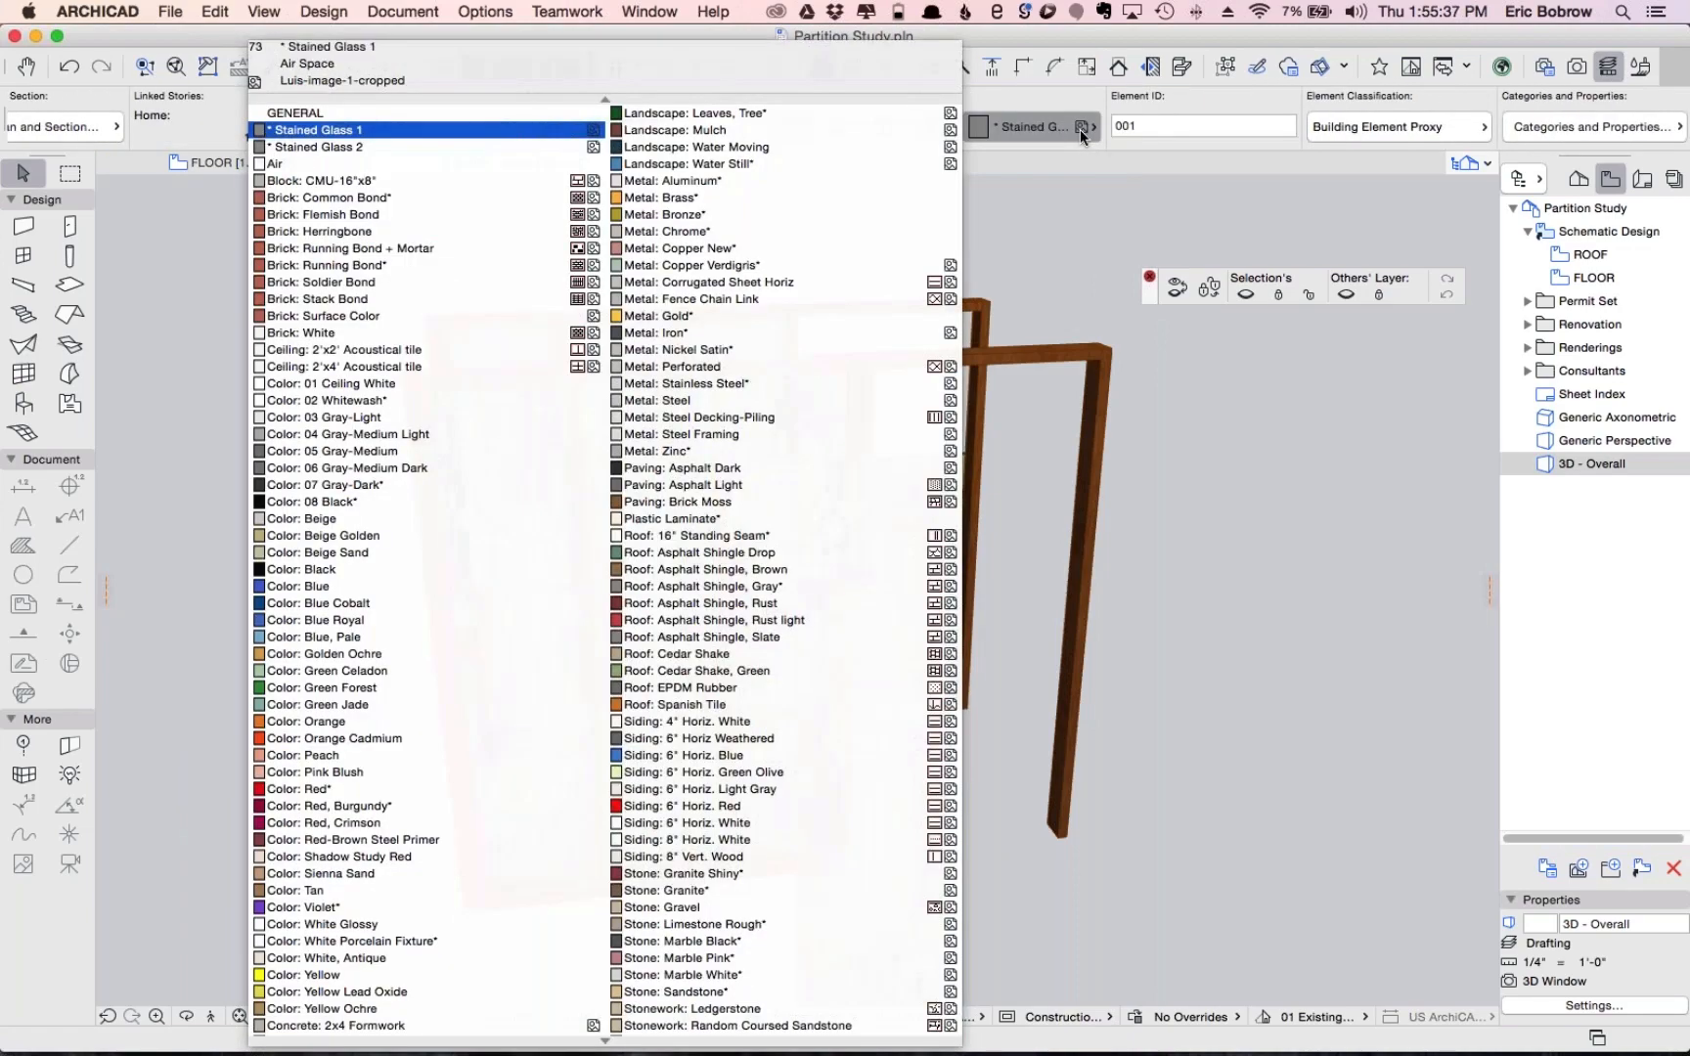
click(490, 144)
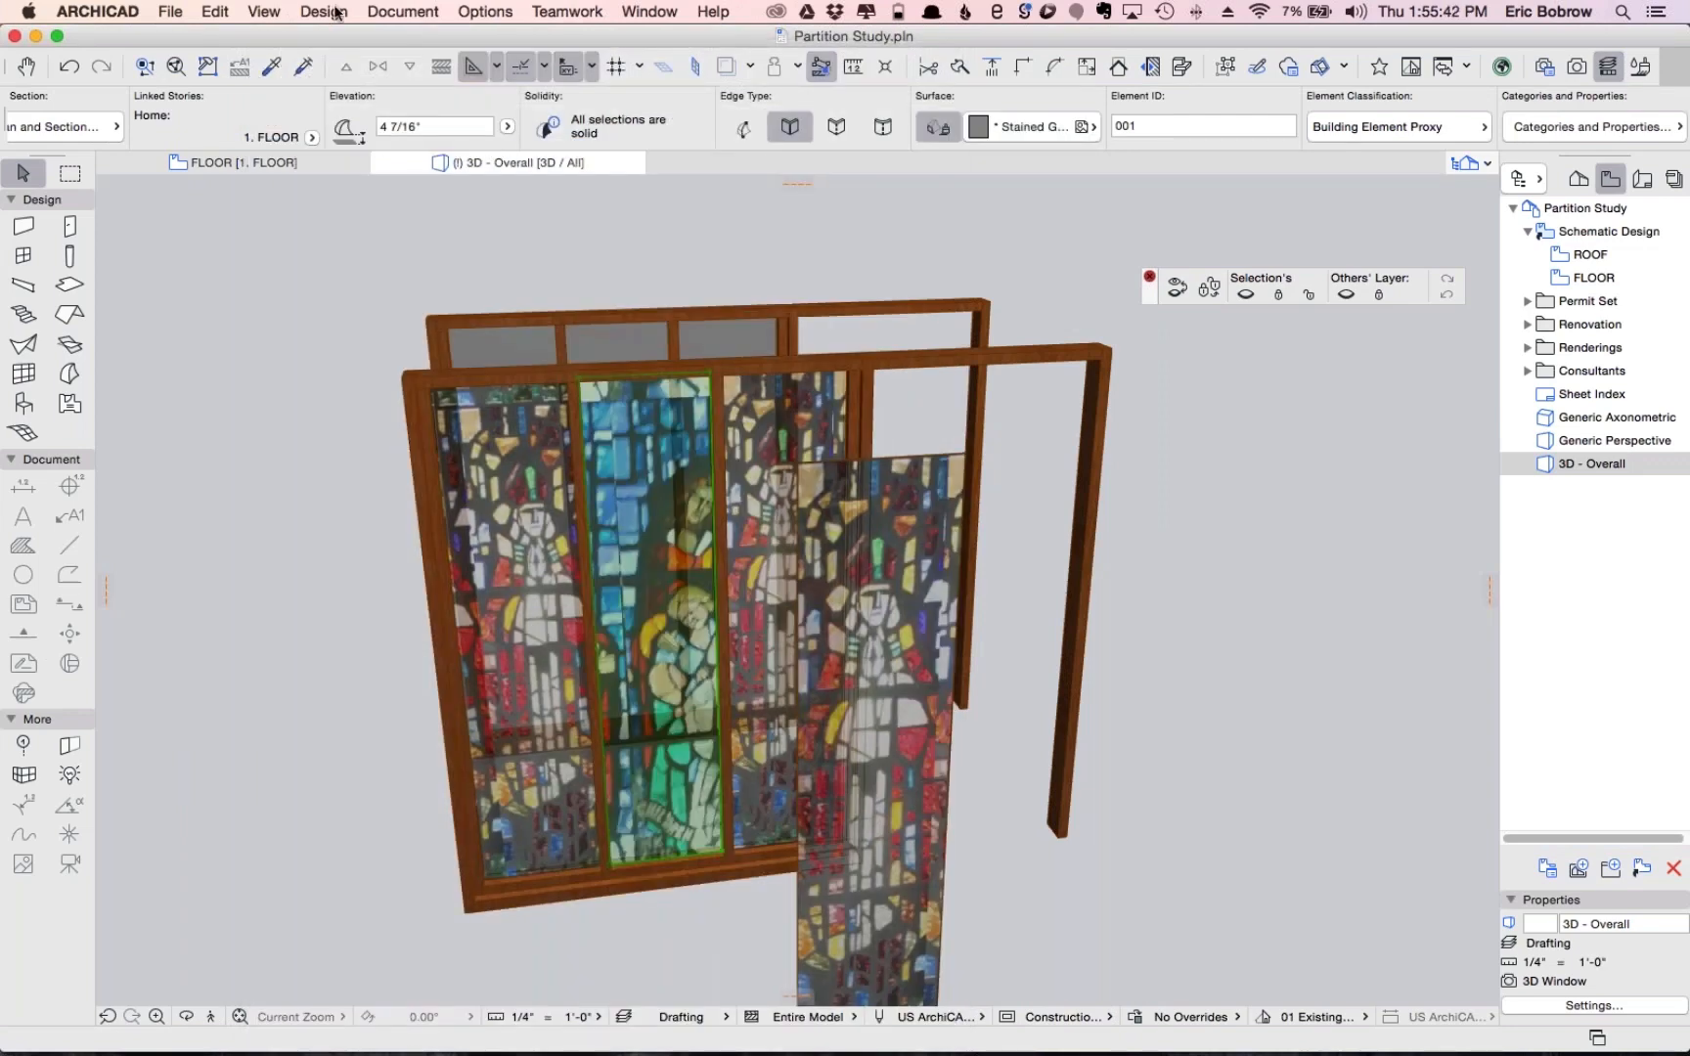
Set the 3D texture origin of the middle panel at its lower-left corner and deselect the panel
click(470, 12)
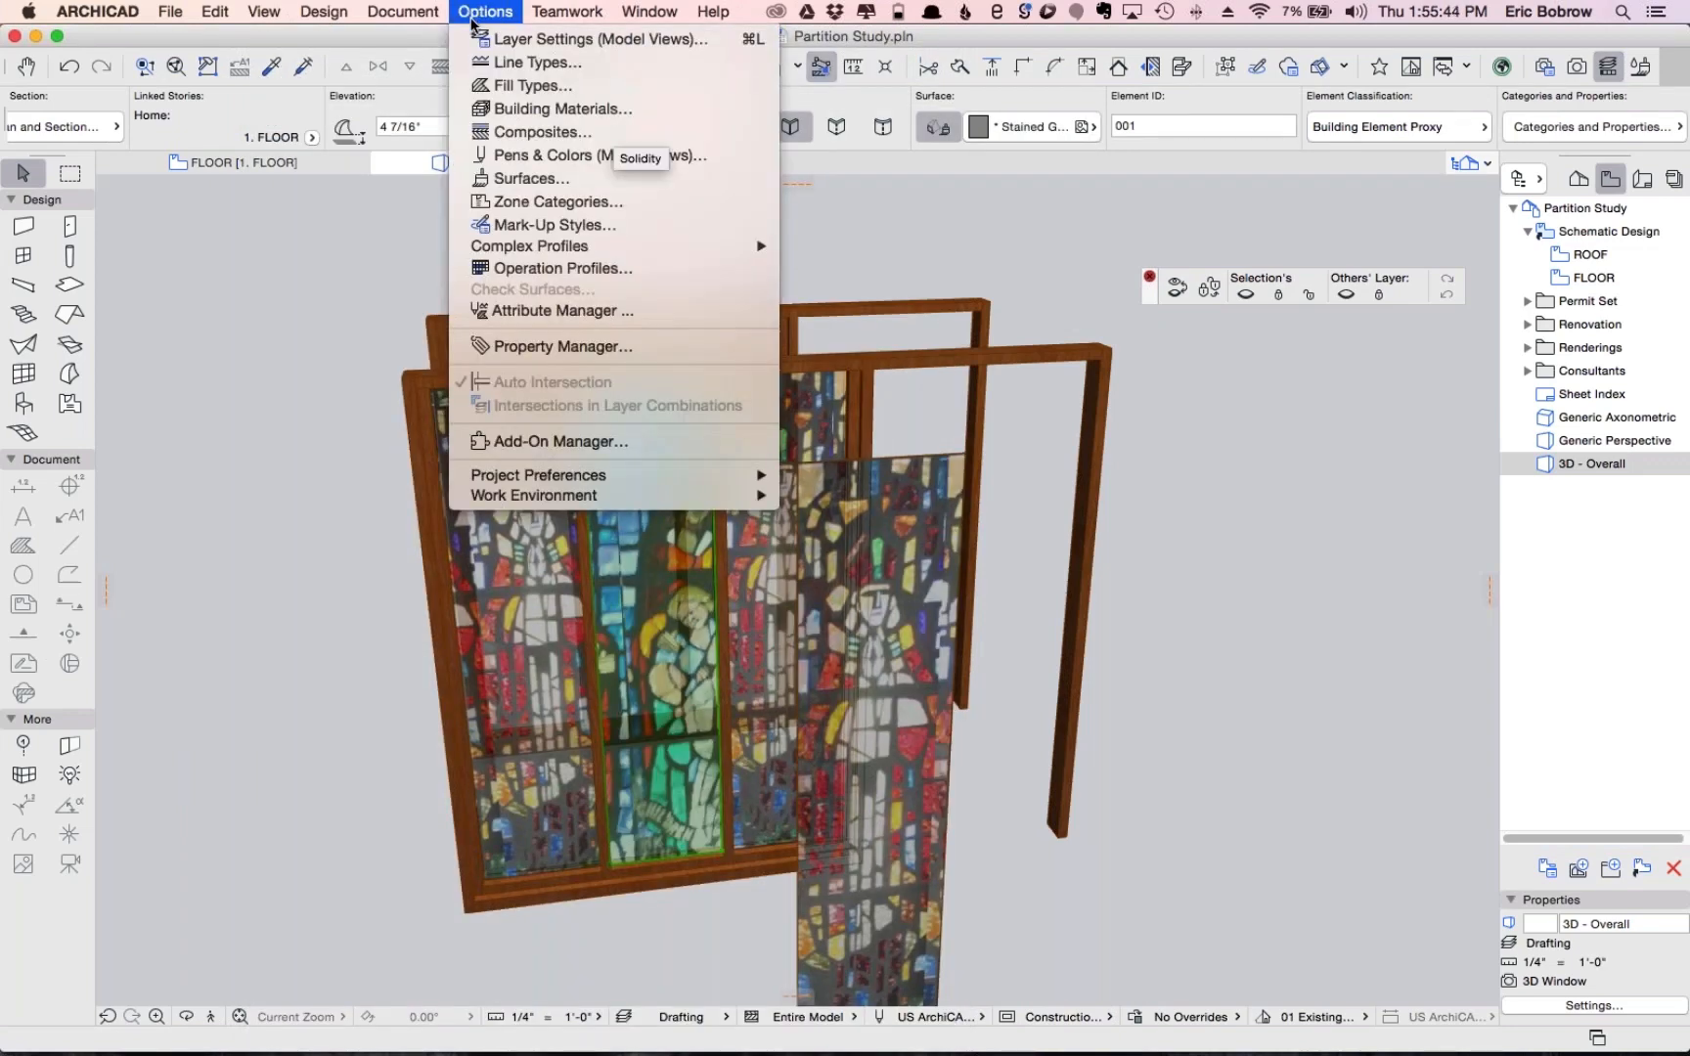
mouse_move(435, 9)
mouse_move(482, 414)
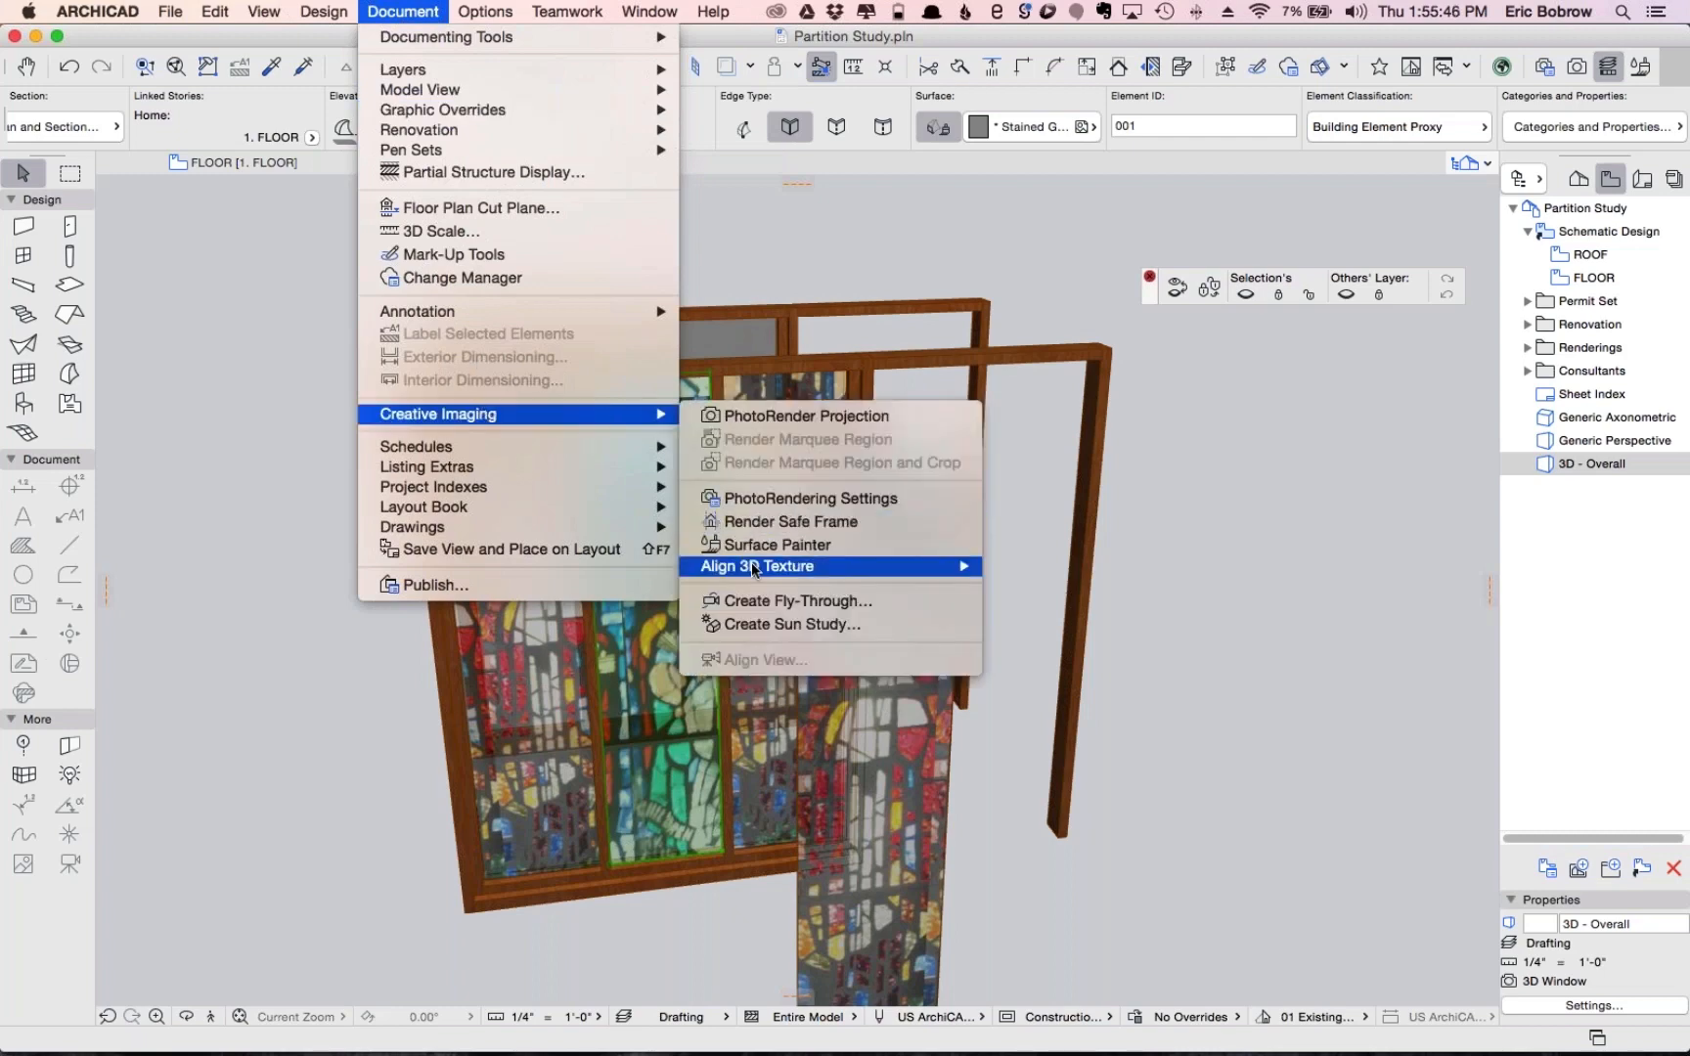
mouse_move(761, 567)
click(1008, 579)
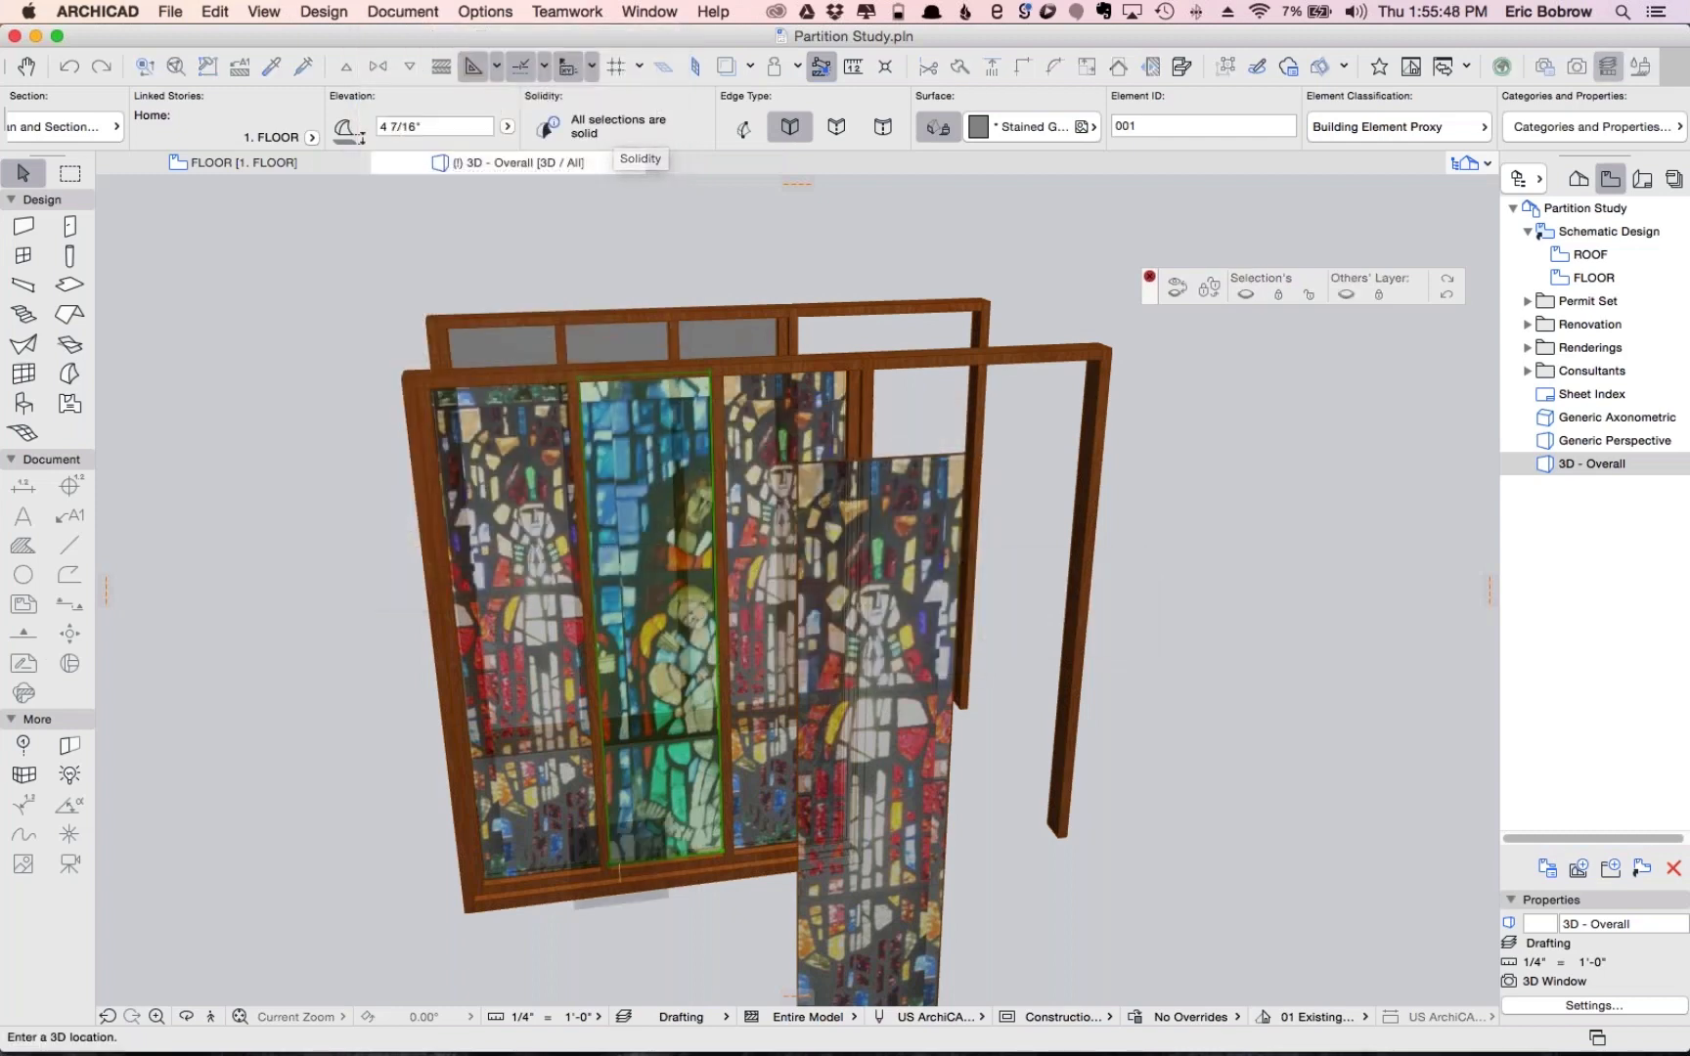
click(612, 863)
key(Escape)
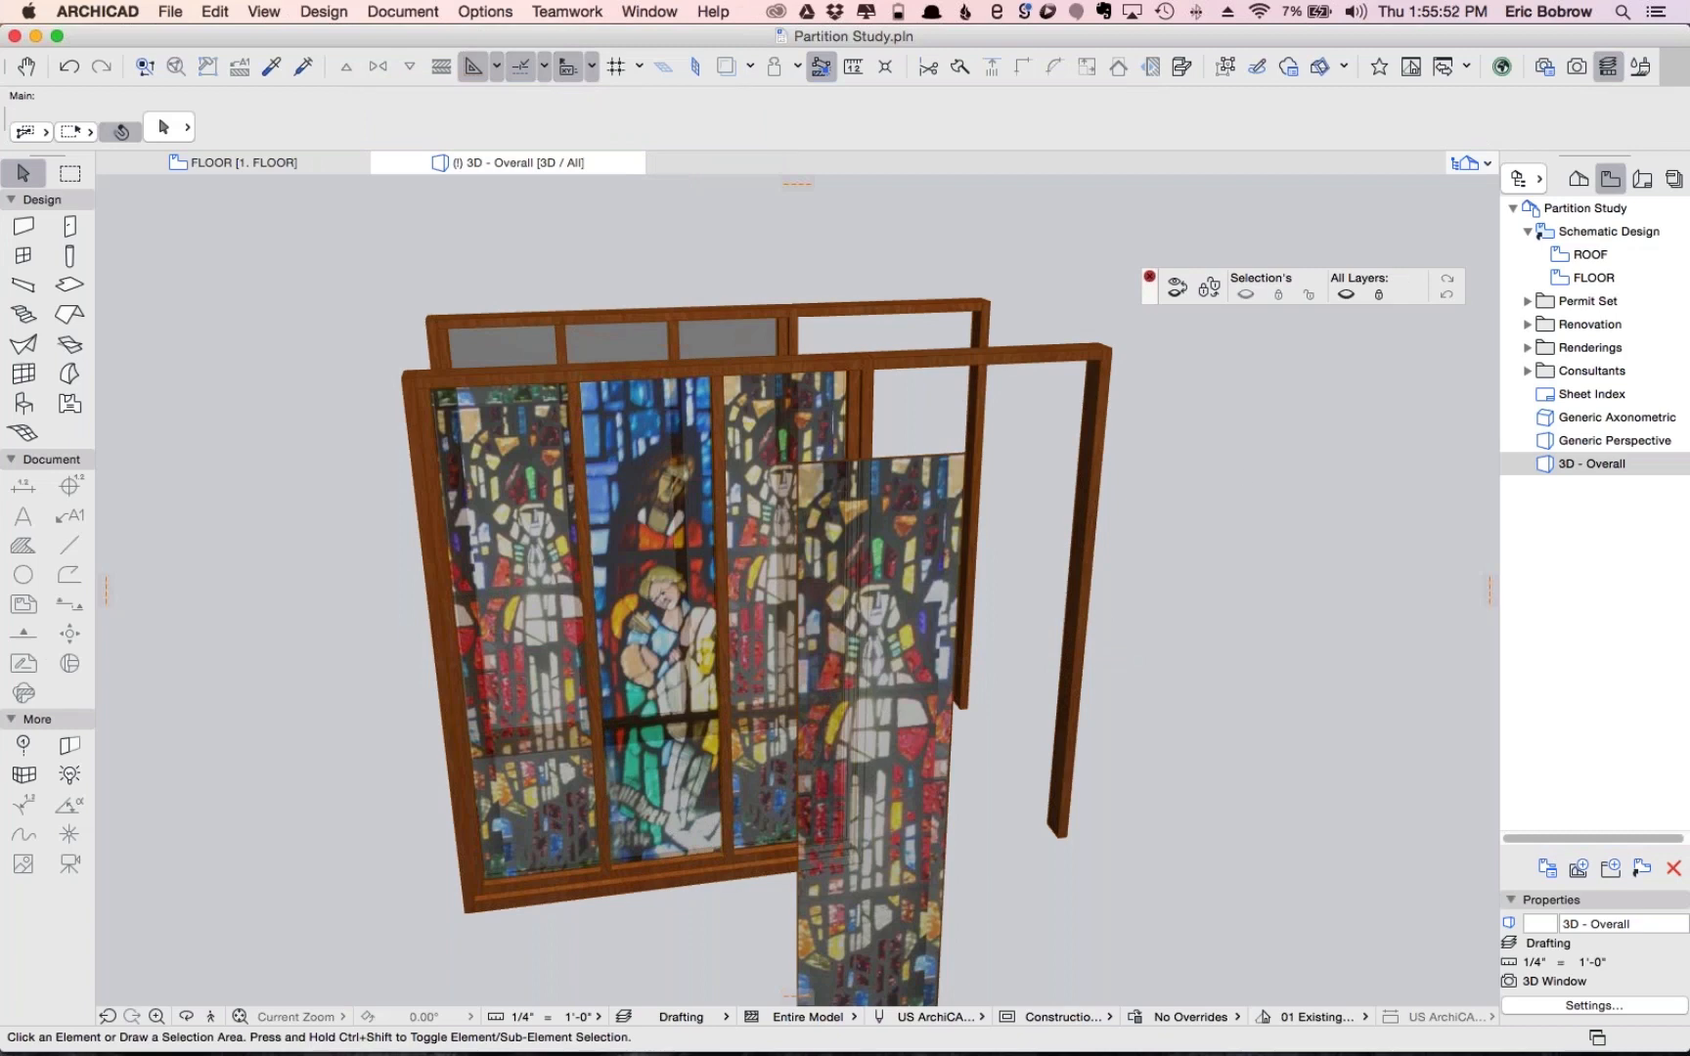
Examine the partition's stained-glass panels in 3D from the front and the back
shift+middle_drag(1189, 575, 1317, 536)
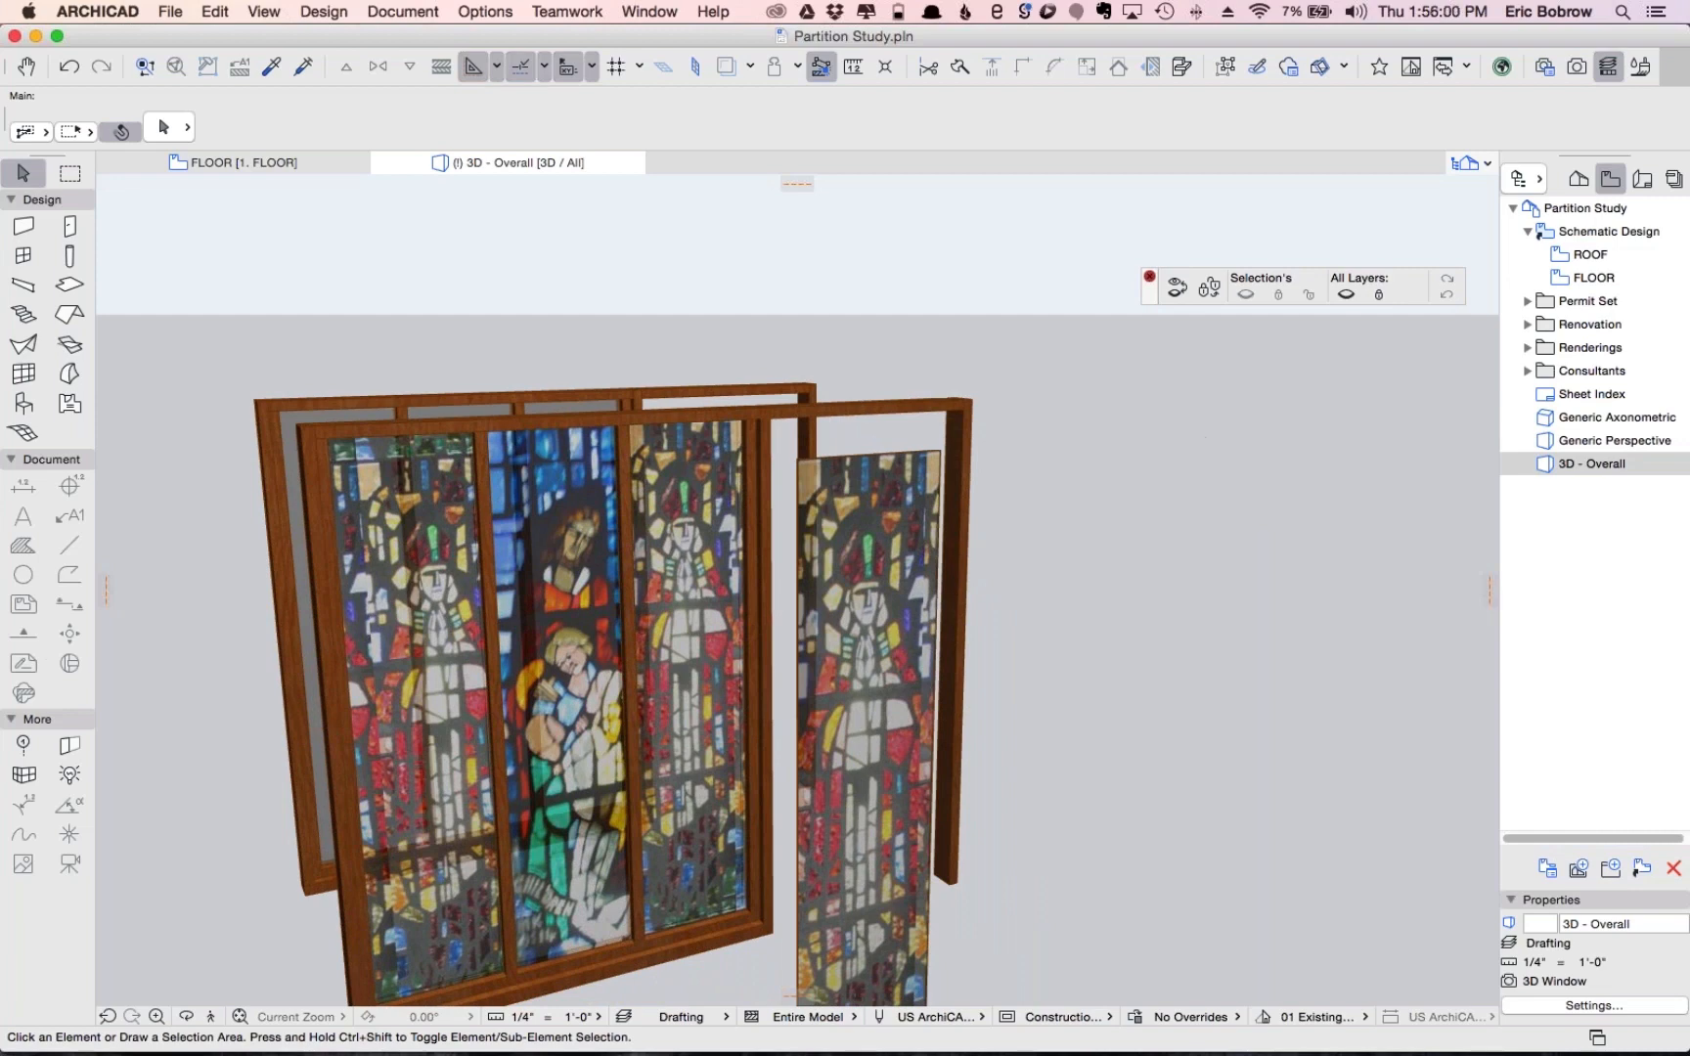
shift+middle_drag(197, 702, 1113, 629)
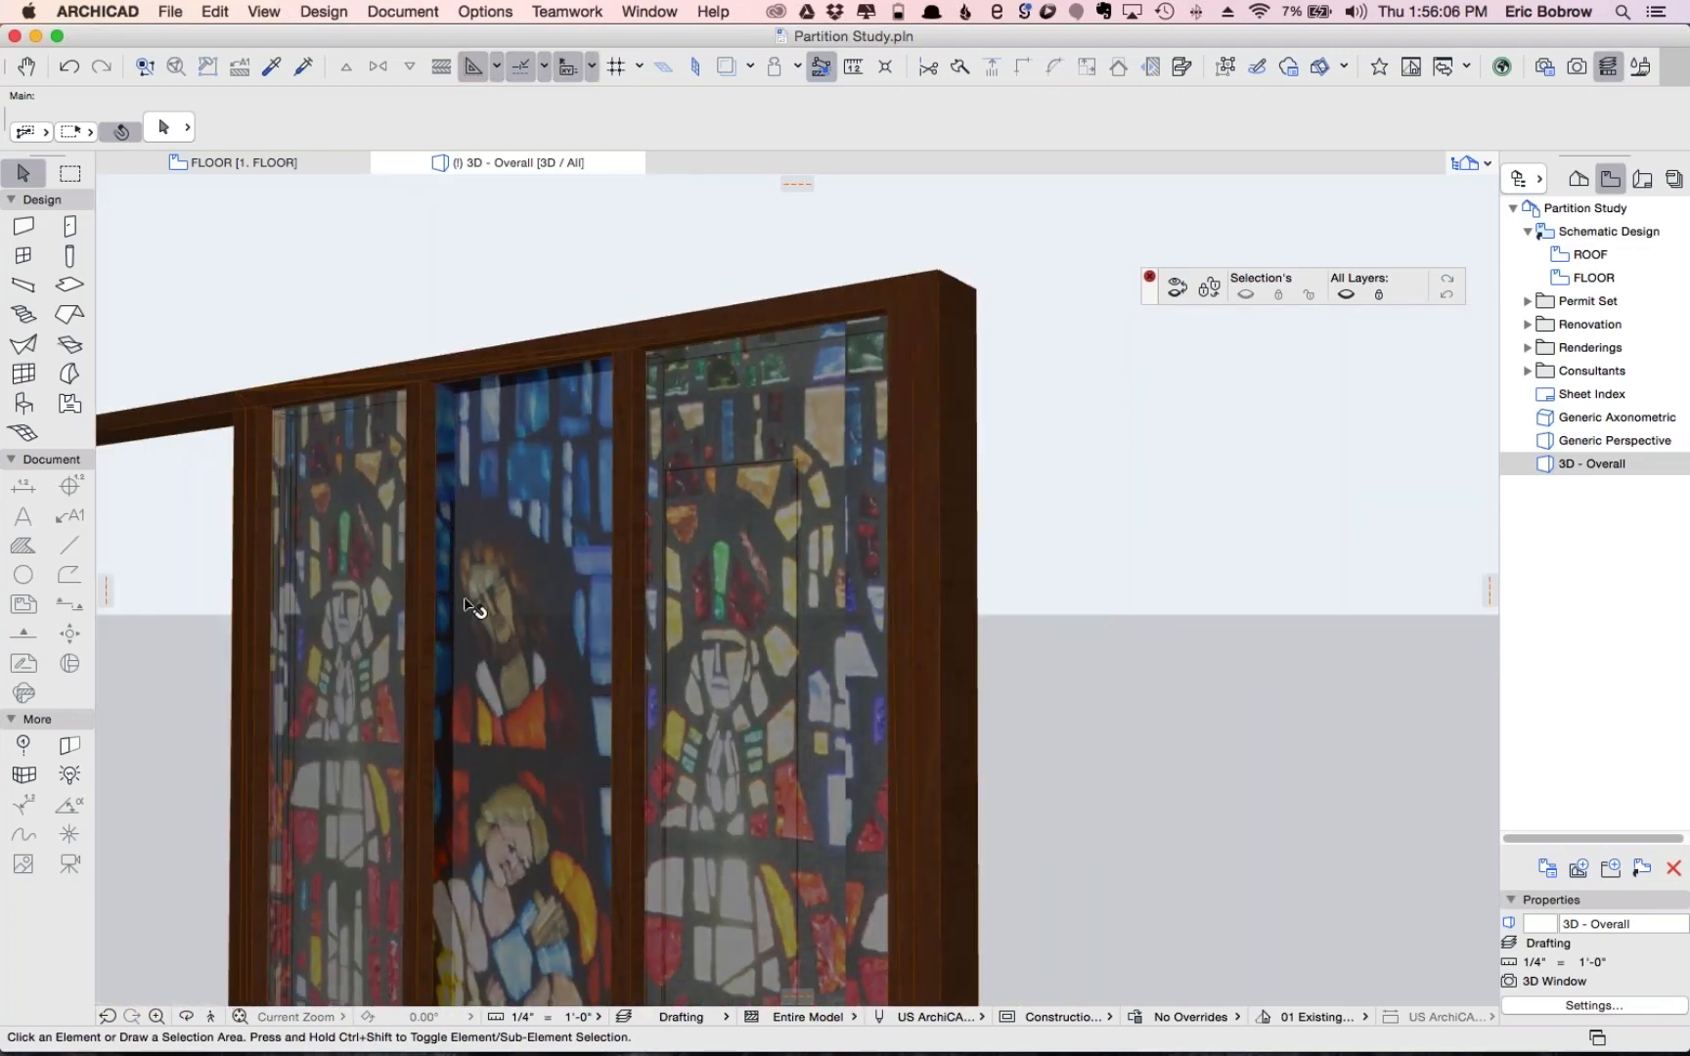
shift+middle_drag(1076, 617, 235, 602)
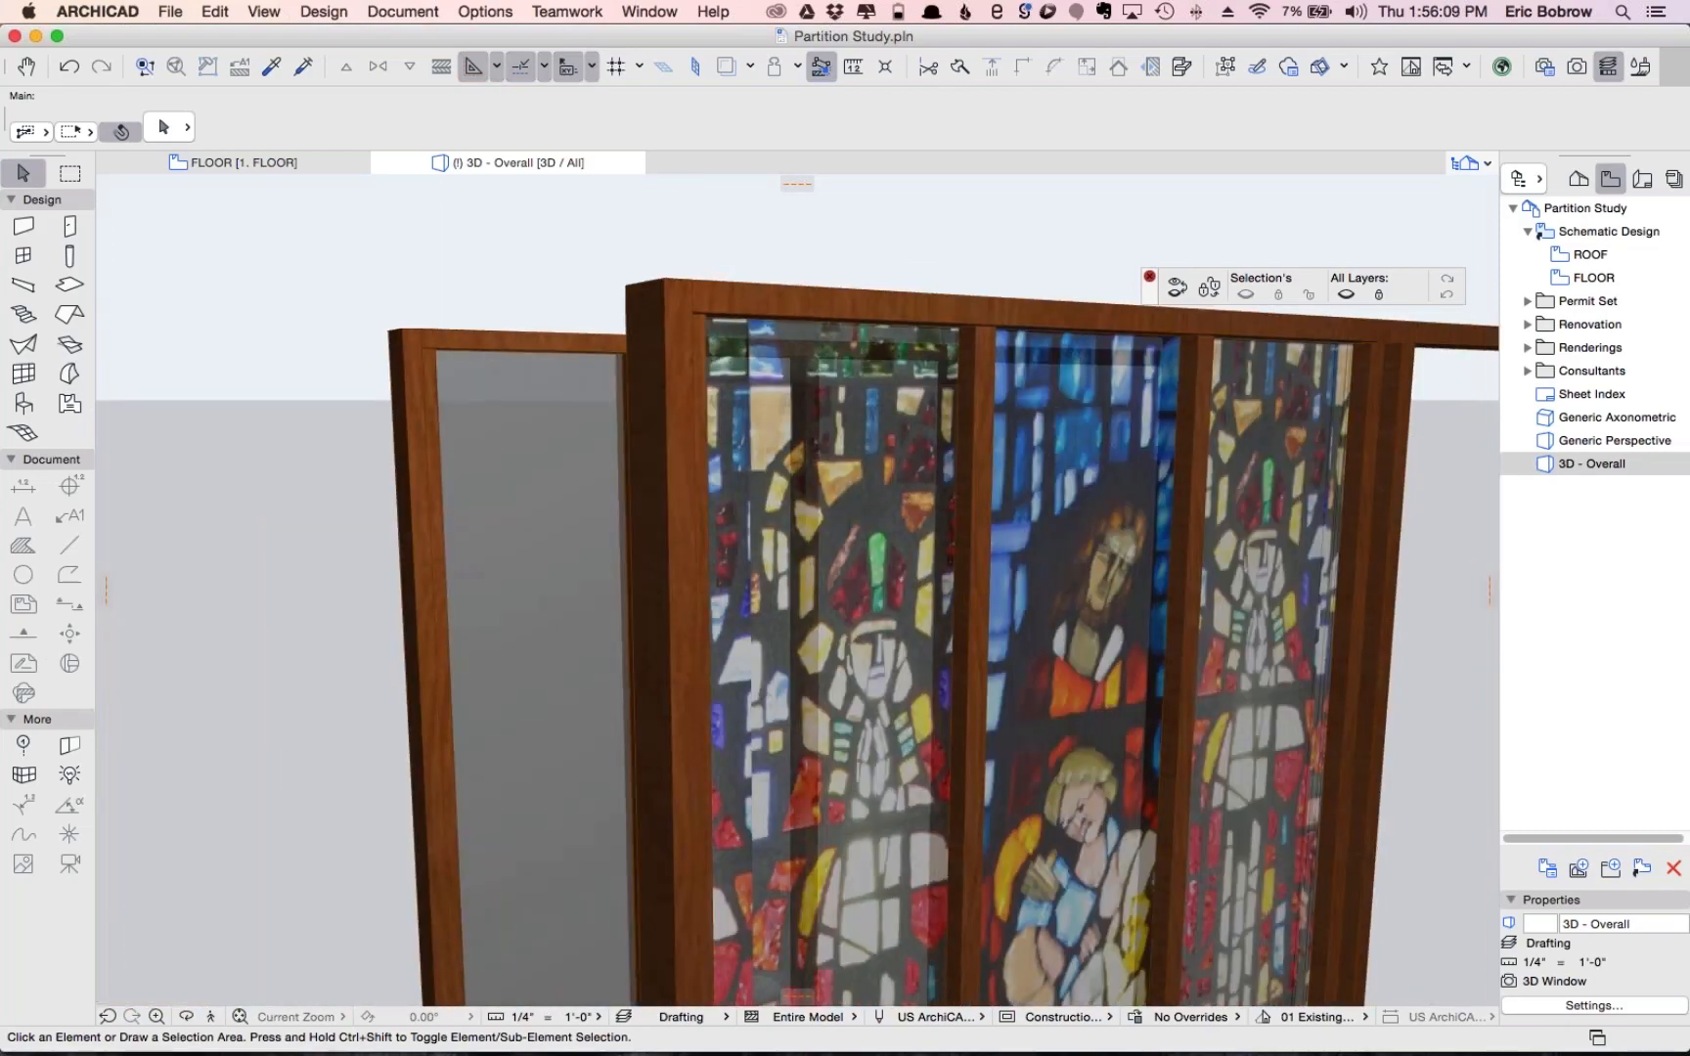
scroll(1106, 220, down, 10)
shift+middle_drag(1177, 287, 1078, 259)
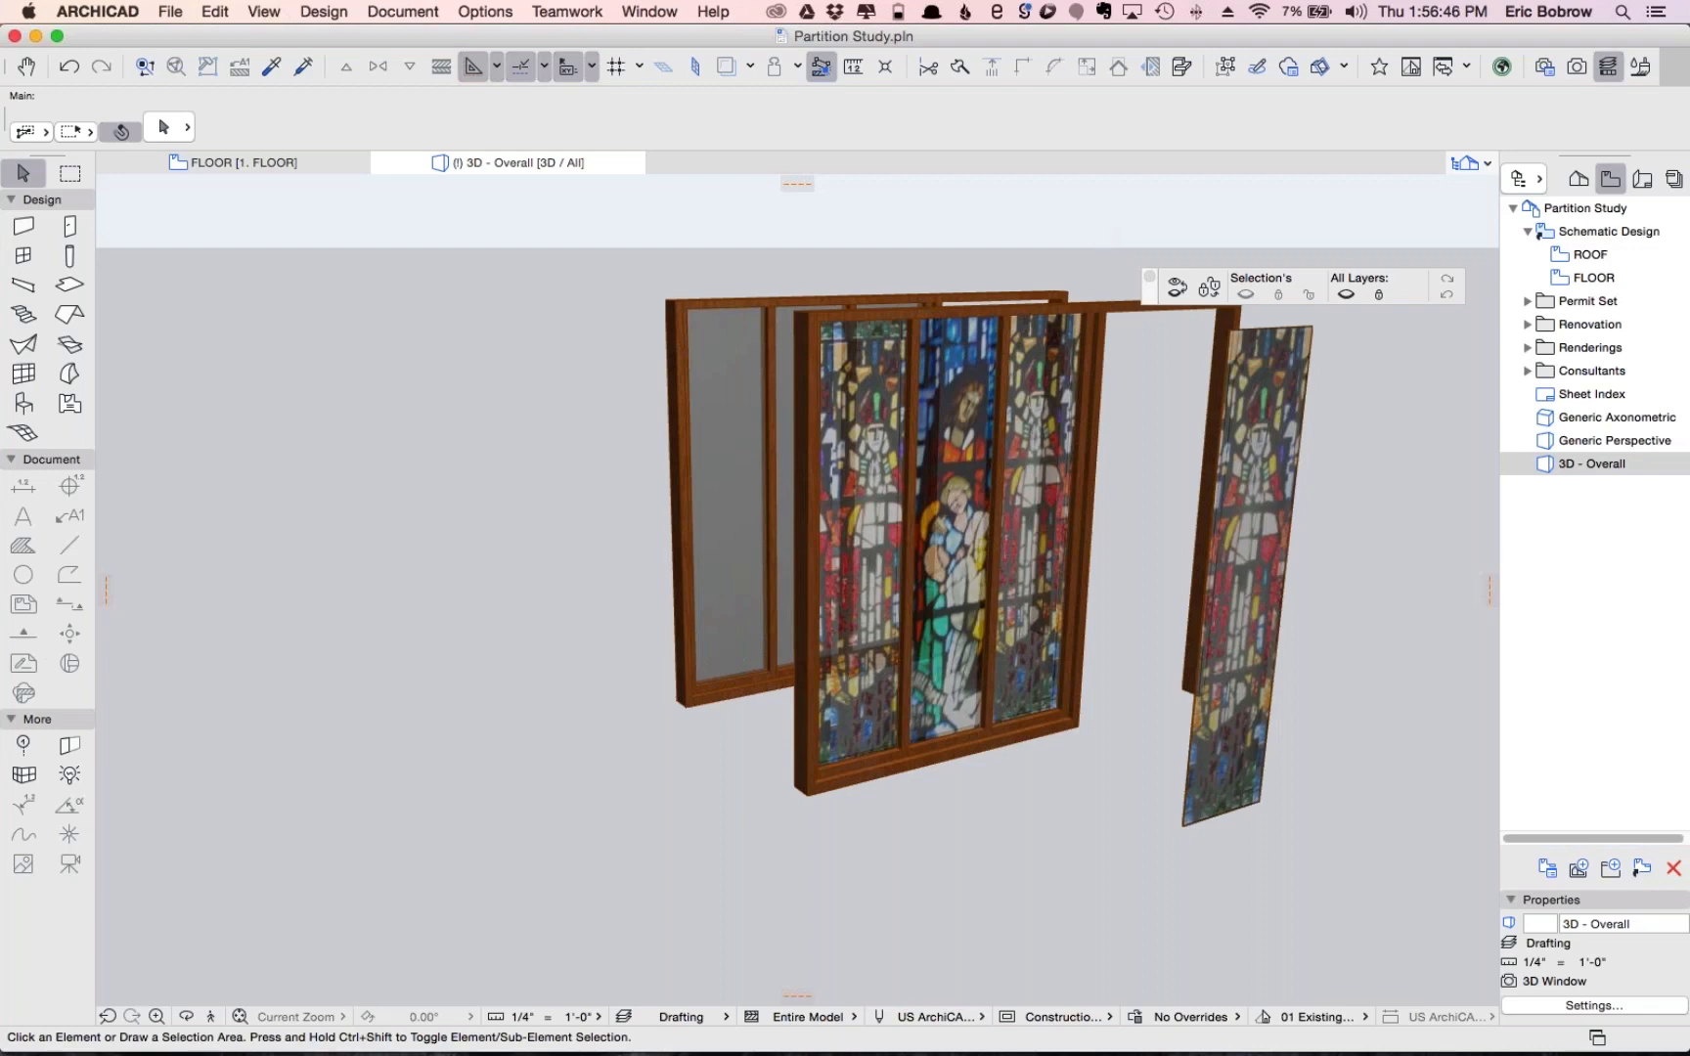
Switch to Chrome and look back through the stained-glass door photos in the support ticket
key(super+Tab)
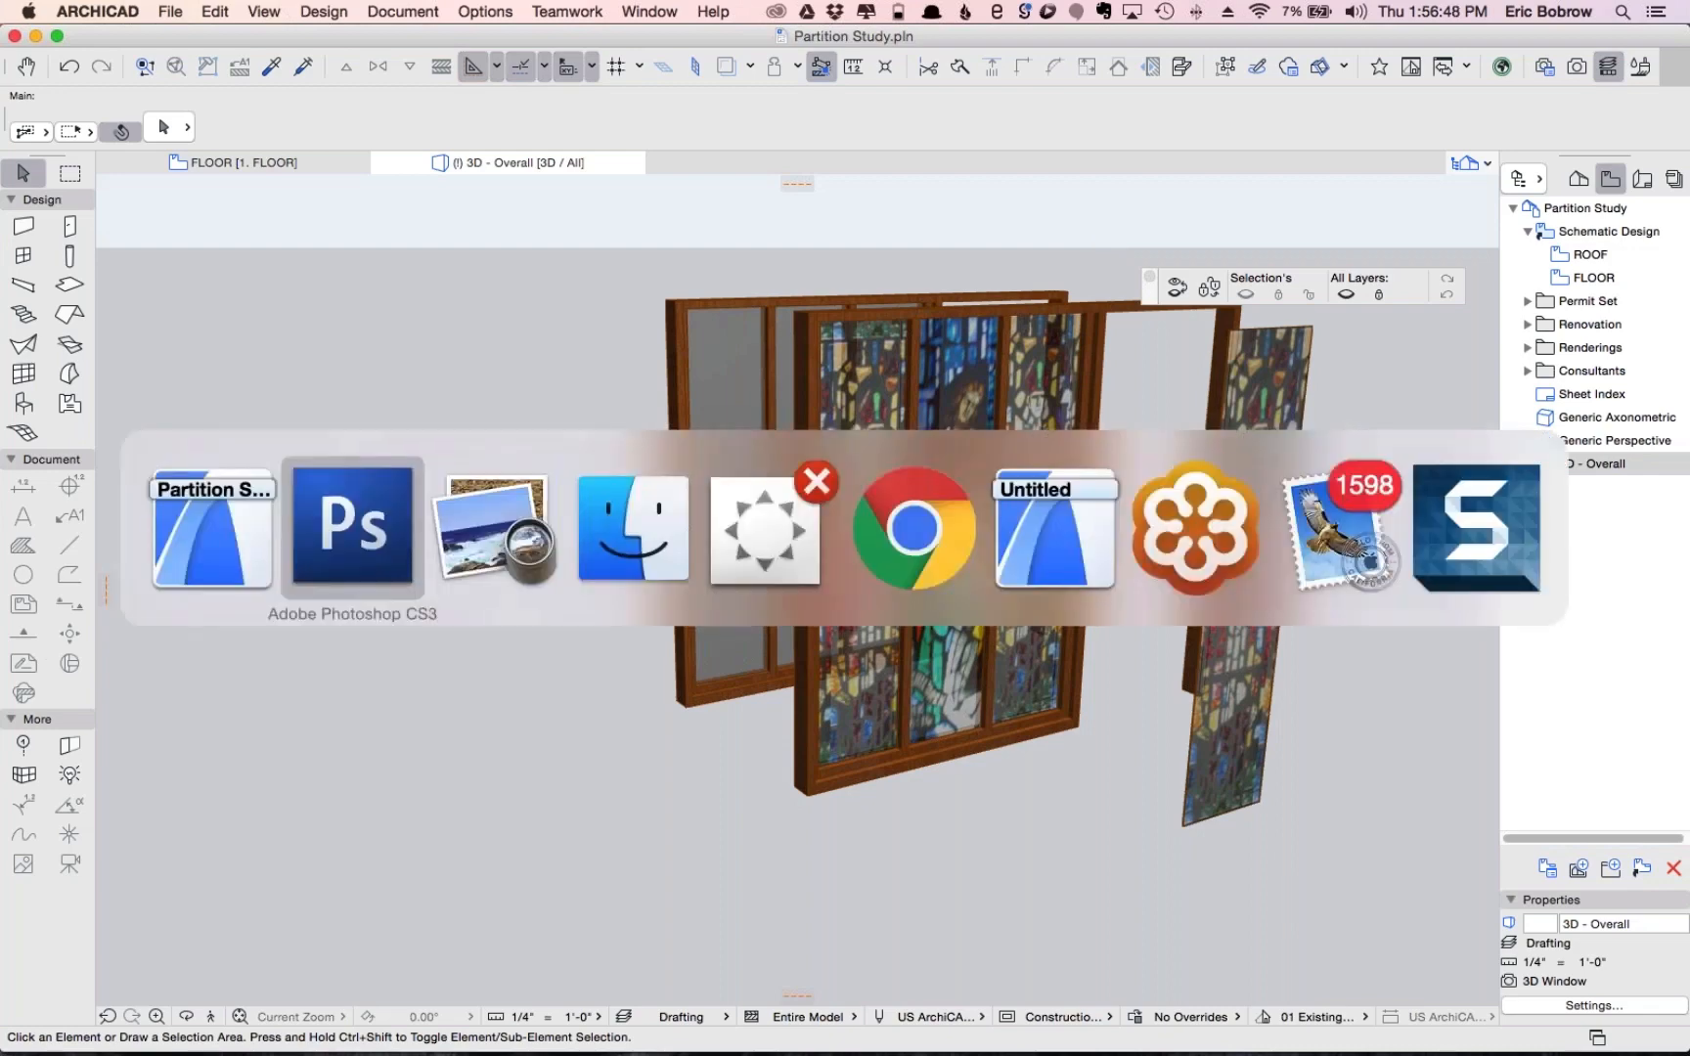
click(905, 531)
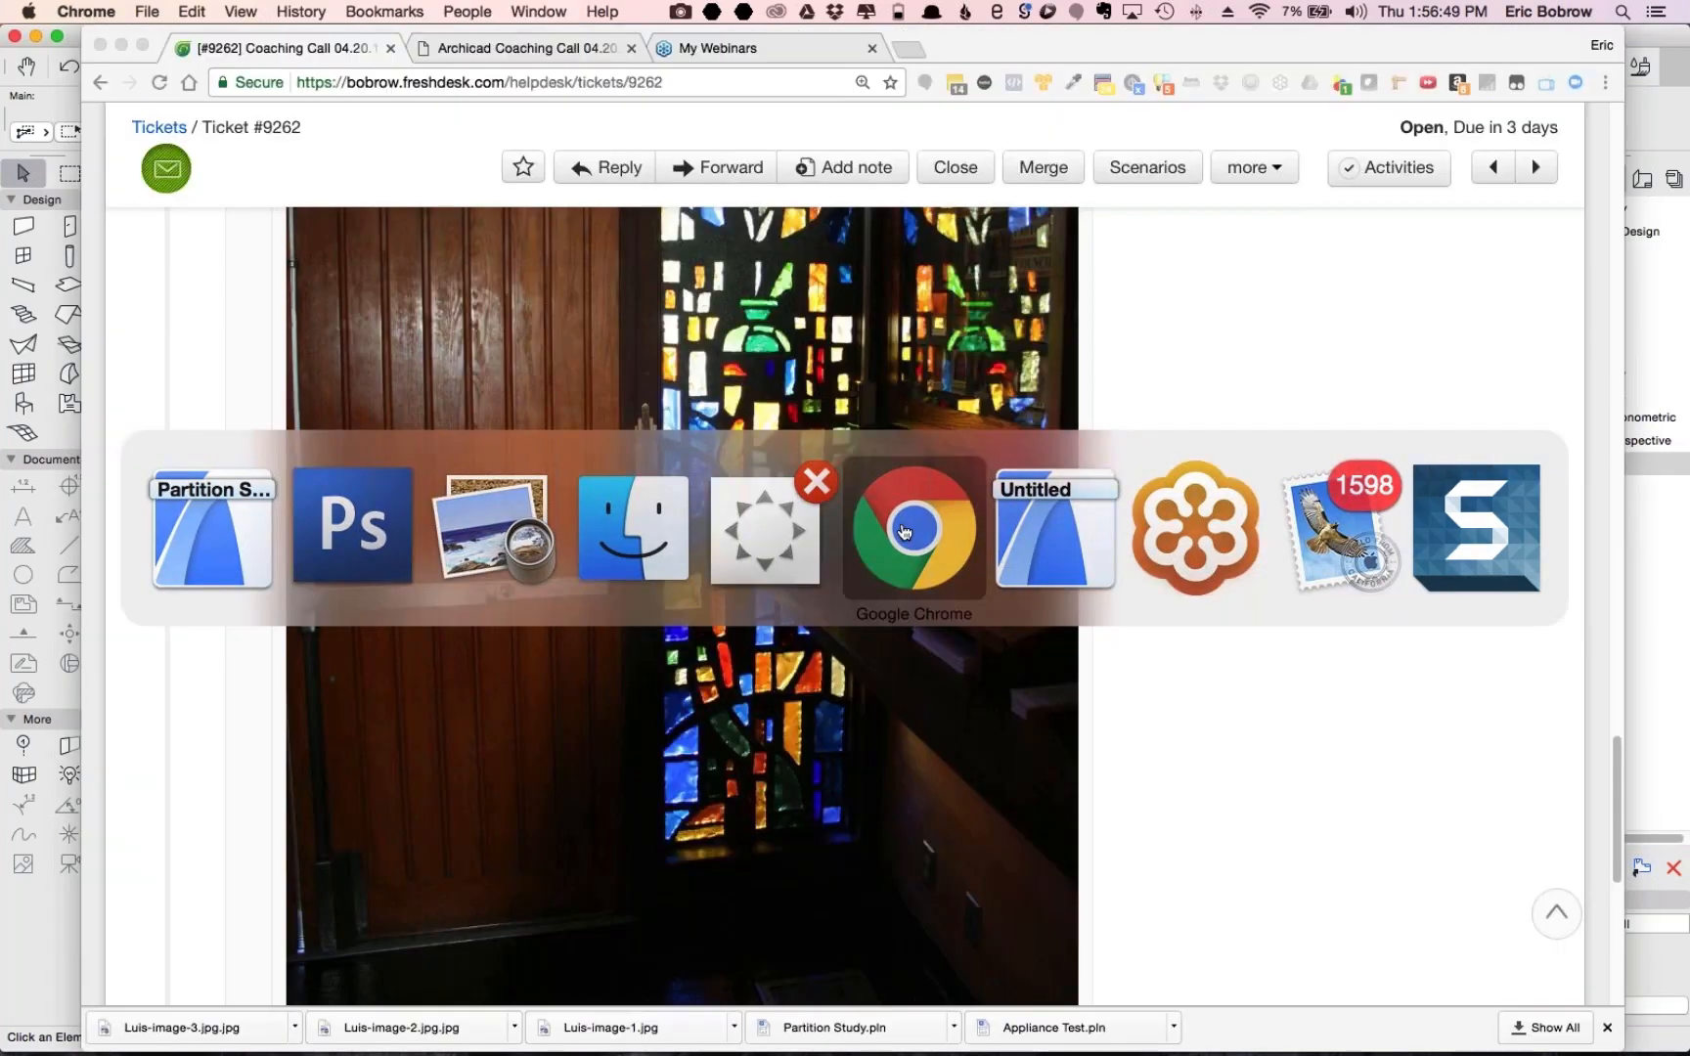
scroll(1158, 375, up, 10)
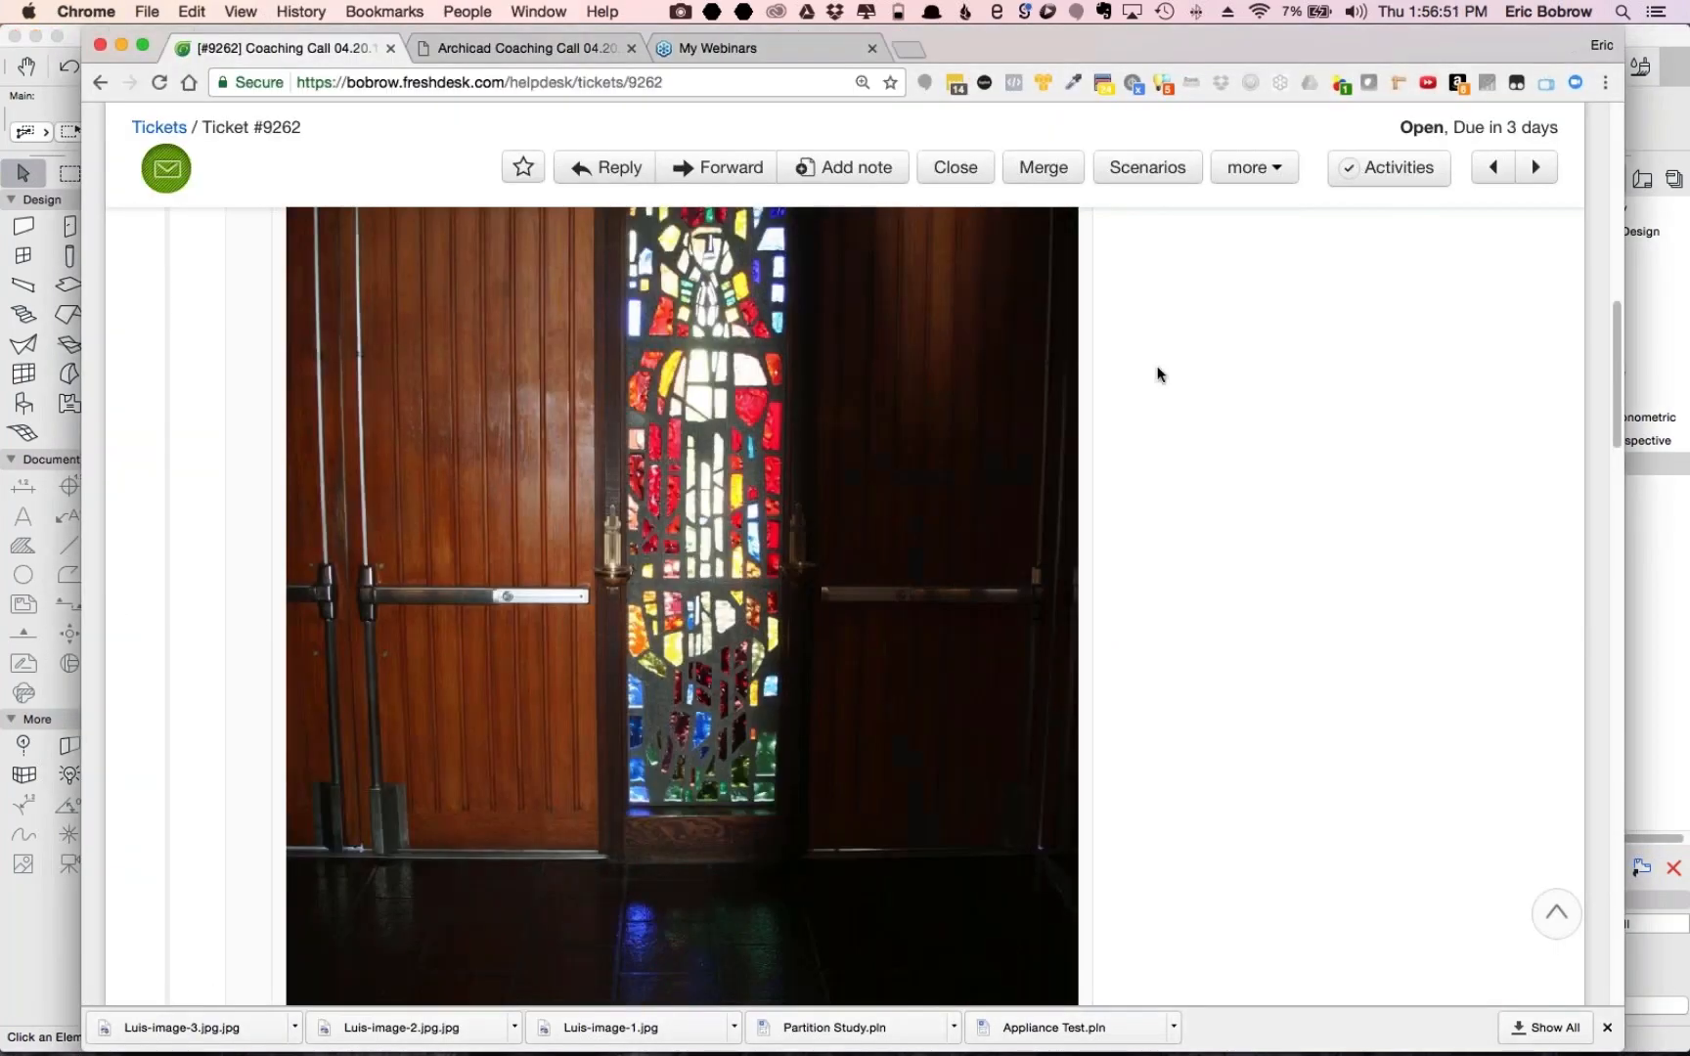
Review the support ticket's message and the attached coaching-call PDF for the questions about morph image textures and library part images
scroll(471, 611, up, 5)
scroll(471, 611, down, 3)
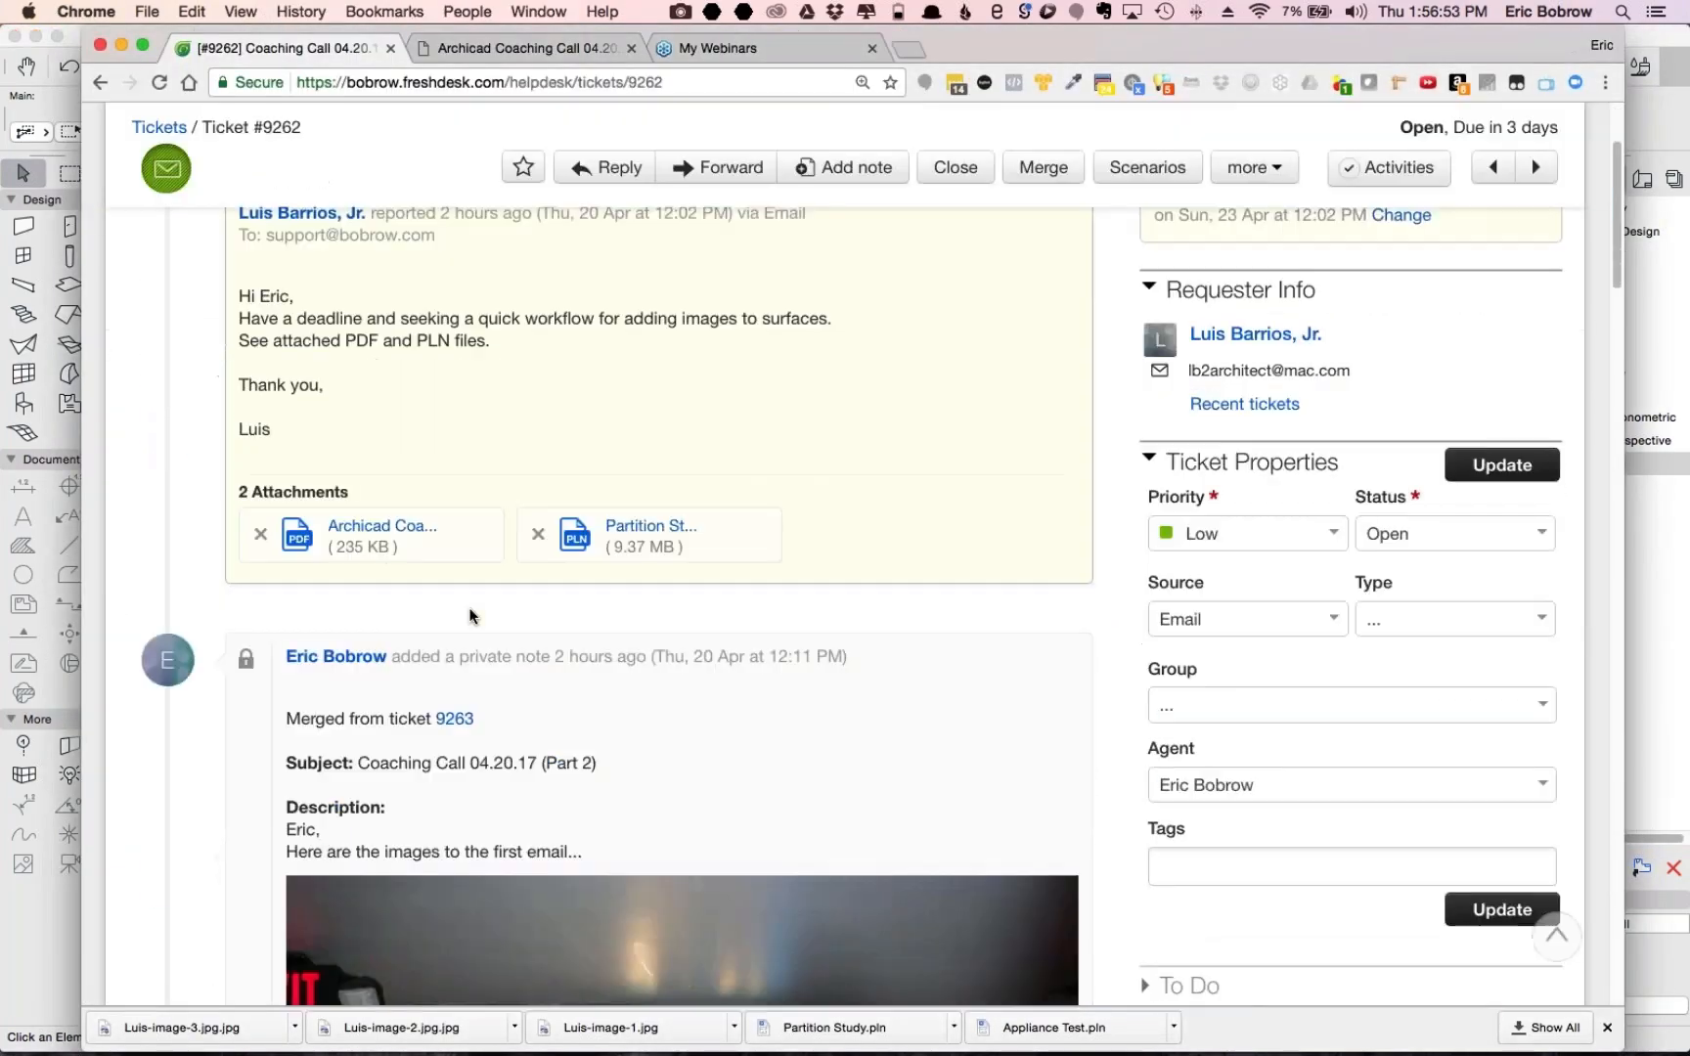
scroll(472, 611, down, 3)
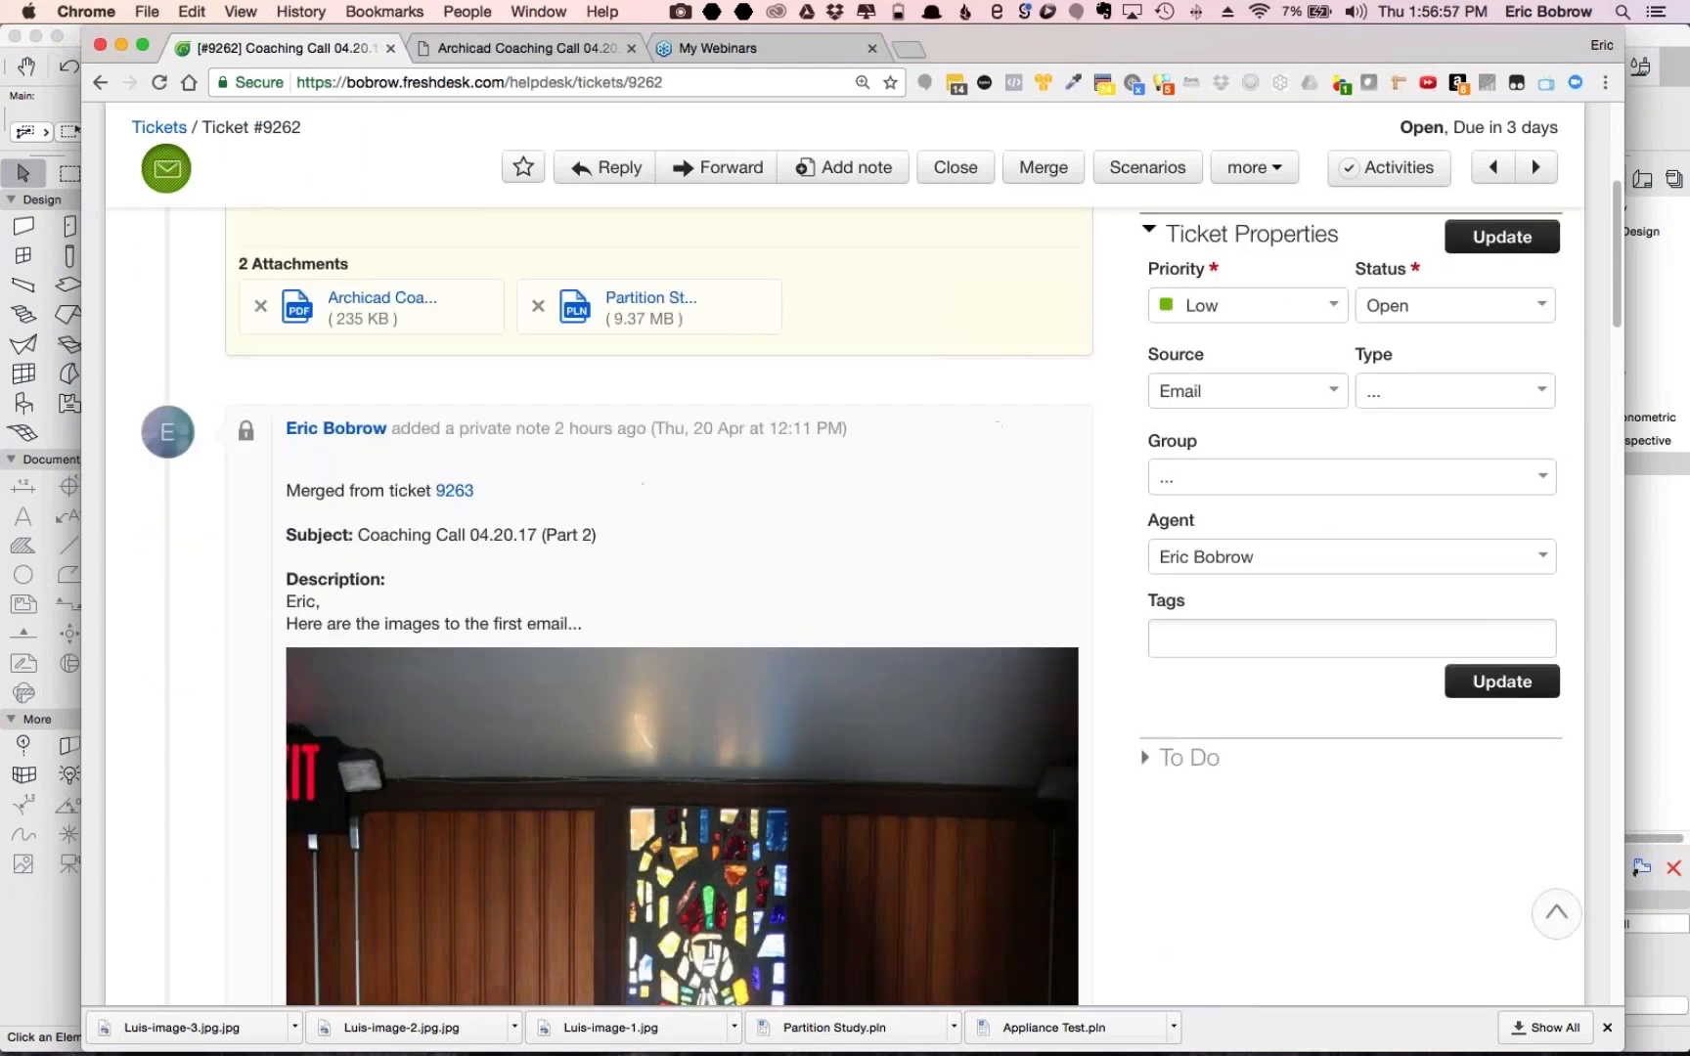
click(525, 49)
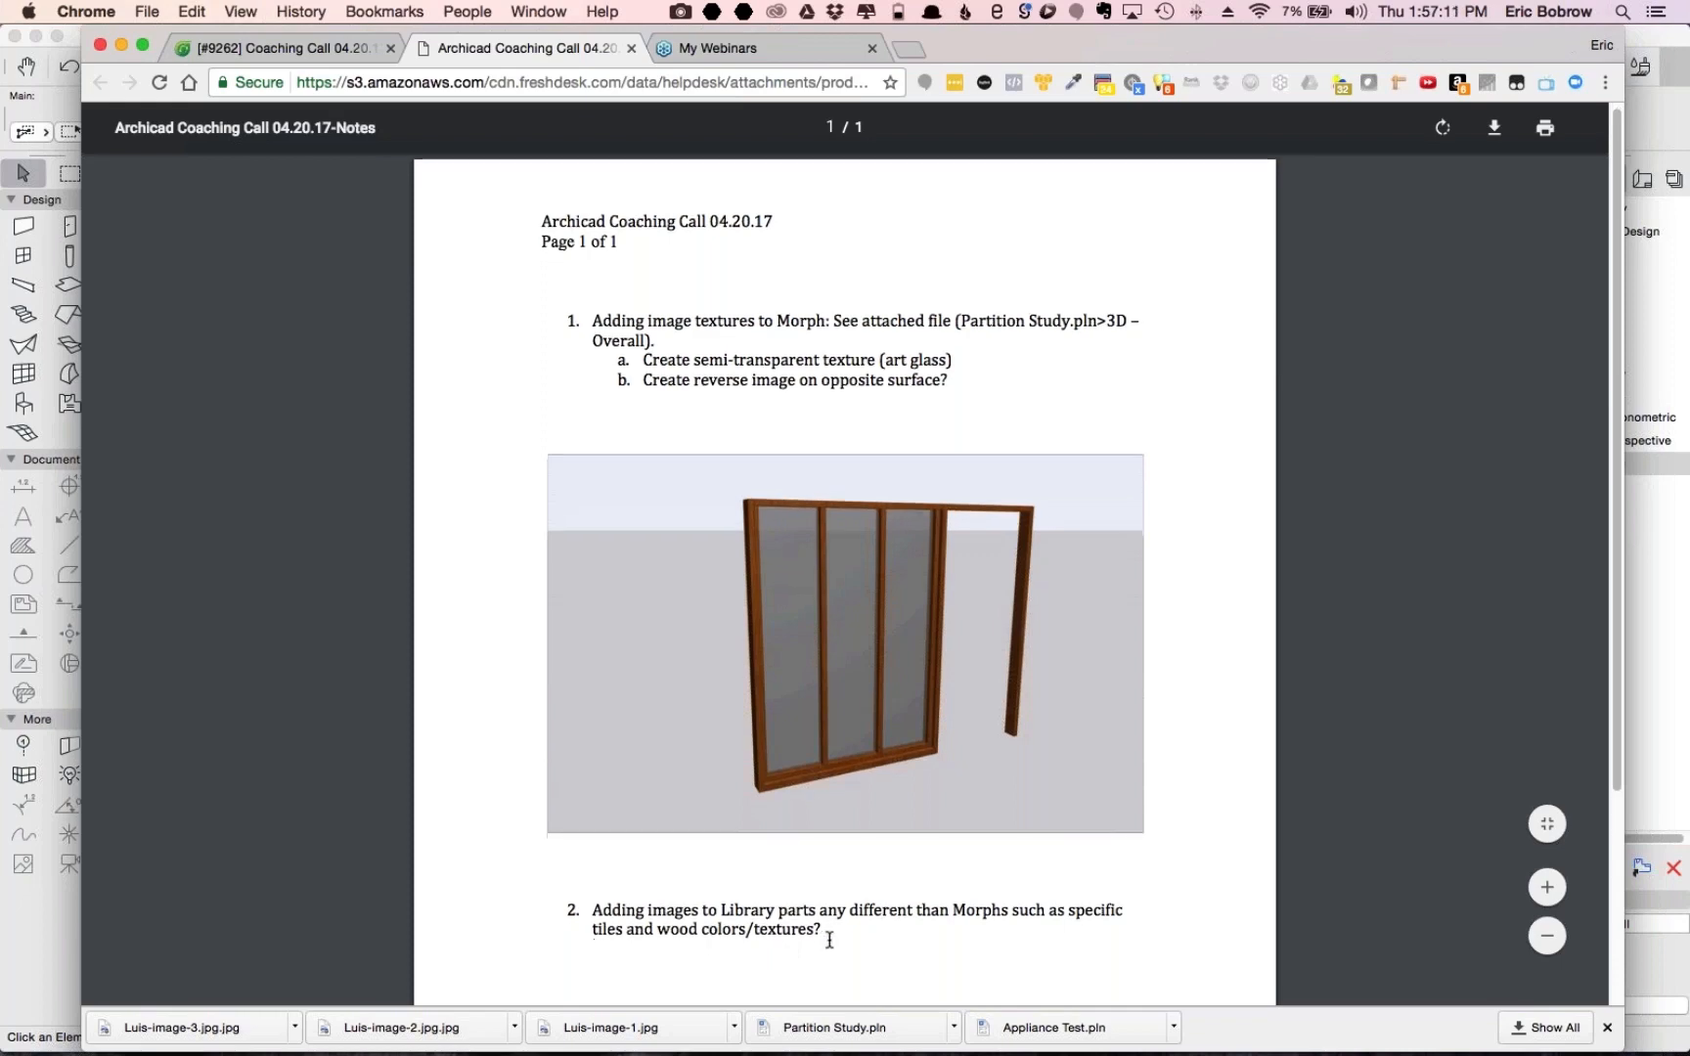
scroll(828, 942, down, 2)
scroll(830, 939, down, 1)
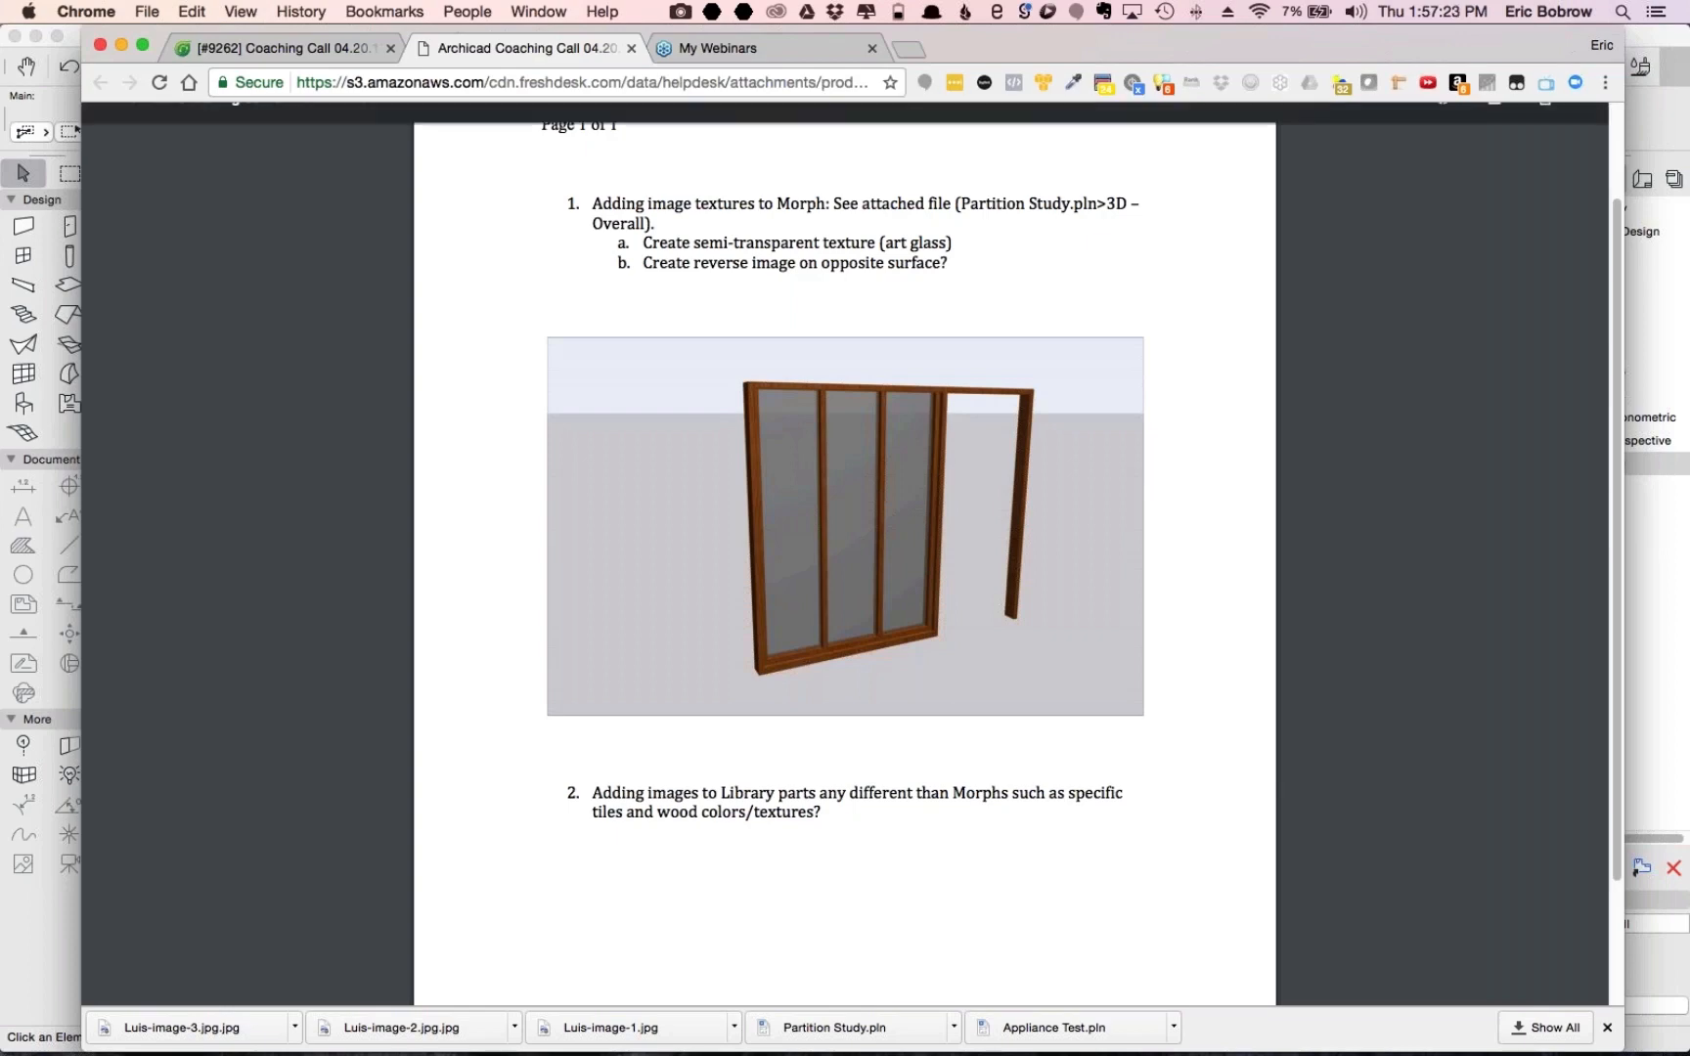
Switch to ARCHICAD and set the surface of the front partition's frame morph around the stained-glass panels to Wood: Oak Light Horiz
key(super+Tab)
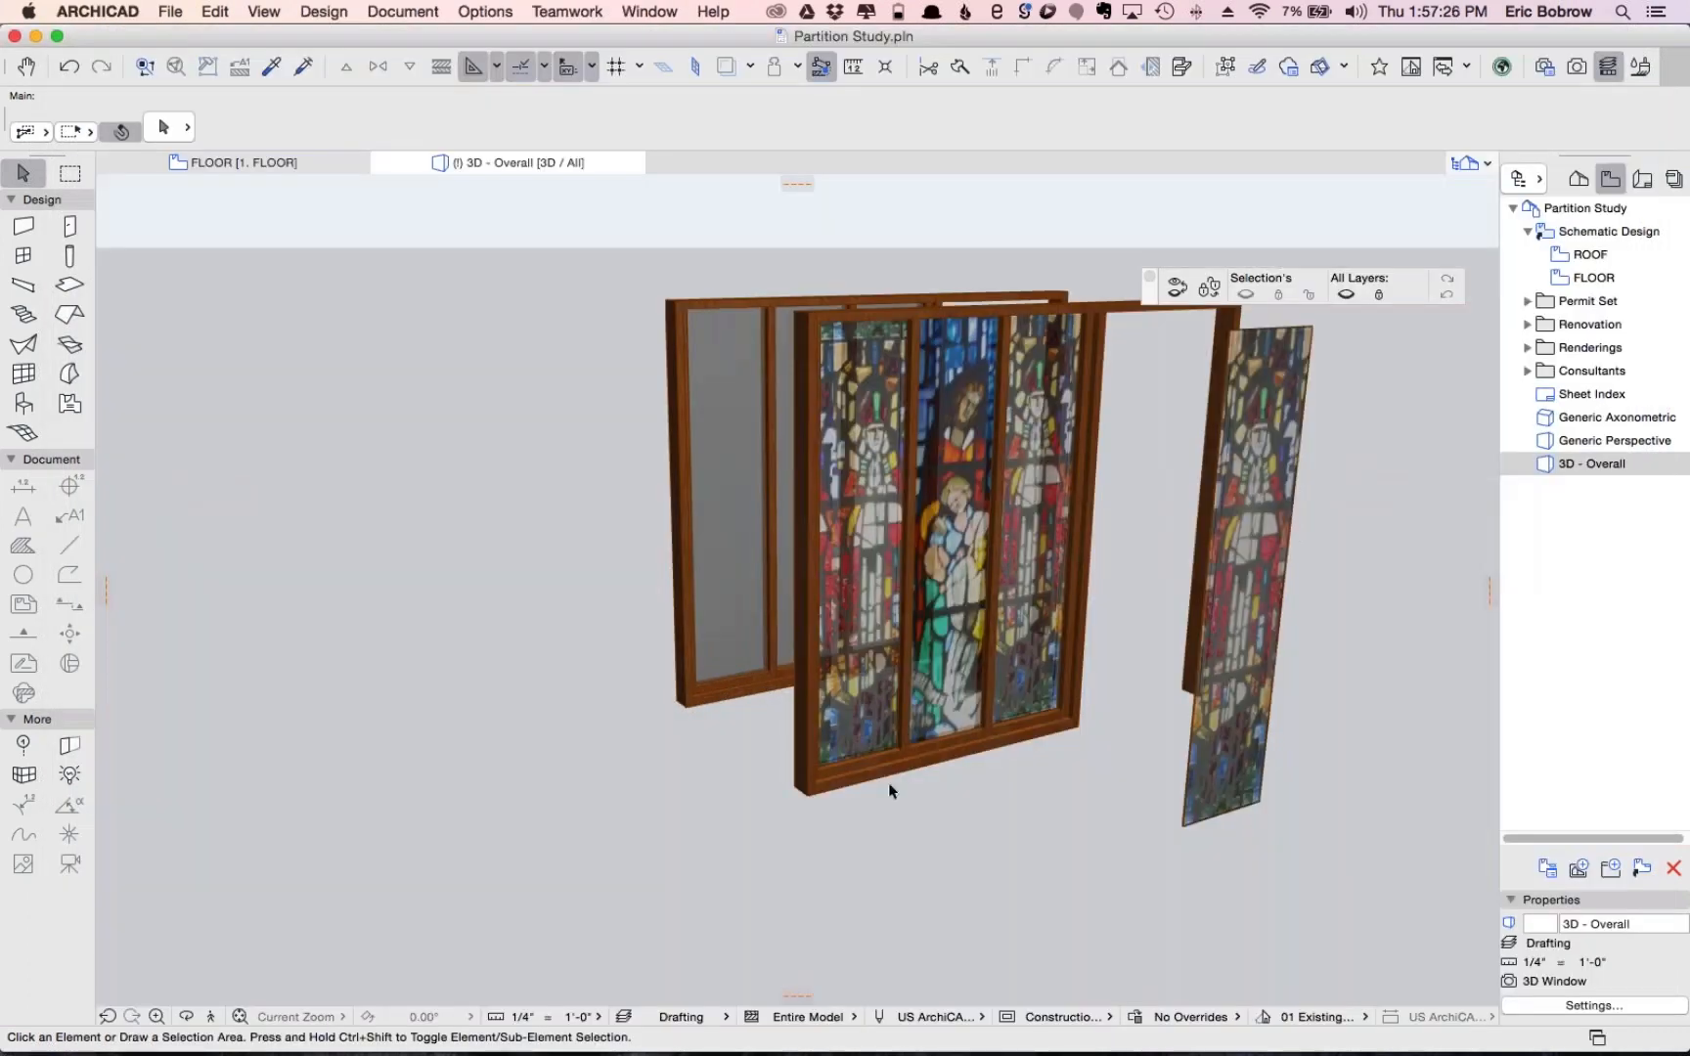
click(899, 769)
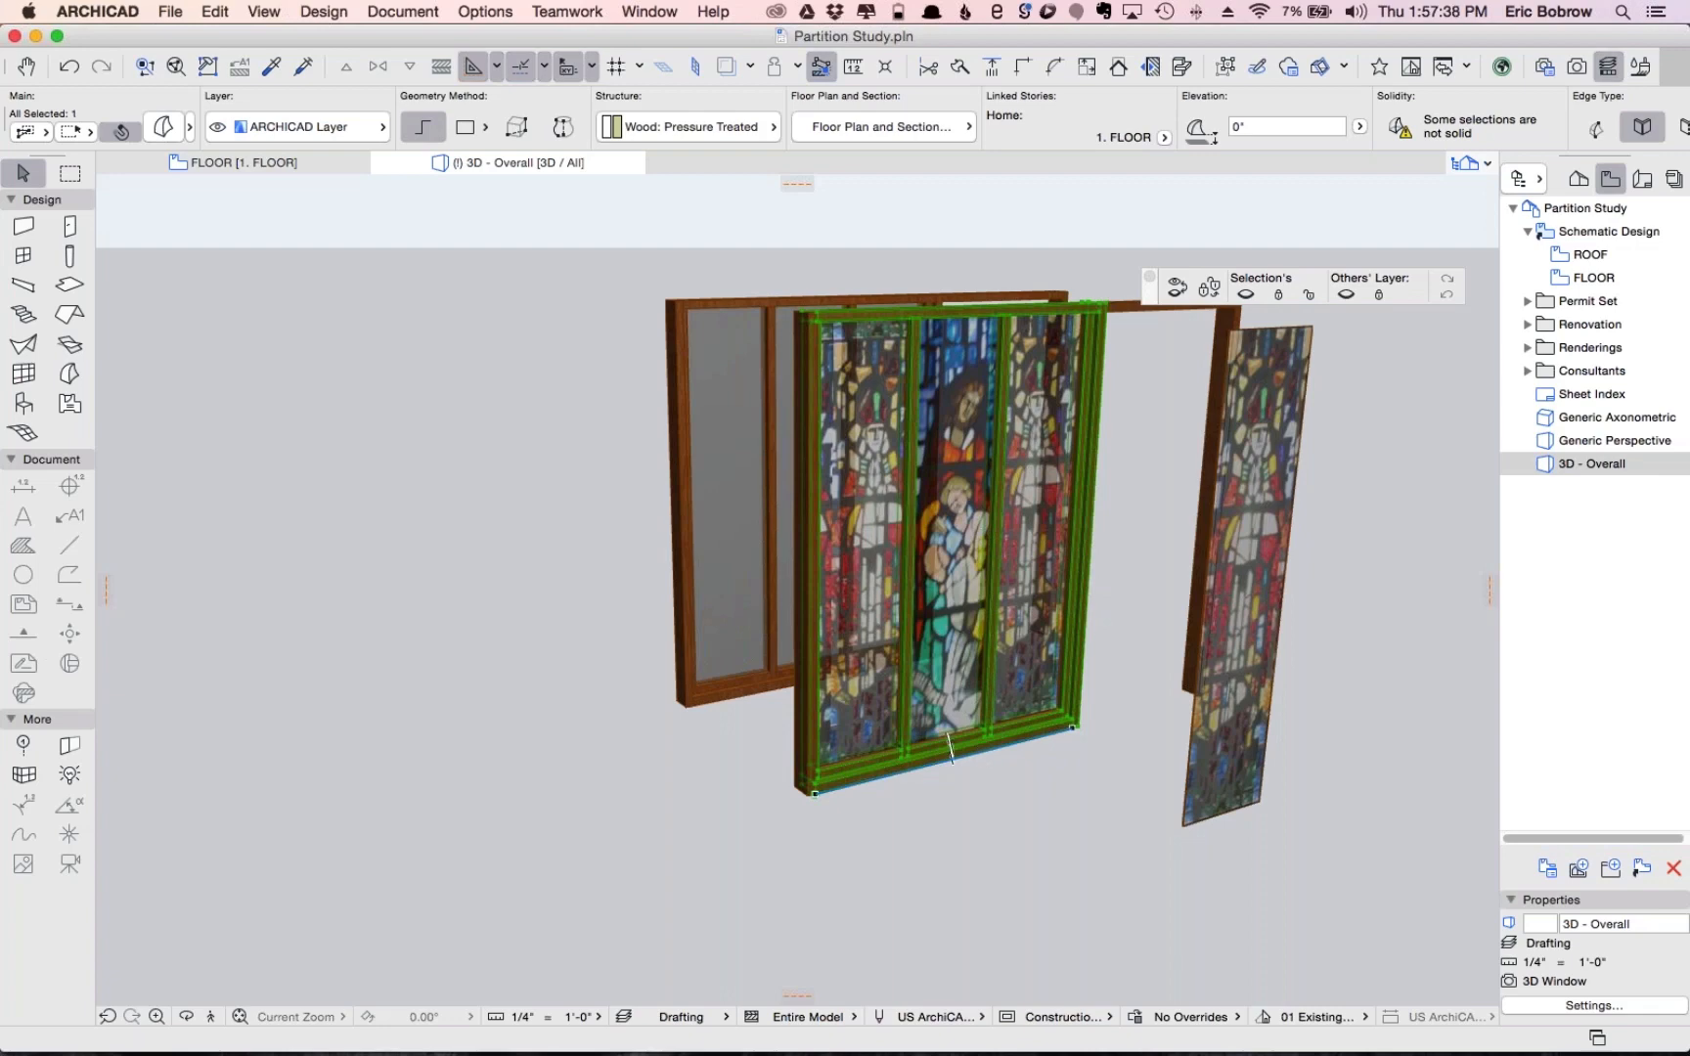
scroll(870, 114, right, 5)
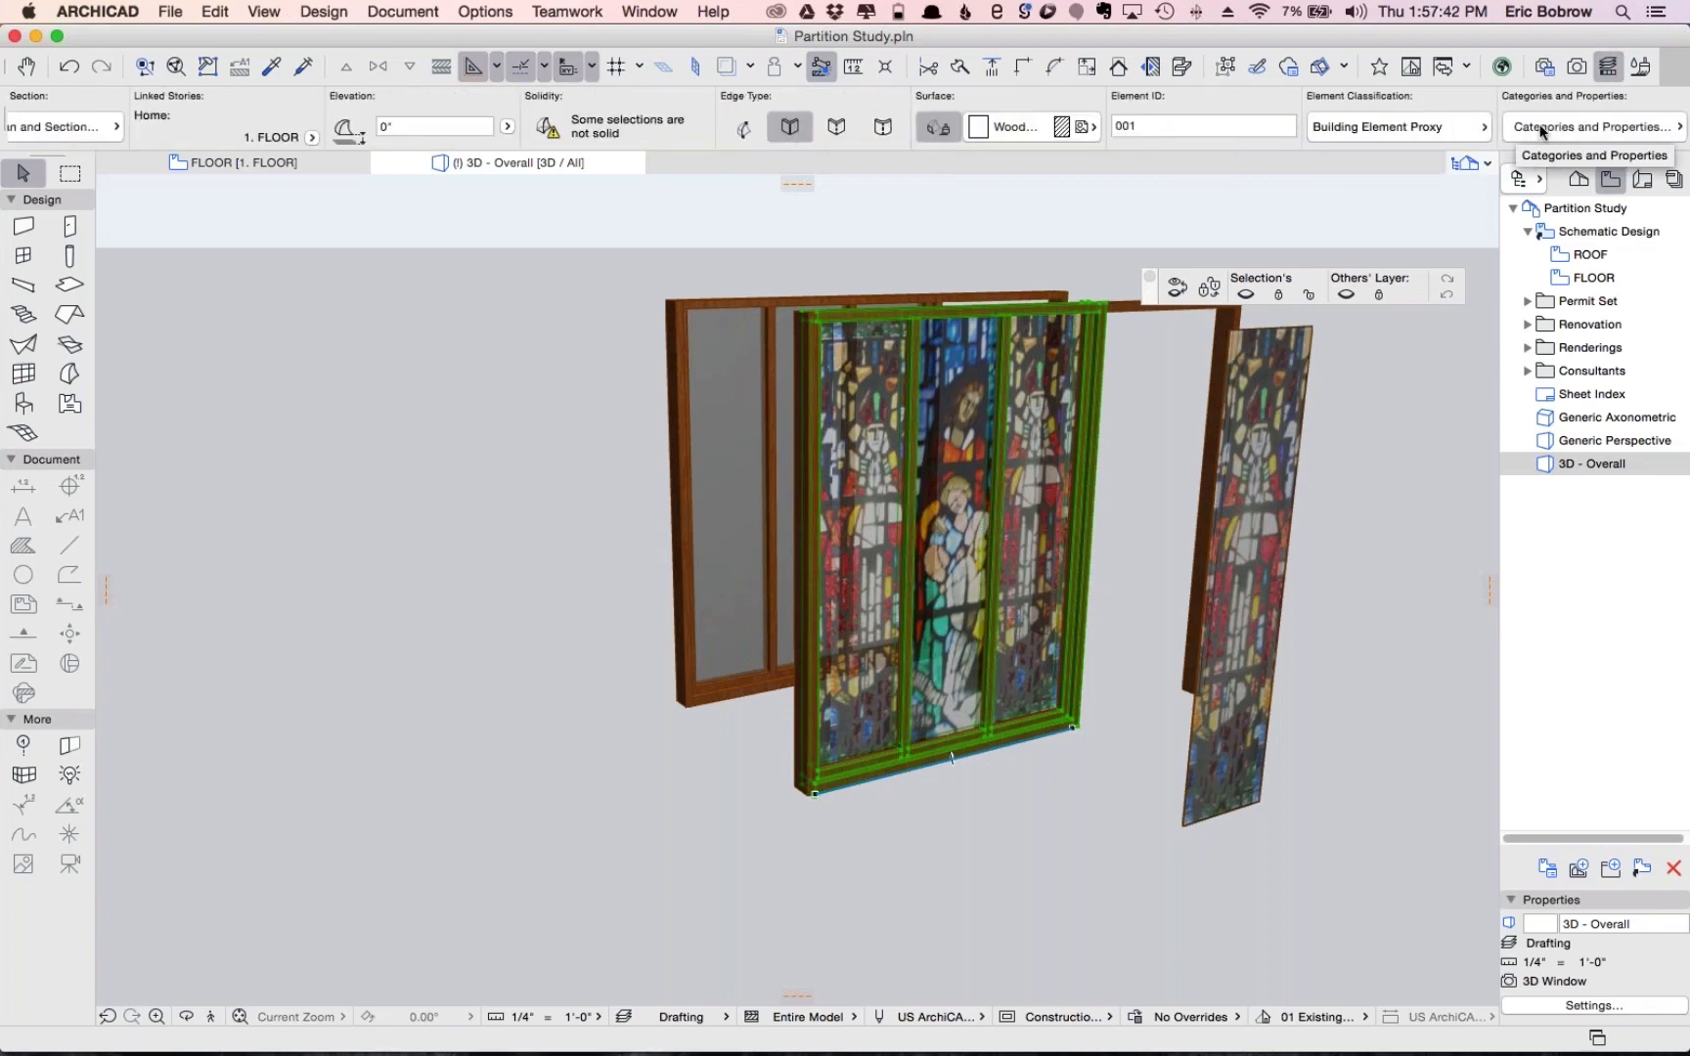
scroll(1483, 132, left, 10)
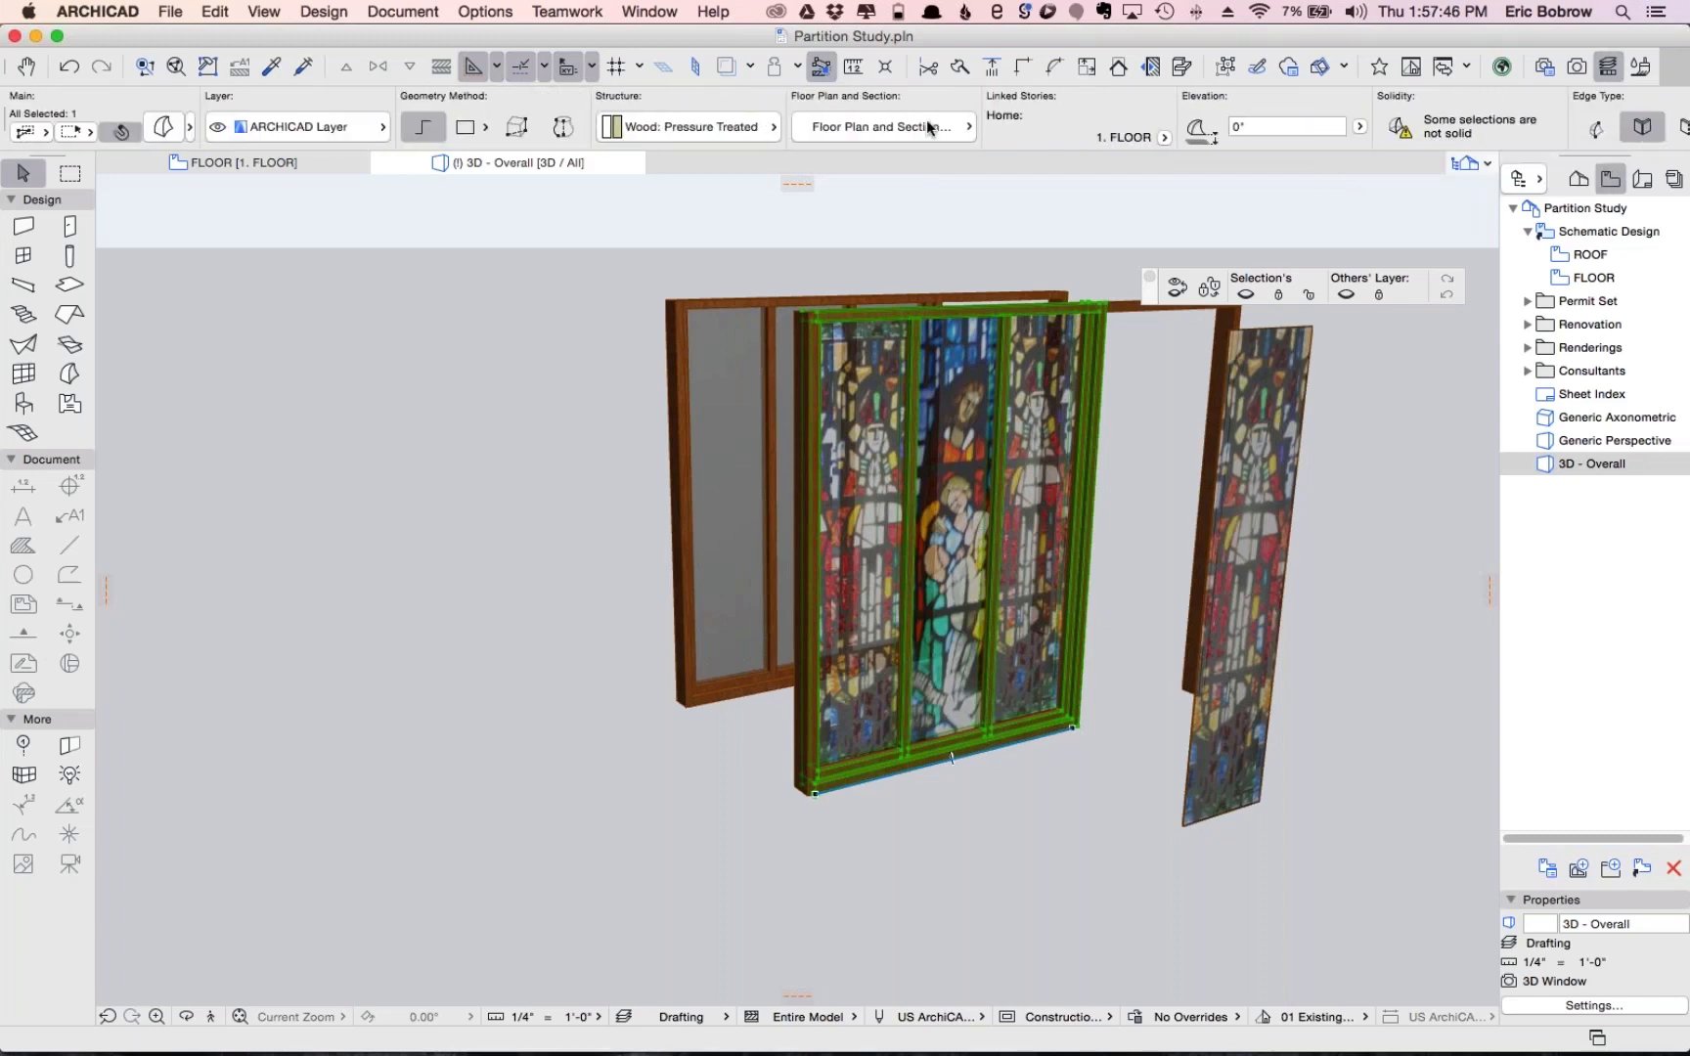
scroll(1154, 131, right, 4)
scroll(1186, 128, right, 15)
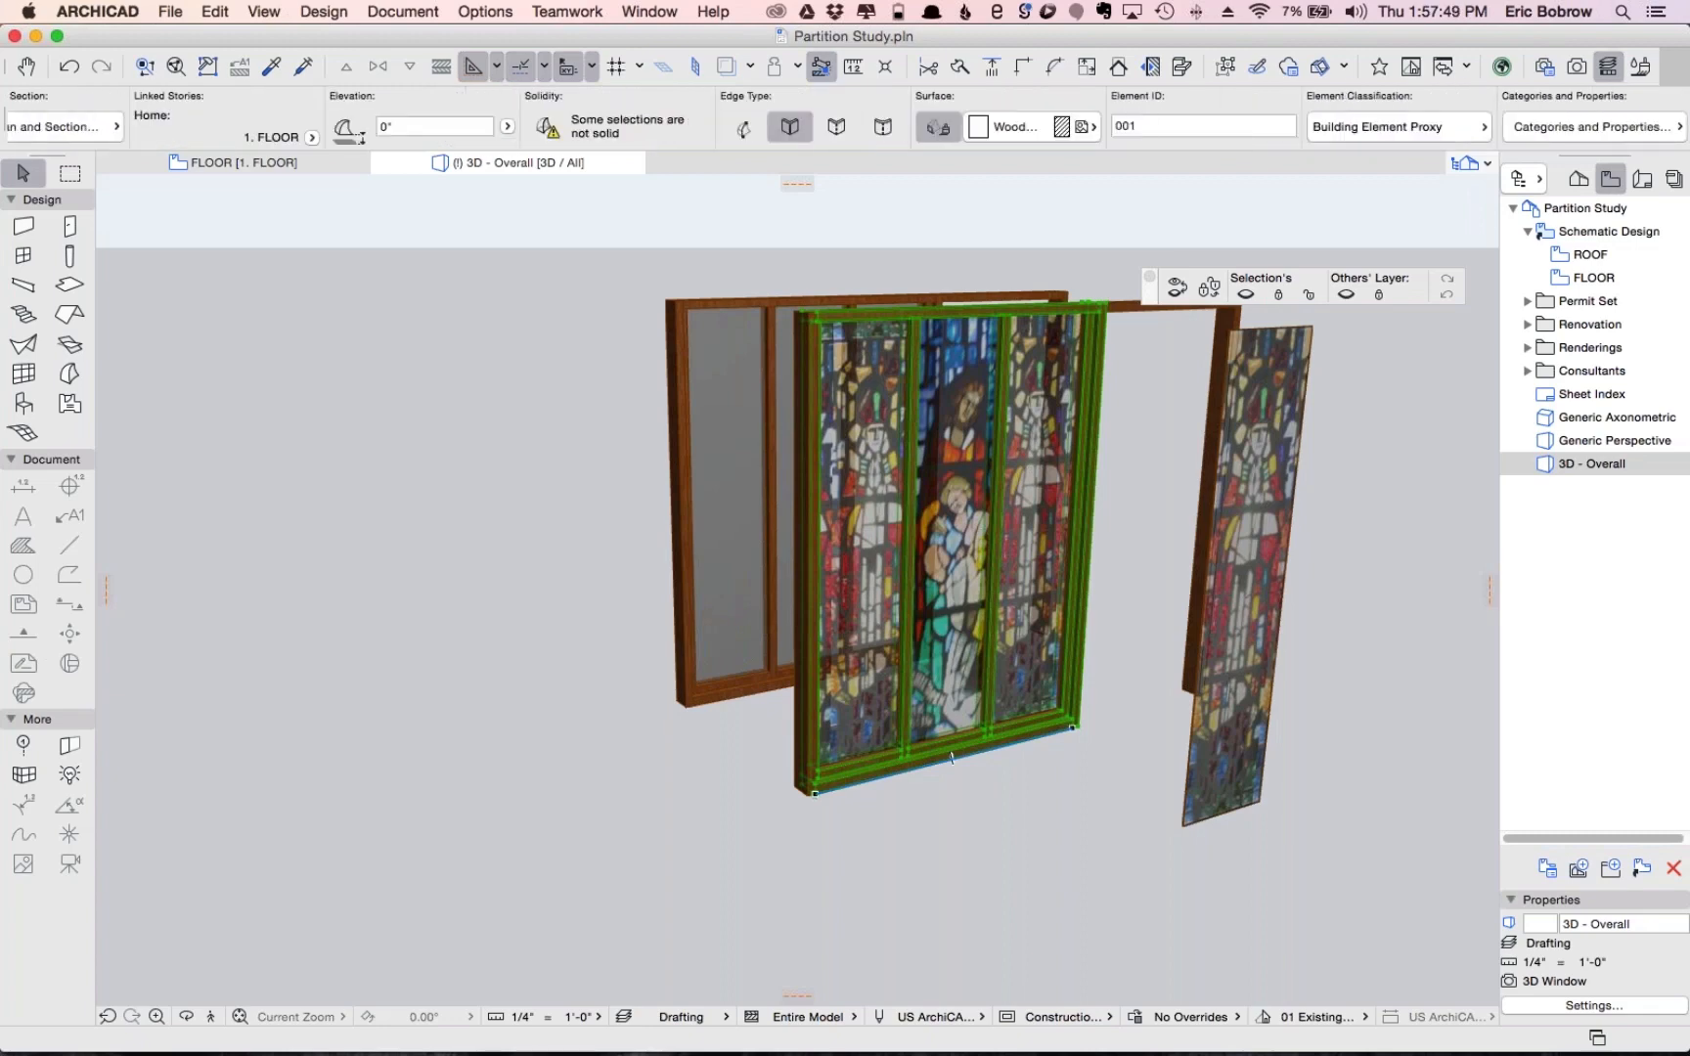
click(1093, 125)
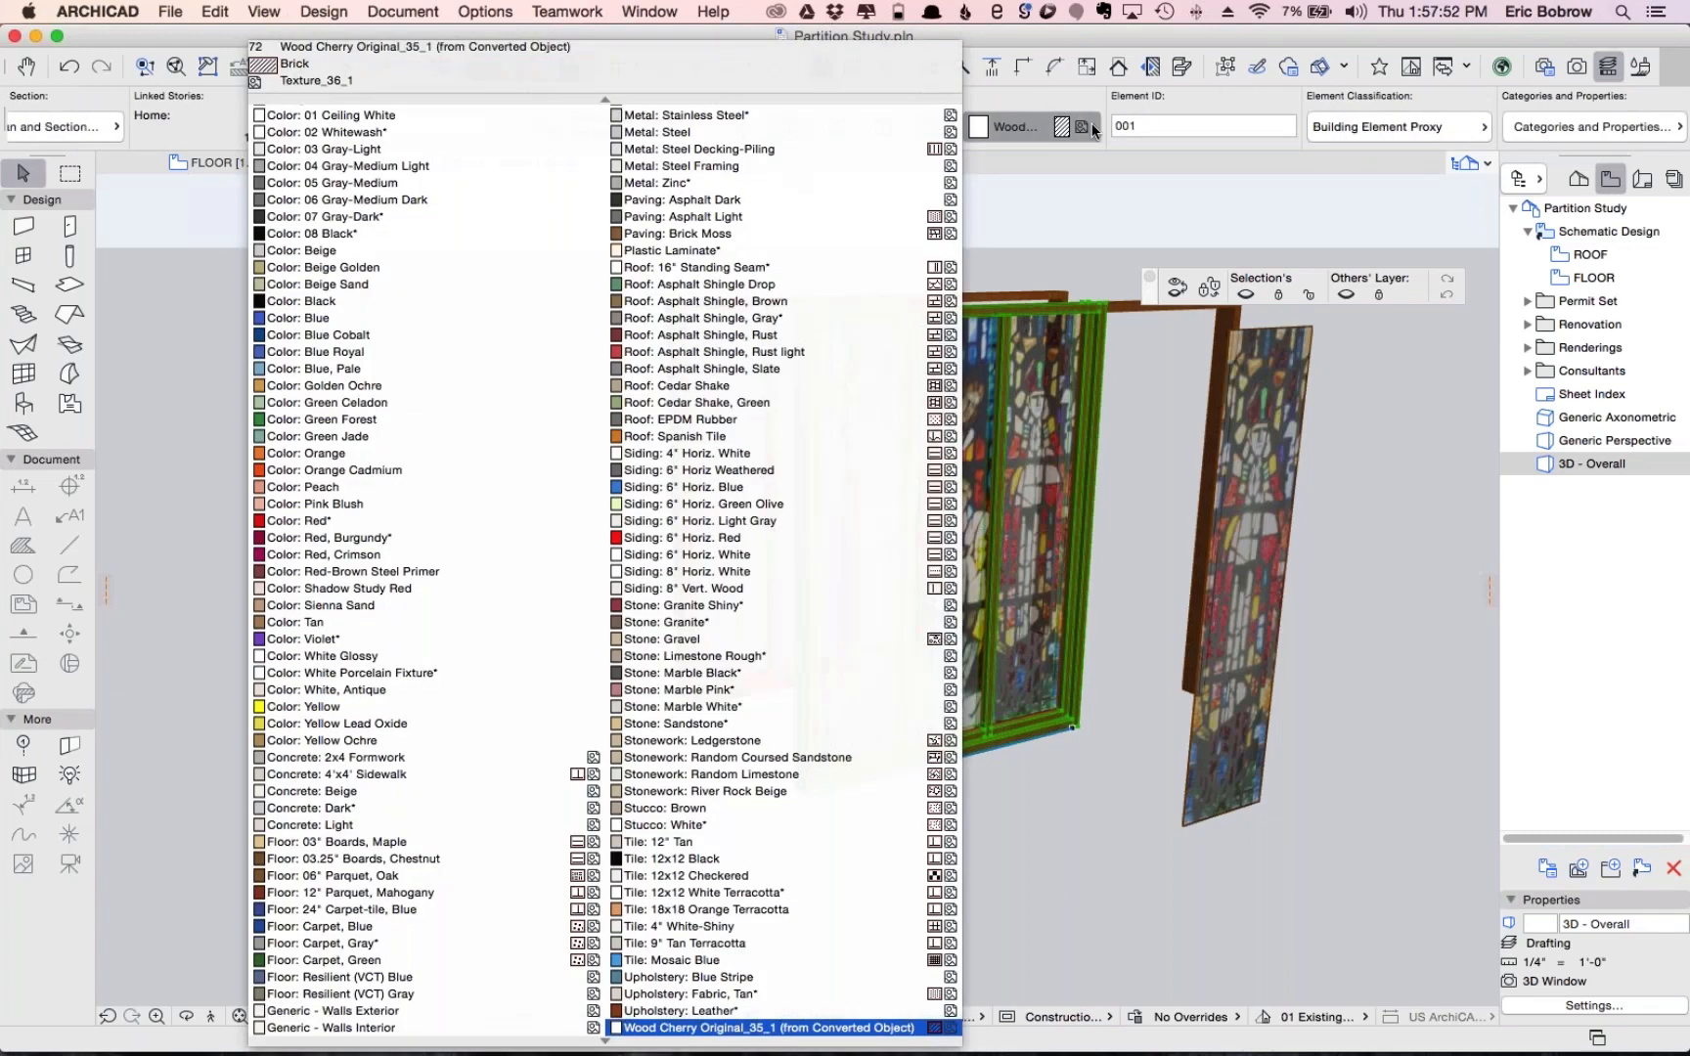
scroll(847, 915, down, 3)
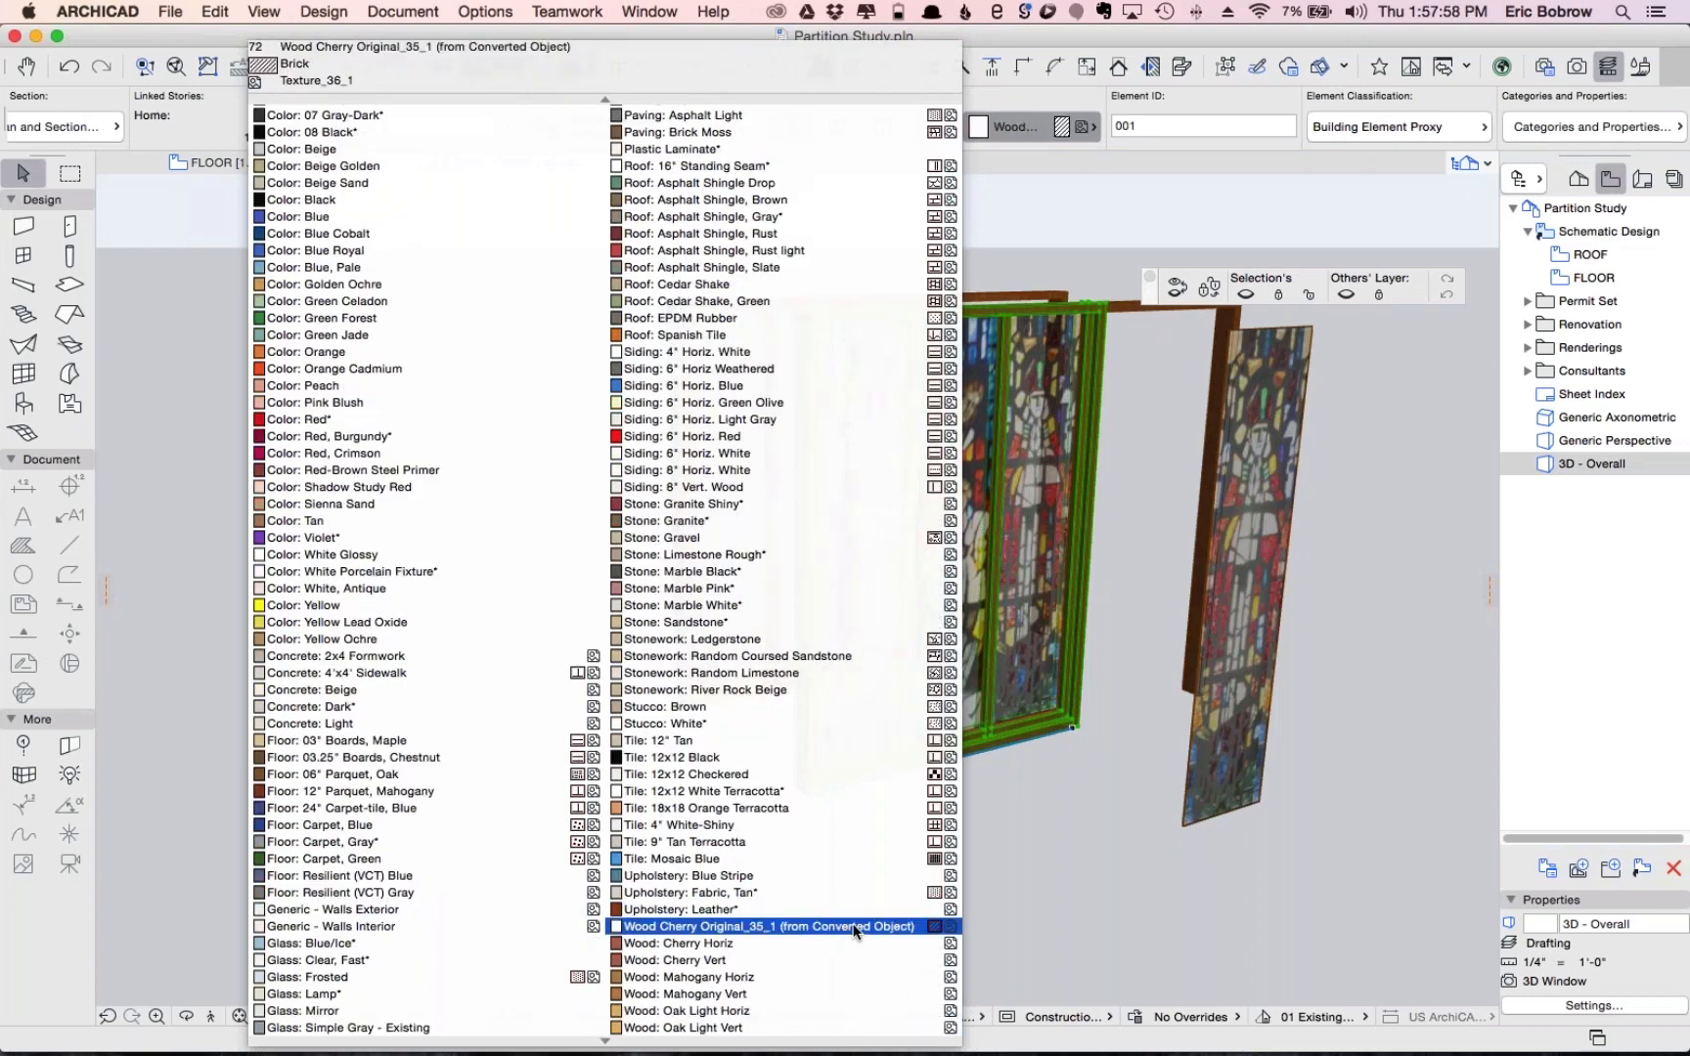
click(740, 1013)
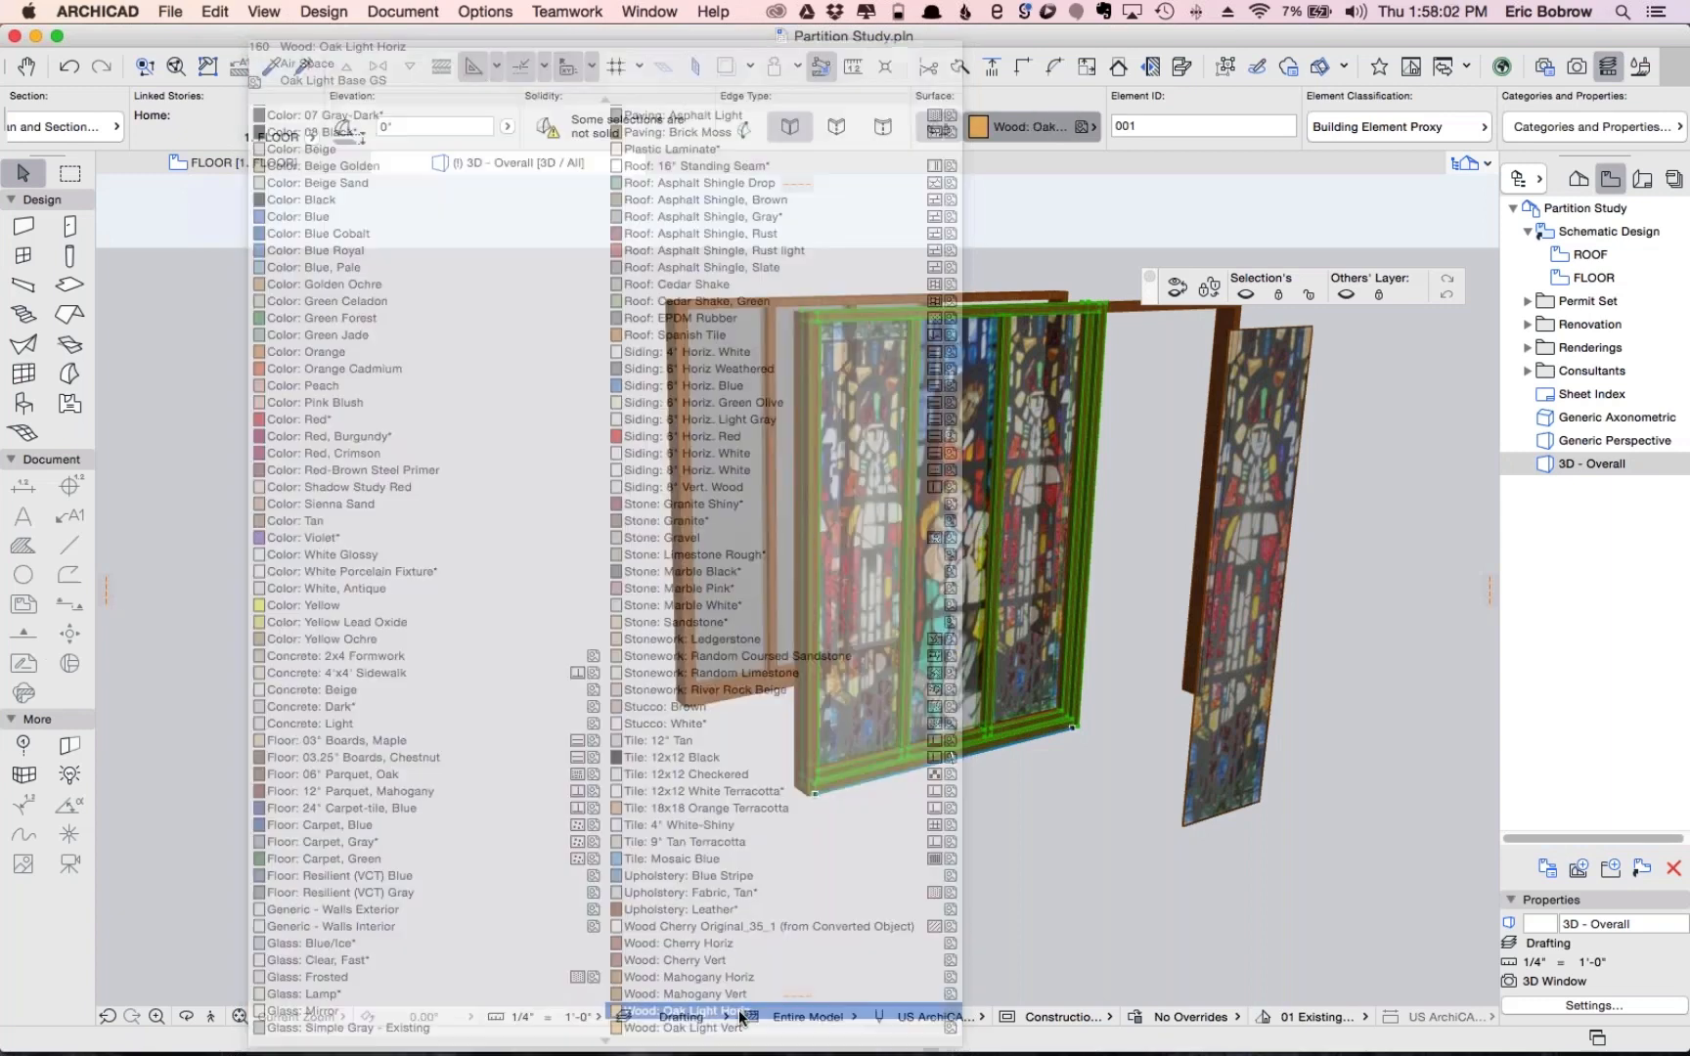
key(Escape)
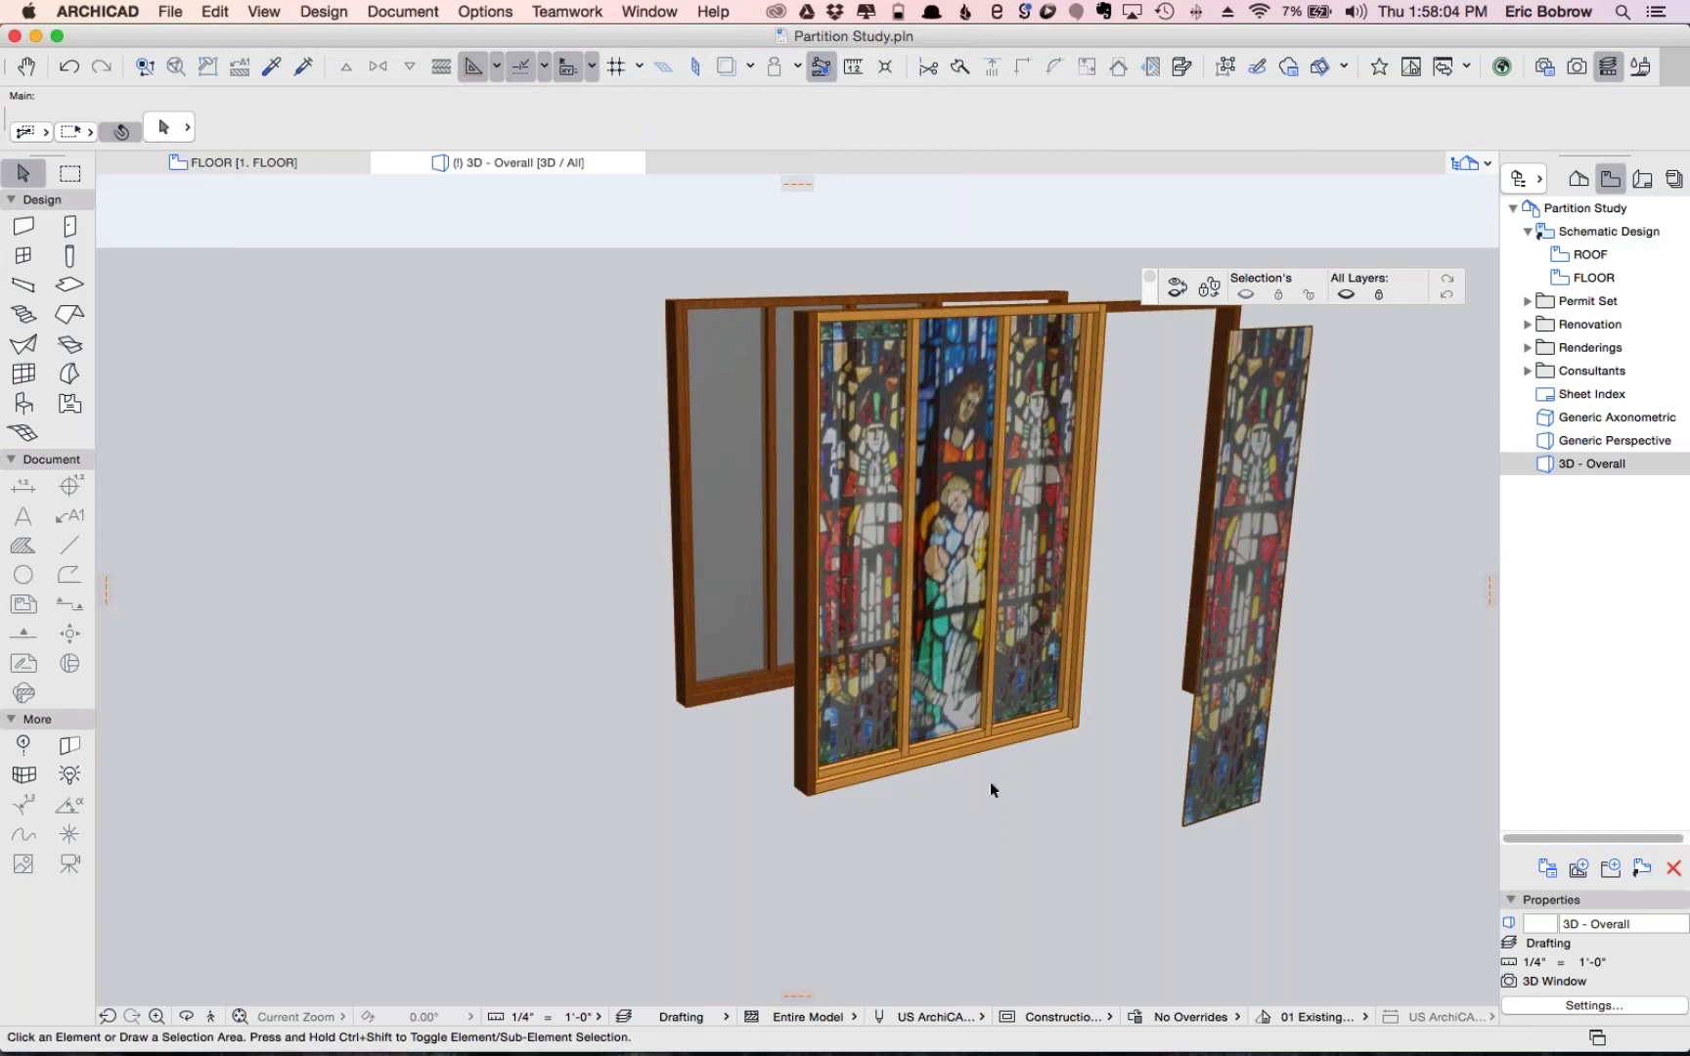
Set the surface of the front partition's end post morph beside the first glass panel to Wood: Oak Light Horiz and deselect it
scroll(988, 784, up, 2)
scroll(987, 789, up, 3)
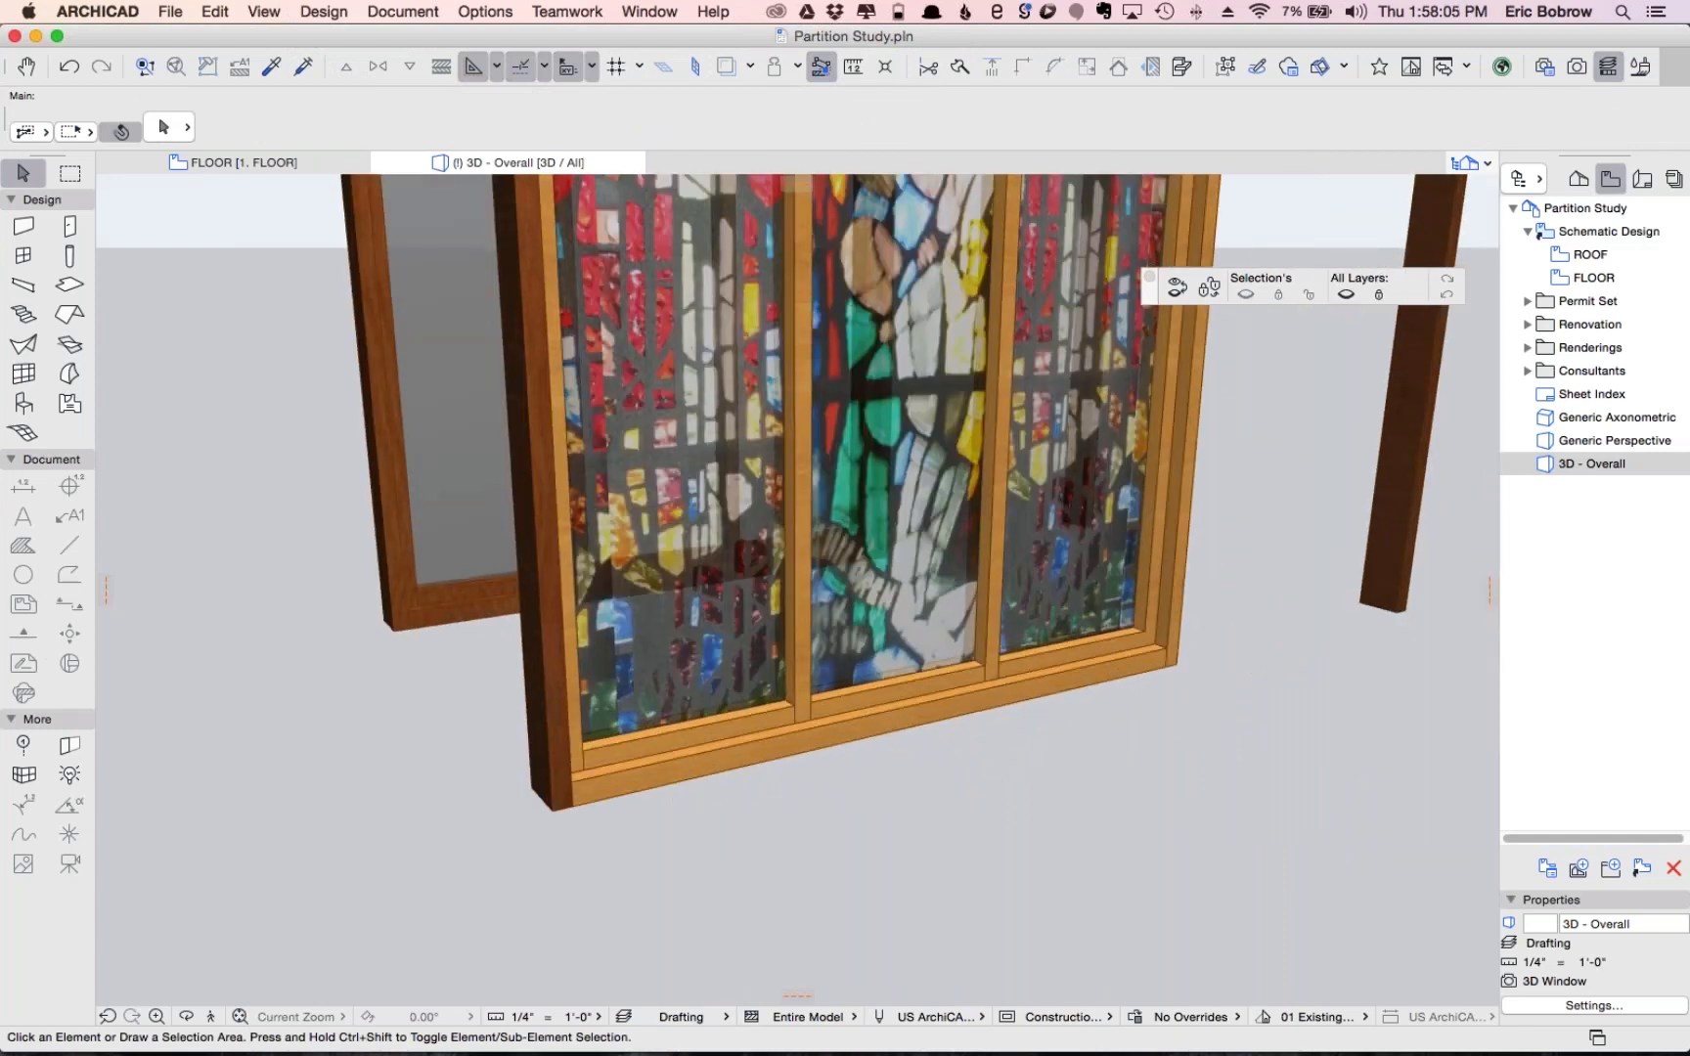
middle_drag(664, 810, 914, 952)
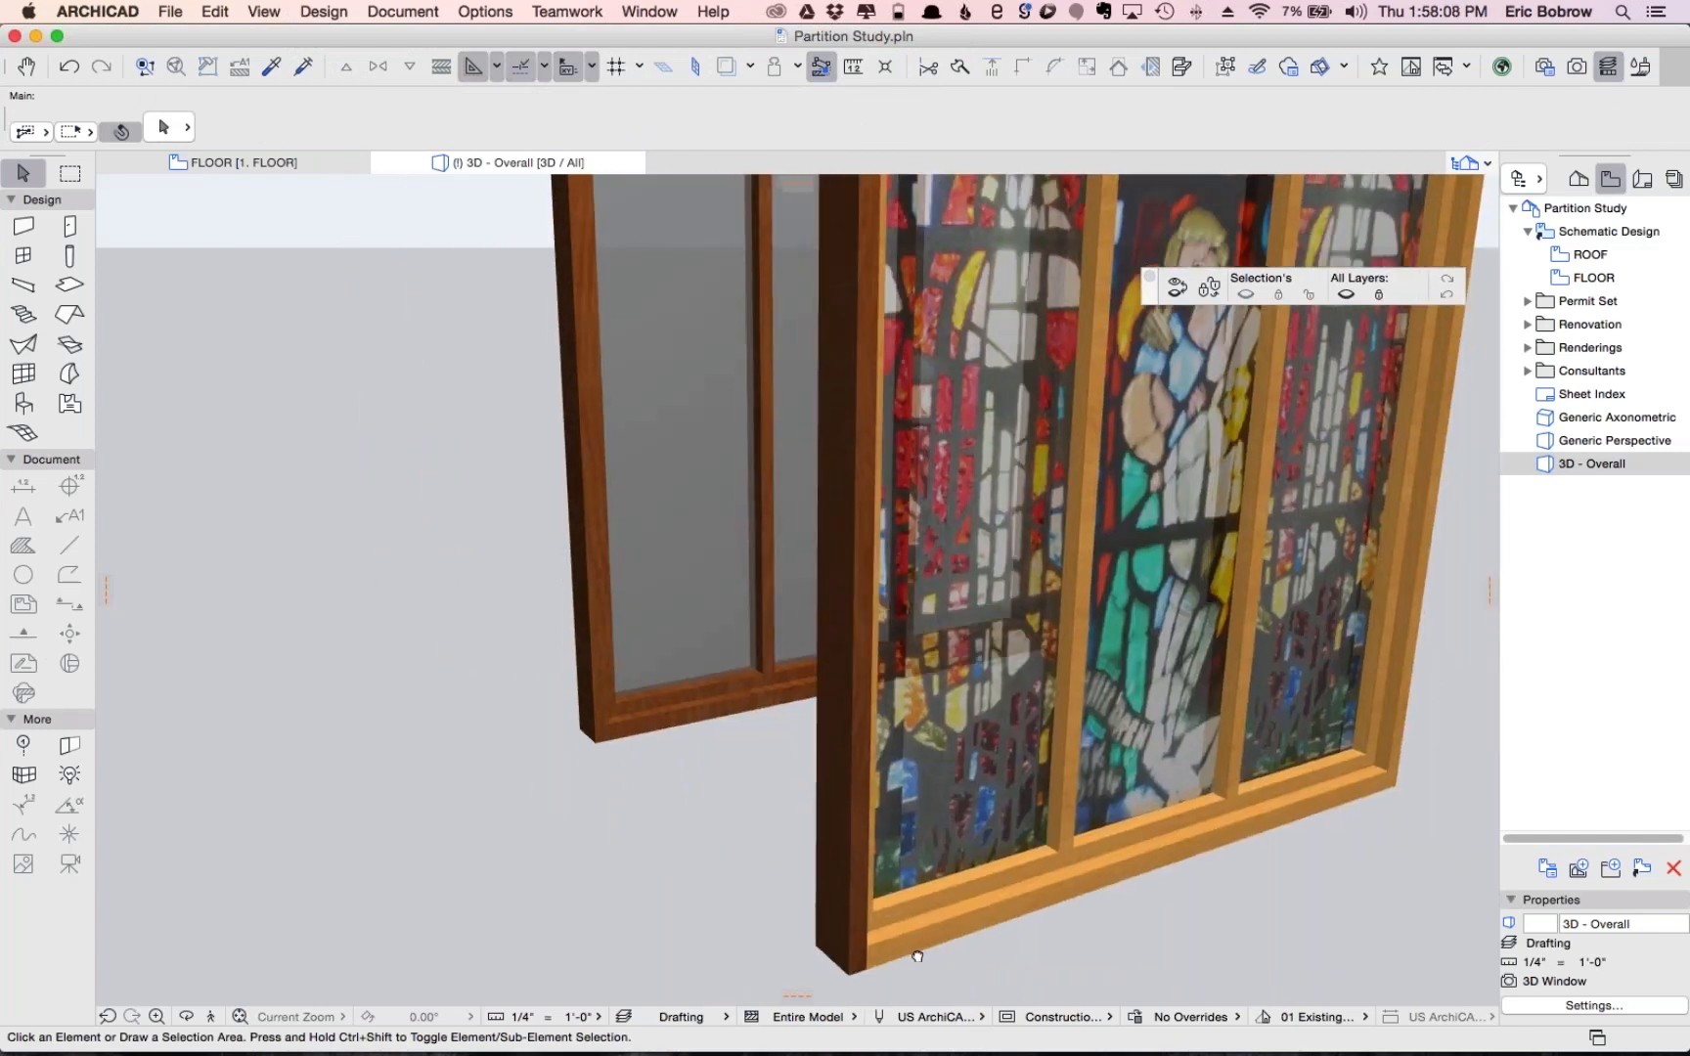
click(849, 827)
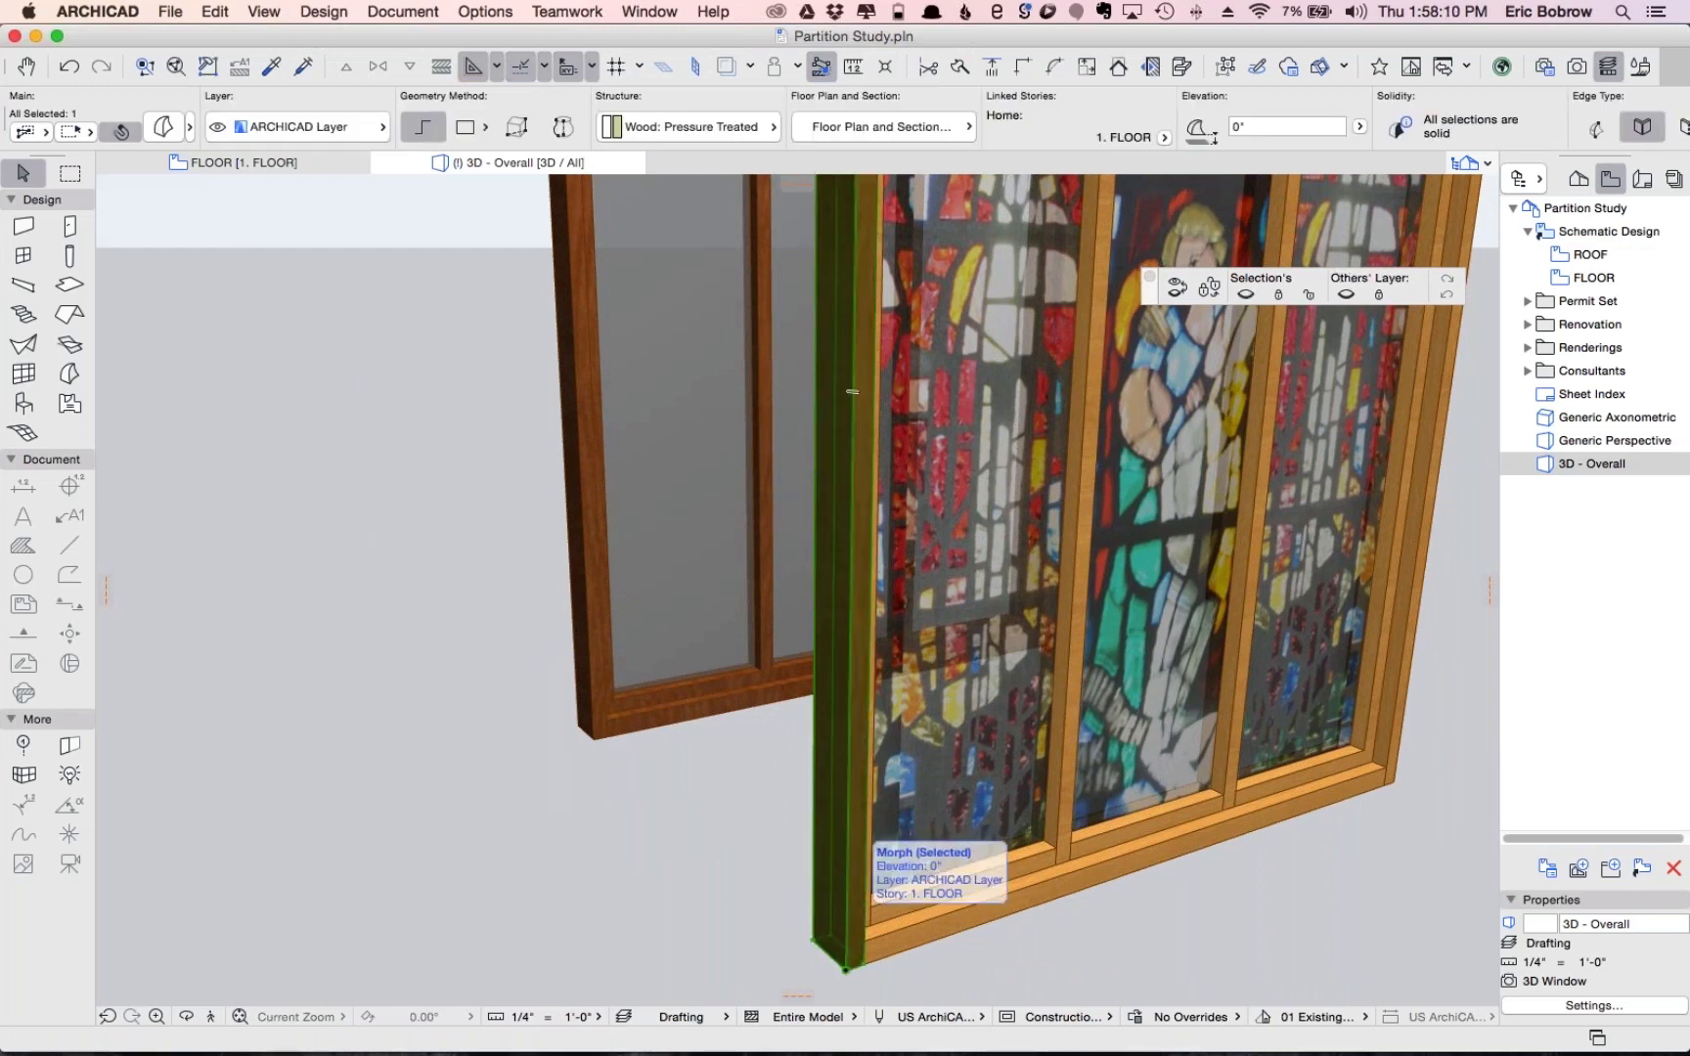
scroll(1166, 137, down, 10)
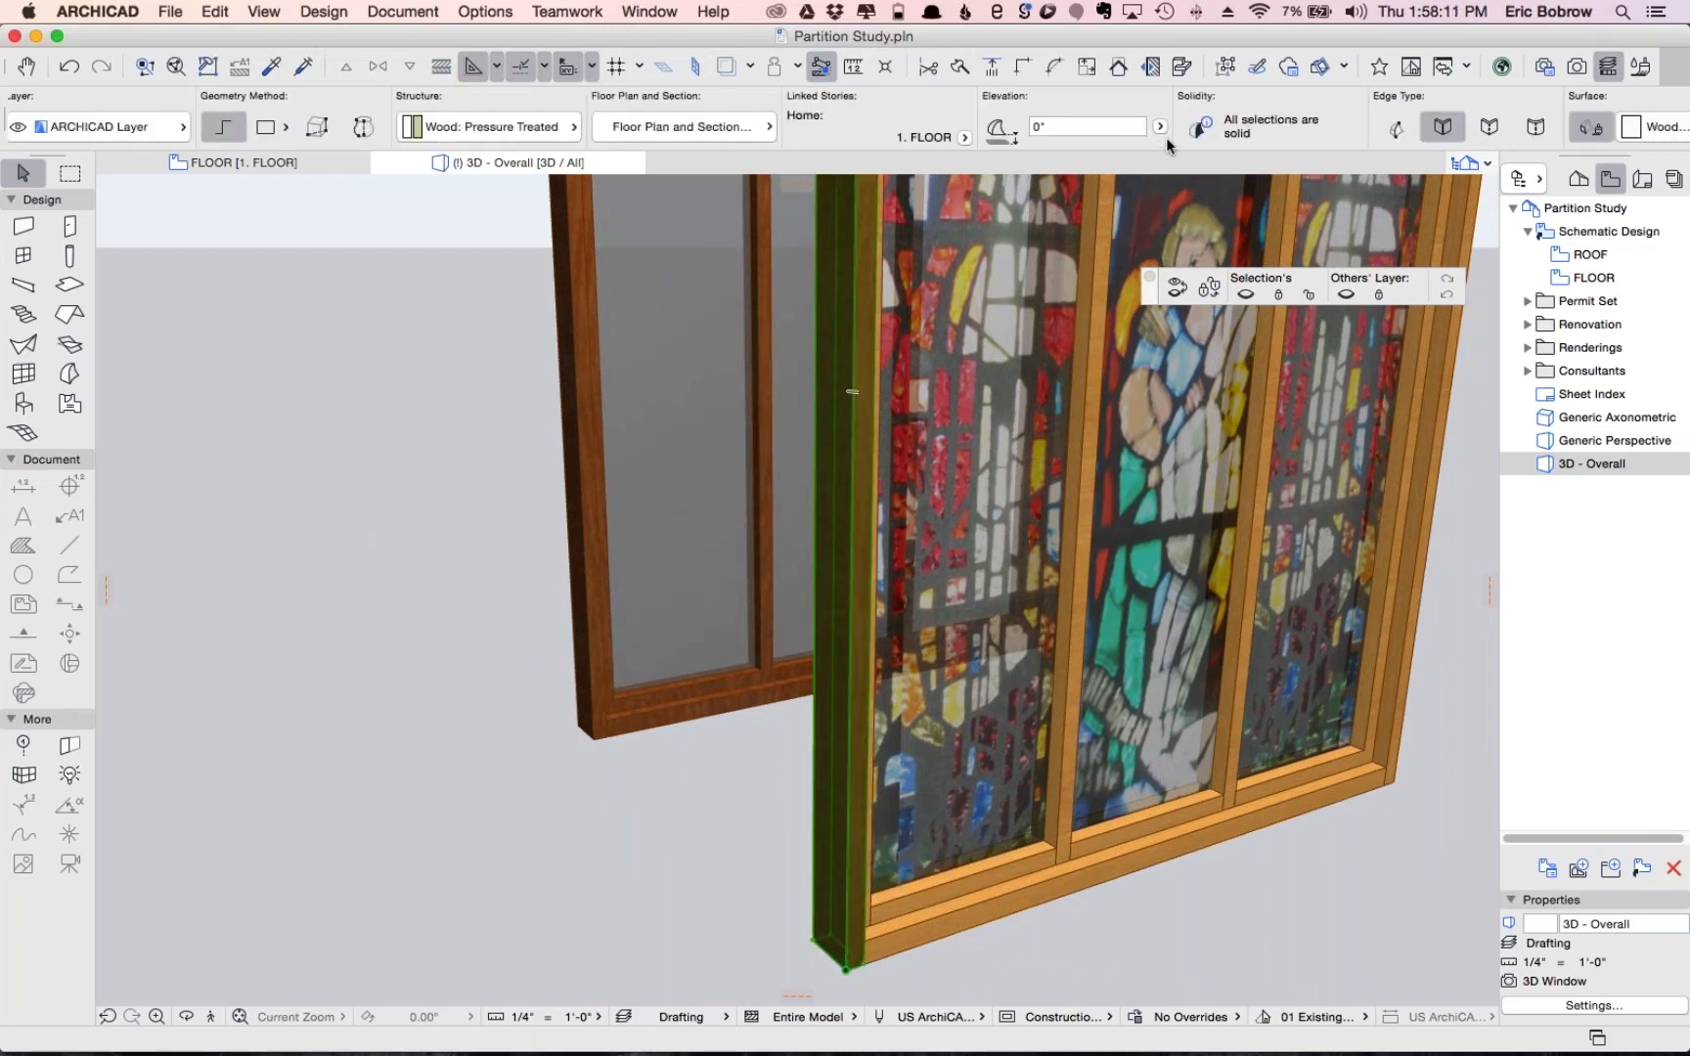
scroll(1187, 140, down, 4)
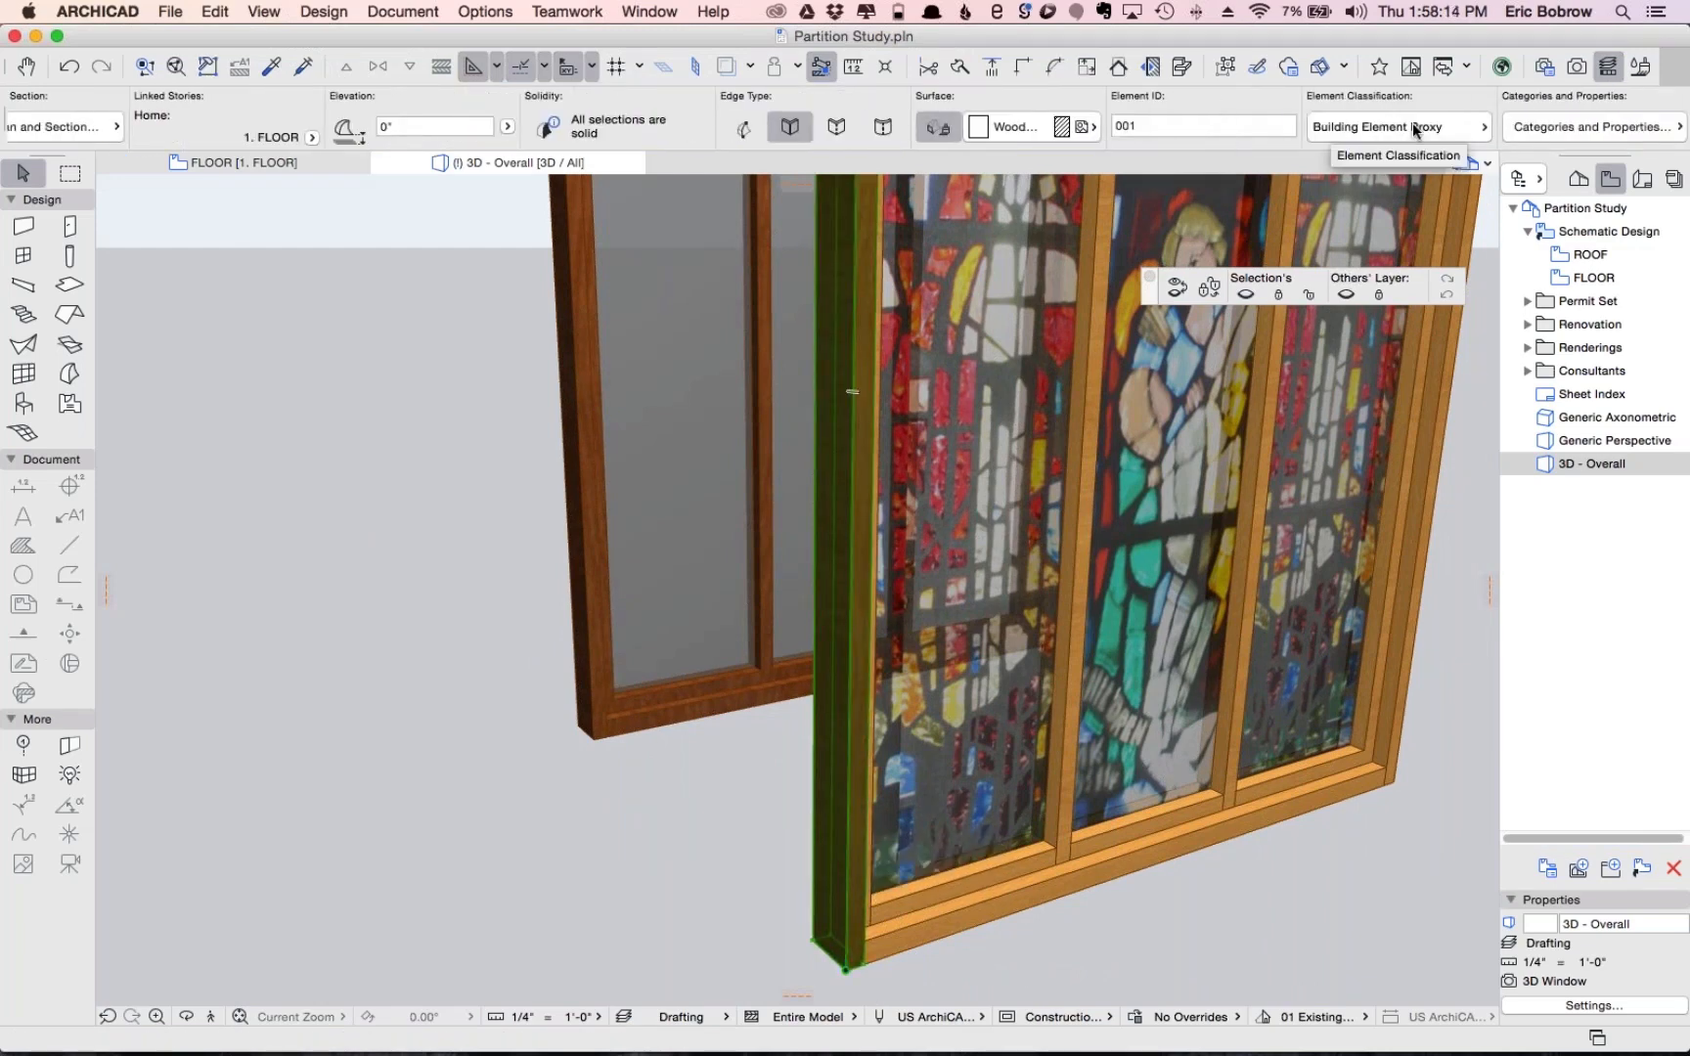
click(1087, 127)
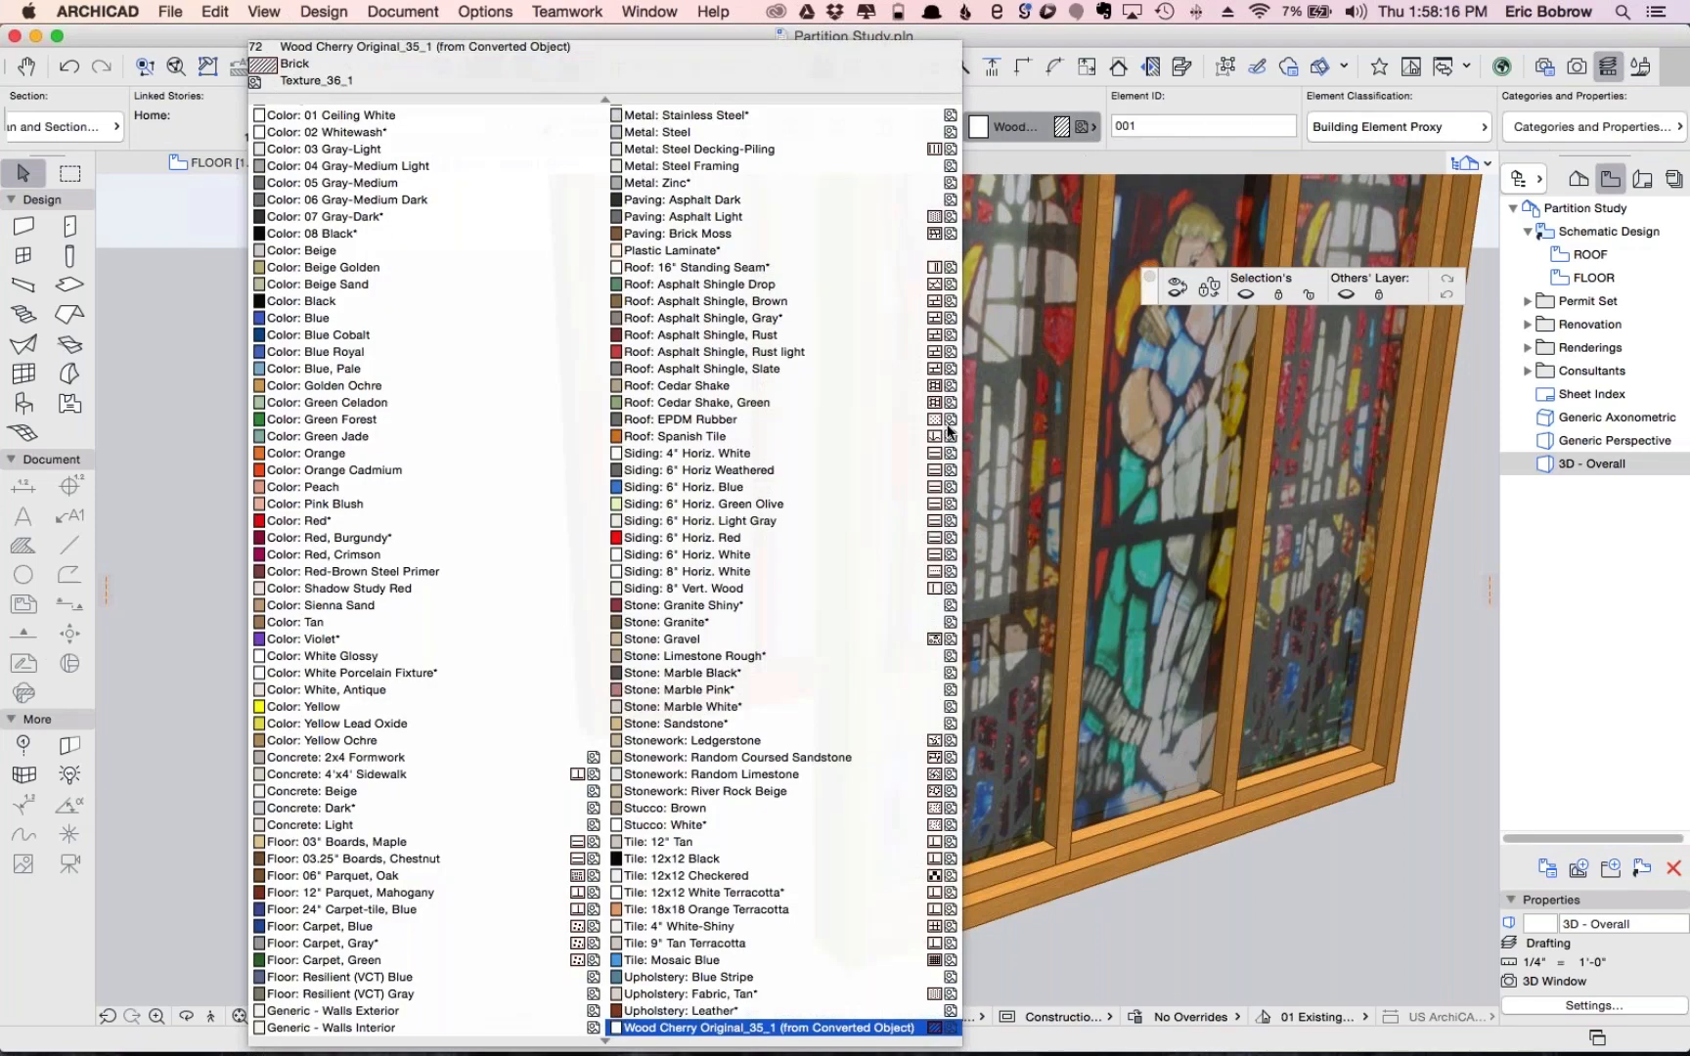
scroll(817, 843, down, 8)
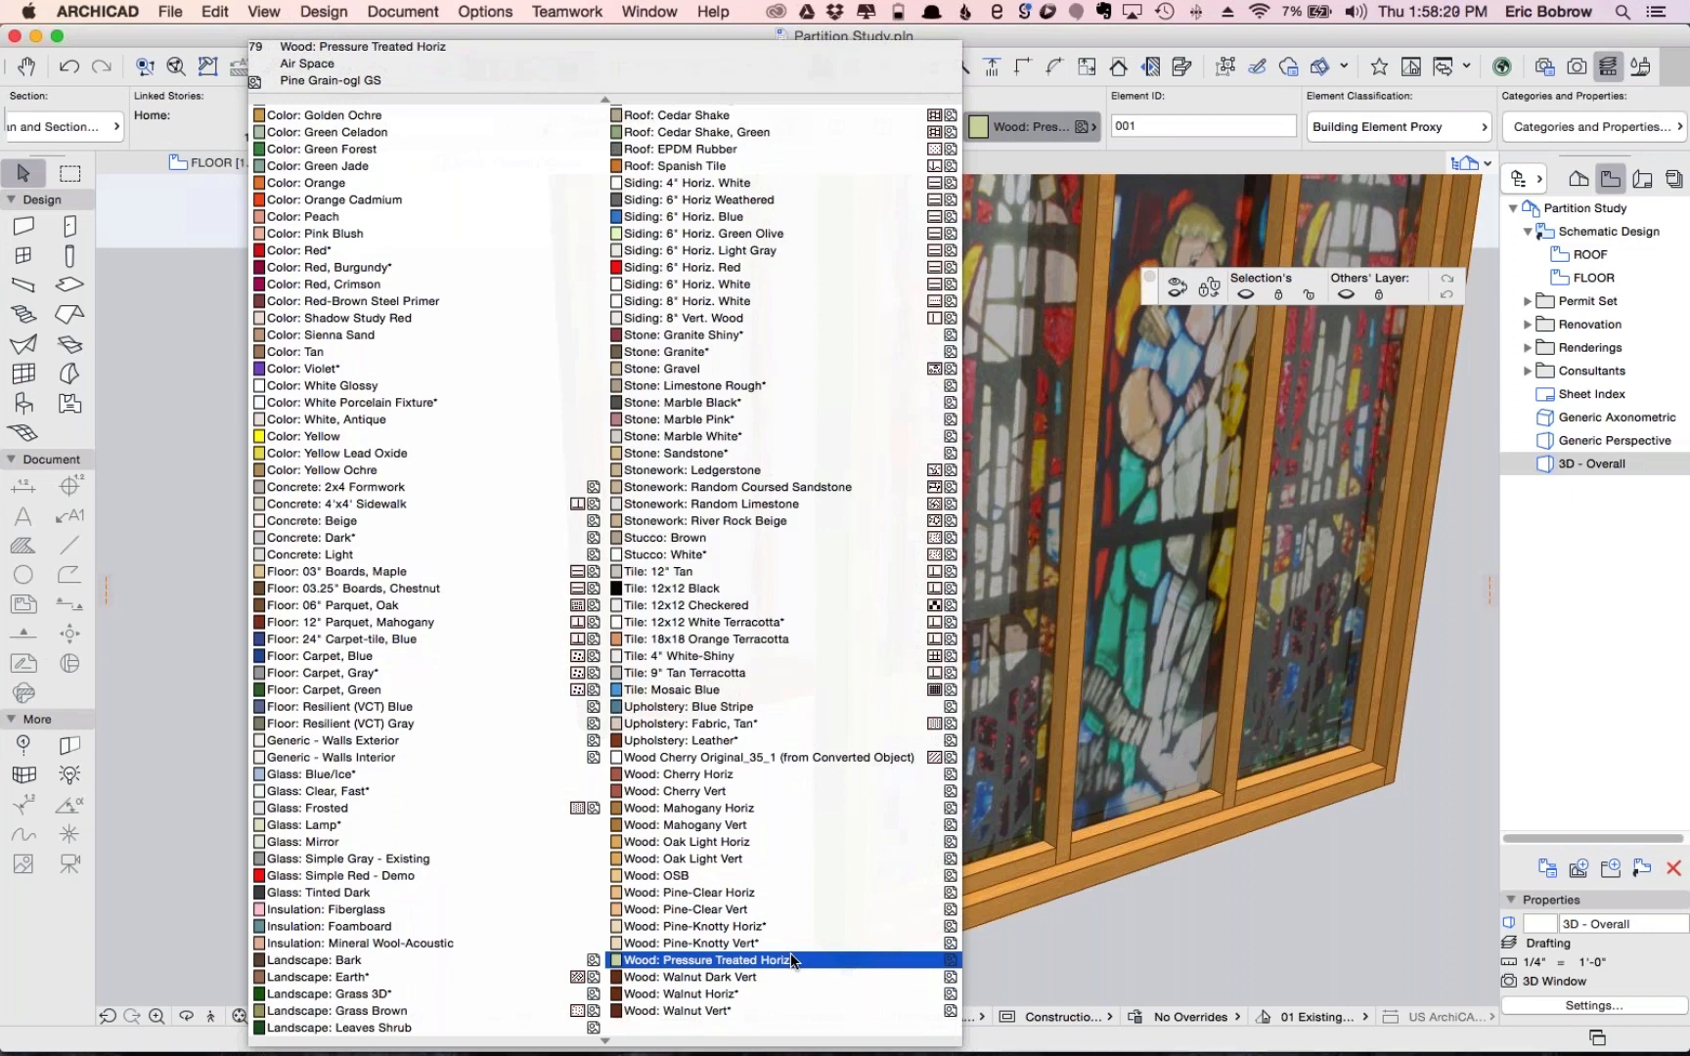
click(766, 841)
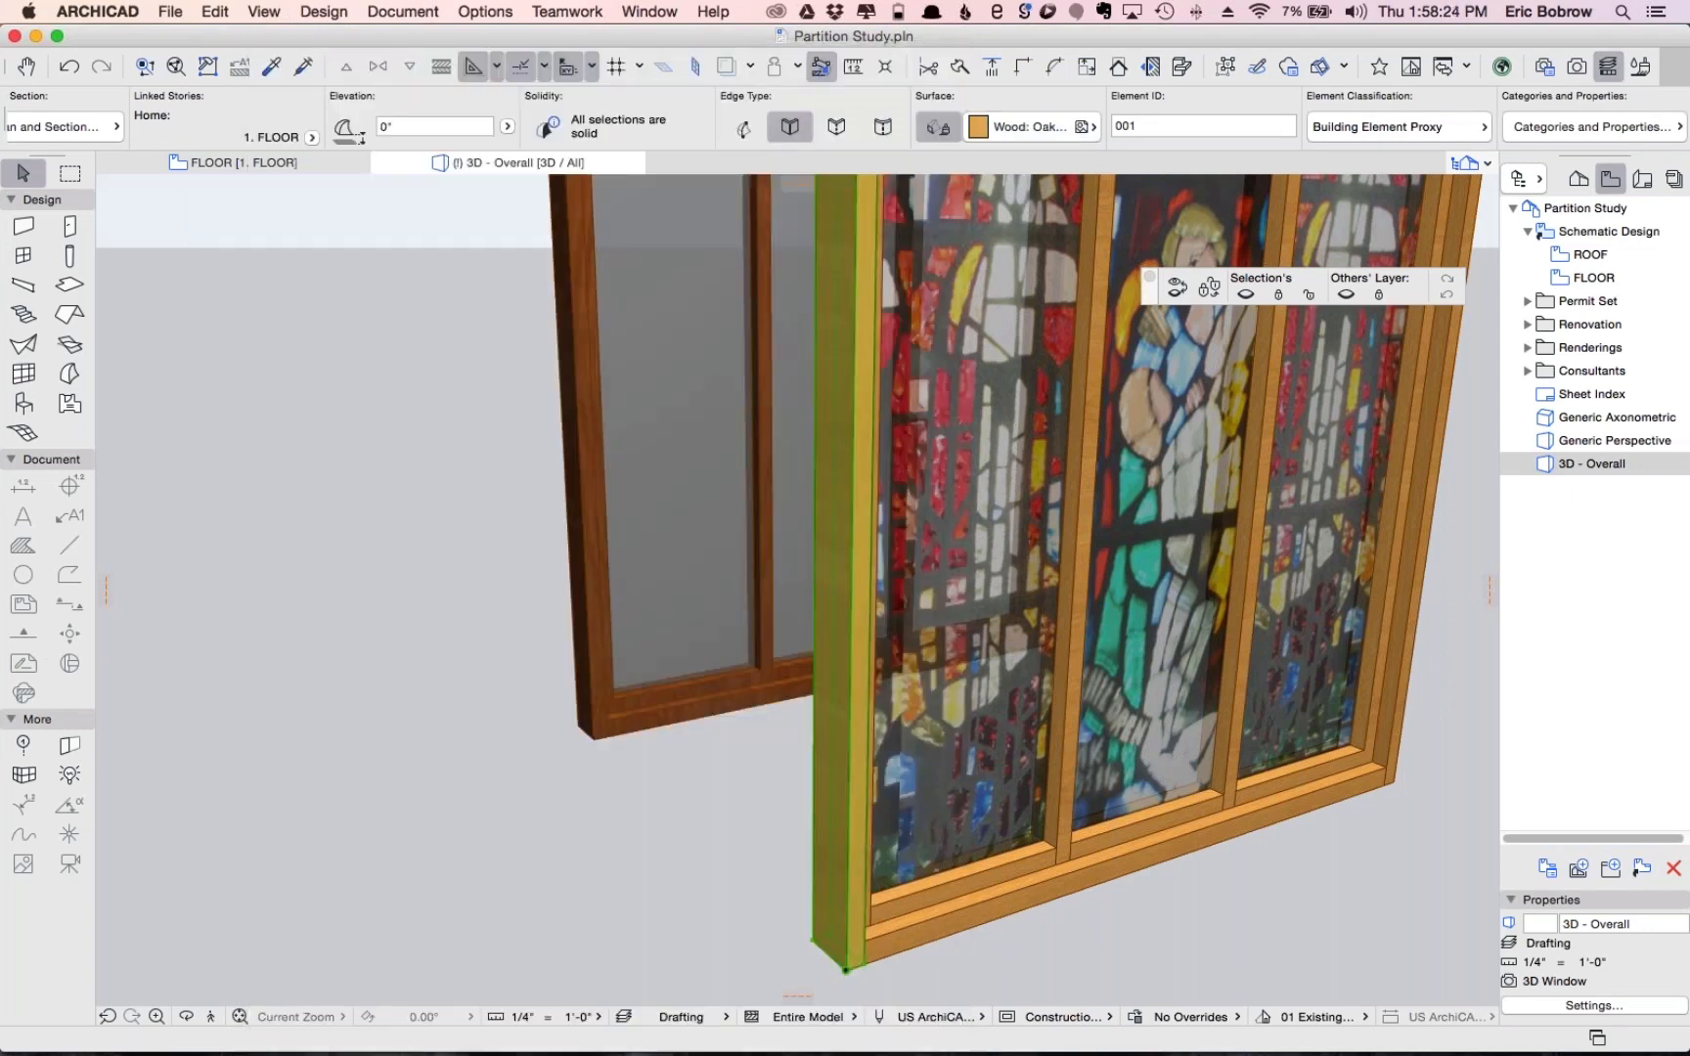
click(1090, 963)
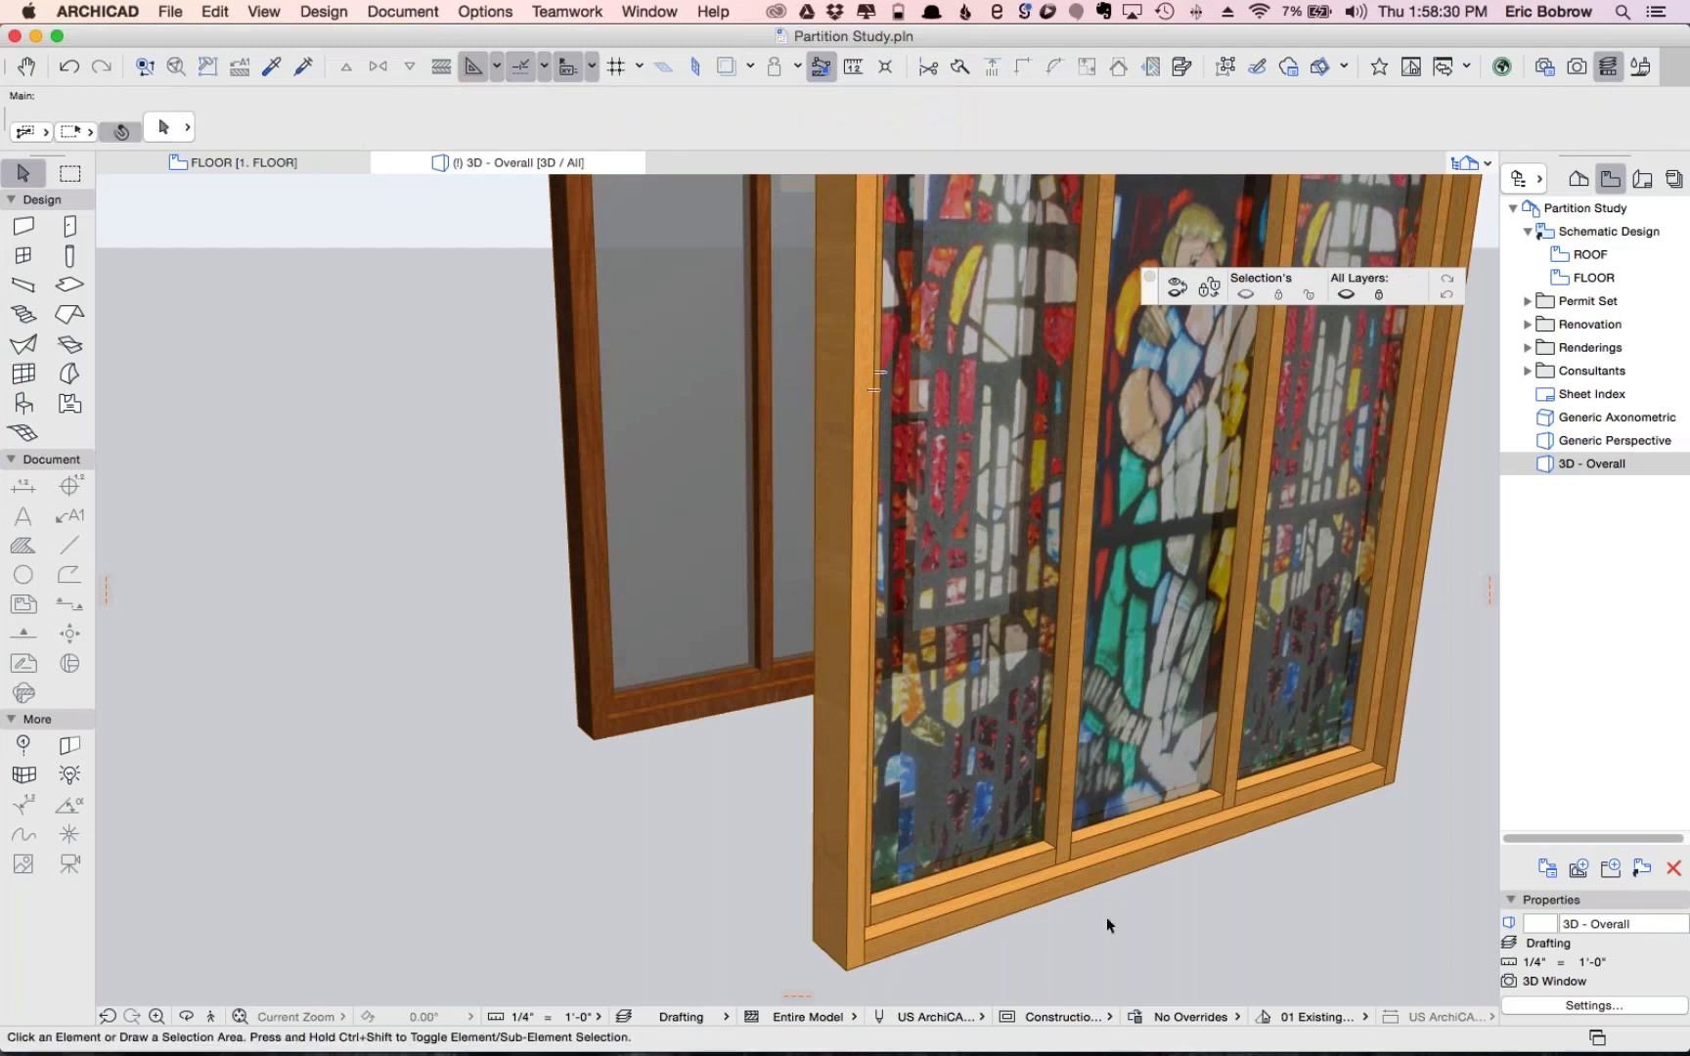
Open the South Elevation view from the Permit Set's elevations, framed on the partition
scroll(1105, 930, down, 6)
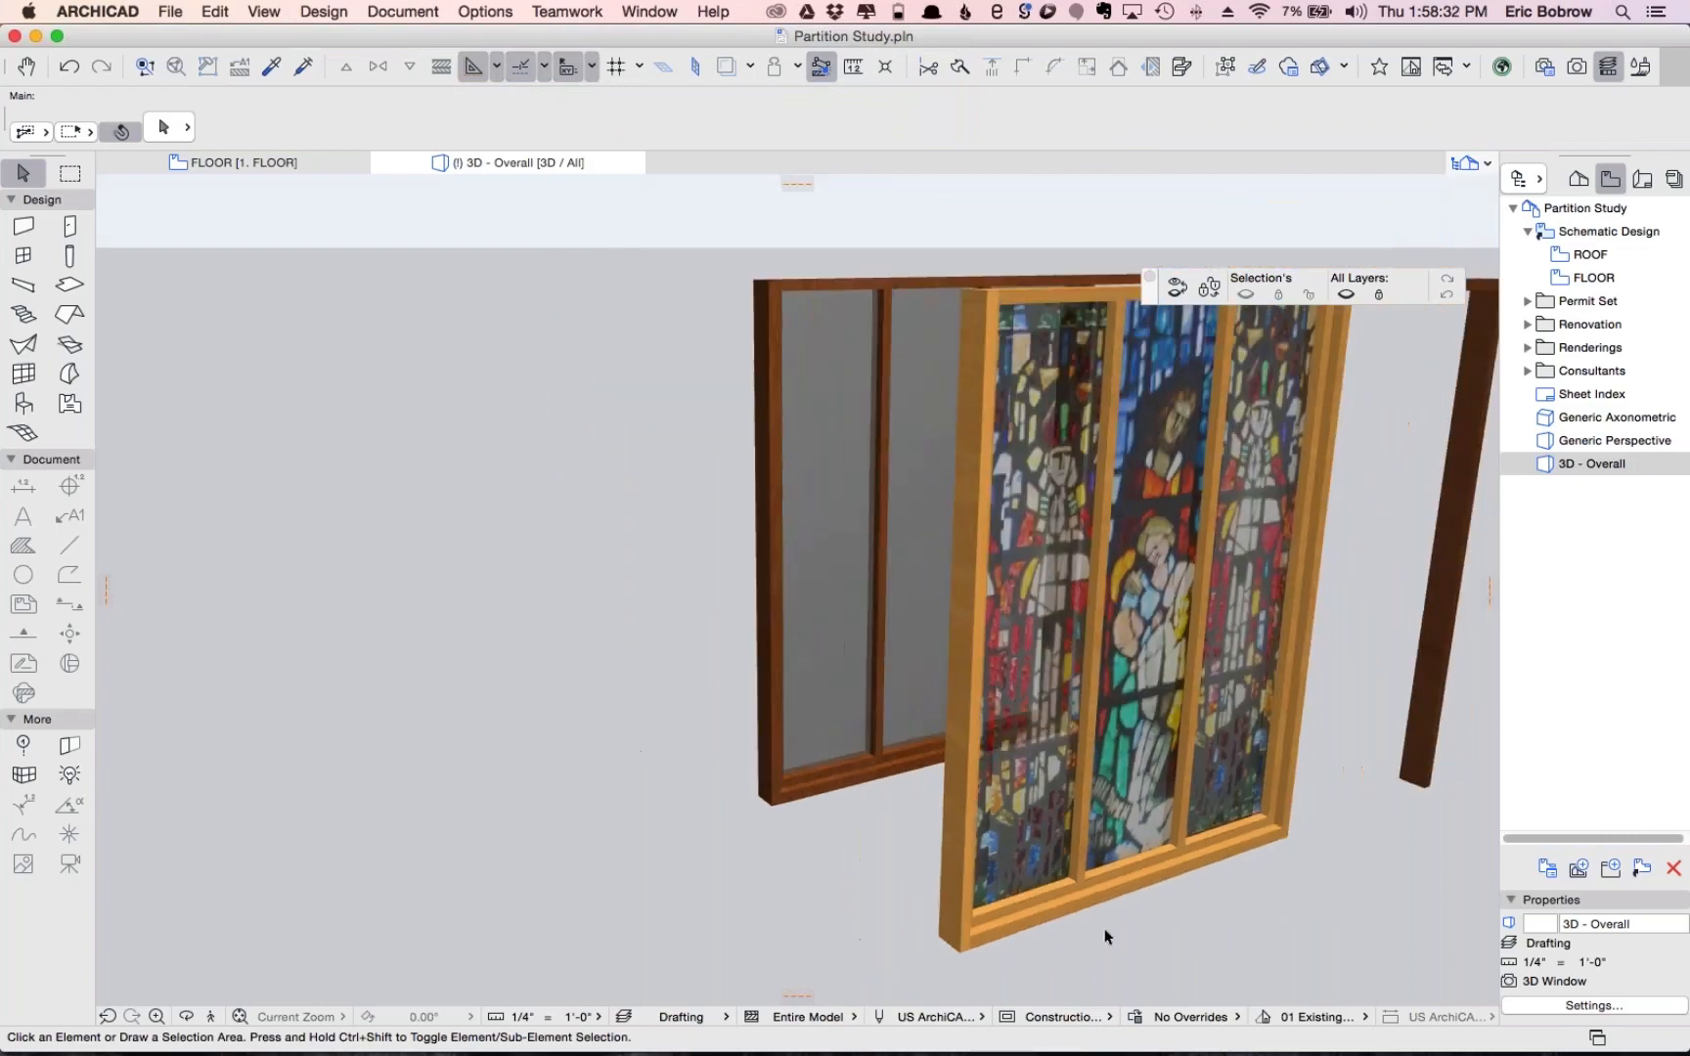
shift+middle_drag(1397, 681, 1324, 652)
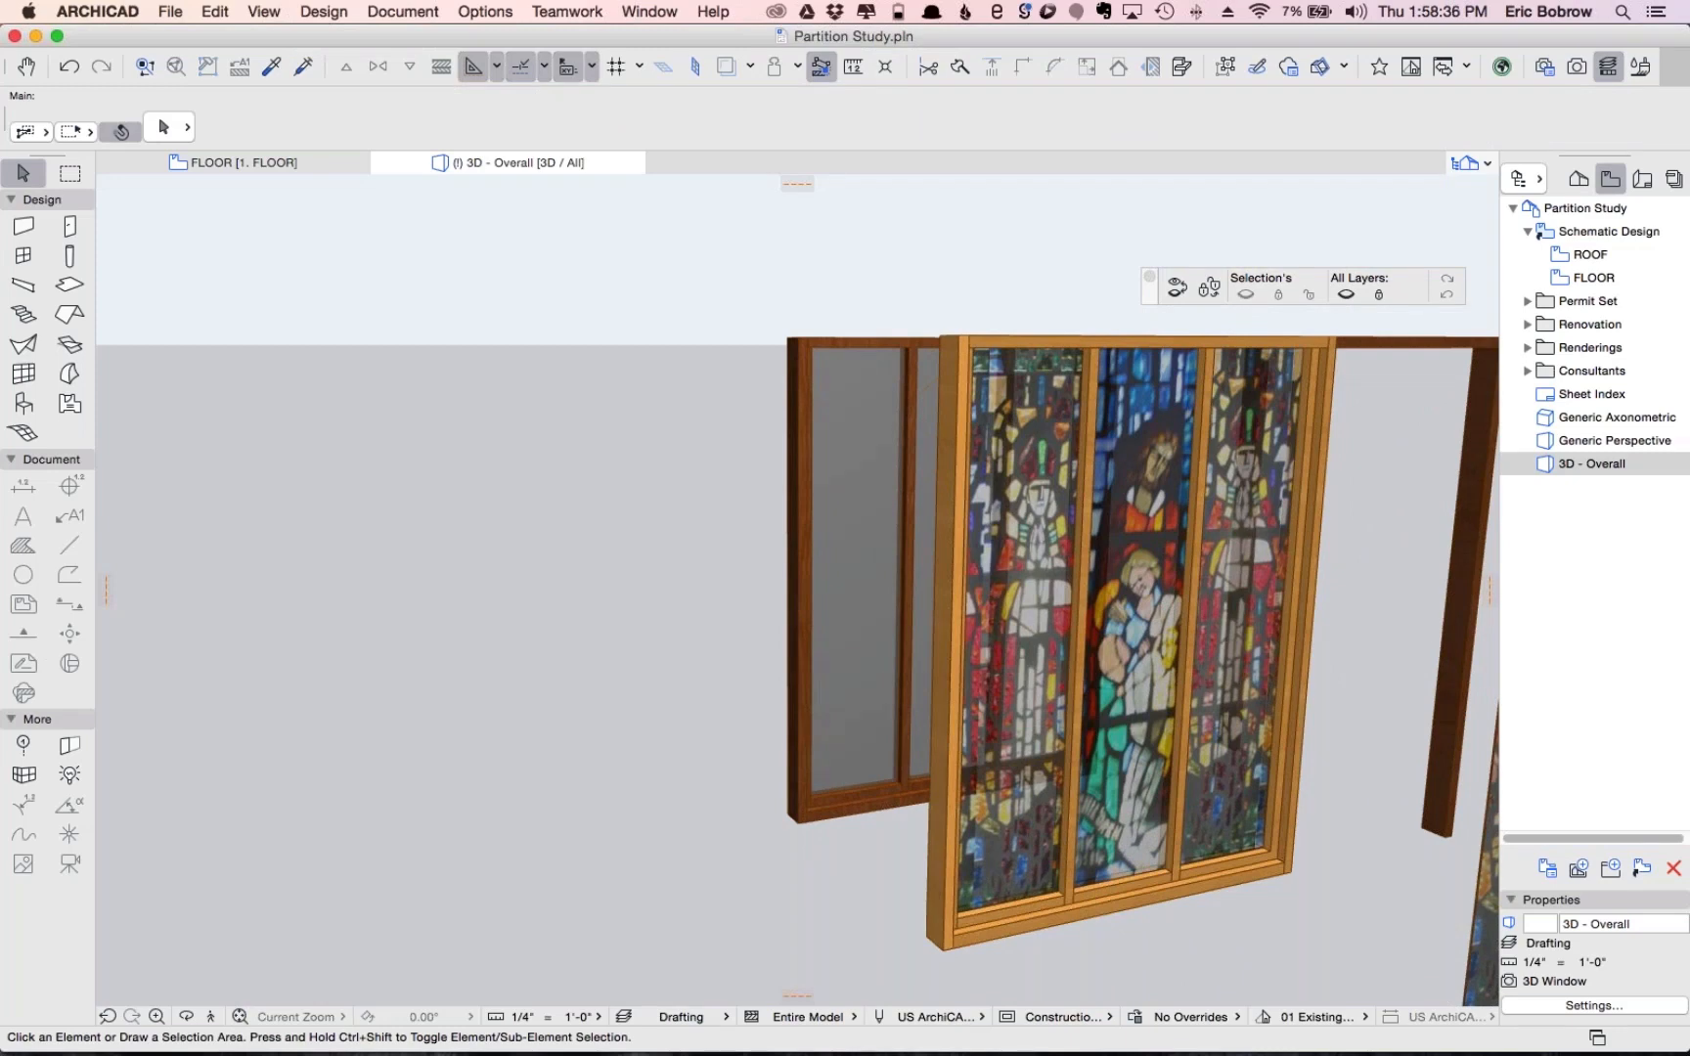
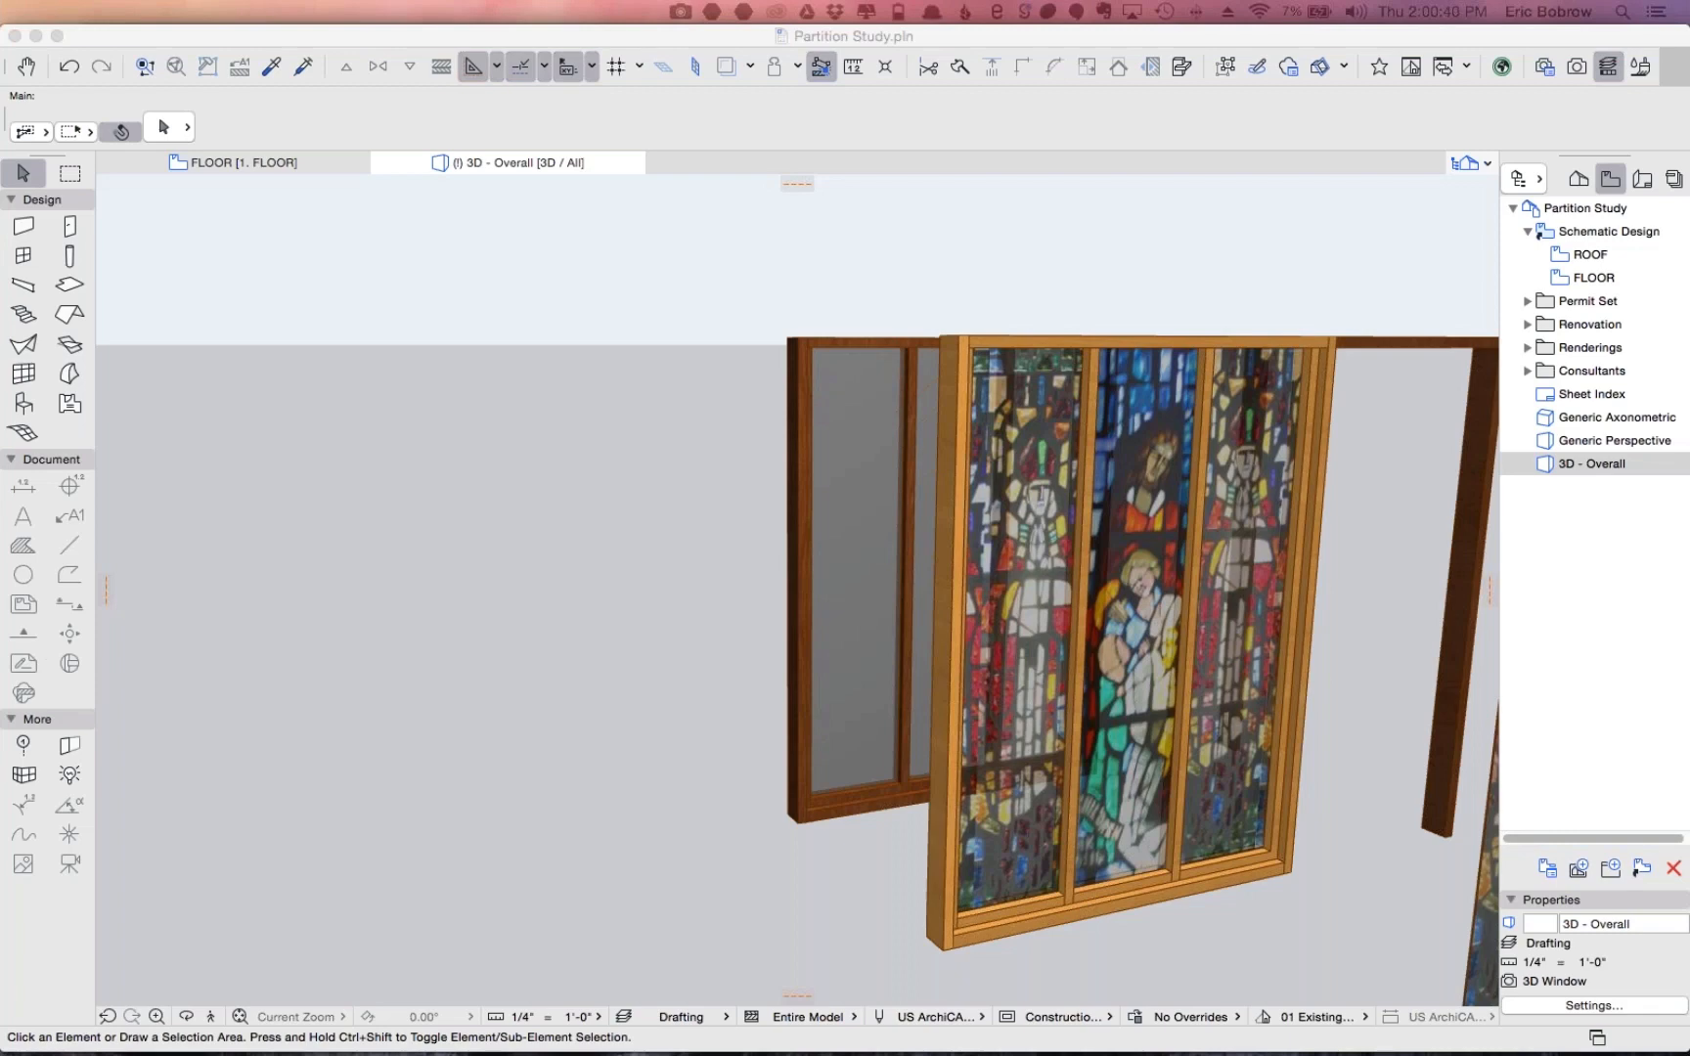
click(1301, 301)
scroll(1316, 260, down, 5)
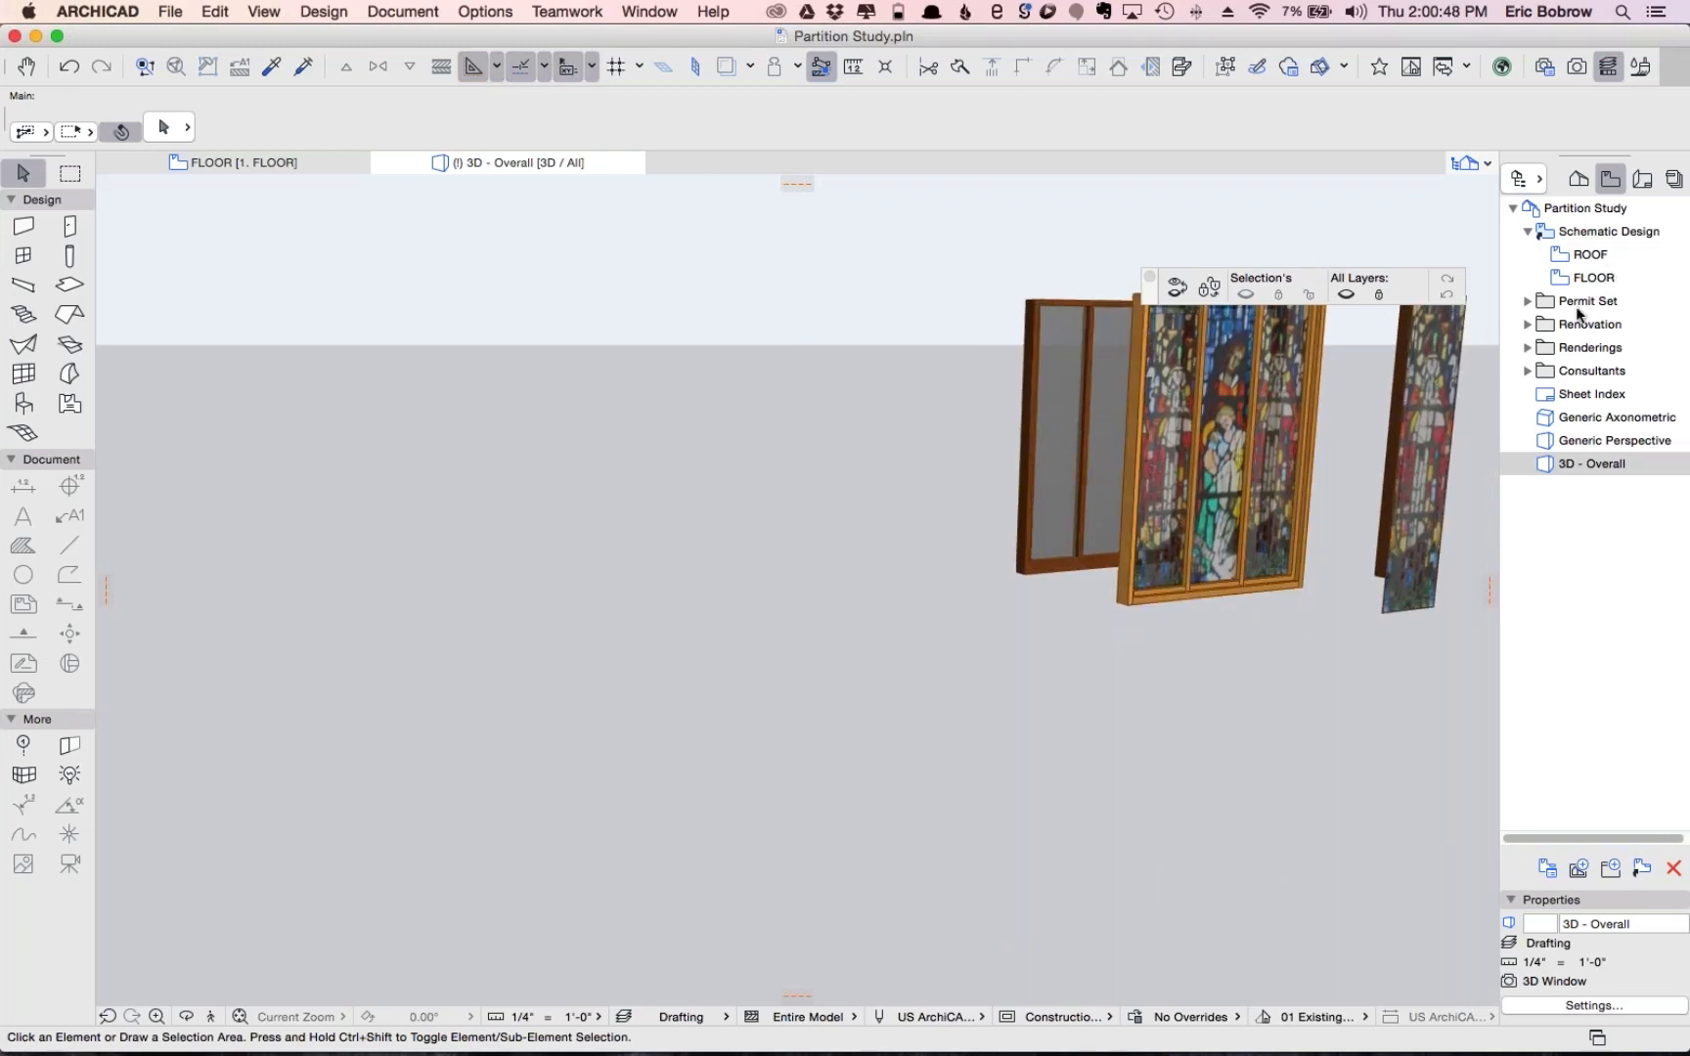
click(1527, 301)
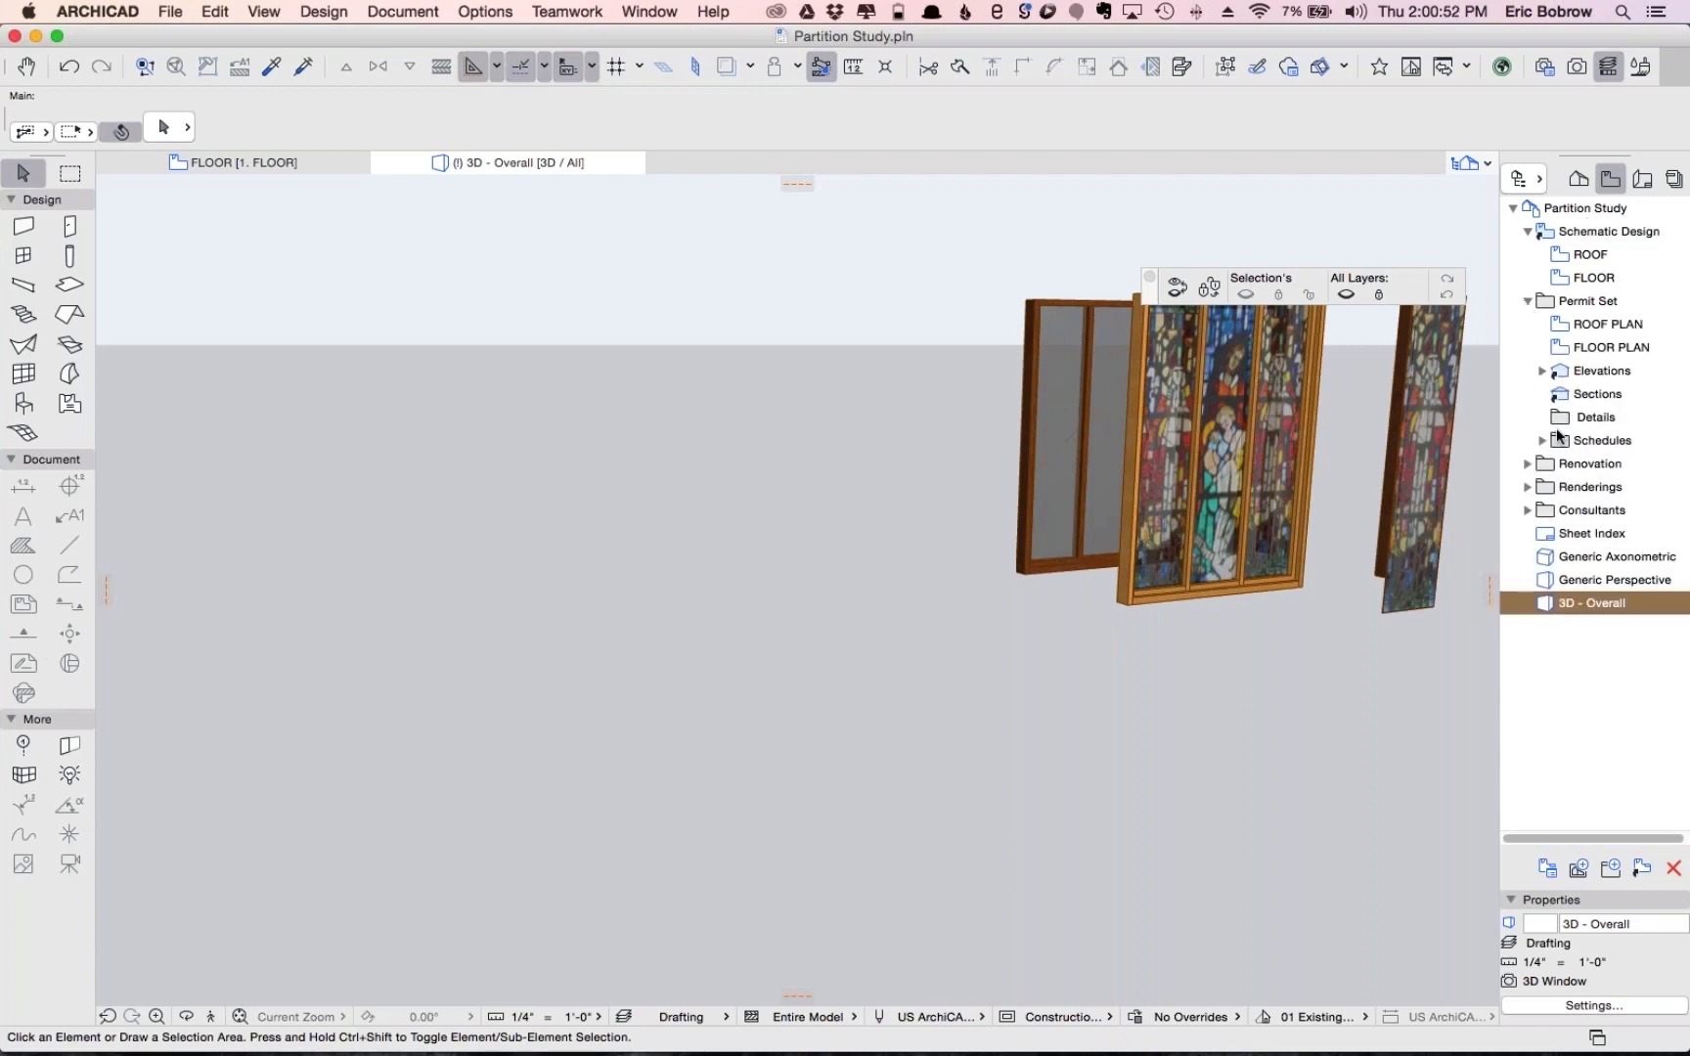
click(1542, 371)
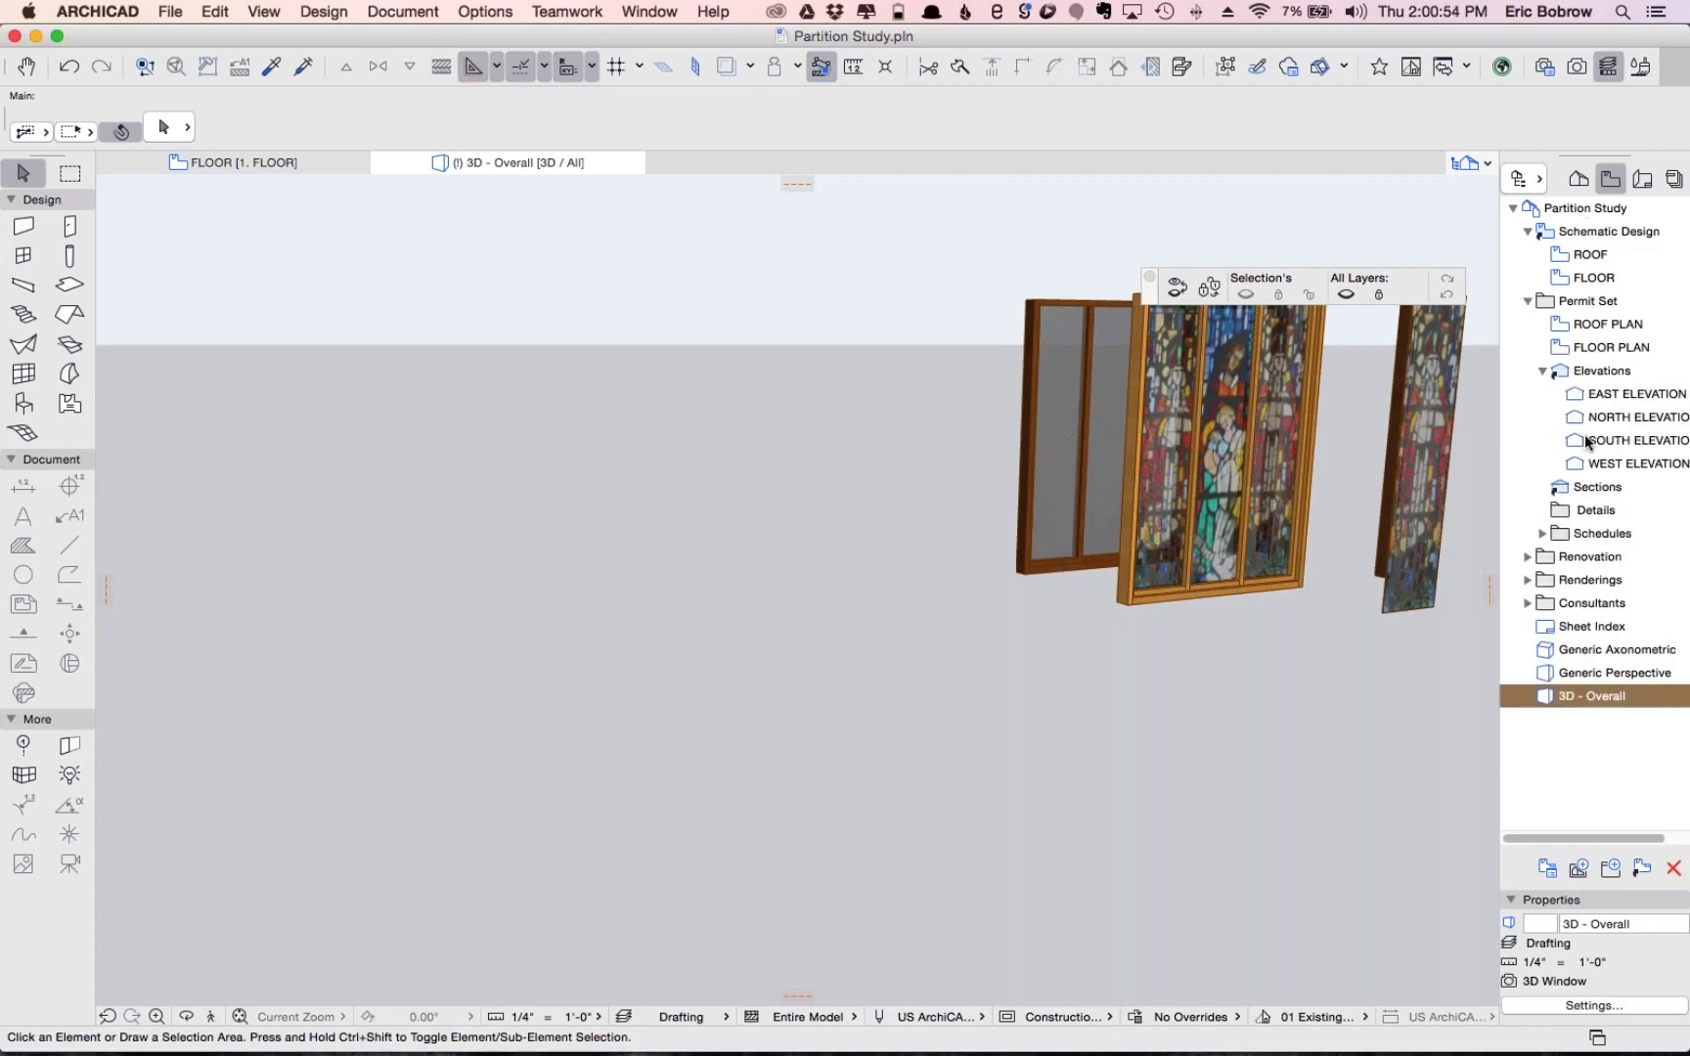
double_click(1588, 442)
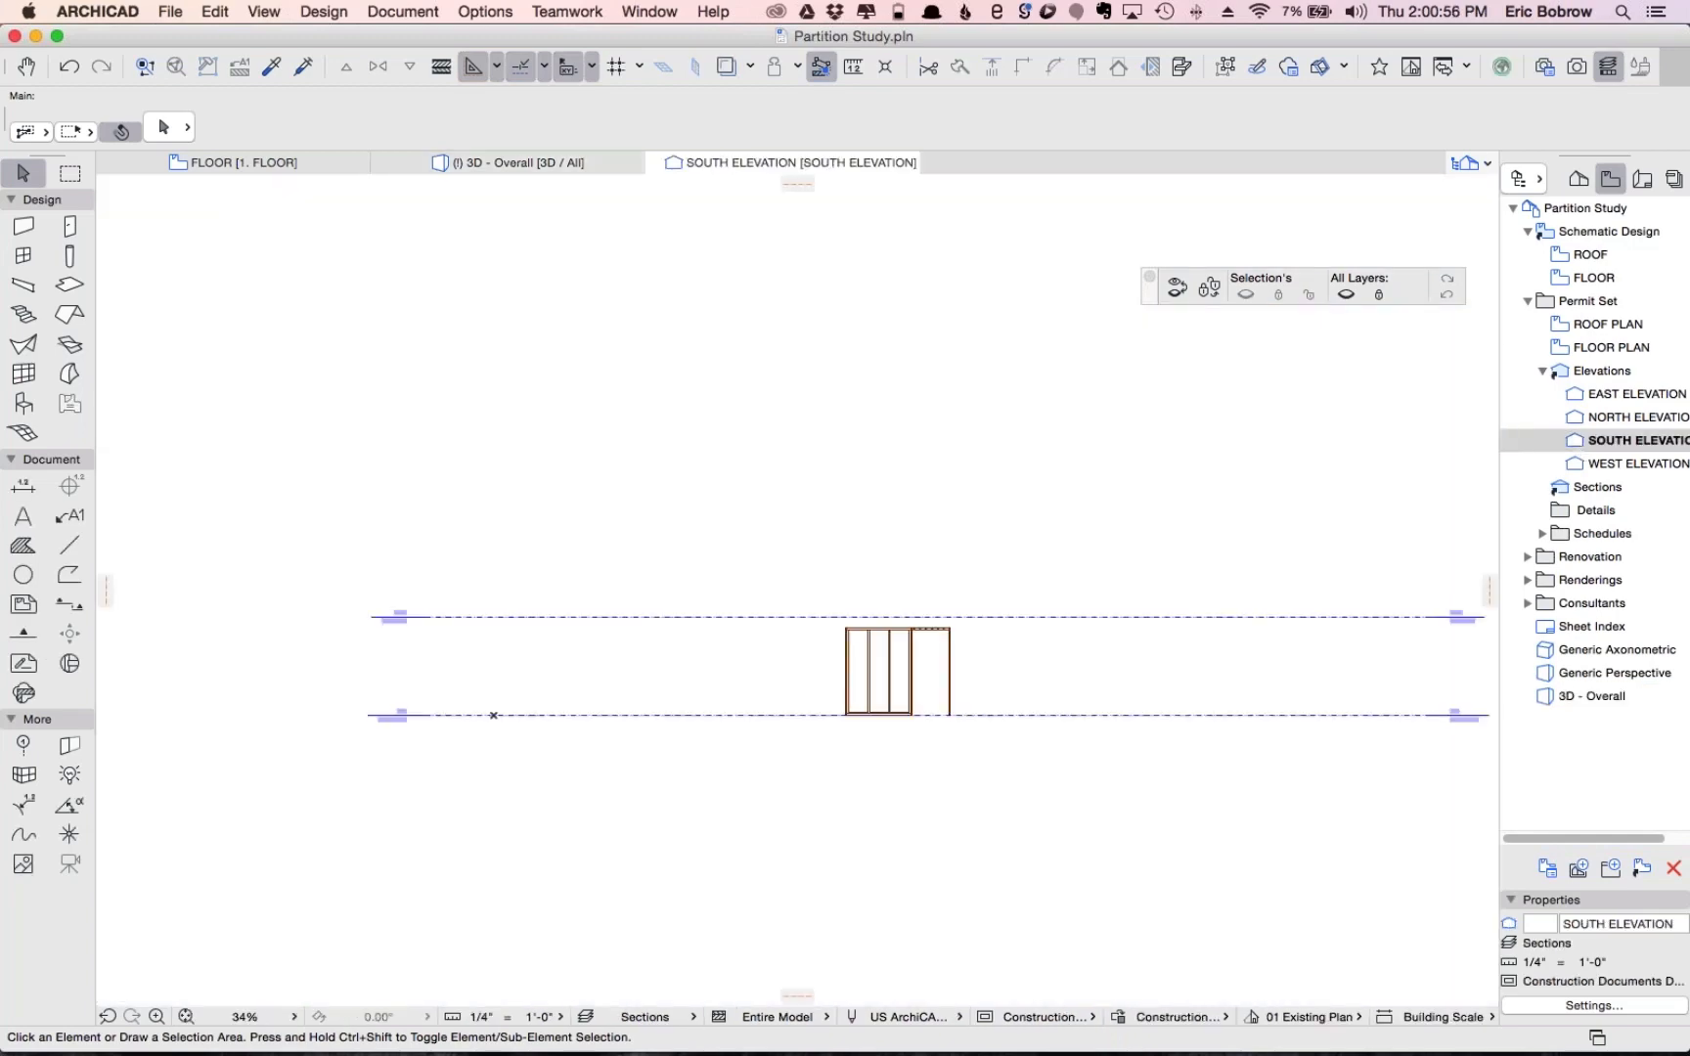
scroll(817, 732, up, 6)
middle_drag(1328, 550, 1242, 585)
scroll(1271, 519, up, 3)
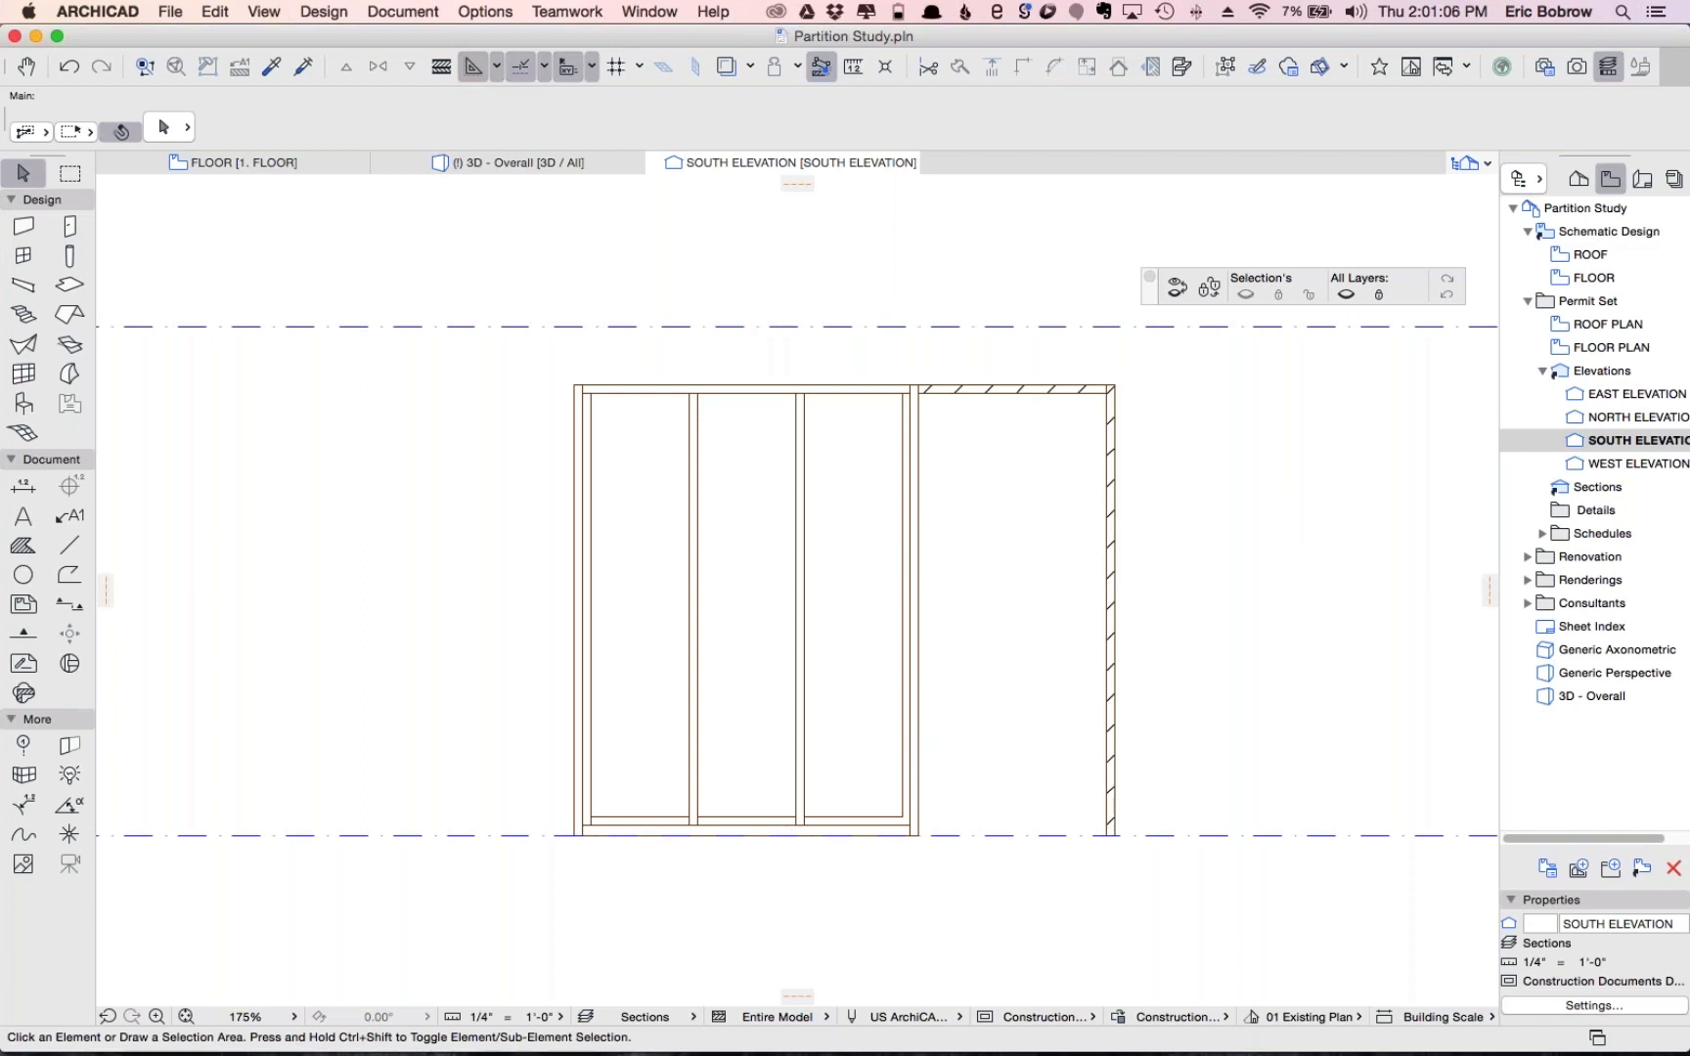
In the South Elevation, set the surface of the header morph above the open bay to Wood: Oak Light Horiz
click(1013, 390)
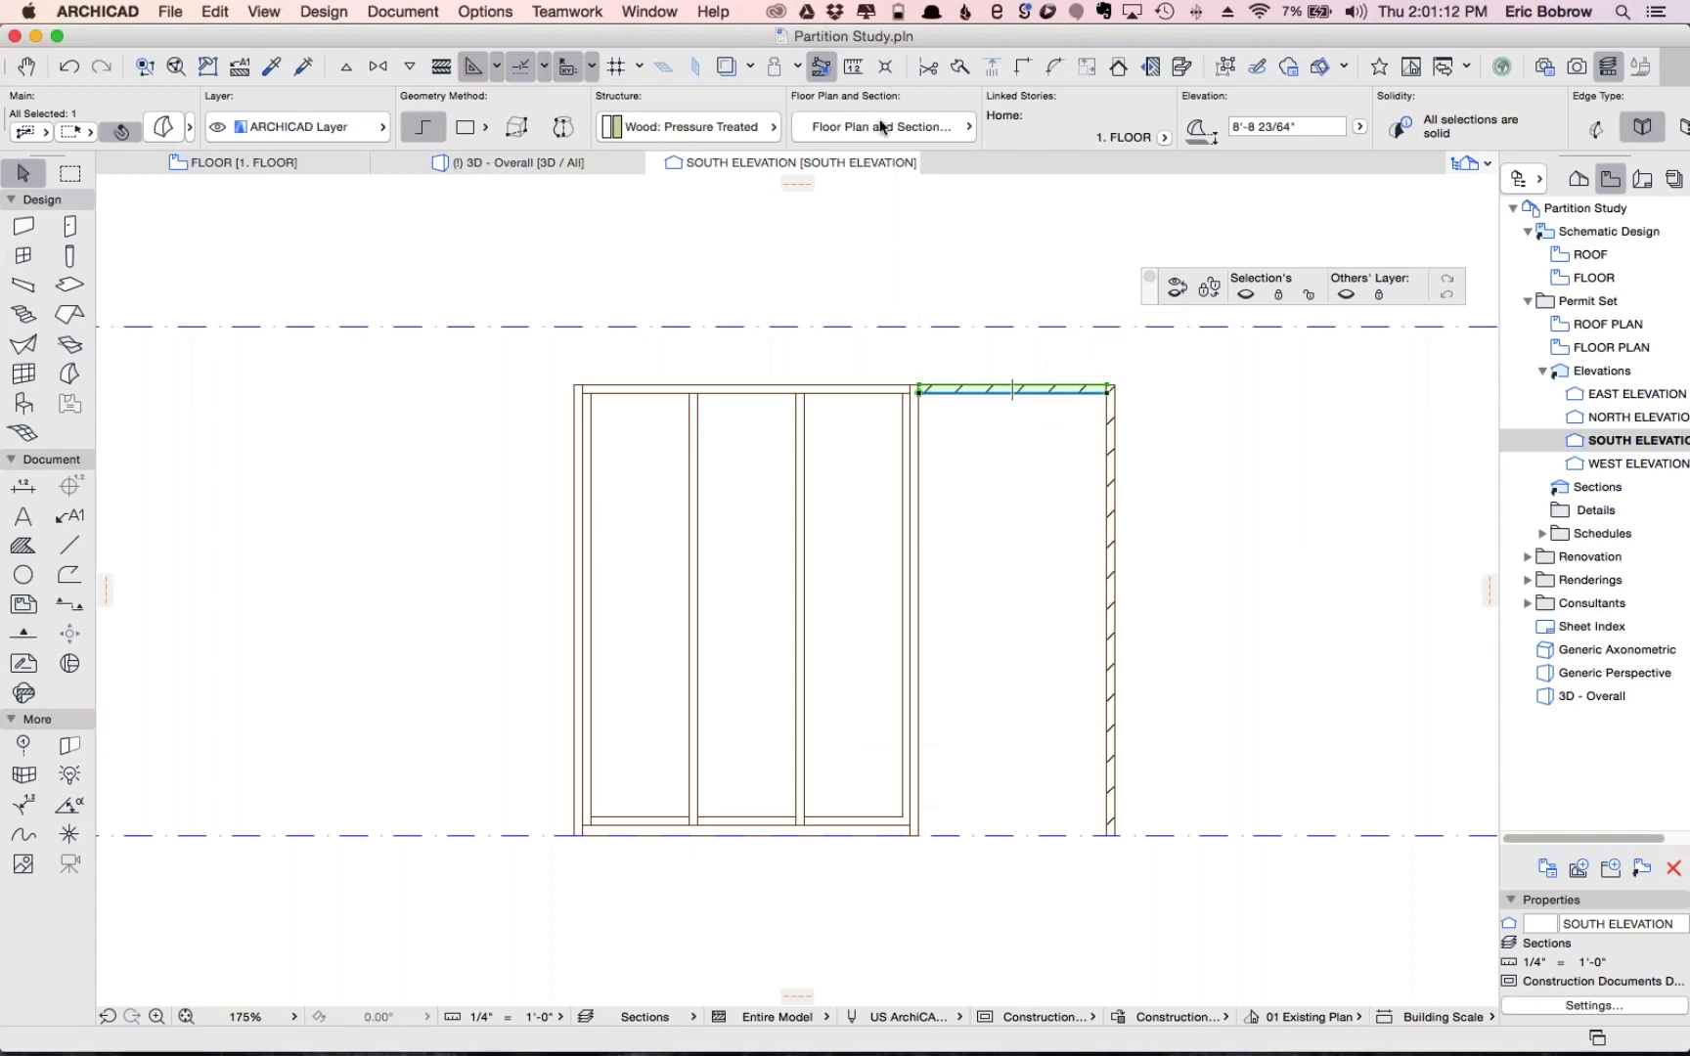
scroll(1002, 123, right, 2)
scroll(1002, 123, right, 10)
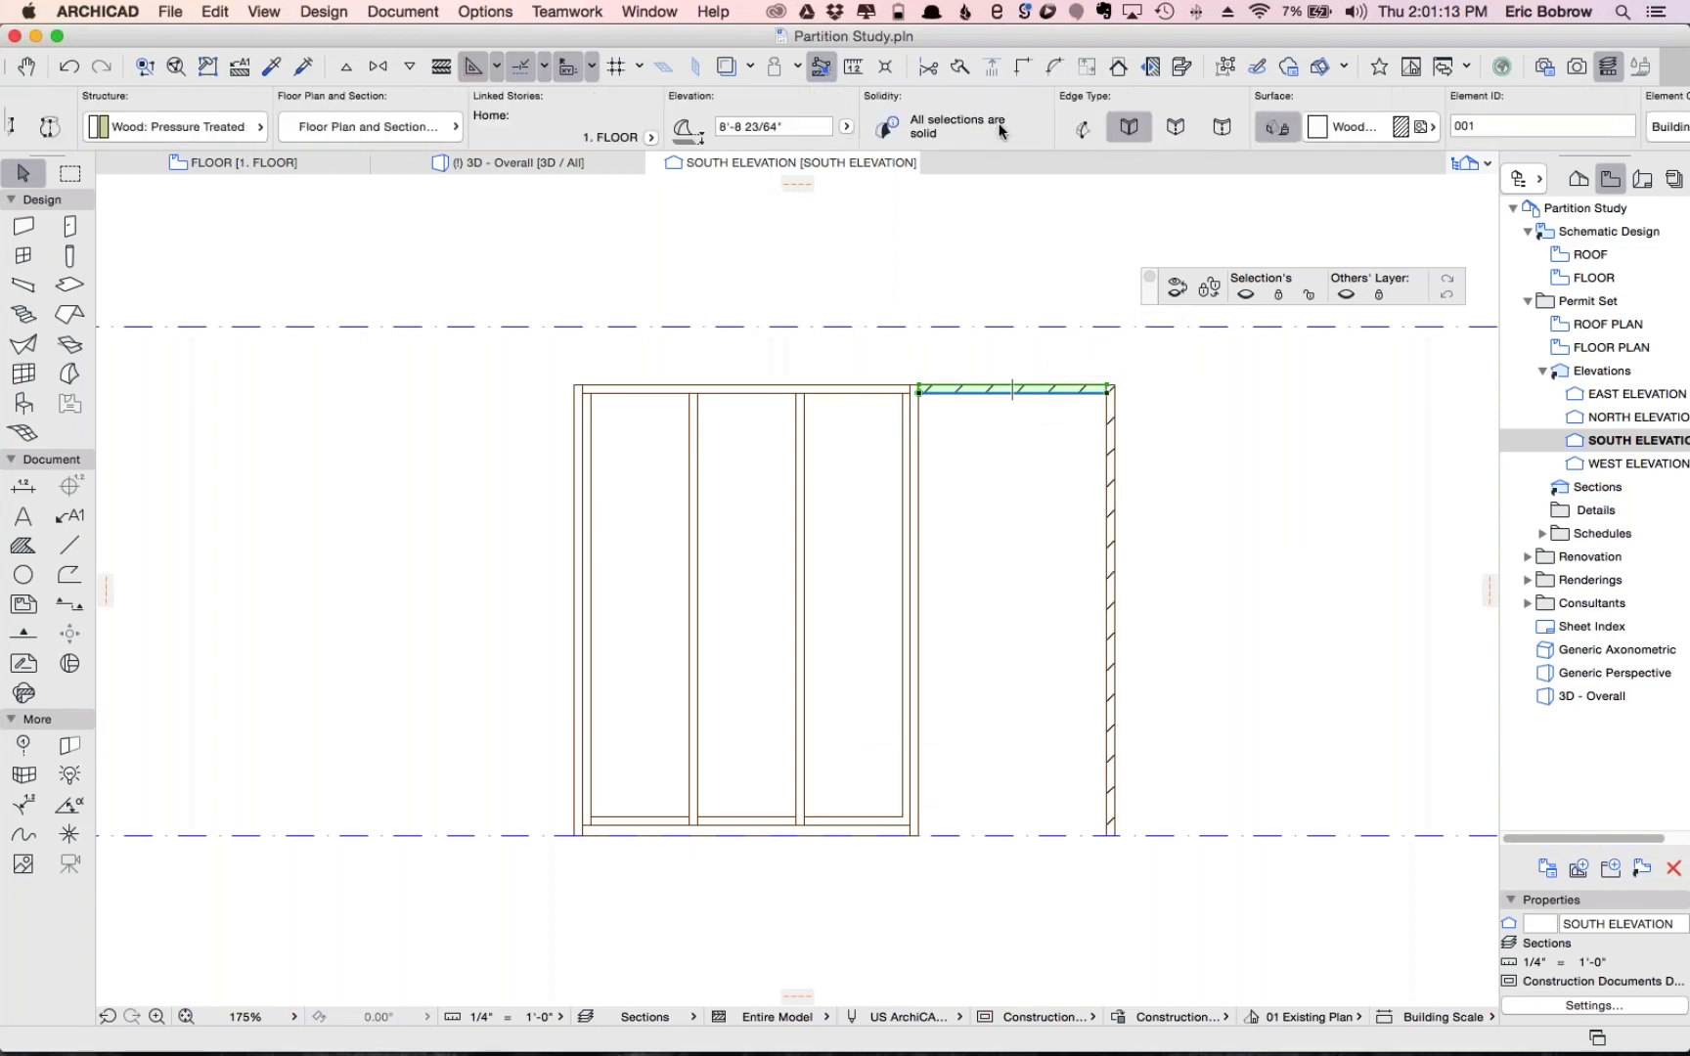
click(1087, 126)
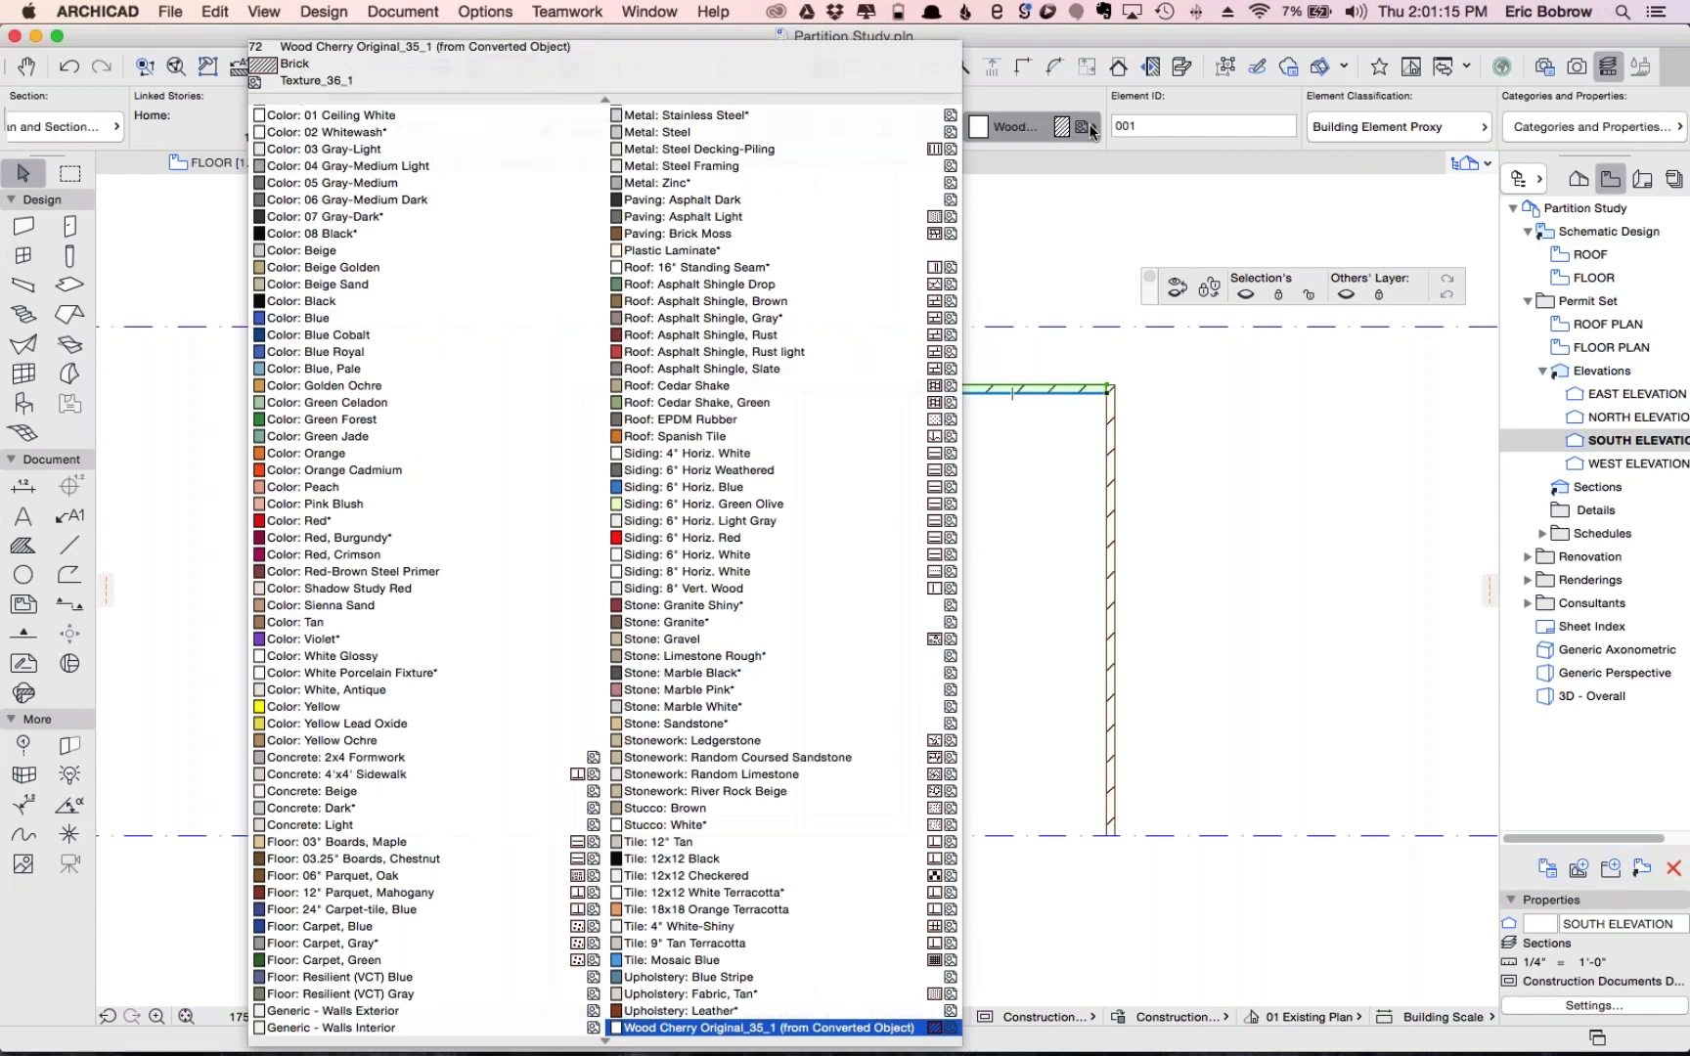
scroll(806, 1012, down, 5)
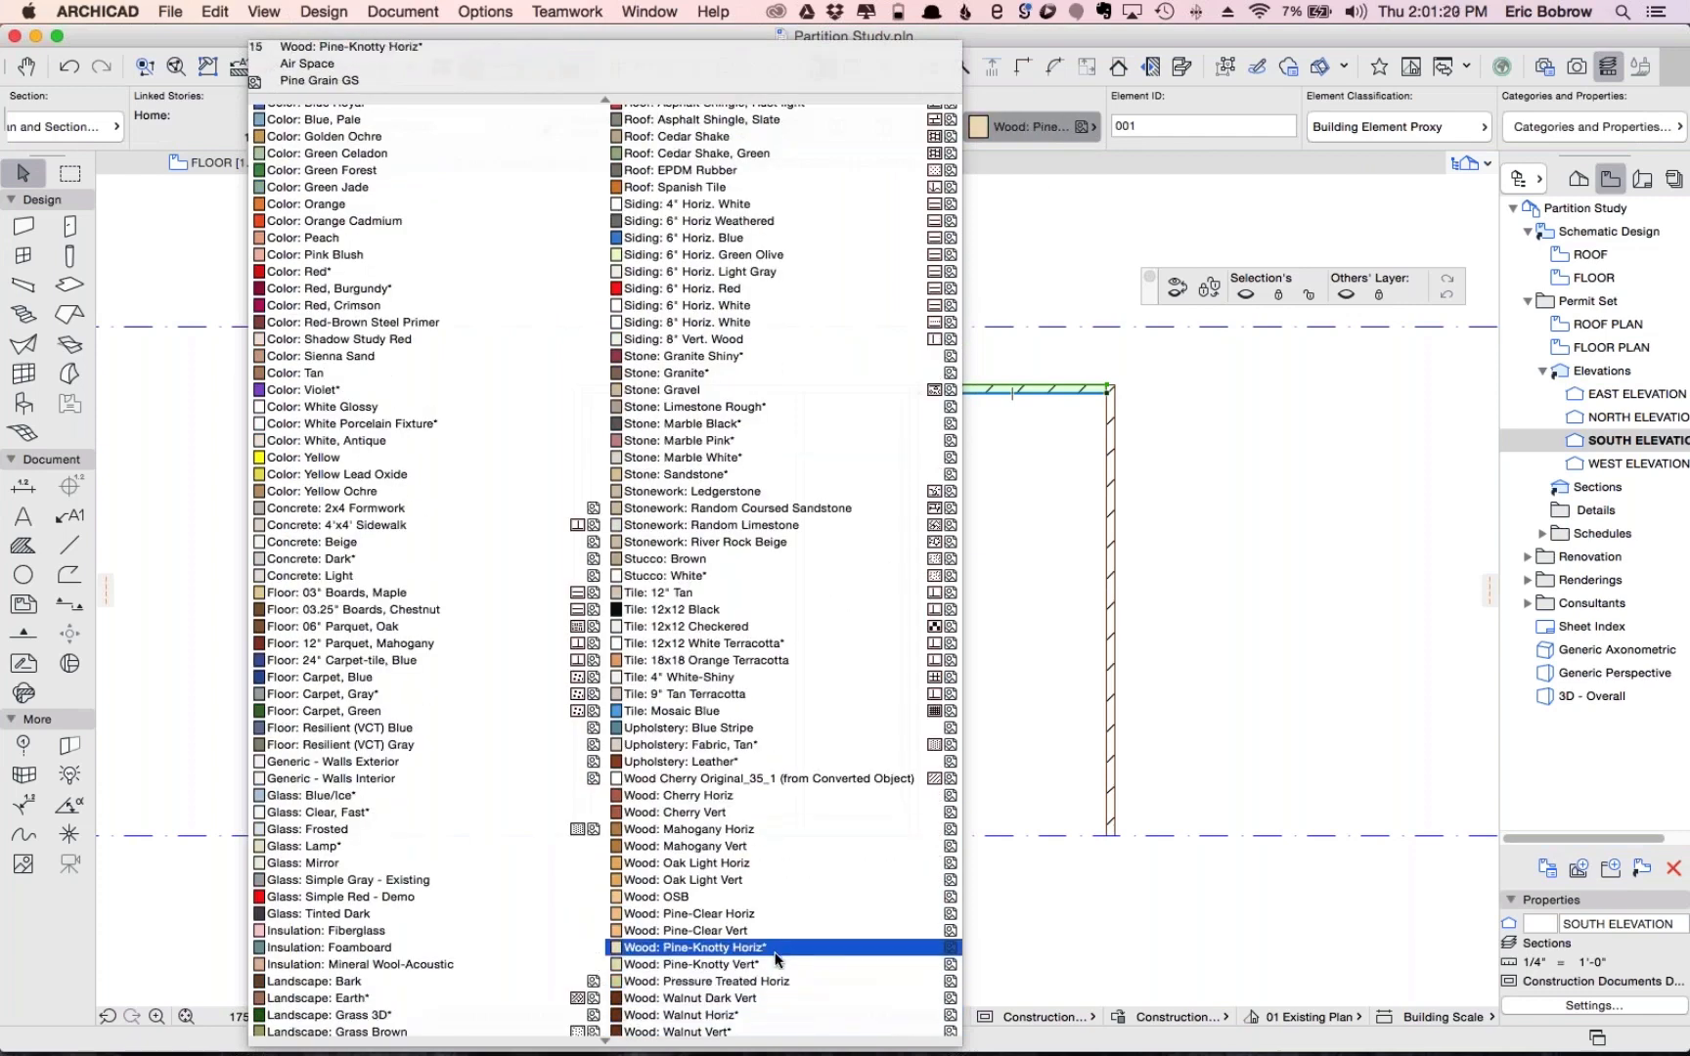
click(762, 864)
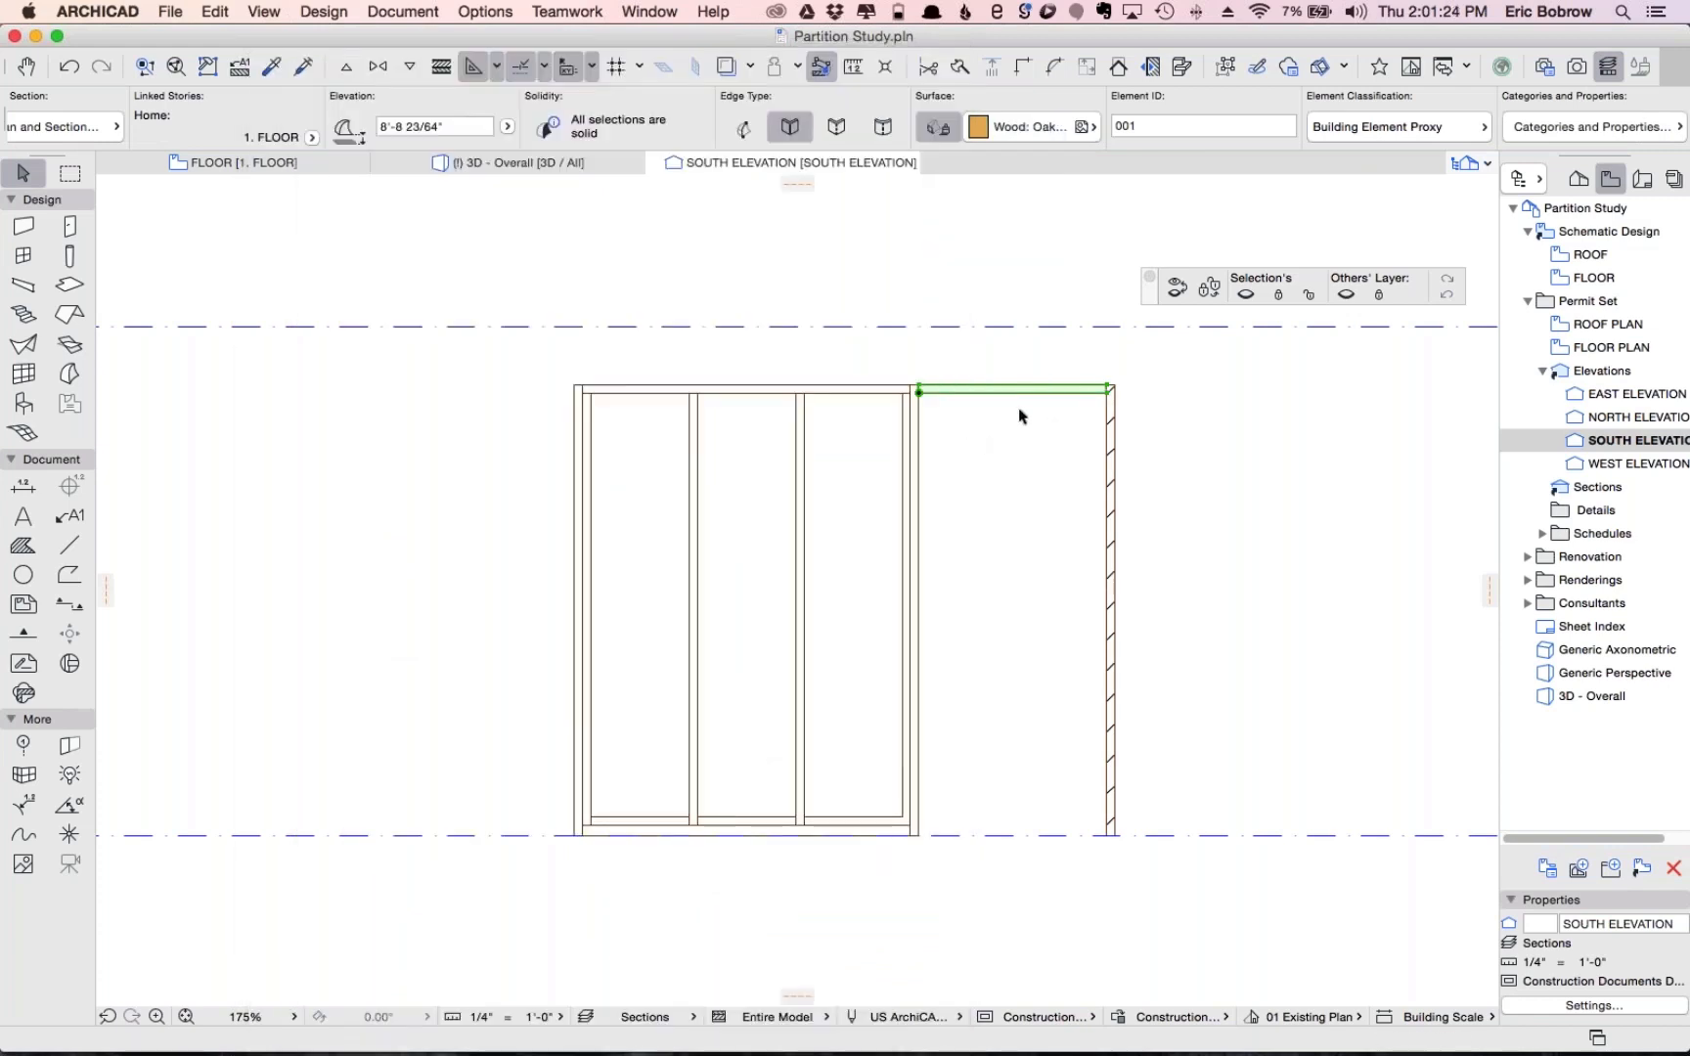
Deselect the header and examine the partition's oak frame and remaining dark post in the 3D view and the floor plan
key(Escape)
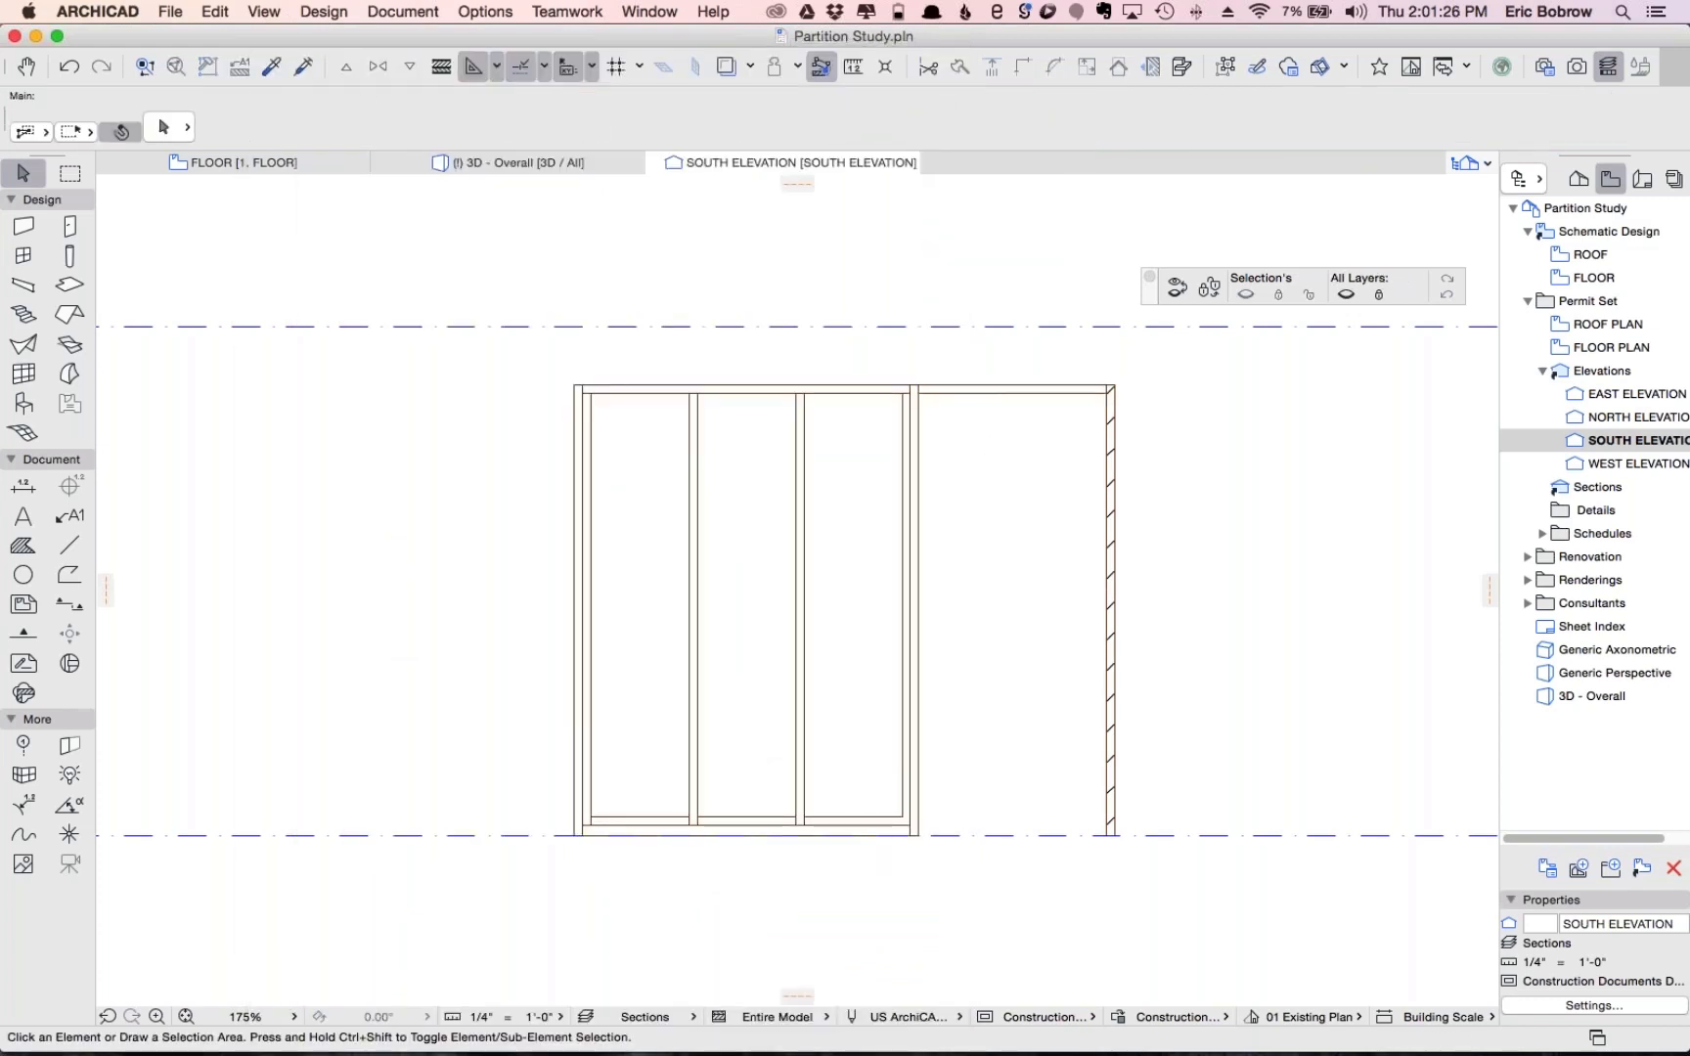
key(F3)
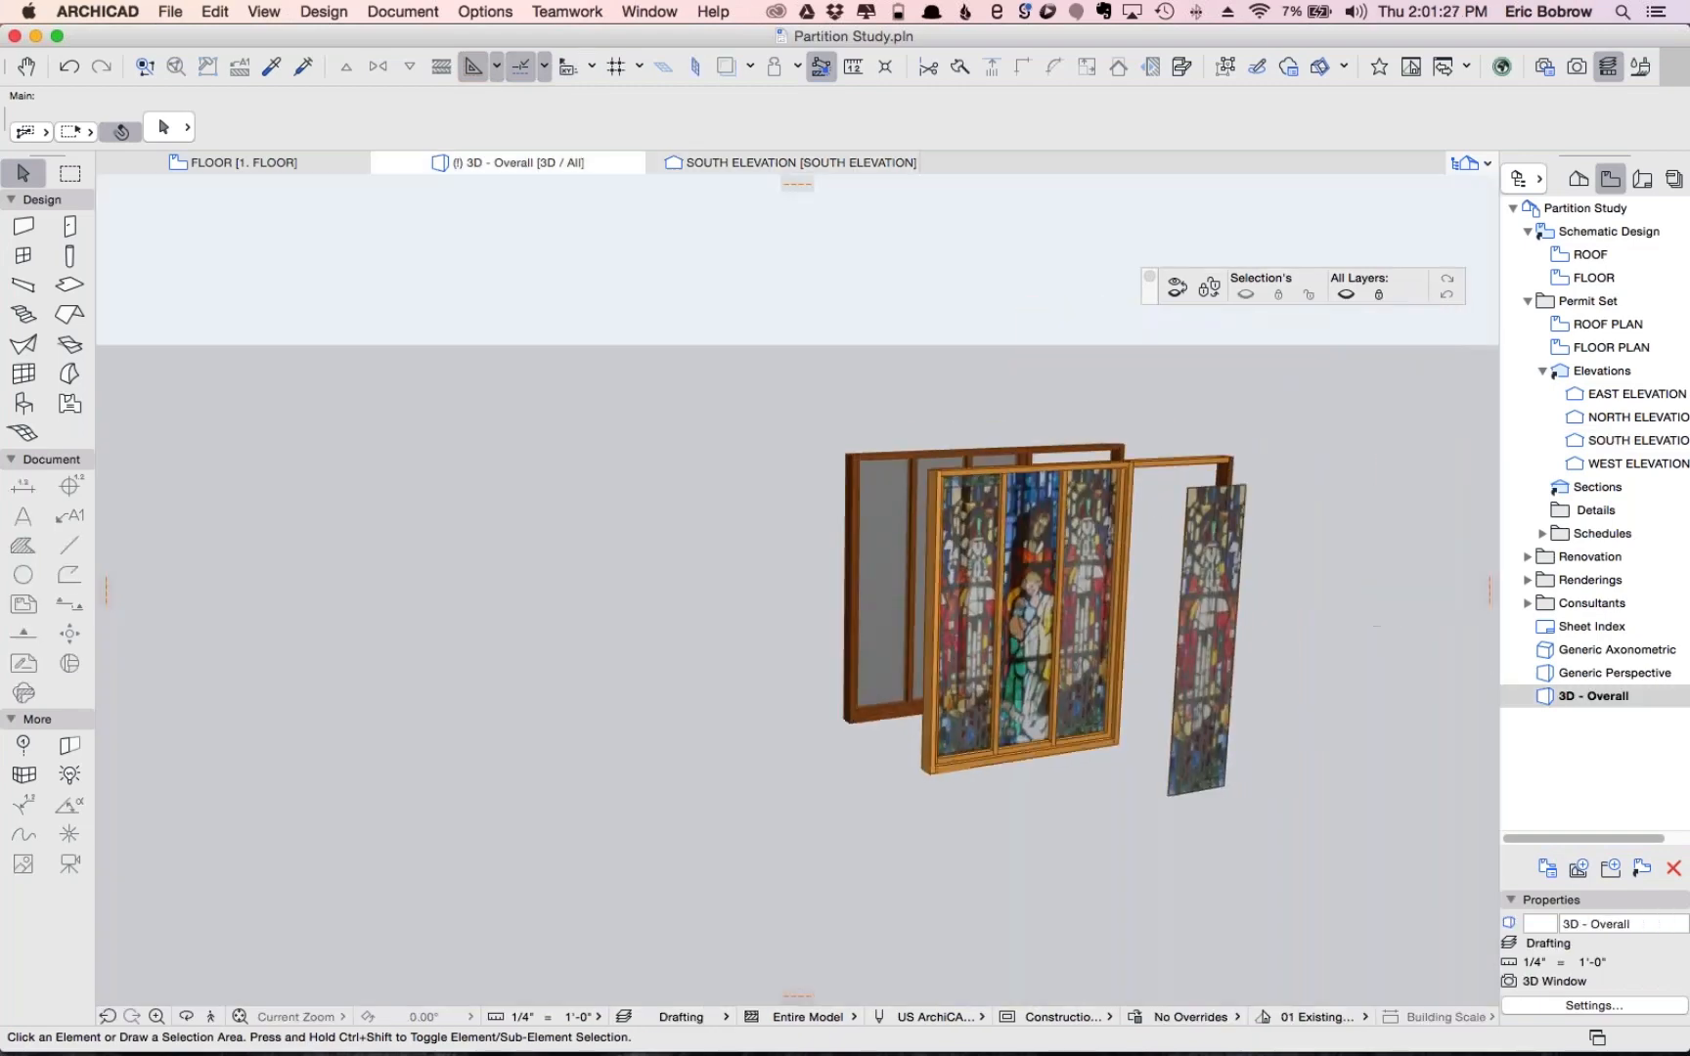
scroll(1174, 478, up, 5)
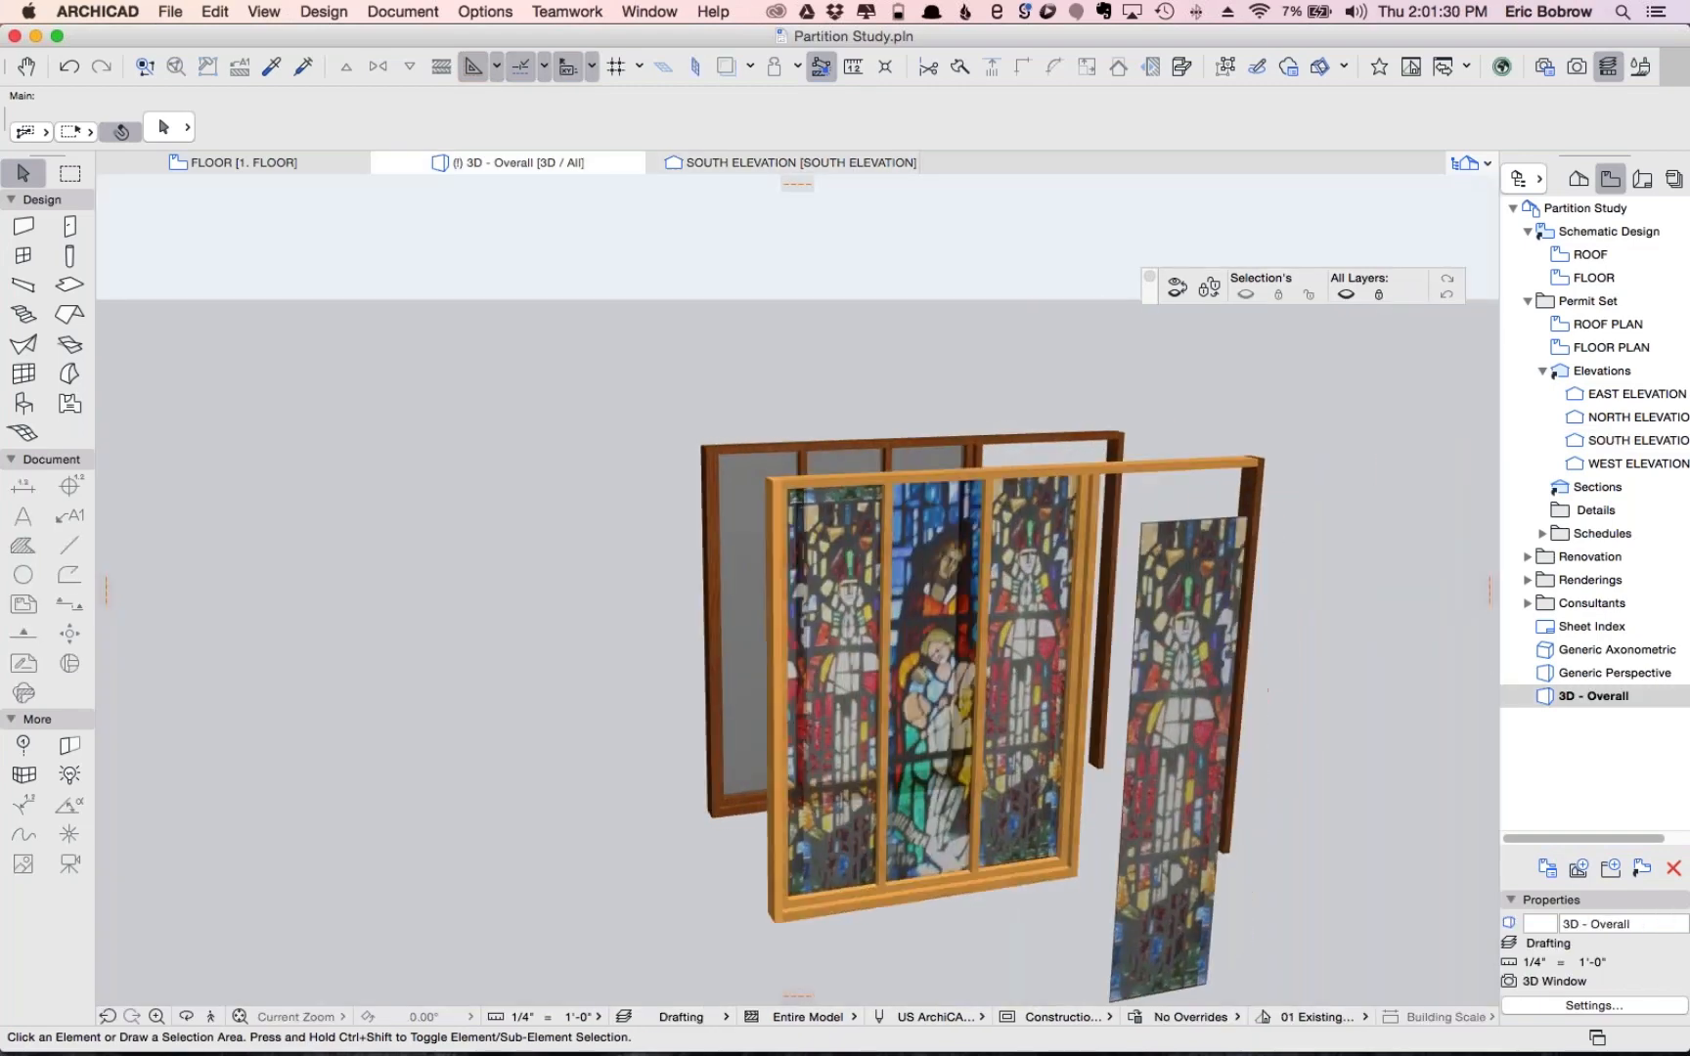
shift+middle_drag(1269, 691, 951, 540)
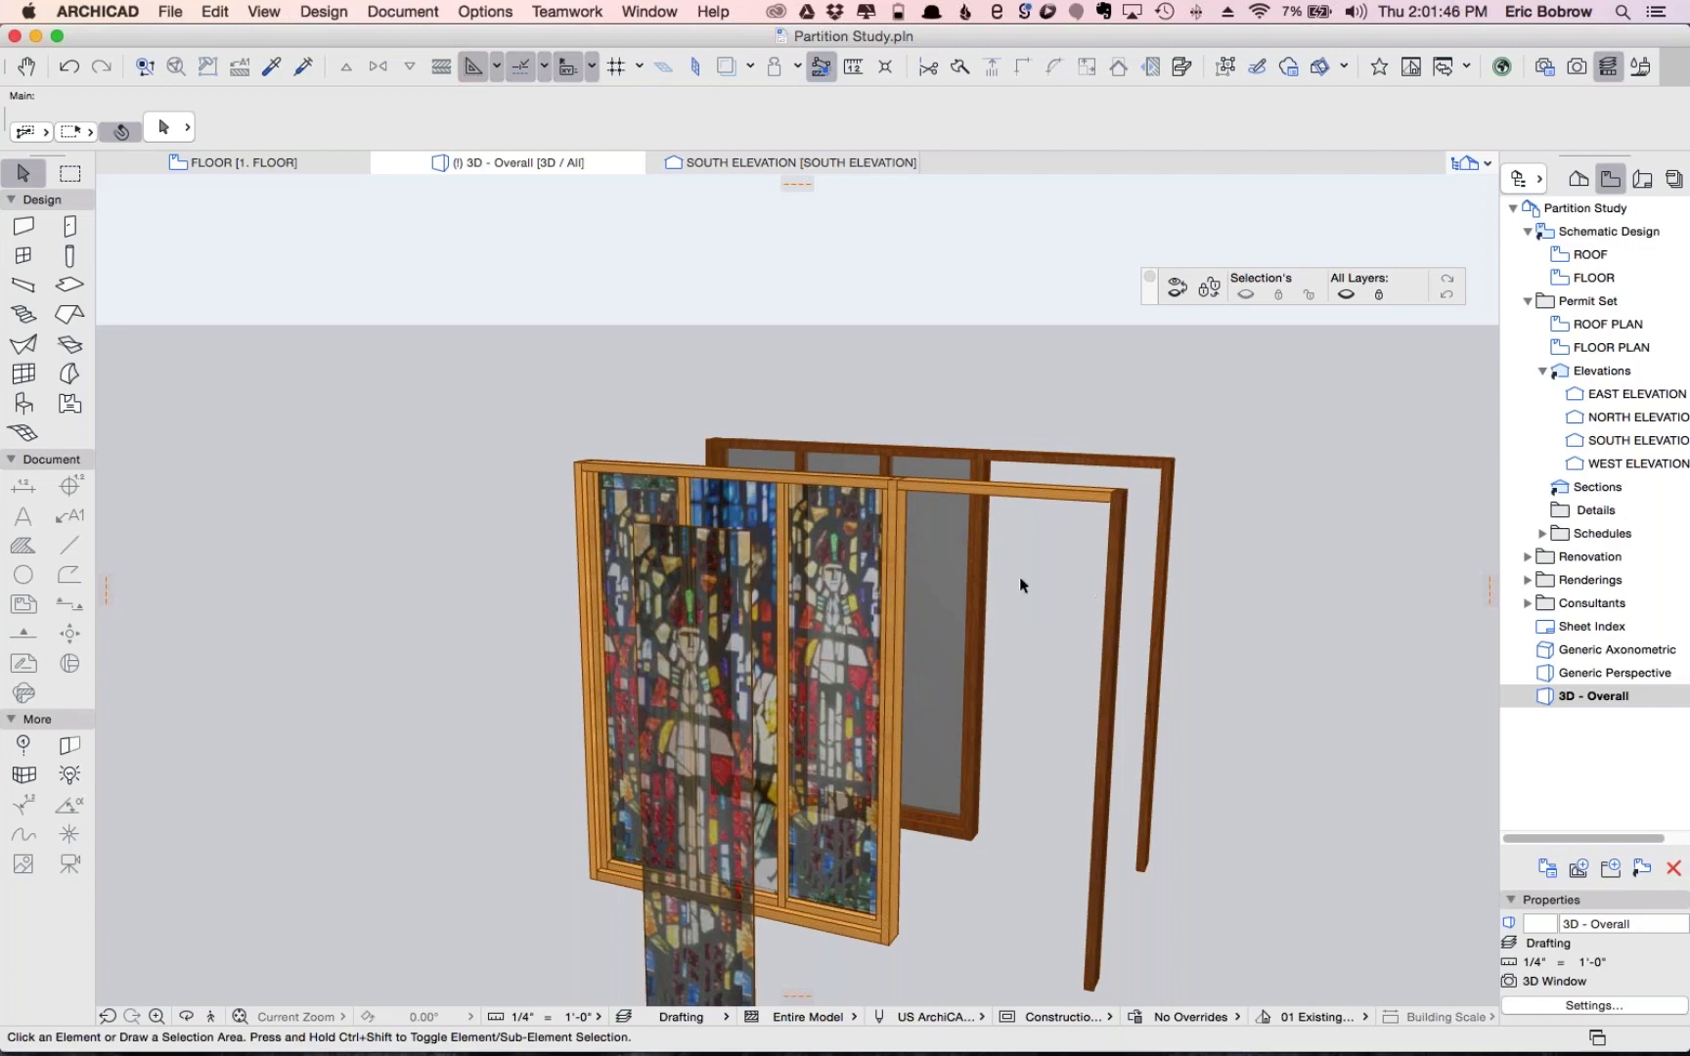
key(F2)
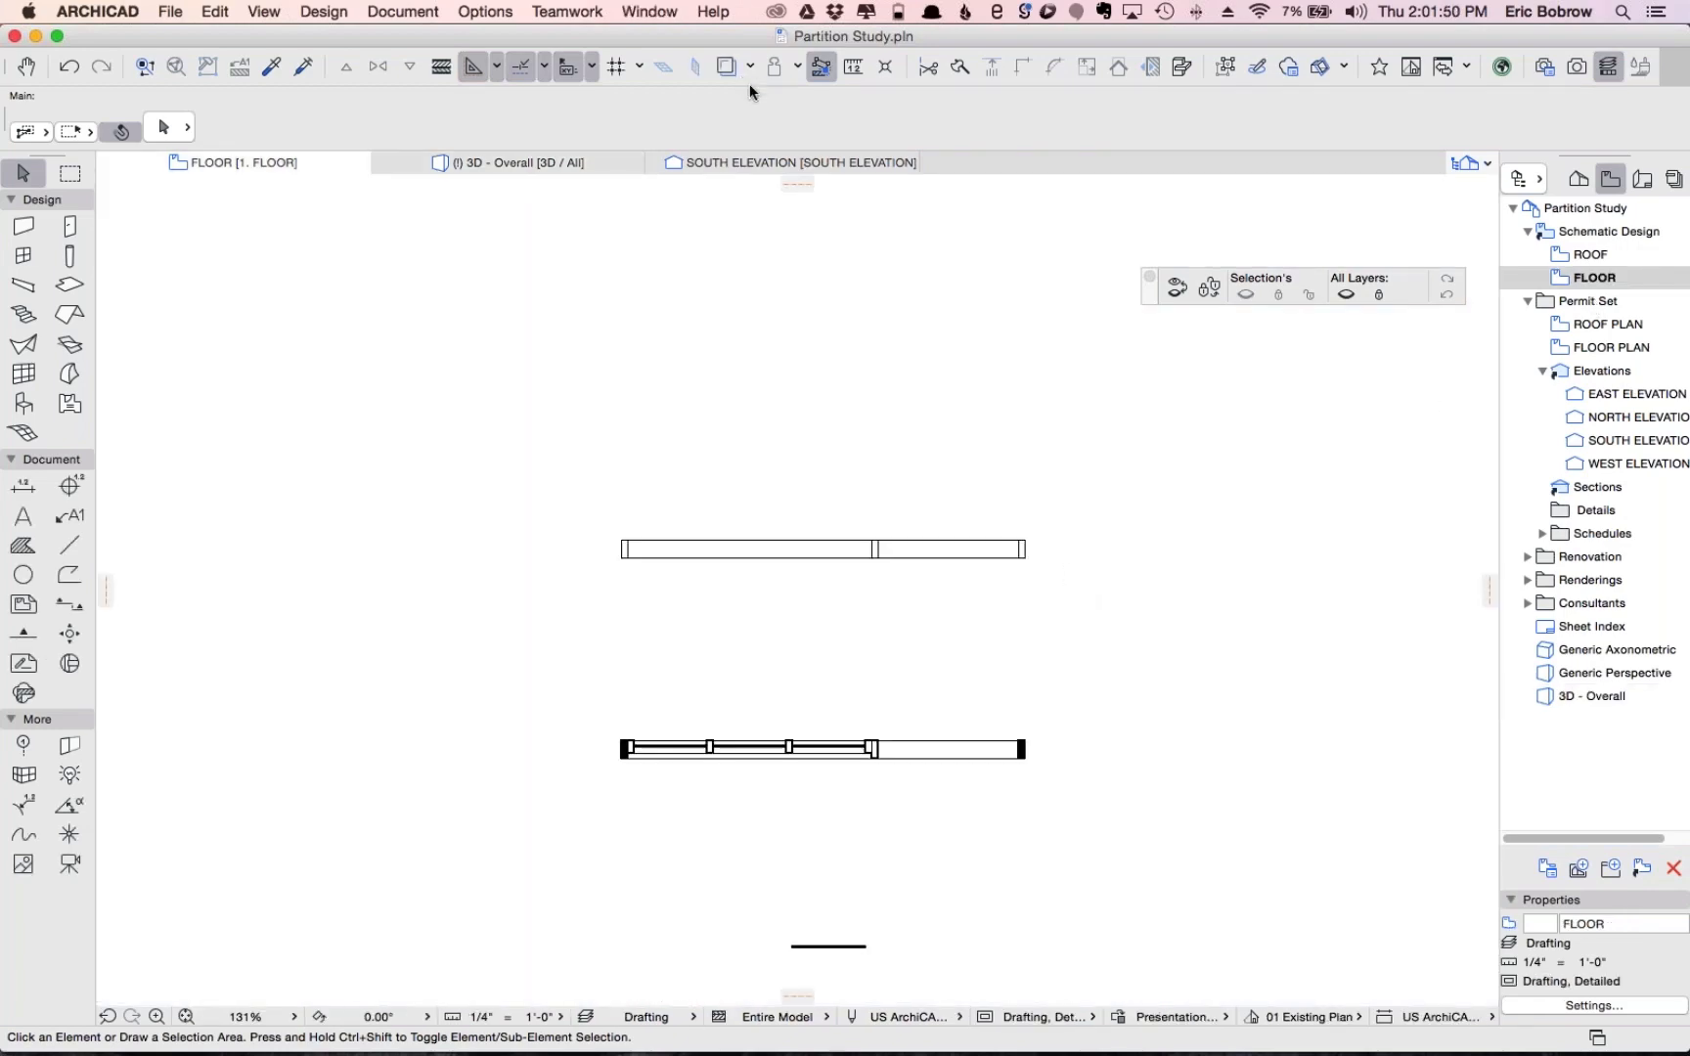
In the South Elevation, set the surface of the end post beside the open bay to Wood: Oak Light Vert and deselect it
click(750, 165)
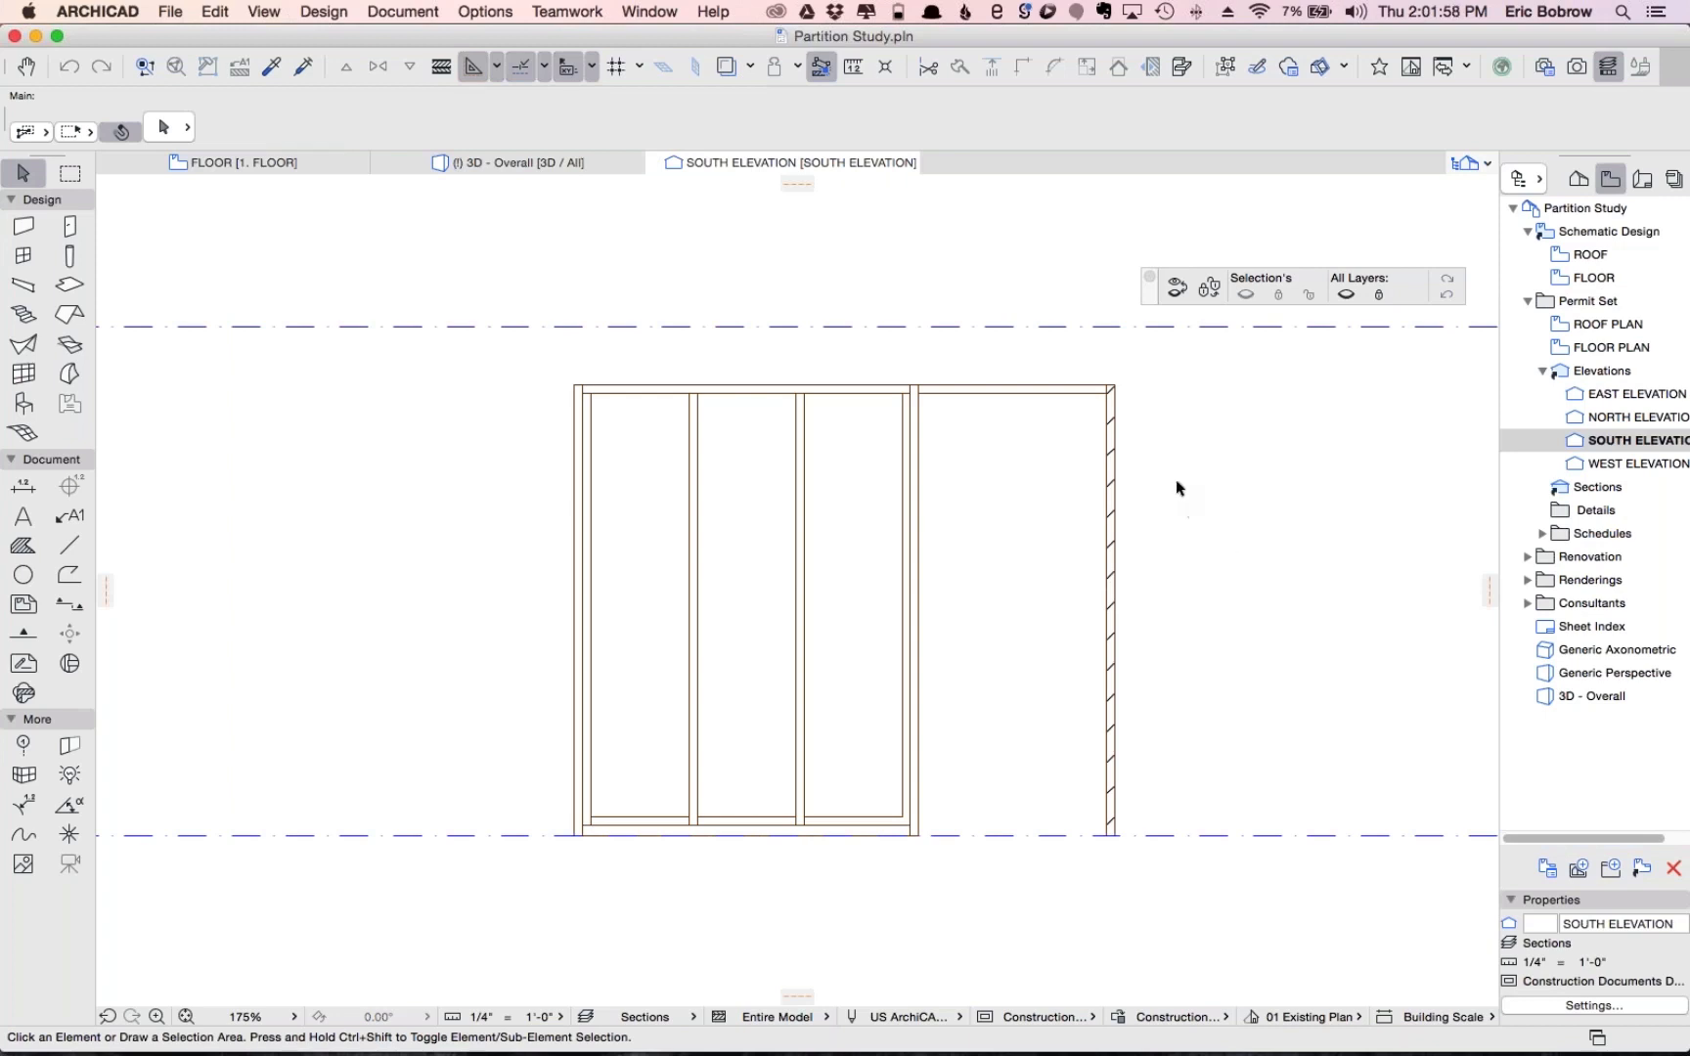
click(1113, 612)
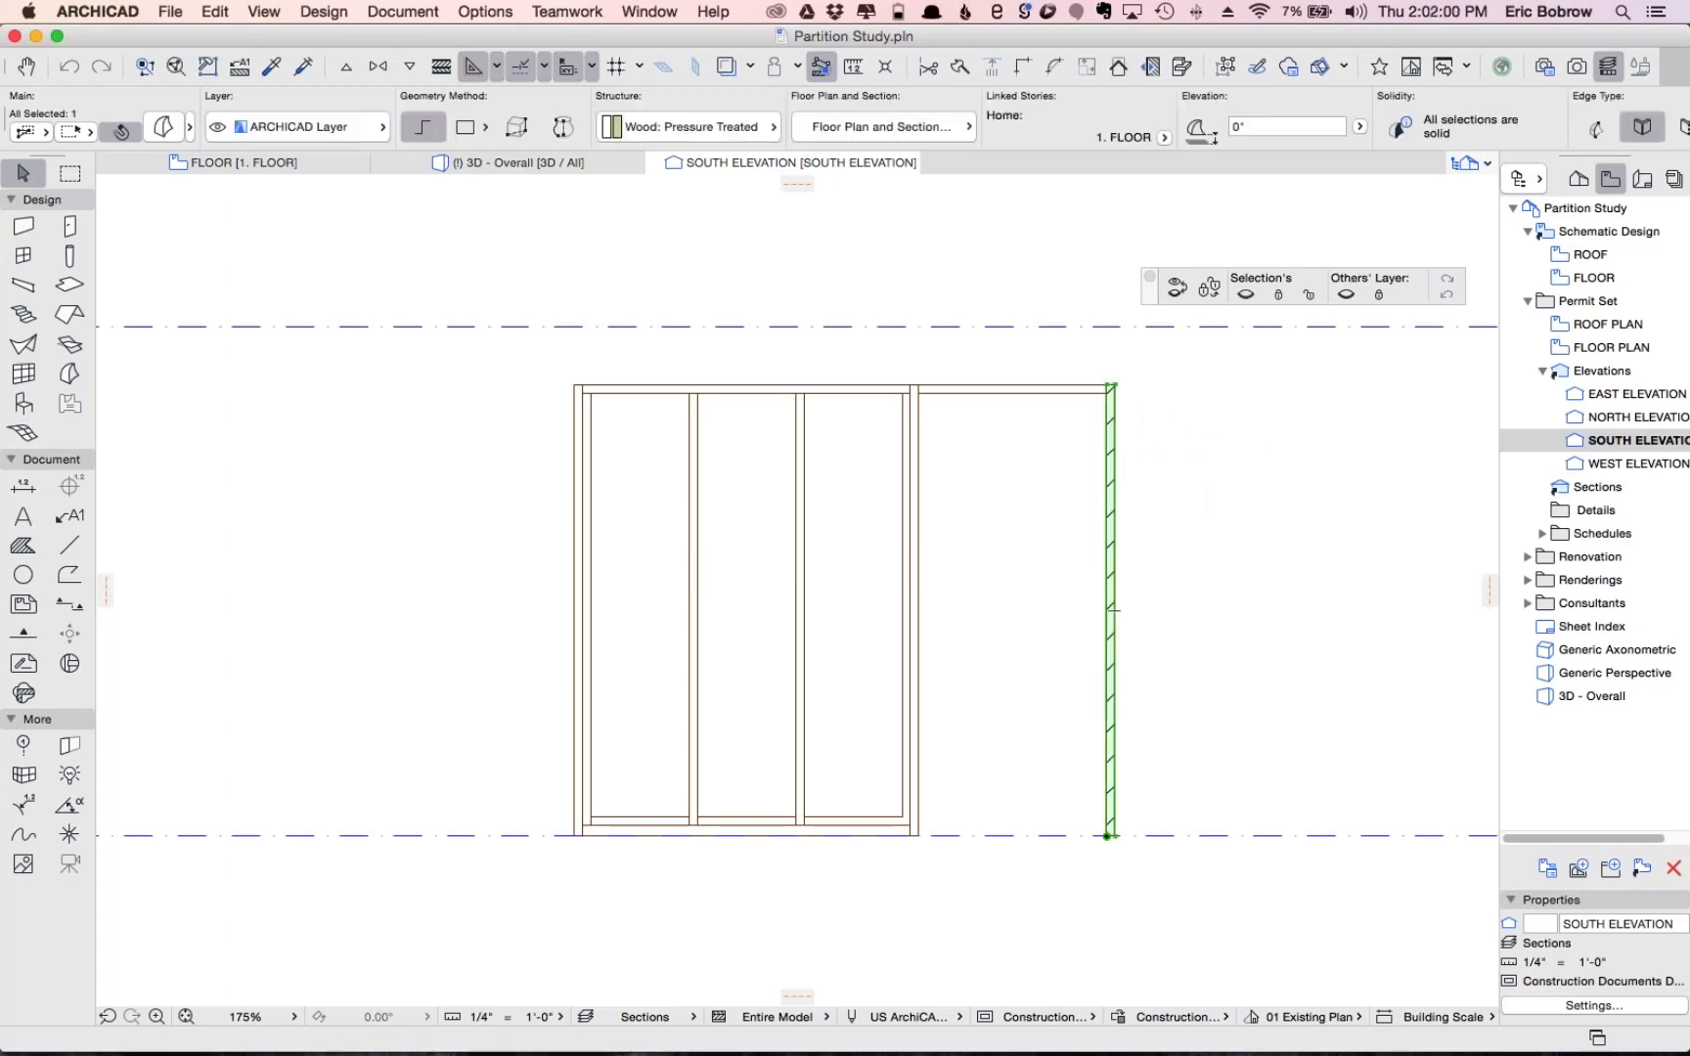
scroll(919, 104, right, 10)
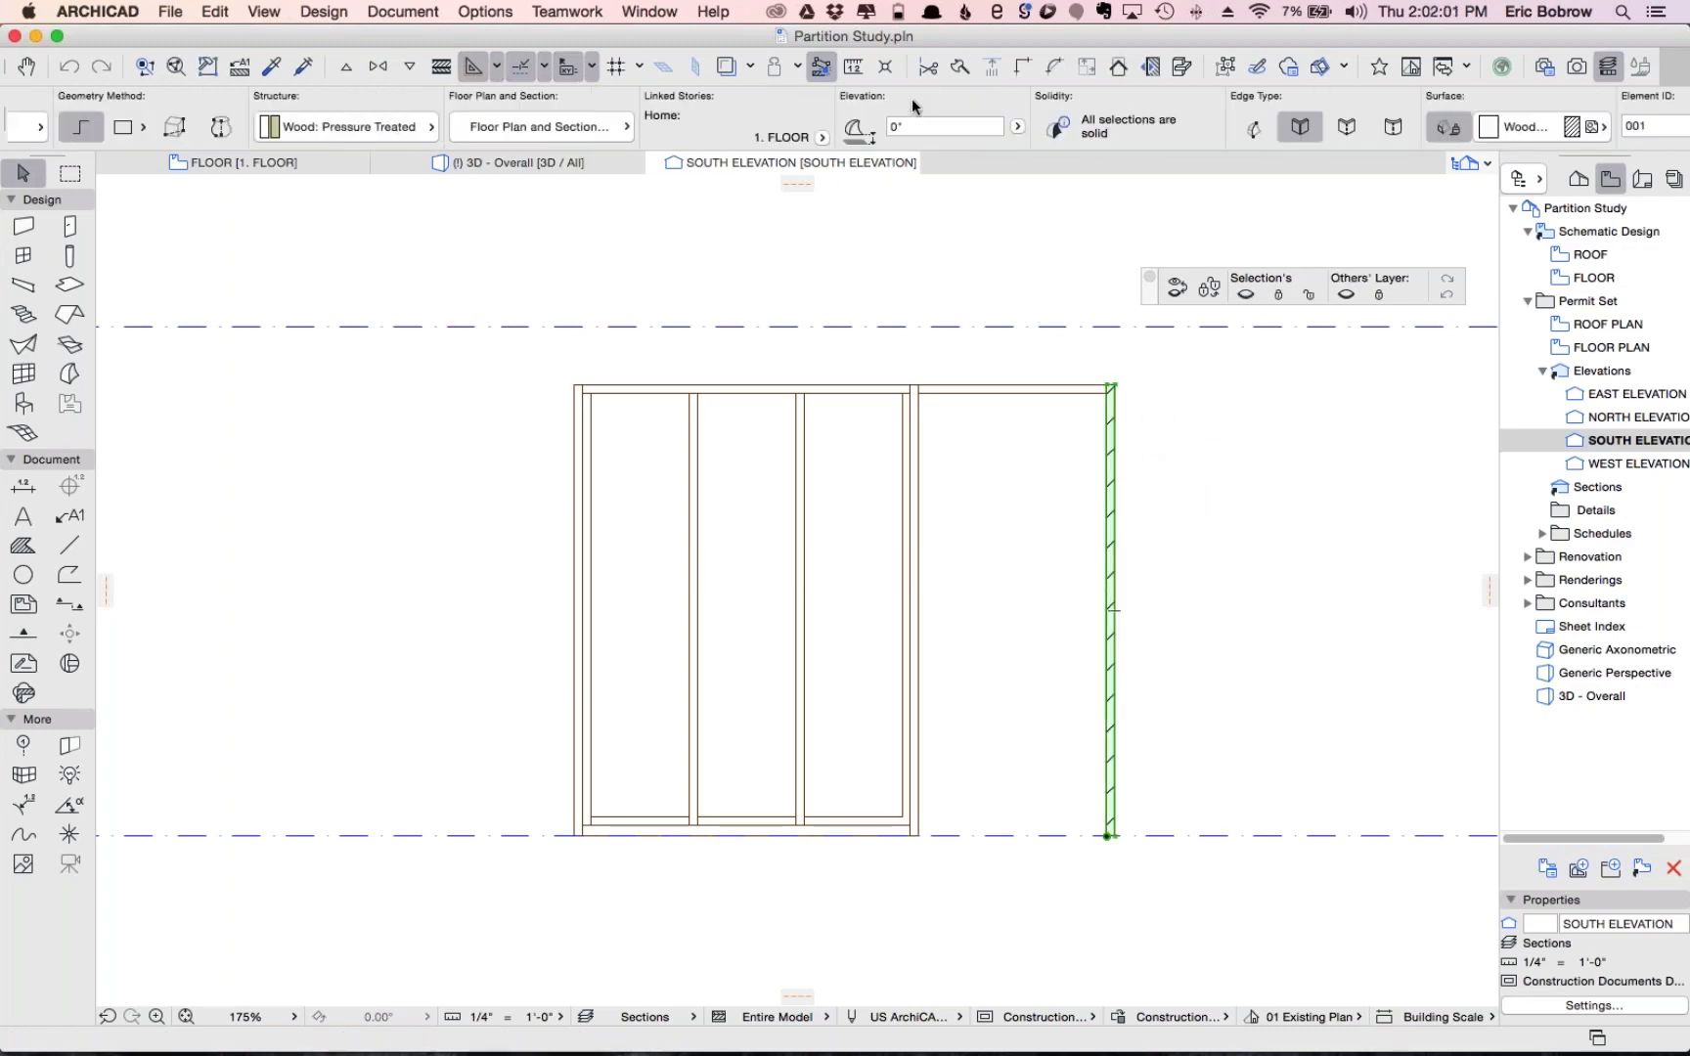
click(1088, 126)
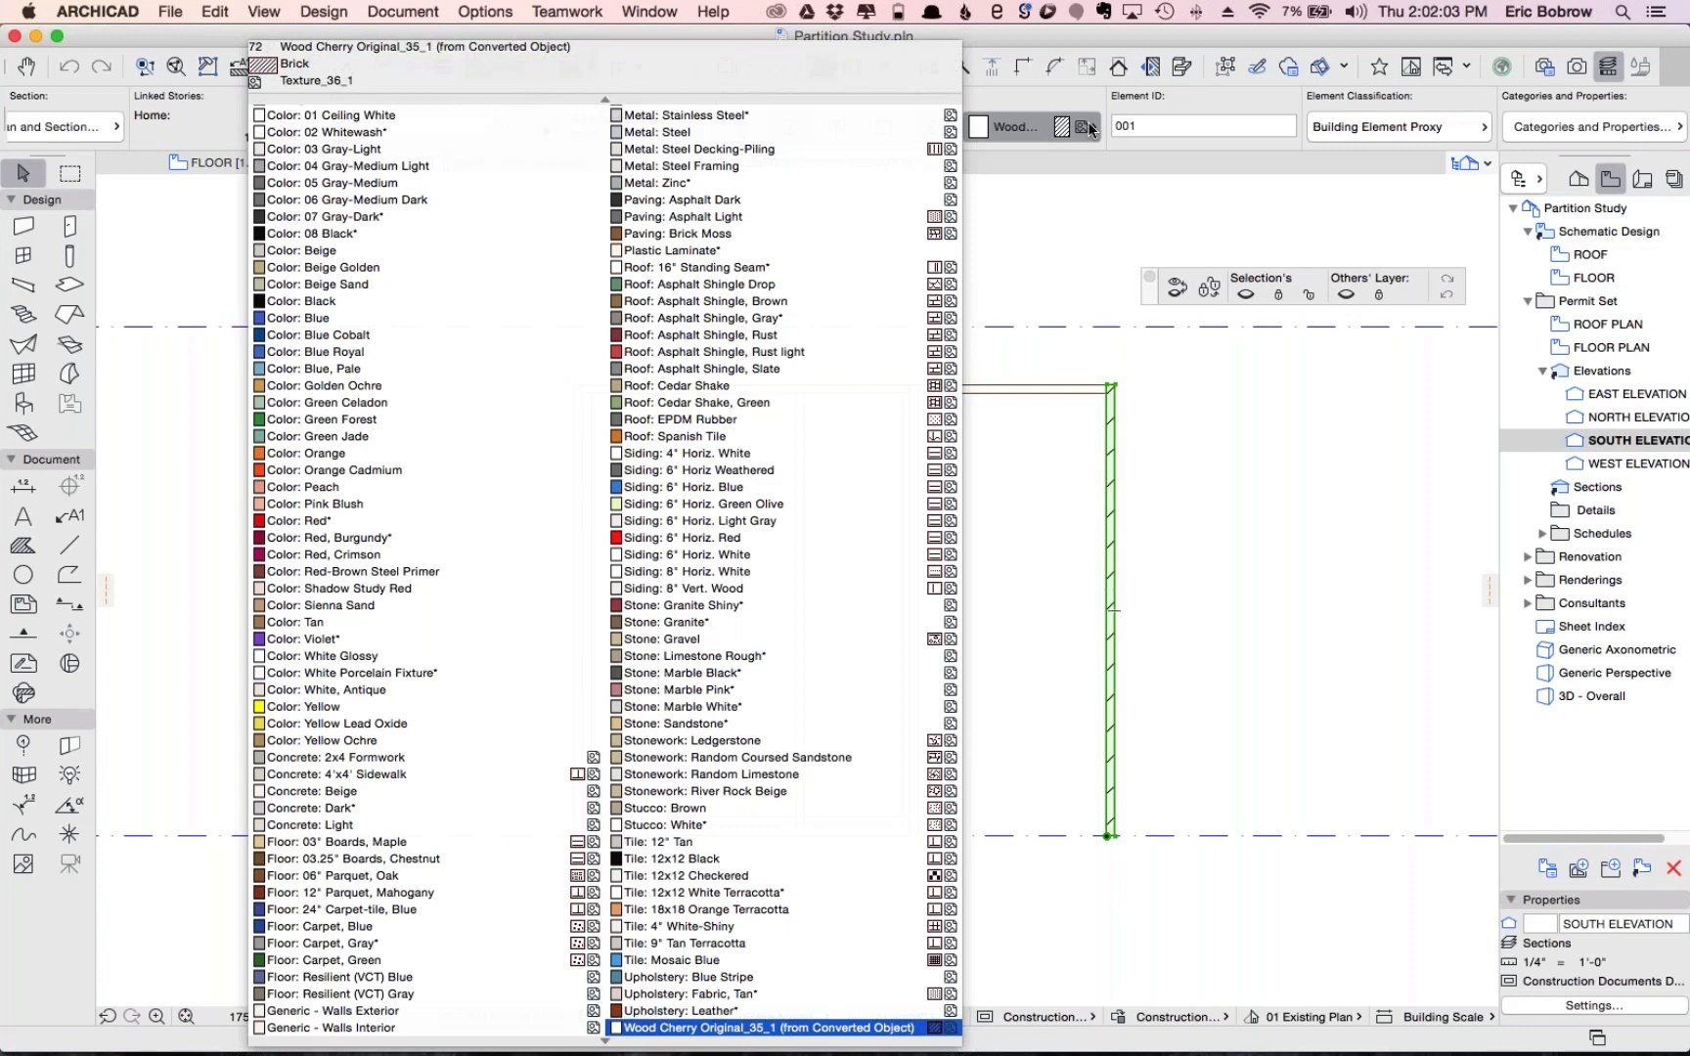
scroll(796, 625, down, 5)
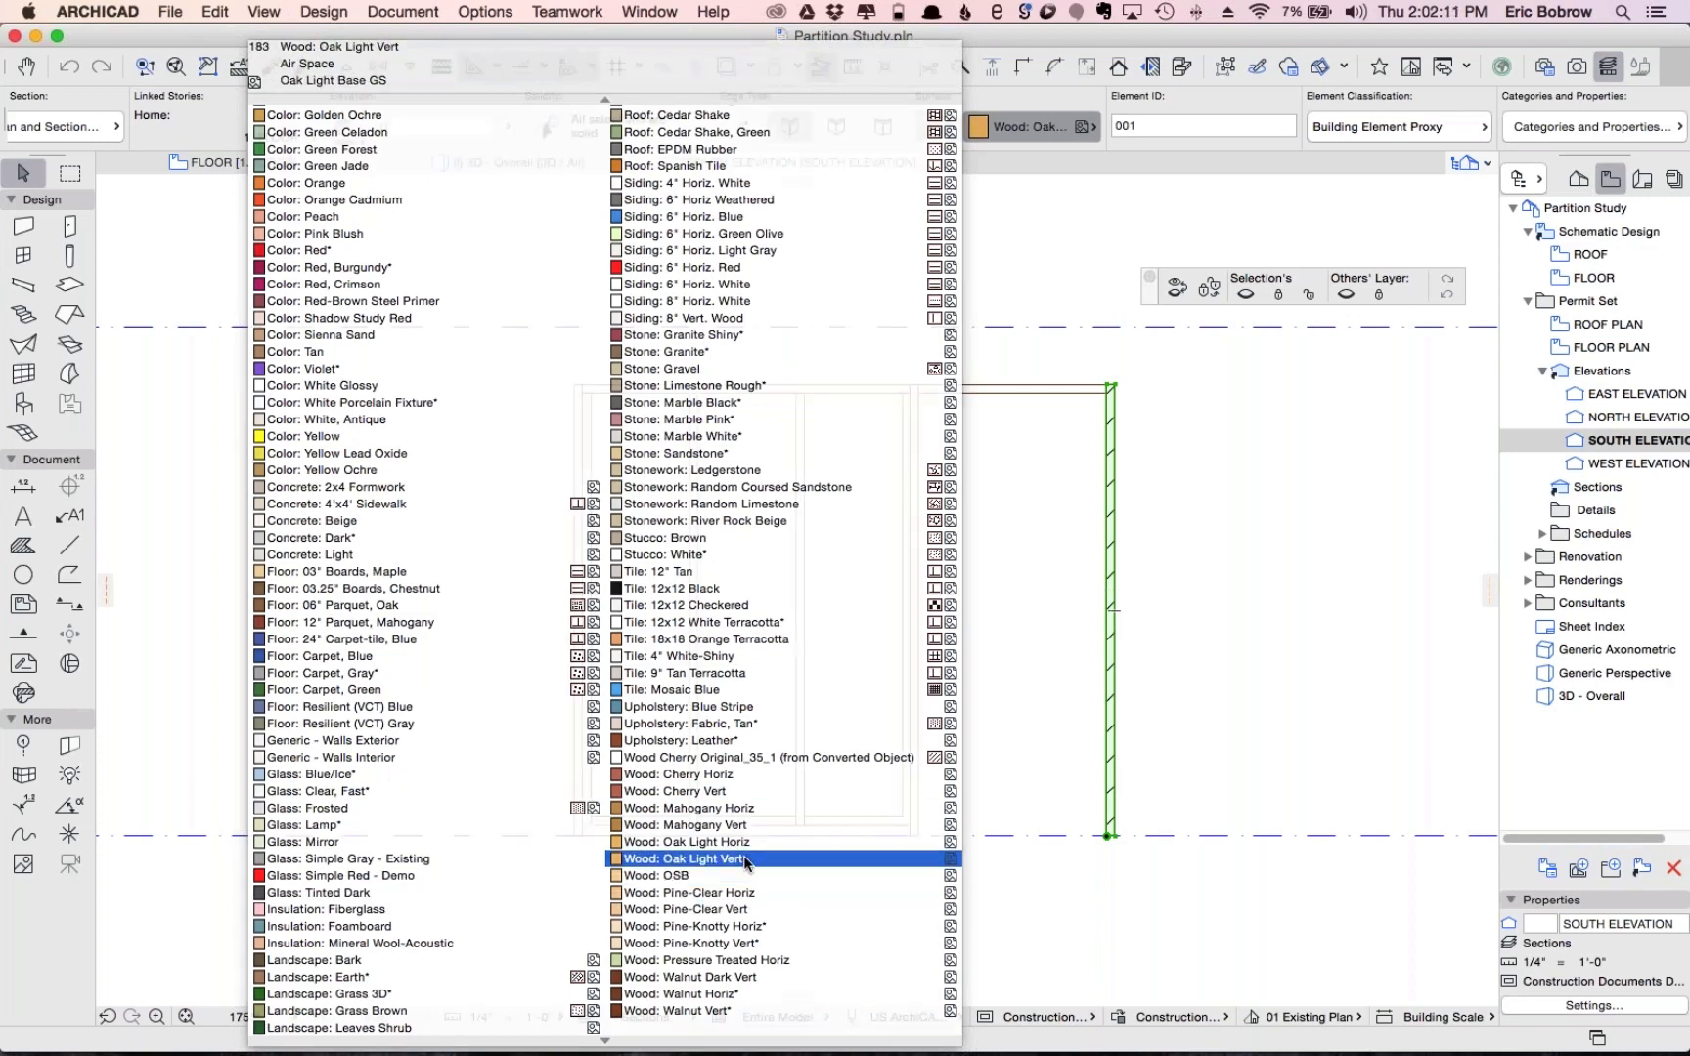
click(745, 859)
click(1251, 648)
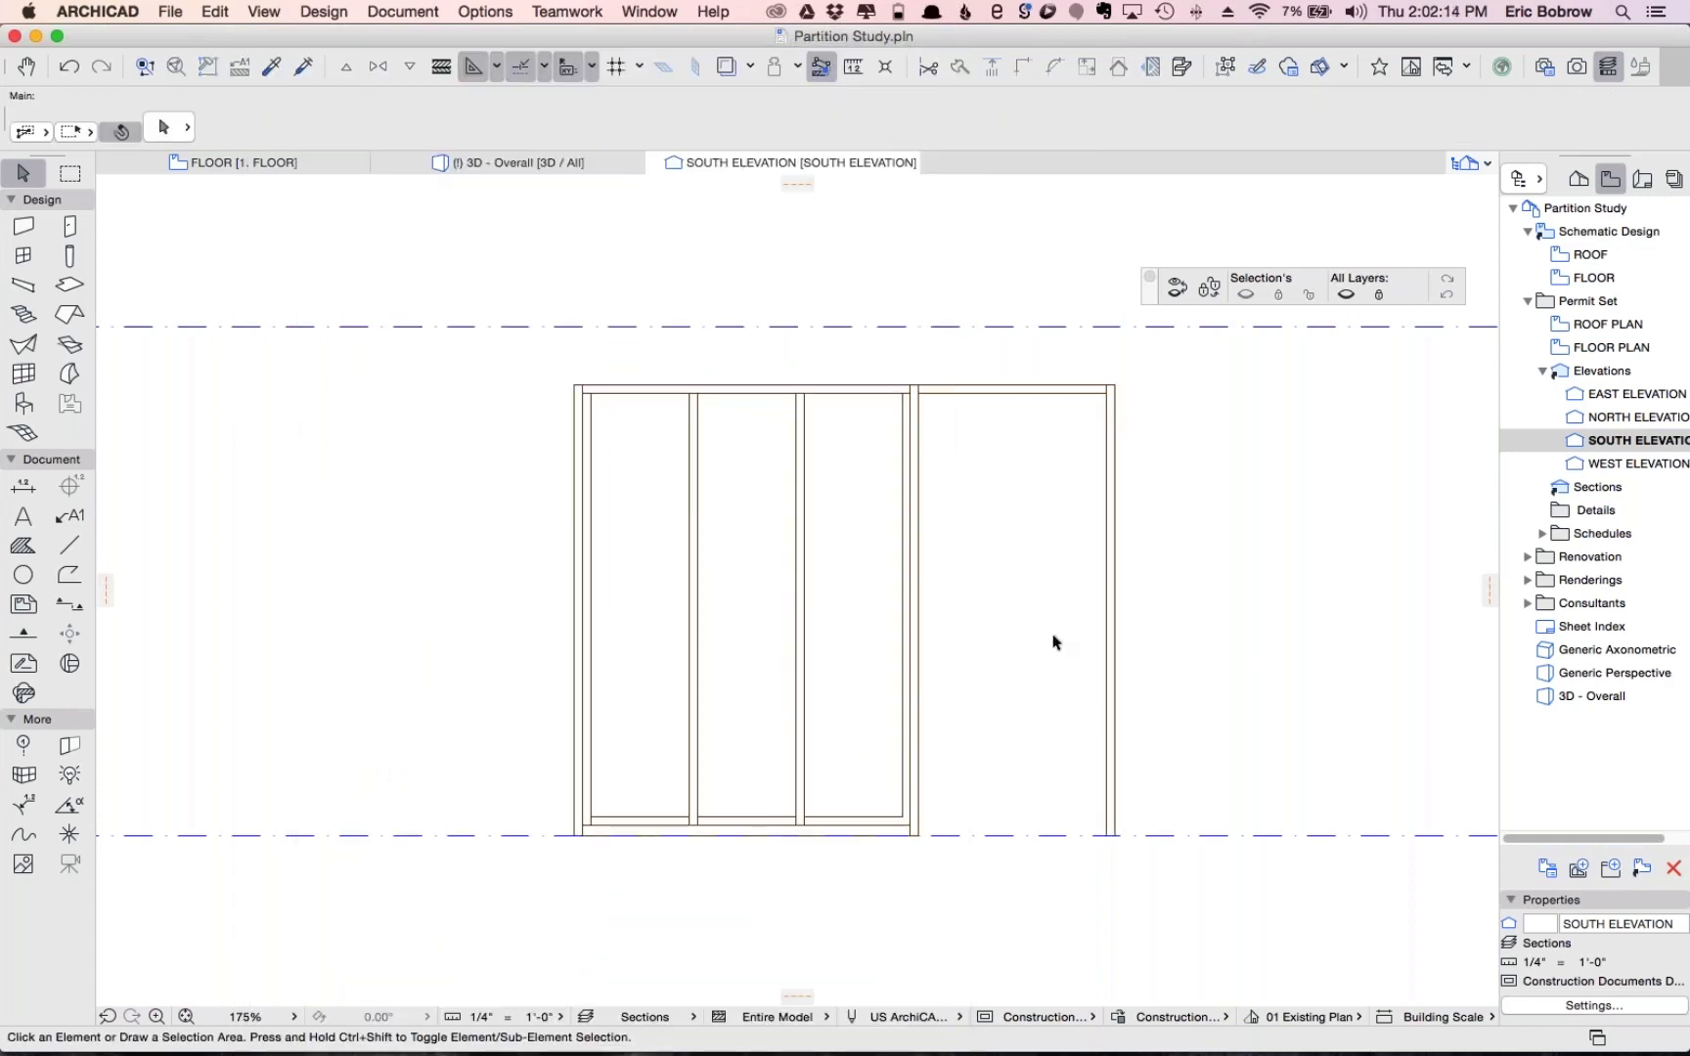
Load Luis-image-1-cropped.jpg from the Downloads folder as the default picture of the Figure tool
click(878, 659)
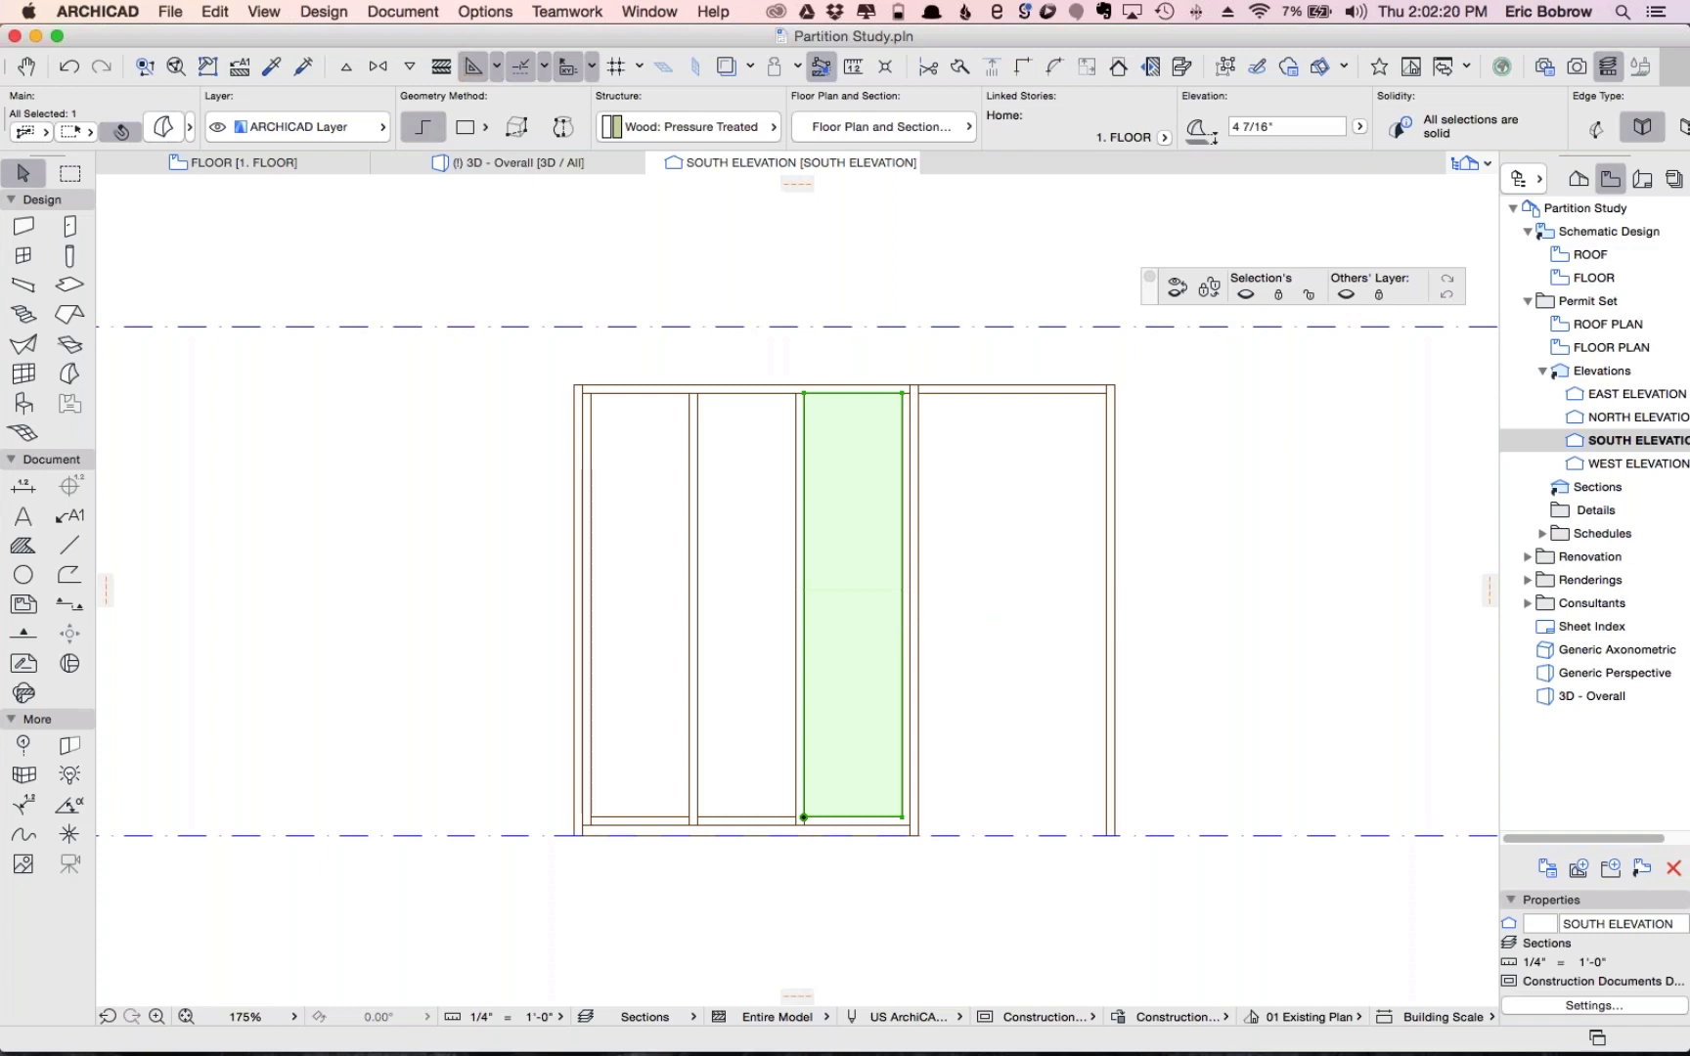
click(1271, 702)
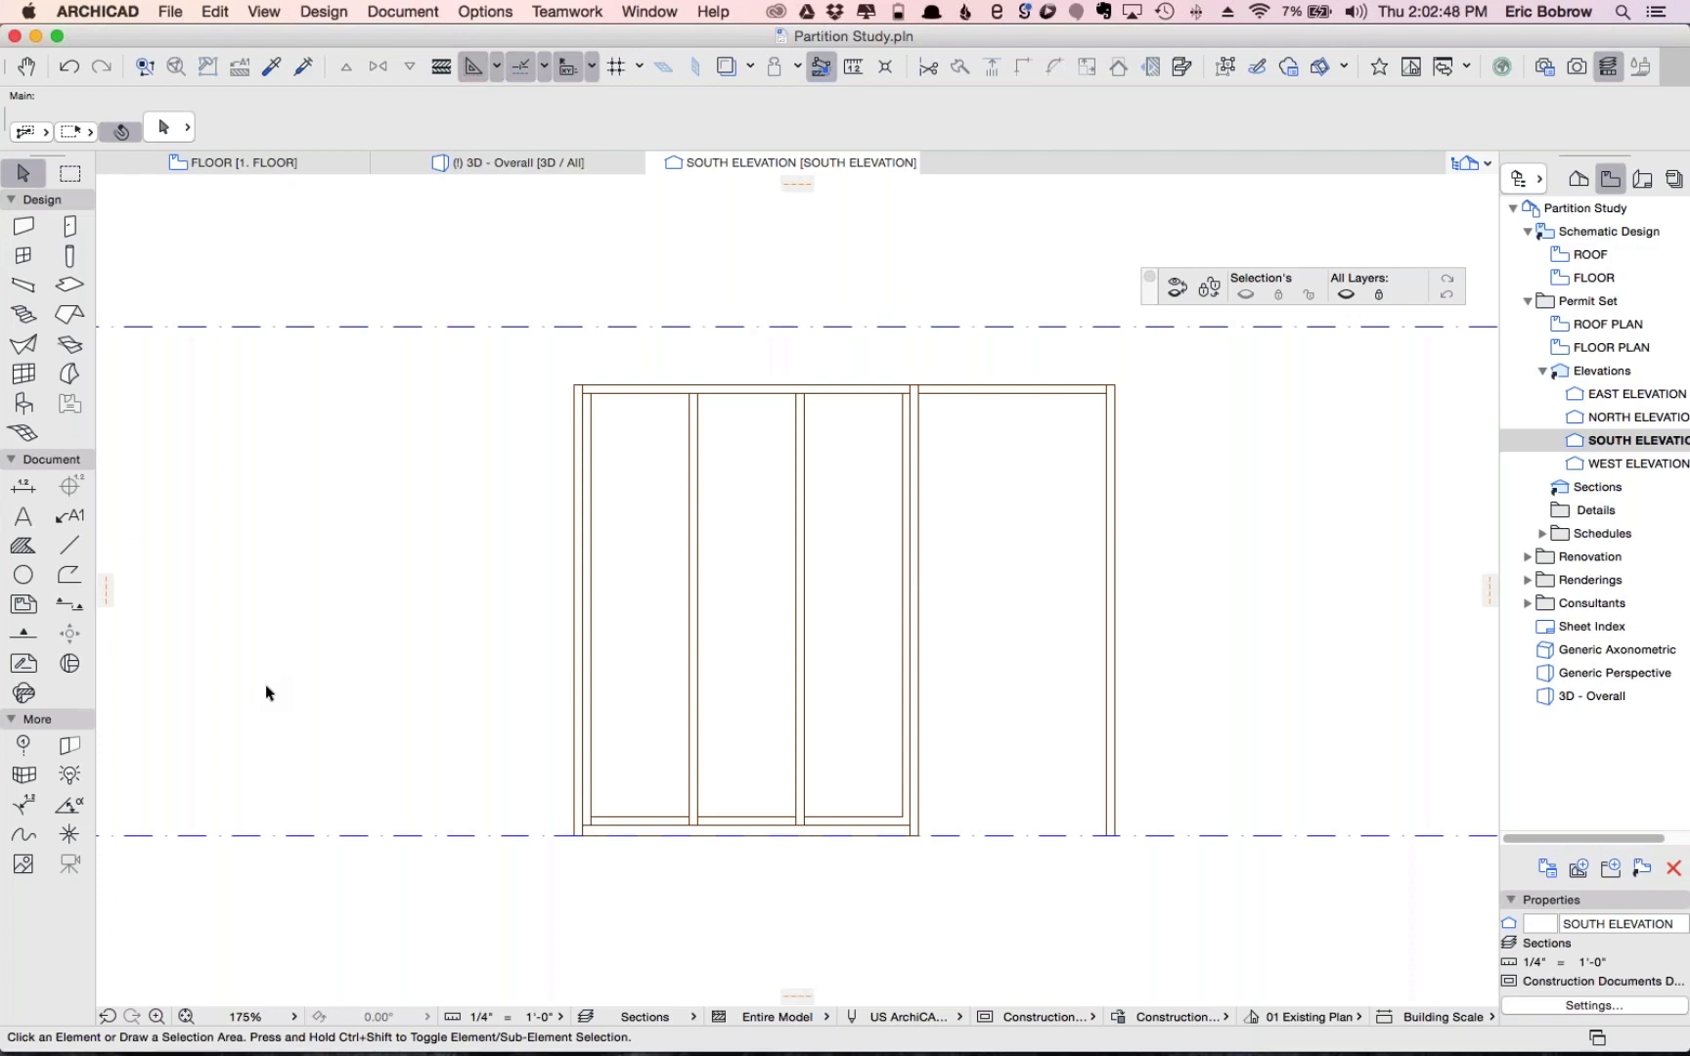
click(24, 865)
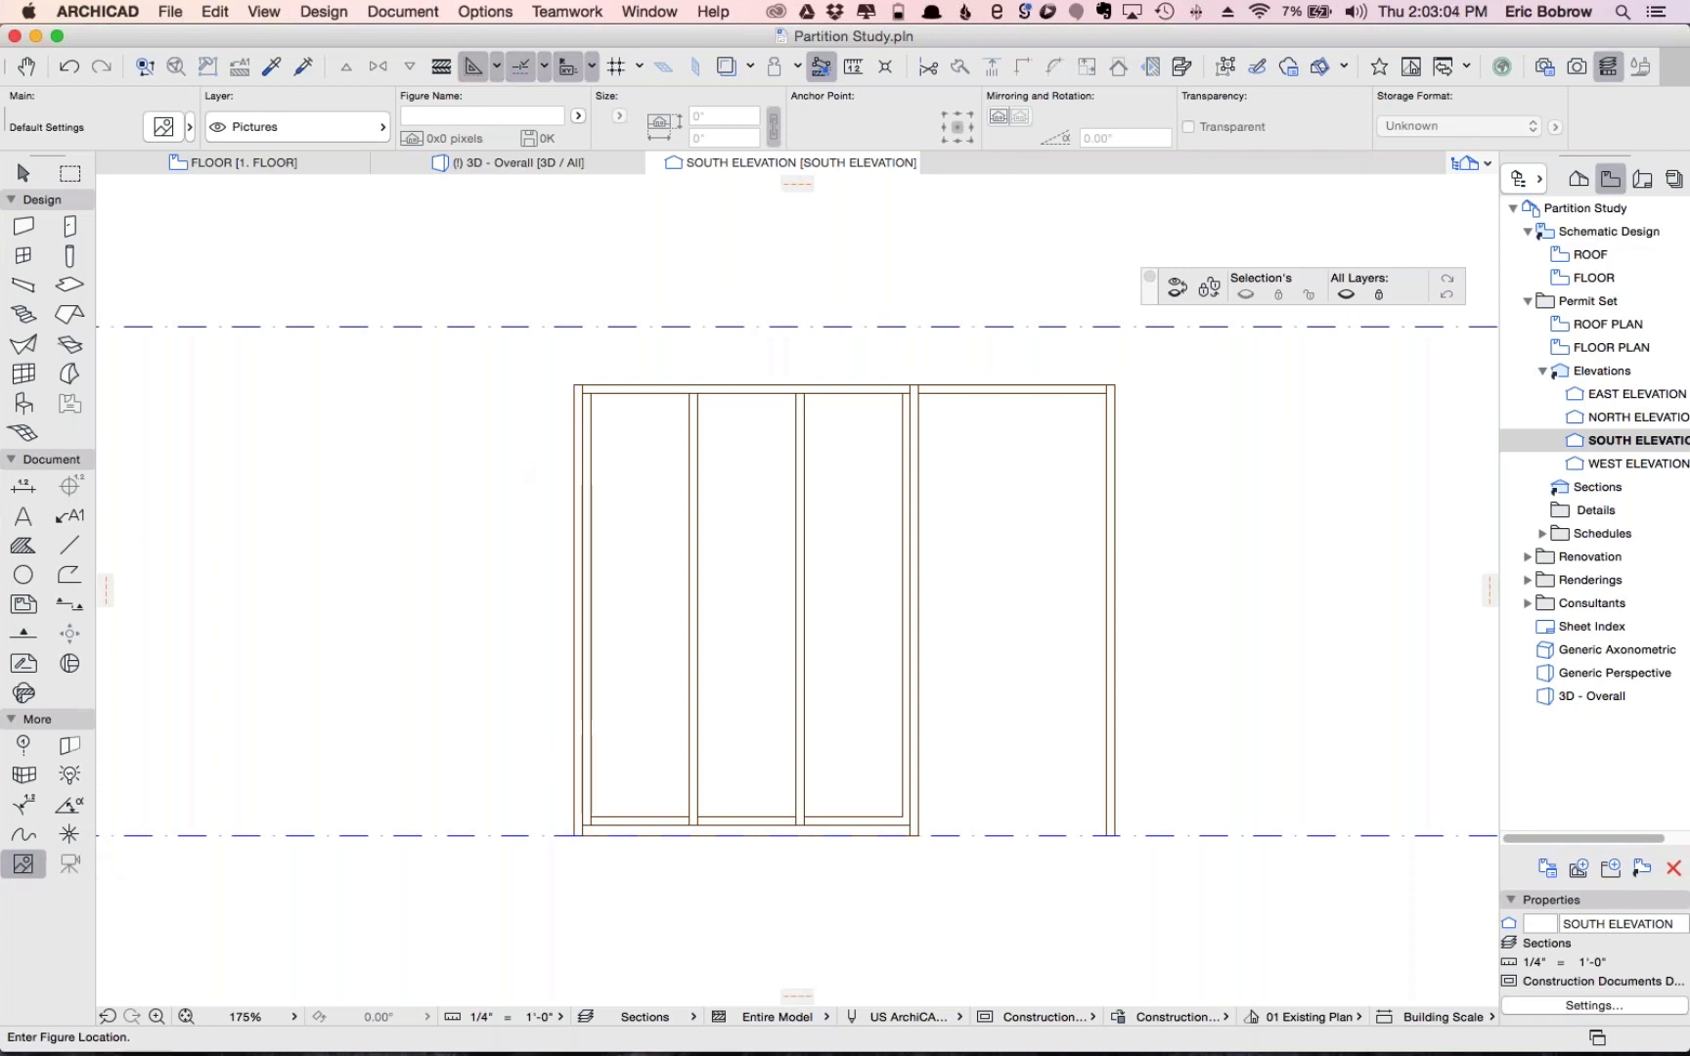
click(161, 127)
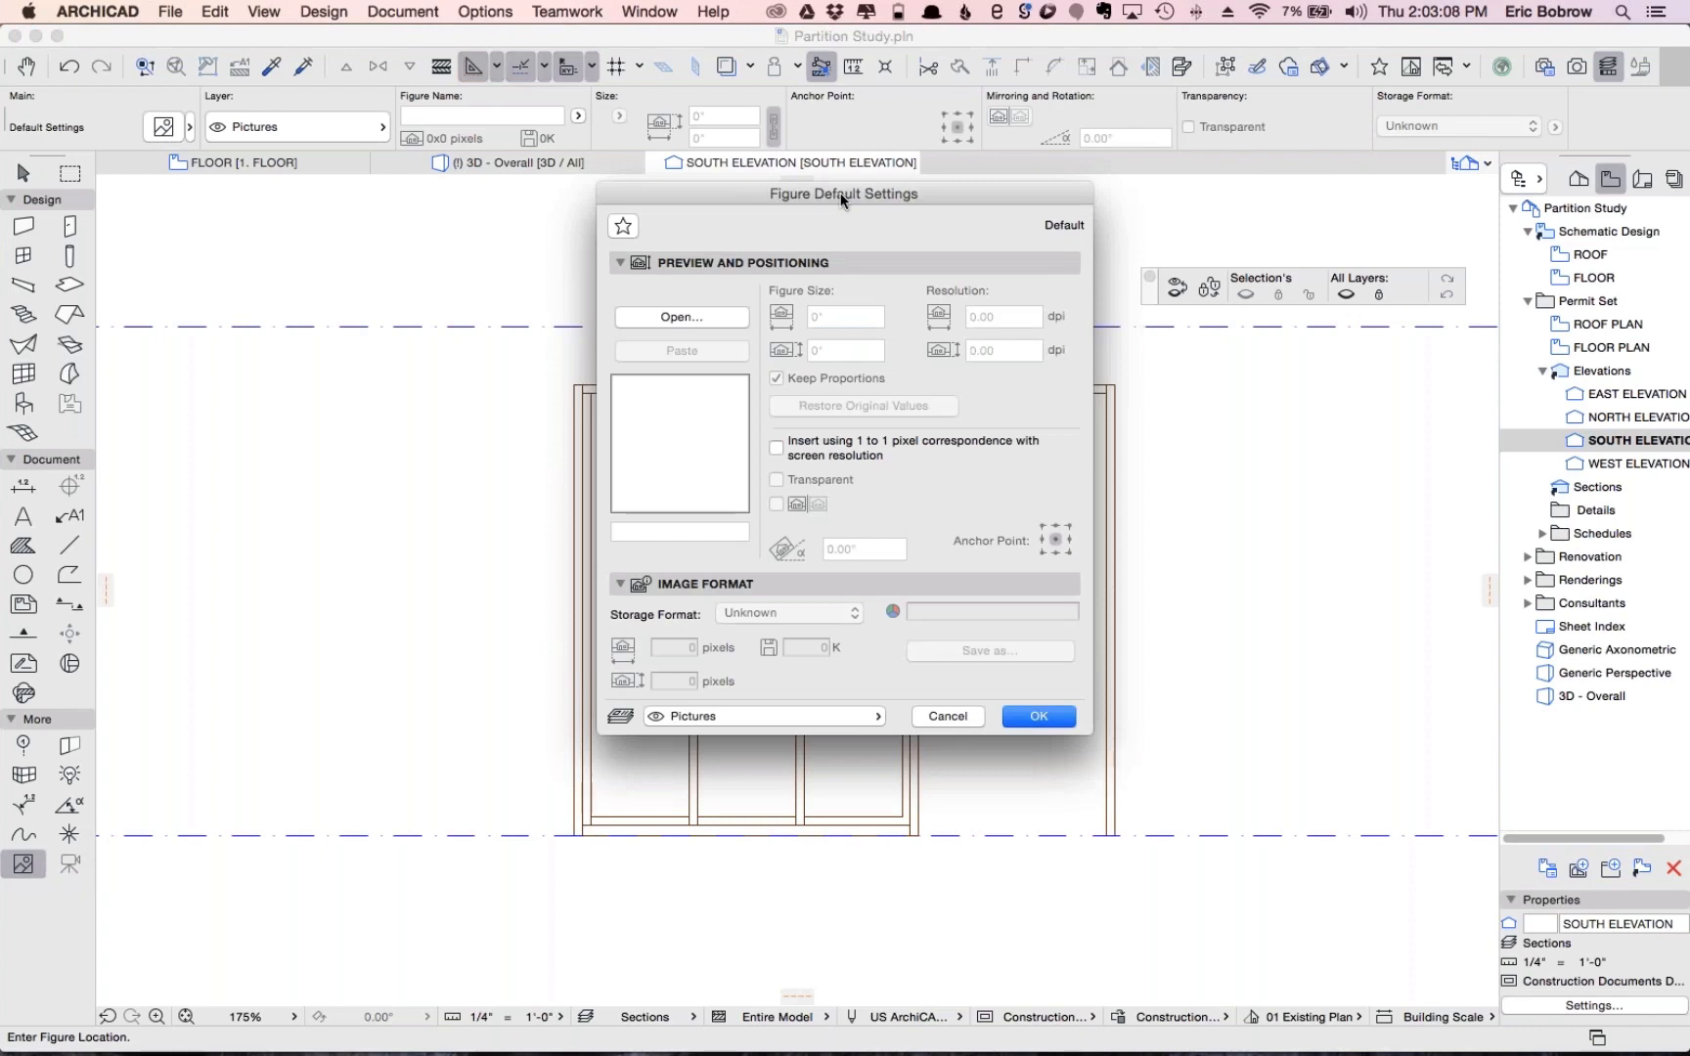
click(683, 319)
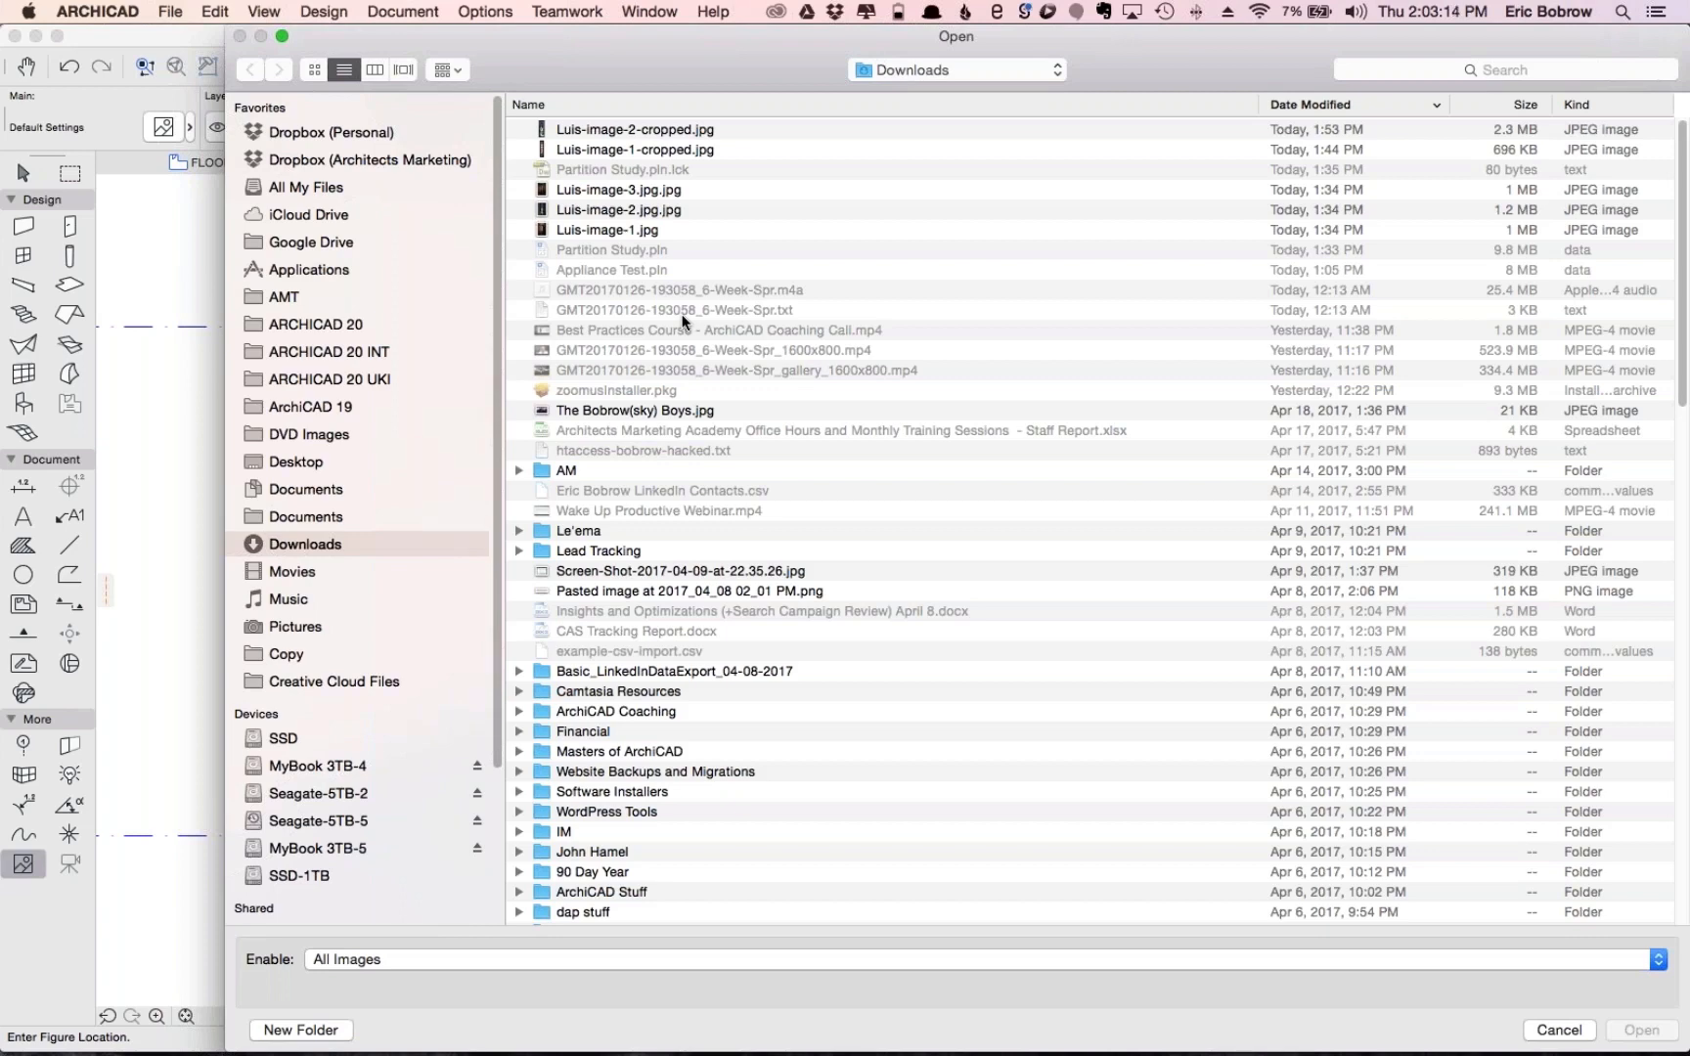
click(662, 152)
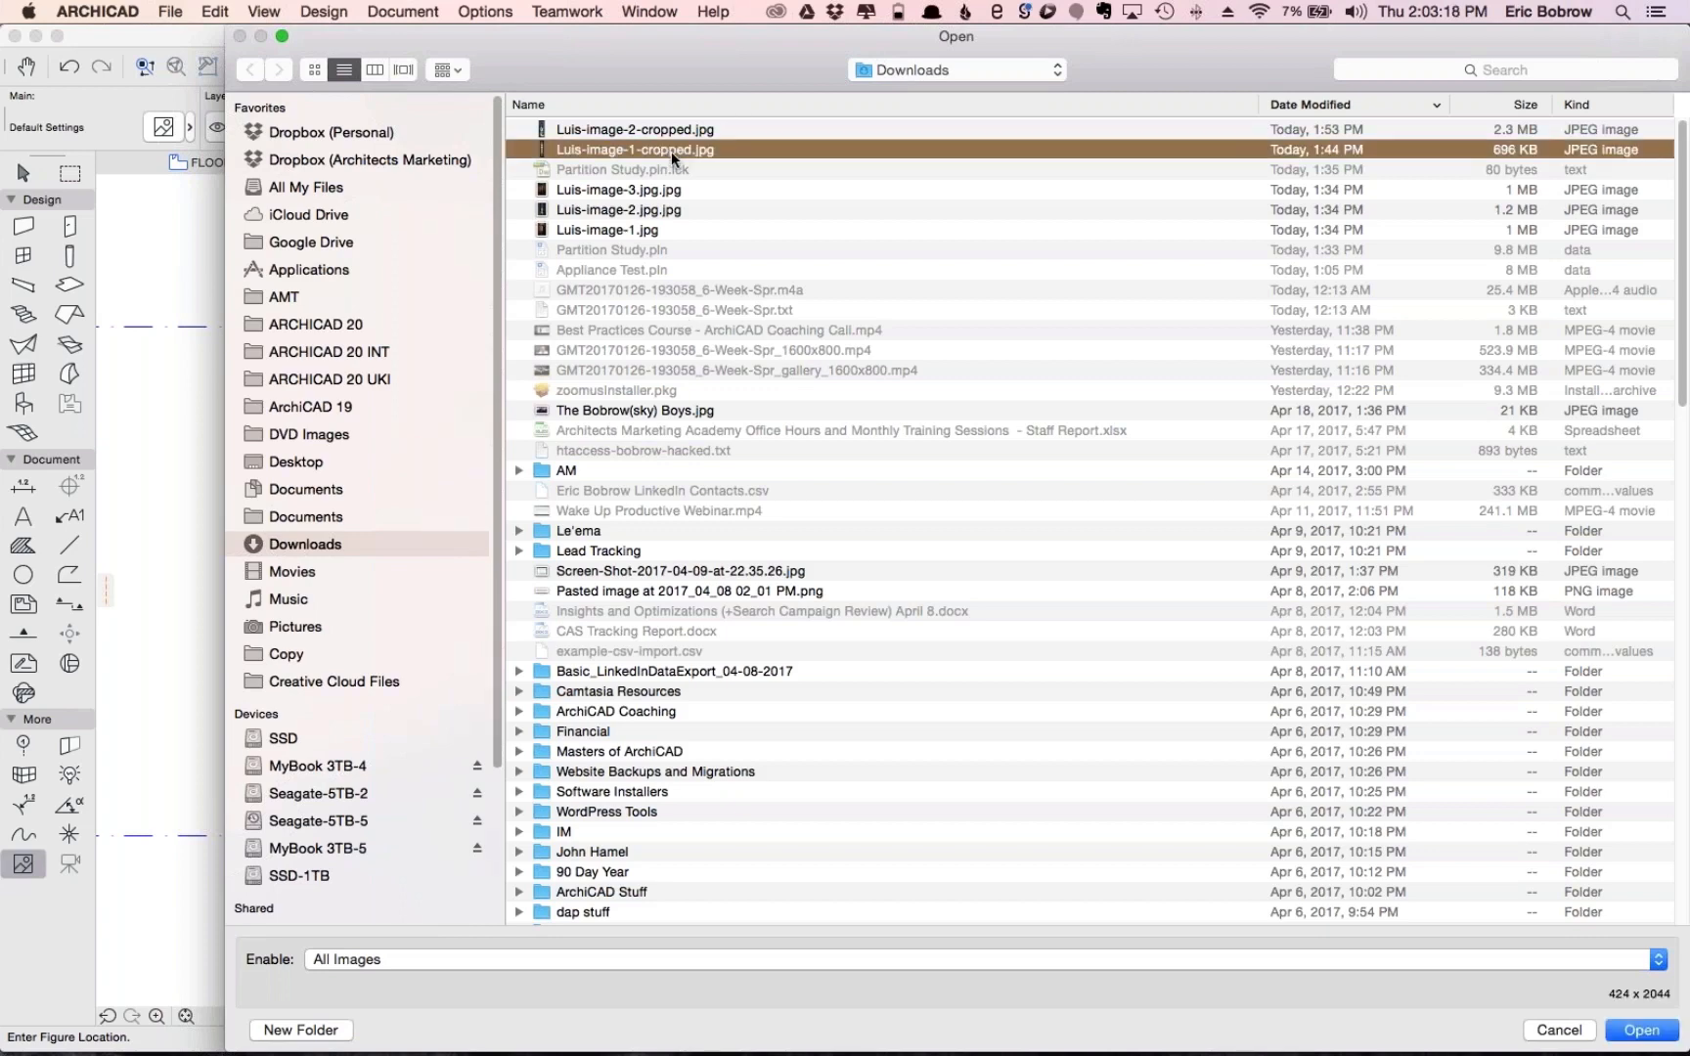
click(1633, 1031)
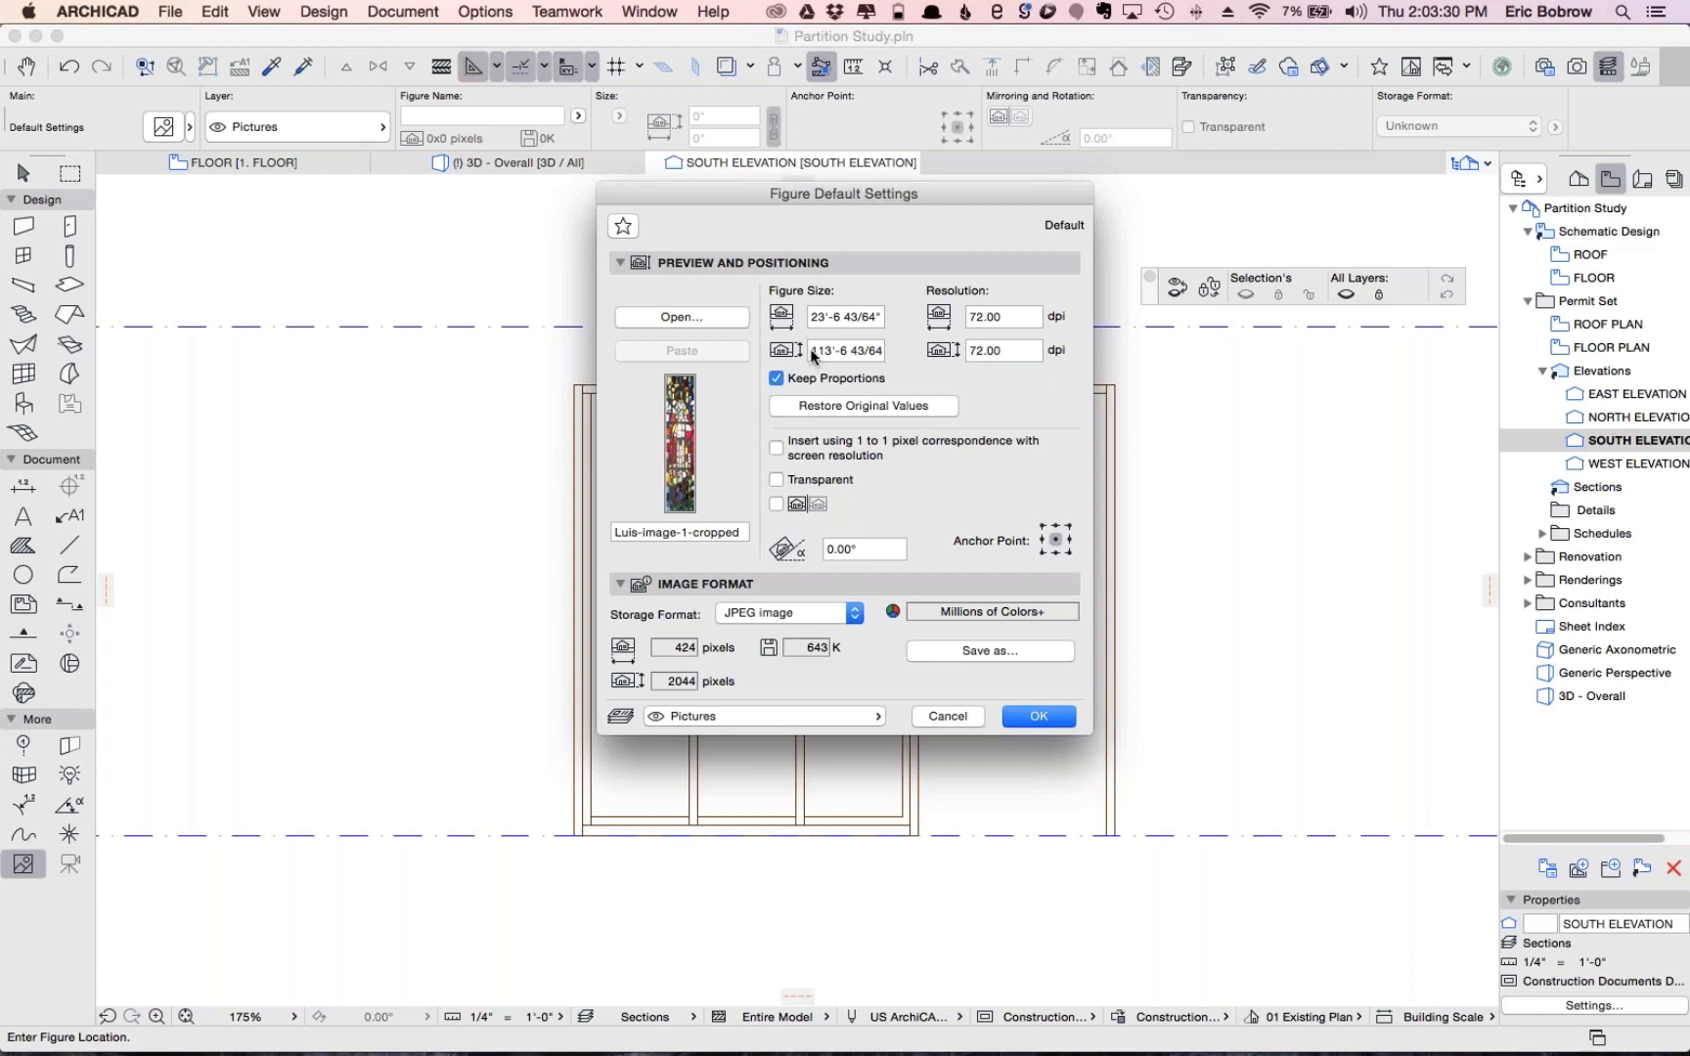
Set the figure's height to 8'-4" with proportions kept and place it beside the partition in the elevation
drag(811, 353, 883, 351)
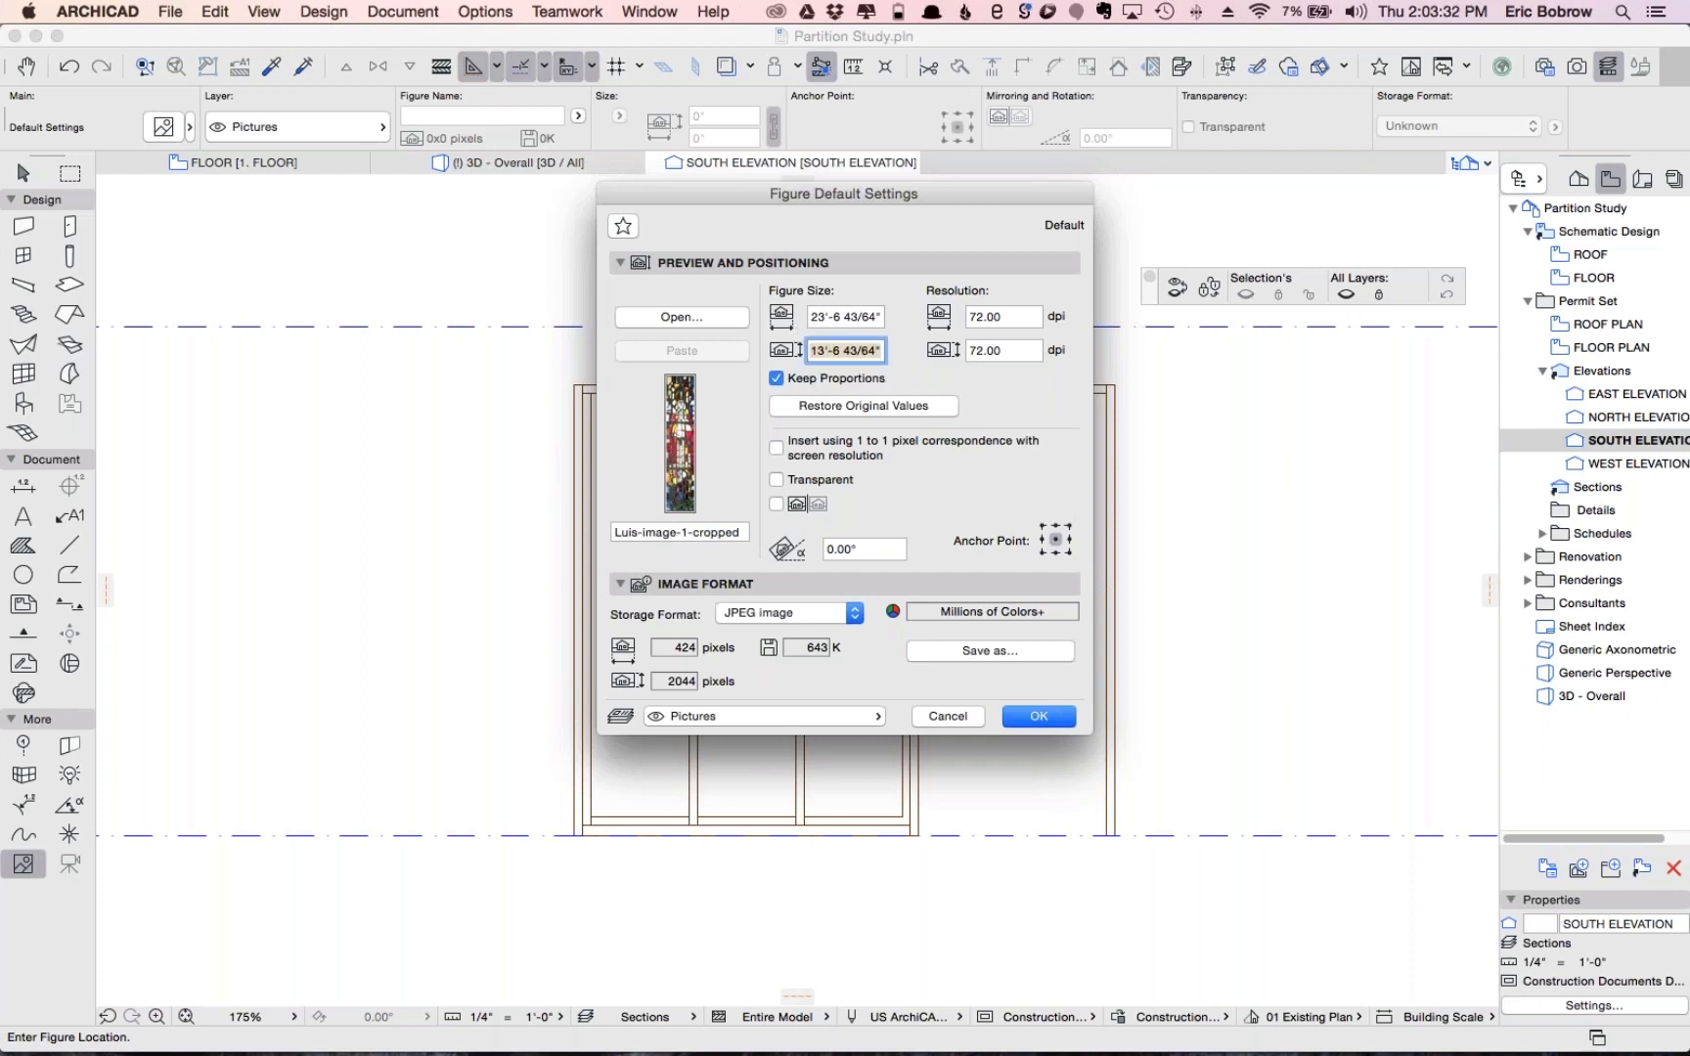
text(8'4)
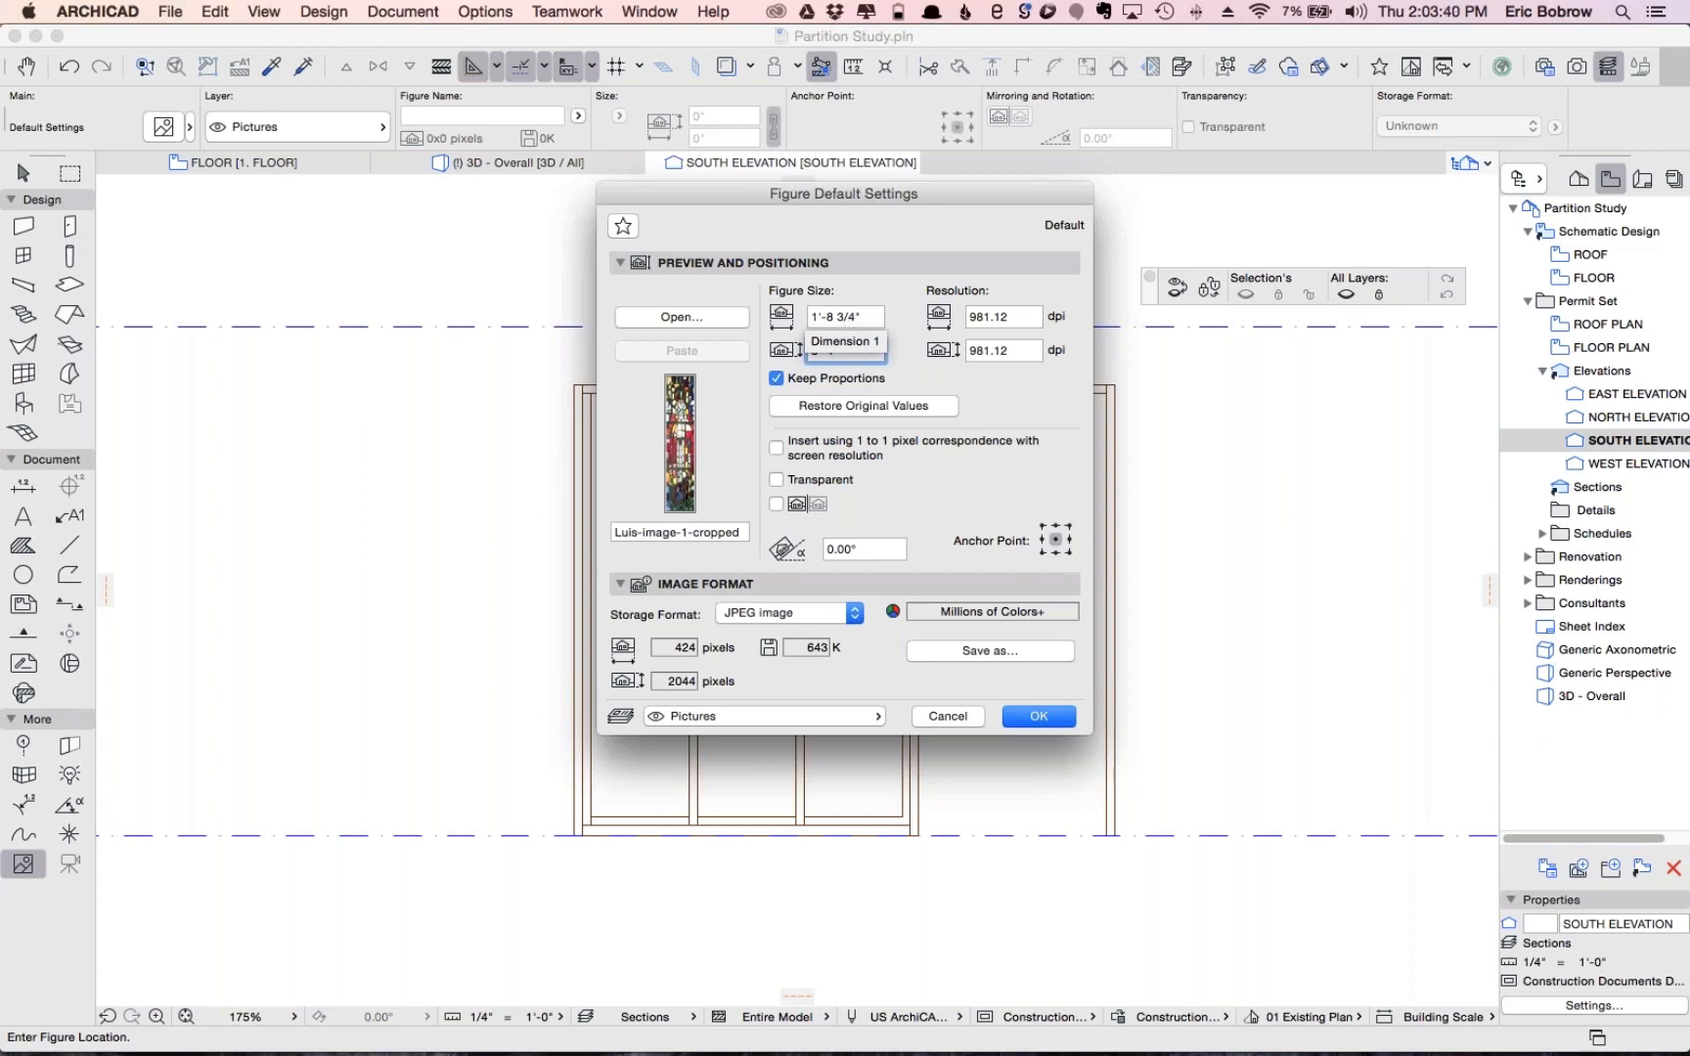
click(1039, 718)
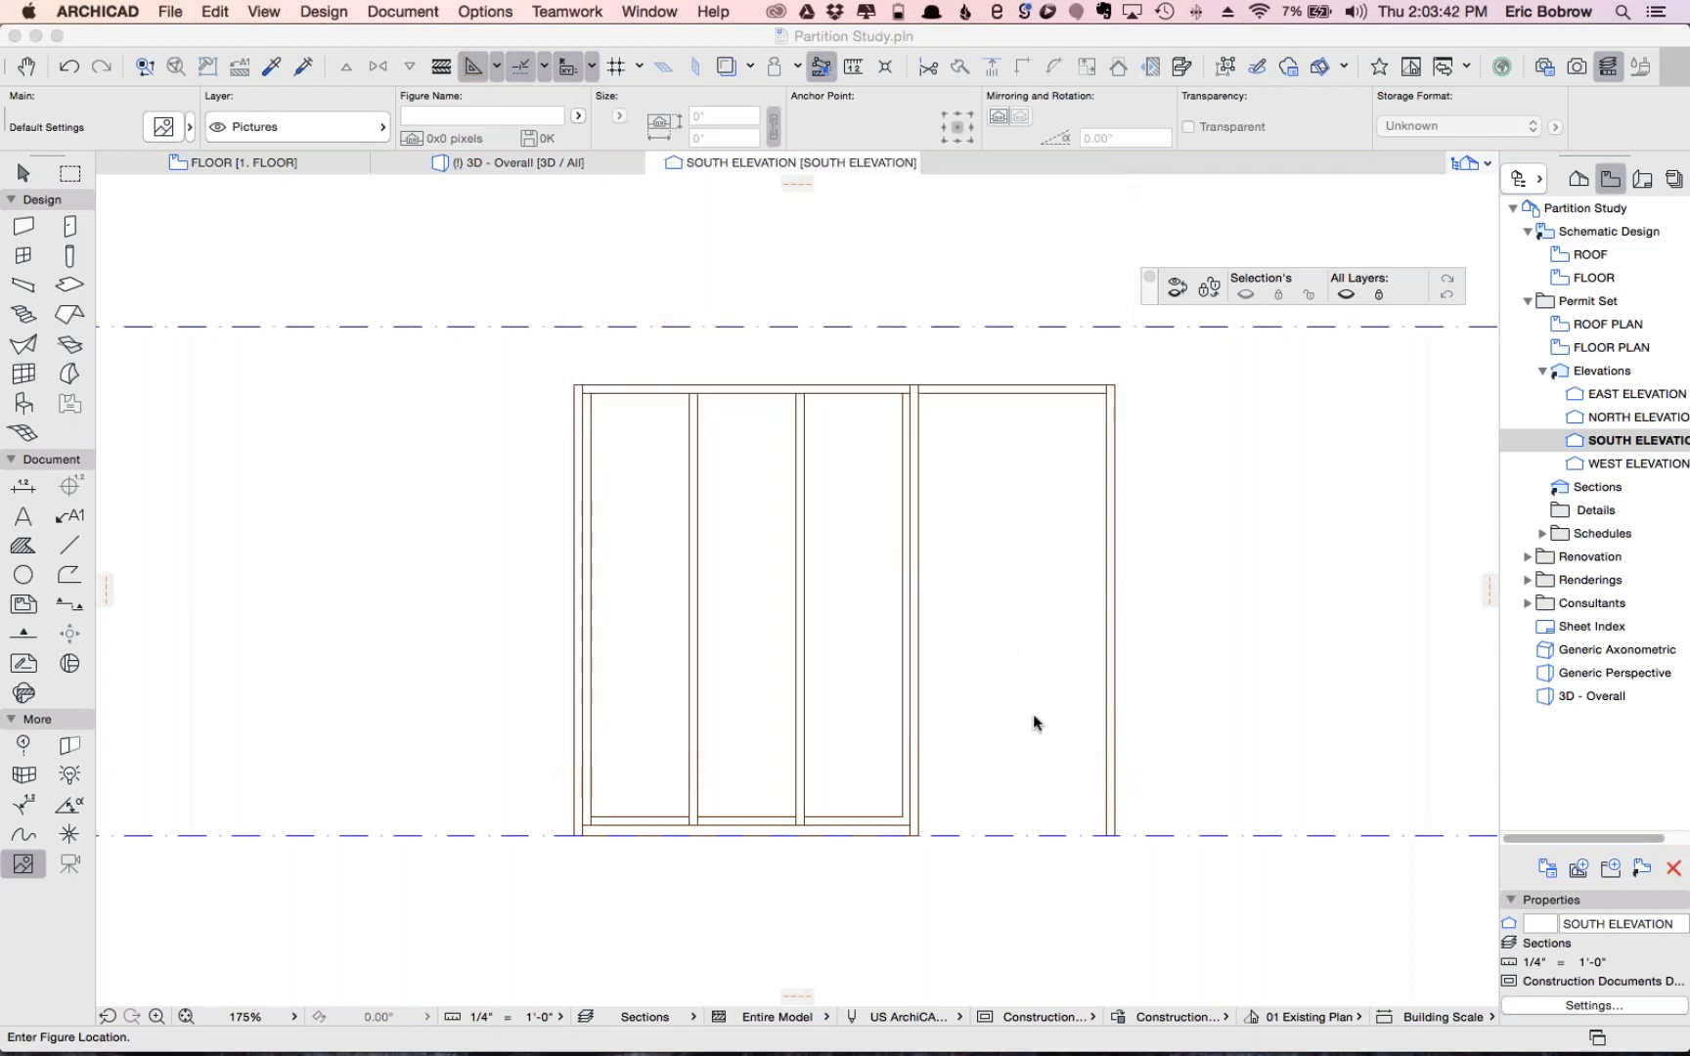
click(516, 751)
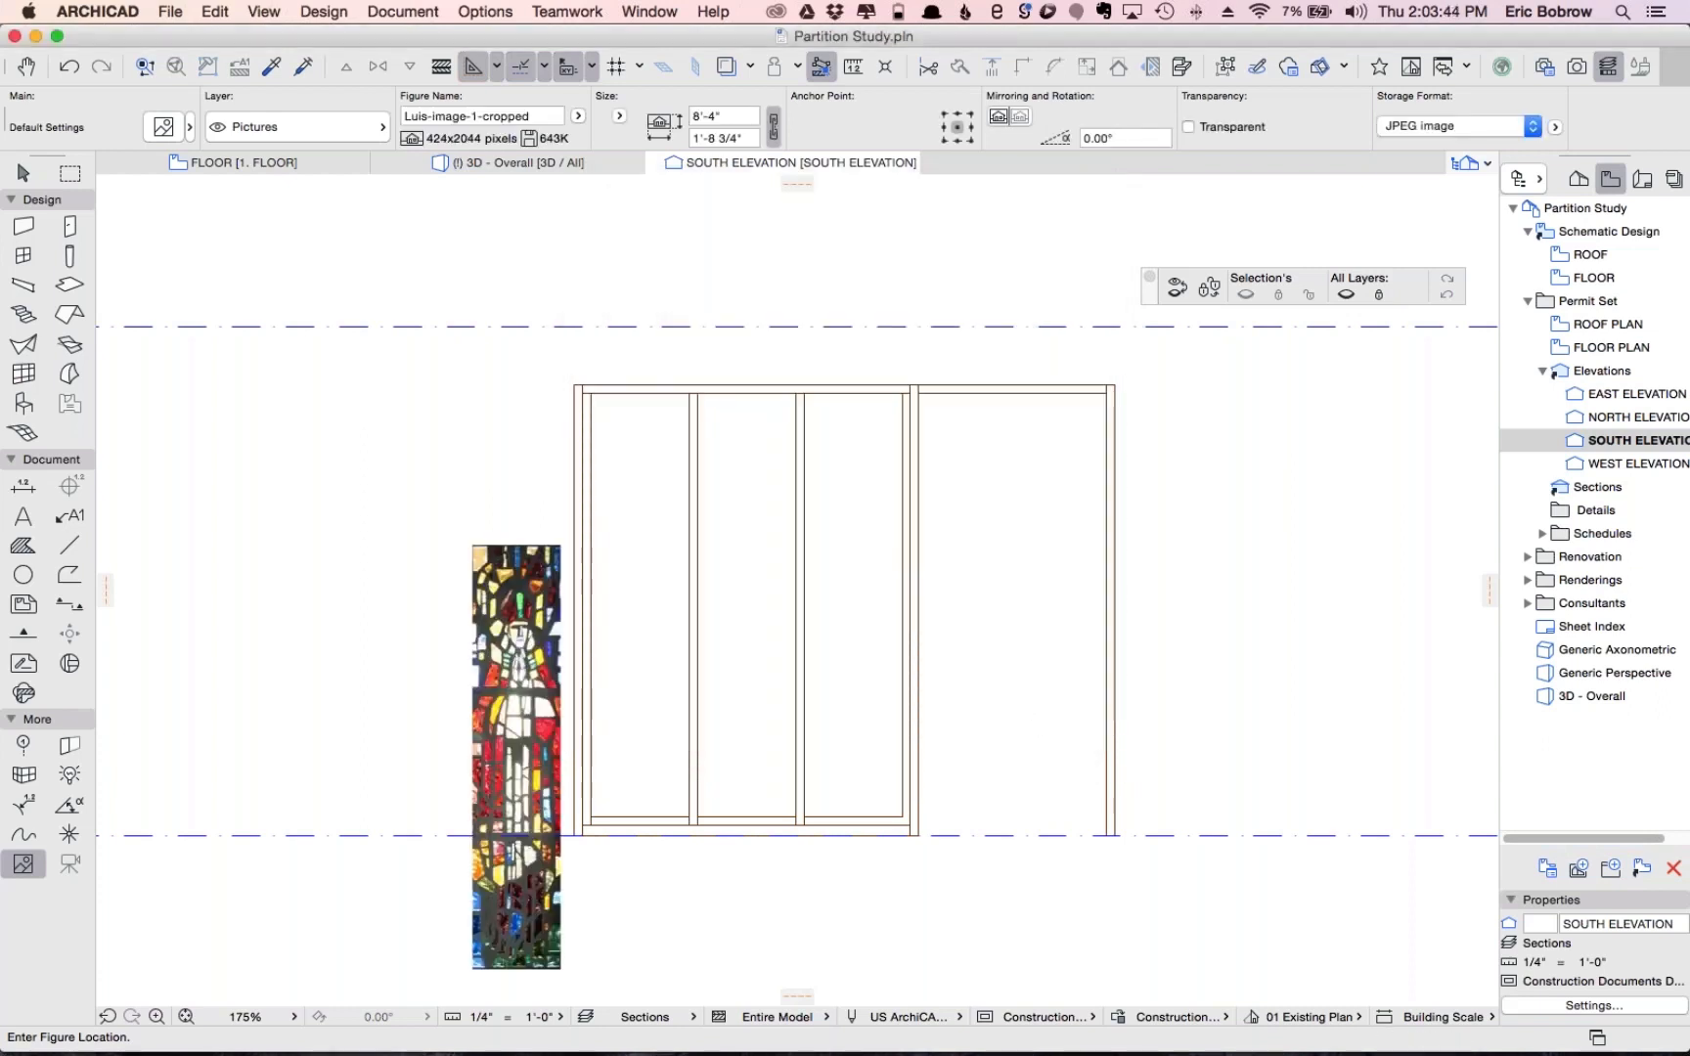
Move the stained-glass figure by its lower-left corner to the lower-left corner of the third glass panel, nearest the open bay
shift+click(513, 724)
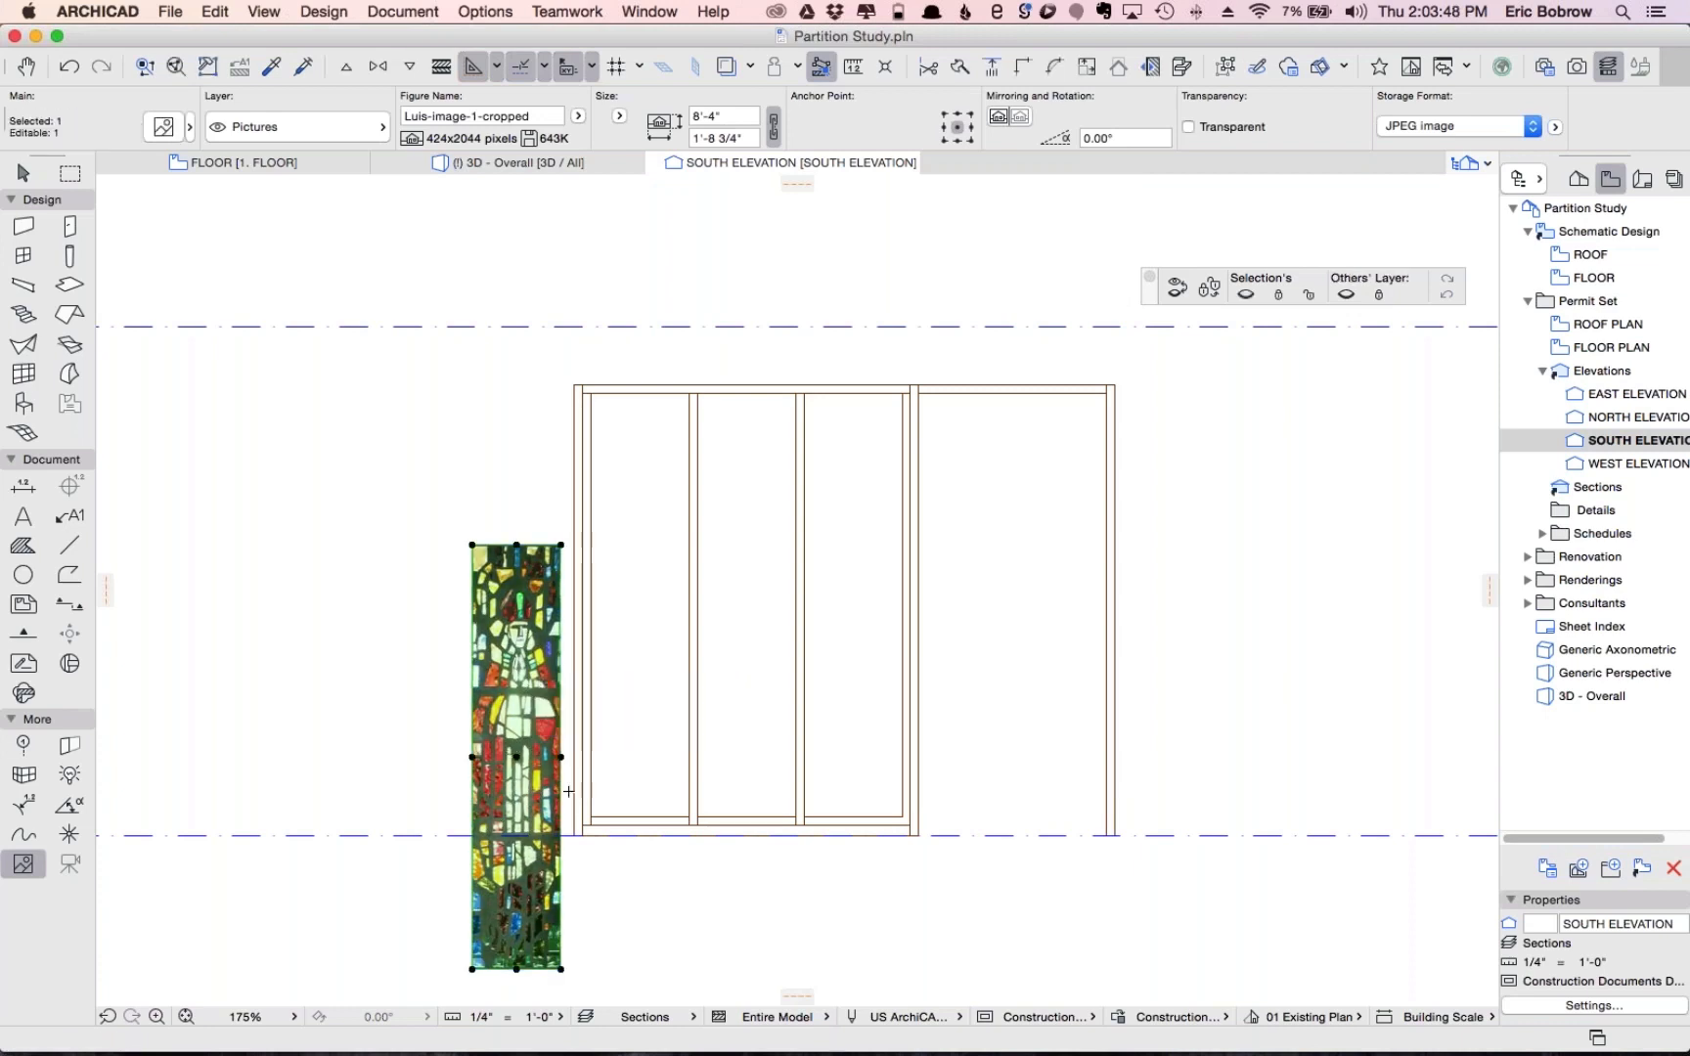
key(super+d)
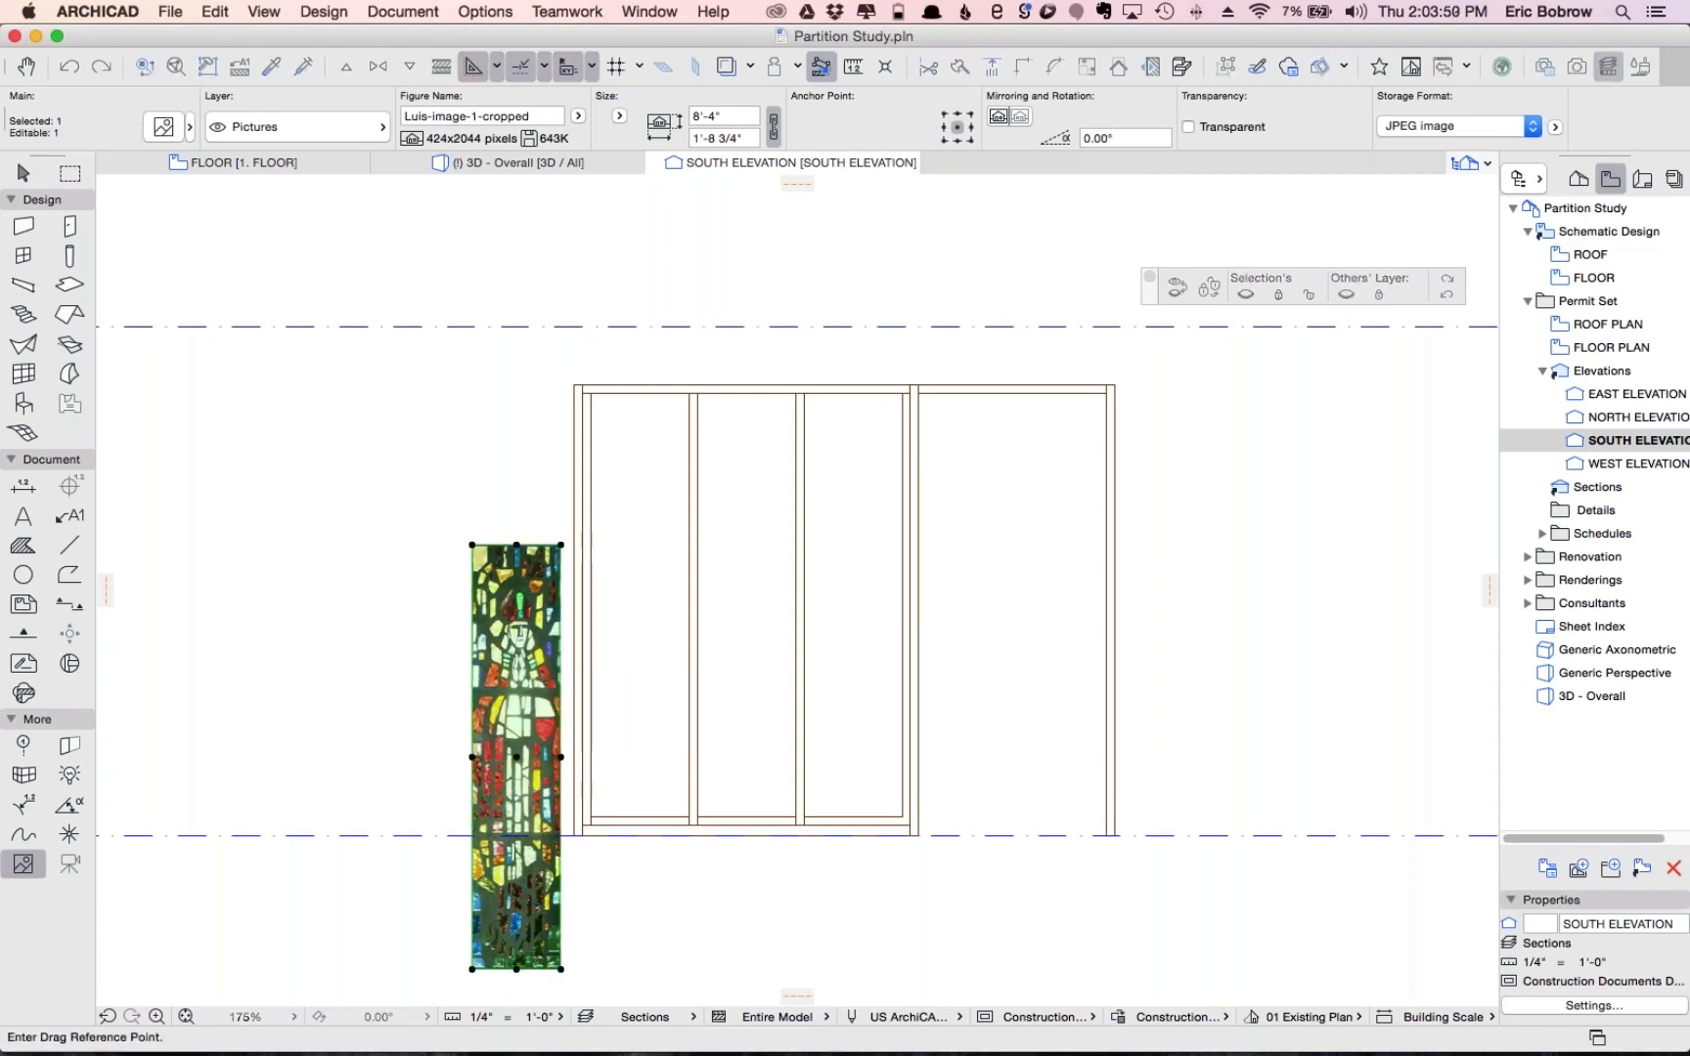
click(473, 969)
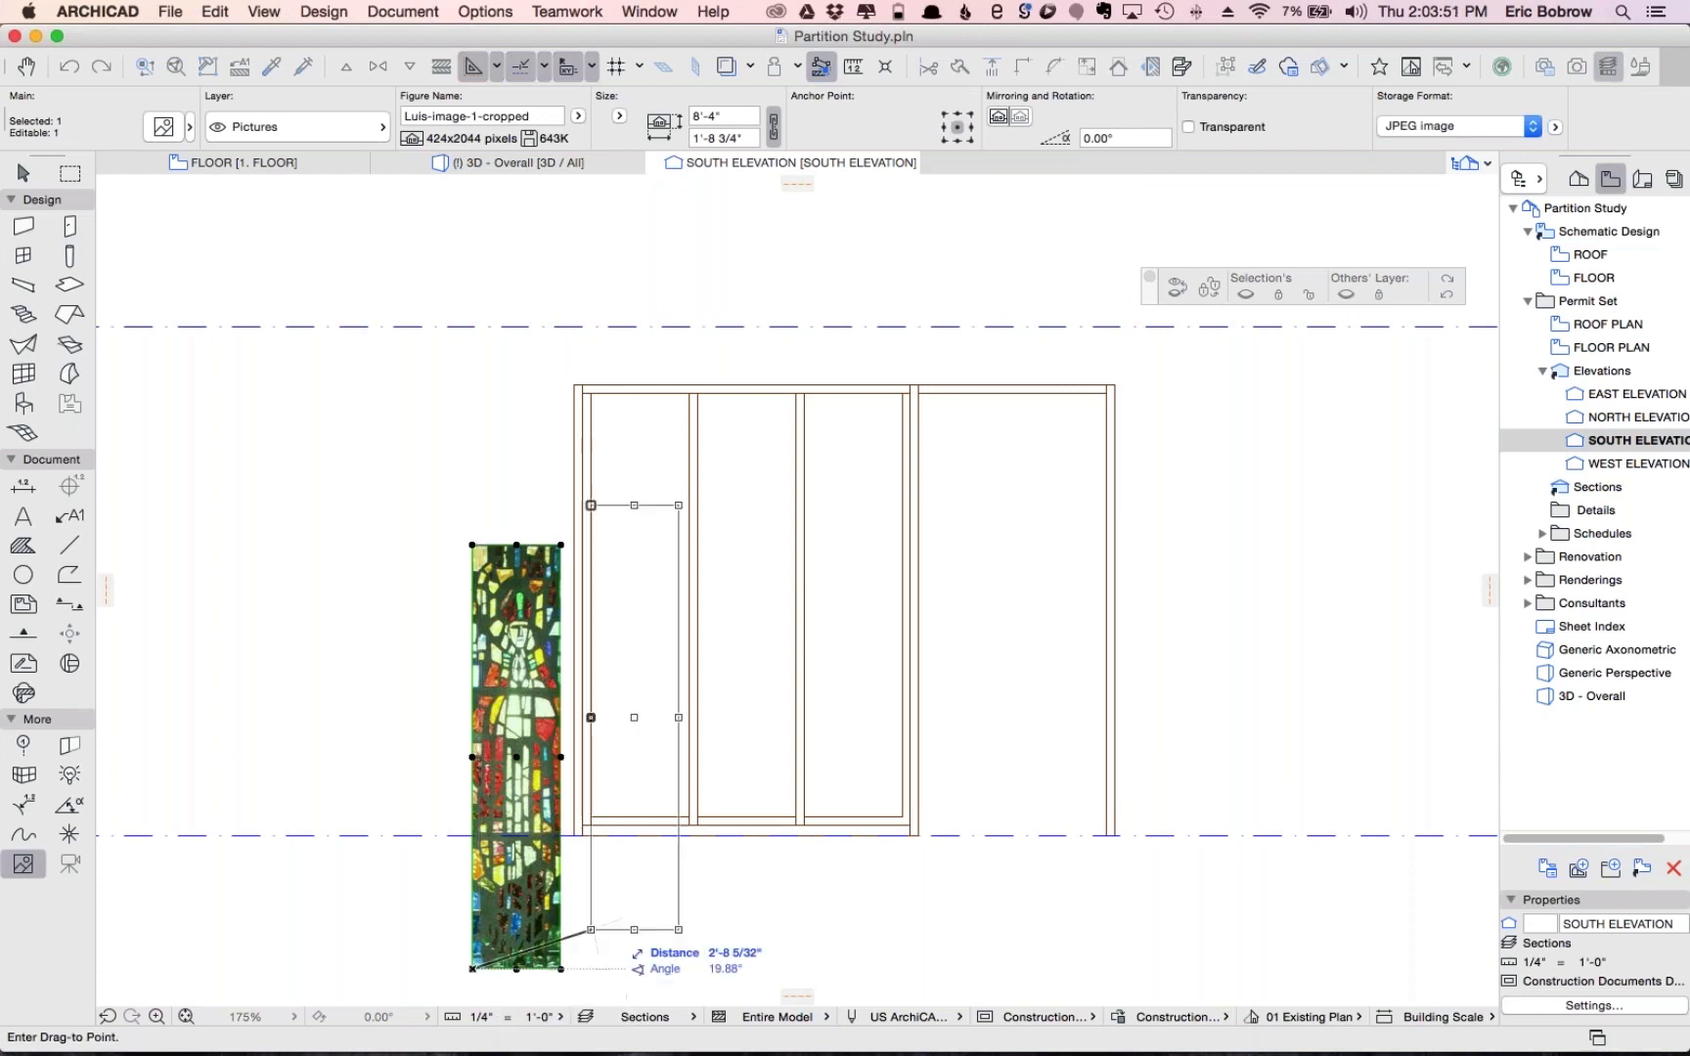
click(804, 810)
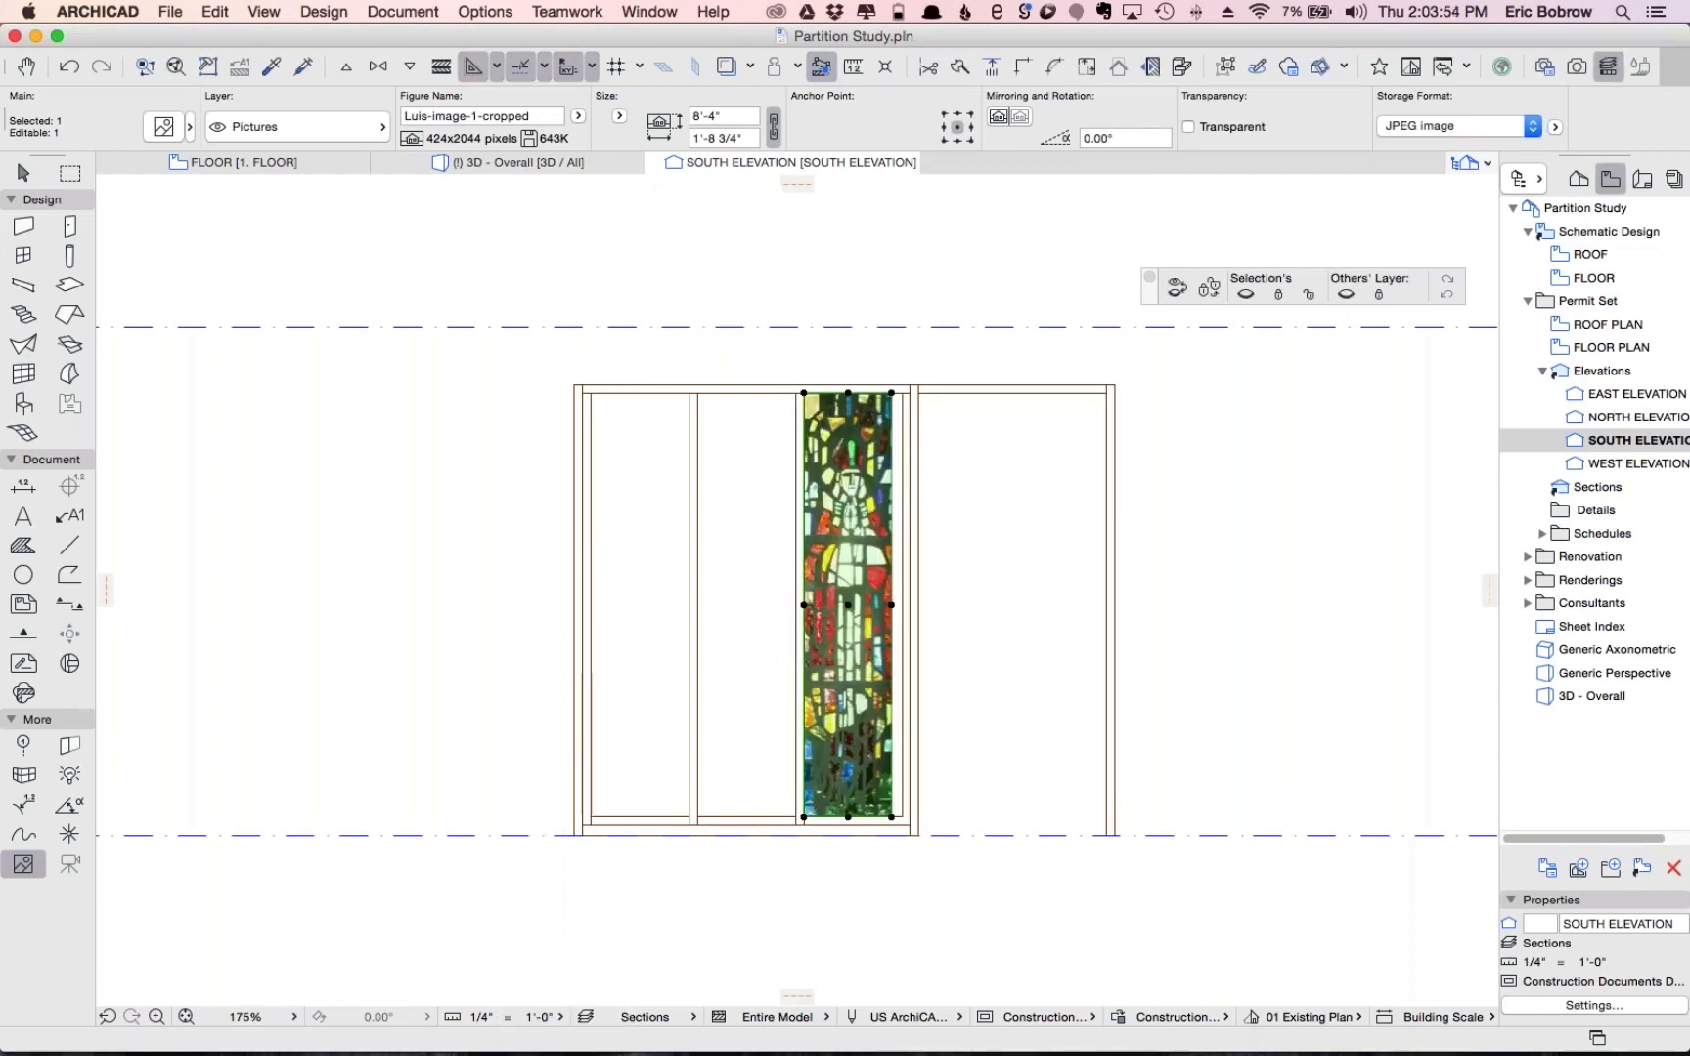
Turn off Keep Proportions for the stained-glass figure placed over the third glass panel
click(892, 605)
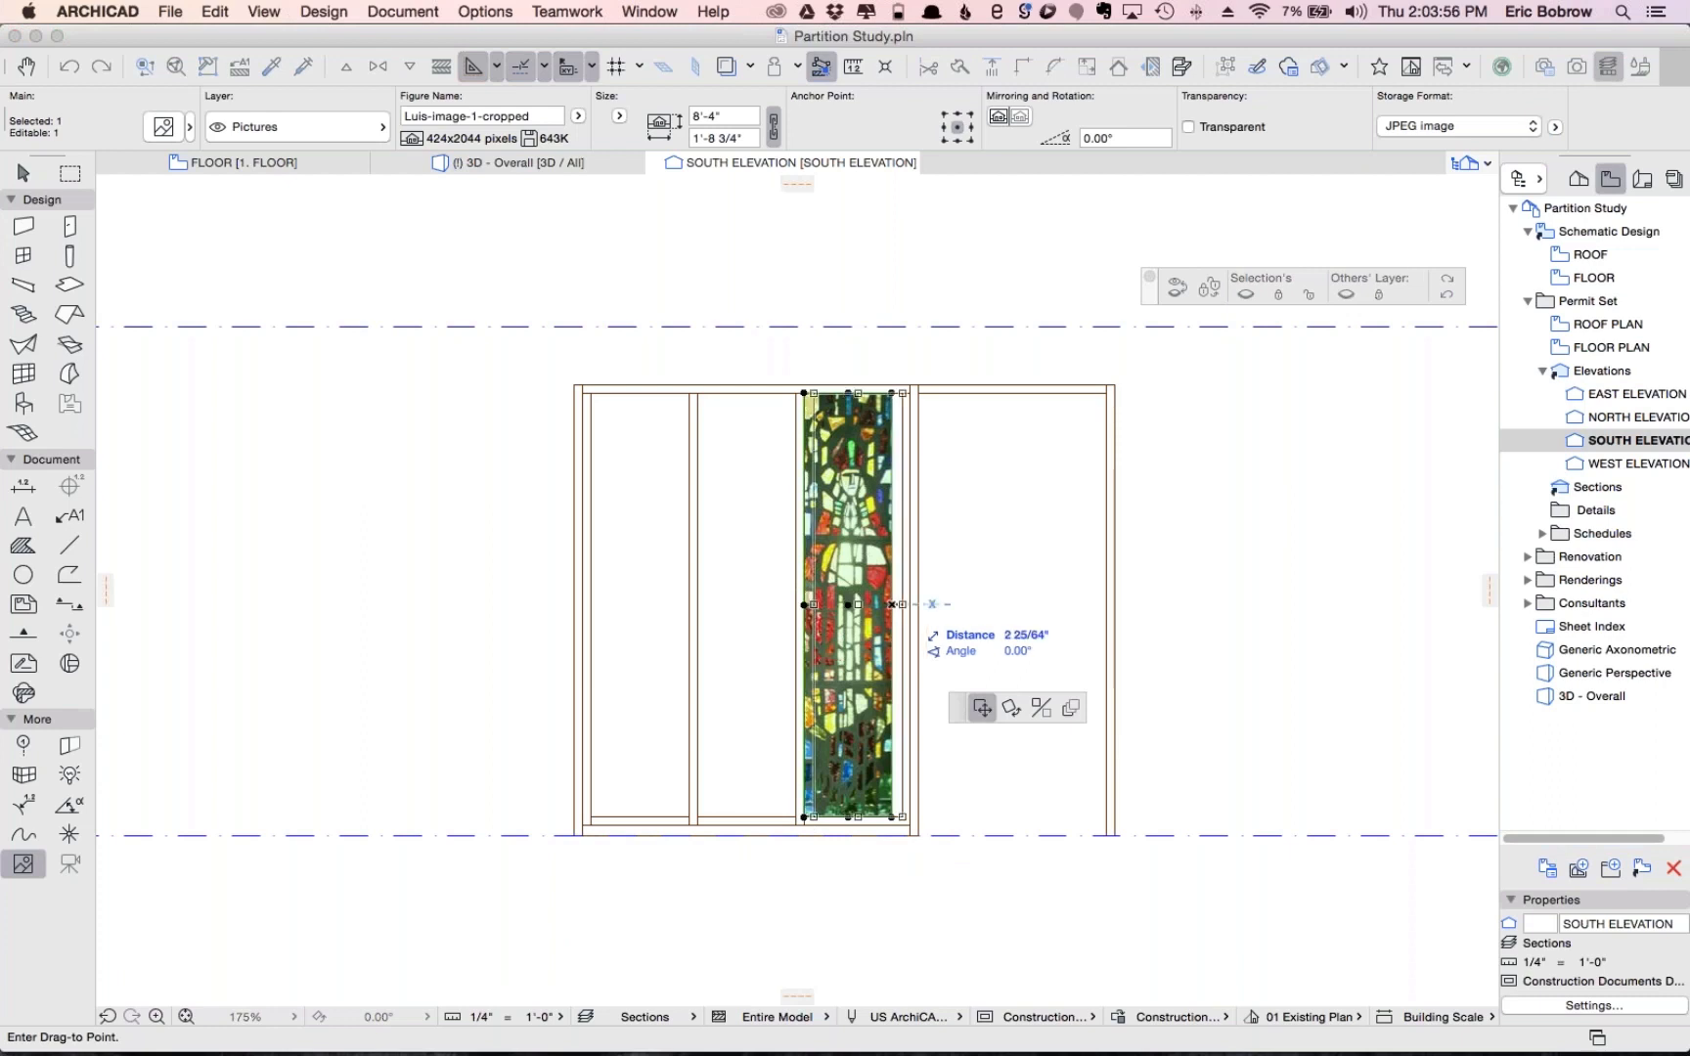
key(Escape)
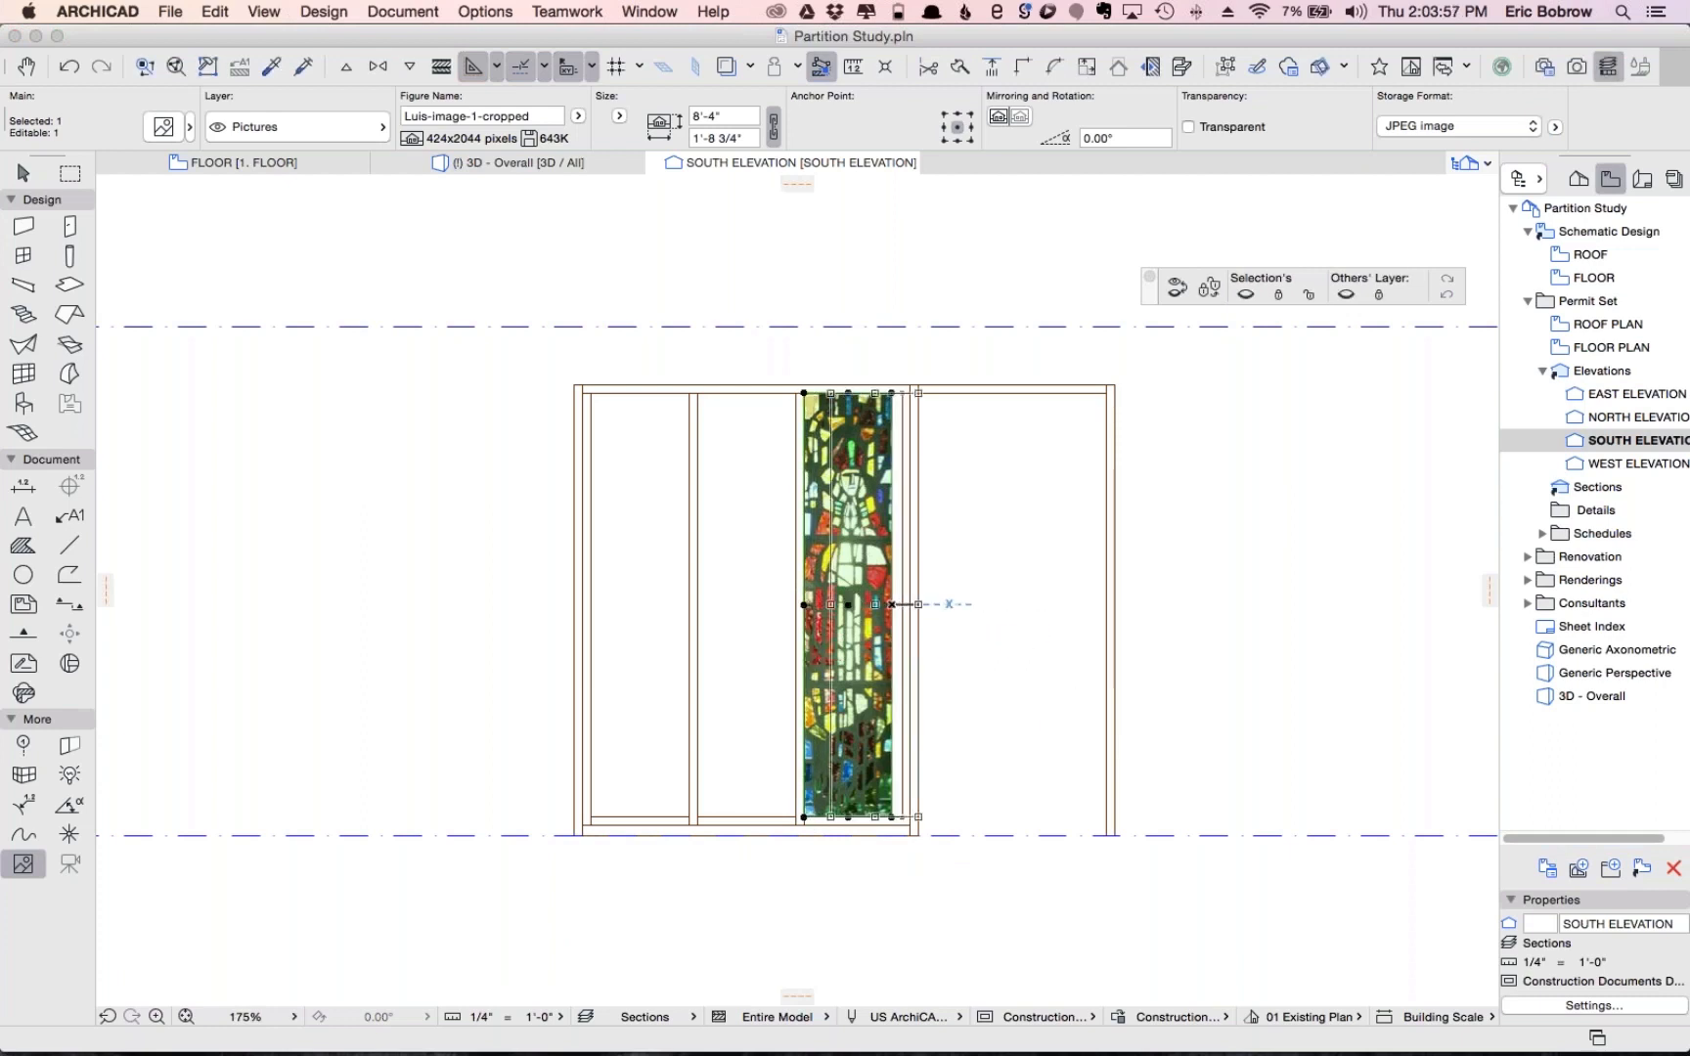
click(163, 126)
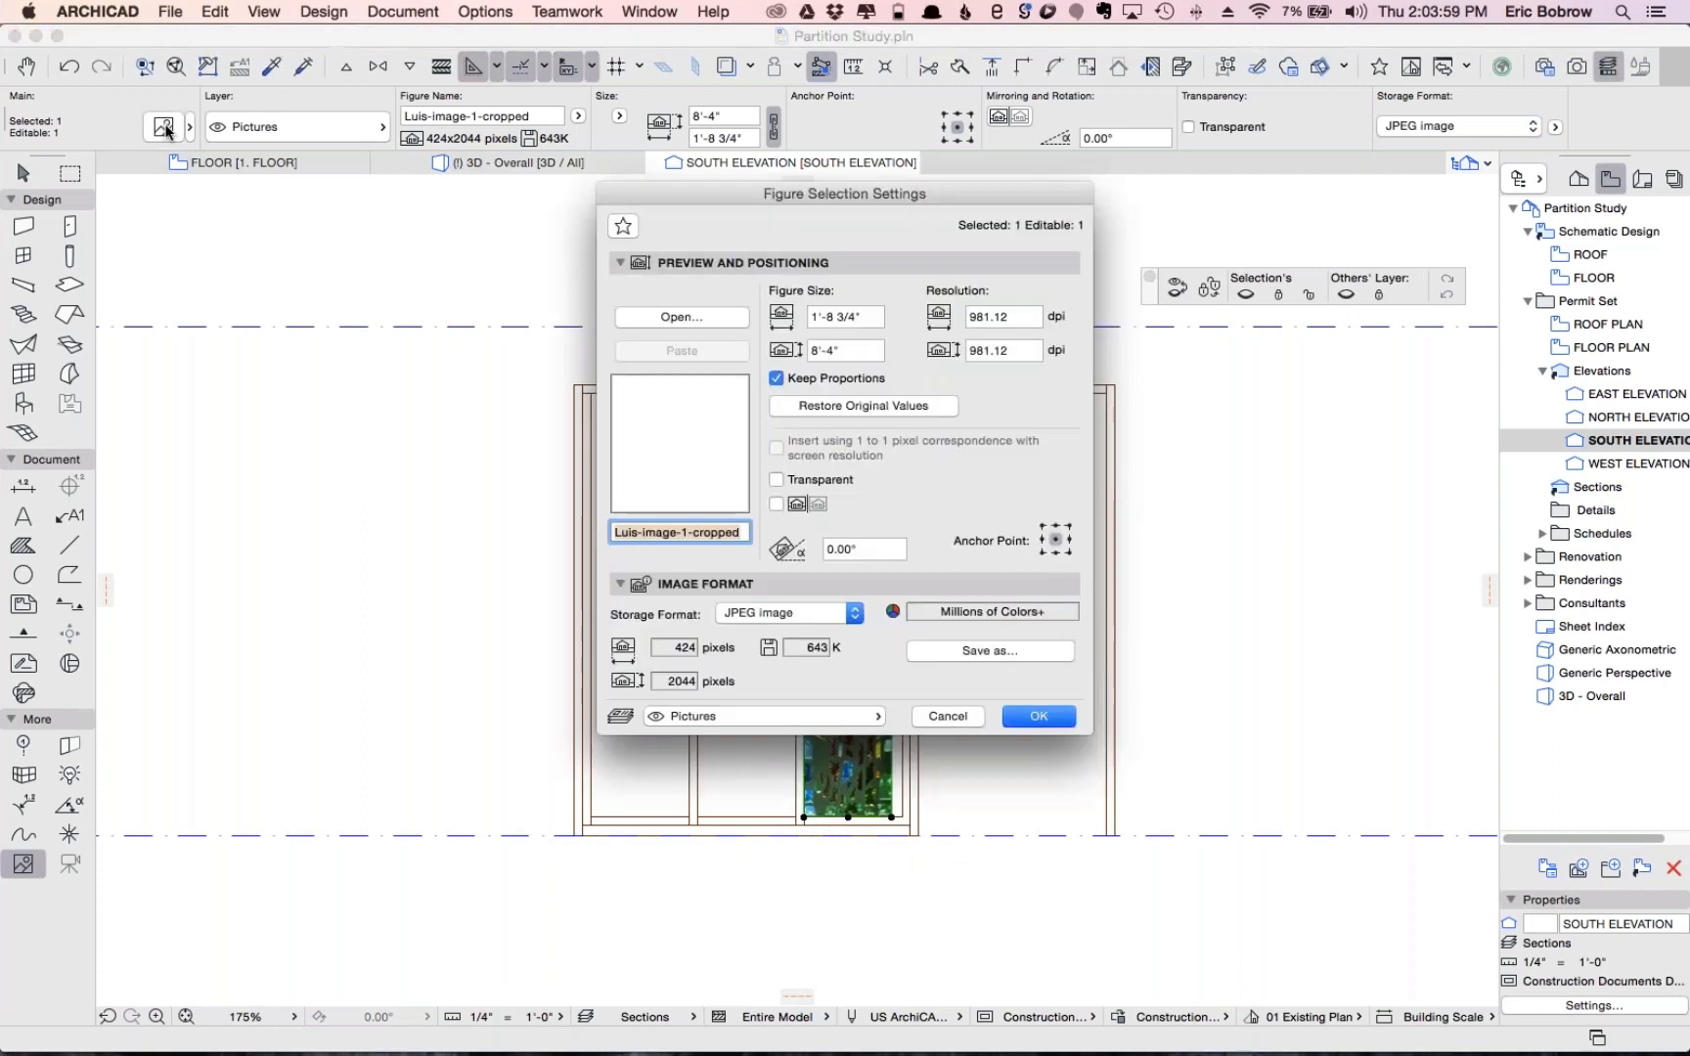
click(777, 379)
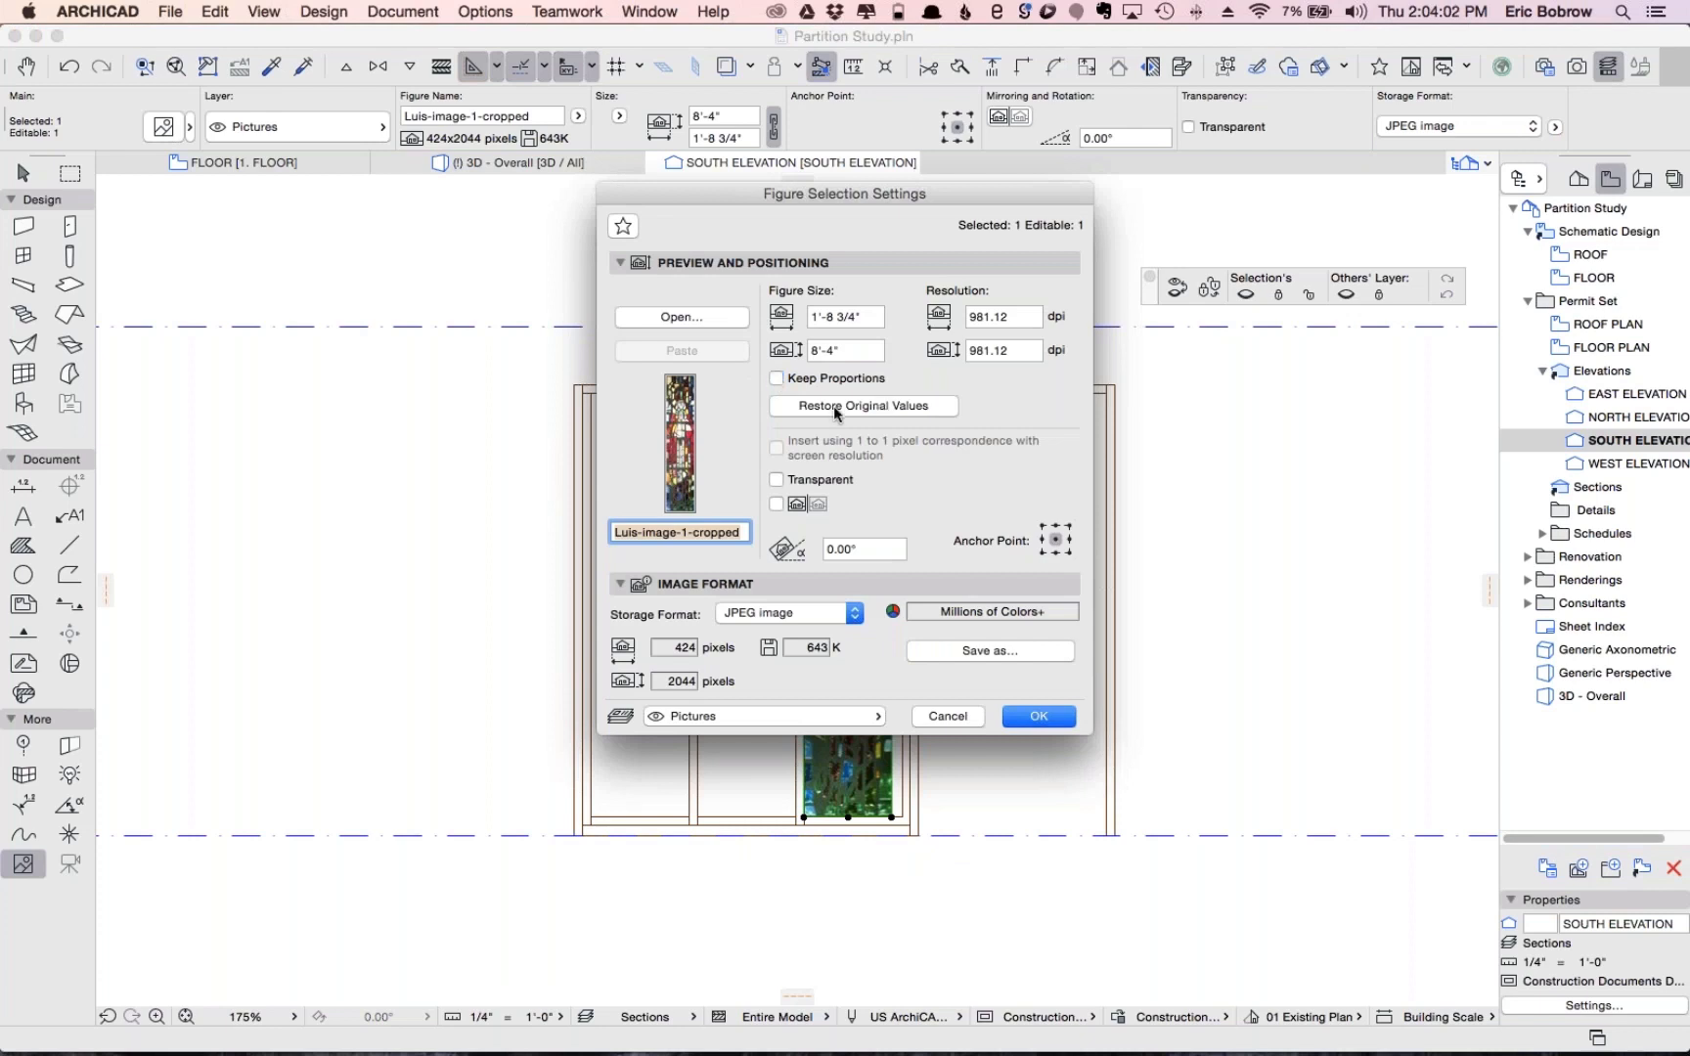
click(1039, 716)
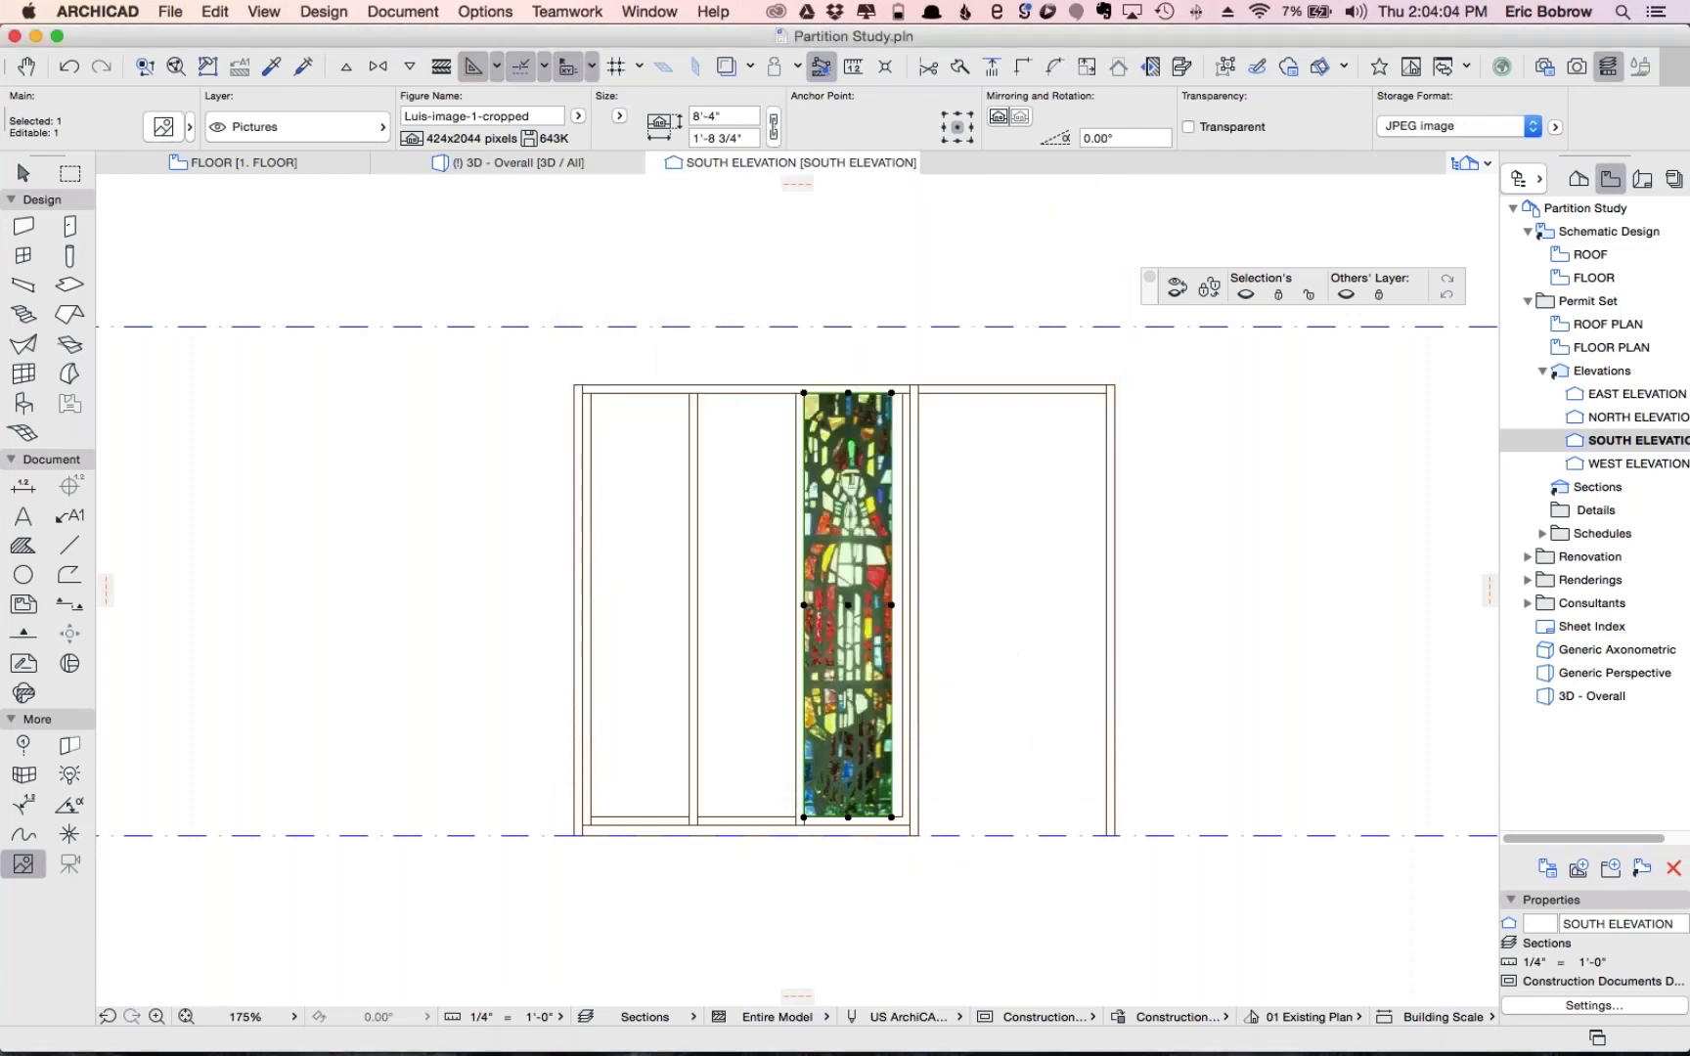
Set the width of the stained-glass figure over the third panel to 2'
click(893, 604)
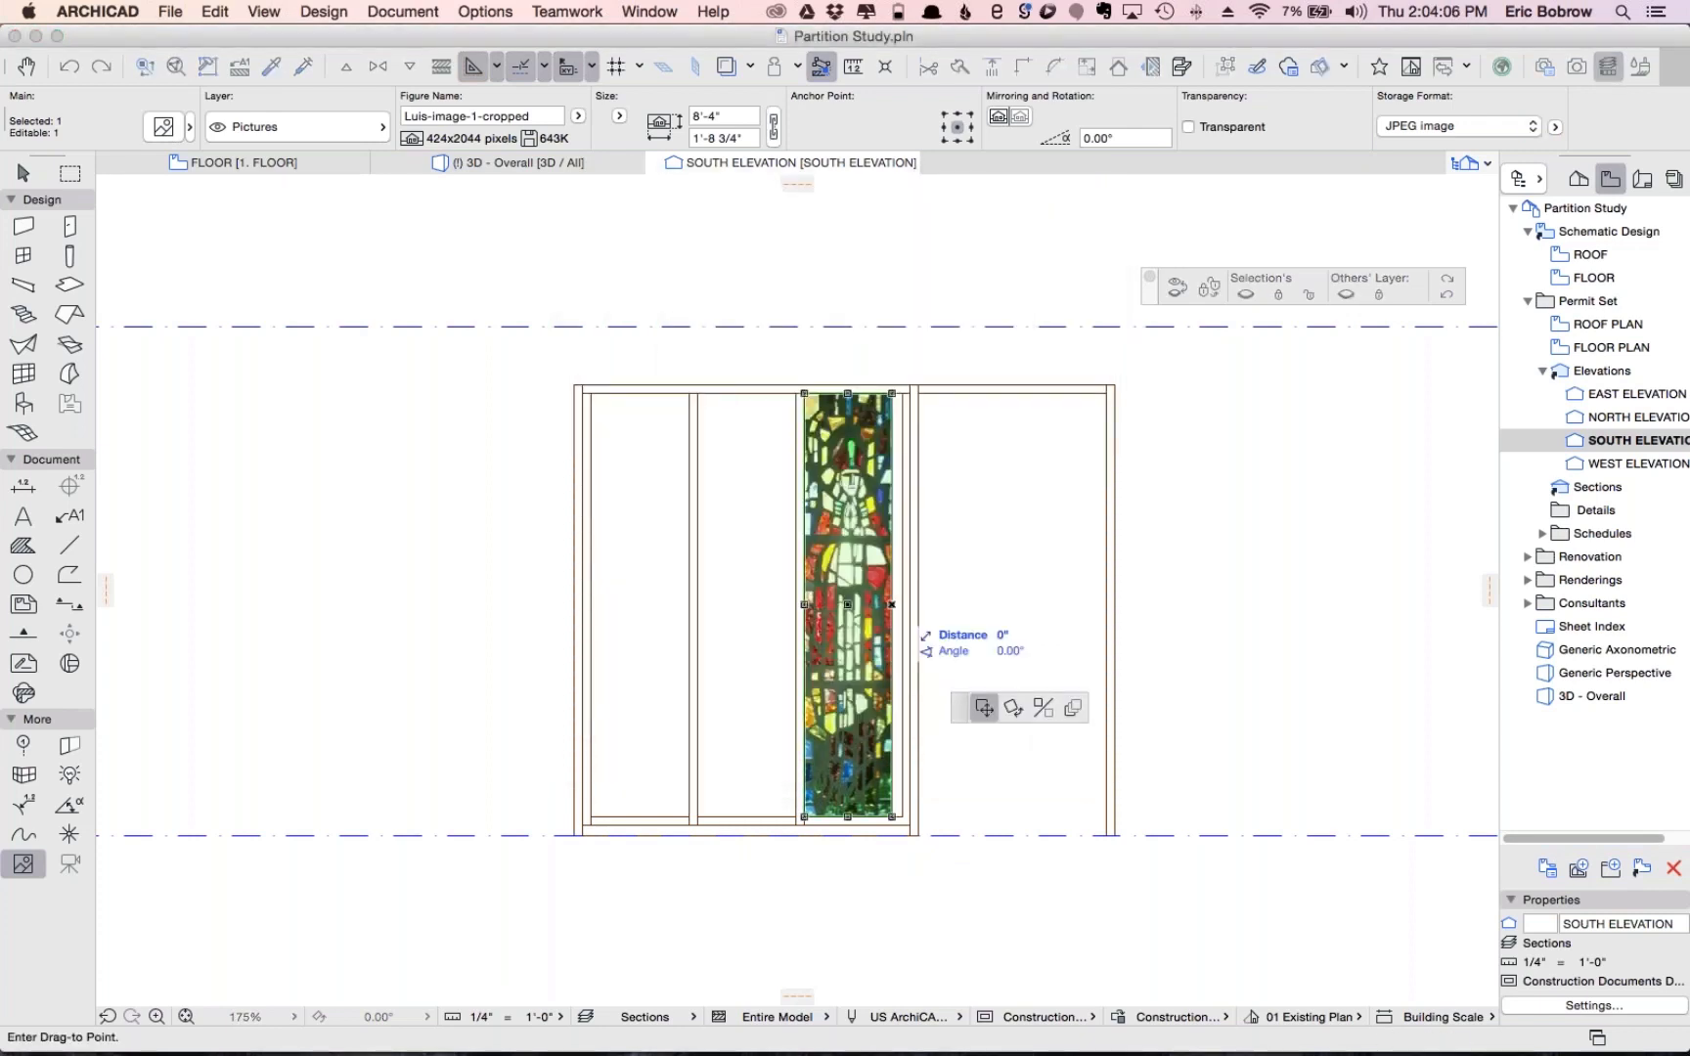
key(Escape)
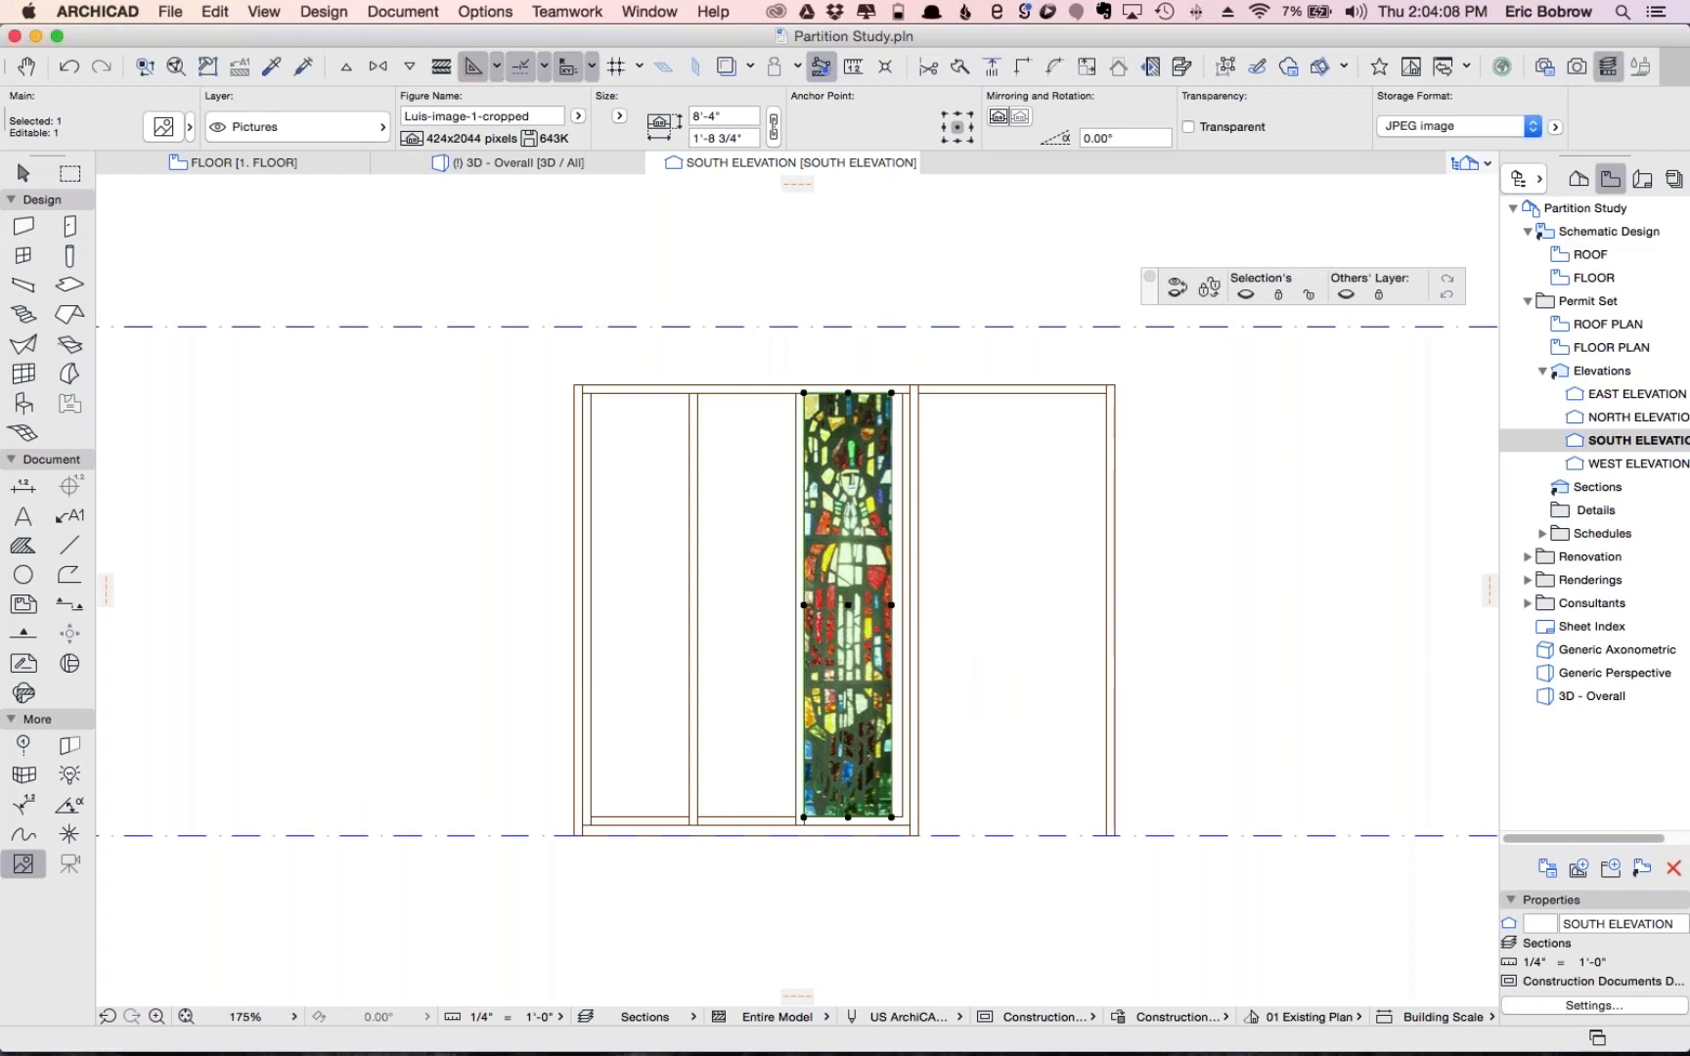
click(182, 130)
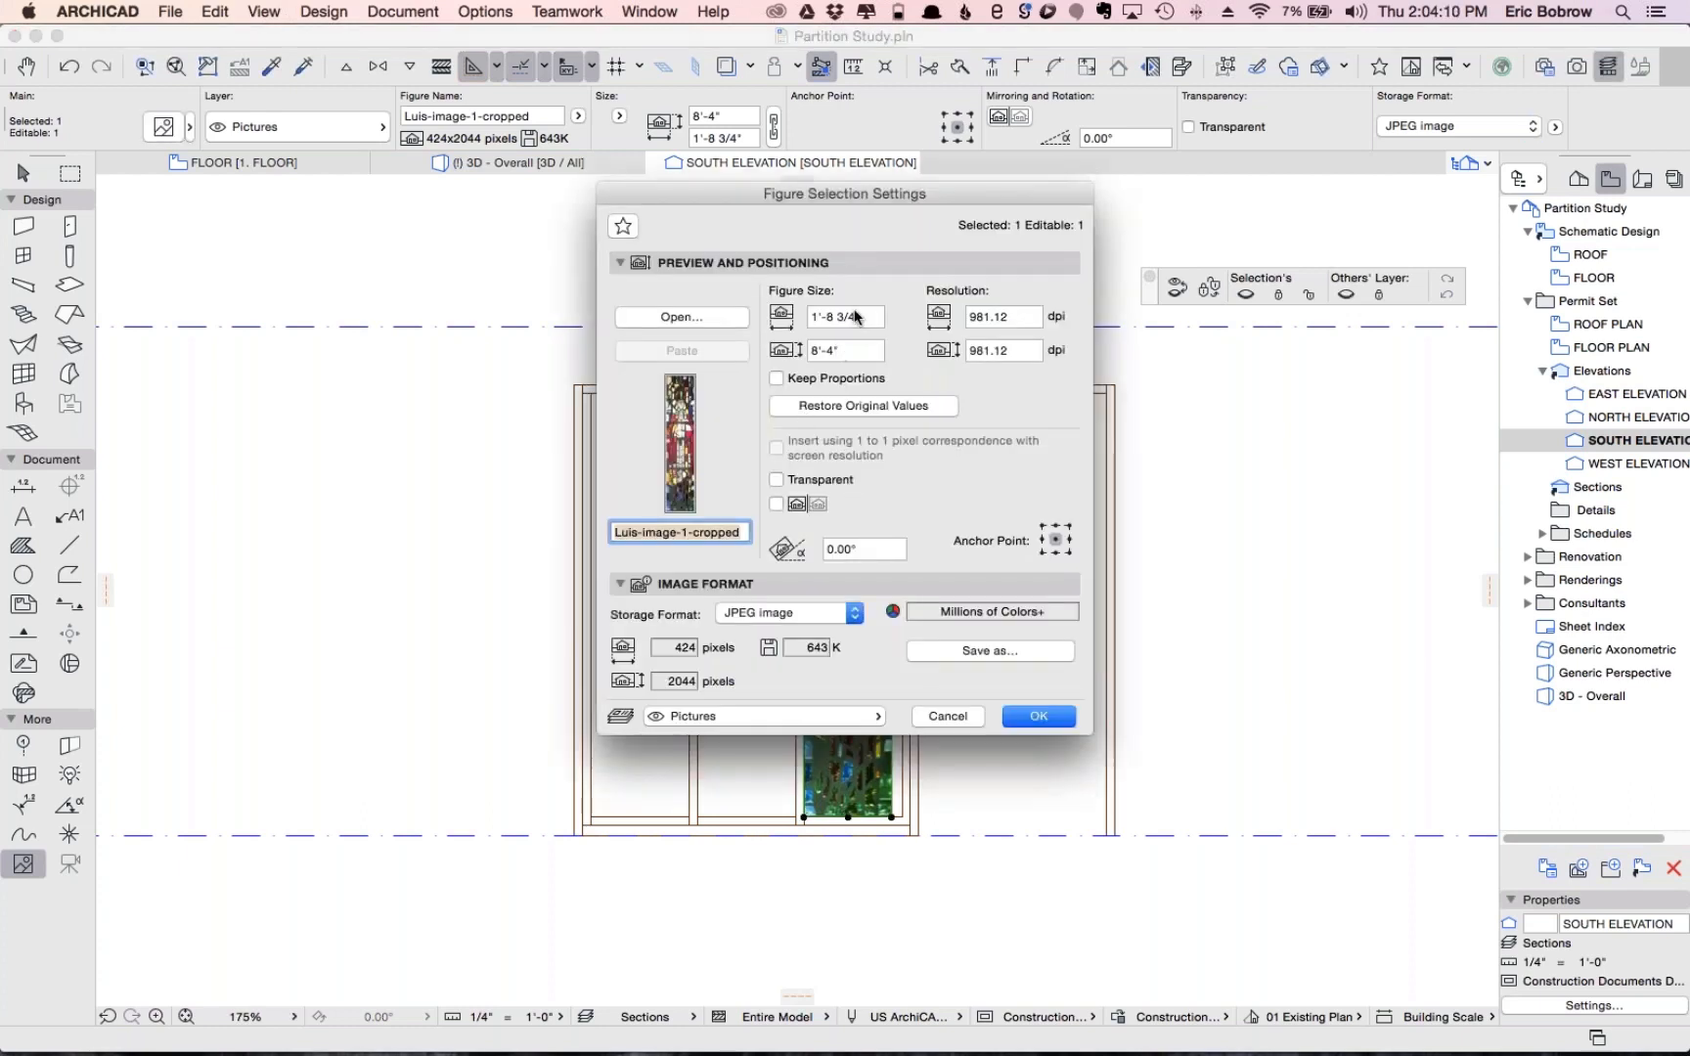
click(851, 318)
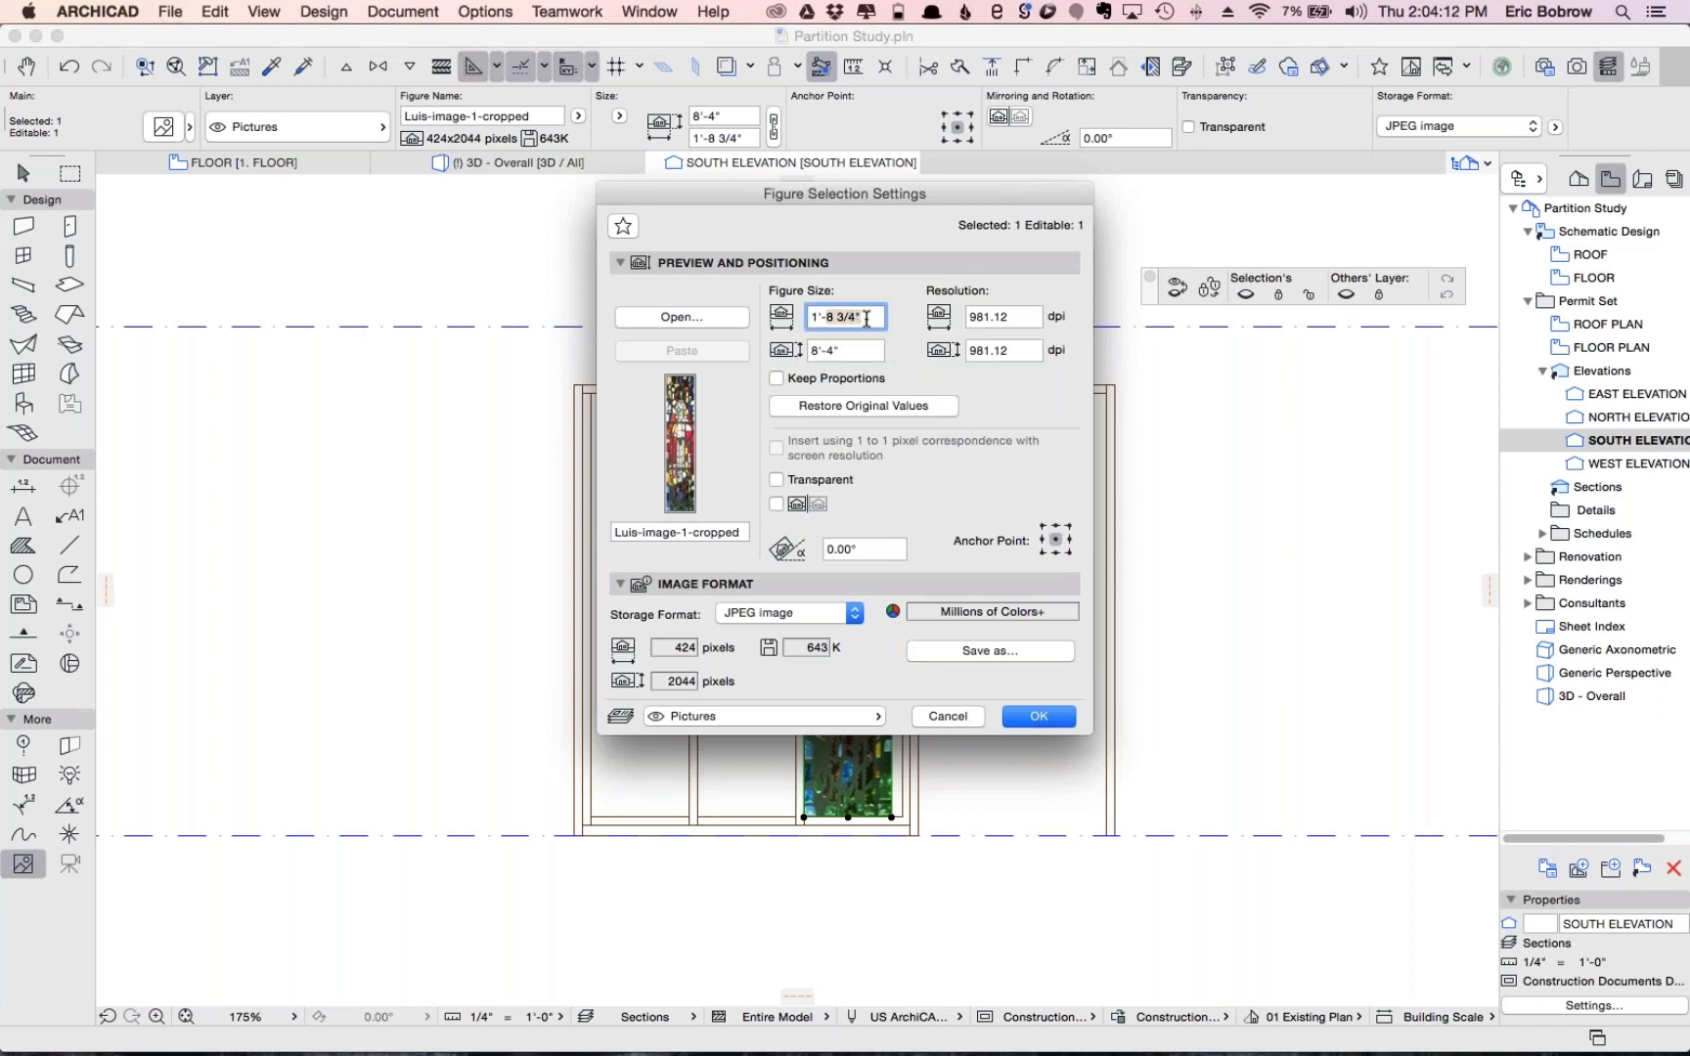
triple_click(855, 318)
text(2)
click(1039, 718)
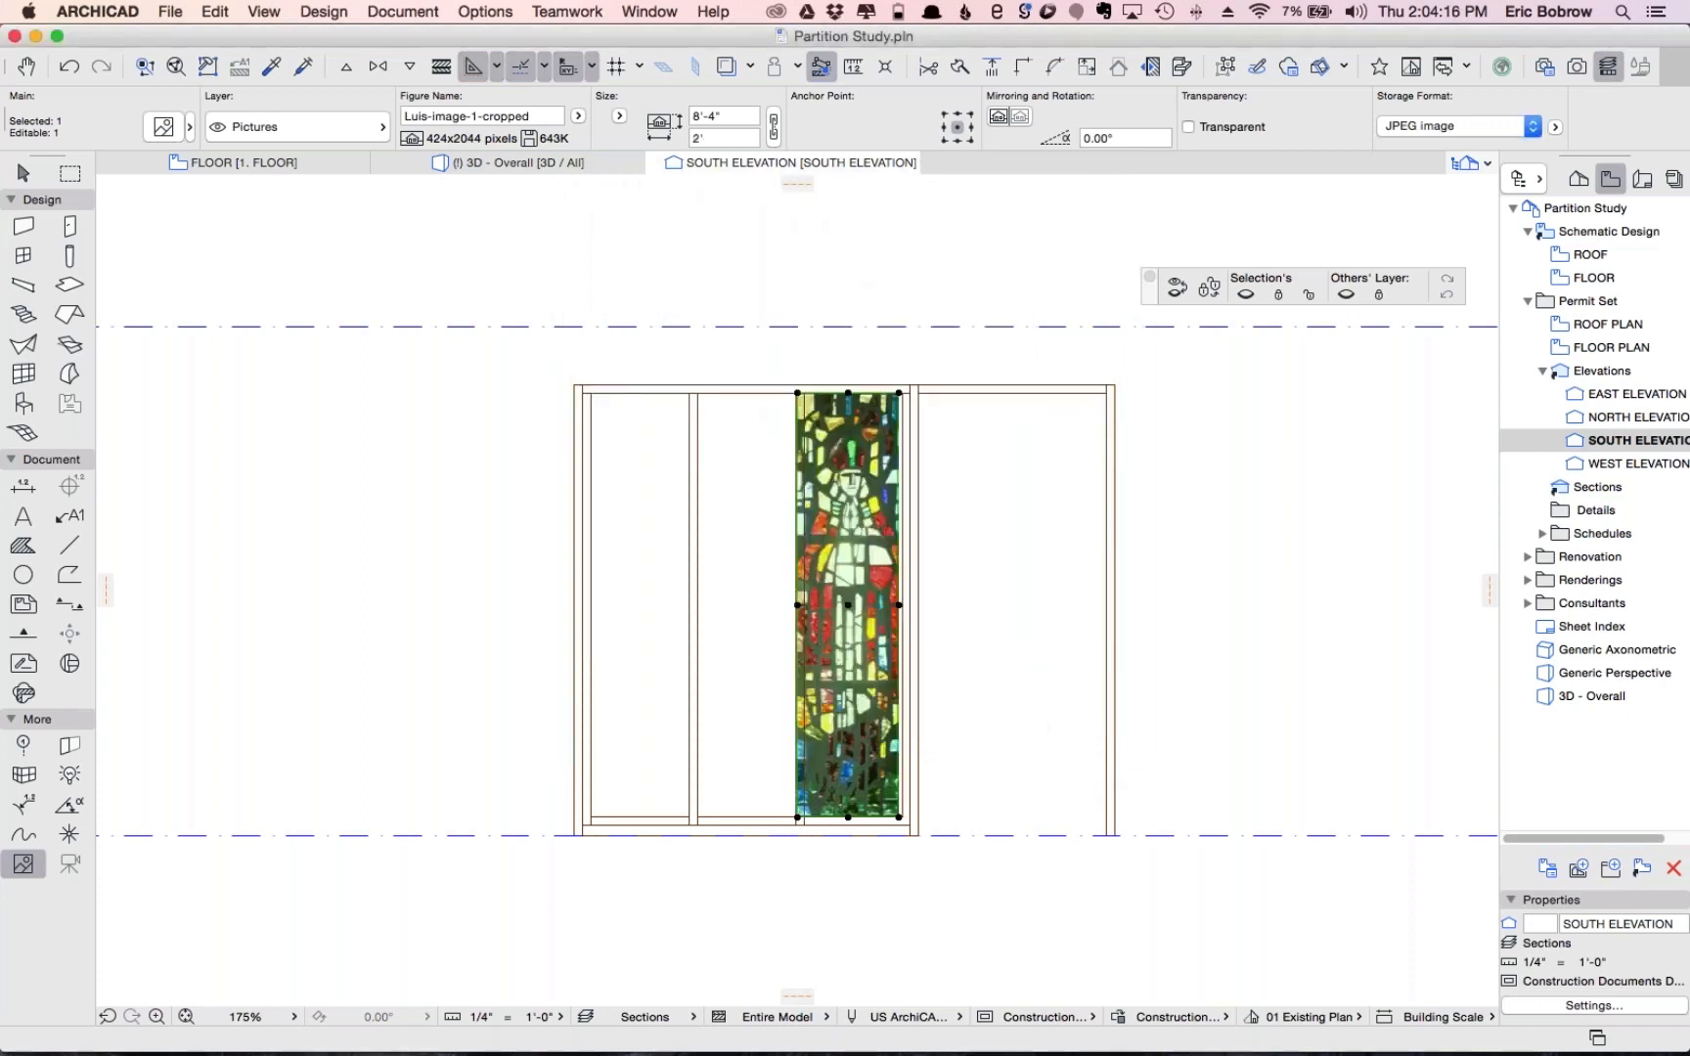
Move the widened figure by its lower-left corner to the lower-left corner of the third glass panel and deselect it
scroll(819, 646, up, 3)
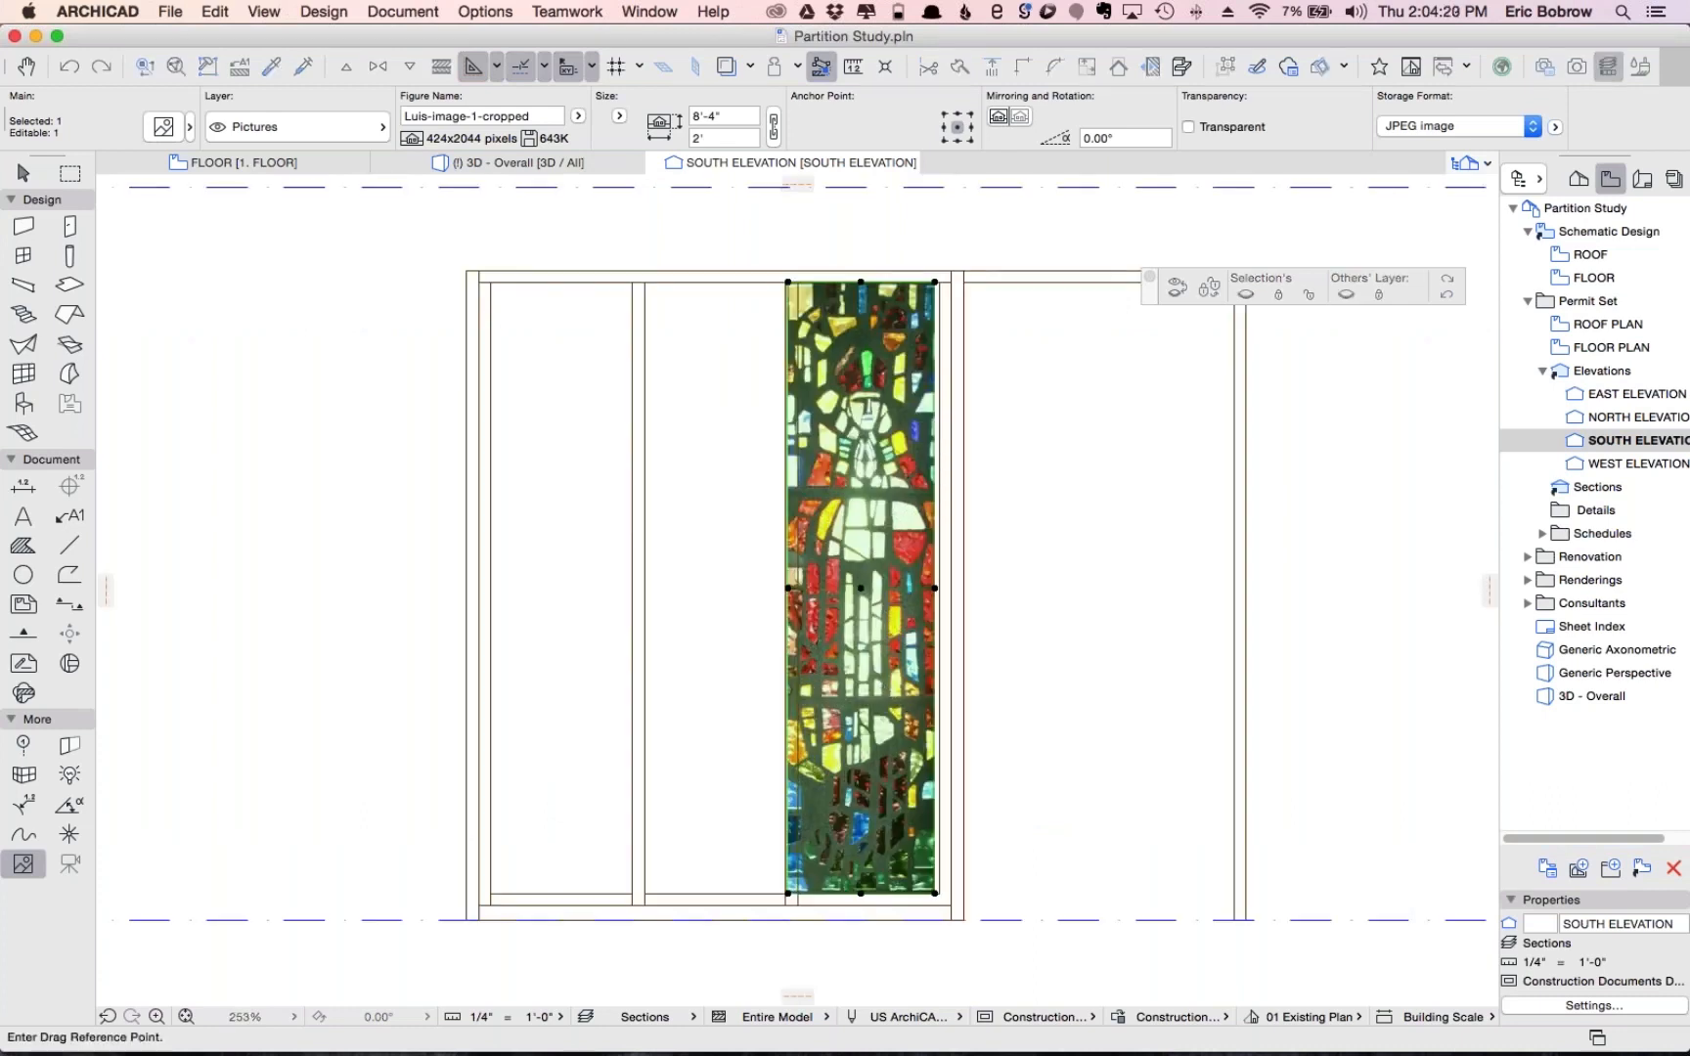
click(788, 893)
click(799, 894)
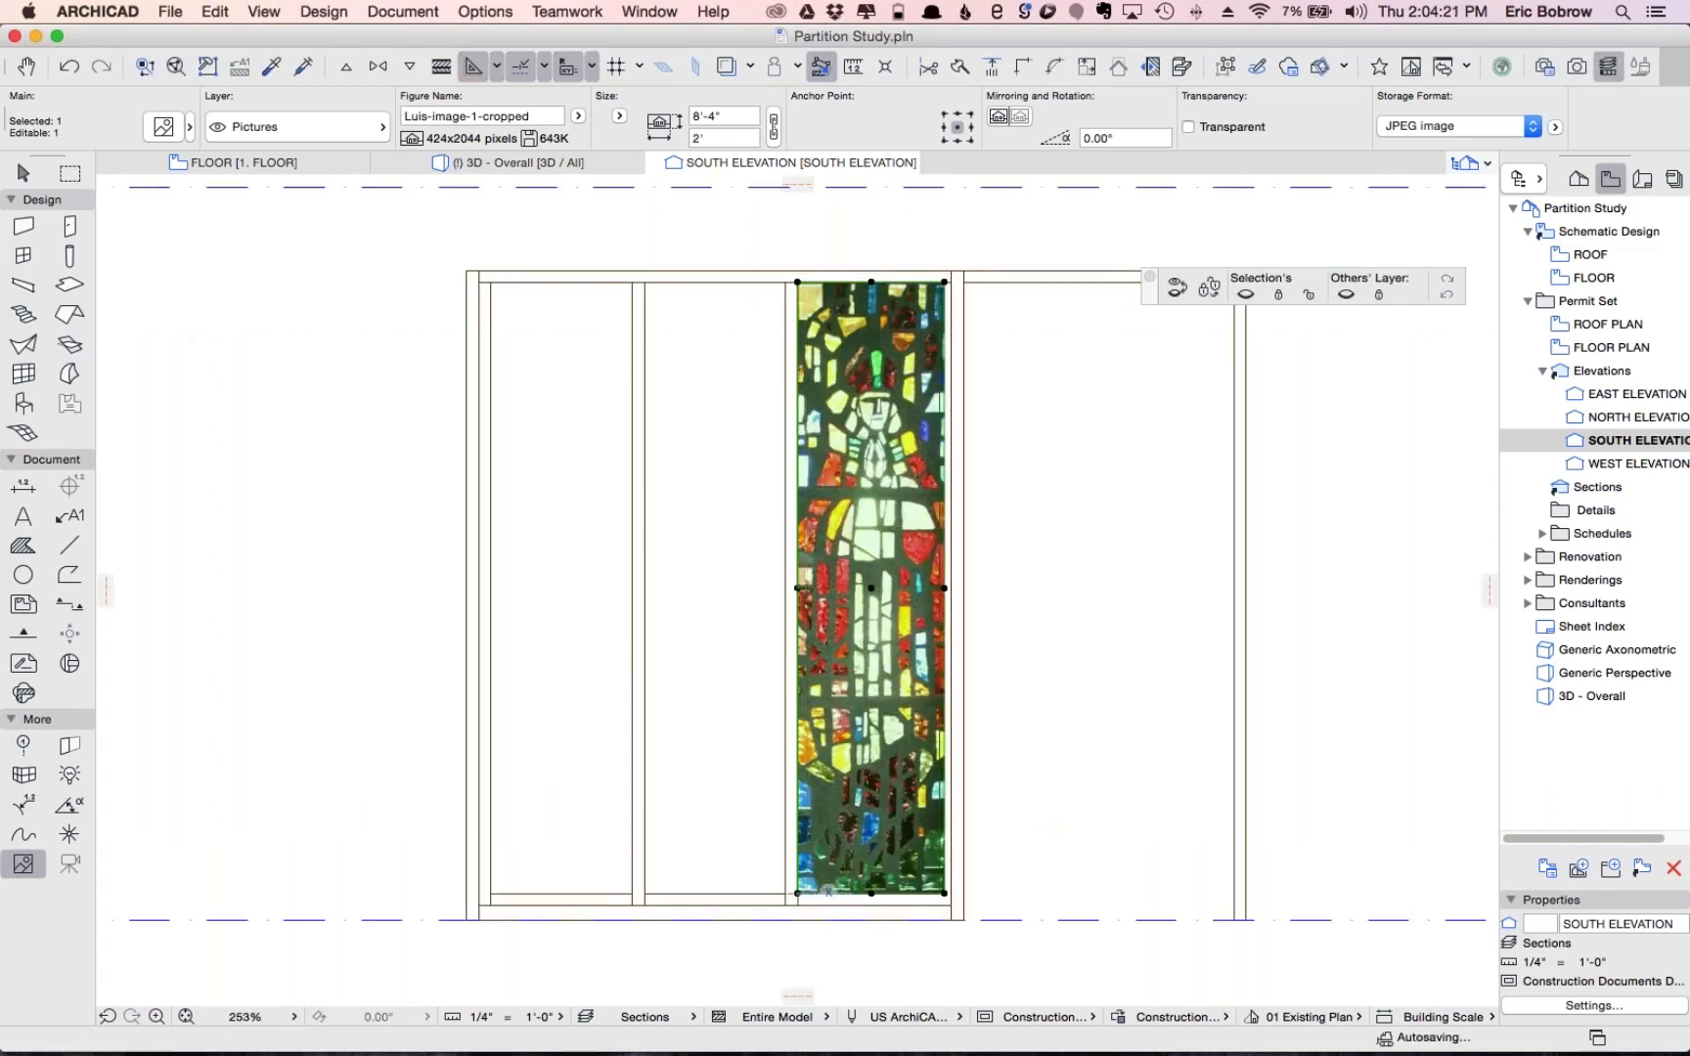
key(Escape)
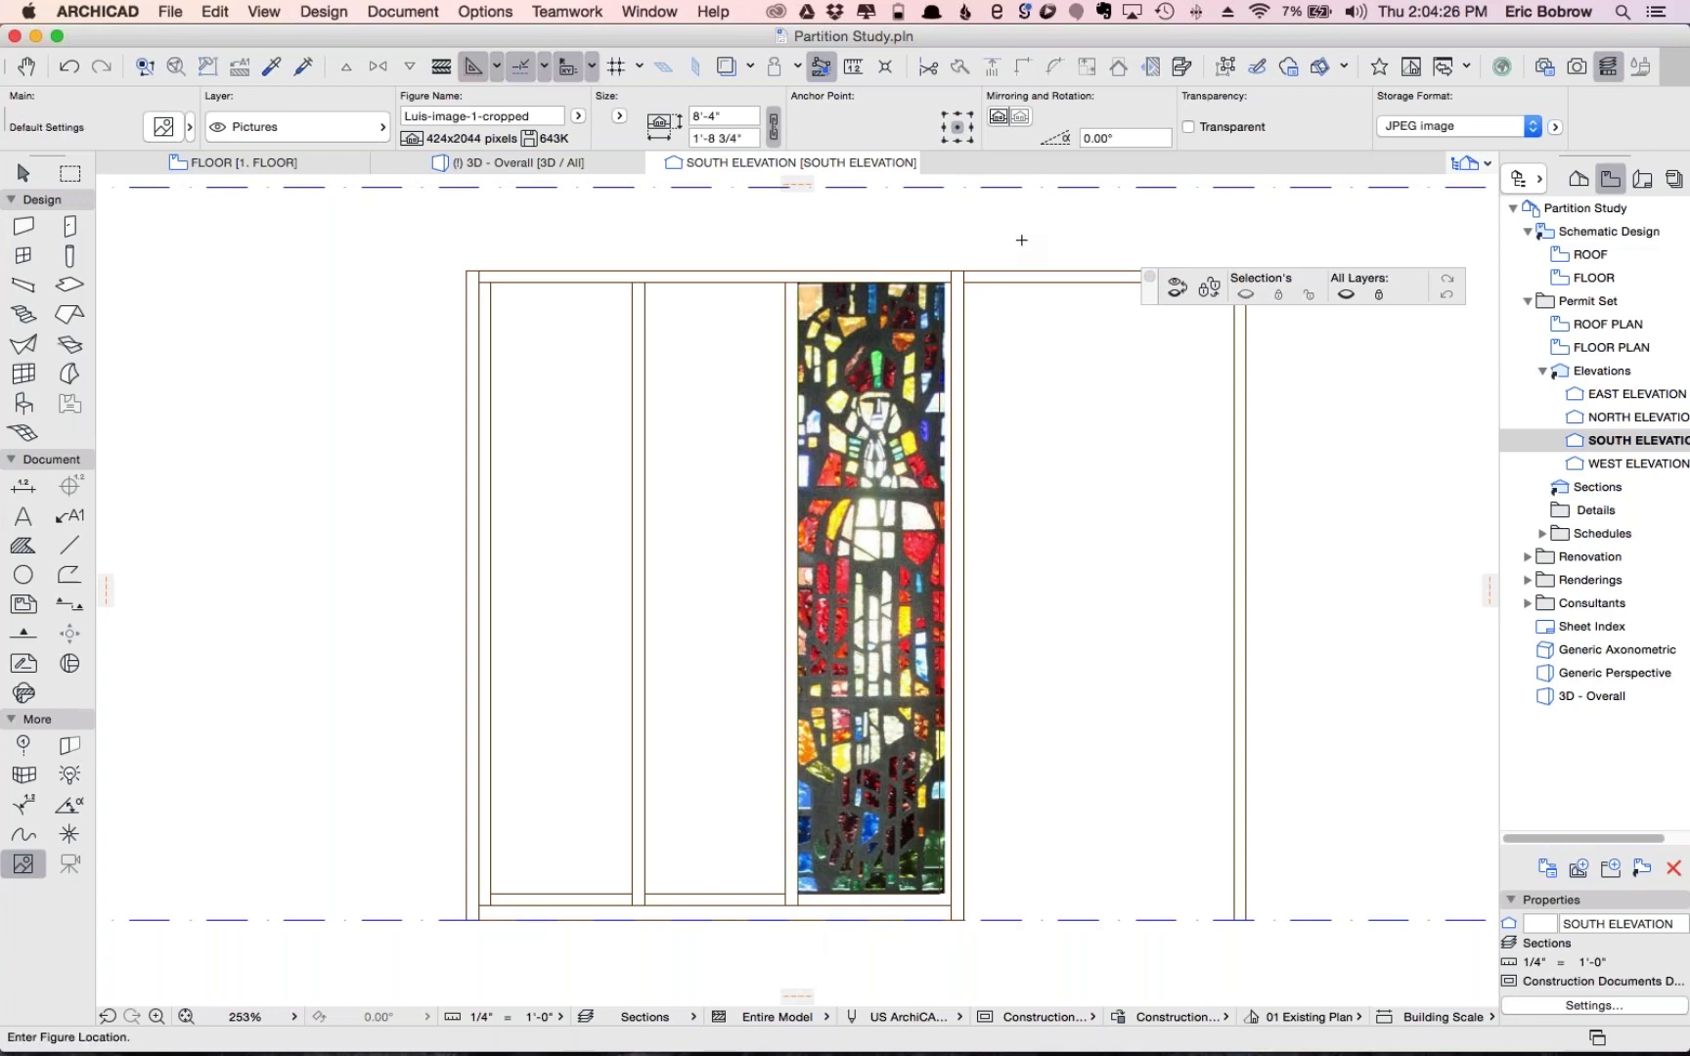
Set the South Elevation's model display to fill uncut surfaces with Own Surface Colors (Shaded)
scroll(1021, 240, down, 5)
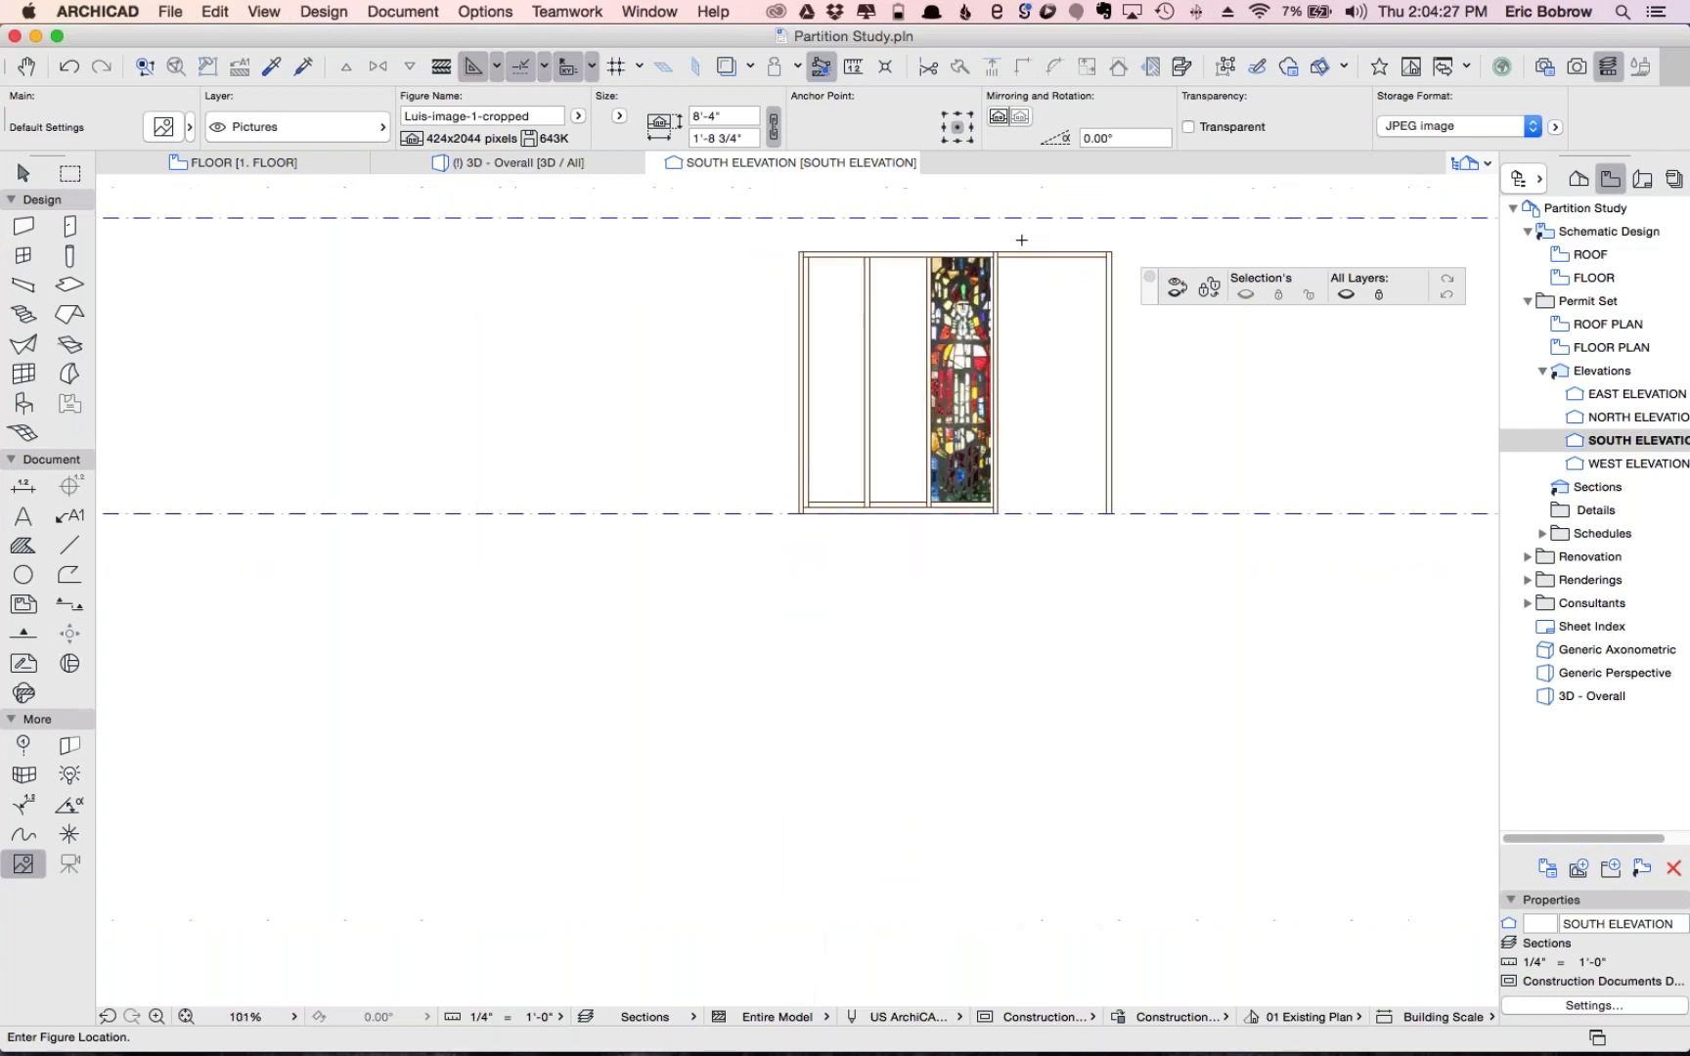
scroll(1021, 240, up, 5)
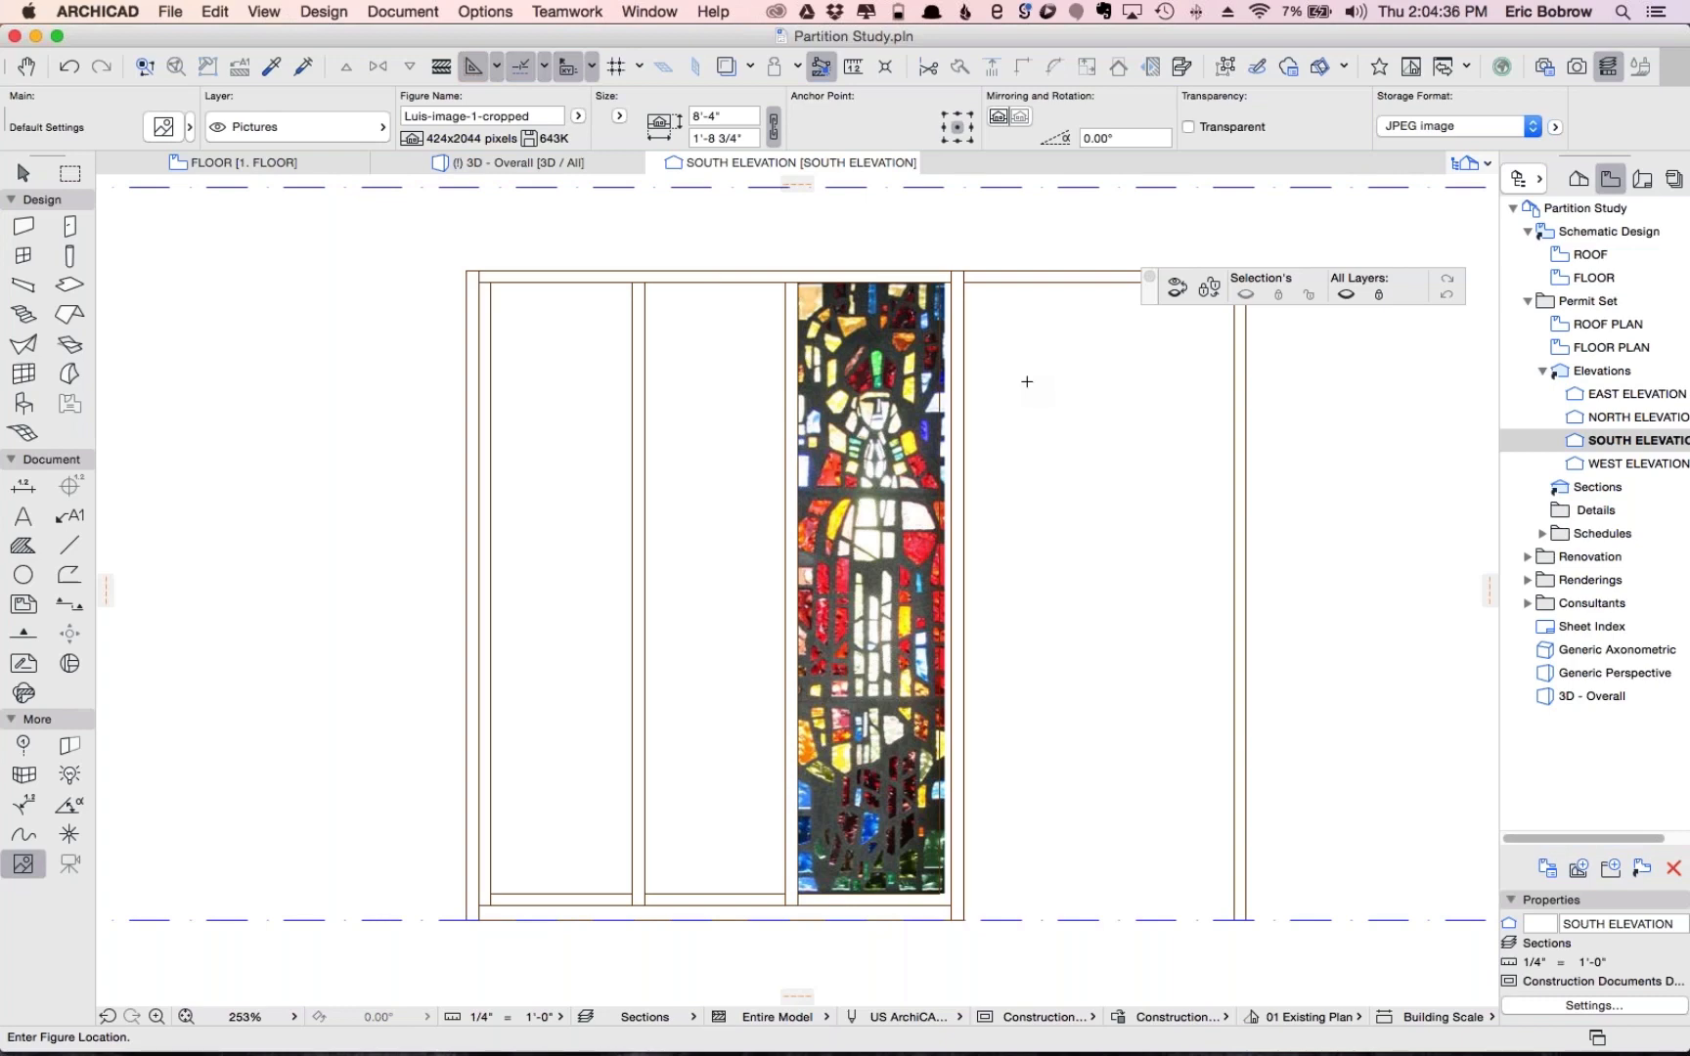
right_click(287, 290)
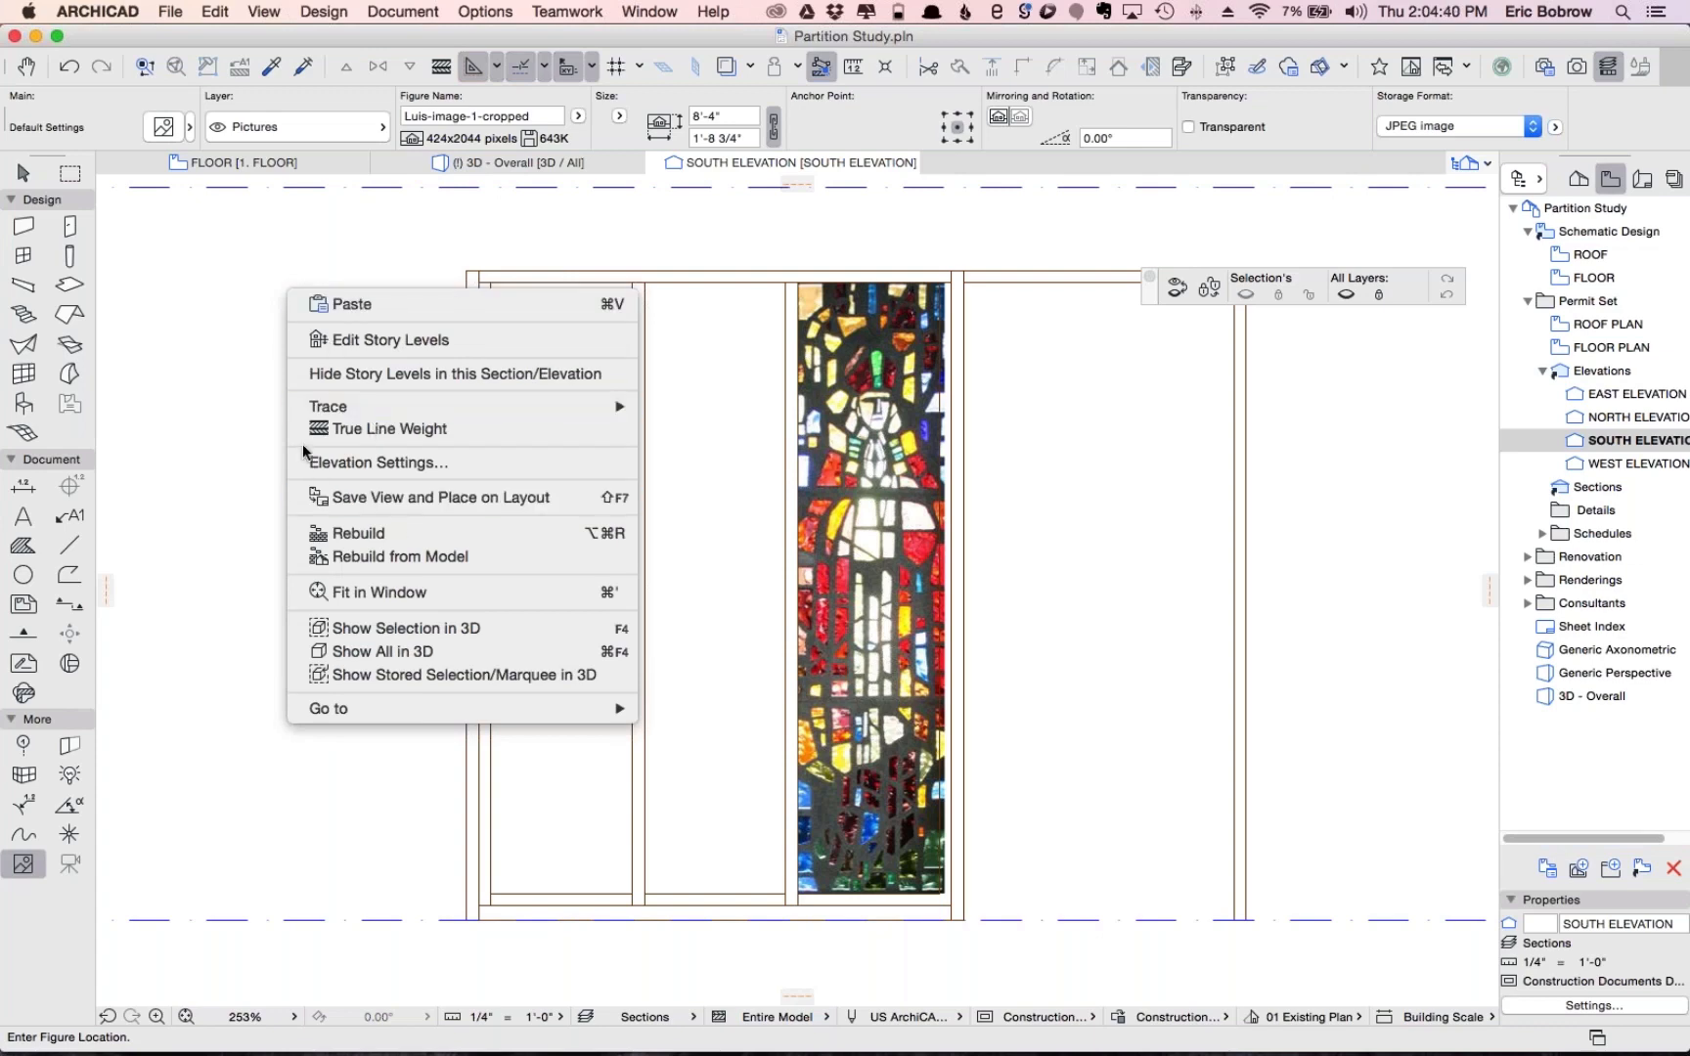
click(396, 465)
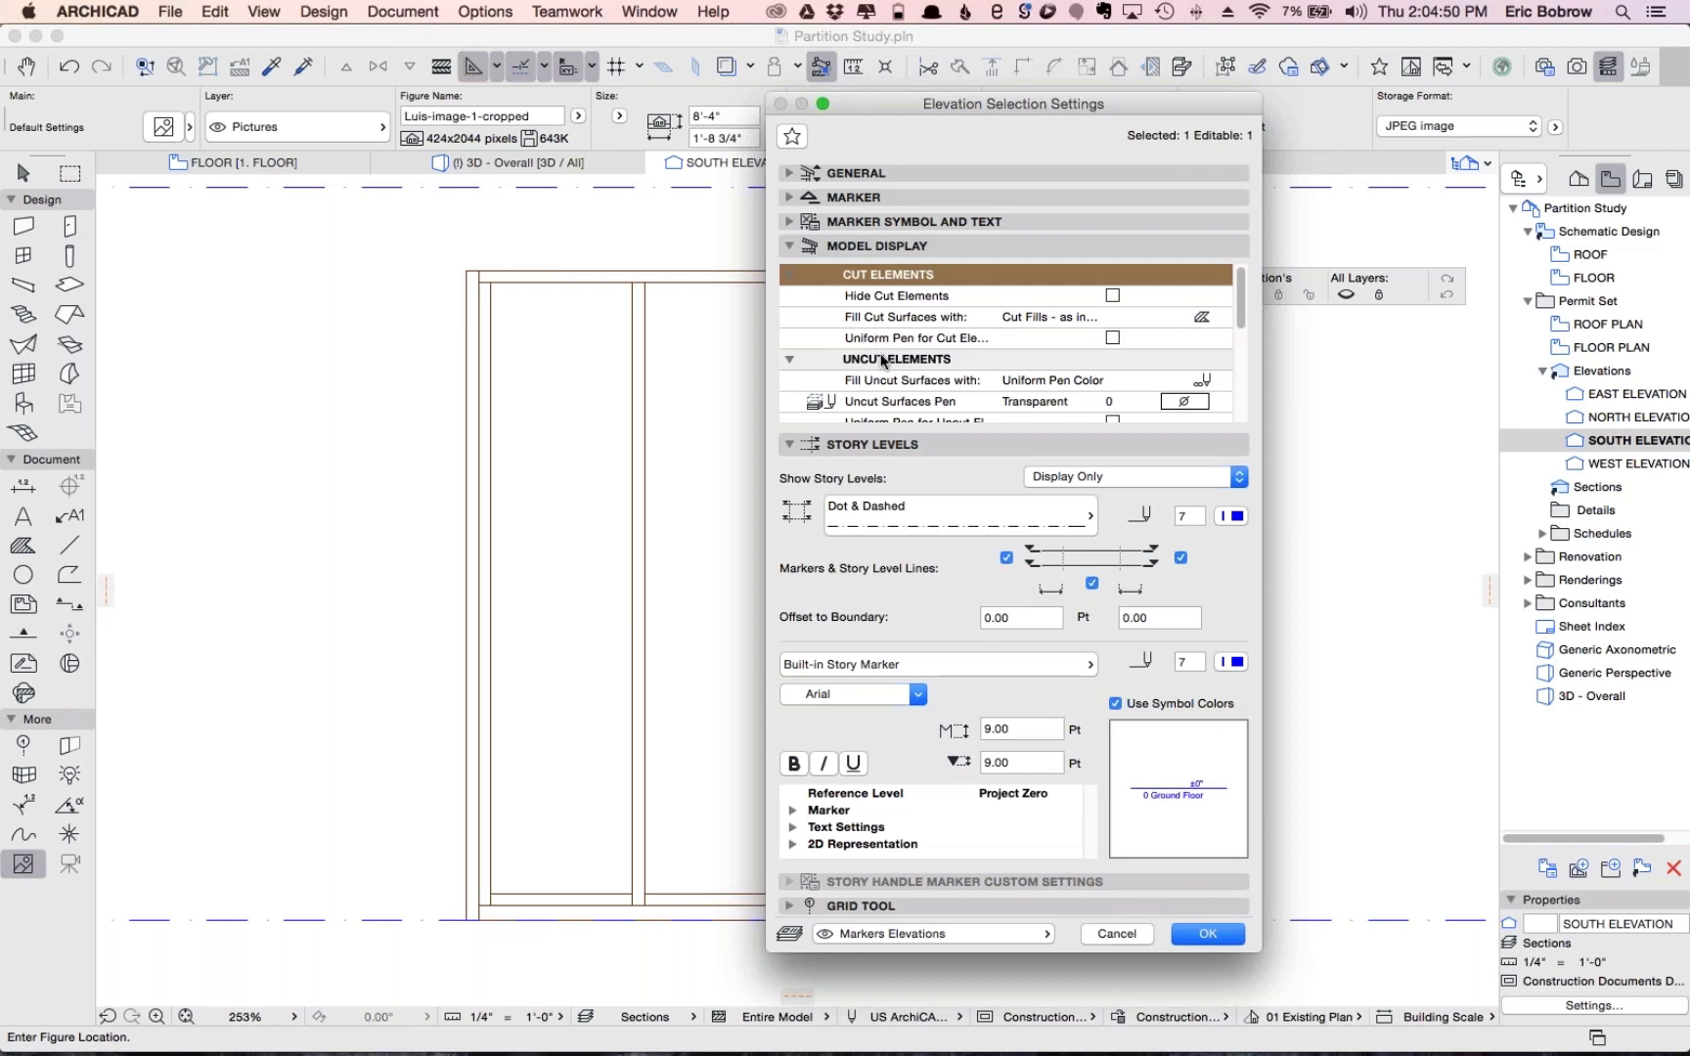
scroll(885, 352, down, 2)
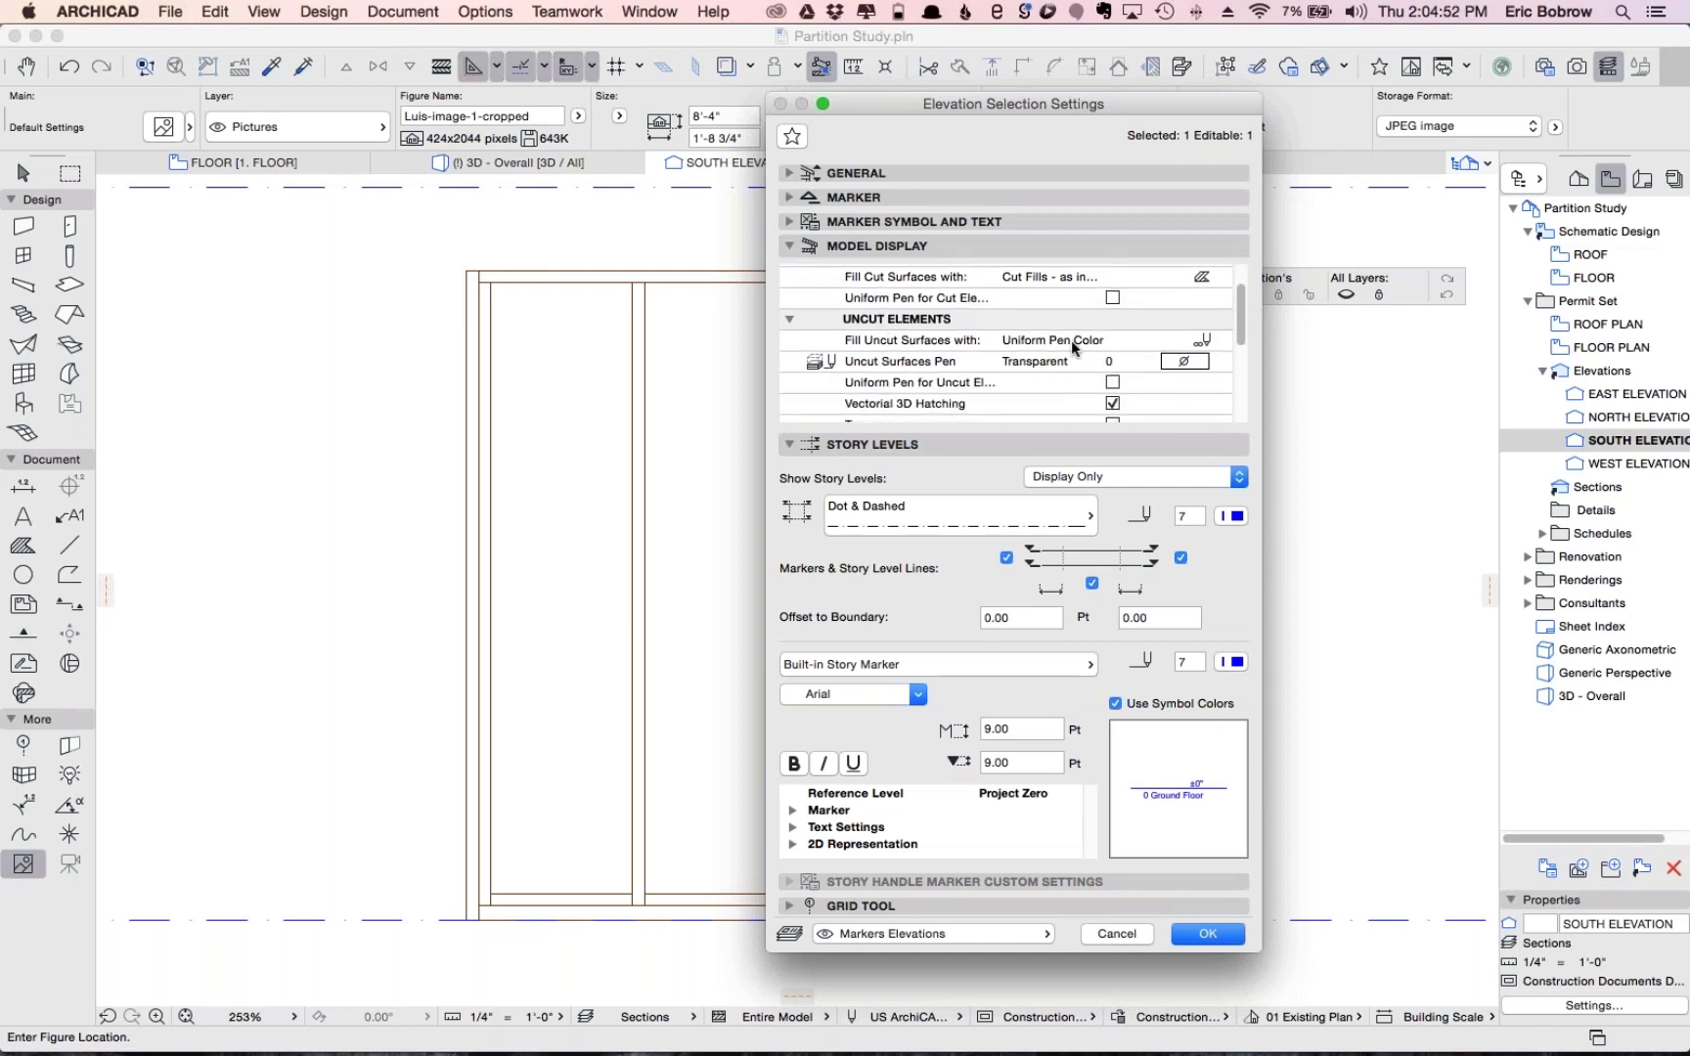
click(1206, 340)
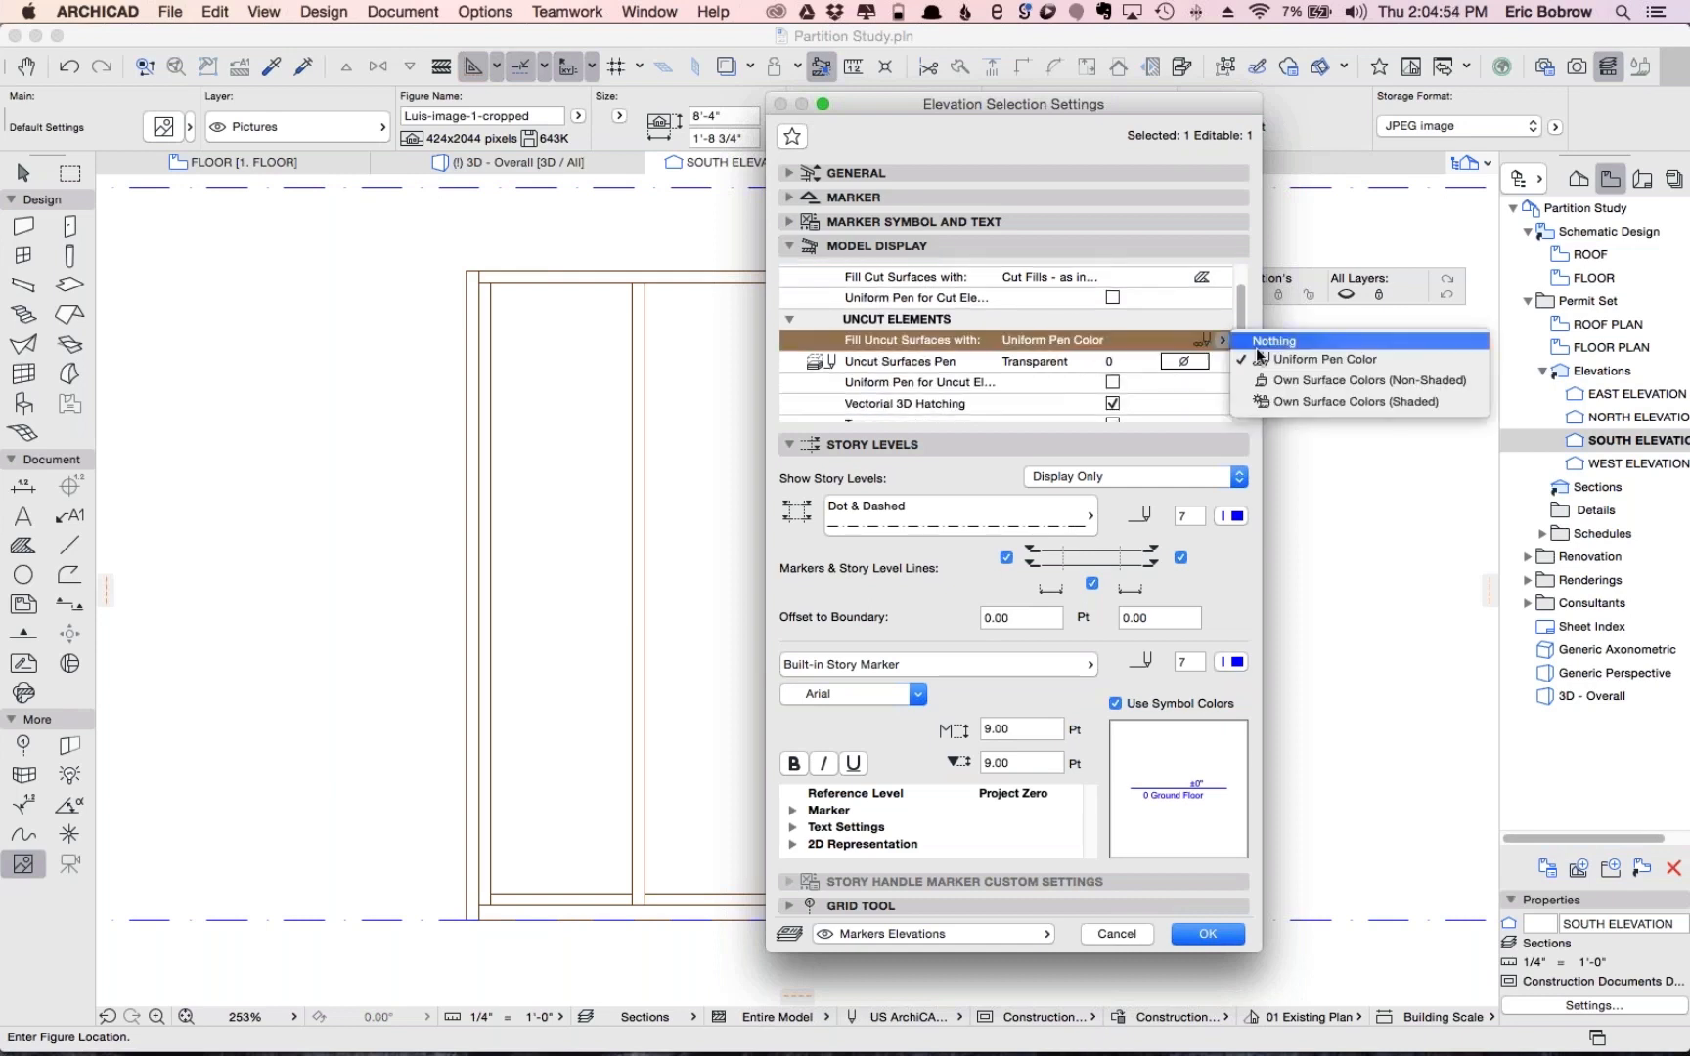
click(1357, 403)
scroll(1135, 383, down, 2)
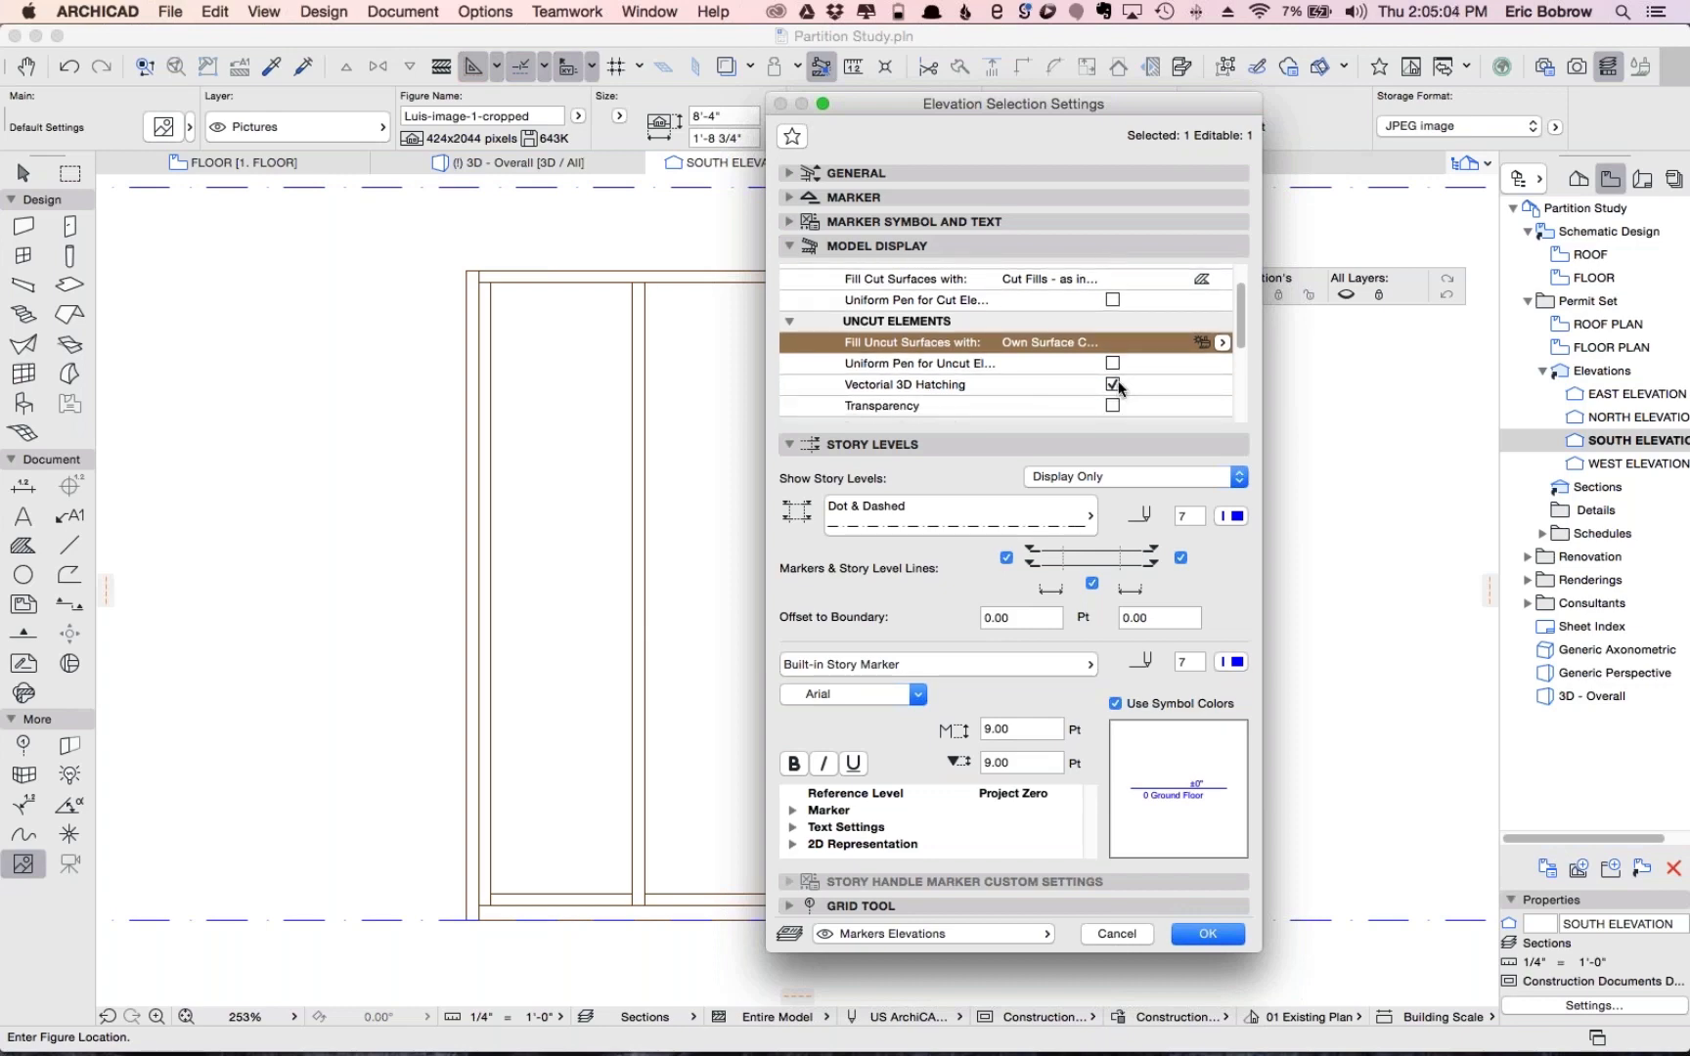
click(1201, 934)
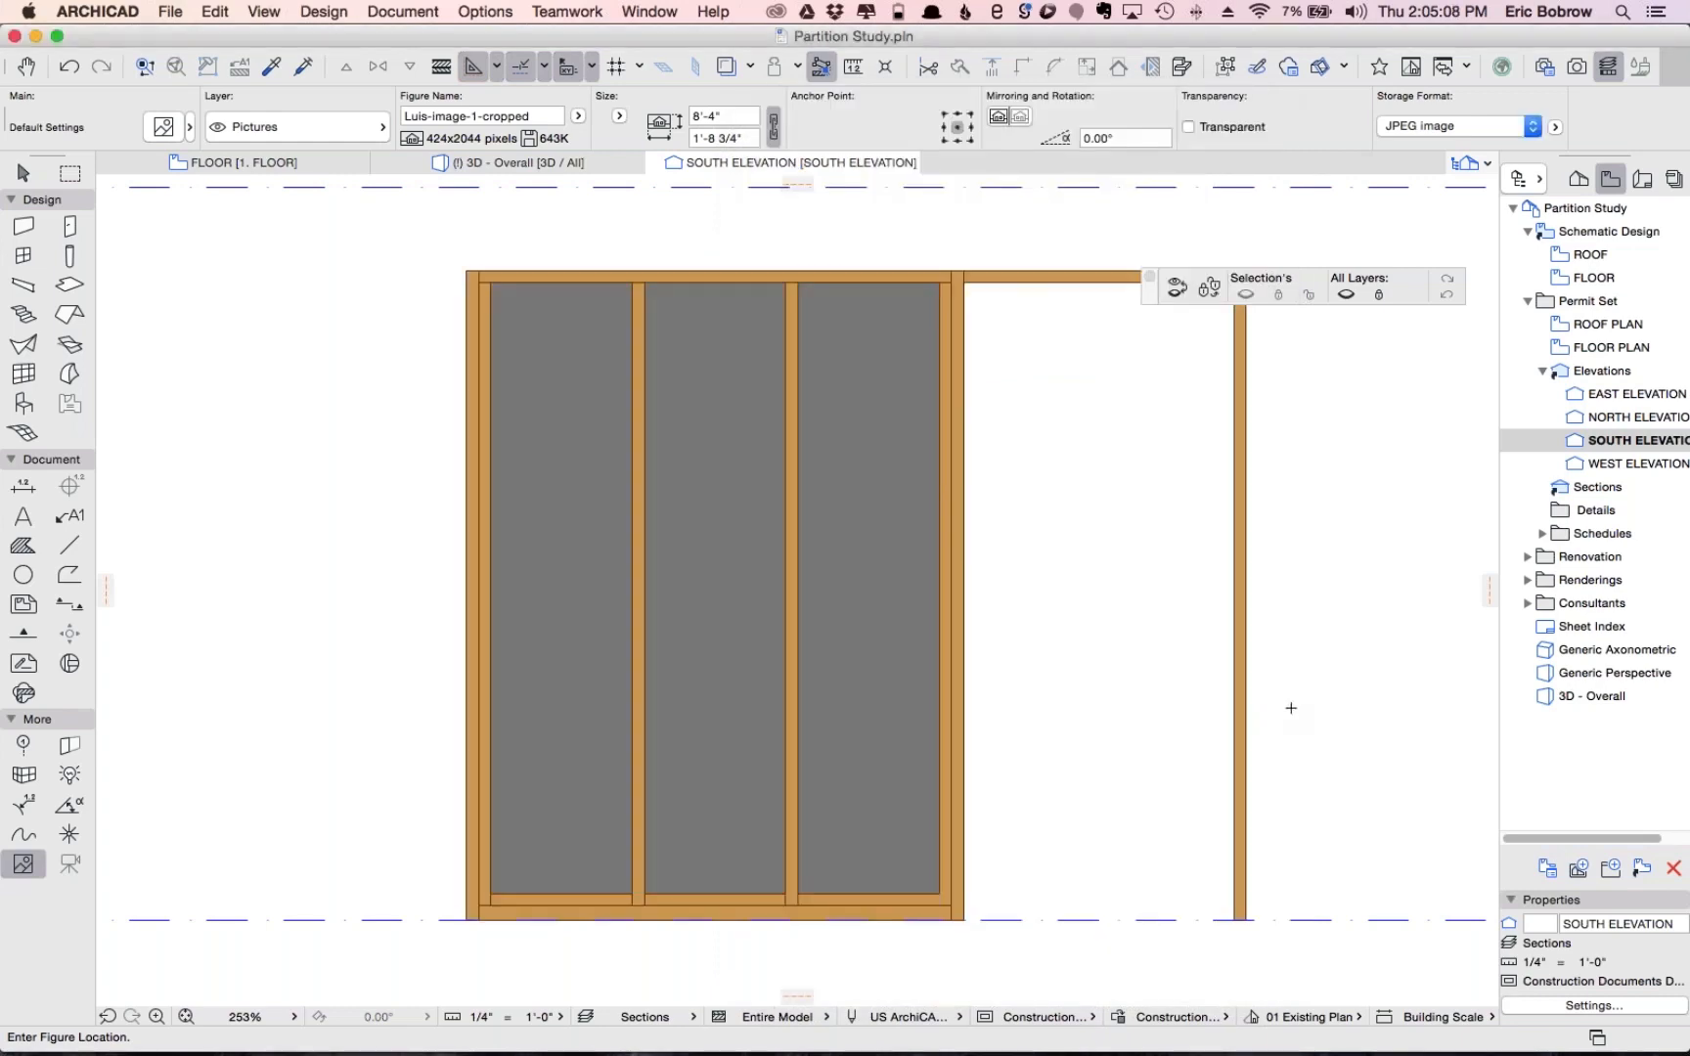
Bring the stained-glass figure hidden behind the third panel to the front of the display order and deselect it
scroll(1317, 627, down, 5)
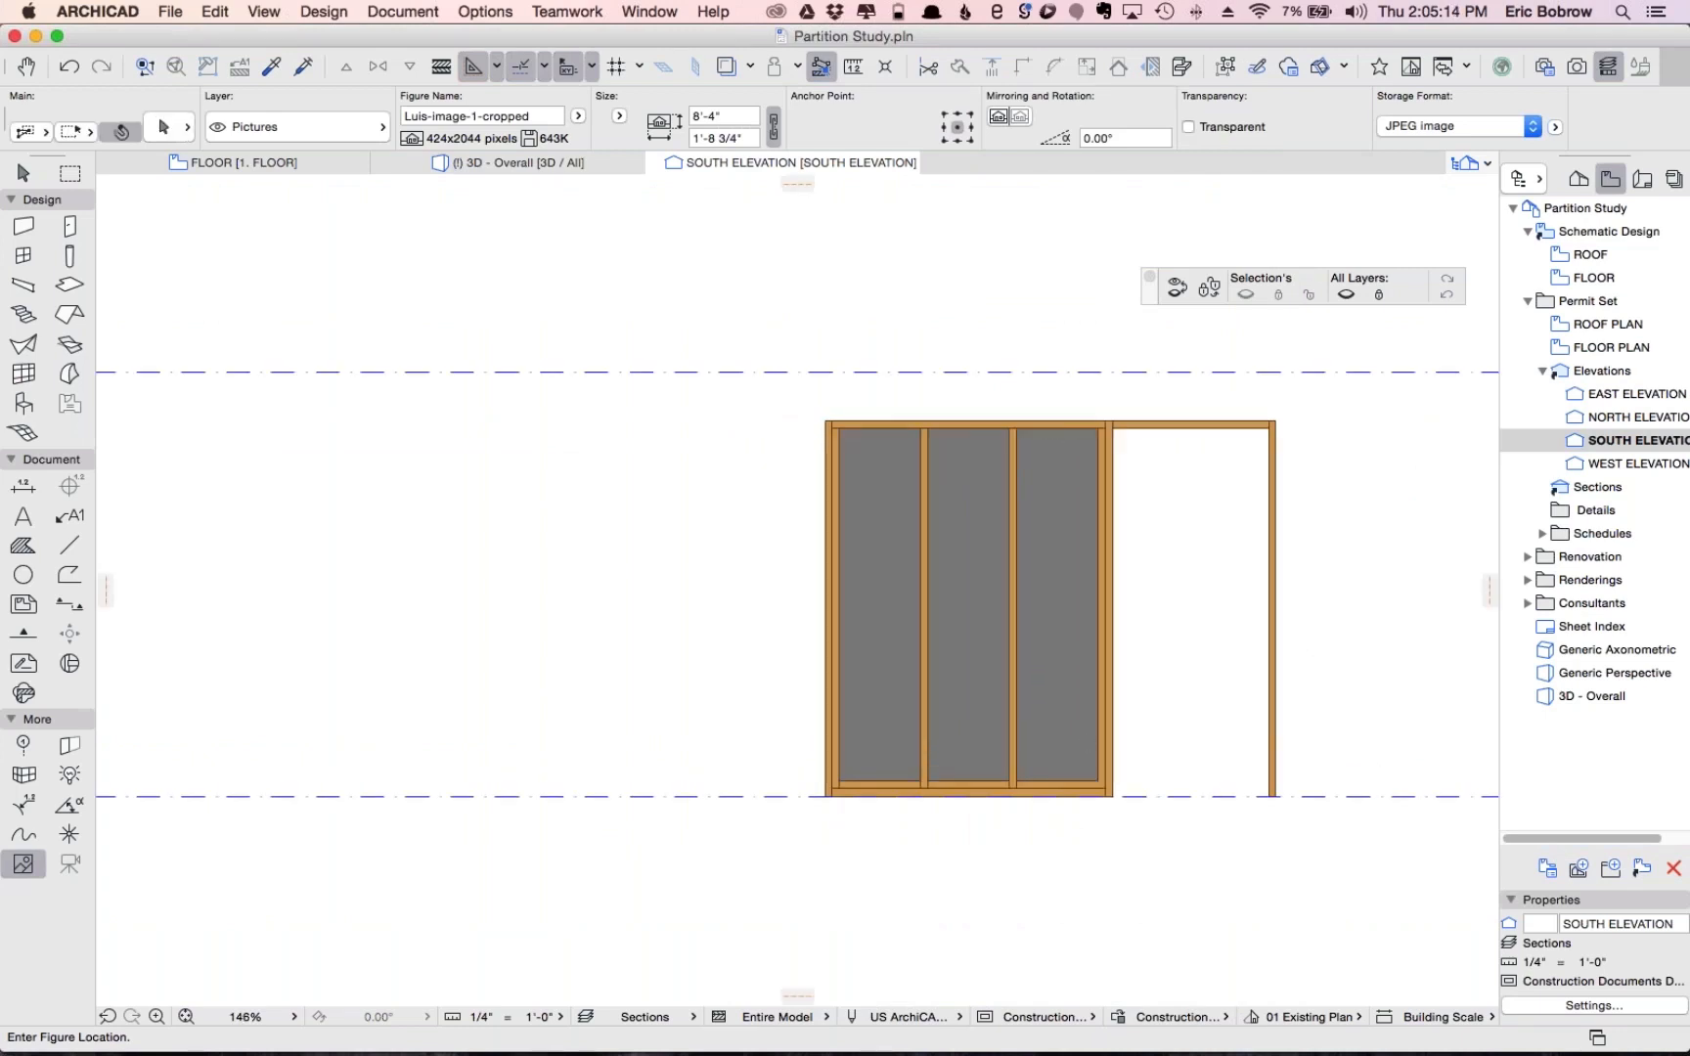
click(1095, 654)
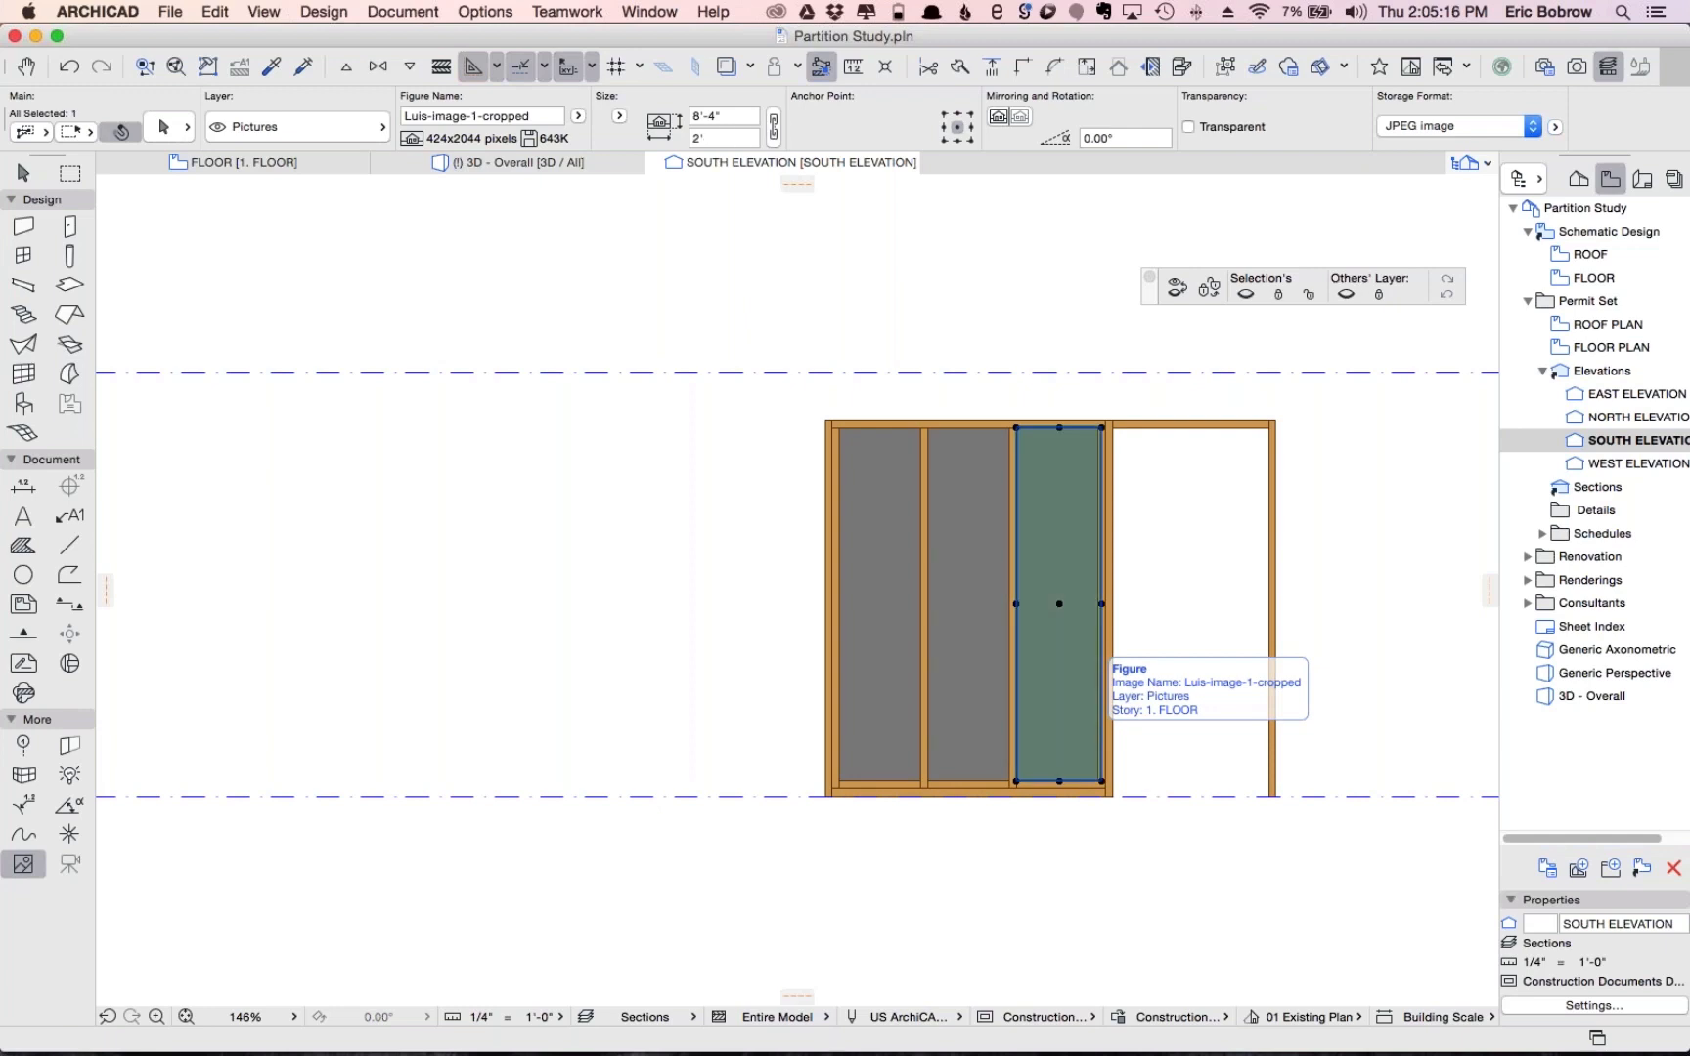
right_click(1088, 740)
scroll(1193, 998, down, 3)
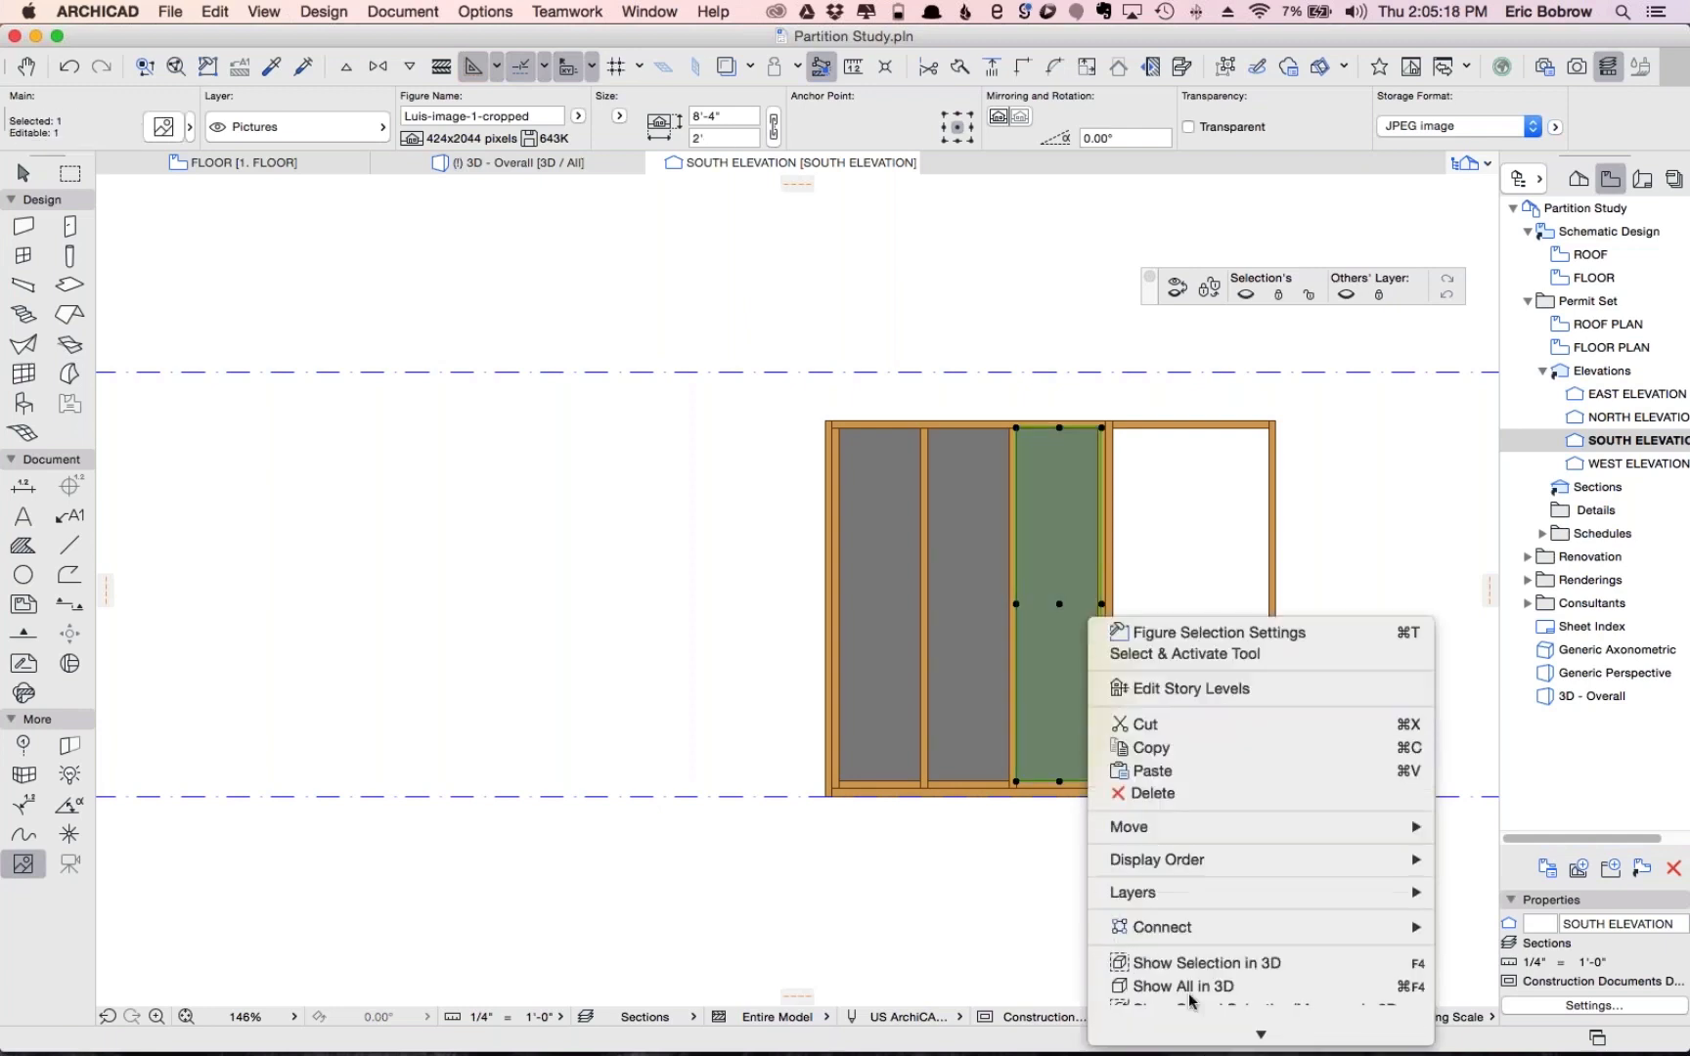
mouse_move(1201, 859)
click(1526, 862)
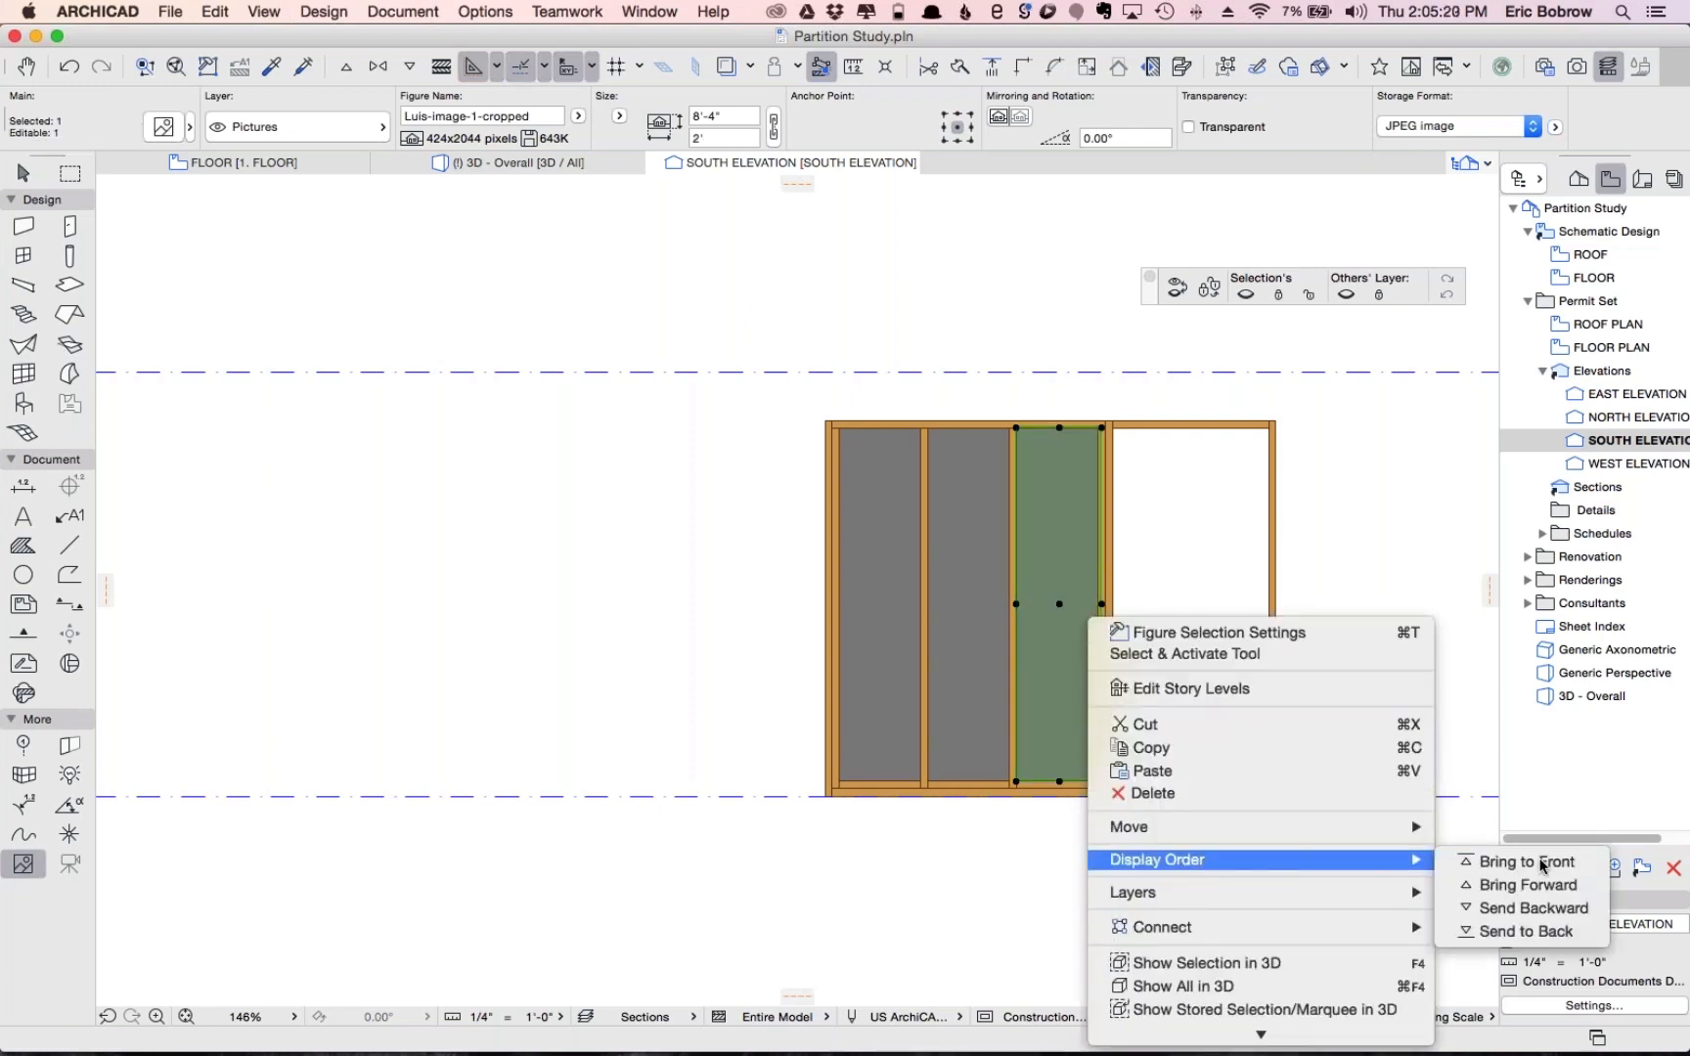
key(Escape)
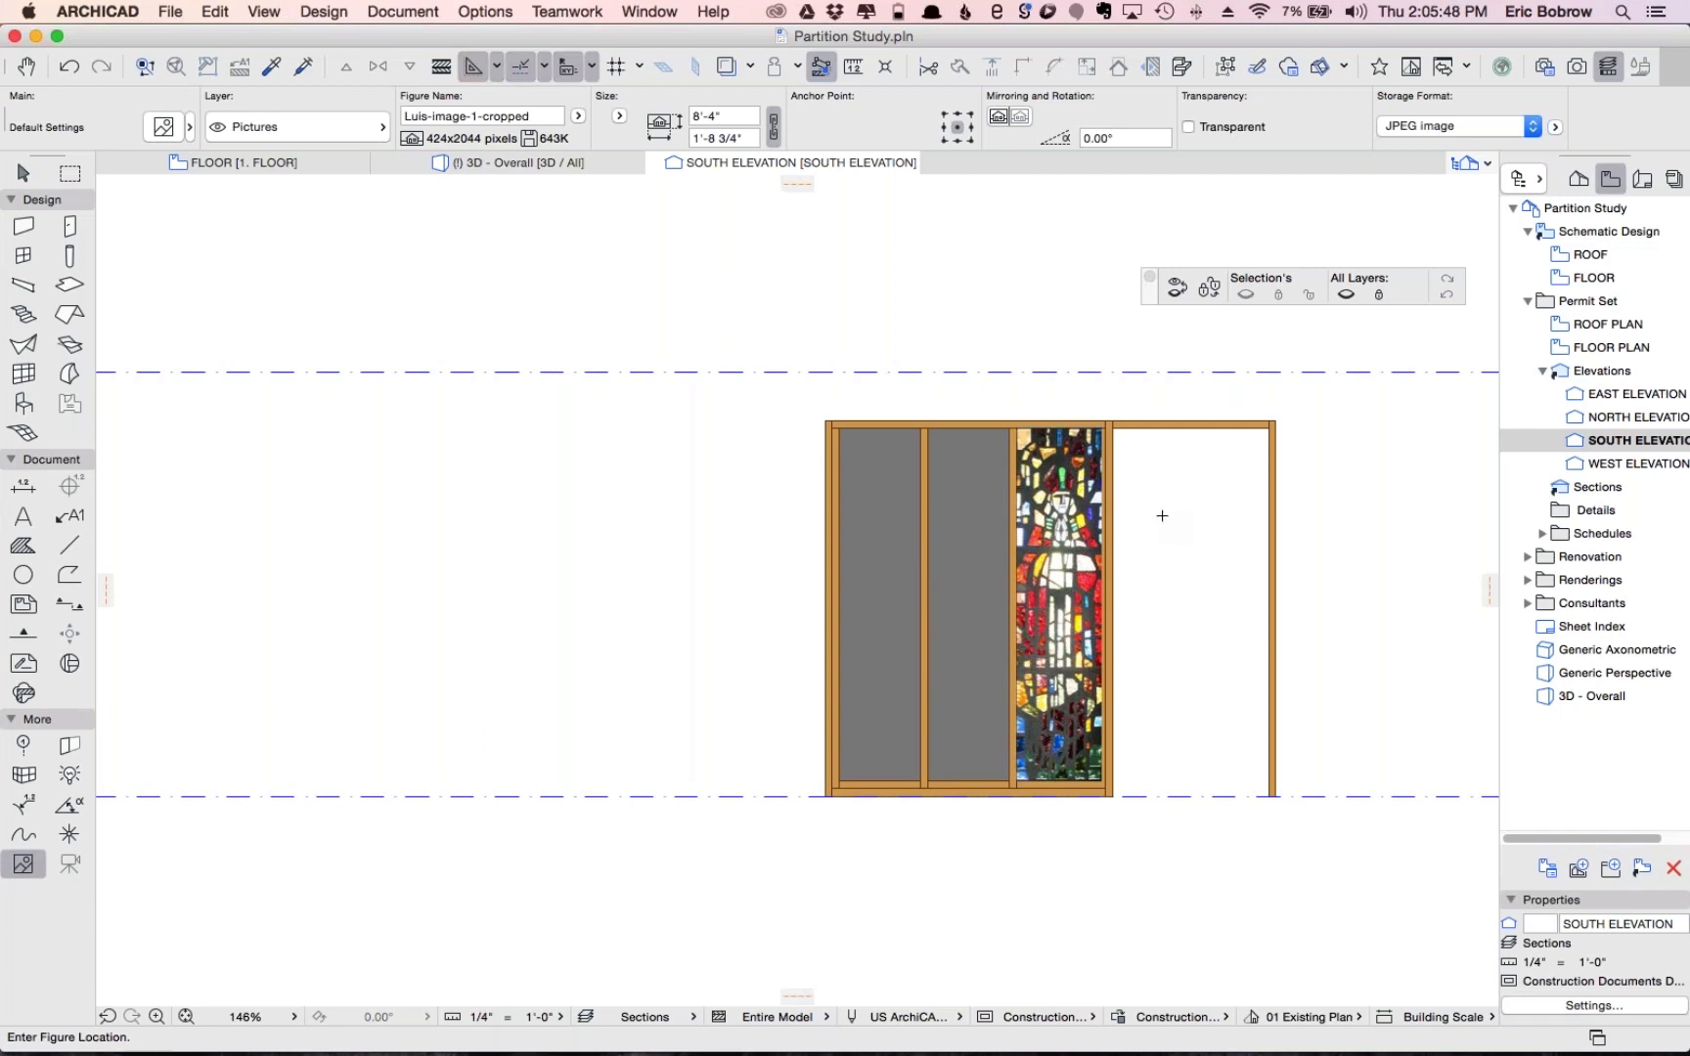
Load Luis-image-2-cropped.jpg from the Downloads folder as the default picture of the Figure tool
right_click(680, 283)
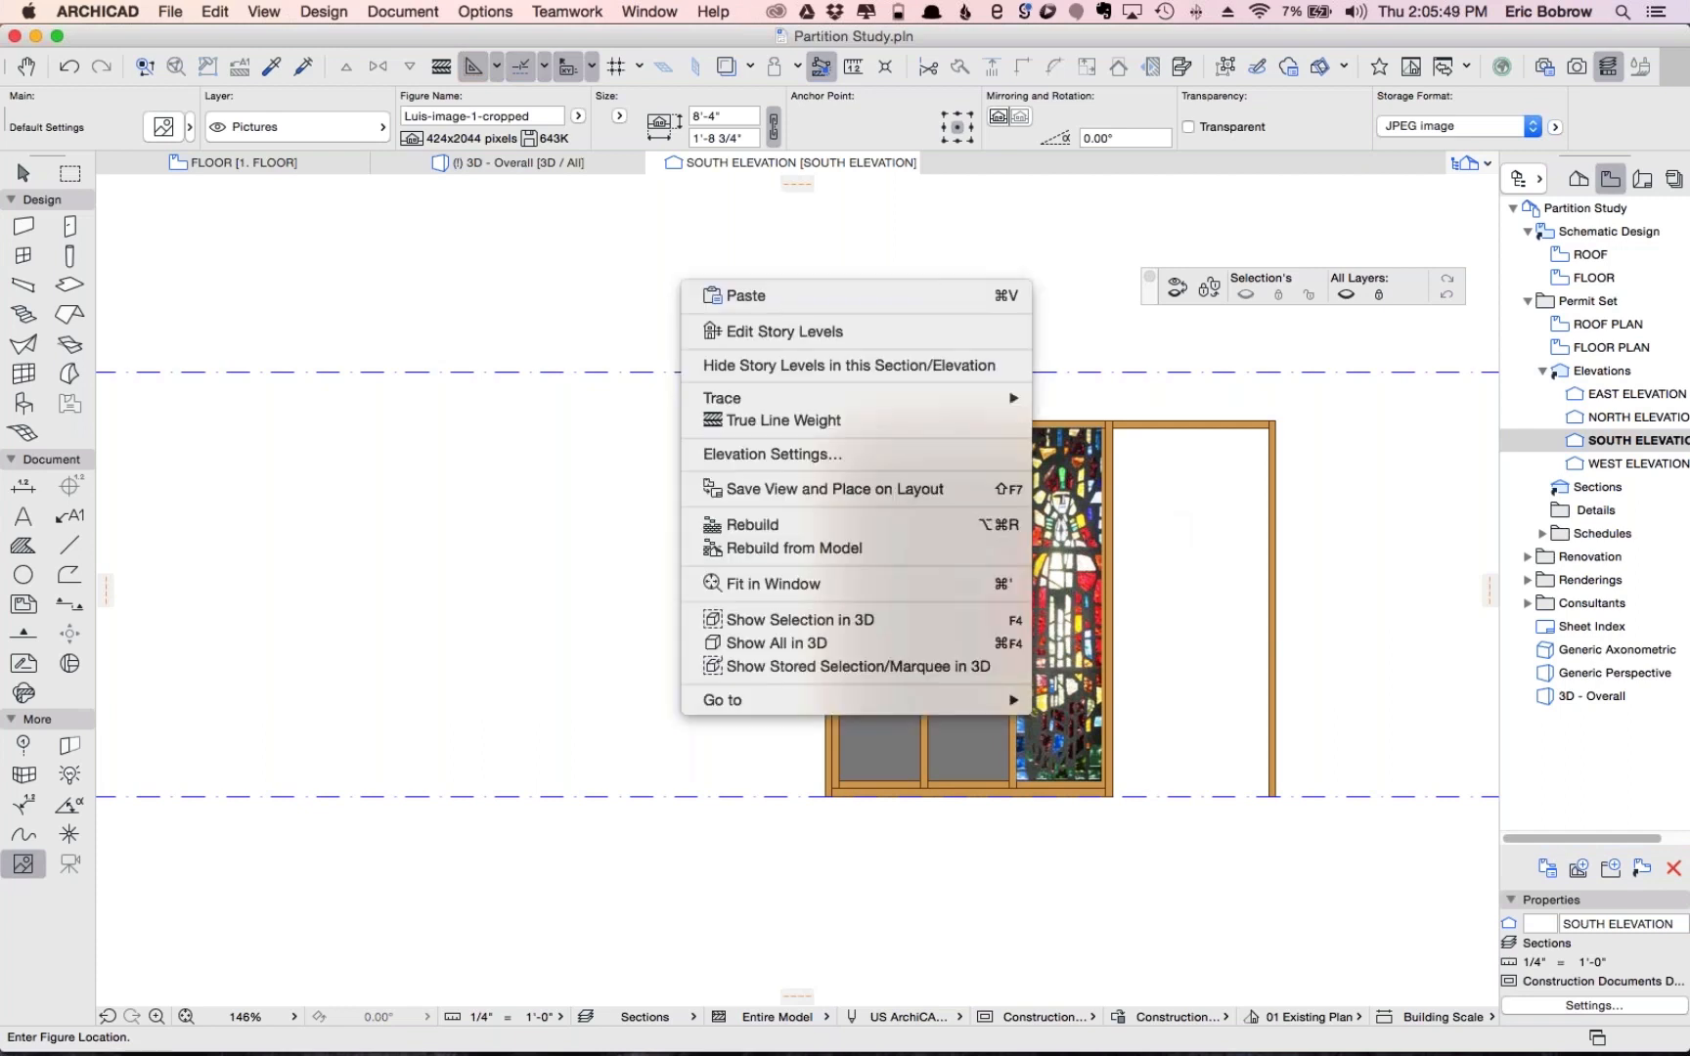
click(677, 283)
double_click(21, 865)
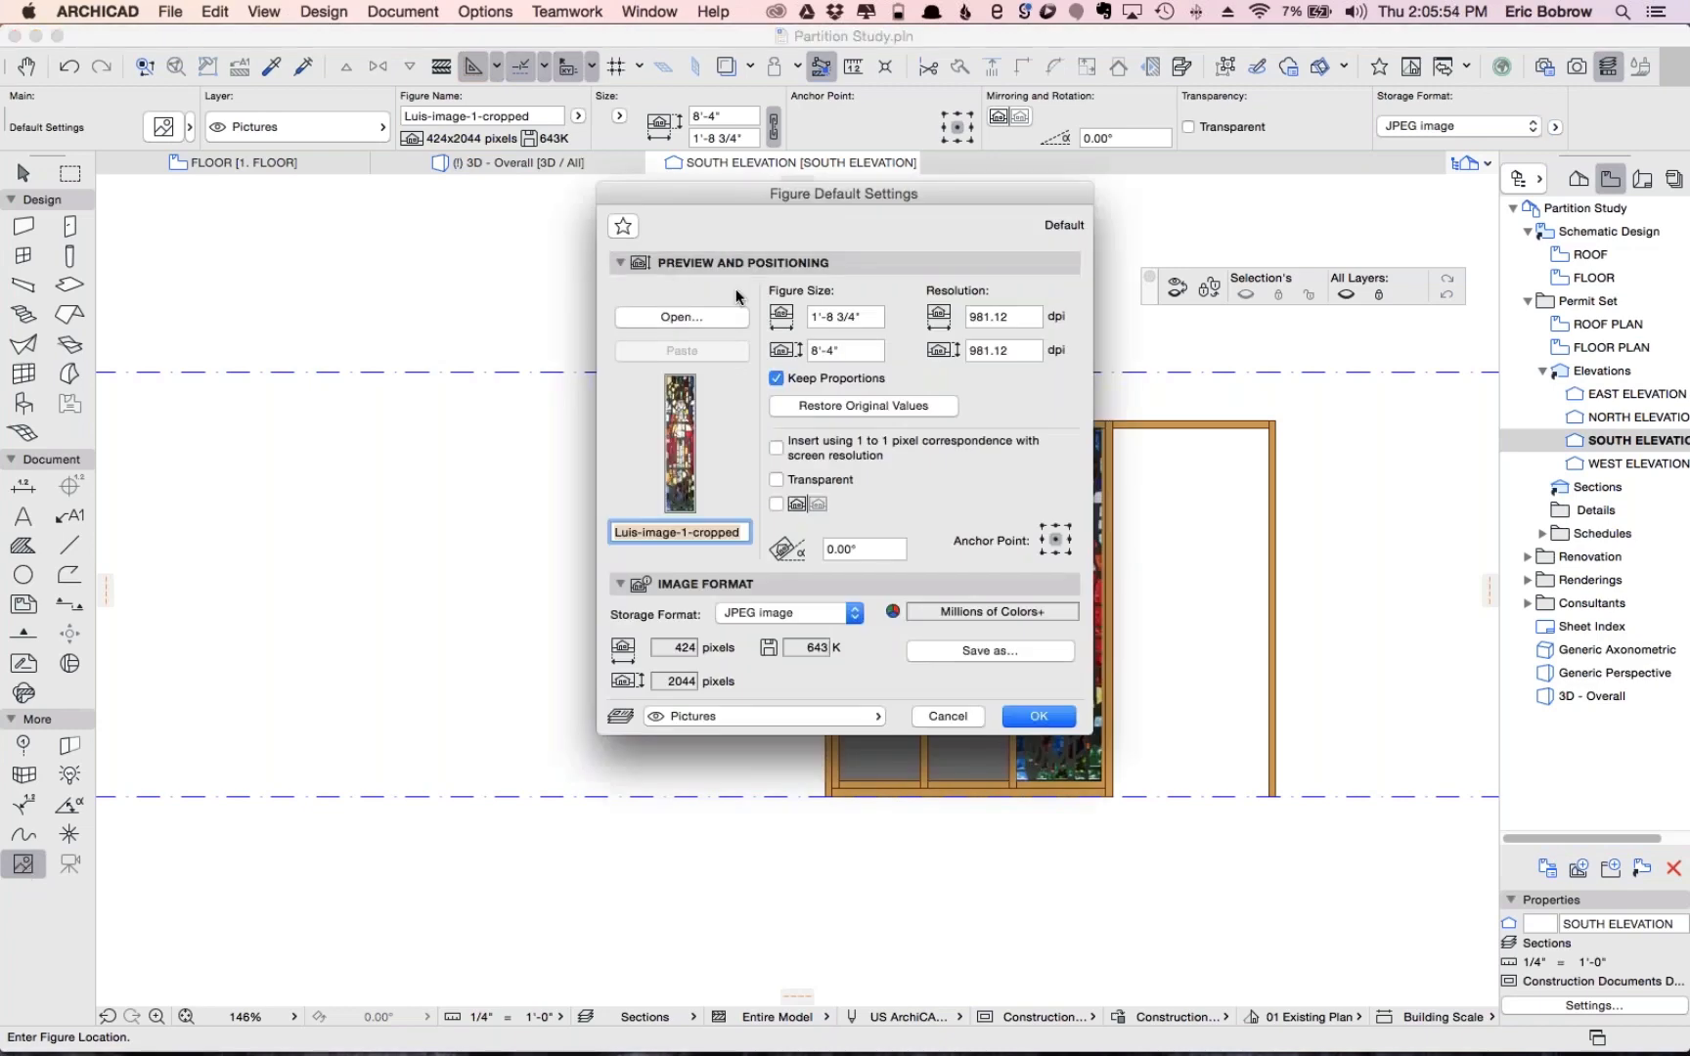
click(693, 320)
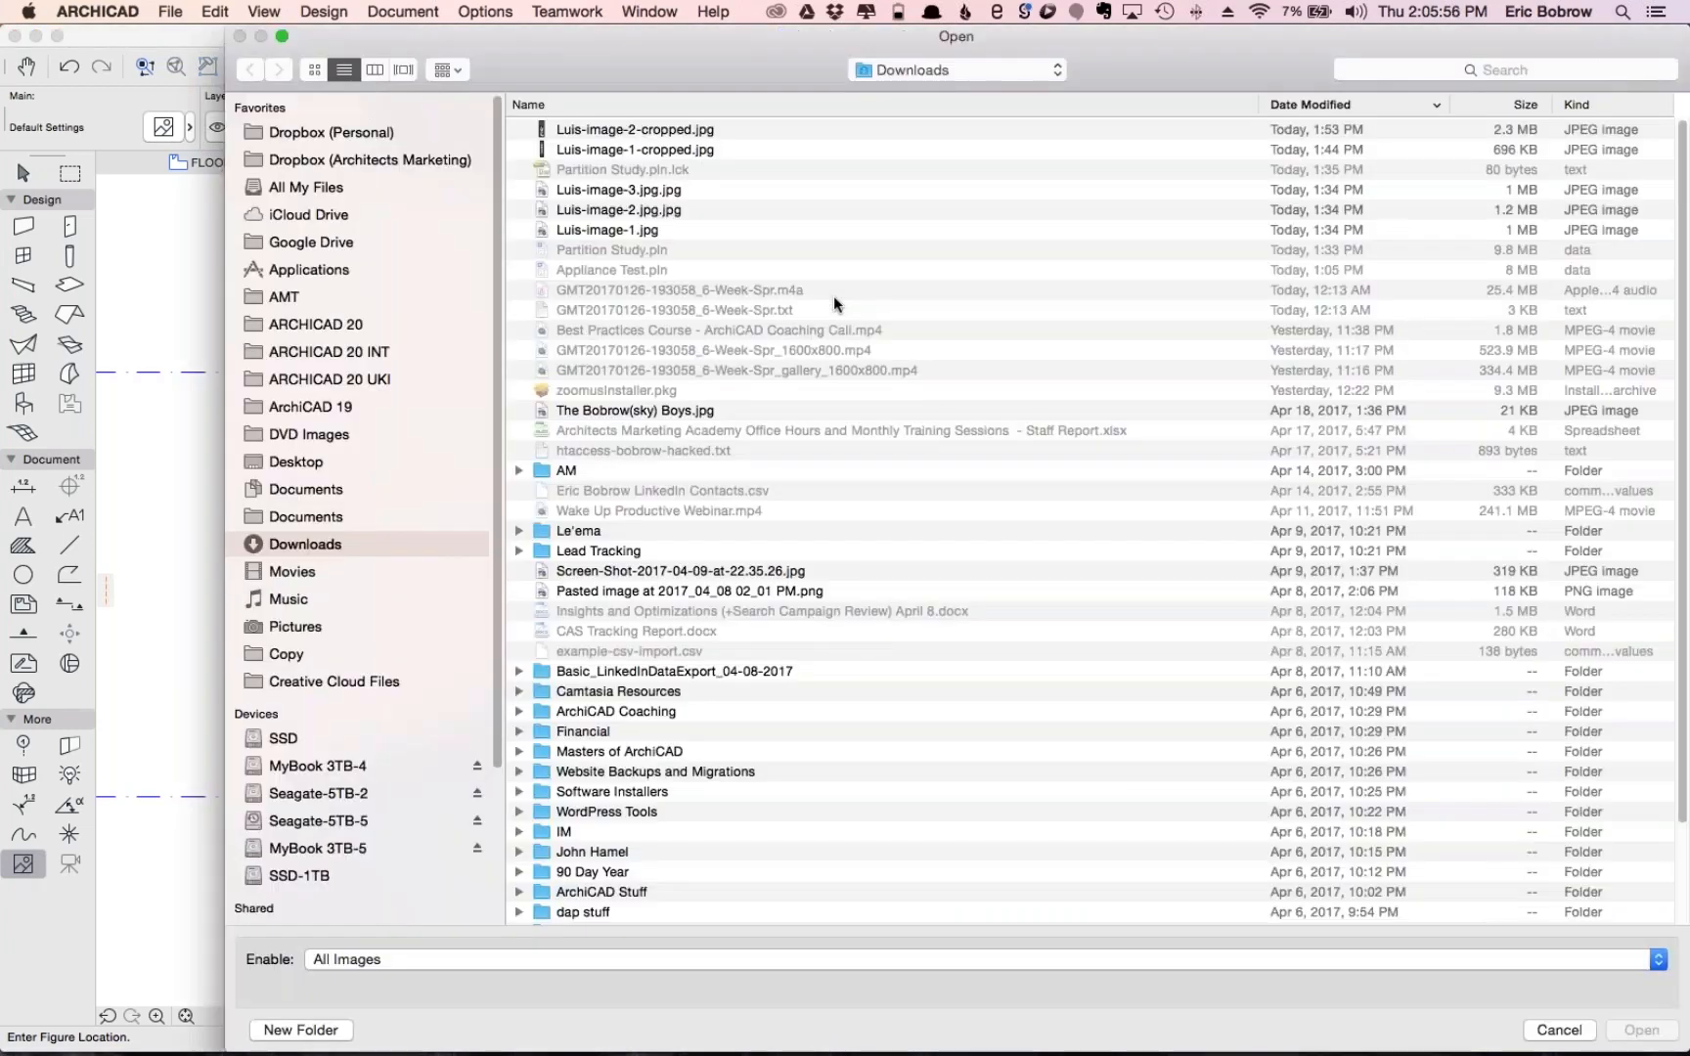
click(633, 127)
click(1642, 1030)
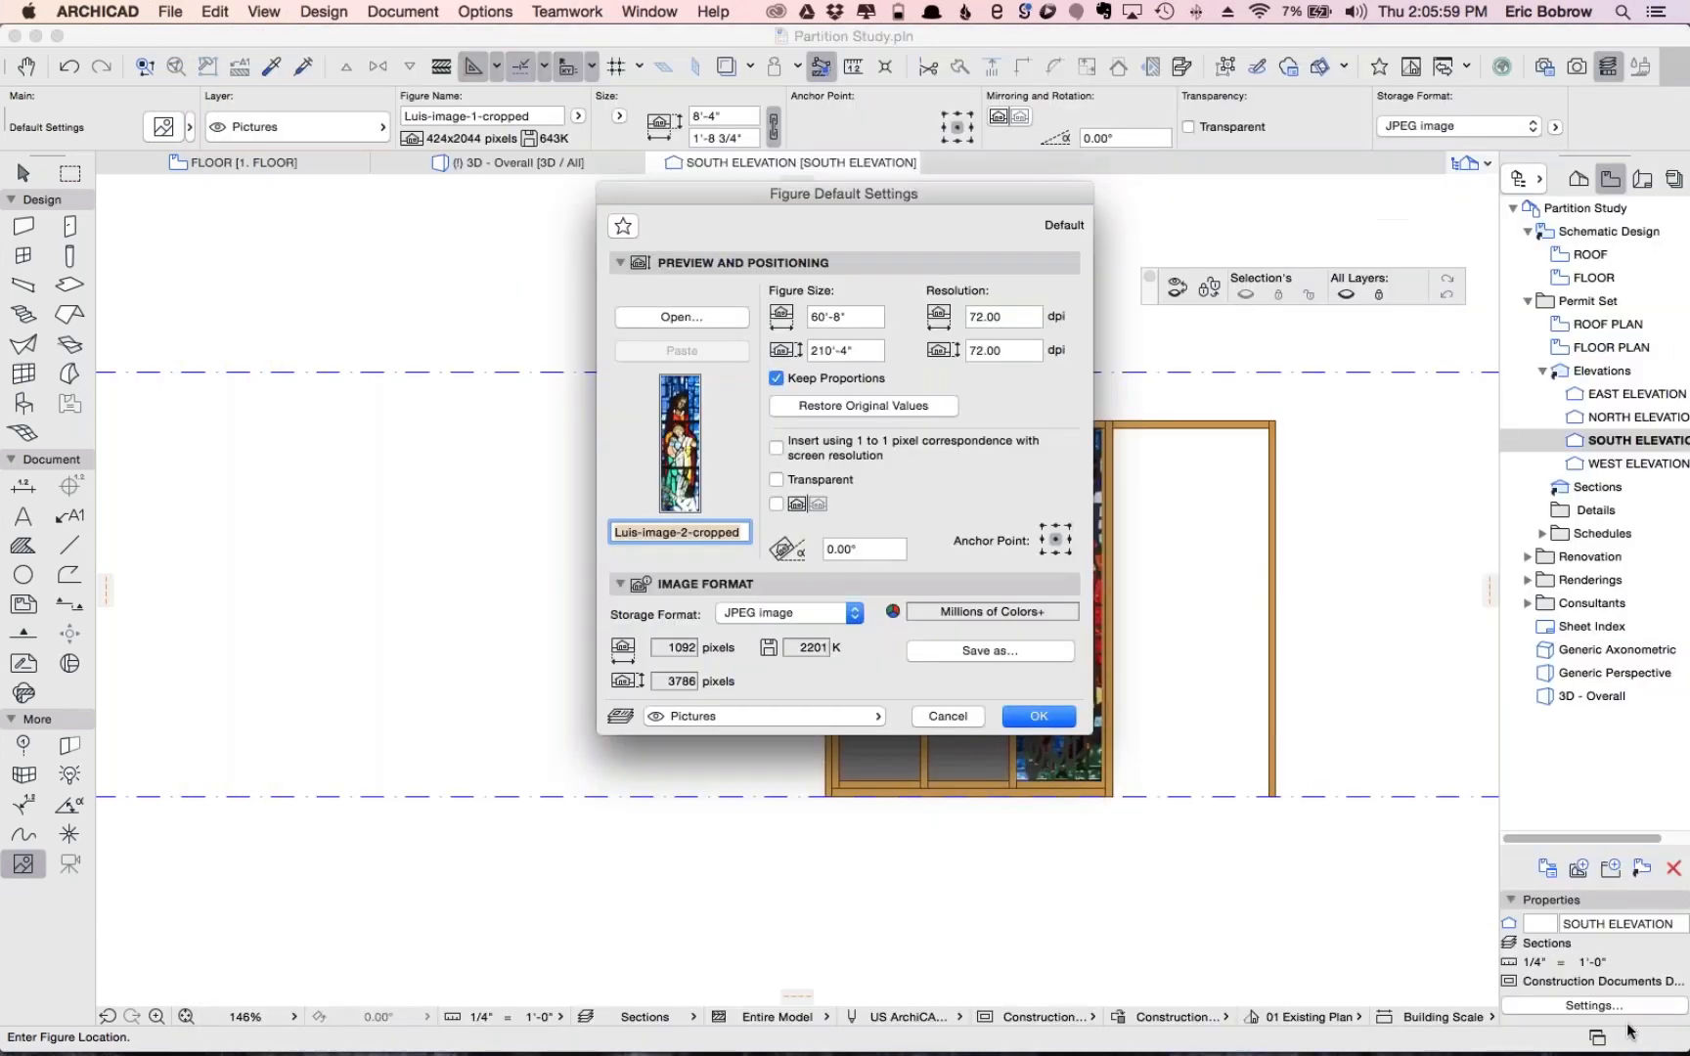
Set the default figure's height to 8'-4", turn off Keep Proportions and set its width to 2'
drag(866, 350, 776, 348)
text(8)
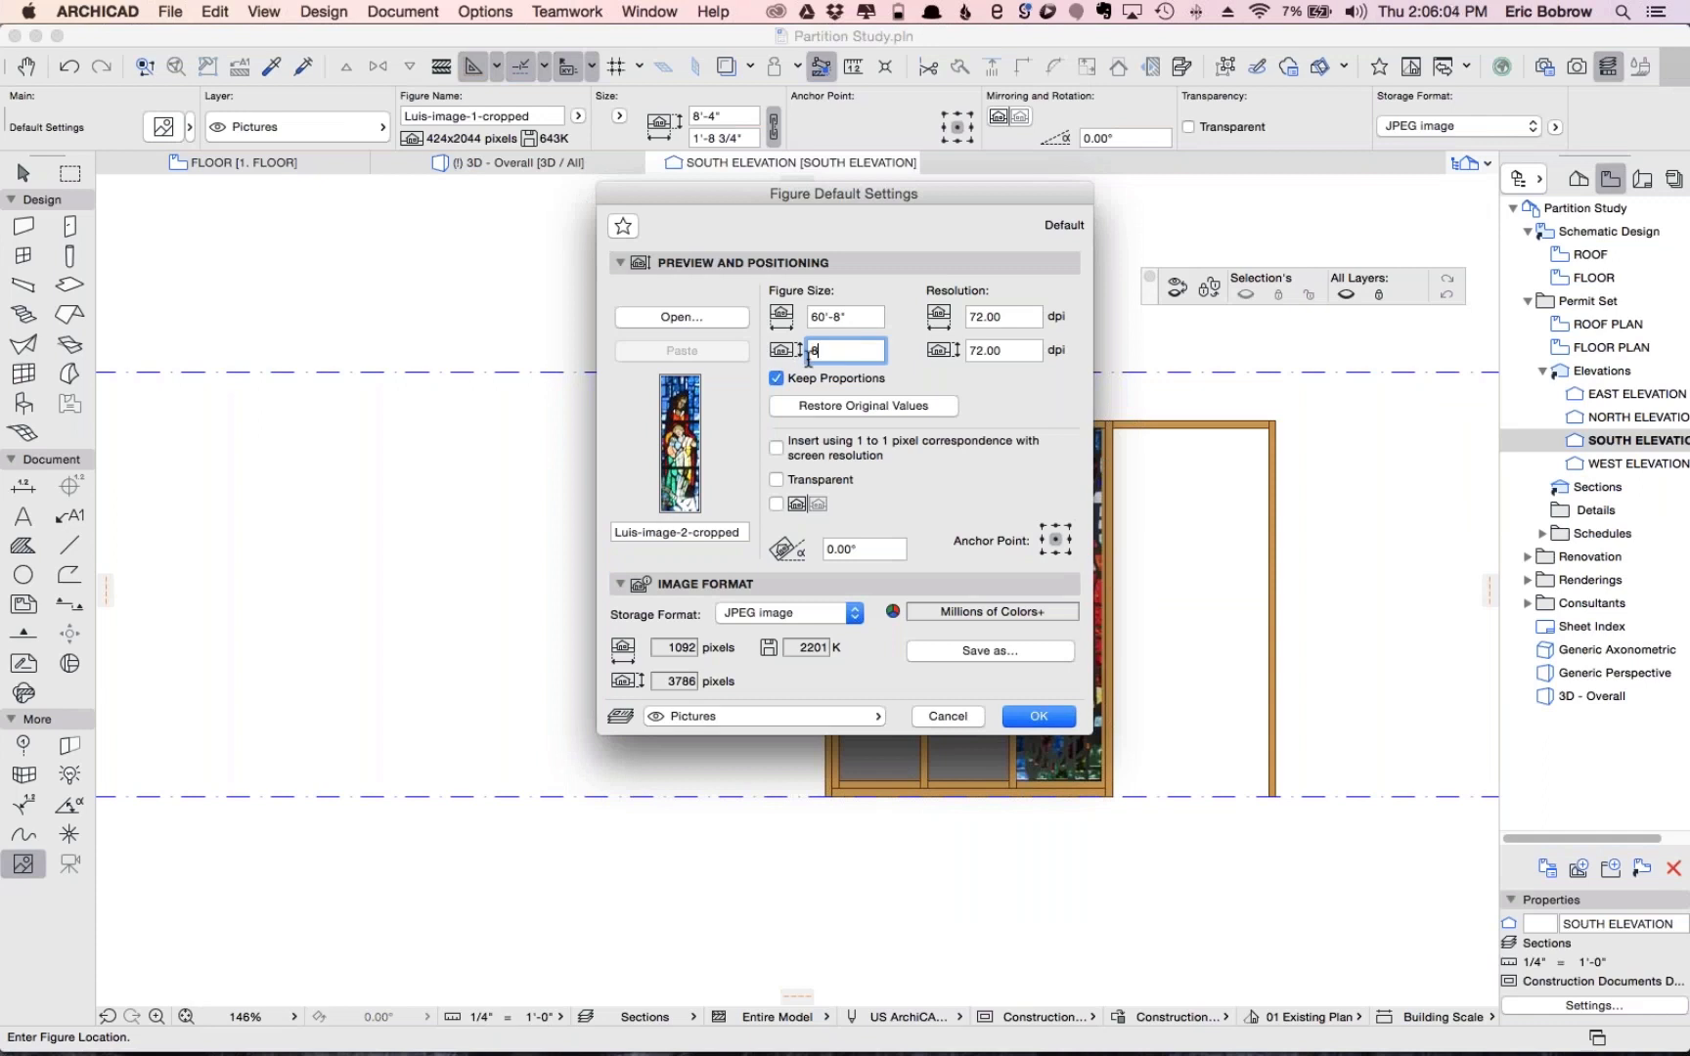
text('-4")
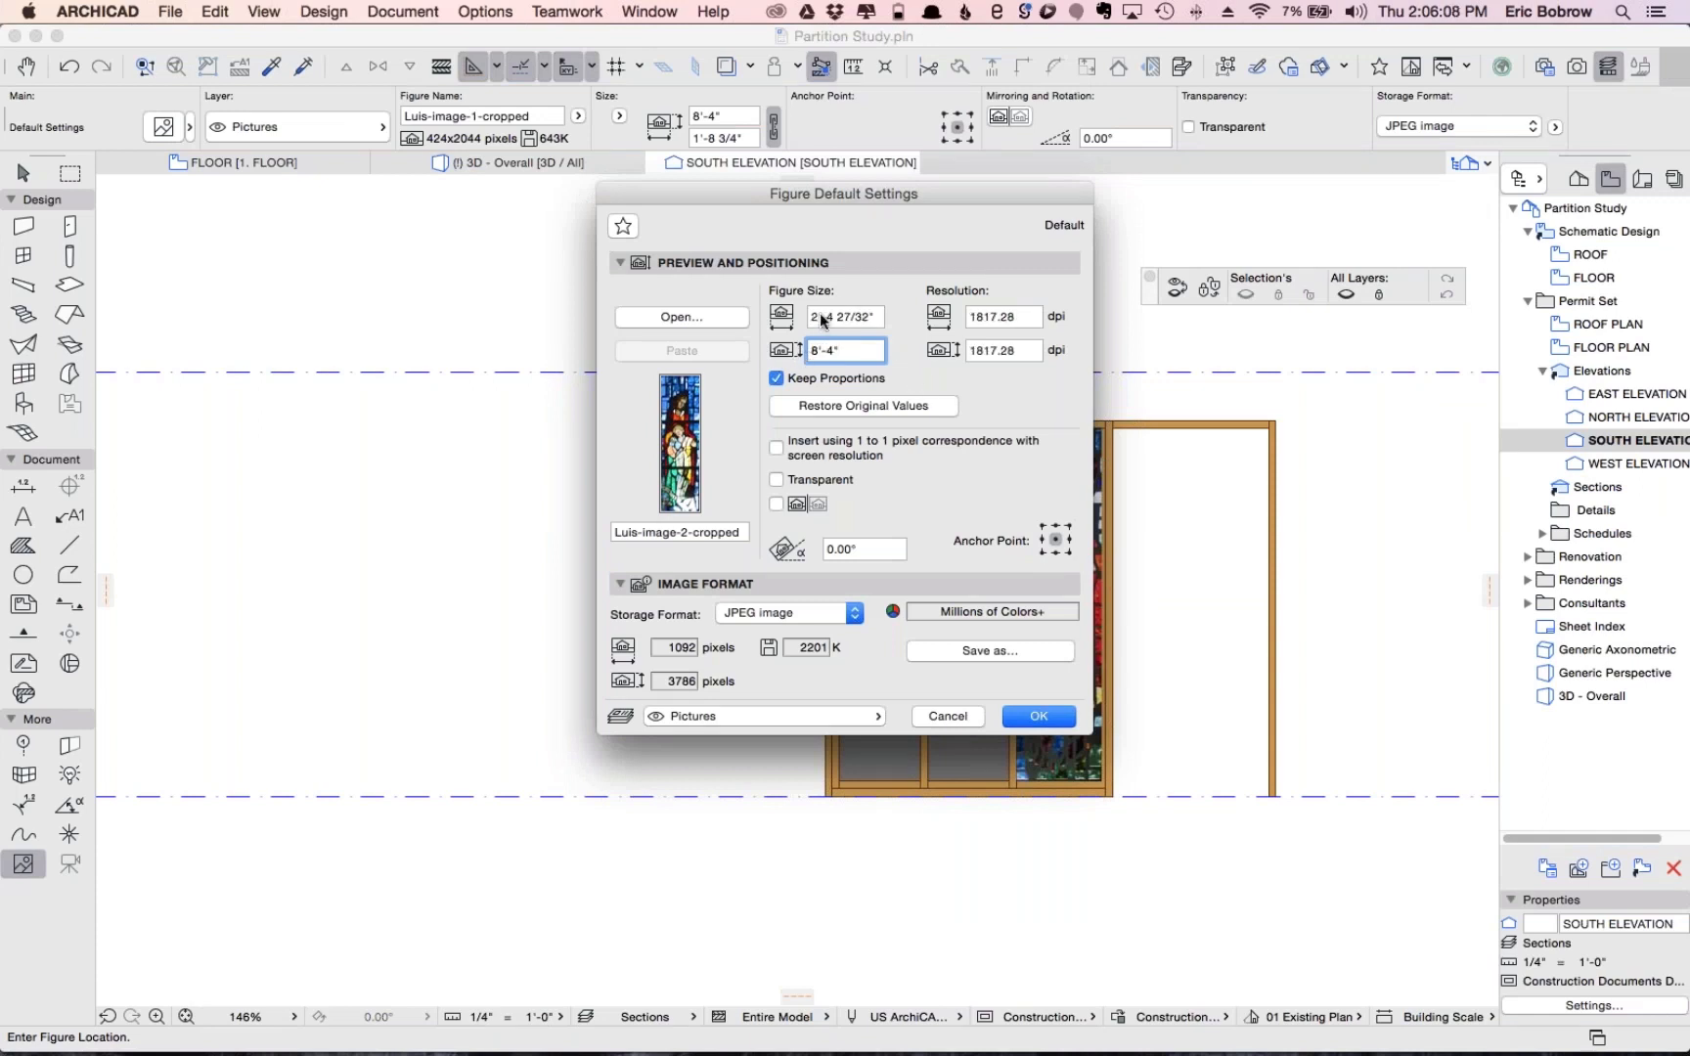
click(777, 378)
drag(815, 317, 880, 317)
key(BackSpace)
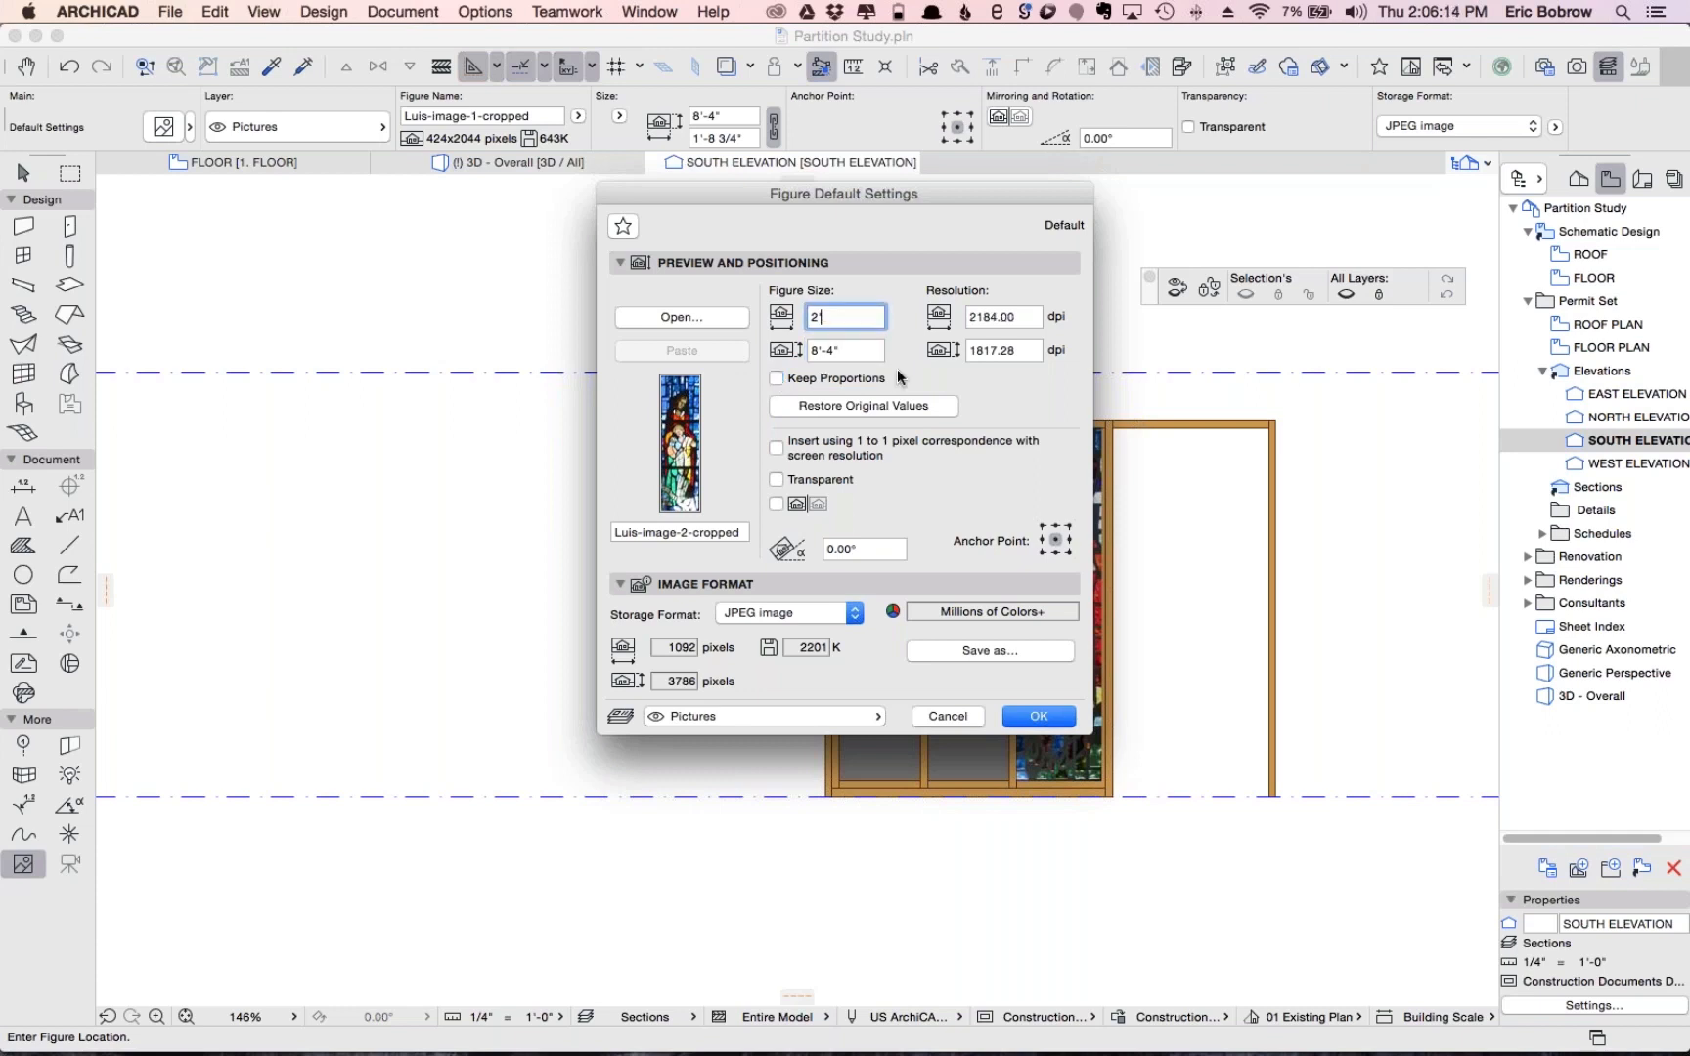
click(1039, 718)
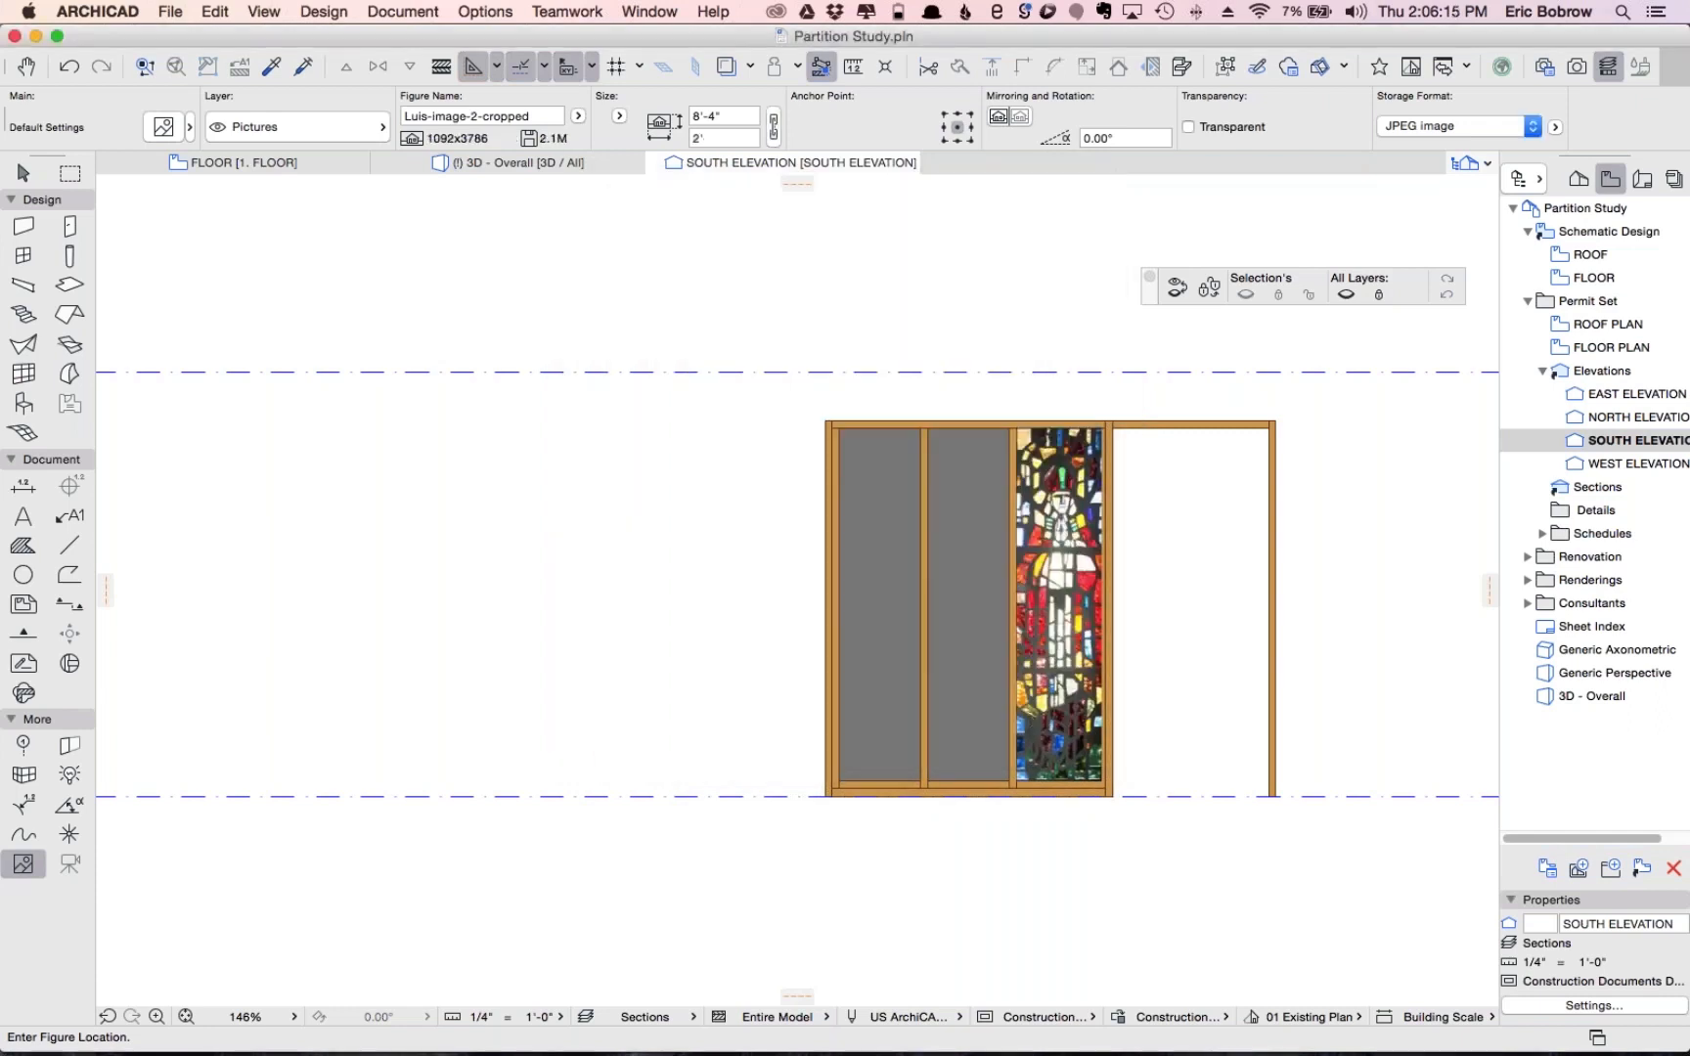
Place the second stained-glass figure beside the partition's outer left post and bring it to the front of the display order
click(788, 722)
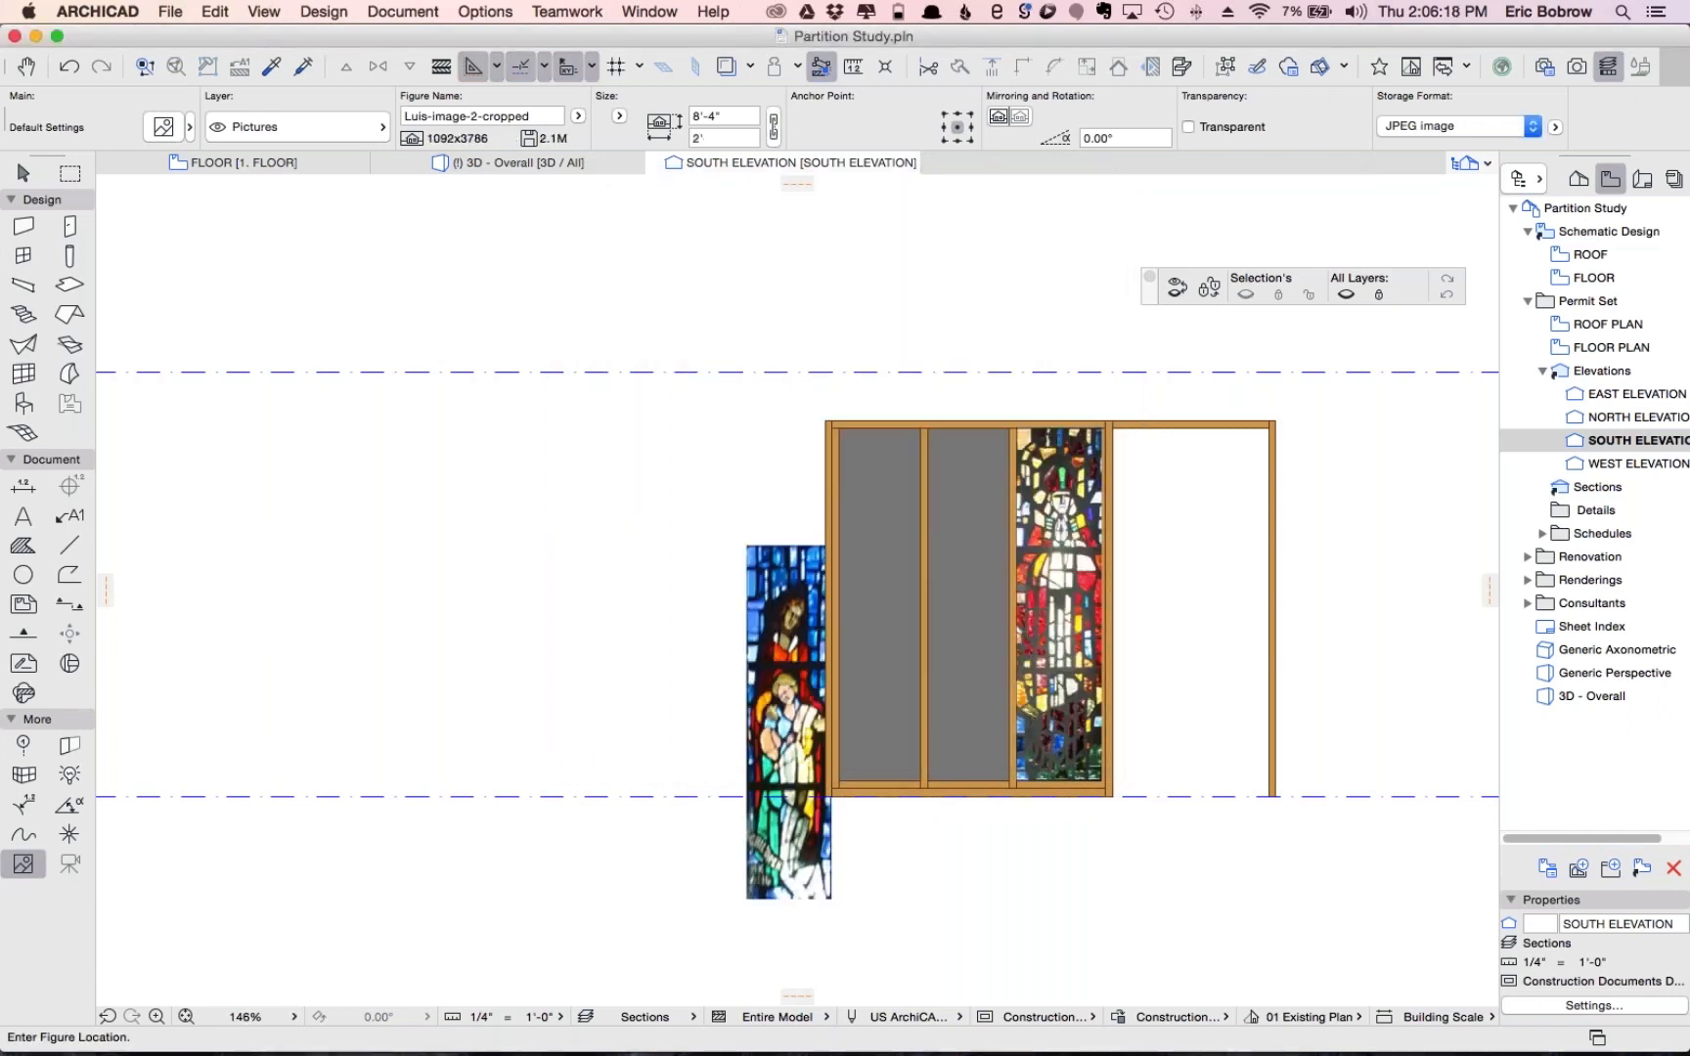
right_click(670, 636)
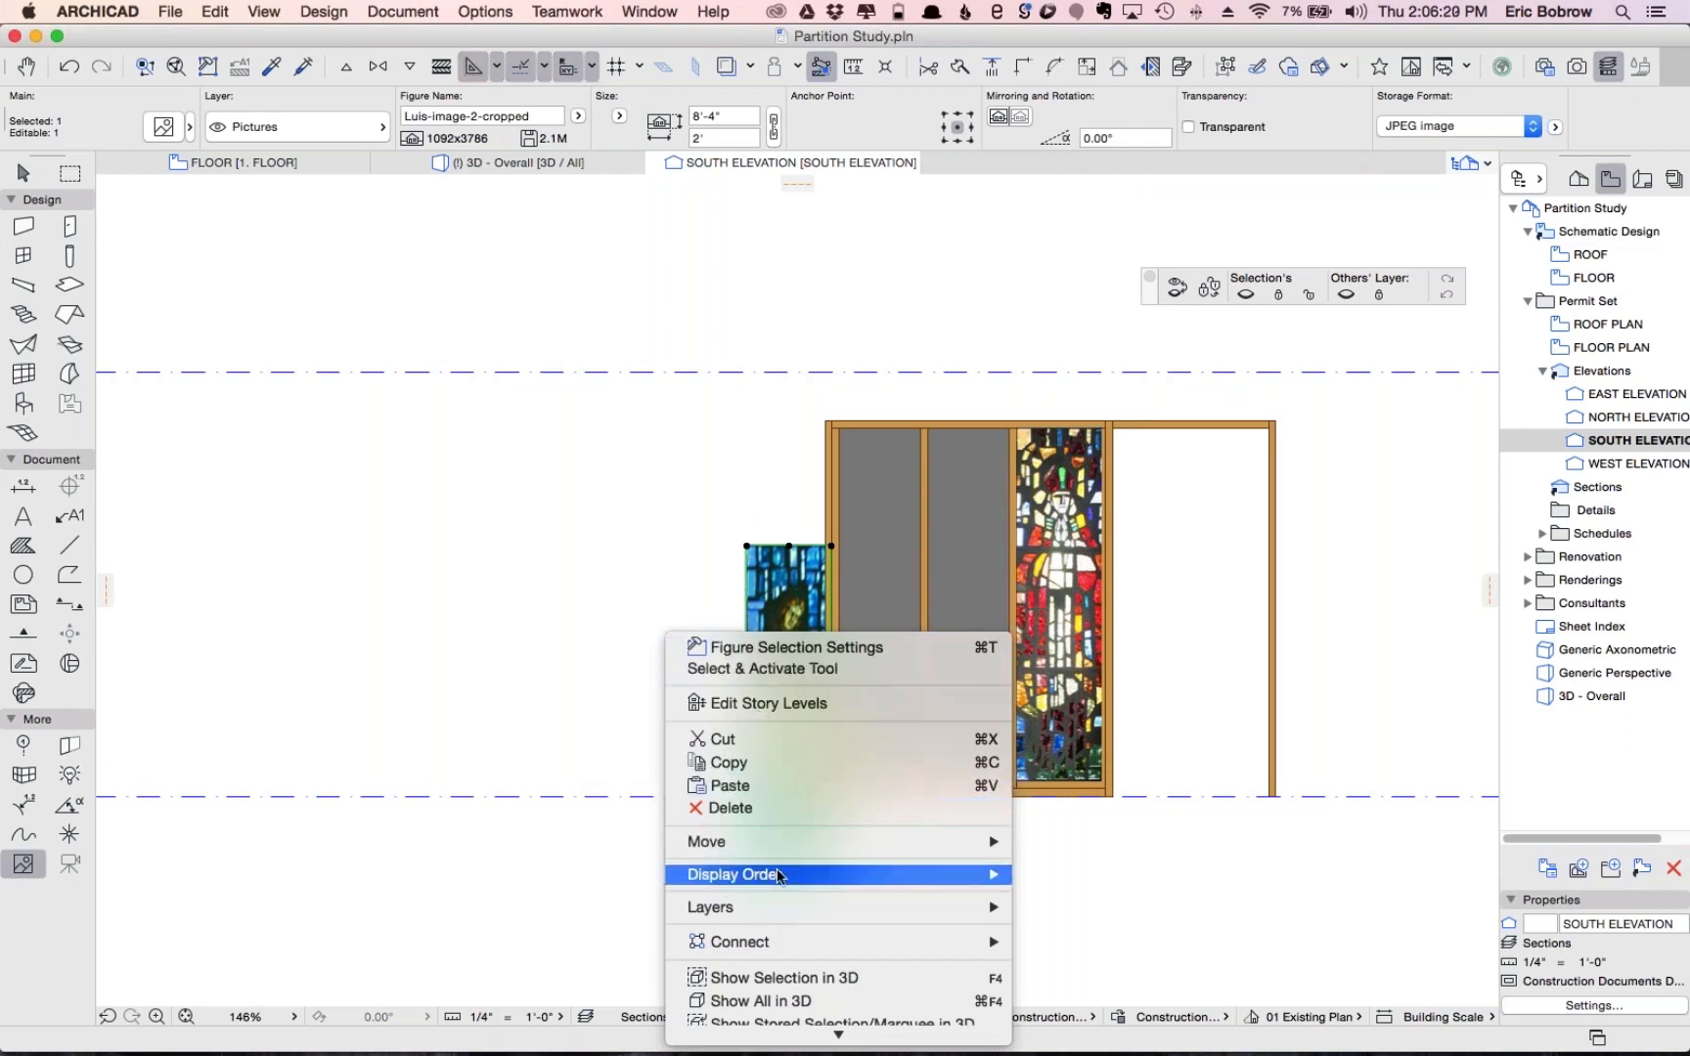
mouse_move(779, 871)
click(1080, 876)
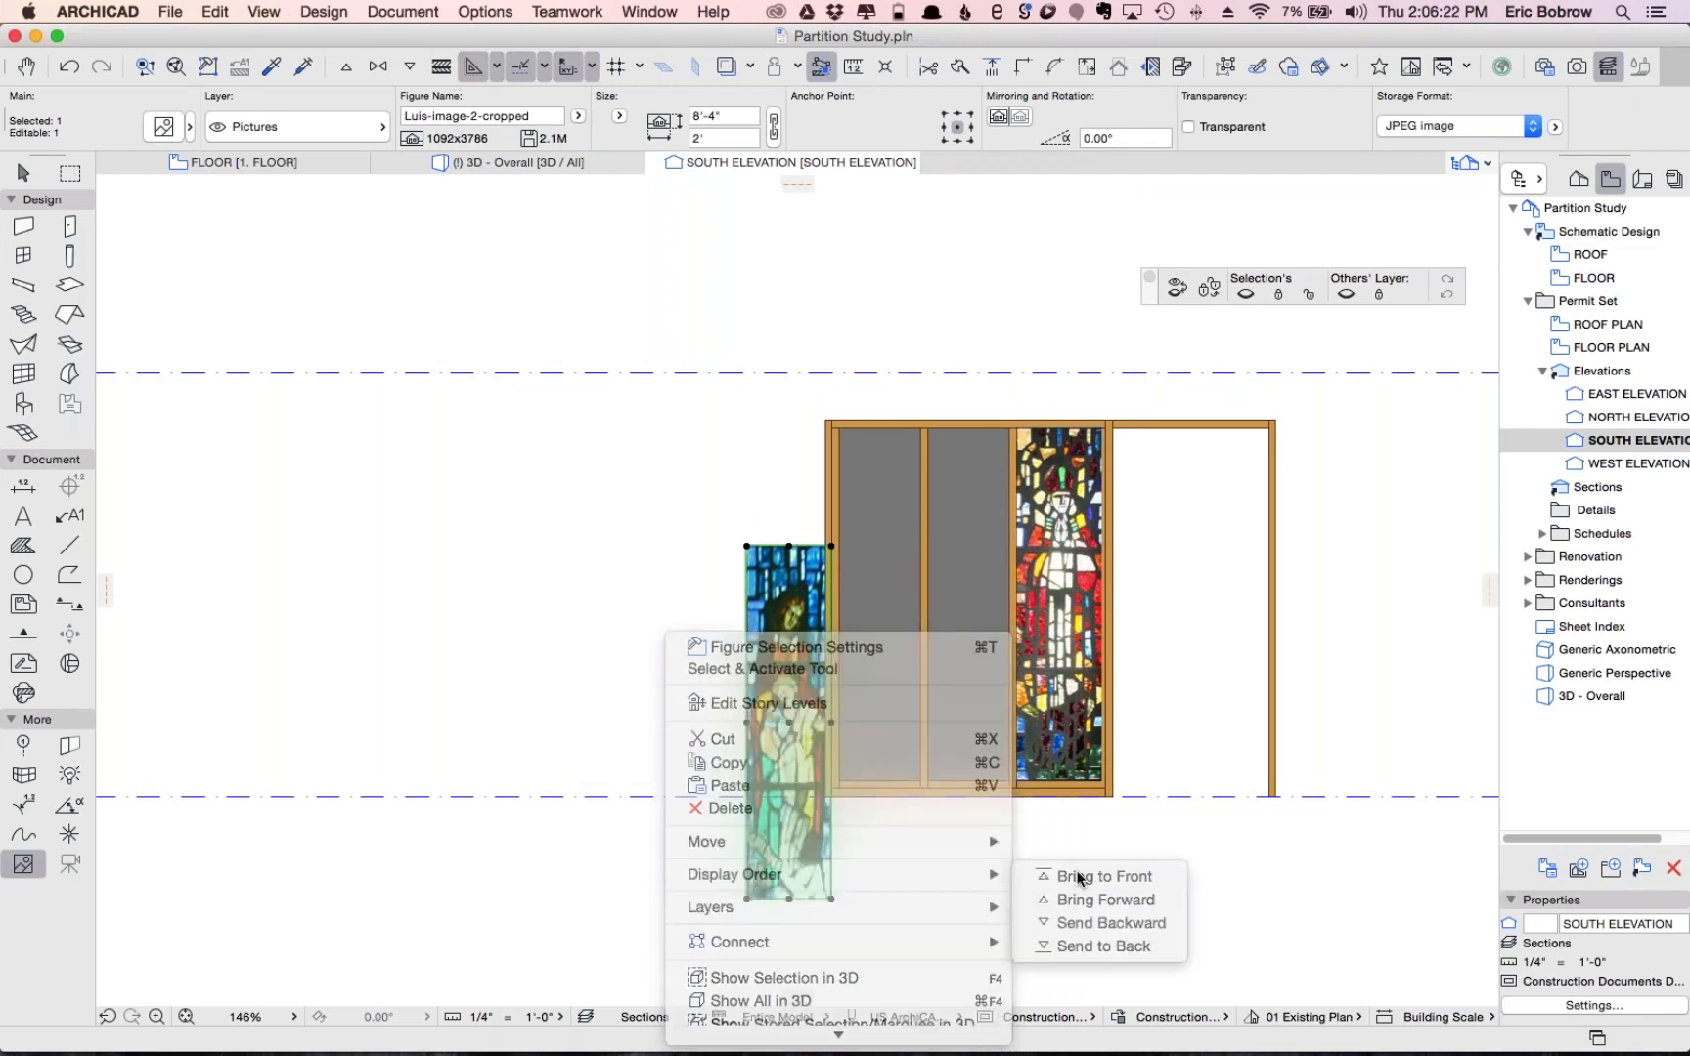
Move the second stained-glass figure by its lower-left corner to the lower-left corner of the middle glass panel
key(super+d)
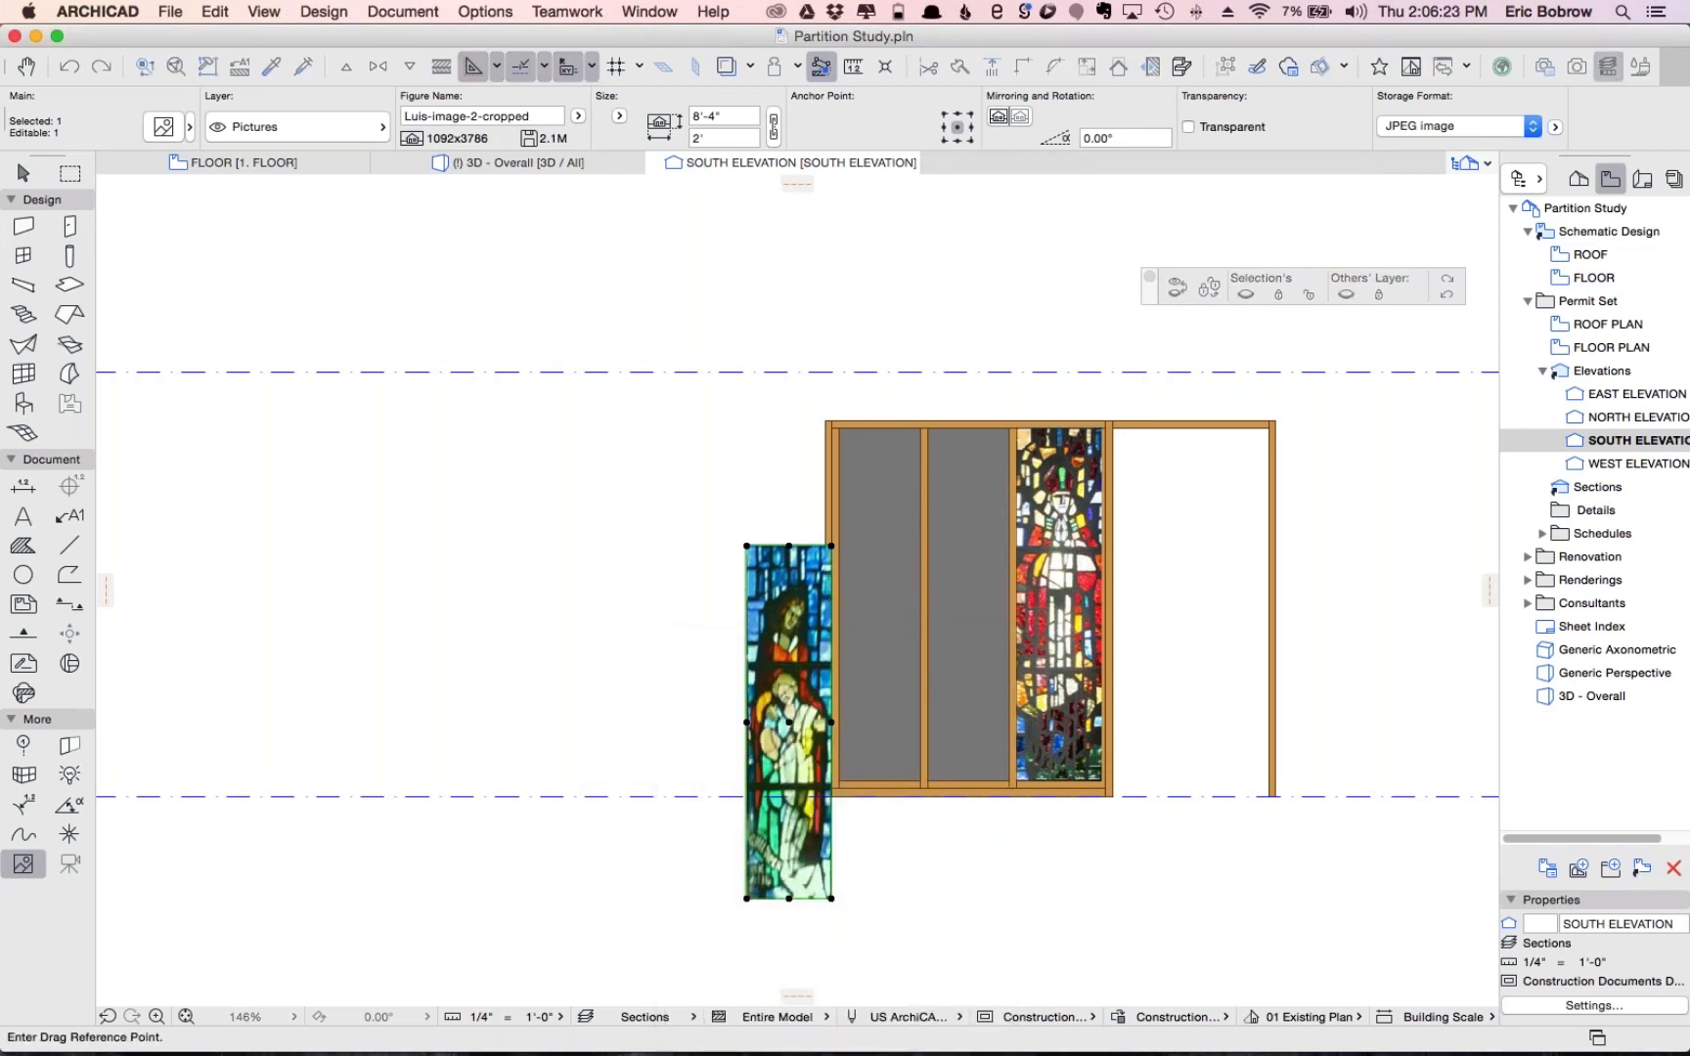
click(746, 898)
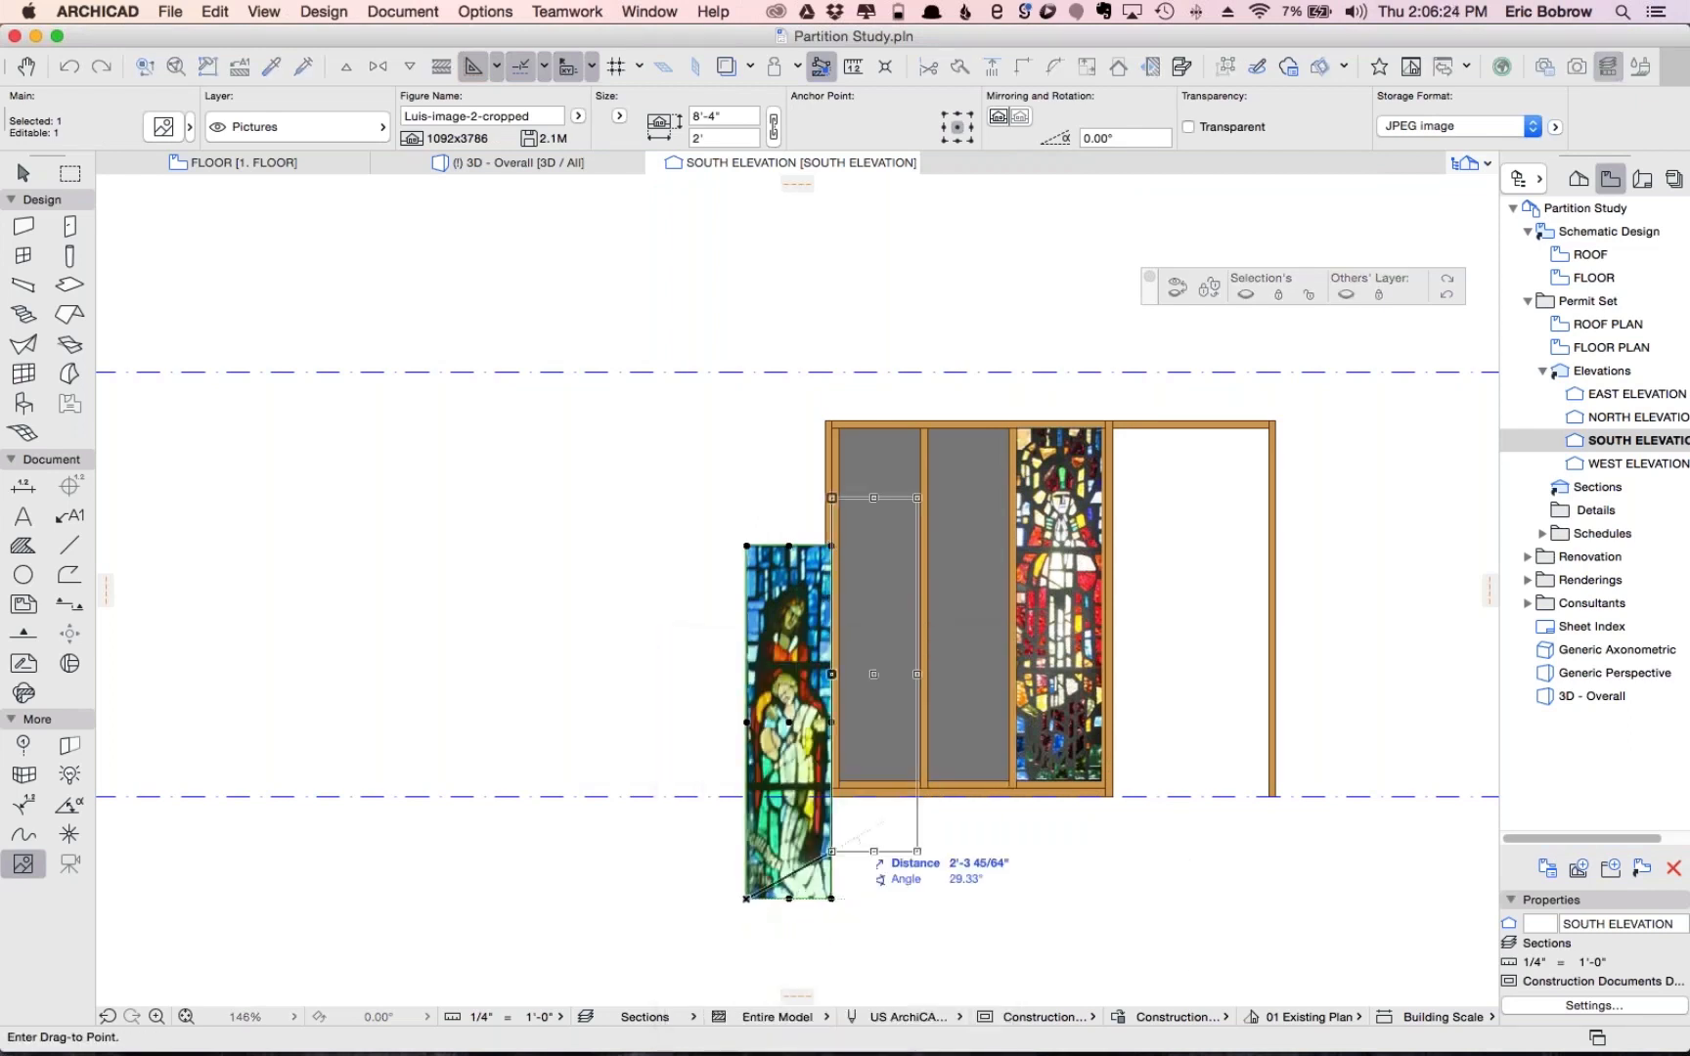
click(927, 781)
scroll(1076, 694, up, 5)
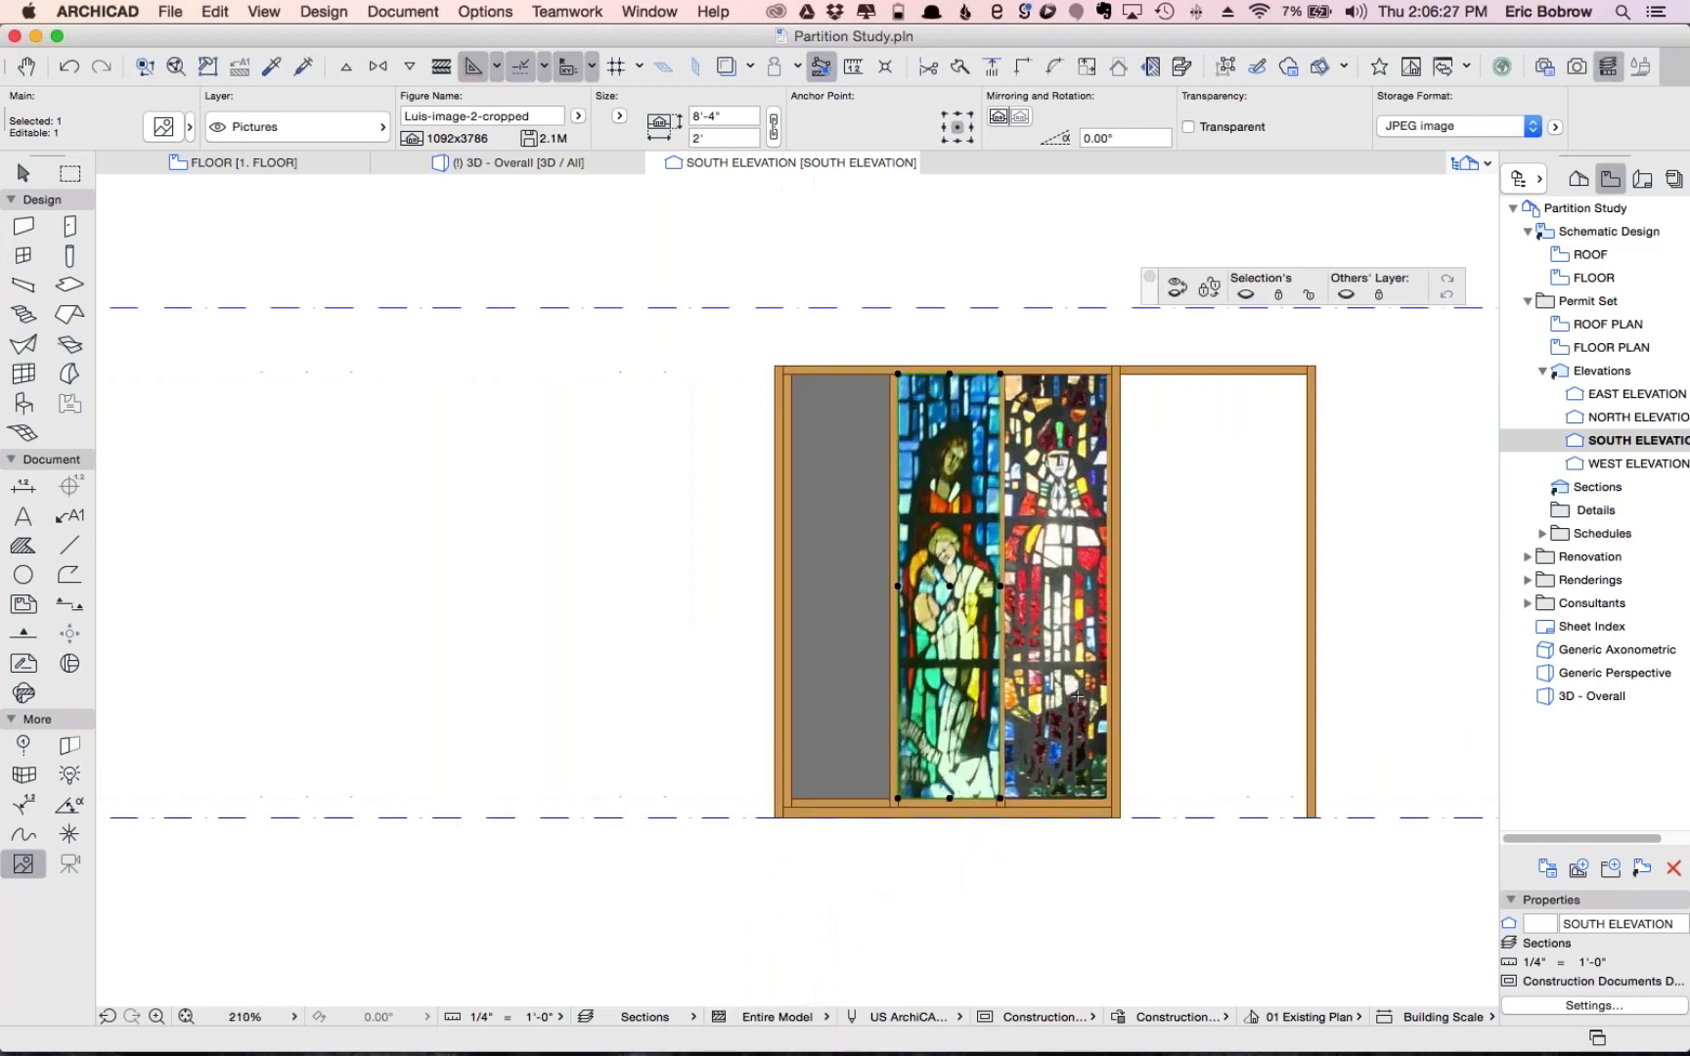
Set the width of the middle stained-glass figure to 1'-11" and deselect it
click(167, 126)
click(837, 325)
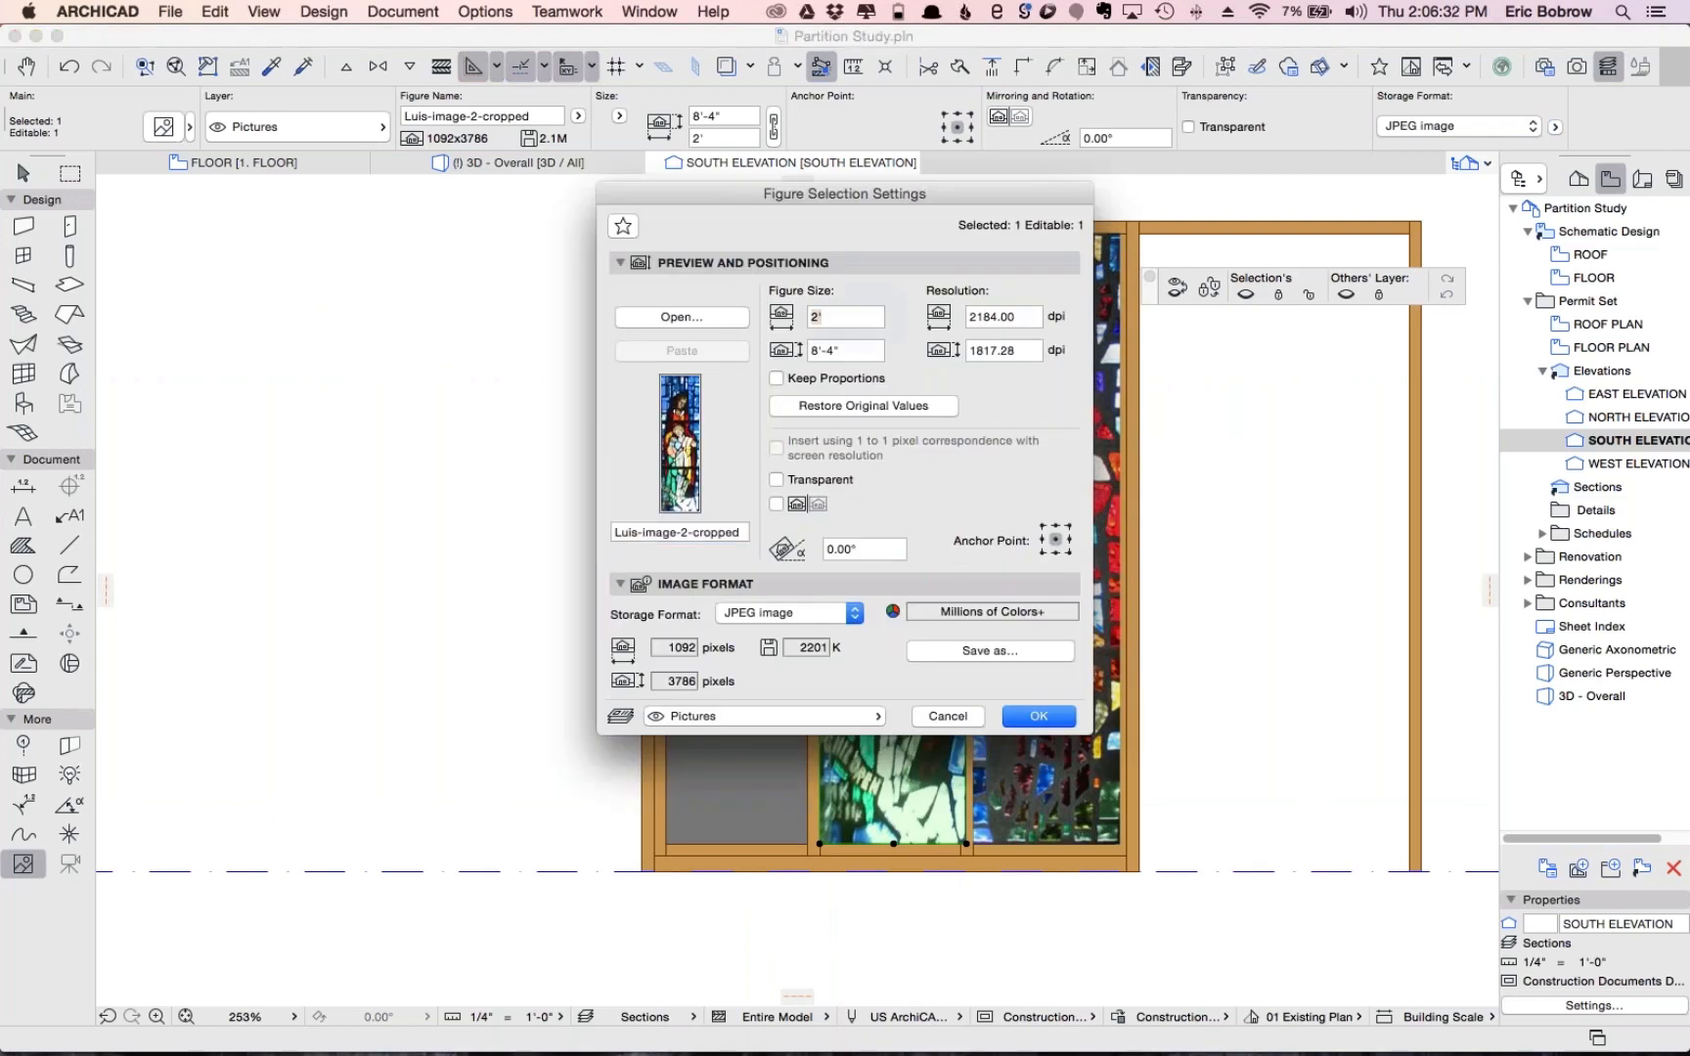
text(1'11)
click(1039, 715)
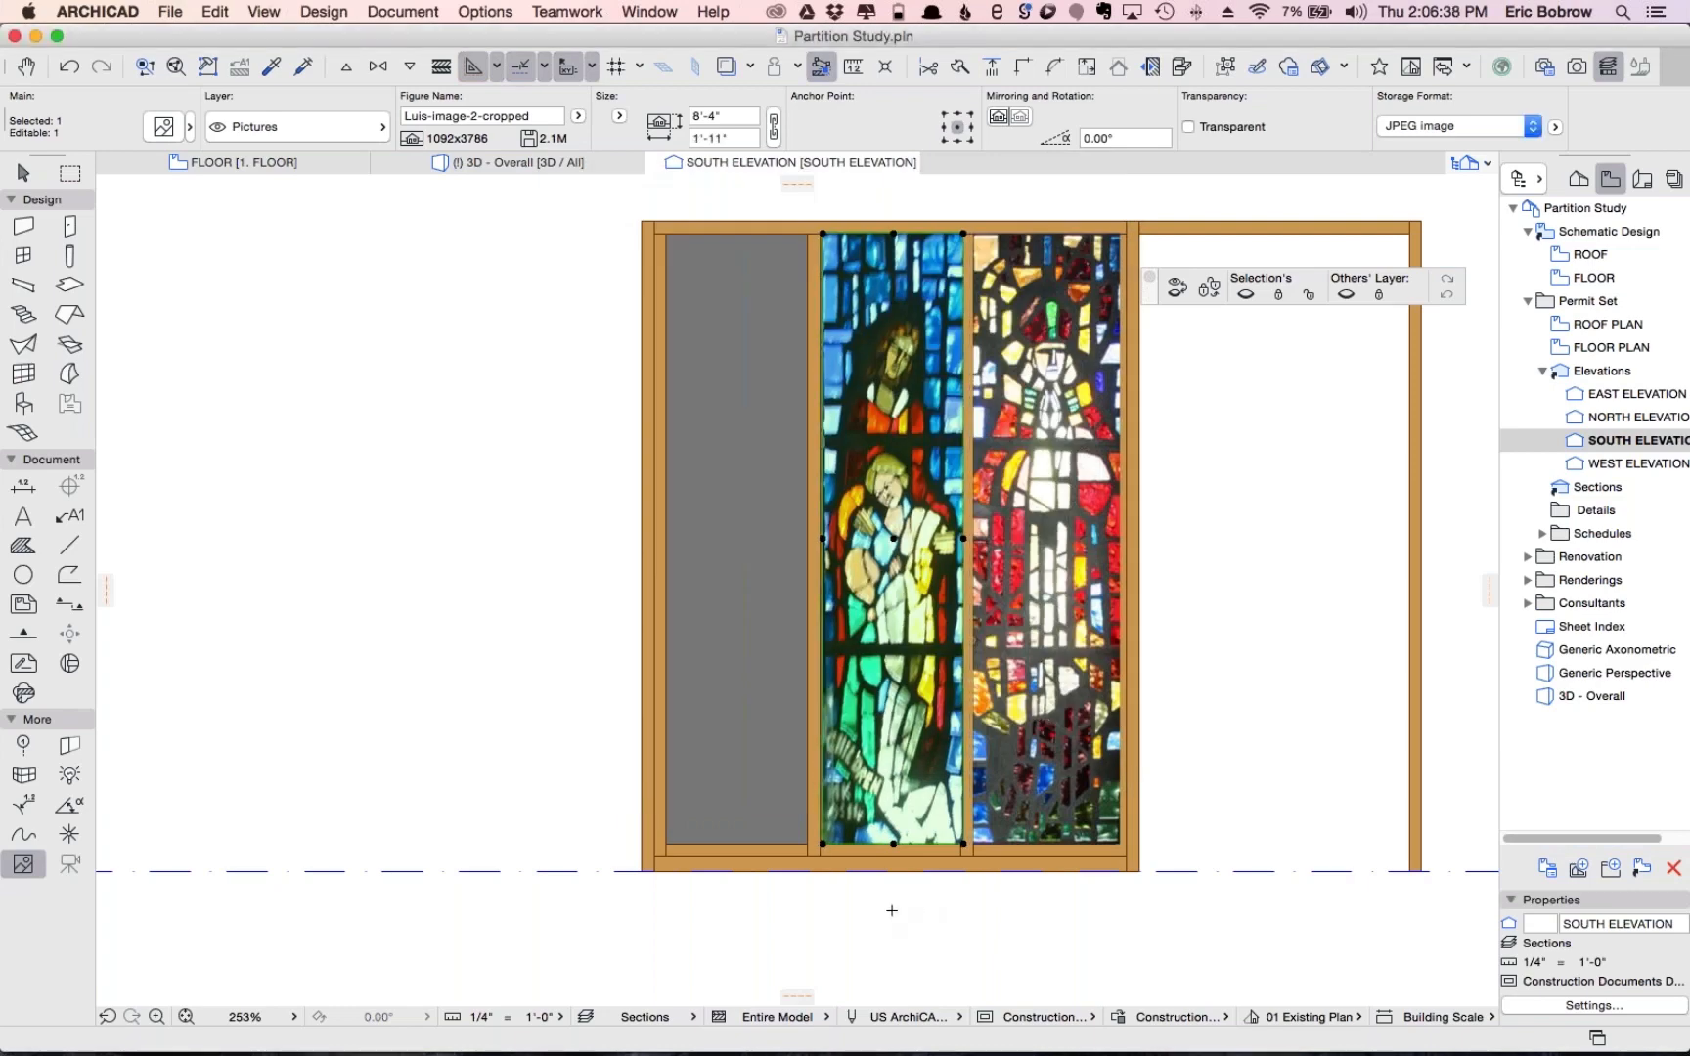
key(Escape)
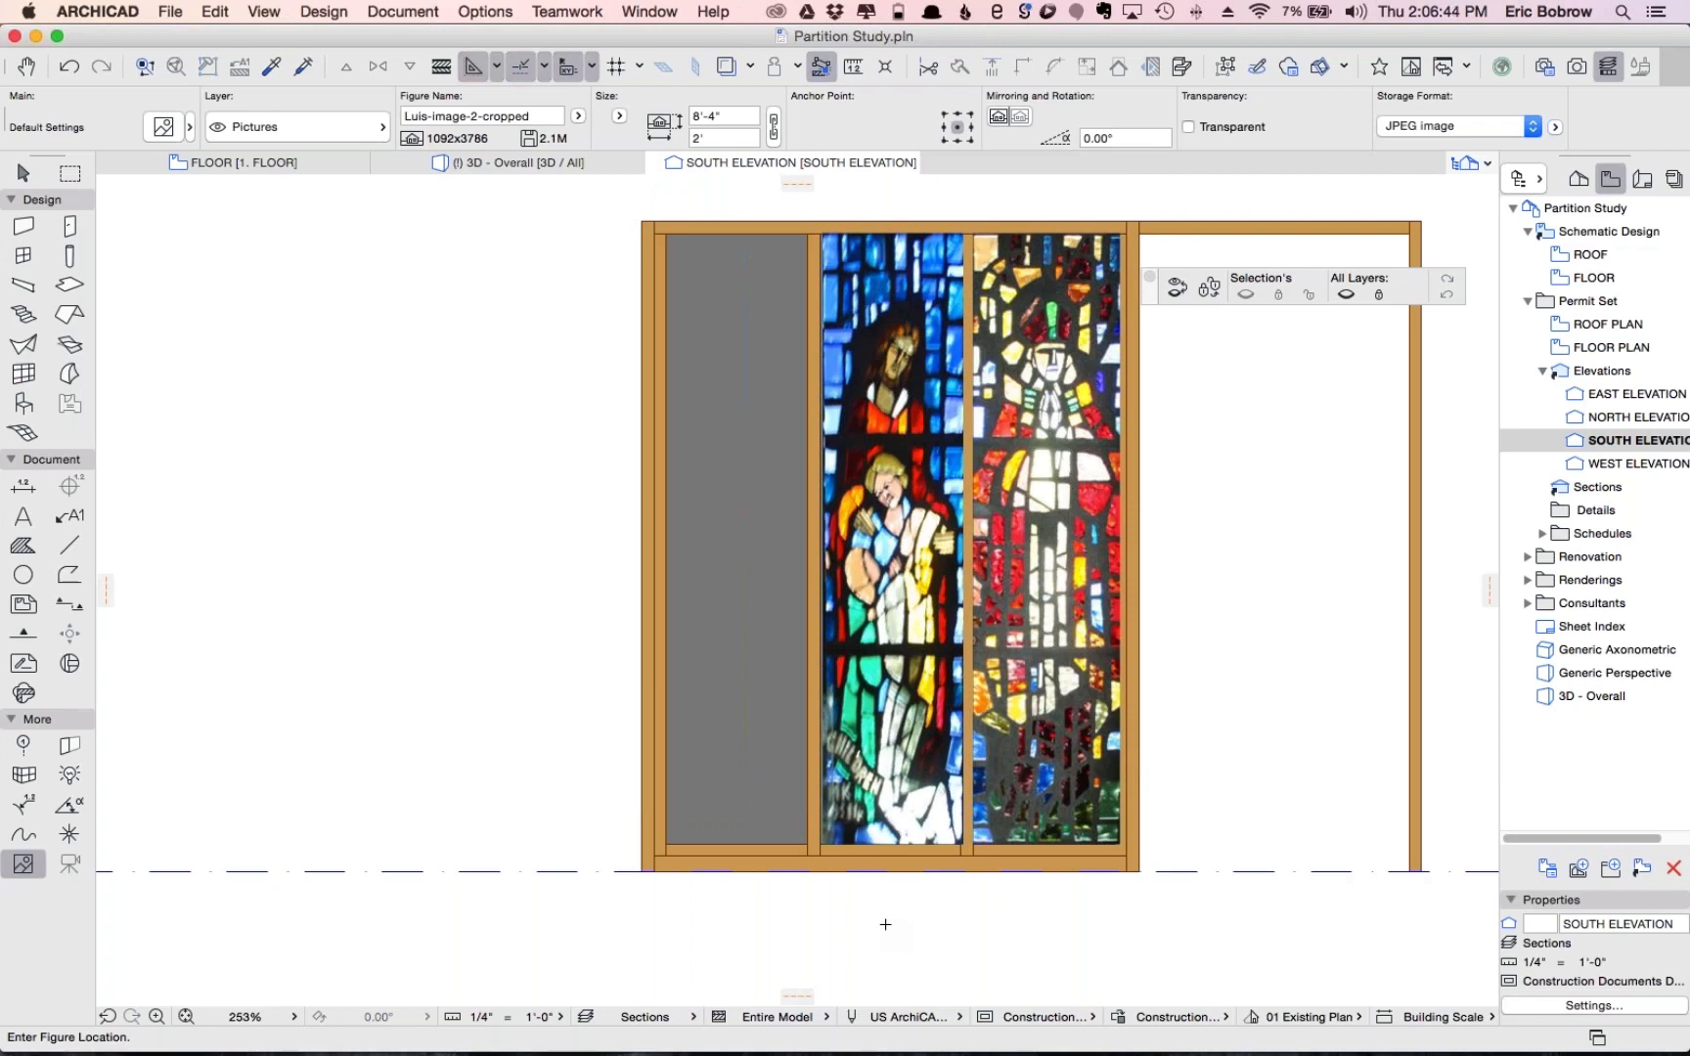
Copy the first stained-glass figure by its lower-right corner to the lower-right corner of the empty gray glass panel
shift+click(1054, 797)
click(1054, 797)
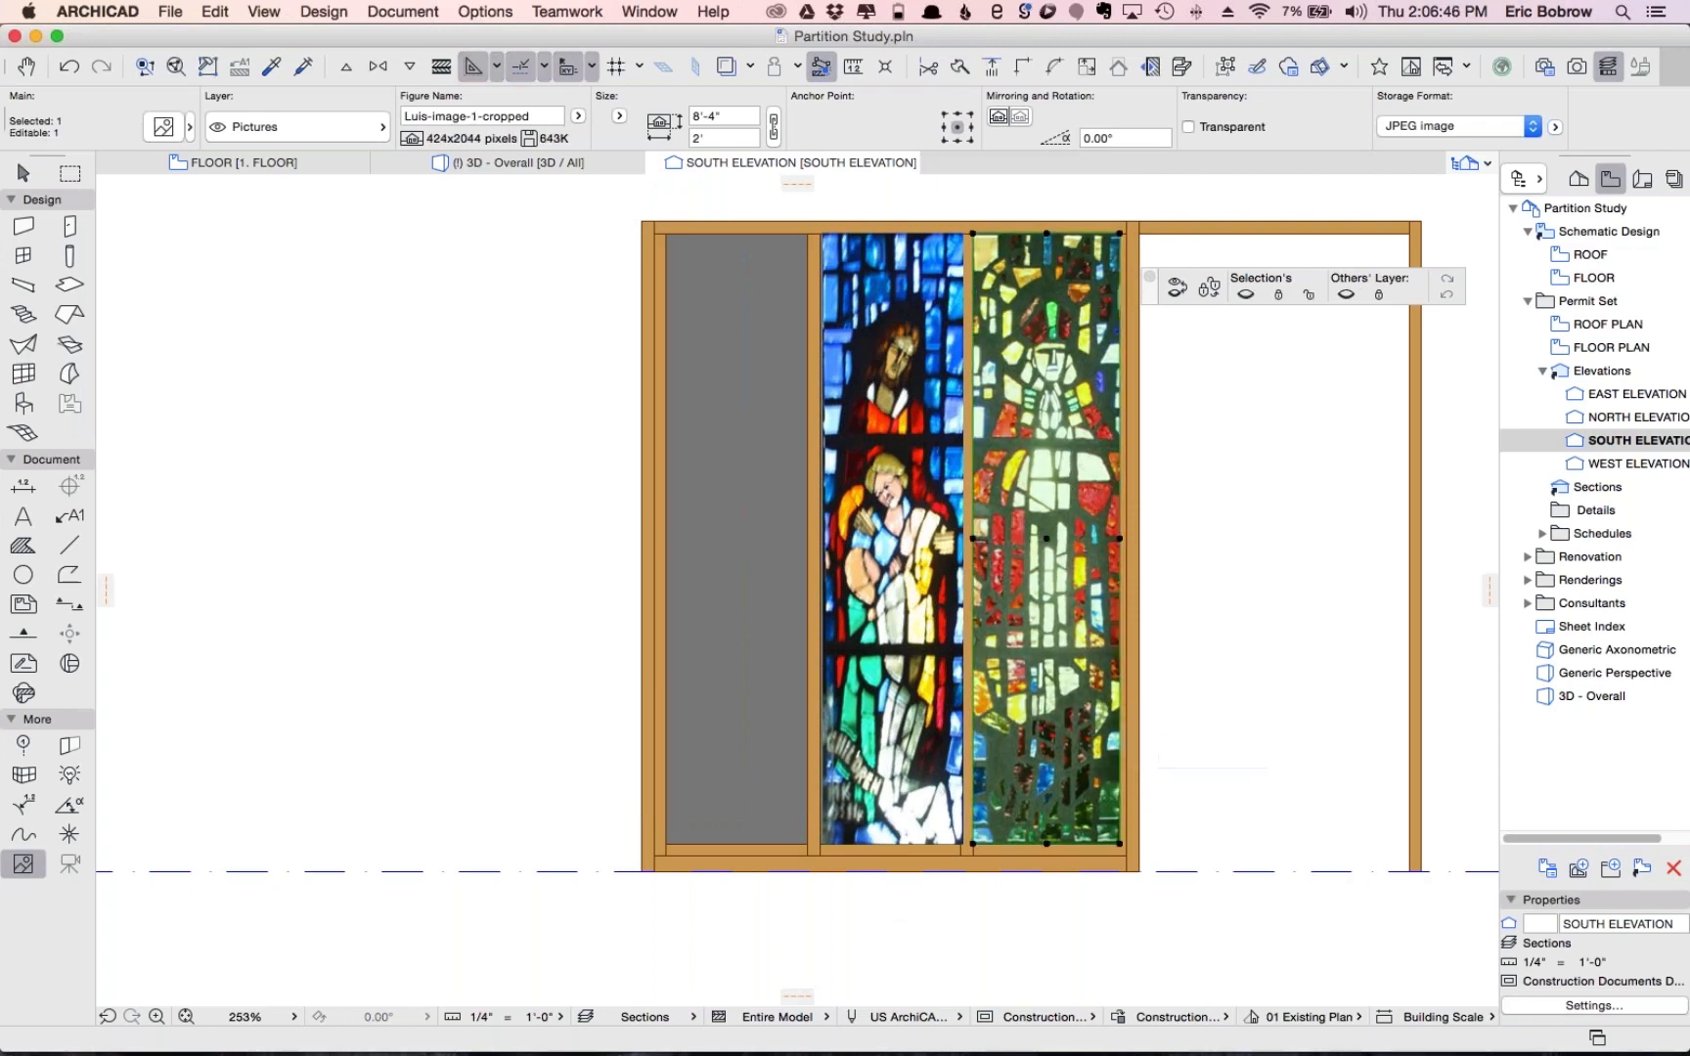
click(1120, 843)
click(807, 847)
Fit the elevation view closely around the whole partition and close the floating layers palette covering it
scroll(866, 924, down, 2)
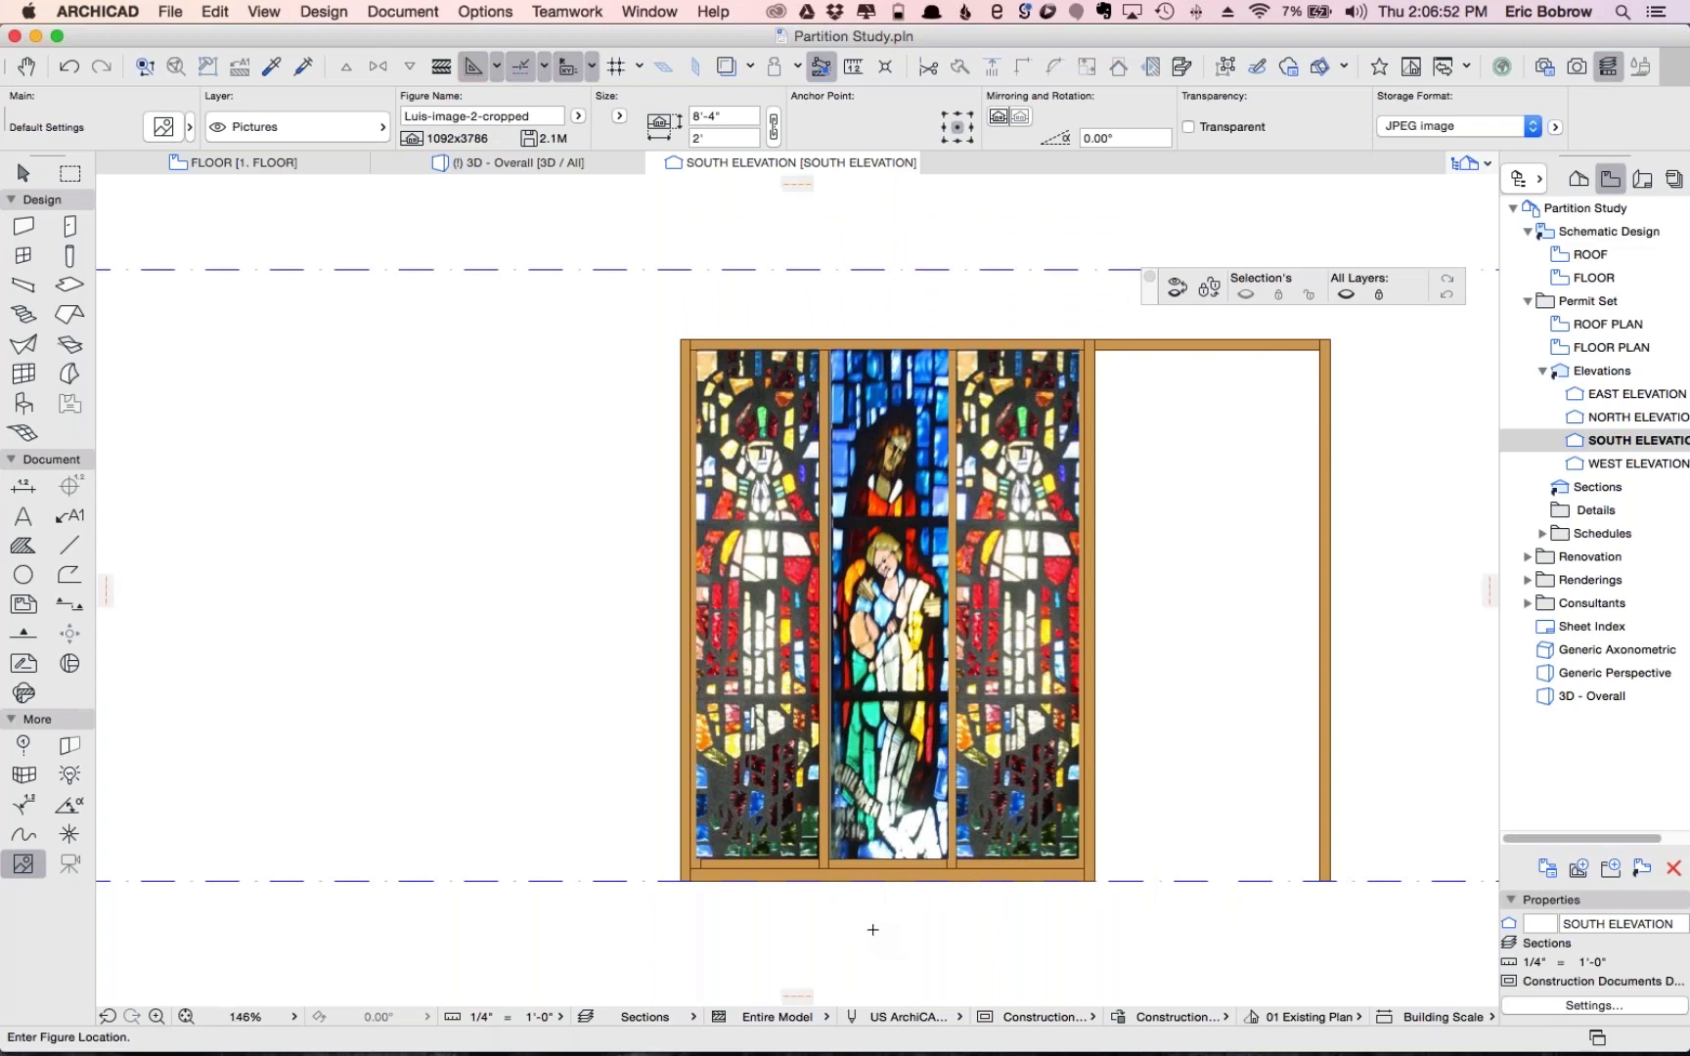
scroll(873, 930, down, 3)
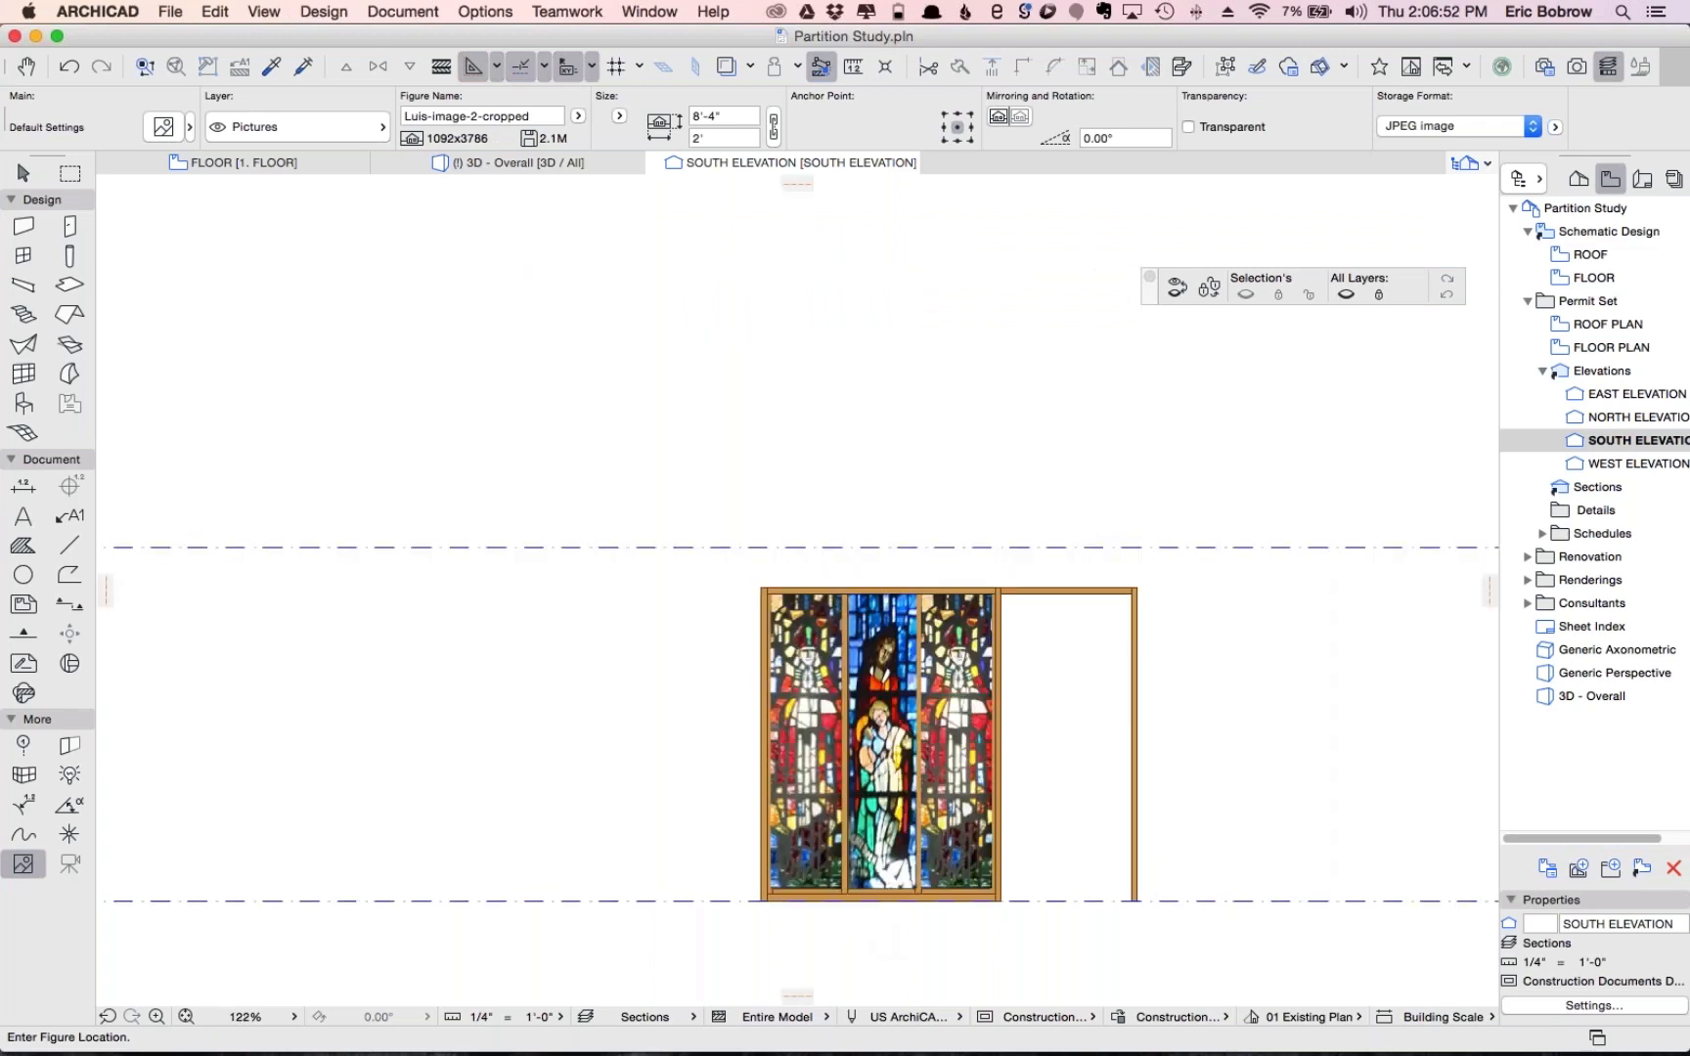
middle_click(1344, 654)
middle_click(1344, 654)
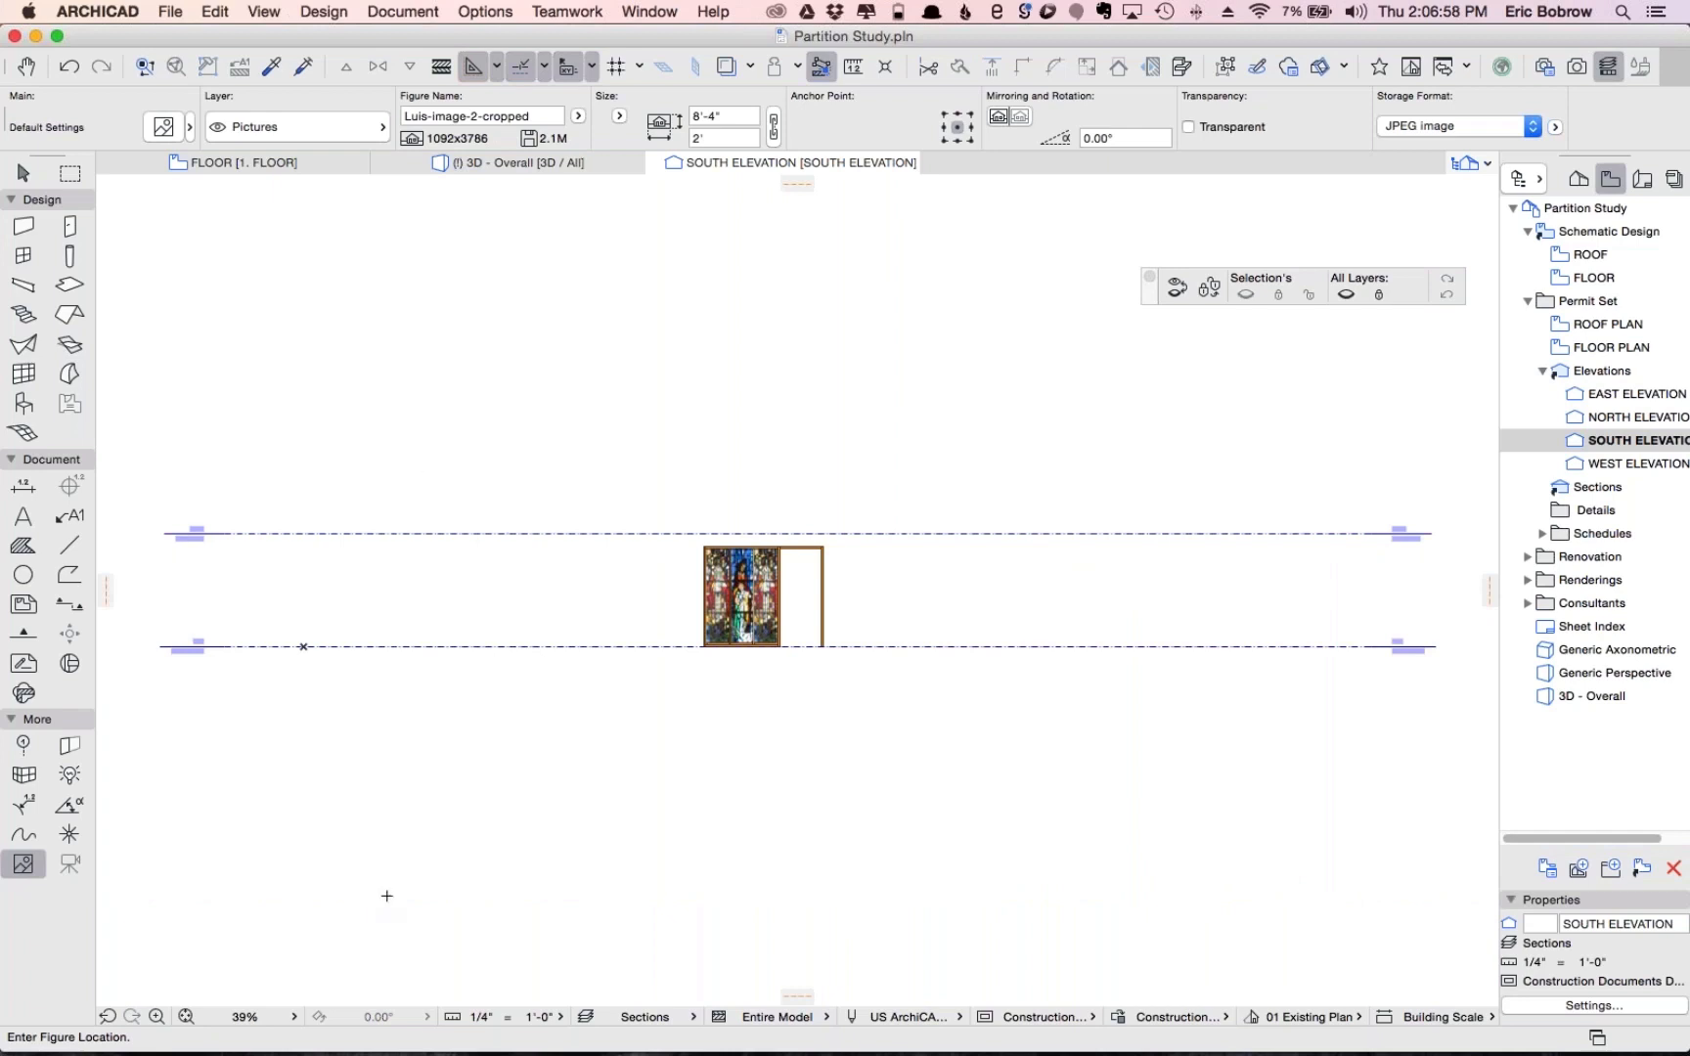
click(157, 1016)
click(681, 531)
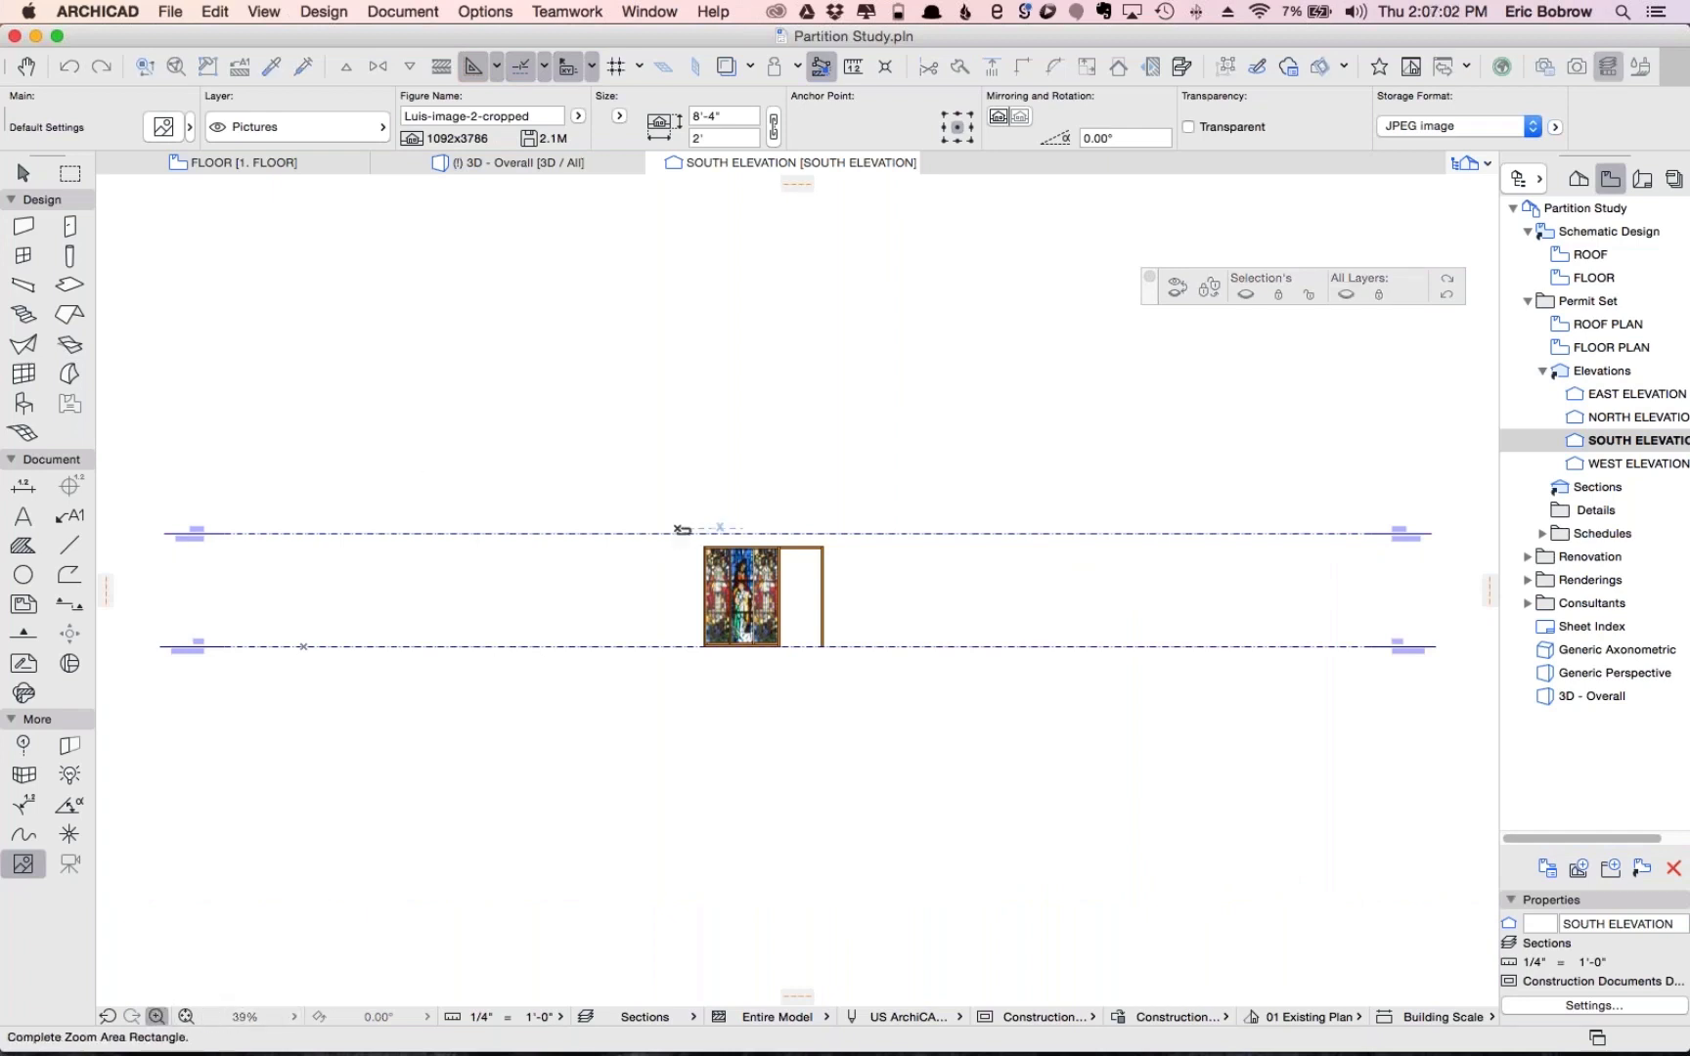
click(851, 677)
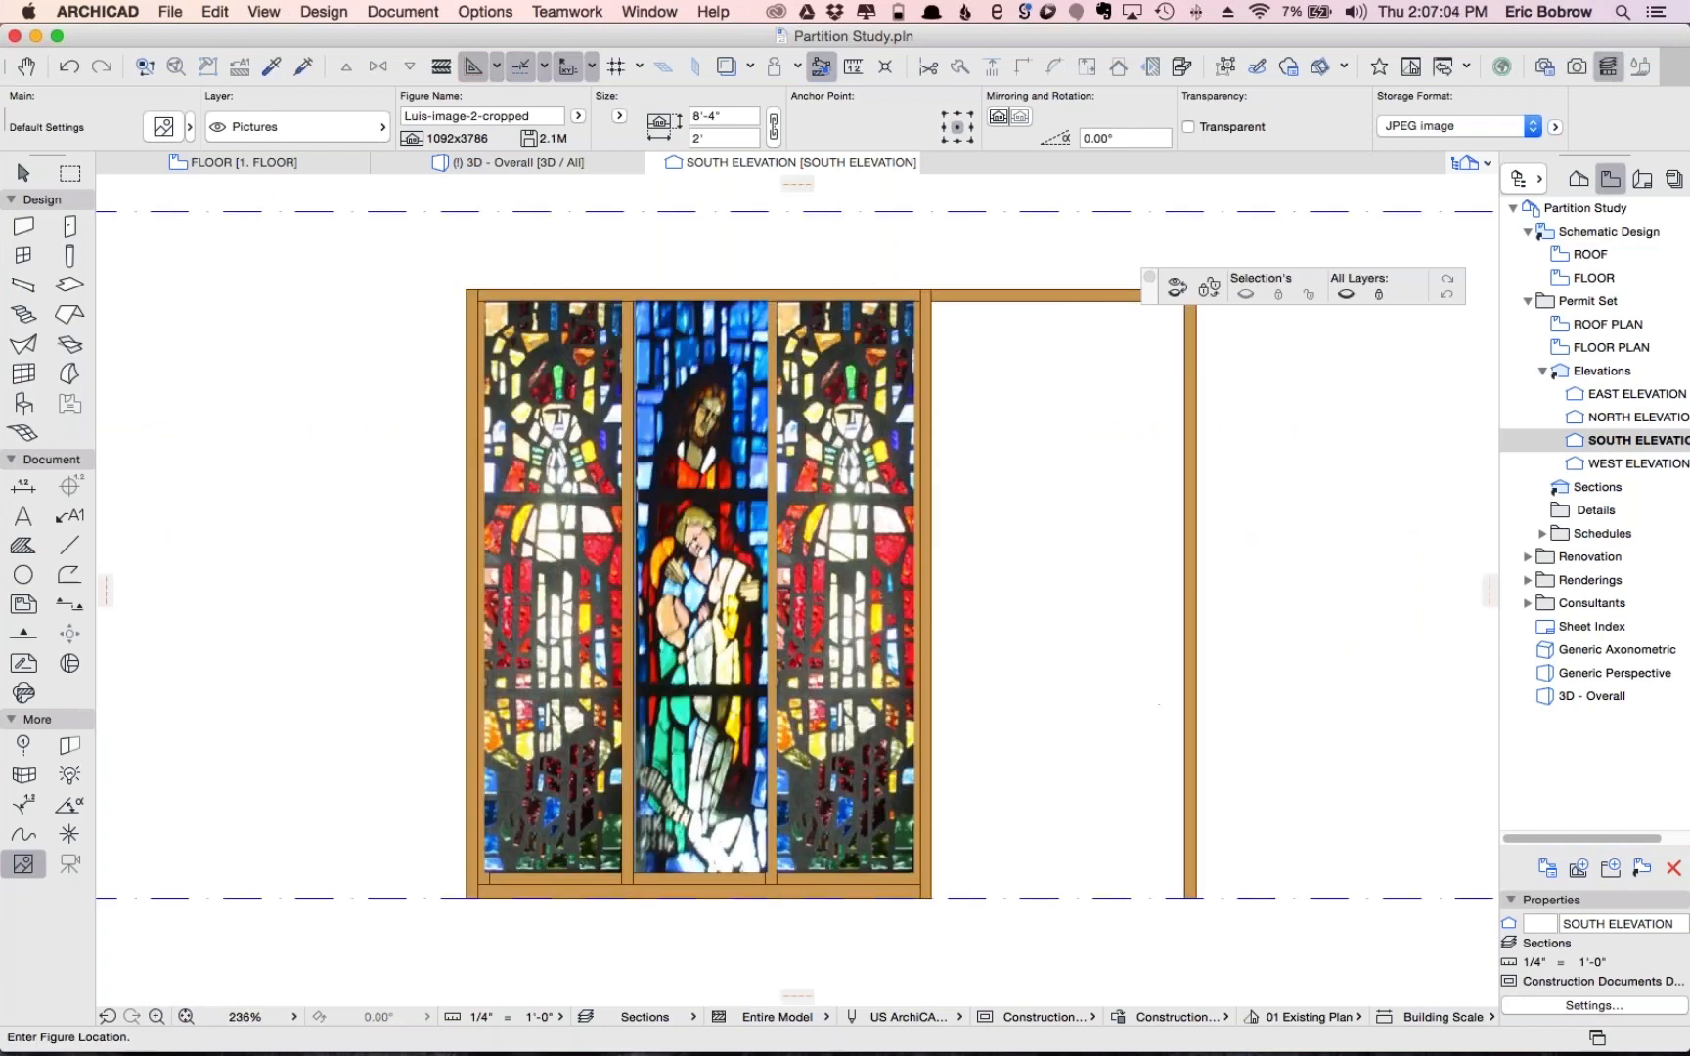
click(1152, 278)
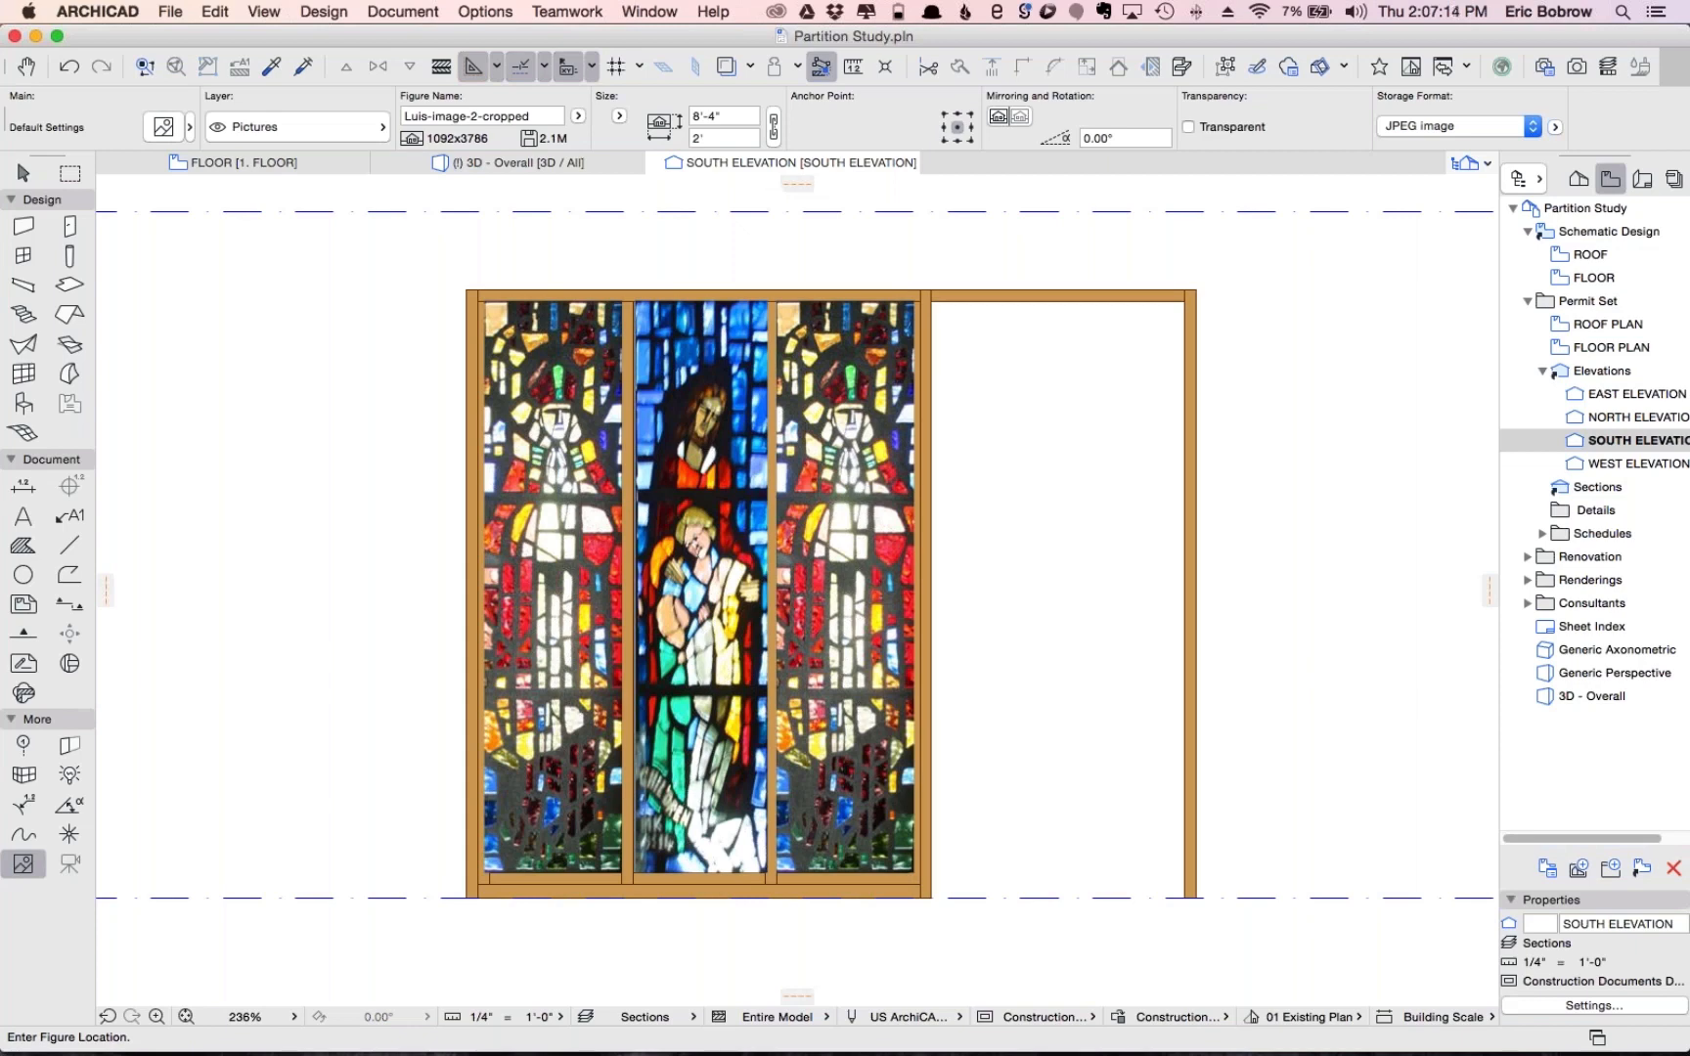
Switch to the 3D view and orbit around the partition to inspect its stained-glass panels from another angle
key(F3)
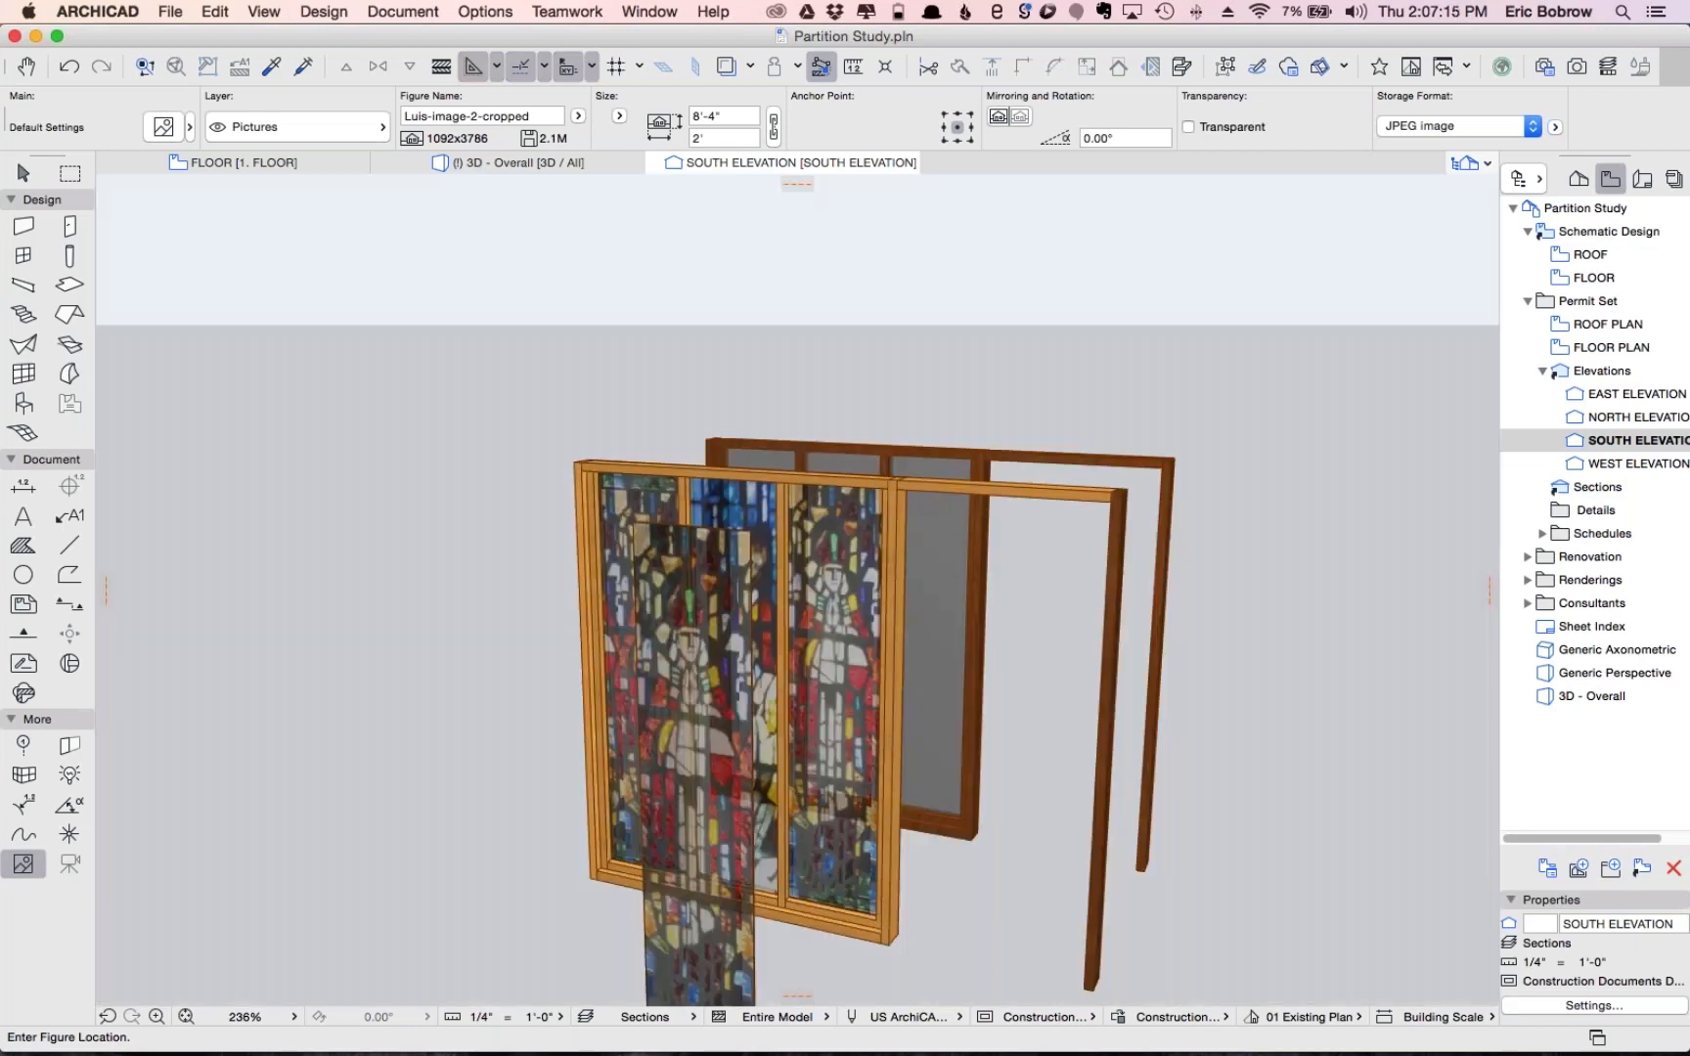
shift+middle_drag(610, 559, 972, 567)
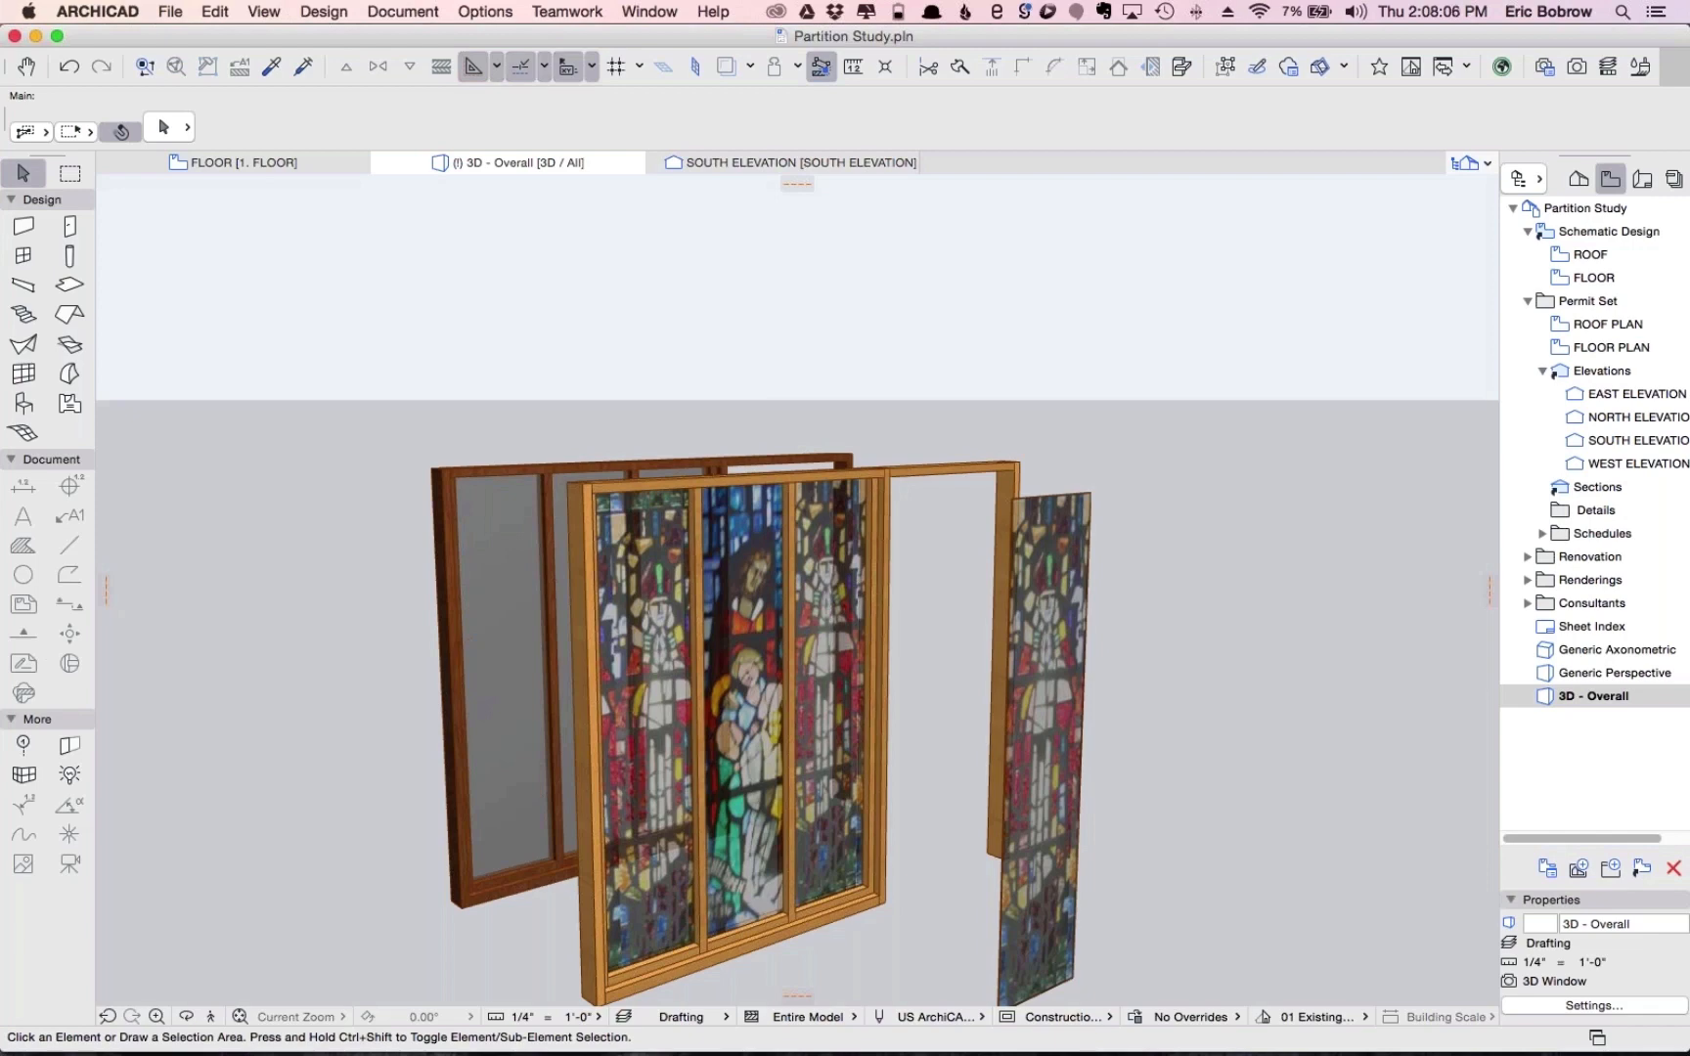
click(1096, 370)
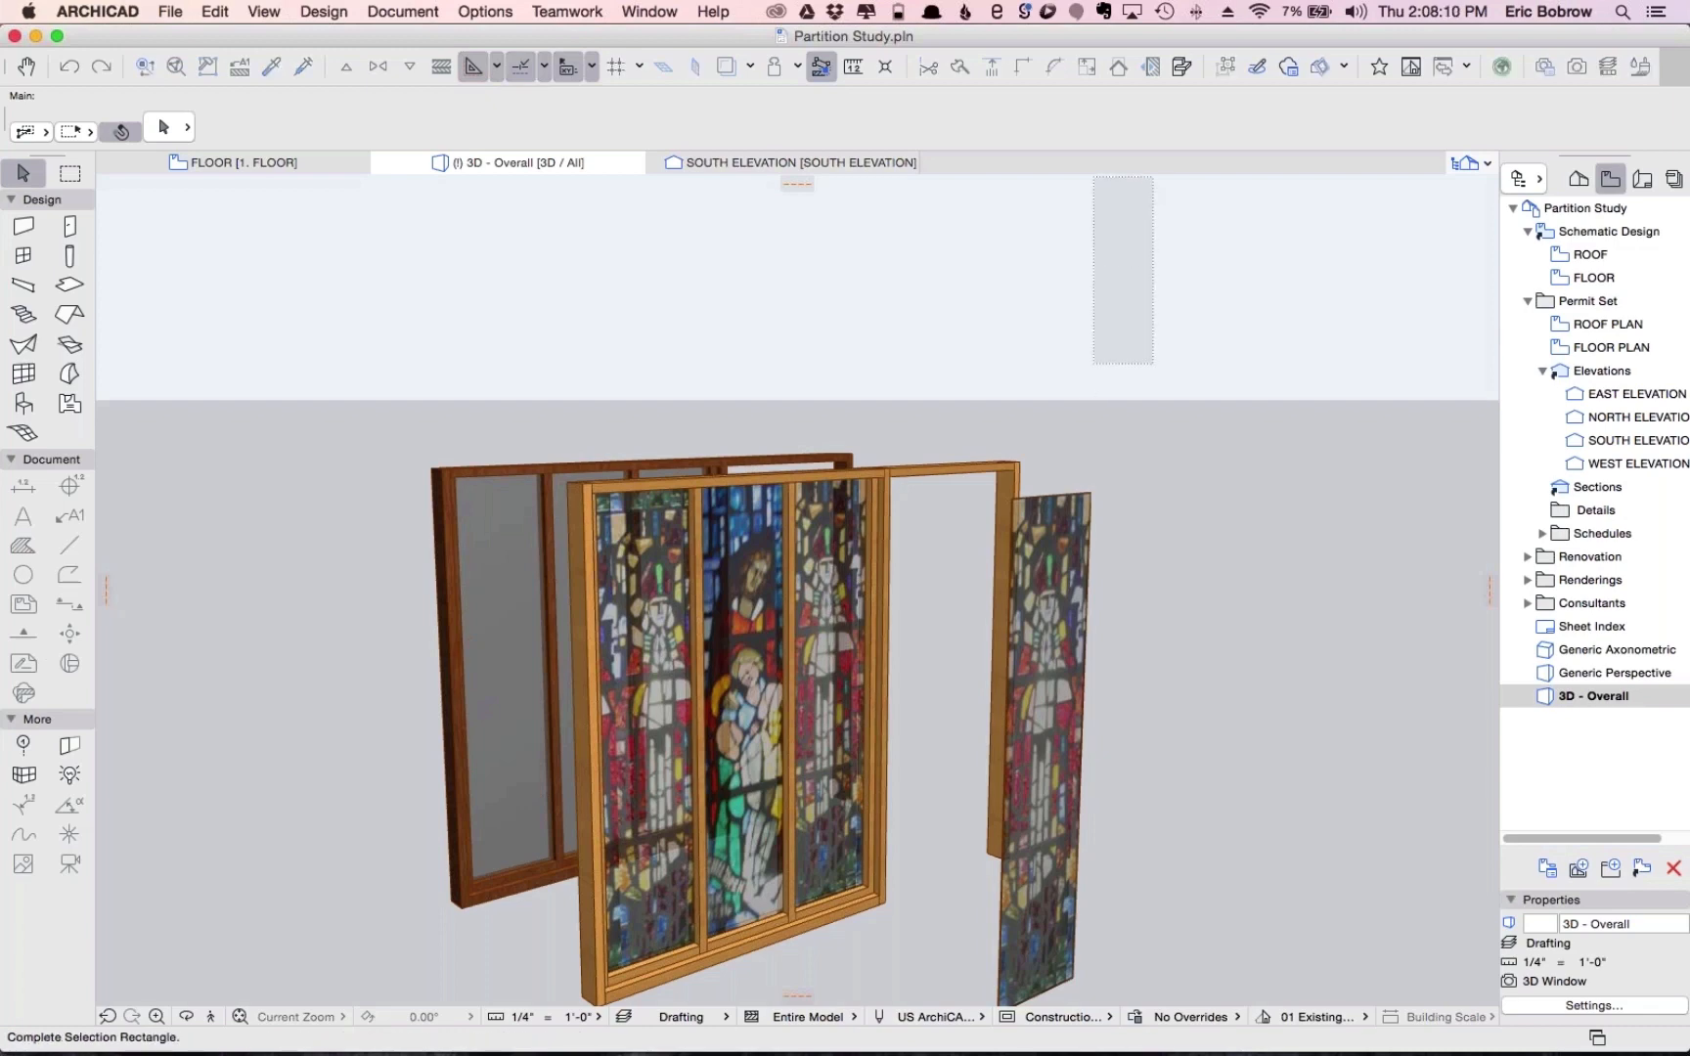
click(1193, 275)
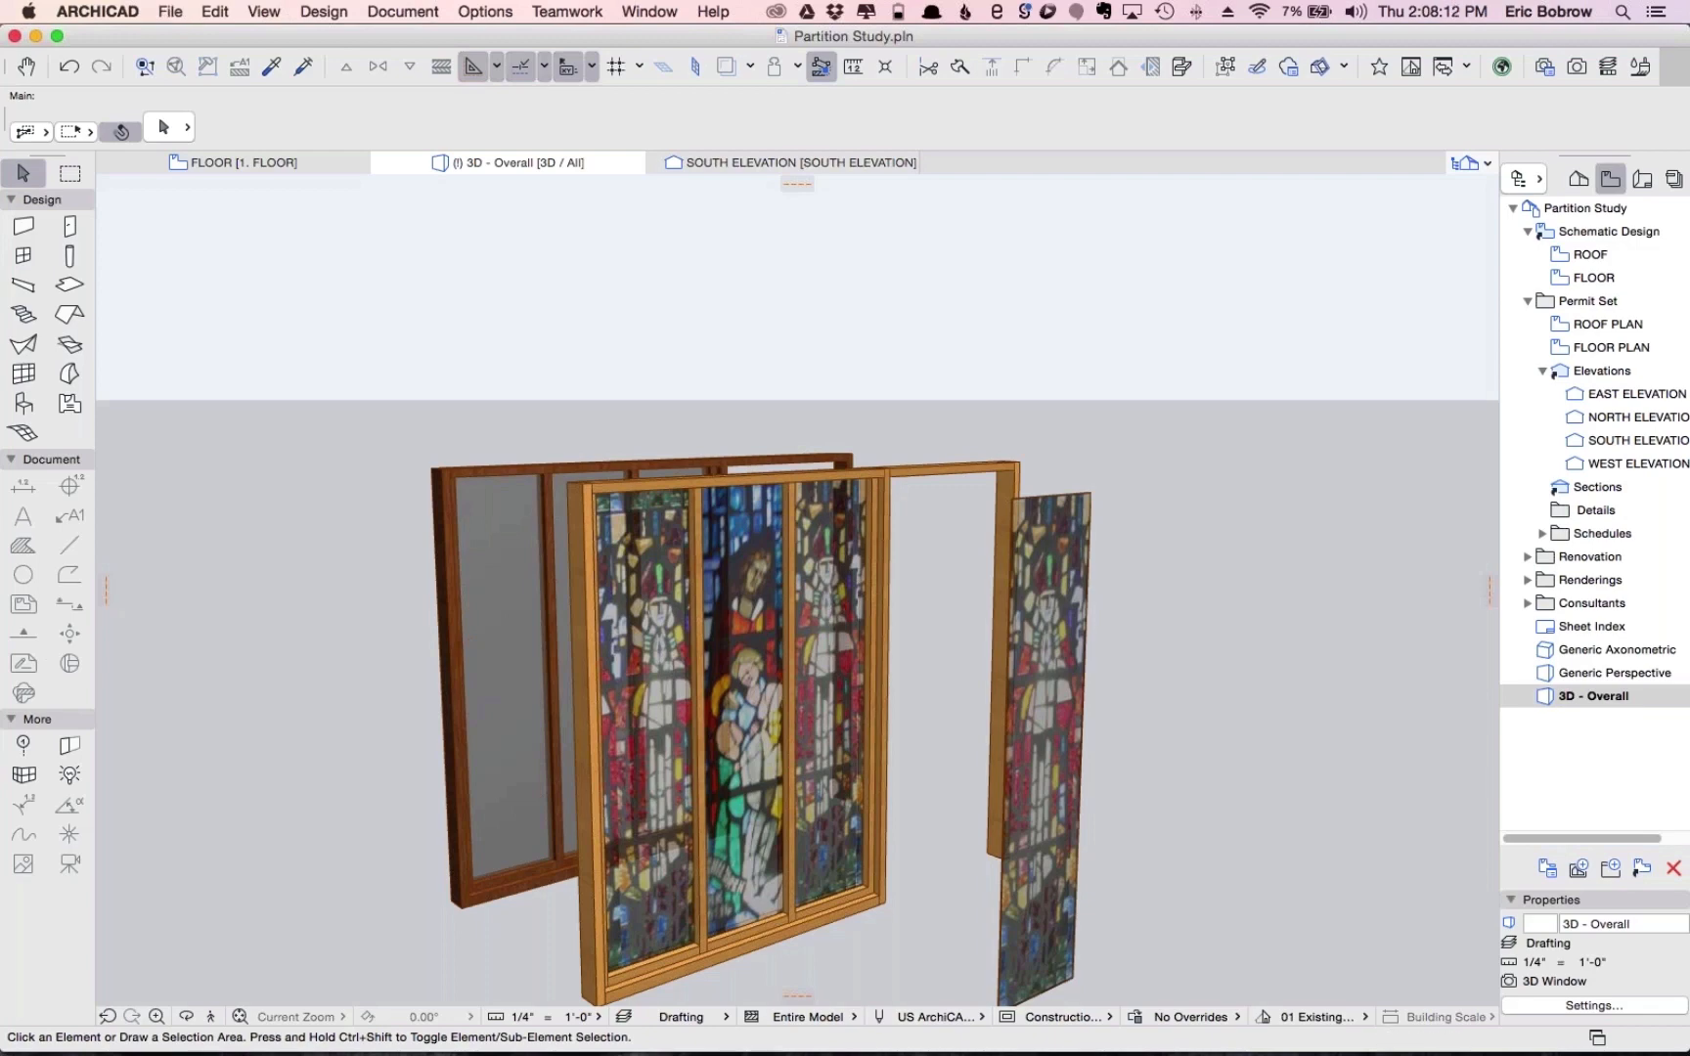